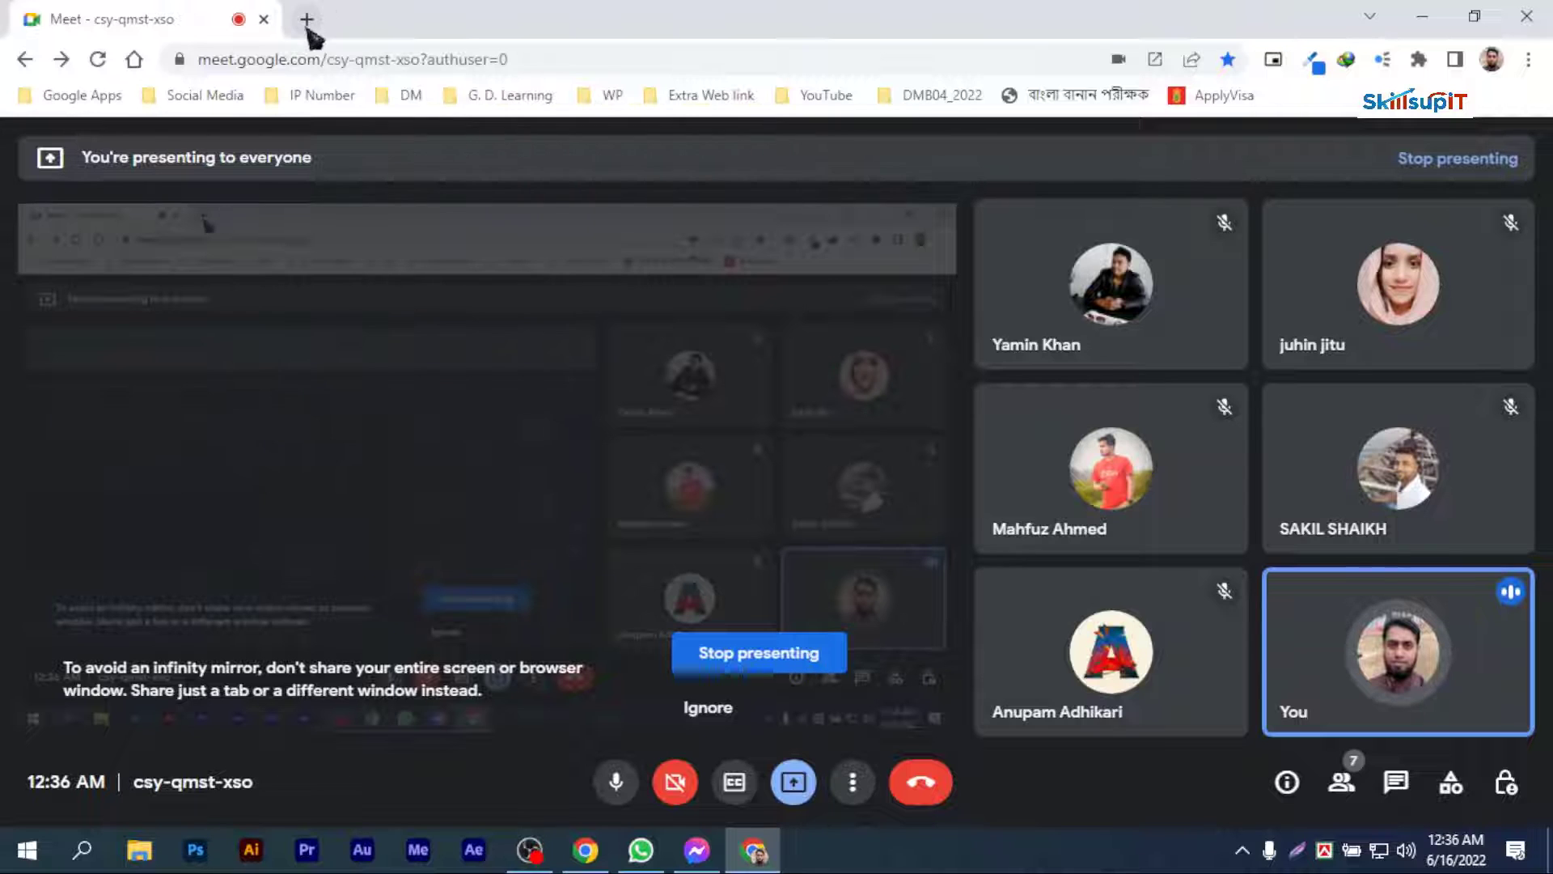
# Step: Open canva.com in a new browser tab and look through the recent designs on its home page
pyautogui.click(306, 20)
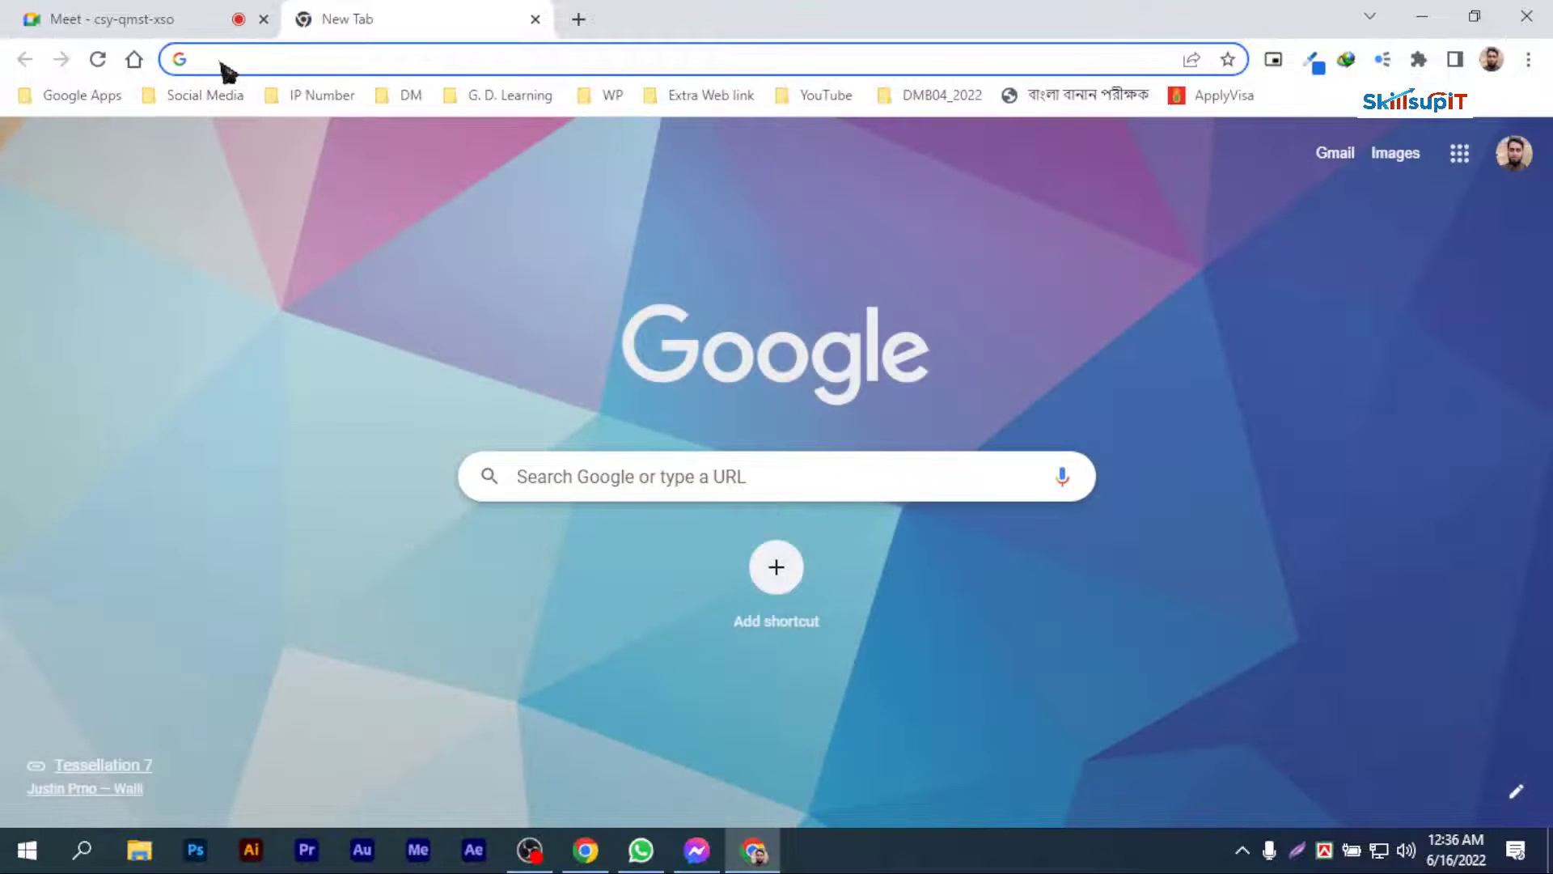
pyautogui.write('canva.com')
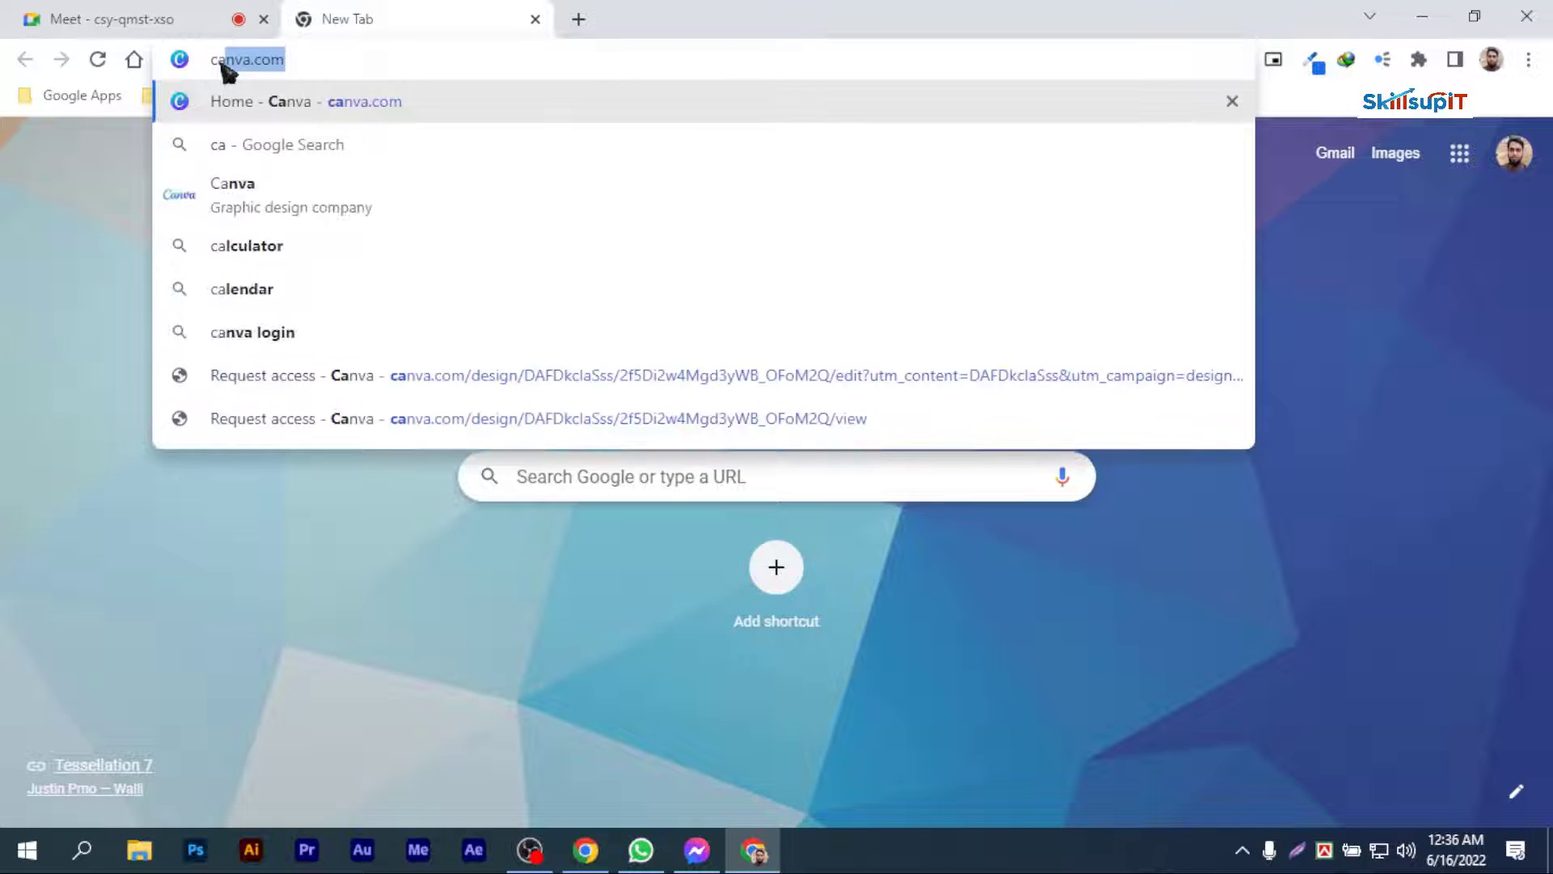
pyautogui.press('Return')
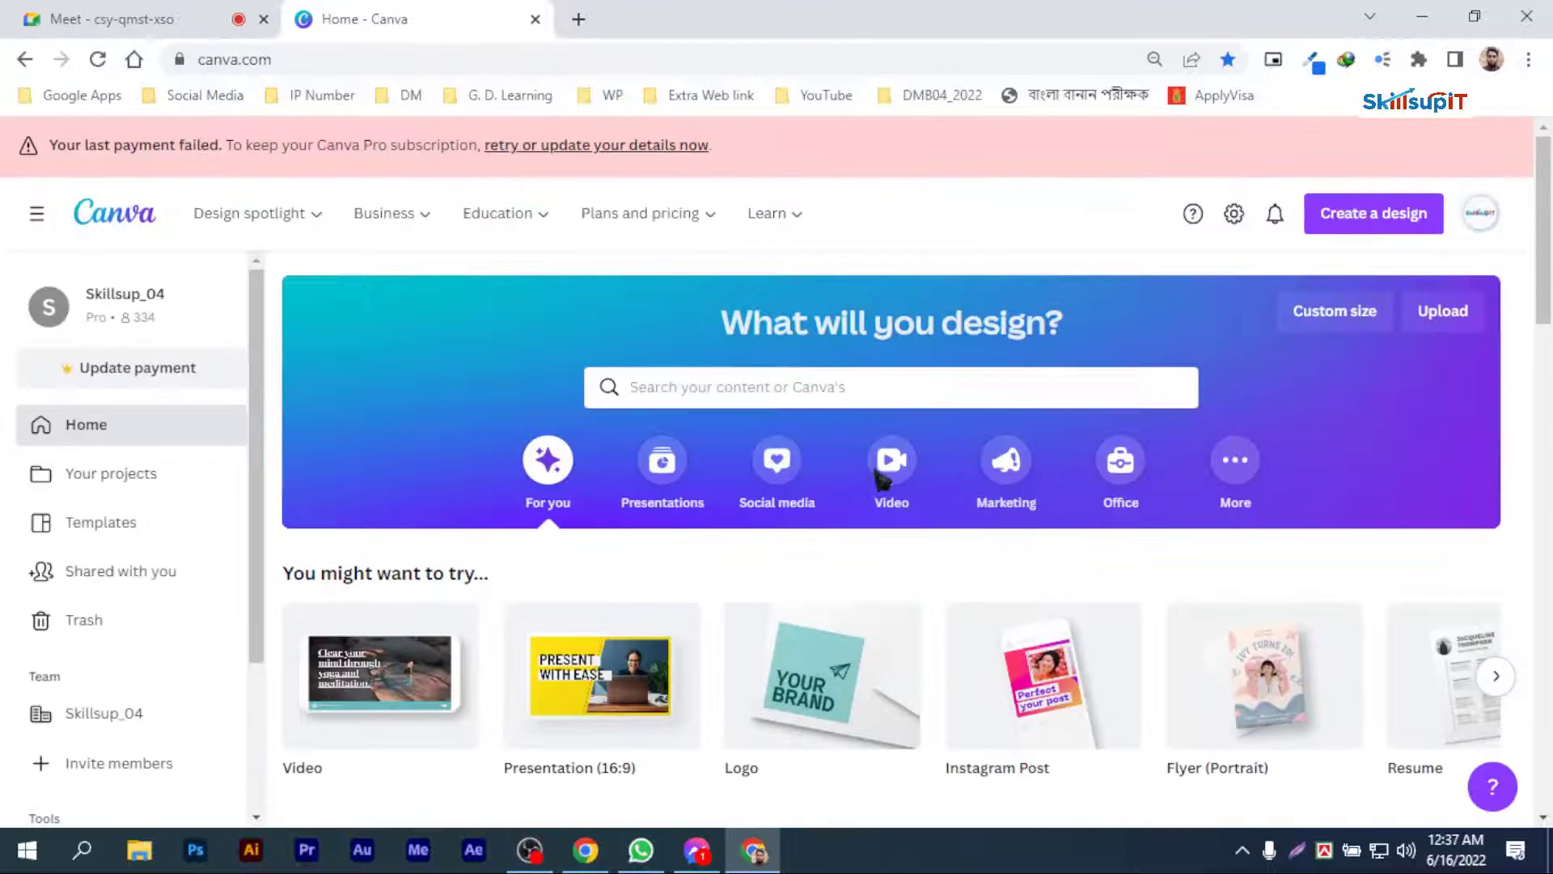
pyautogui.scroll(-4, 878, 580)
pyautogui.scroll(-3, 884, 484)
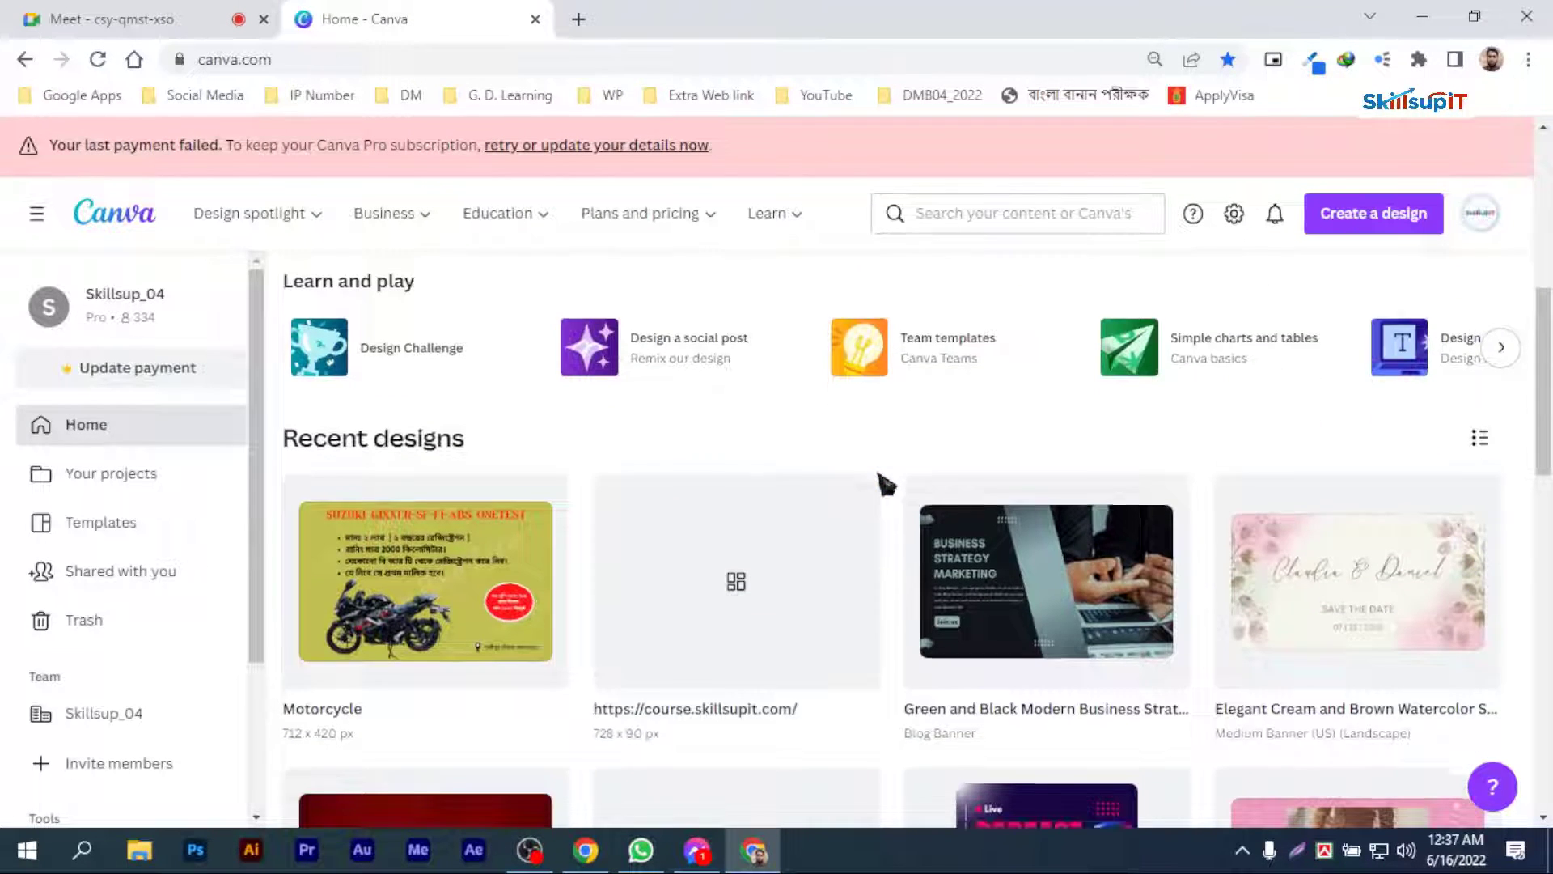
pyautogui.scroll(-6, 884, 484)
pyautogui.click(697, 849)
pyautogui.click(698, 849)
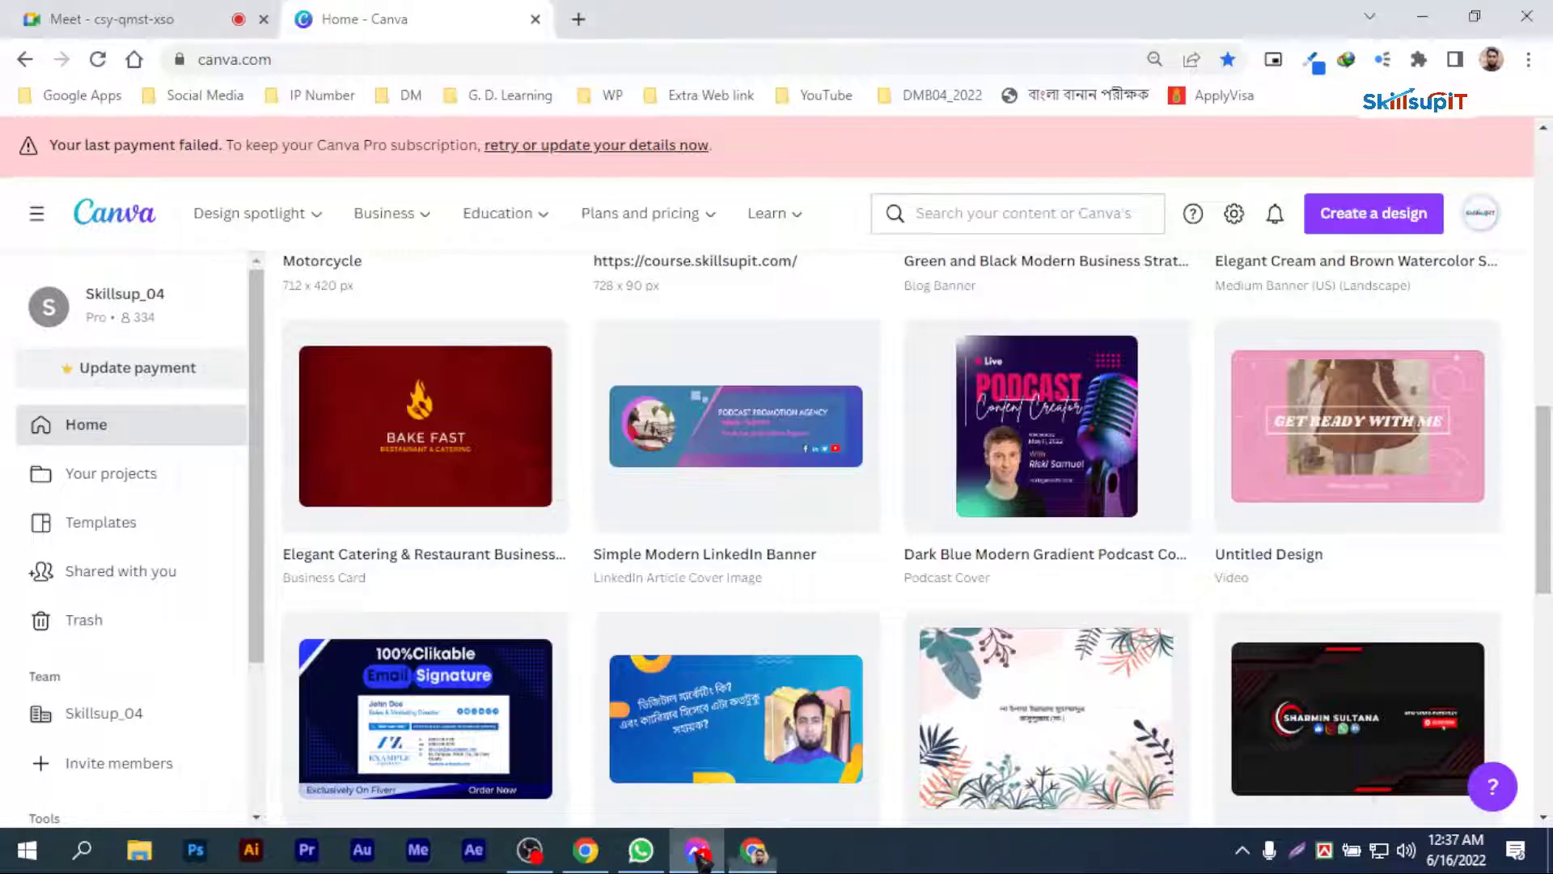
# Step: Search Google in another new tab for "website advertisement banner size"
pyautogui.click(591, 16)
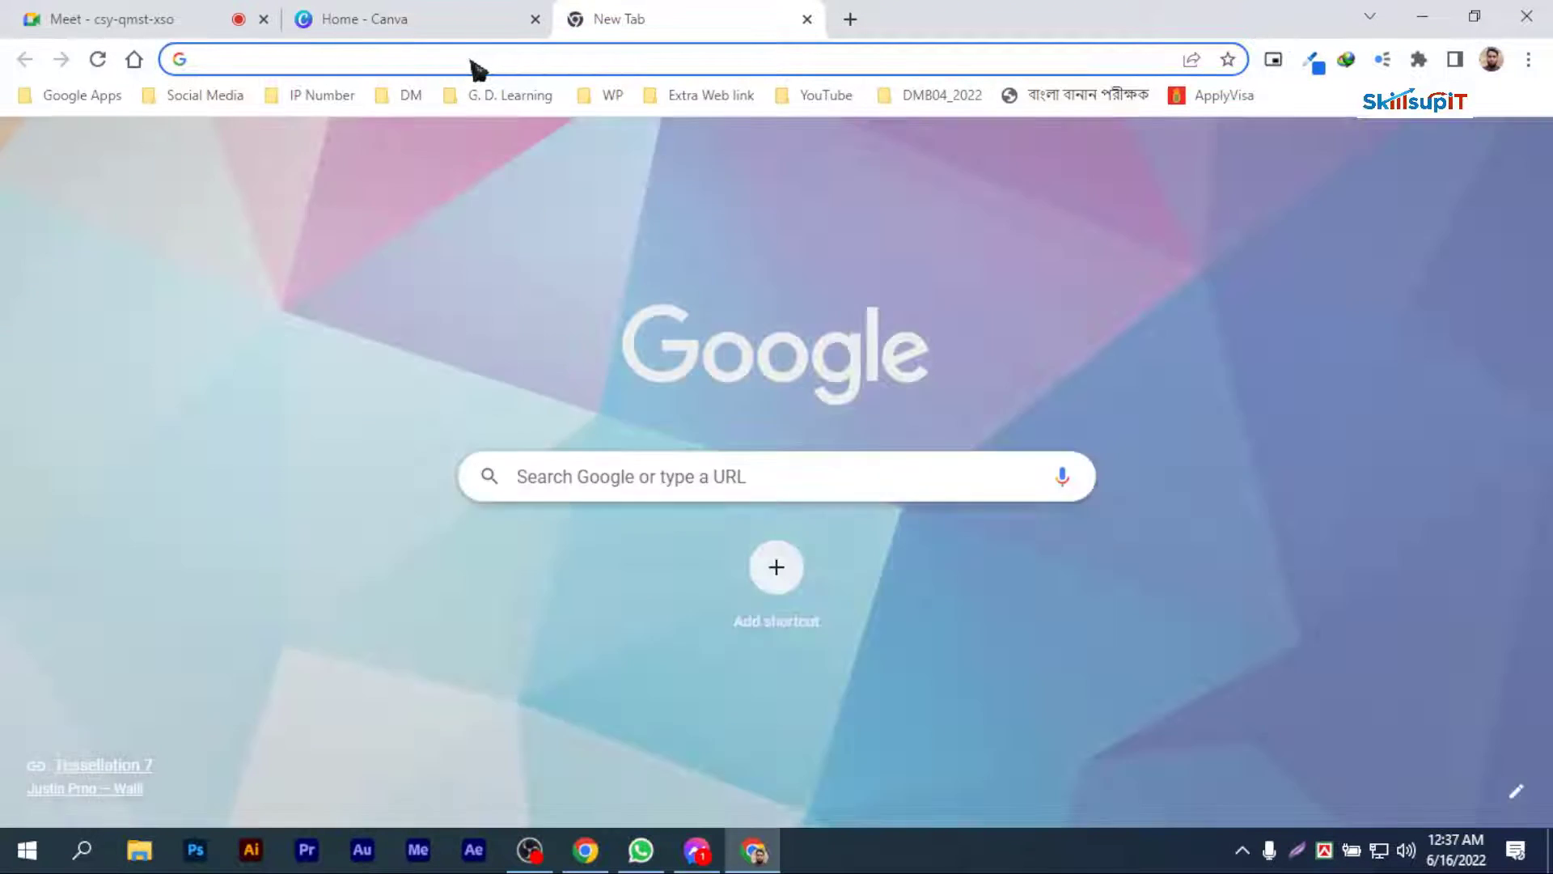
pyautogui.write('web ')
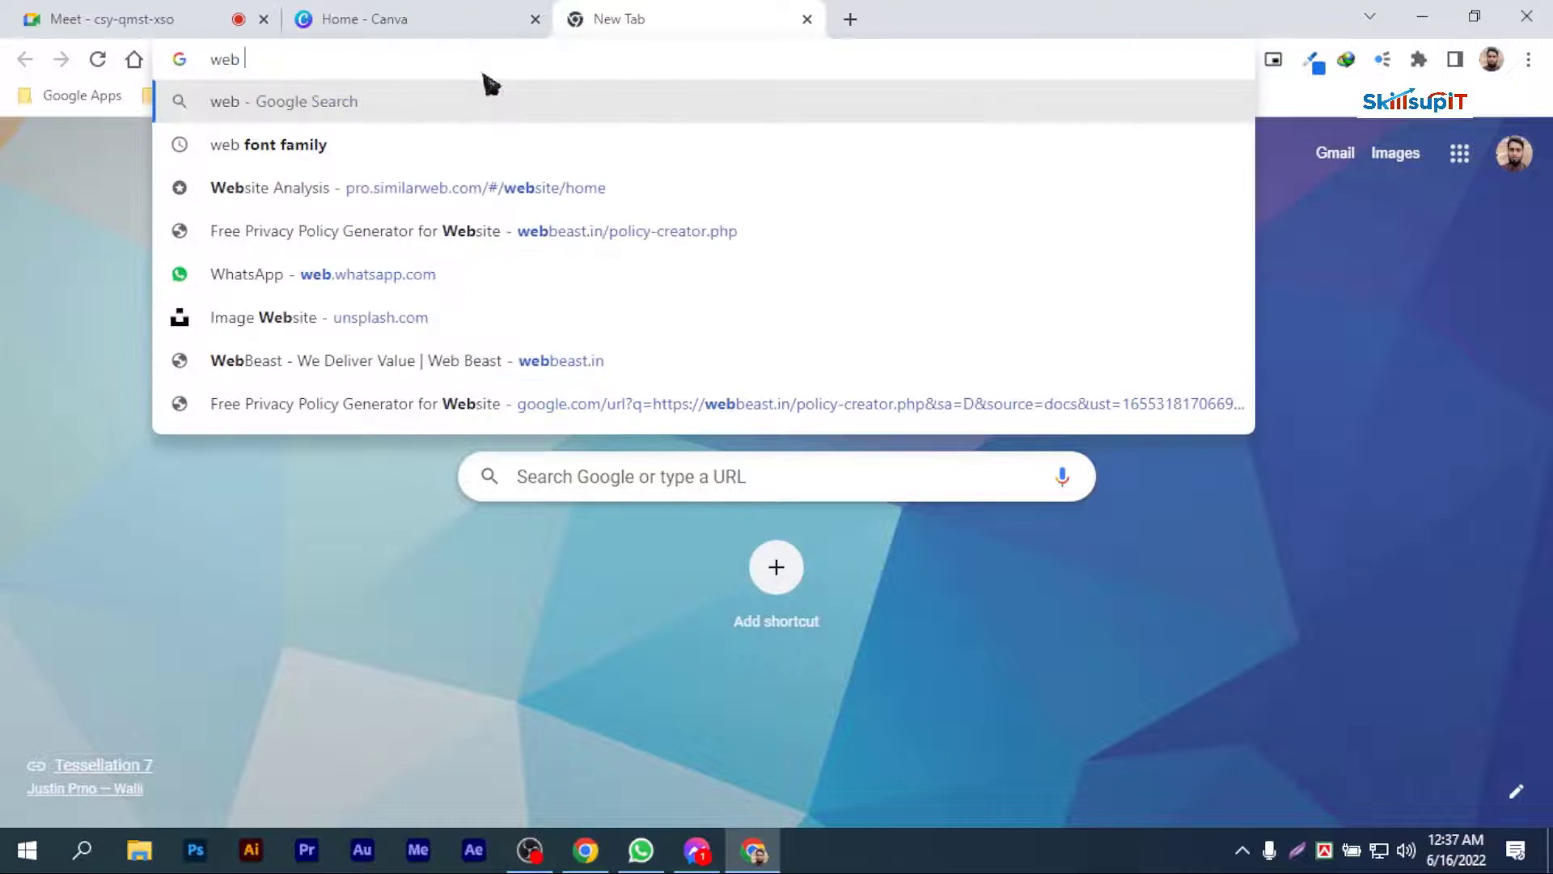
pyautogui.write('ads ba')
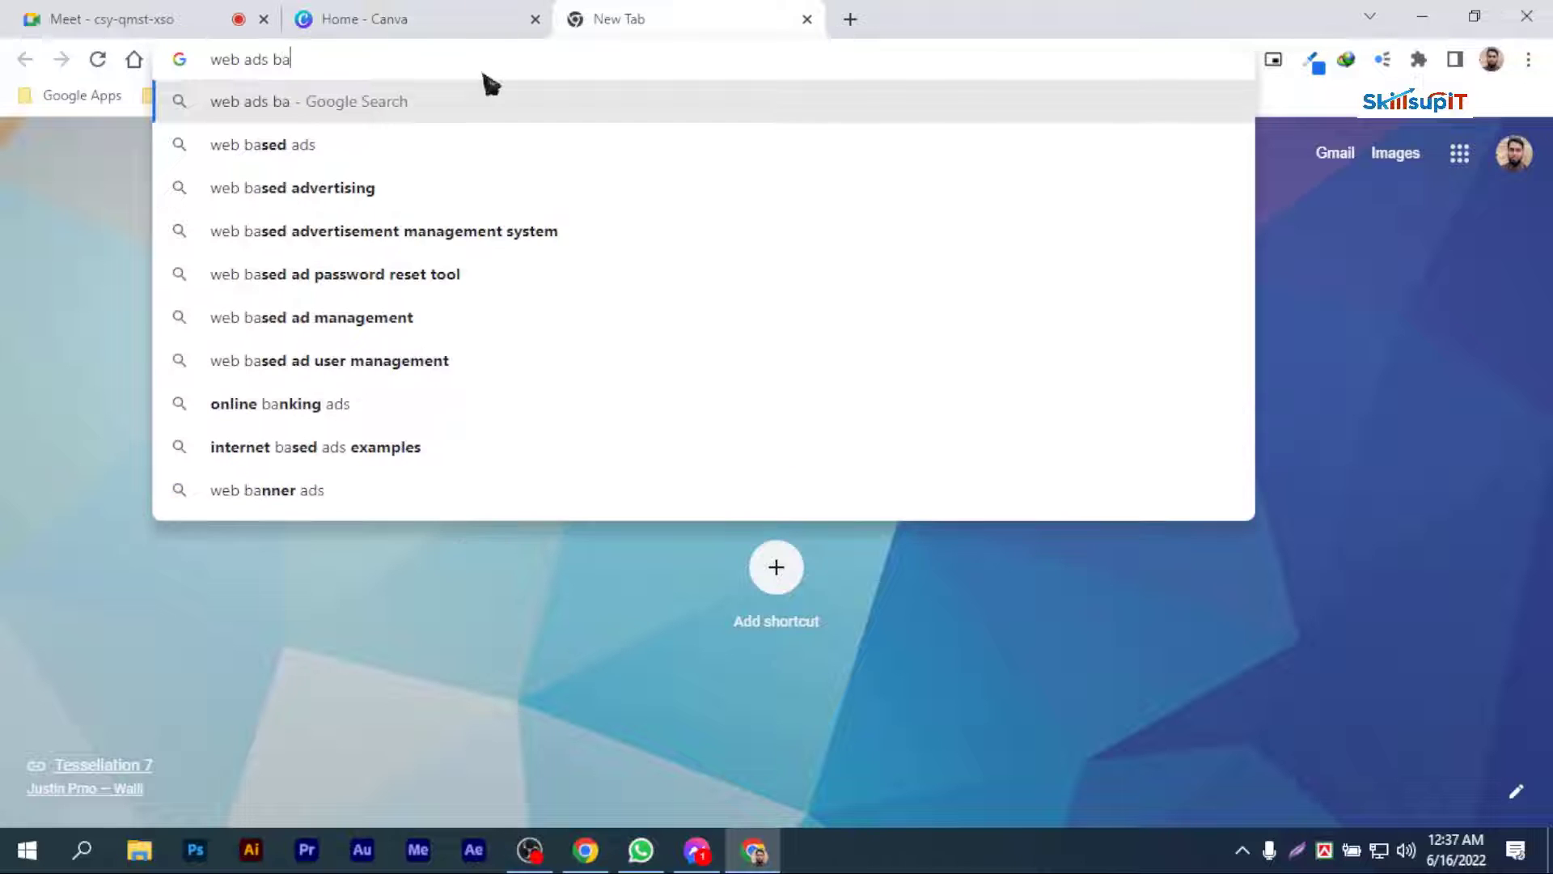
pyautogui.write('nner s')
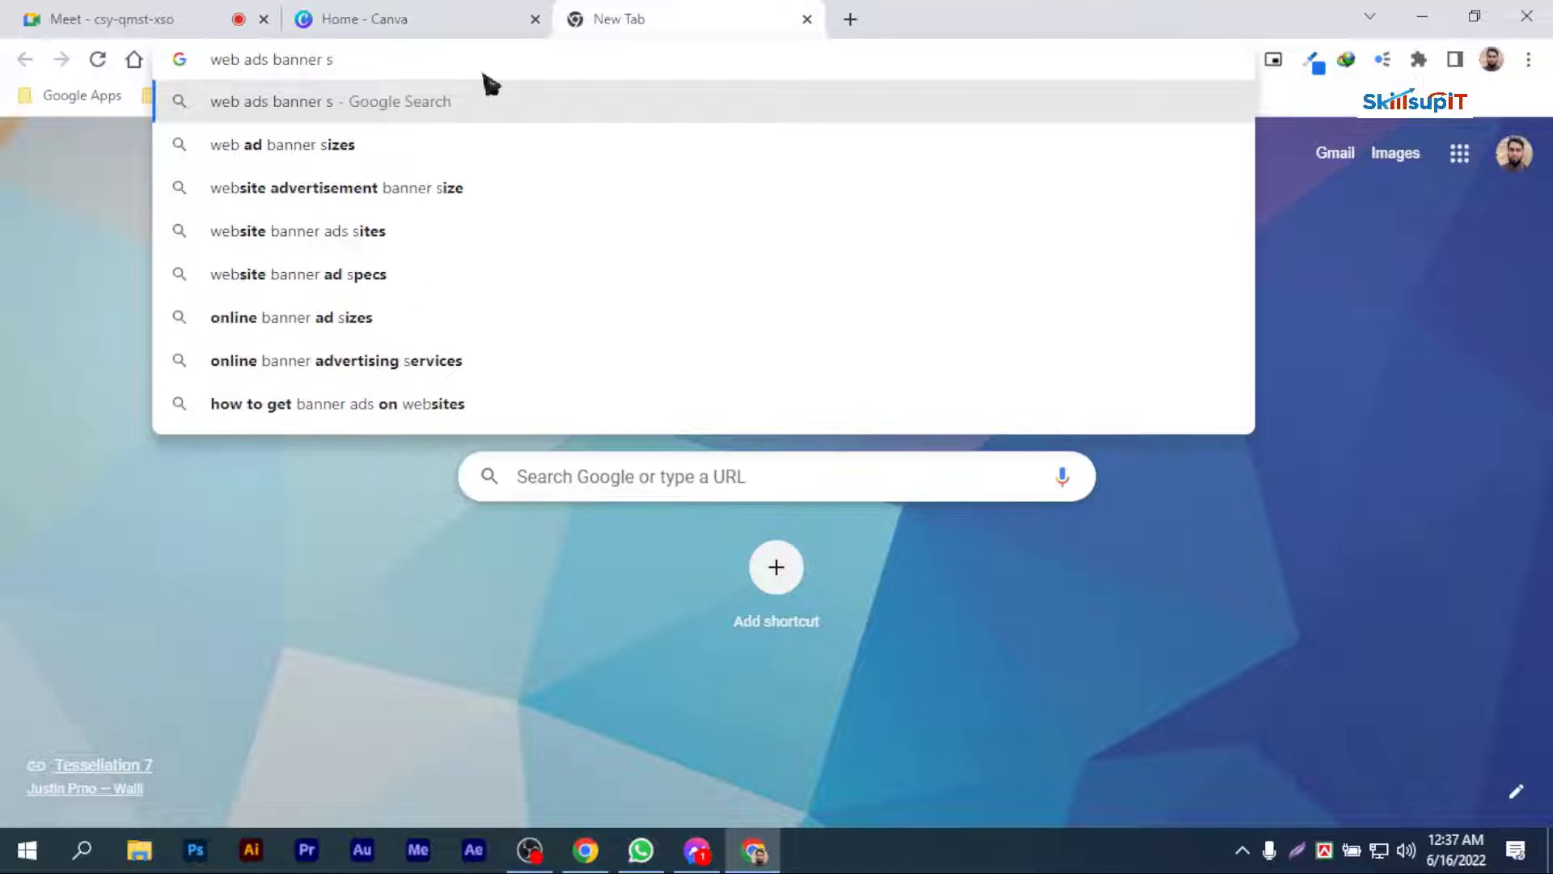
pyautogui.click(347, 187)
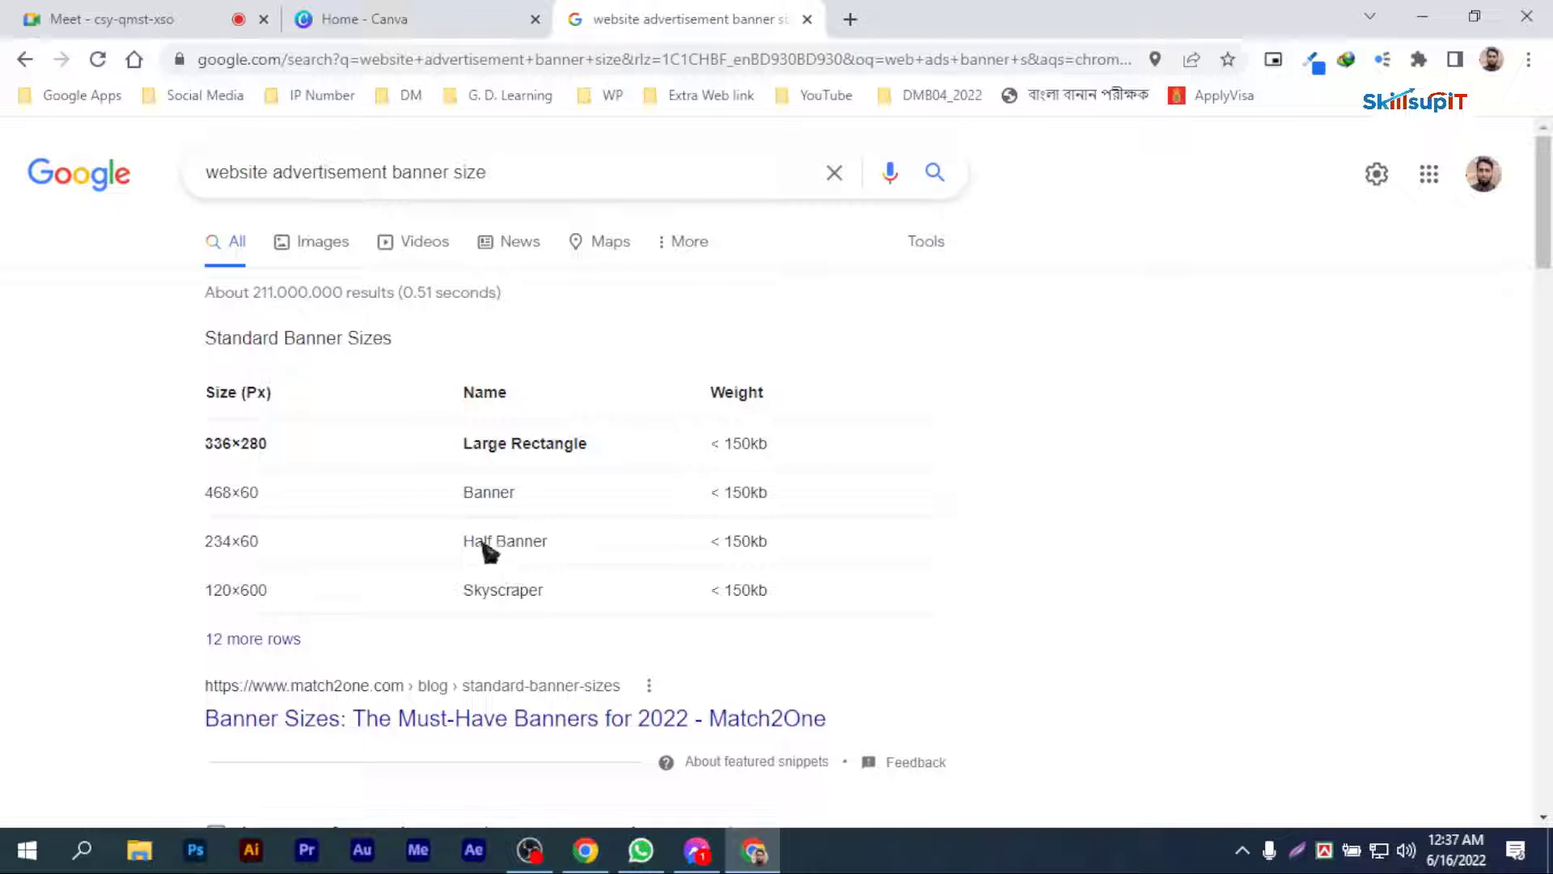
# Step: Look over the standard banner size results and switch the search to image results
pyautogui.scroll(-2, 375, 610)
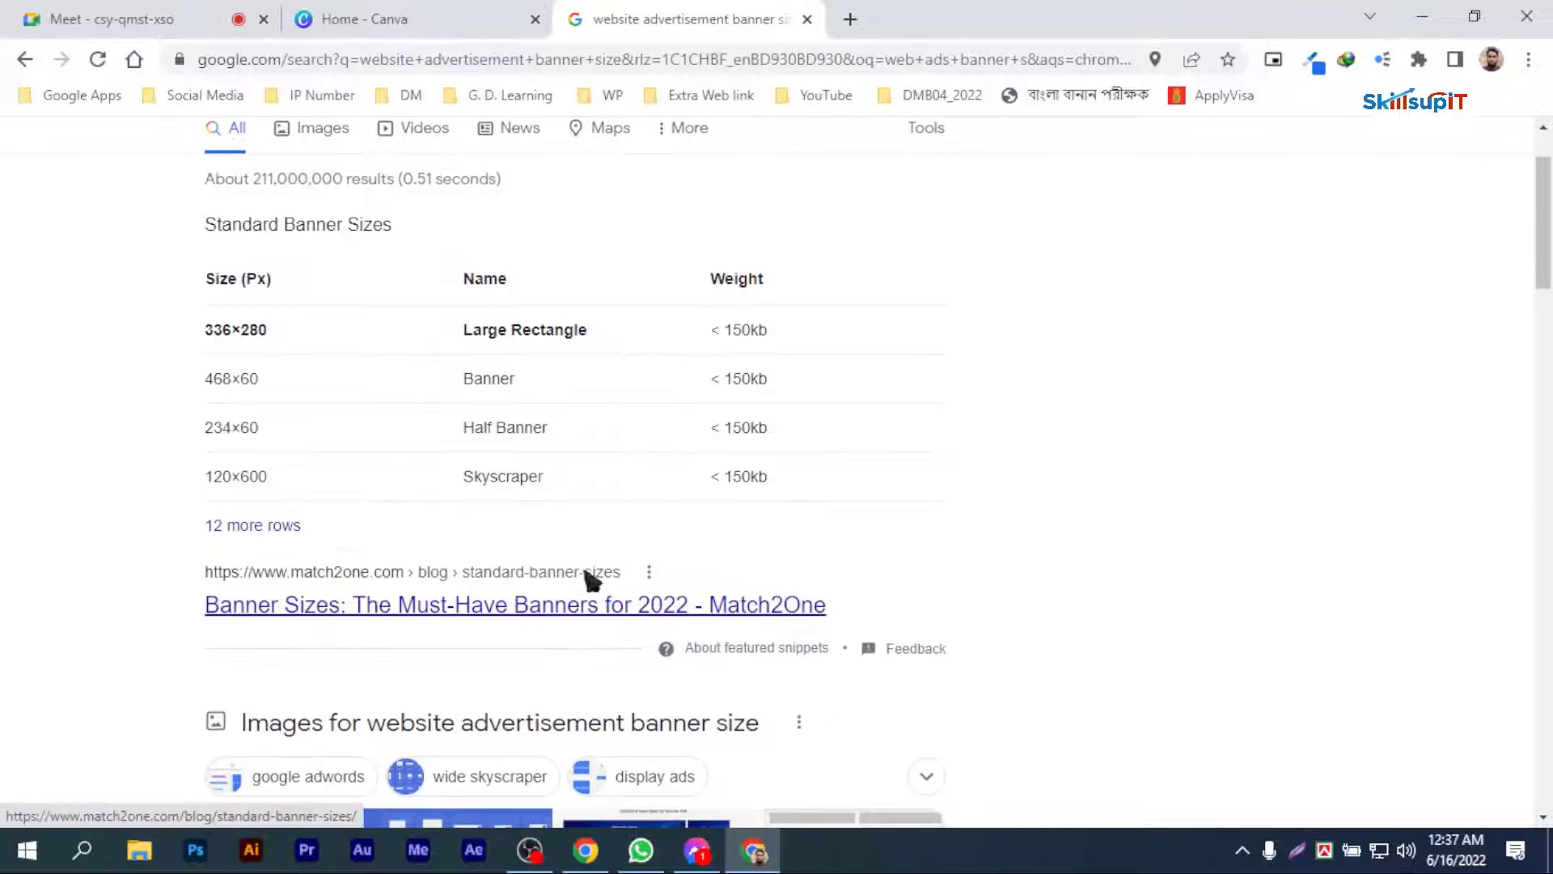
pyautogui.scroll(-4, 590, 583)
pyautogui.scroll(3, 478, 565)
pyautogui.scroll(-1, 454, 590)
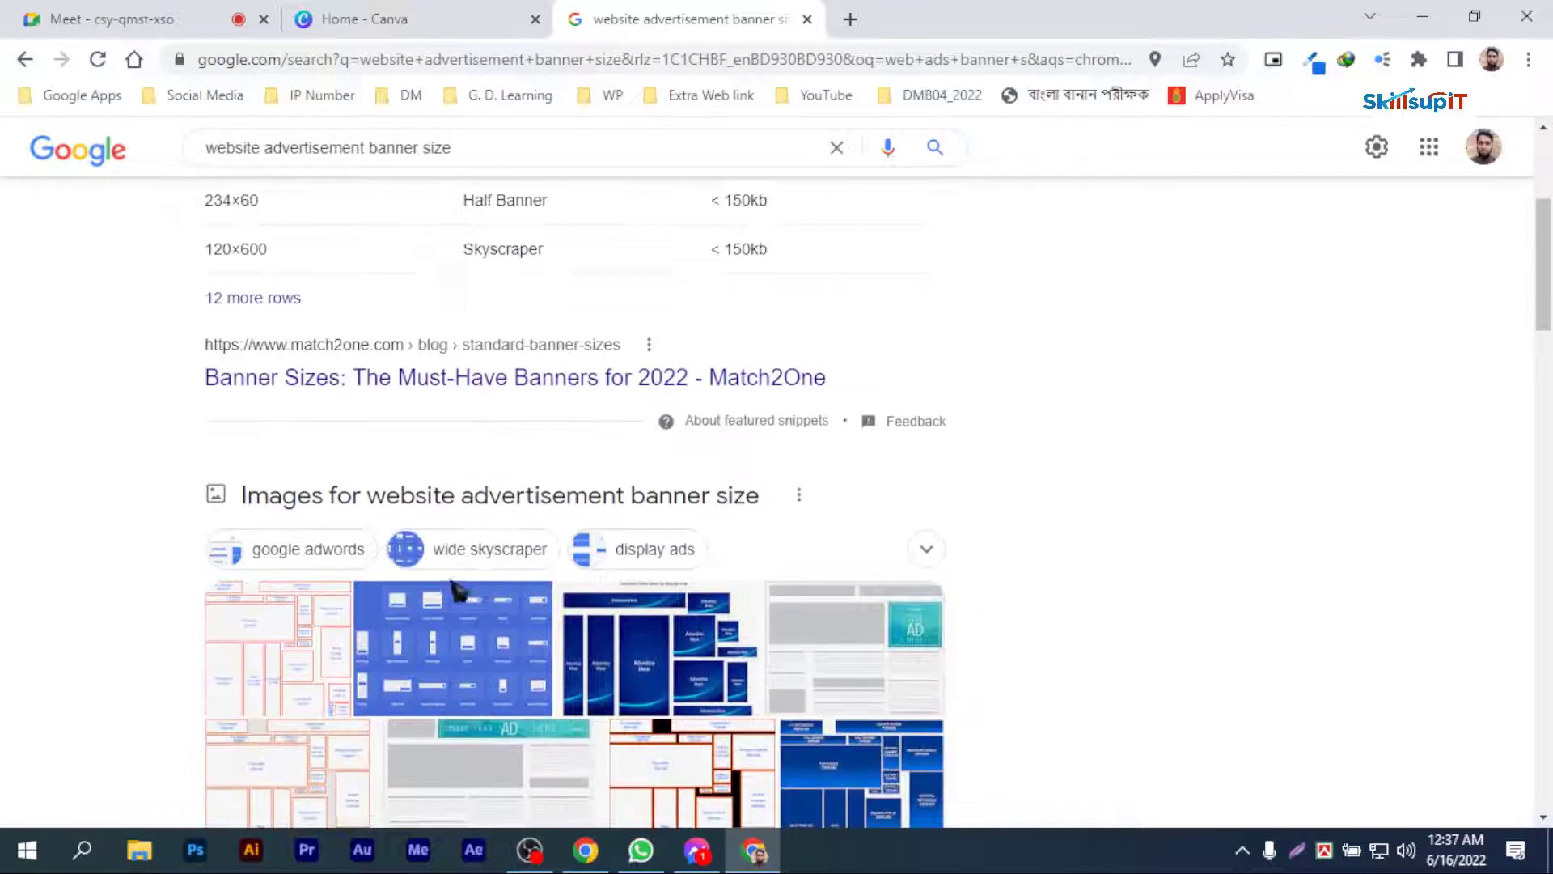
pyautogui.scroll(1, 522, 601)
pyautogui.scroll(3, 488, 497)
pyautogui.click(330, 244)
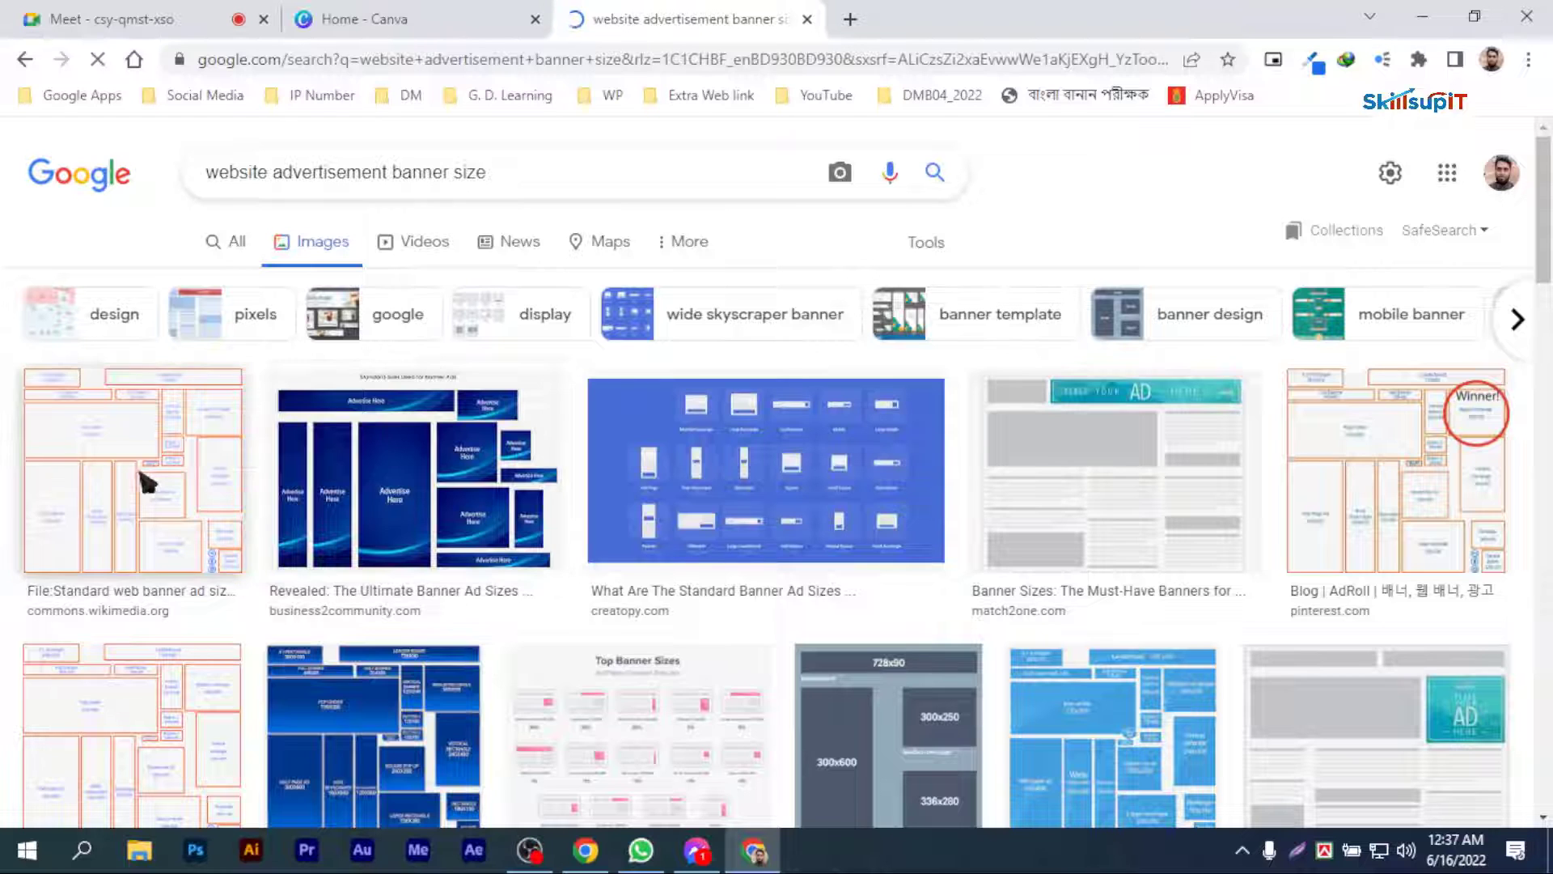
# Step: Preview the Wikimedia Commons chart of standard web banner ad sizes and examine its dimensions
pyautogui.click(150, 483)
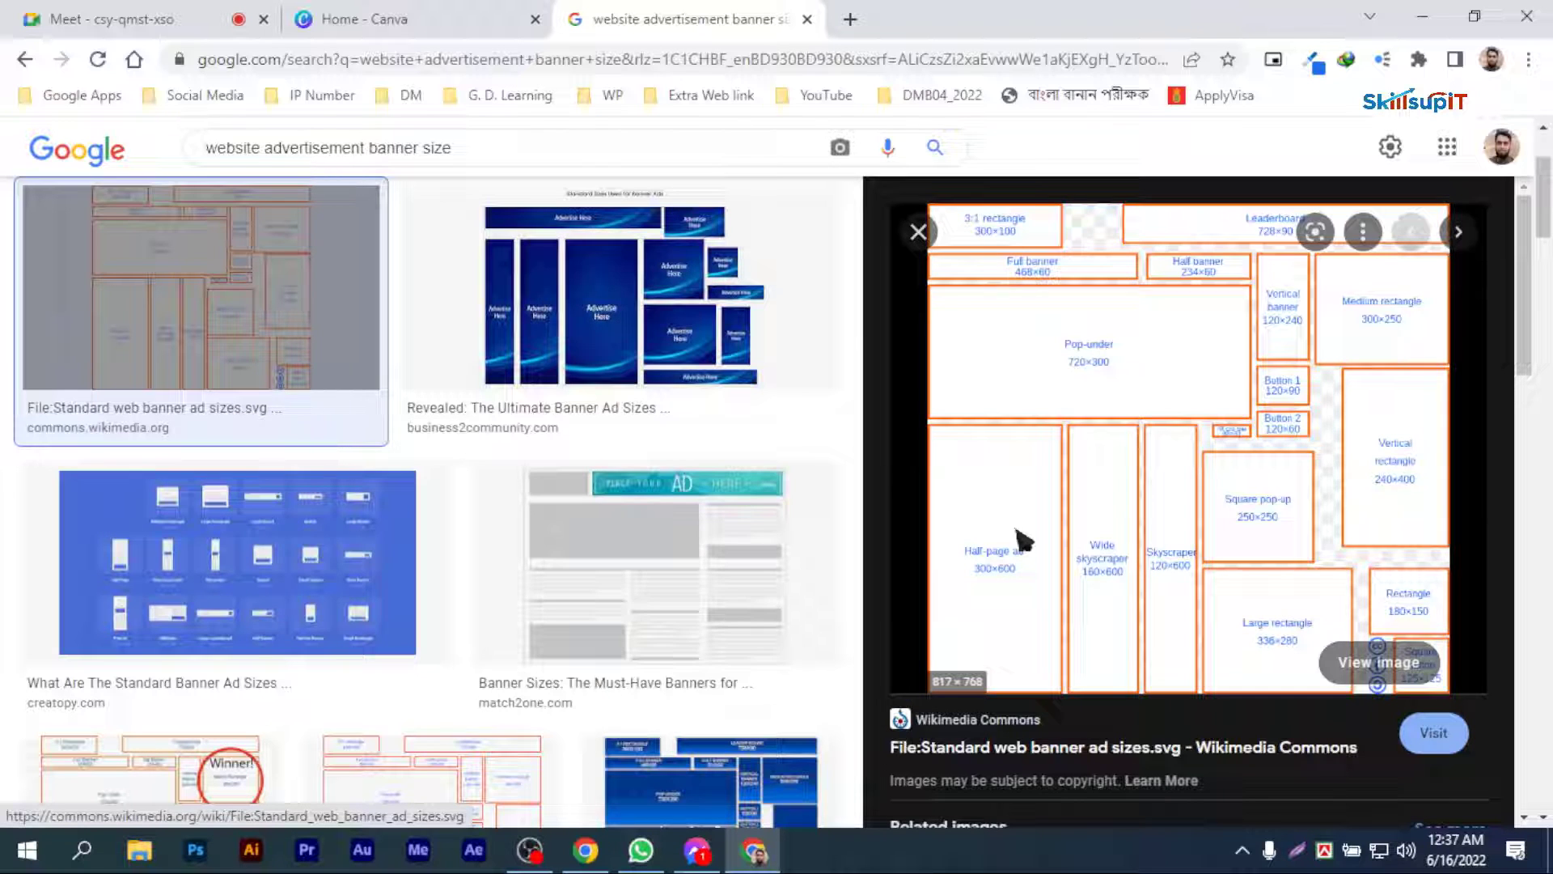
pyautogui.scroll(2, 1003, 552)
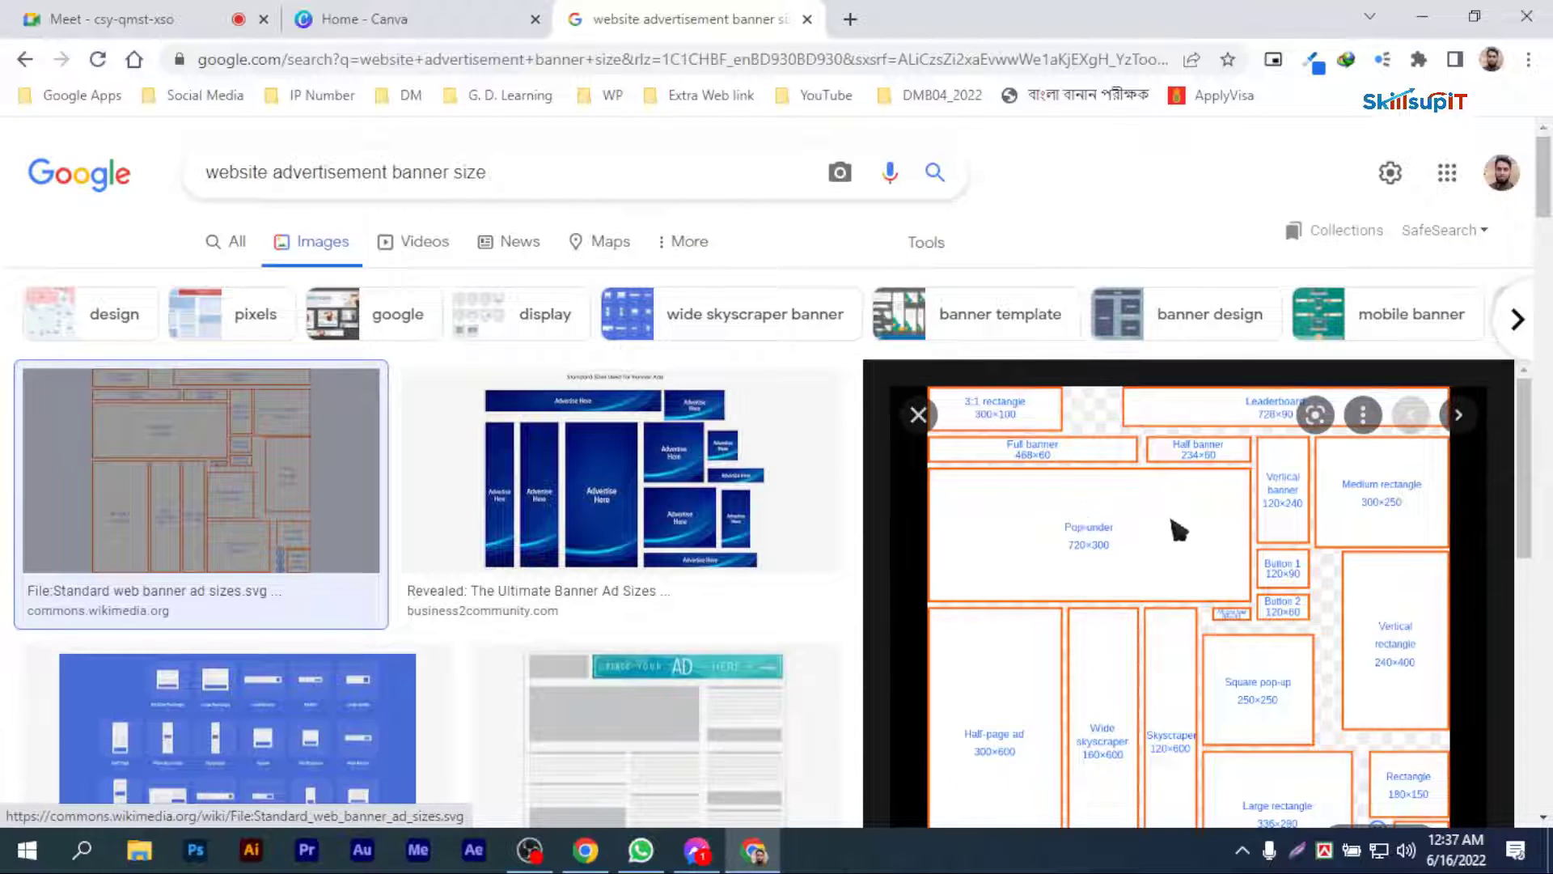
pyautogui.scroll(-5, 1179, 530)
pyautogui.scroll(3, 1179, 530)
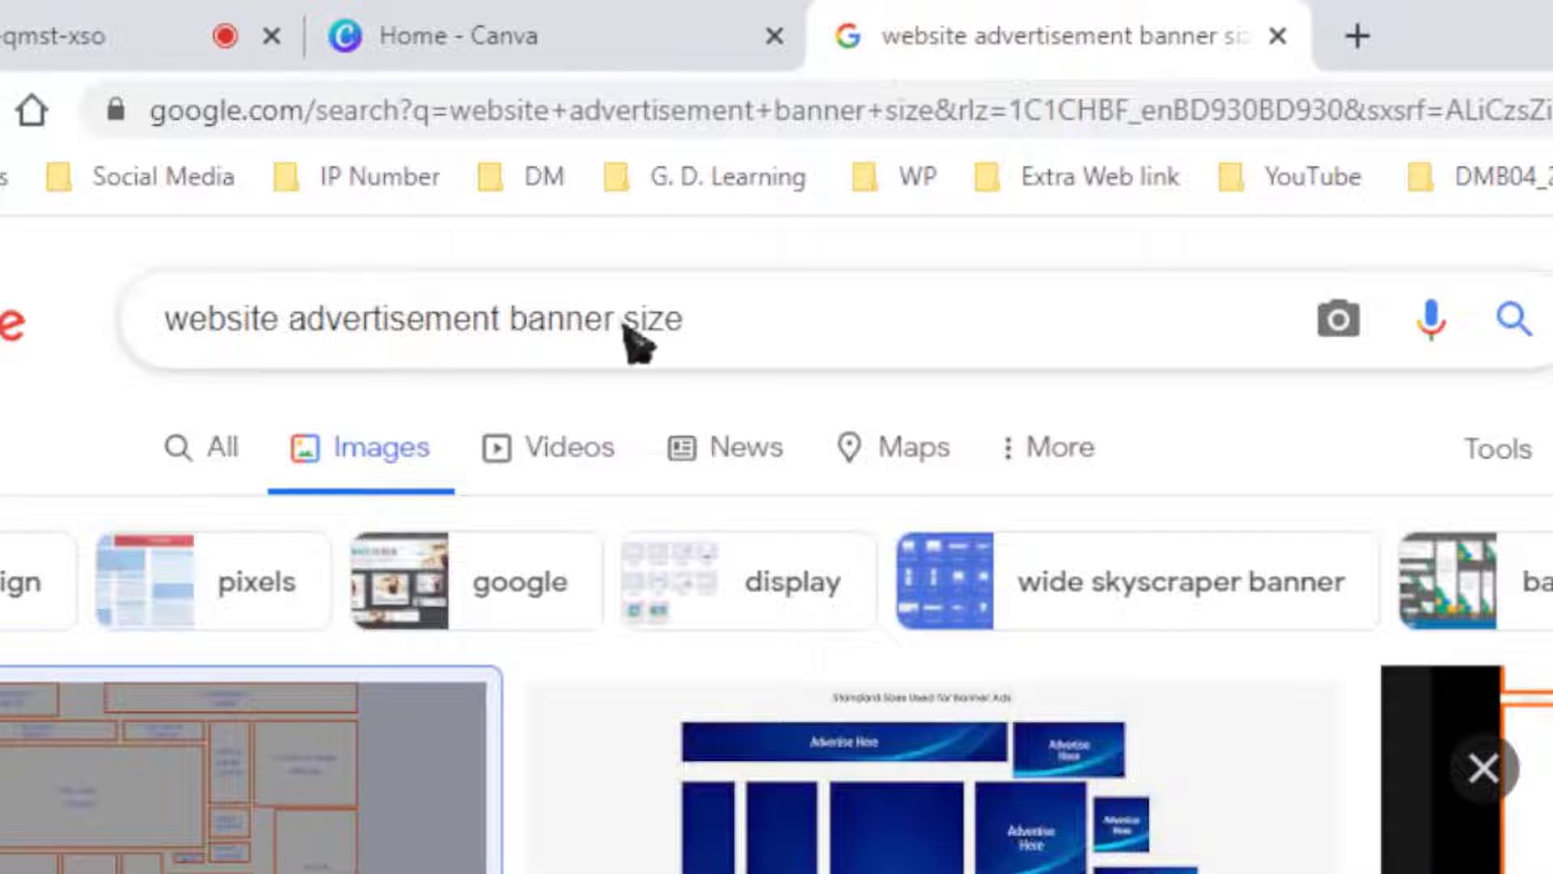
pyautogui.click(561, 209)
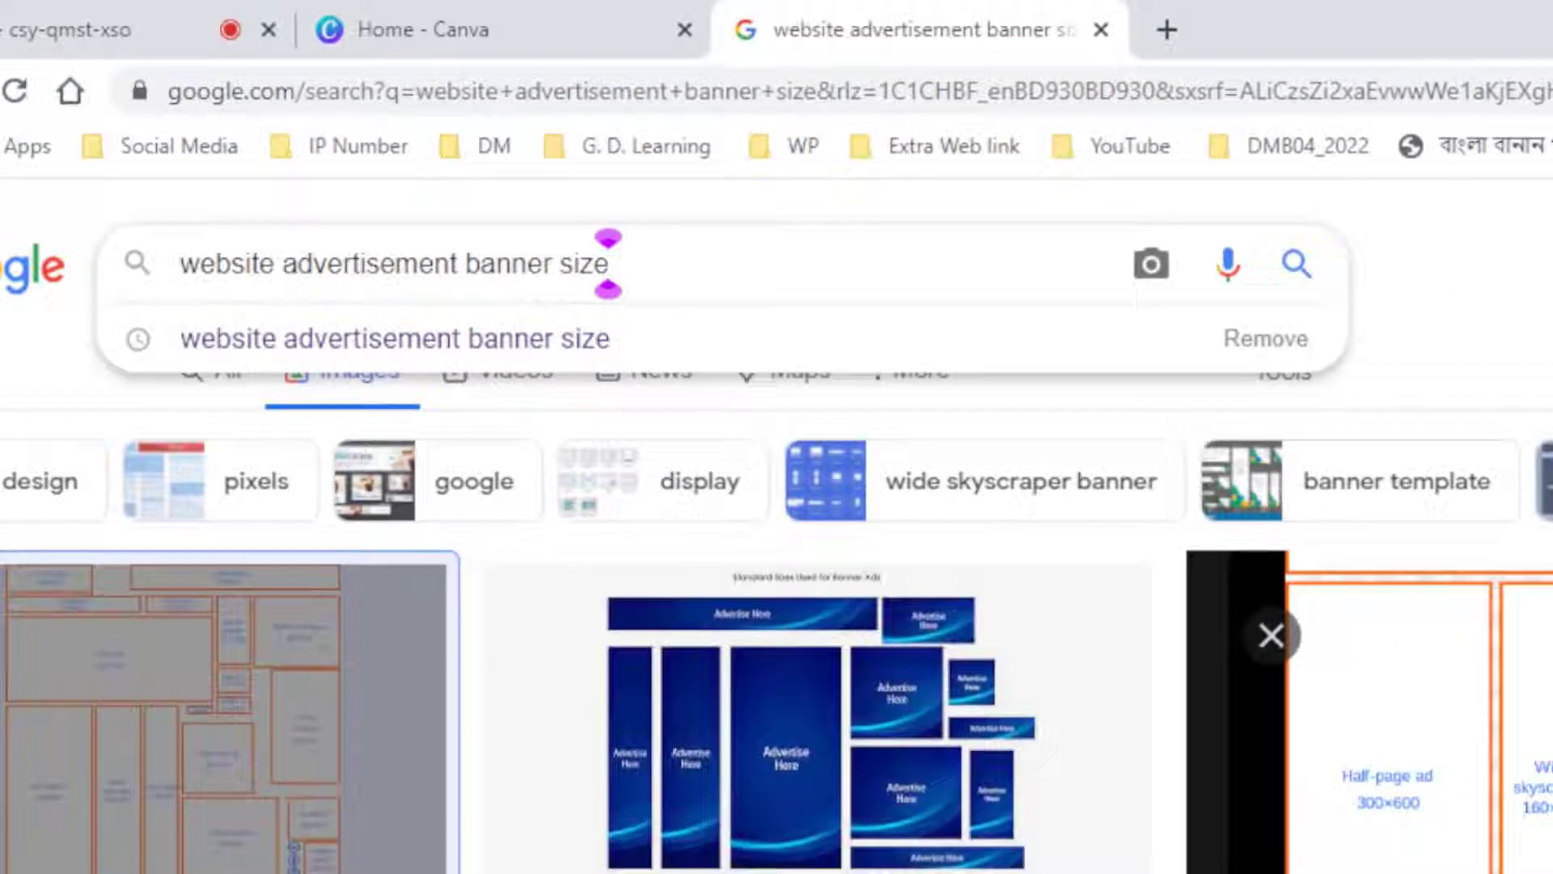
pyautogui.click(1092, 226)
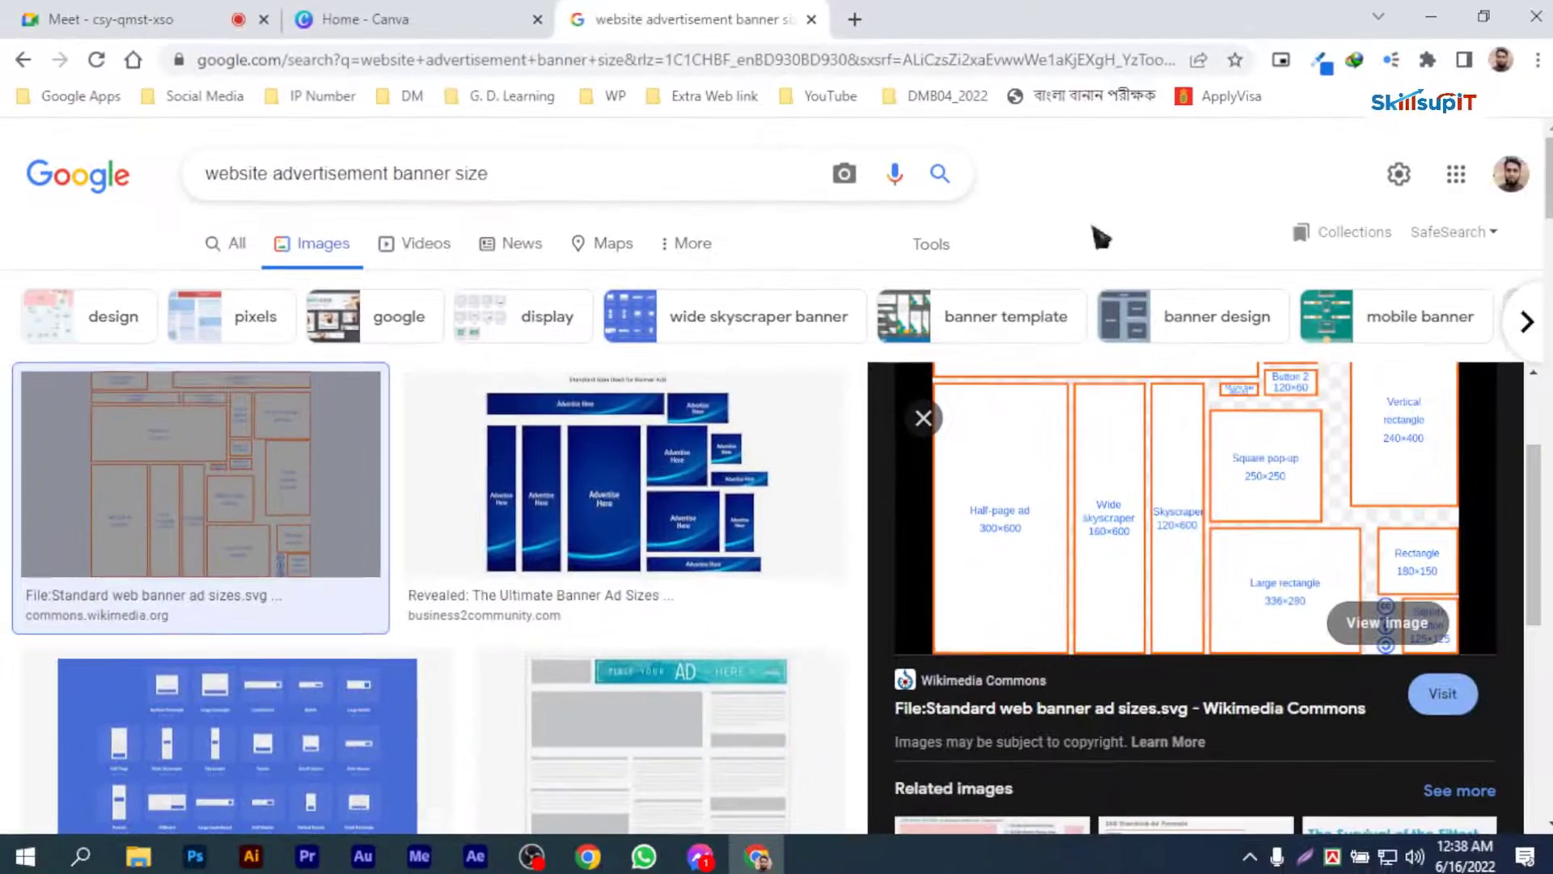
# Step: Filter the image results to the Large size and preview the Wikimedia Commons banner ad sizes chart
pyautogui.click(931, 243)
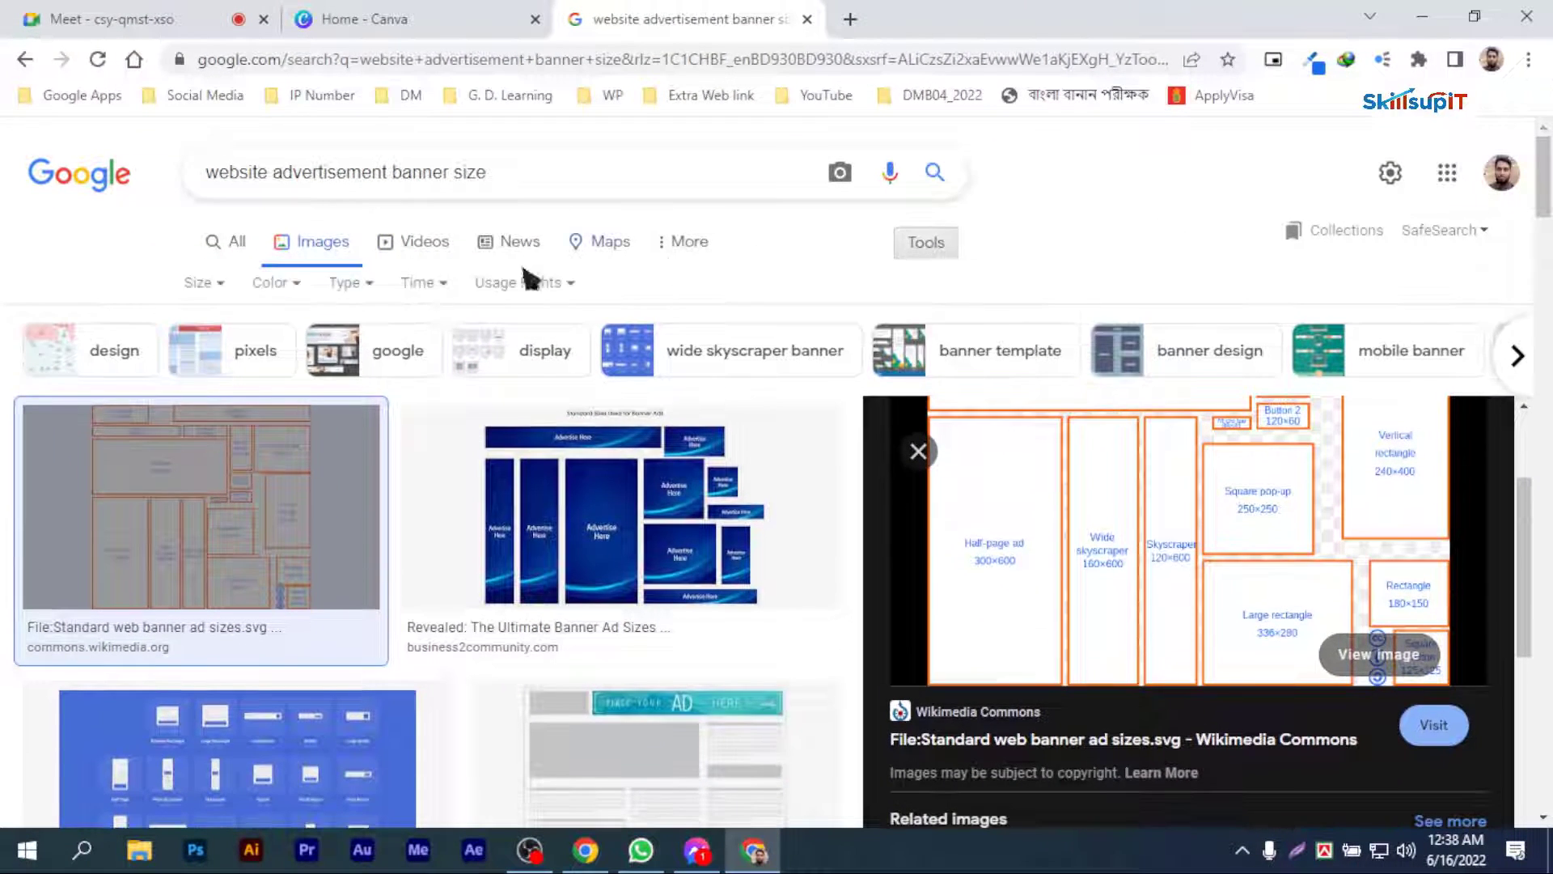
pyautogui.click(204, 282)
pyautogui.click(230, 357)
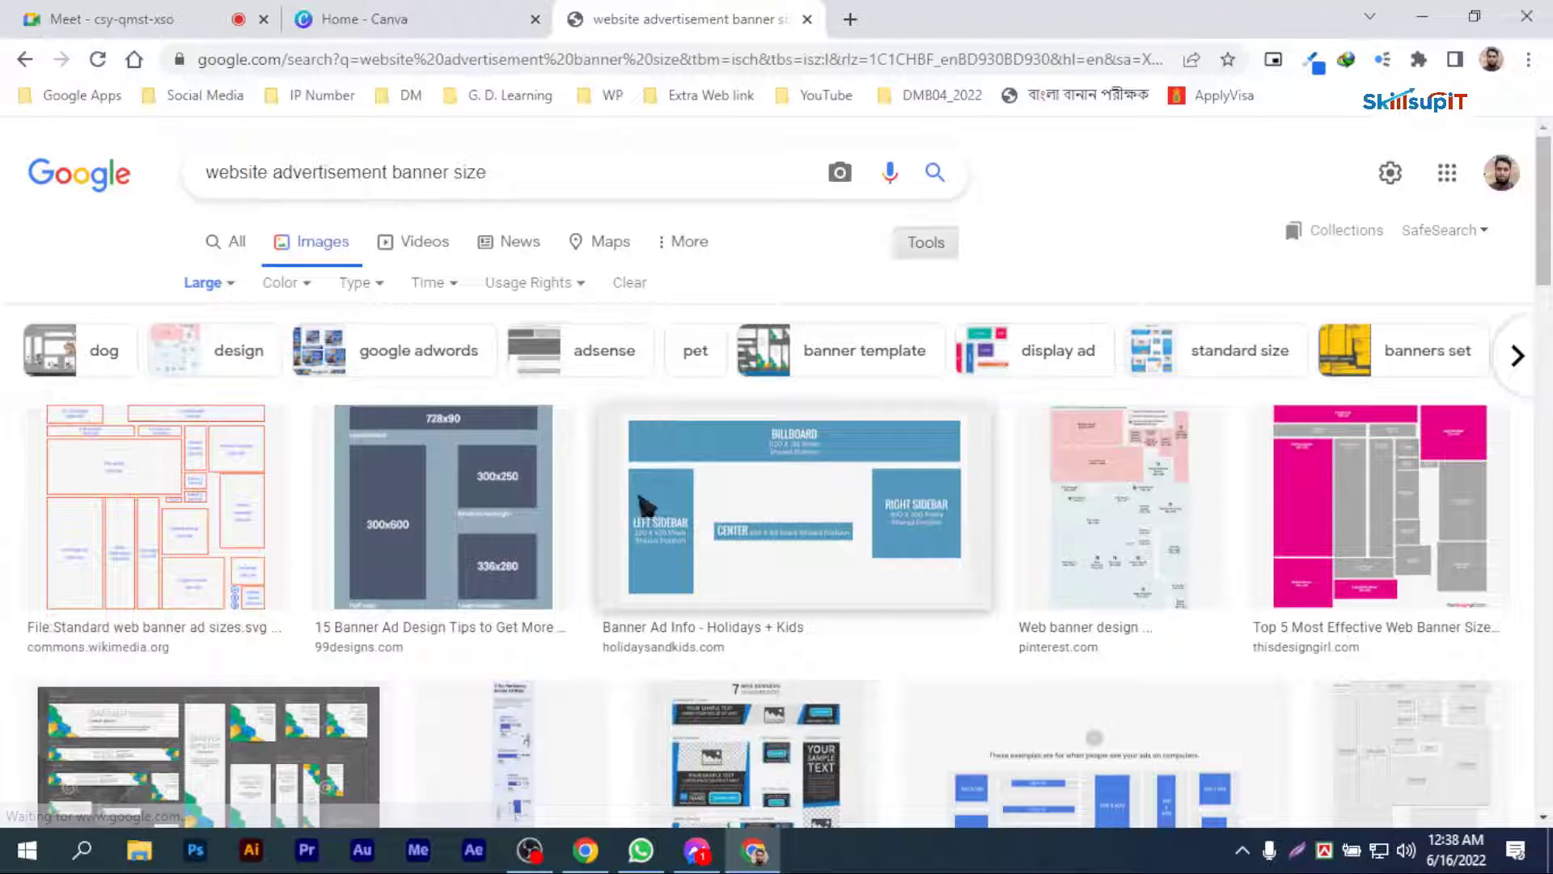
pyautogui.click(168, 515)
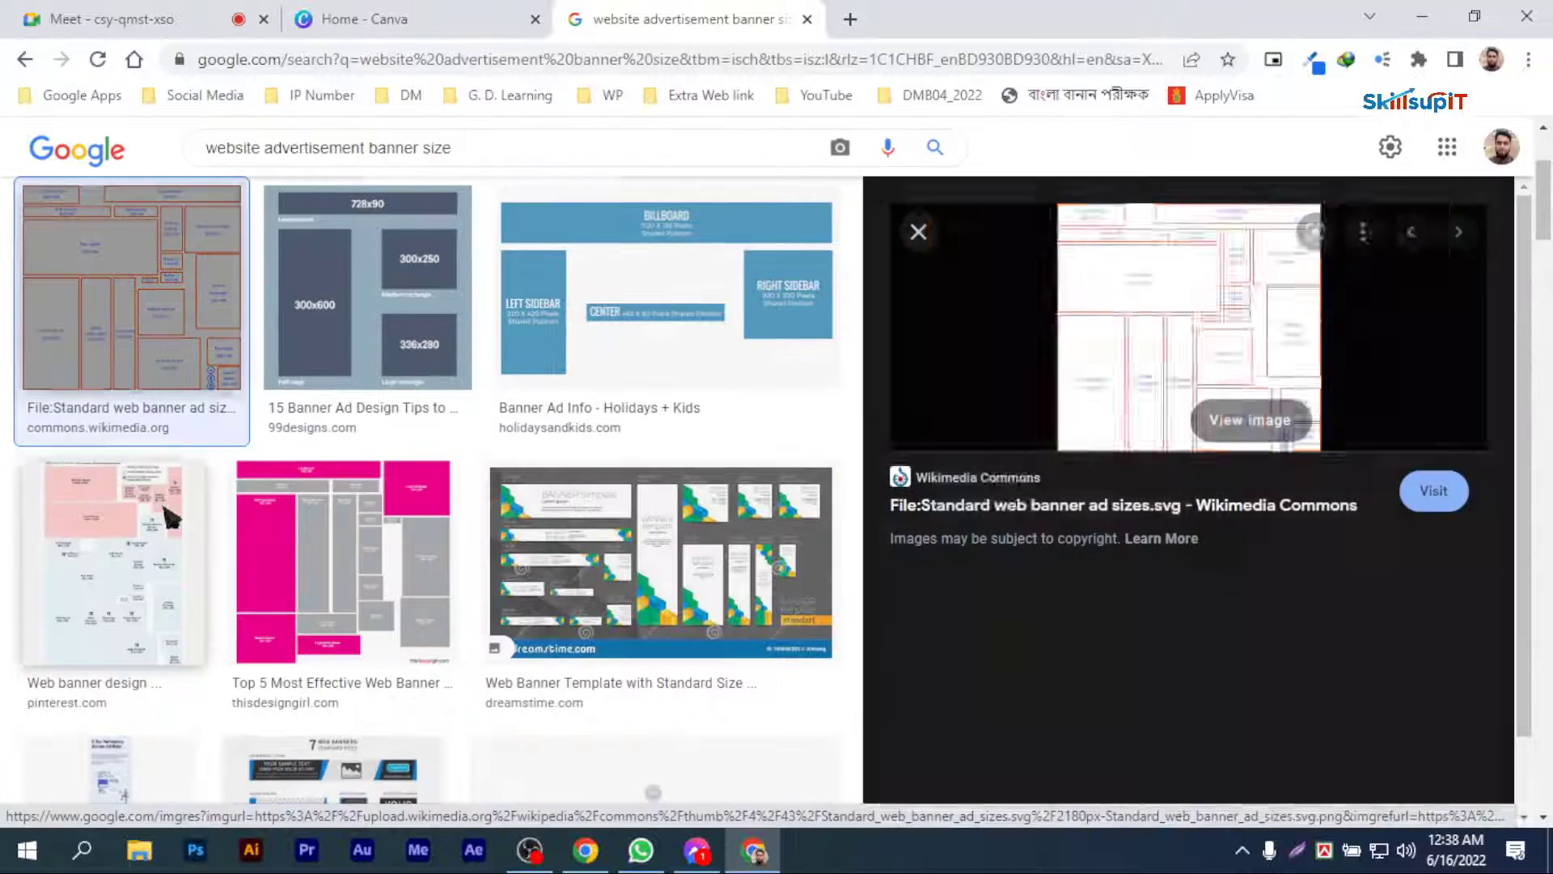
pyautogui.scroll(-5, 1009, 520)
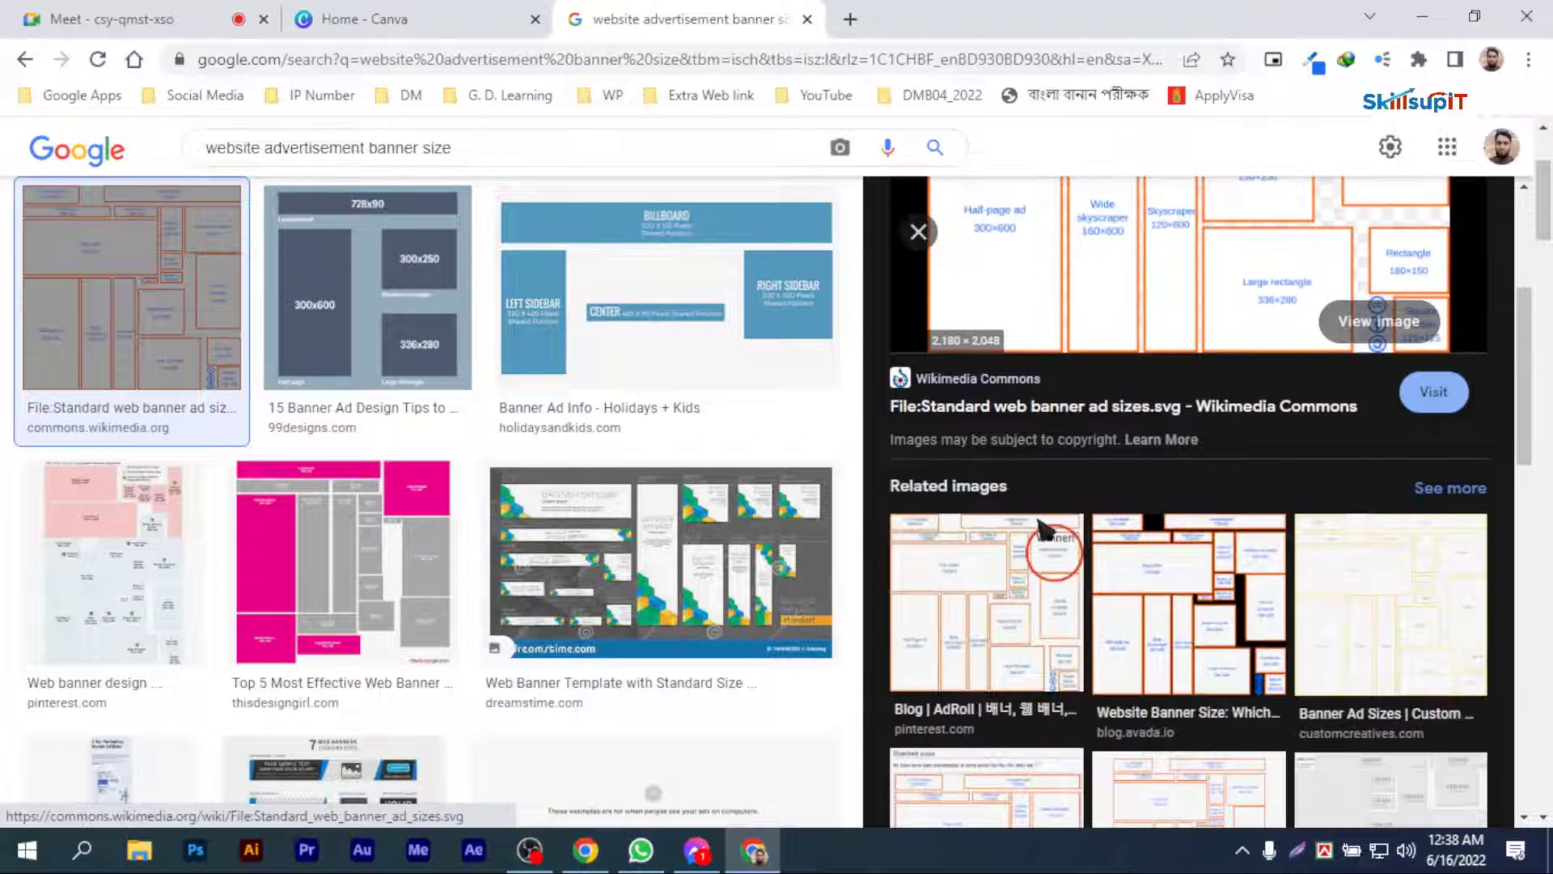
# Step: Compare the Dreamstime web banner template preview with the Wikimedia Commons banner sizes chart
pyautogui.click(833, 594)
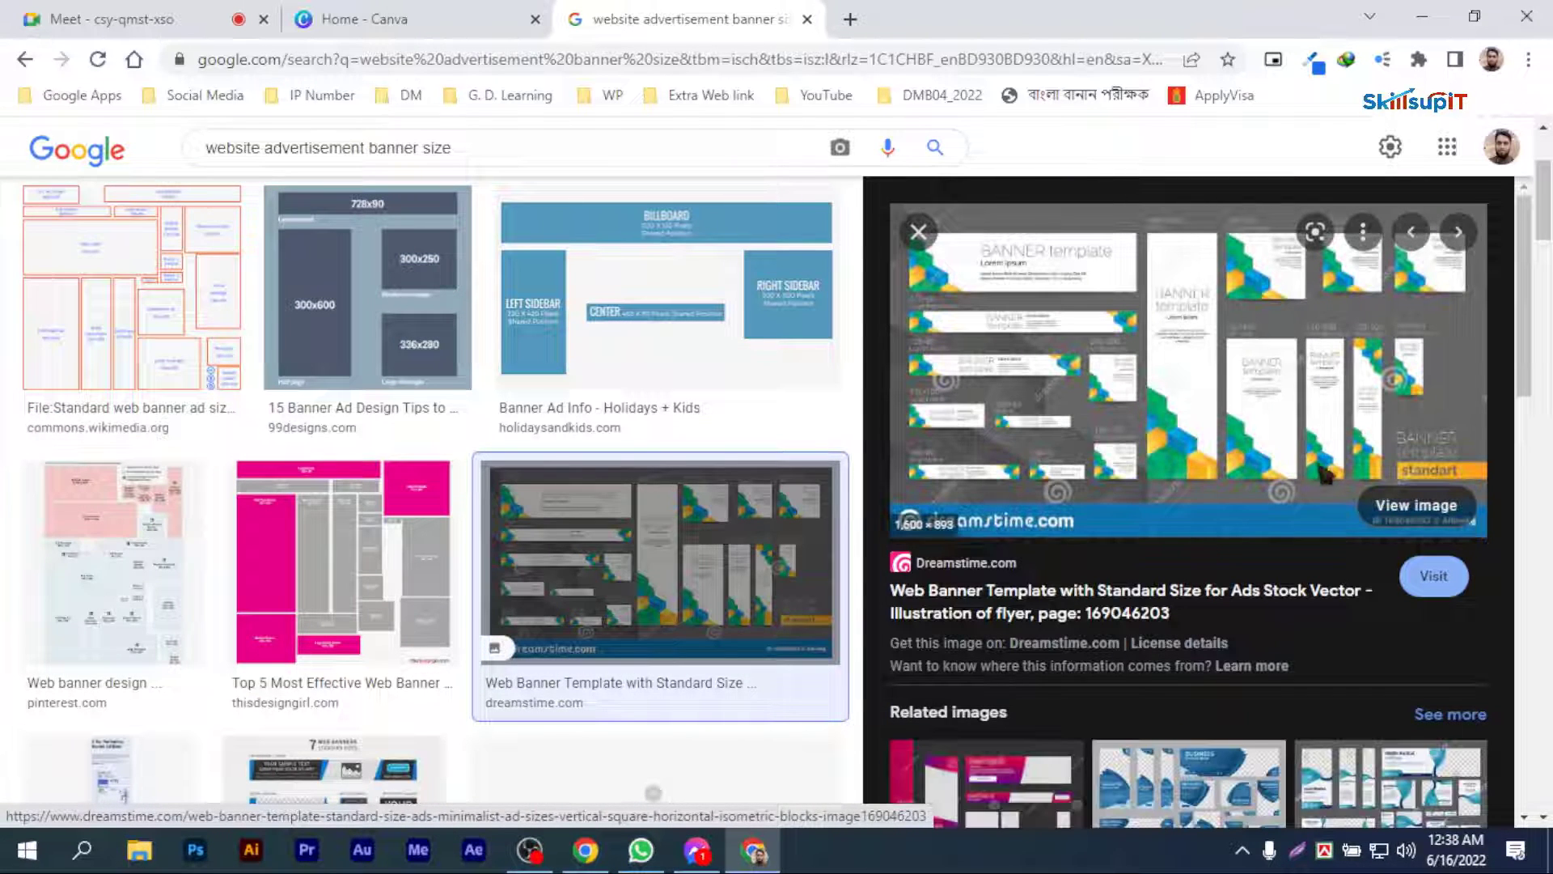
pyautogui.scroll(-4, 1021, 495)
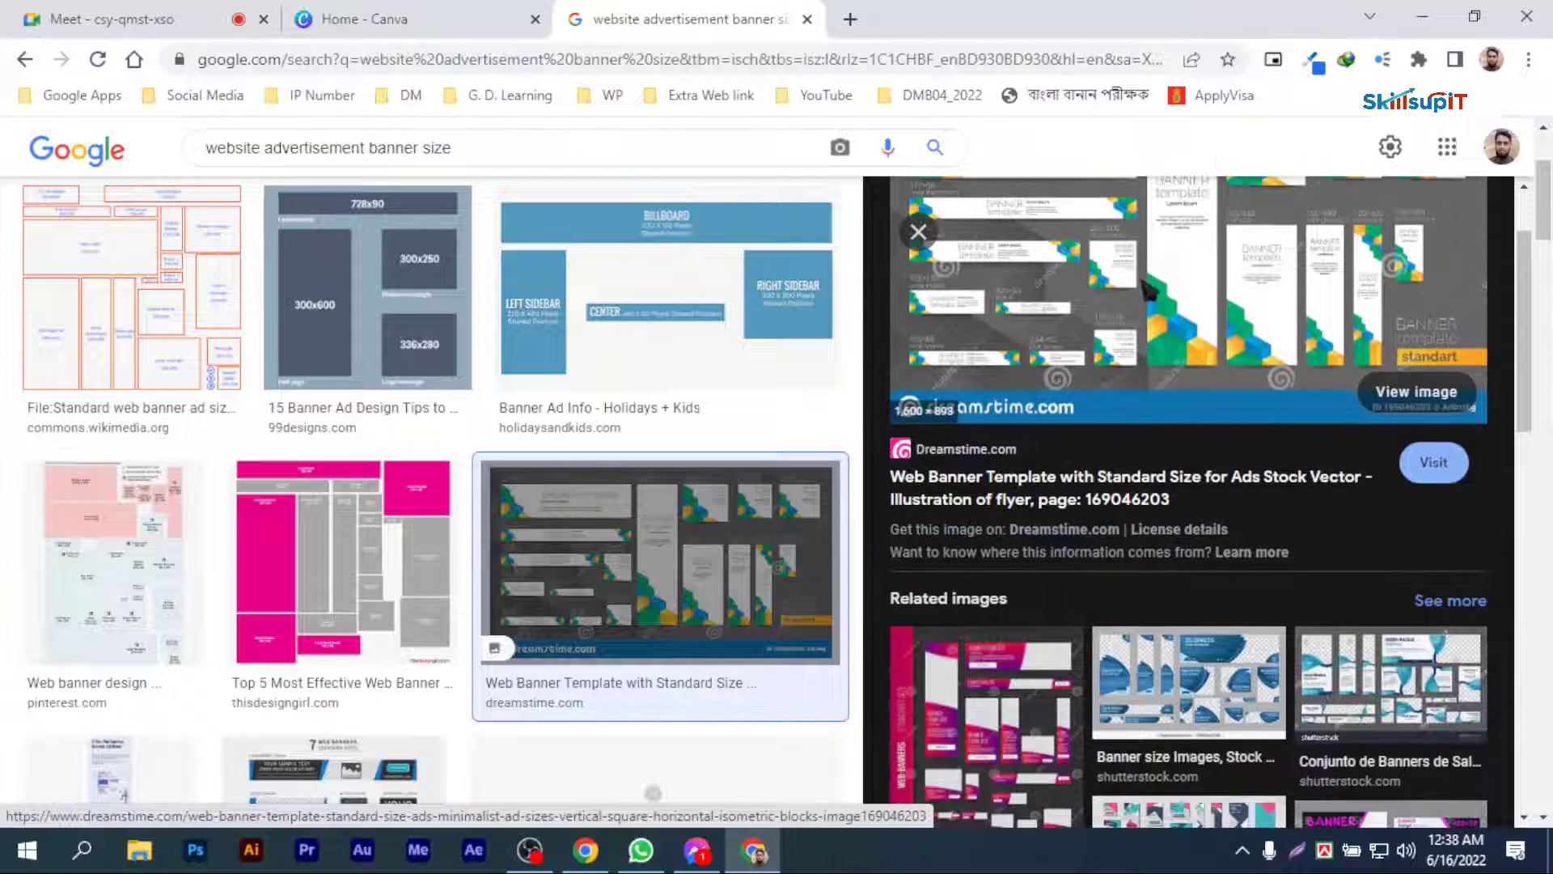
pyautogui.scroll(3, 655, 559)
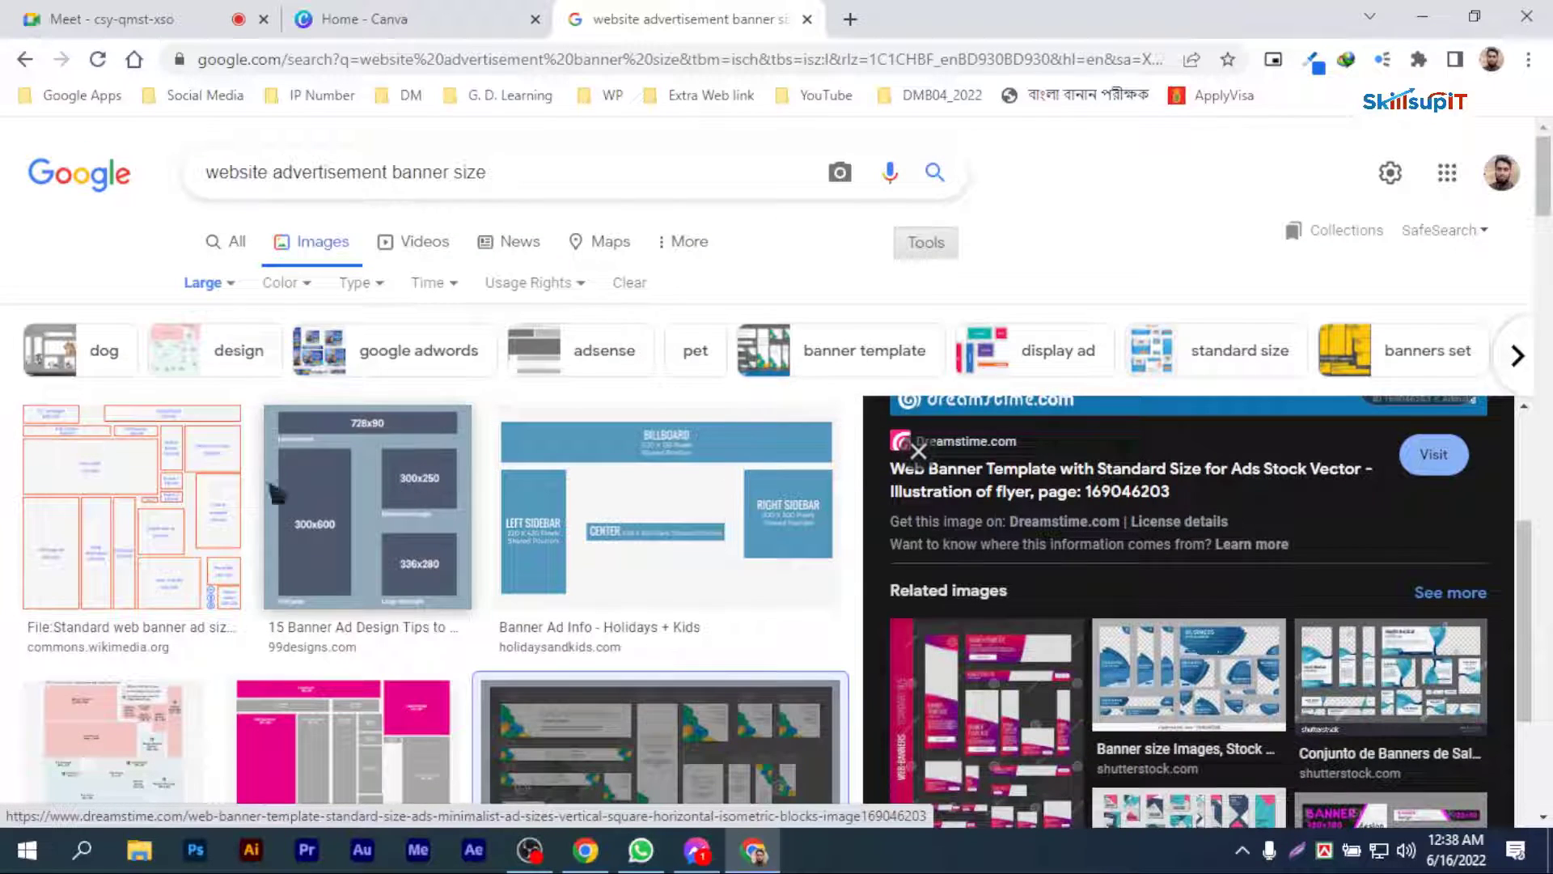
pyautogui.click(158, 482)
pyautogui.scroll(-2, 1276, 475)
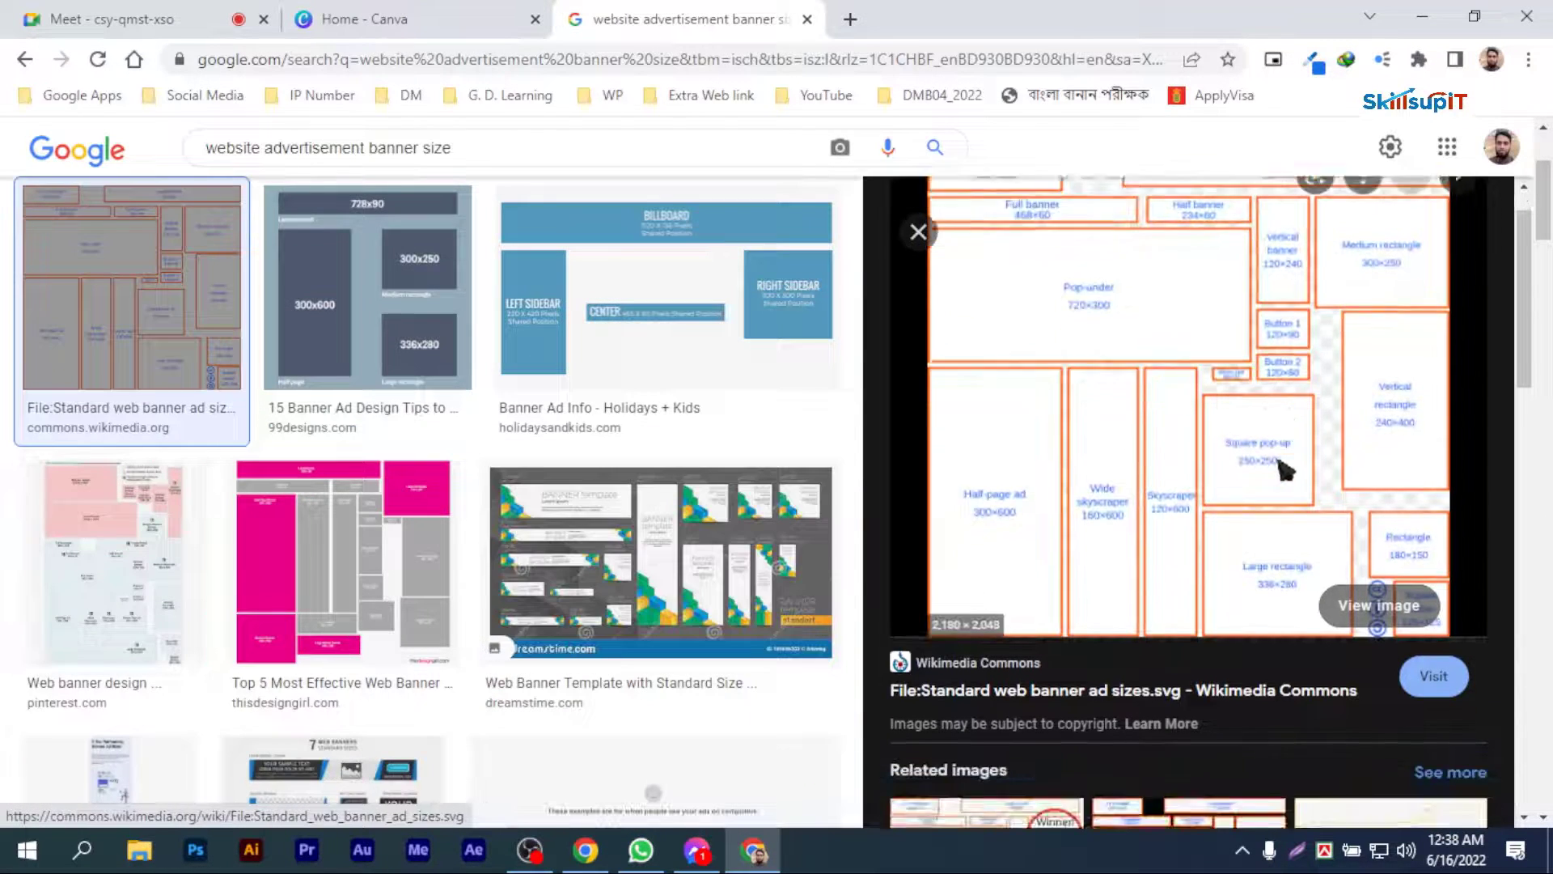
# Step: Open the Pinterest web banner size chart as a full image in its own tab and enlarge it
pyautogui.click(122, 581)
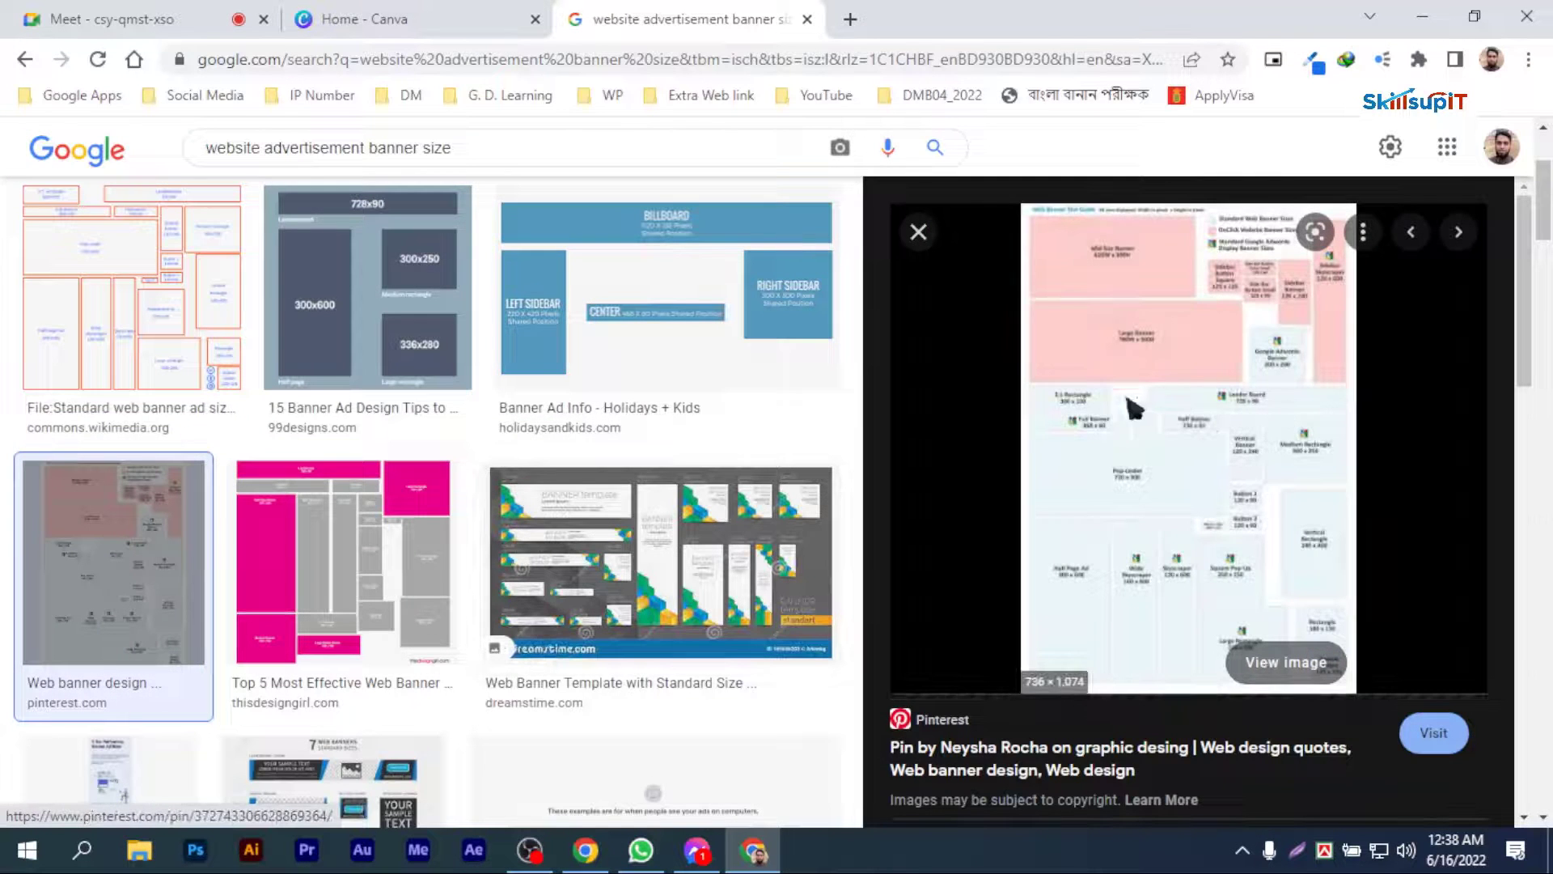
pyautogui.click(1286, 661)
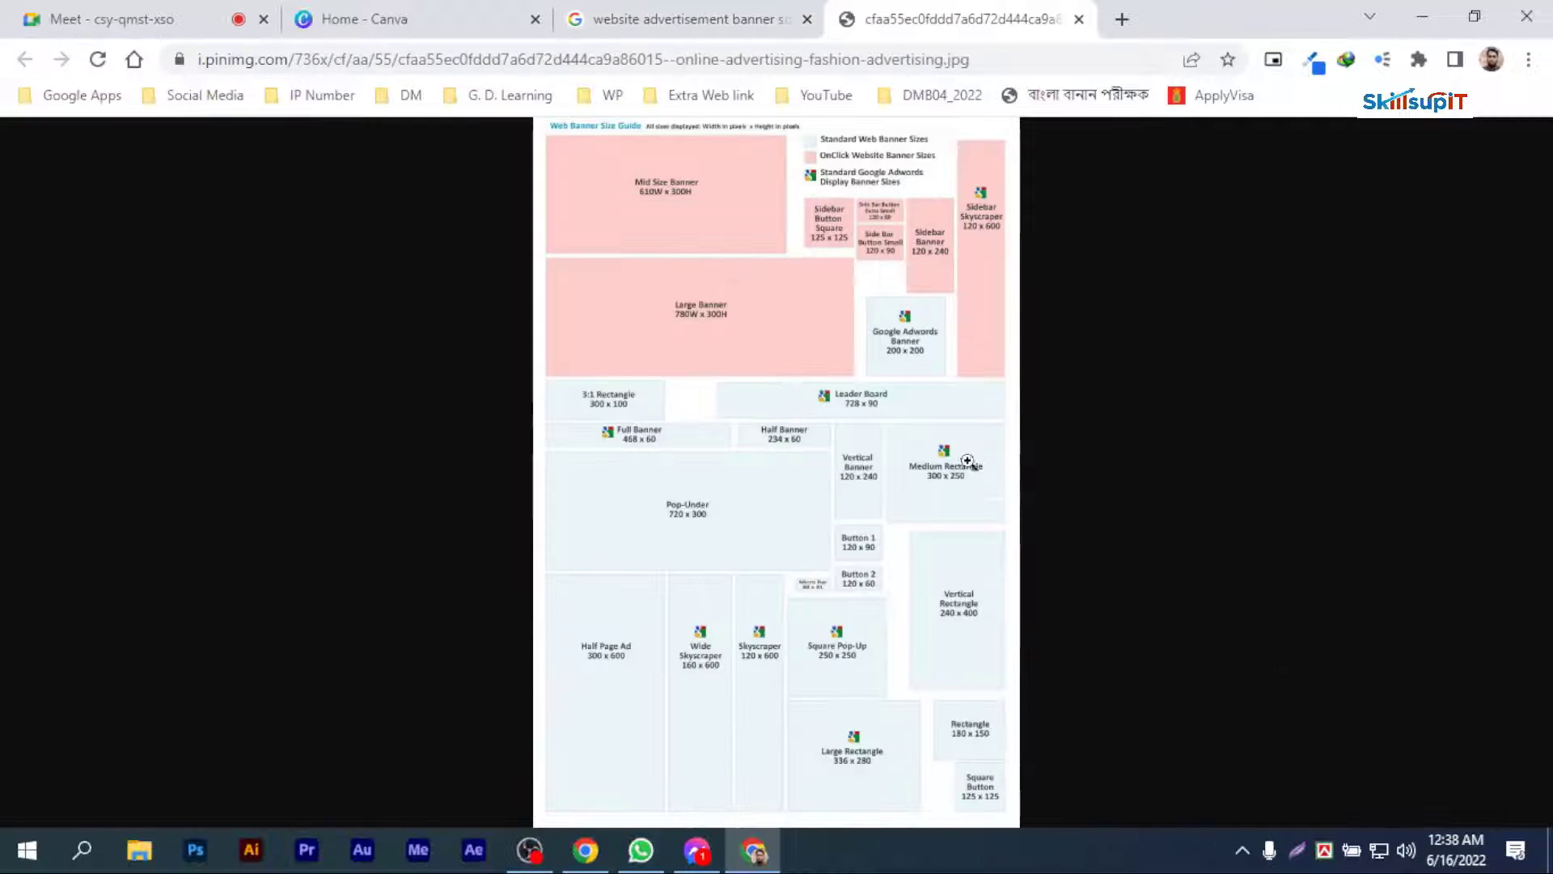
pyautogui.click(776, 413)
# Step: Examine the banner names and pixel dimensions throughout the Web Banner Size Guide
pyautogui.scroll(2, 753, 329)
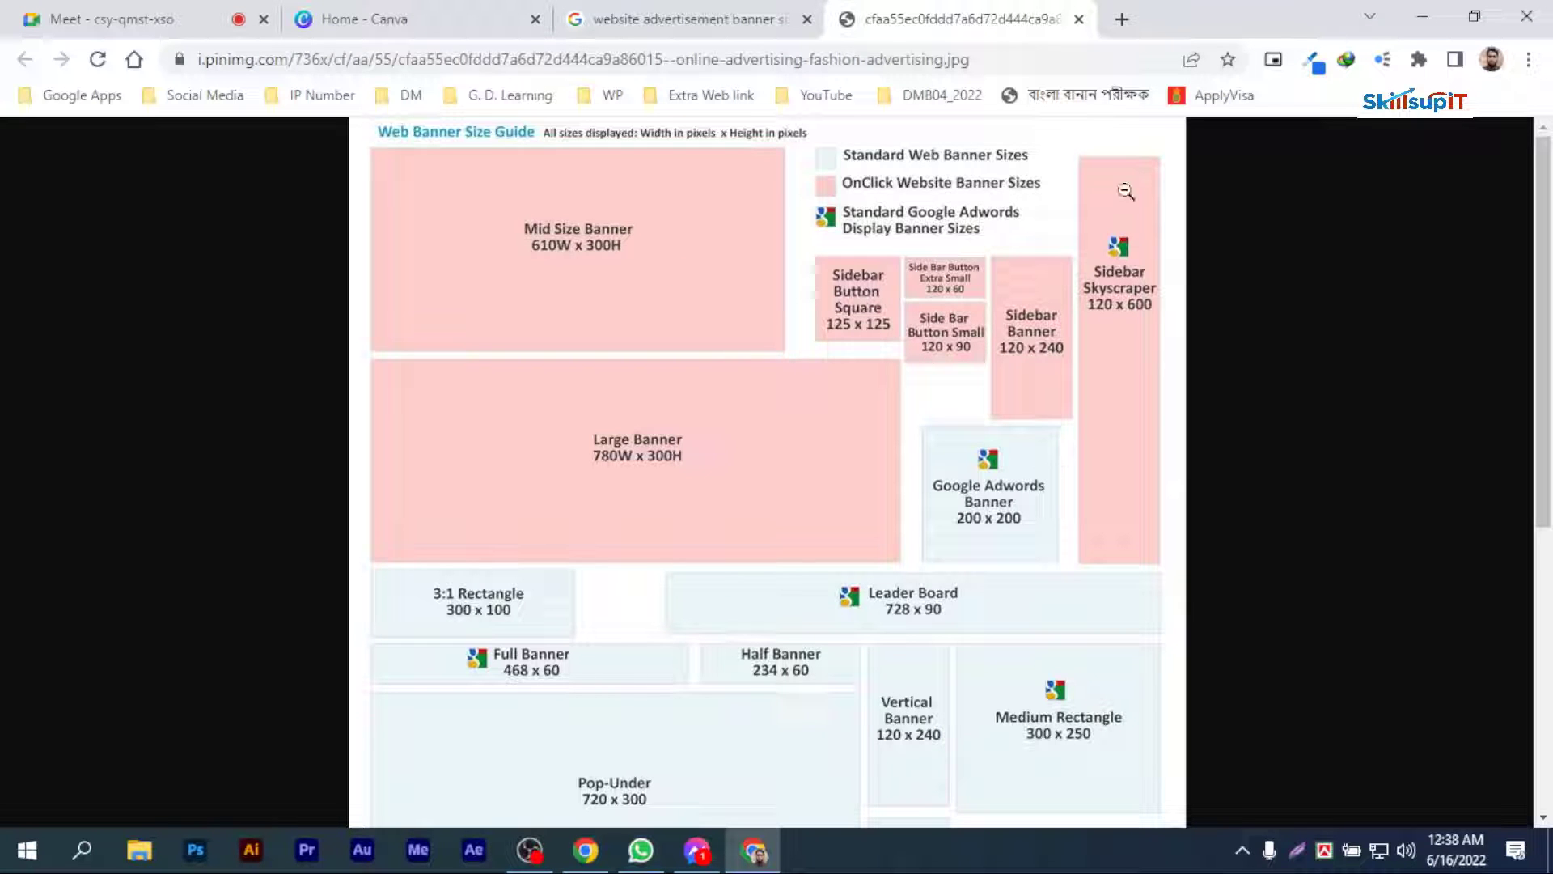
pyautogui.scroll(-4, 1020, 529)
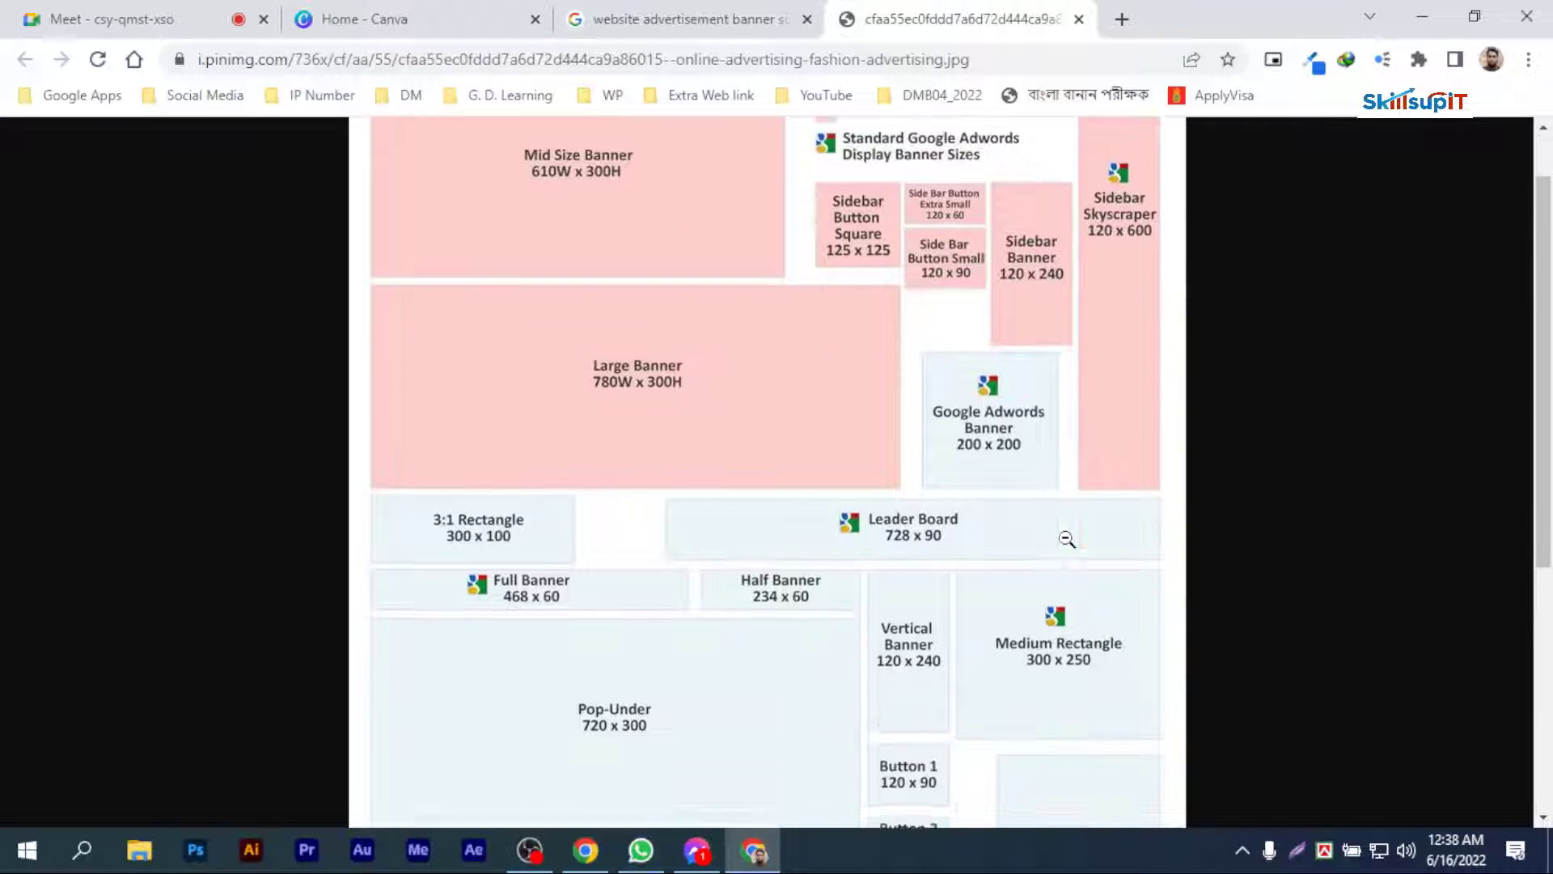
pyautogui.scroll(-2, 640, 561)
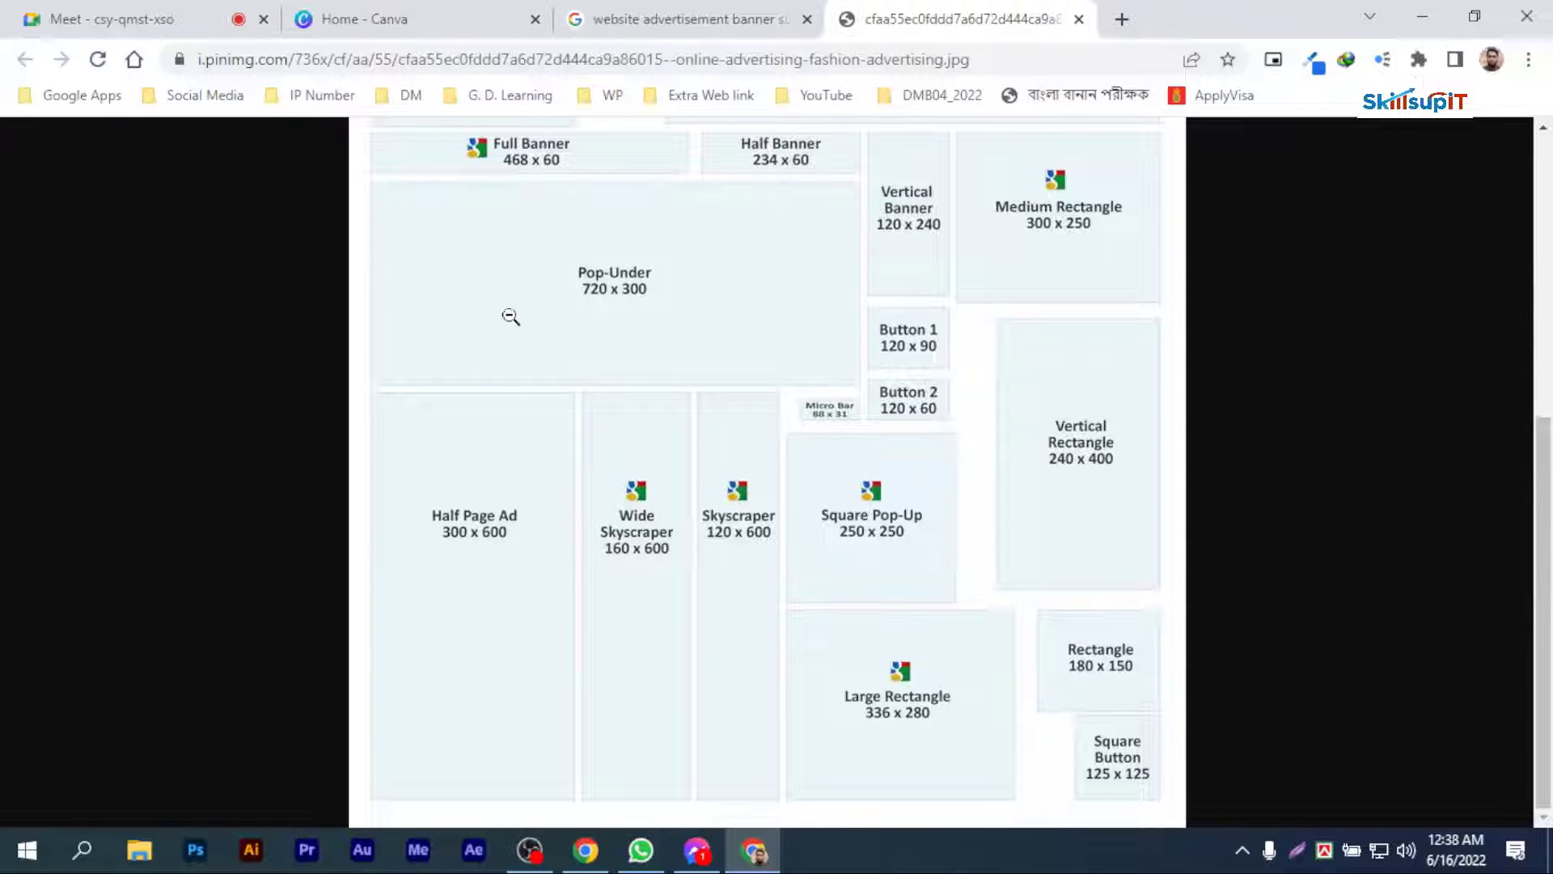
pyautogui.scroll(5, 976, 586)
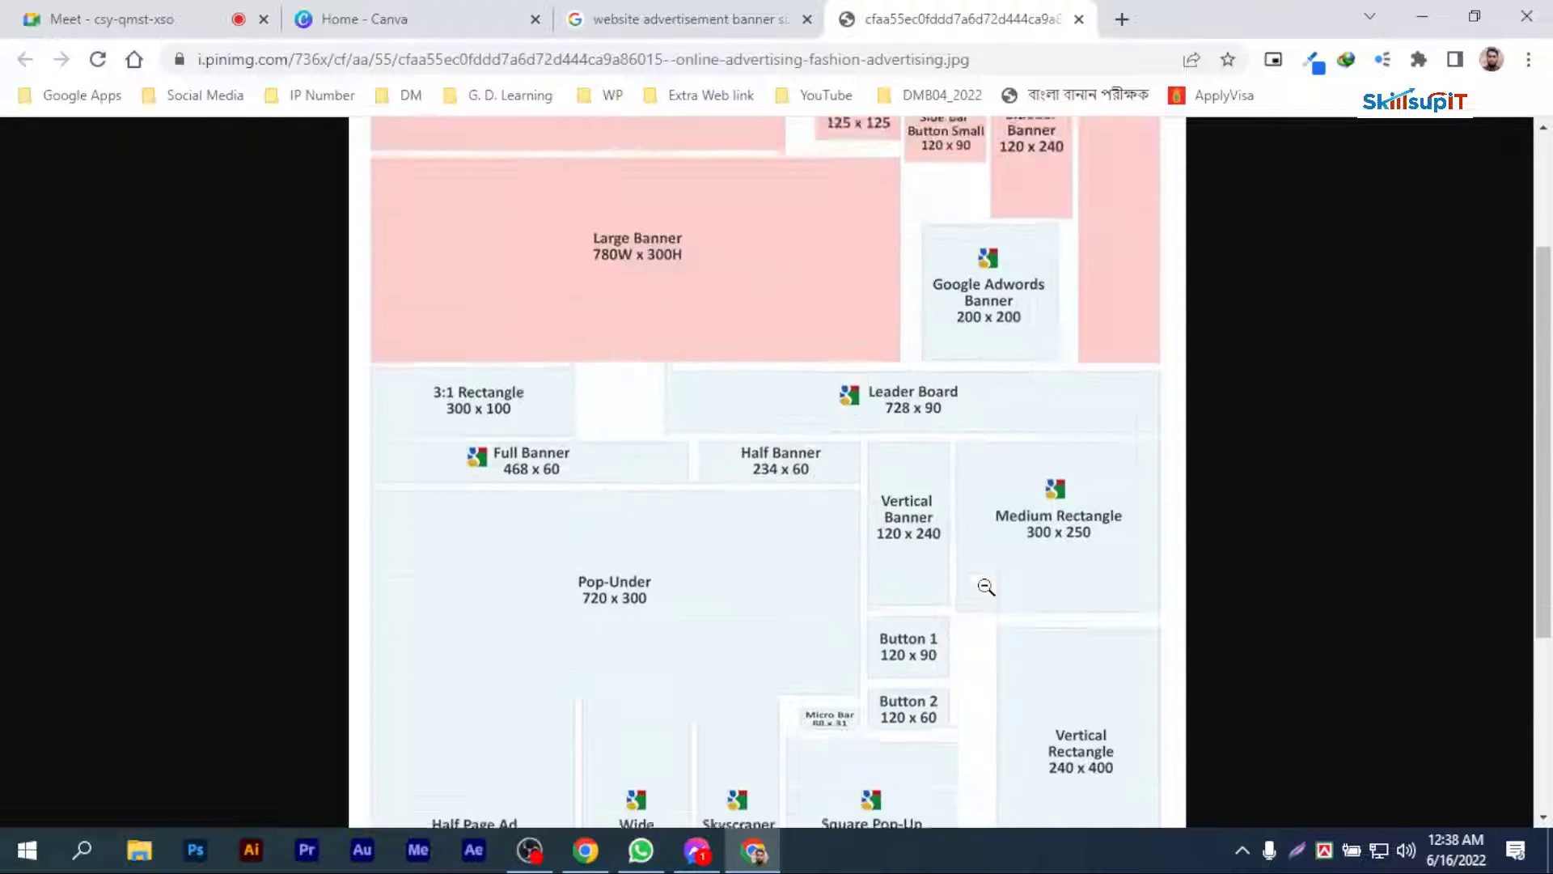
pyautogui.scroll(1, 648, 378)
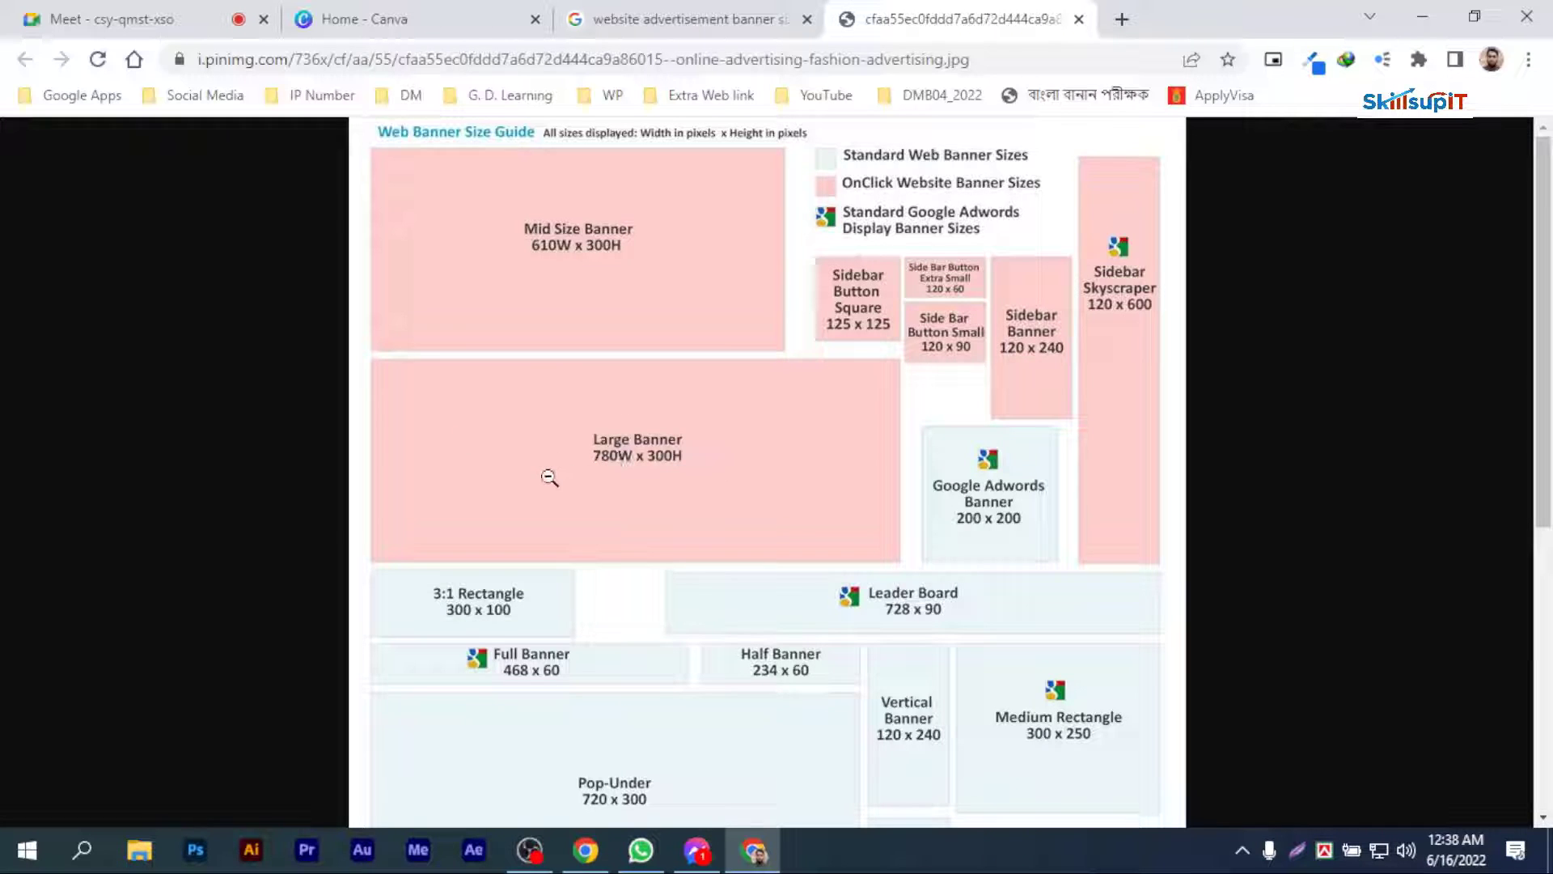
# Step: Switch to Canva and create a new custom-size design 780 px wide and 300 px high
pyautogui.click(430, 12)
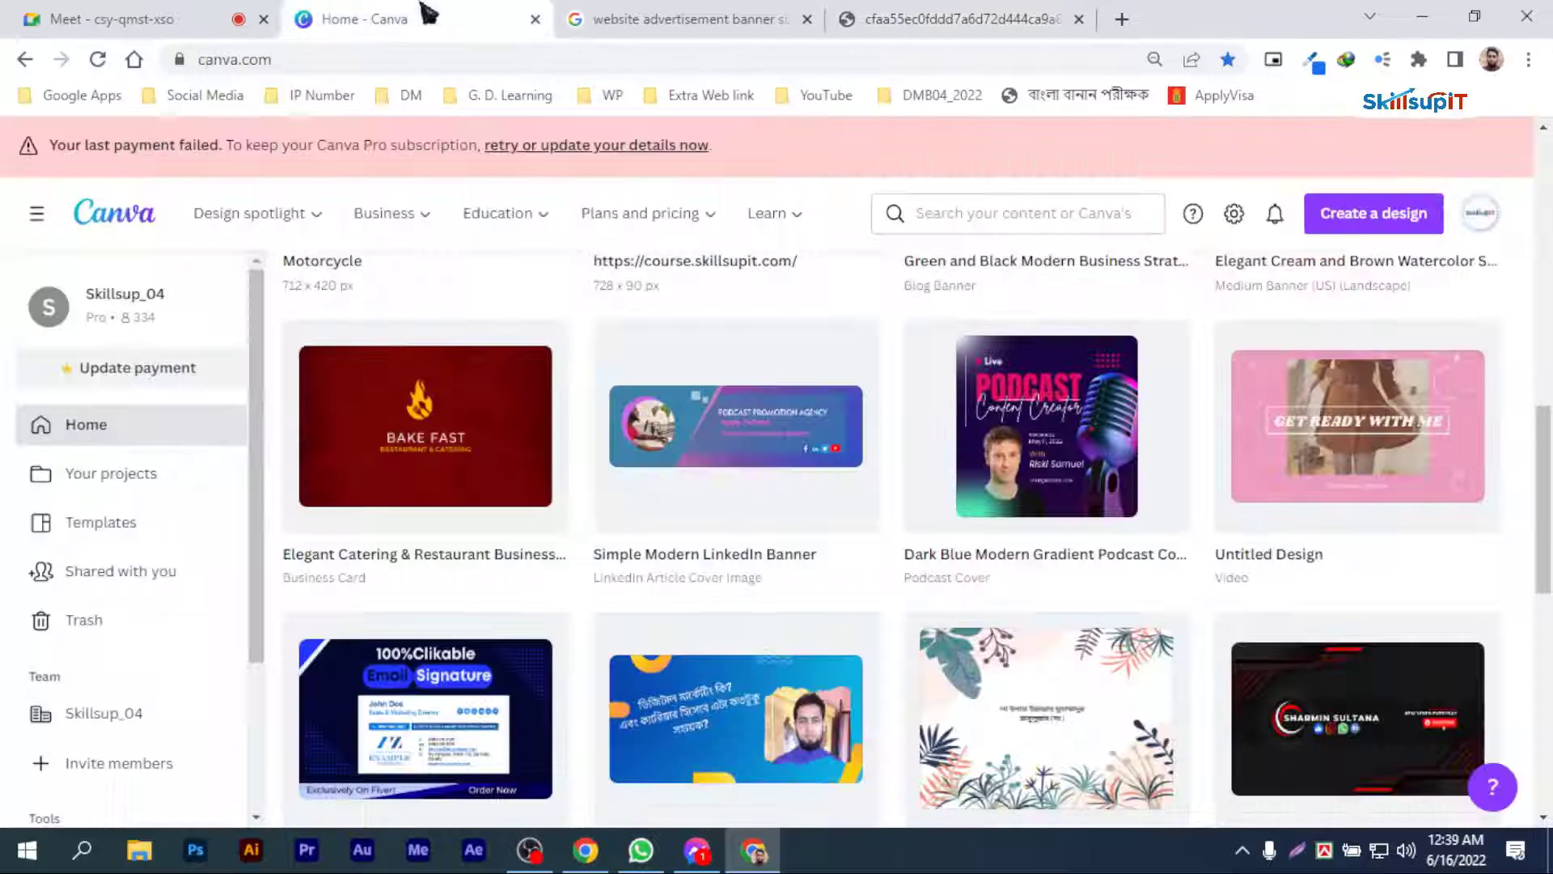
pyautogui.scroll(3, 1386, 437)
pyautogui.scroll(5, 1386, 437)
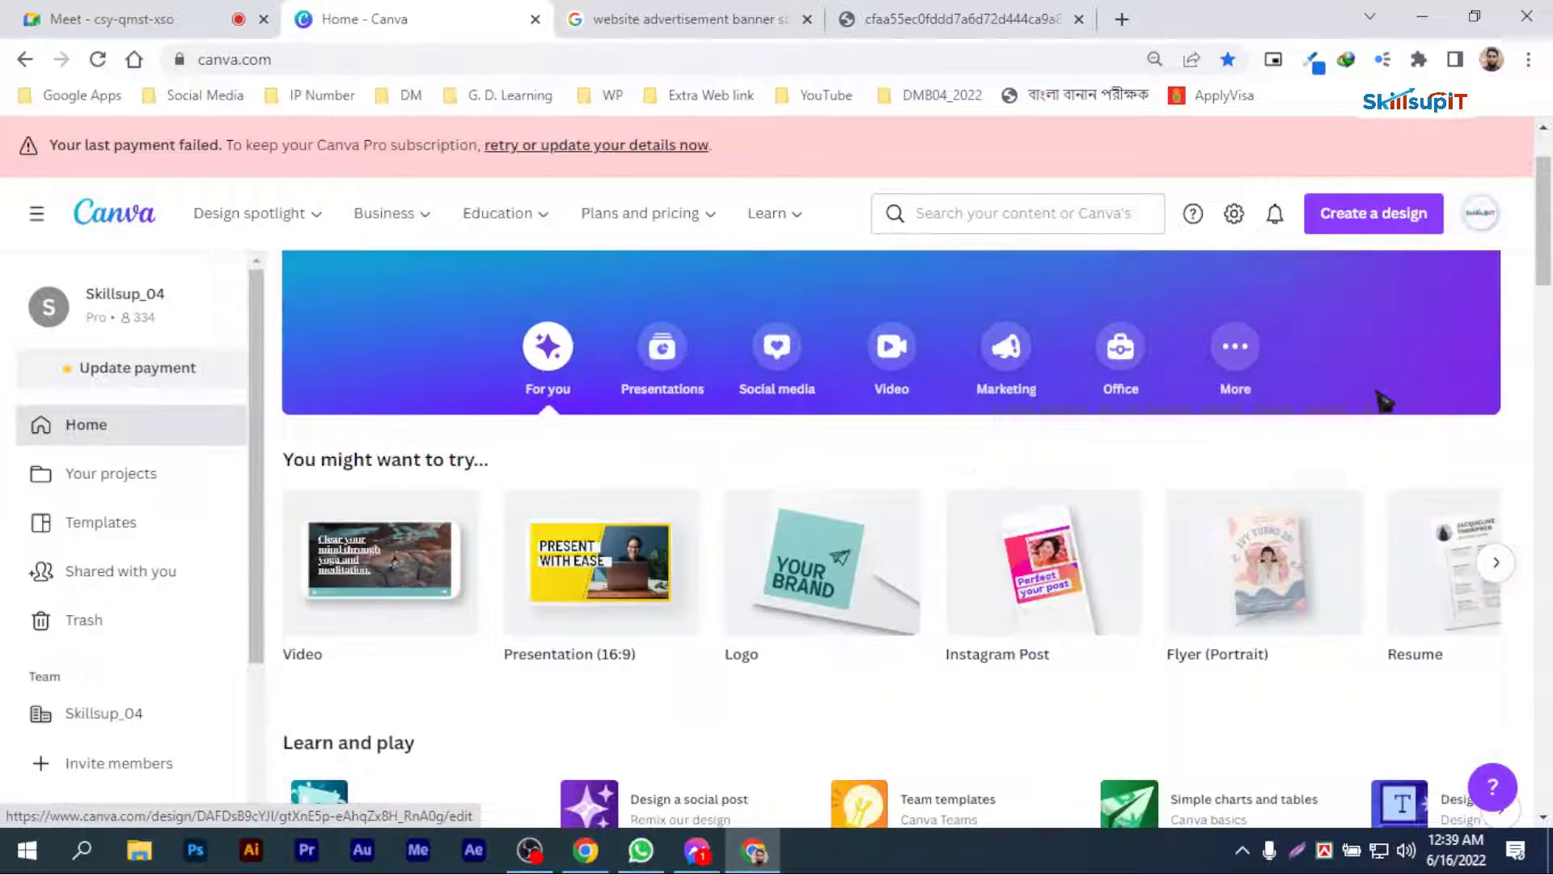
pyautogui.click(1362, 326)
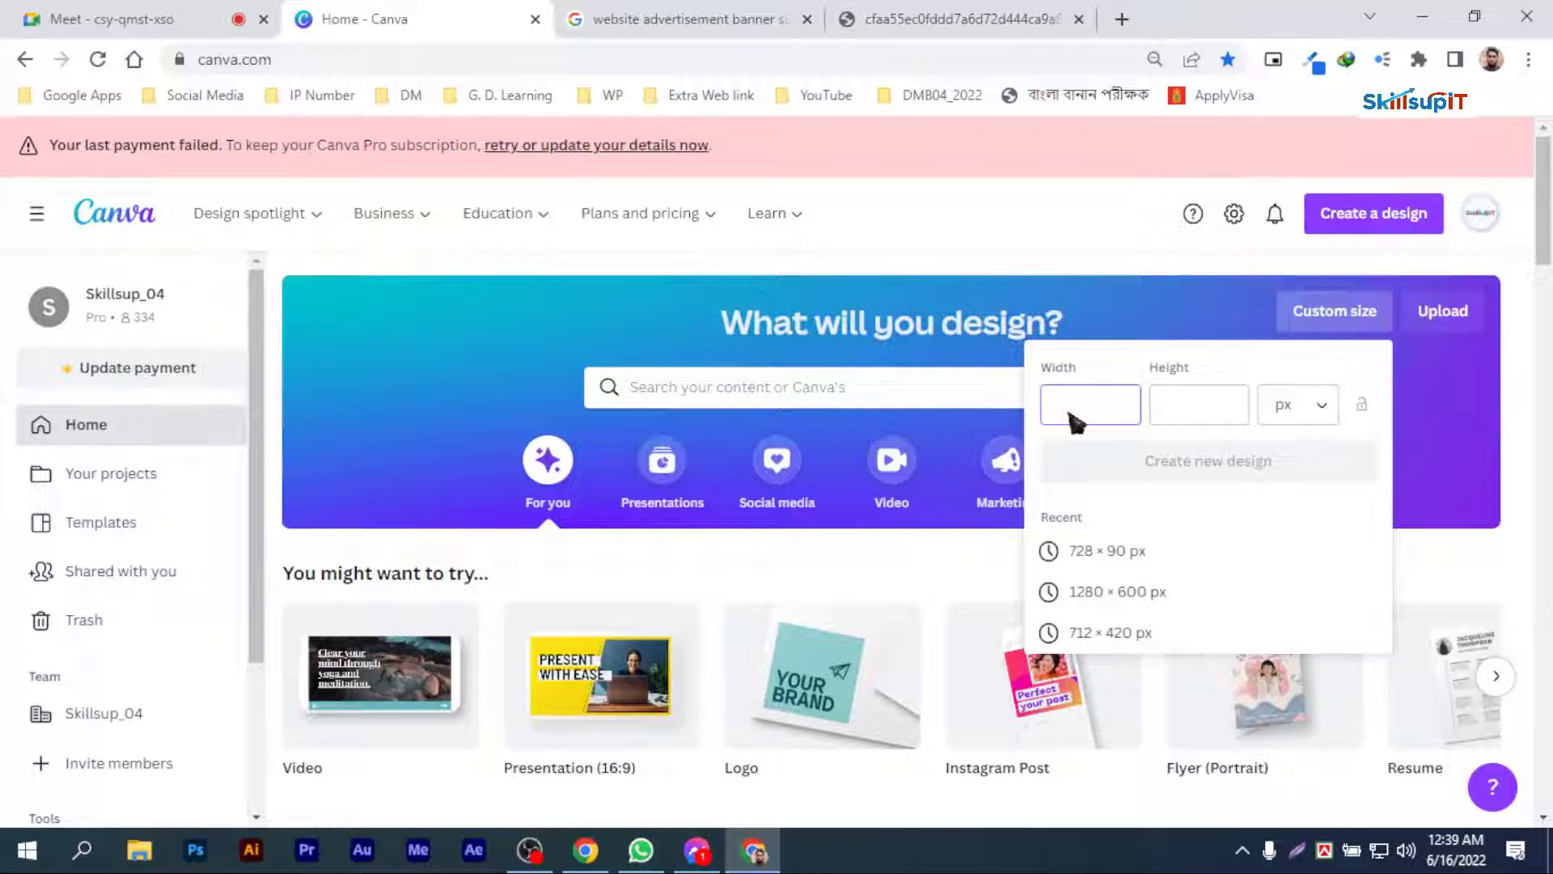
pyautogui.write('780')
pyautogui.click(1212, 405)
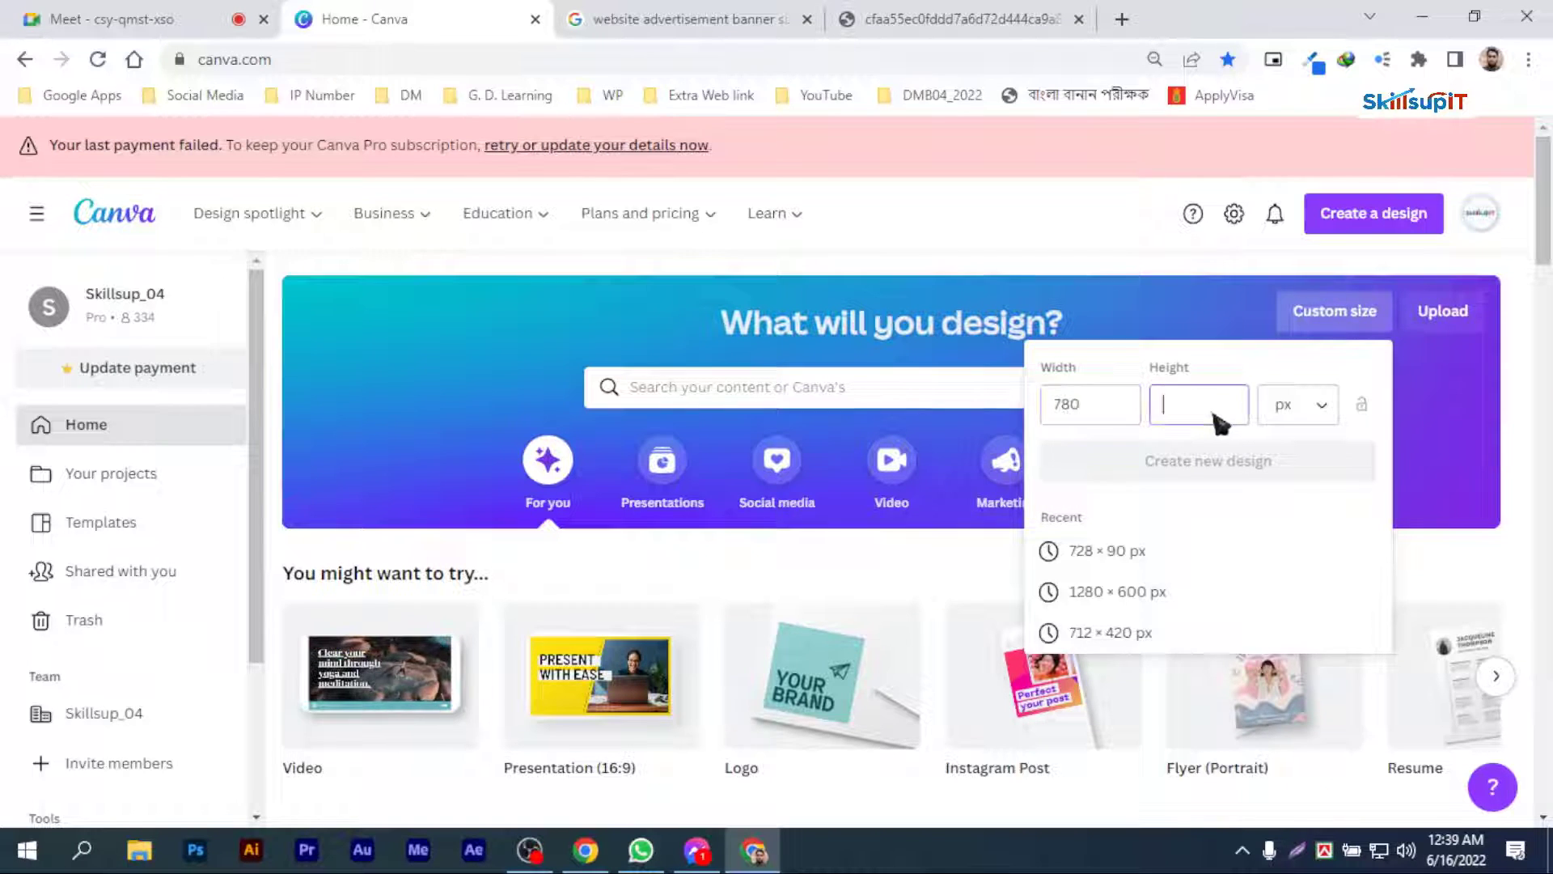
pyautogui.write('300')
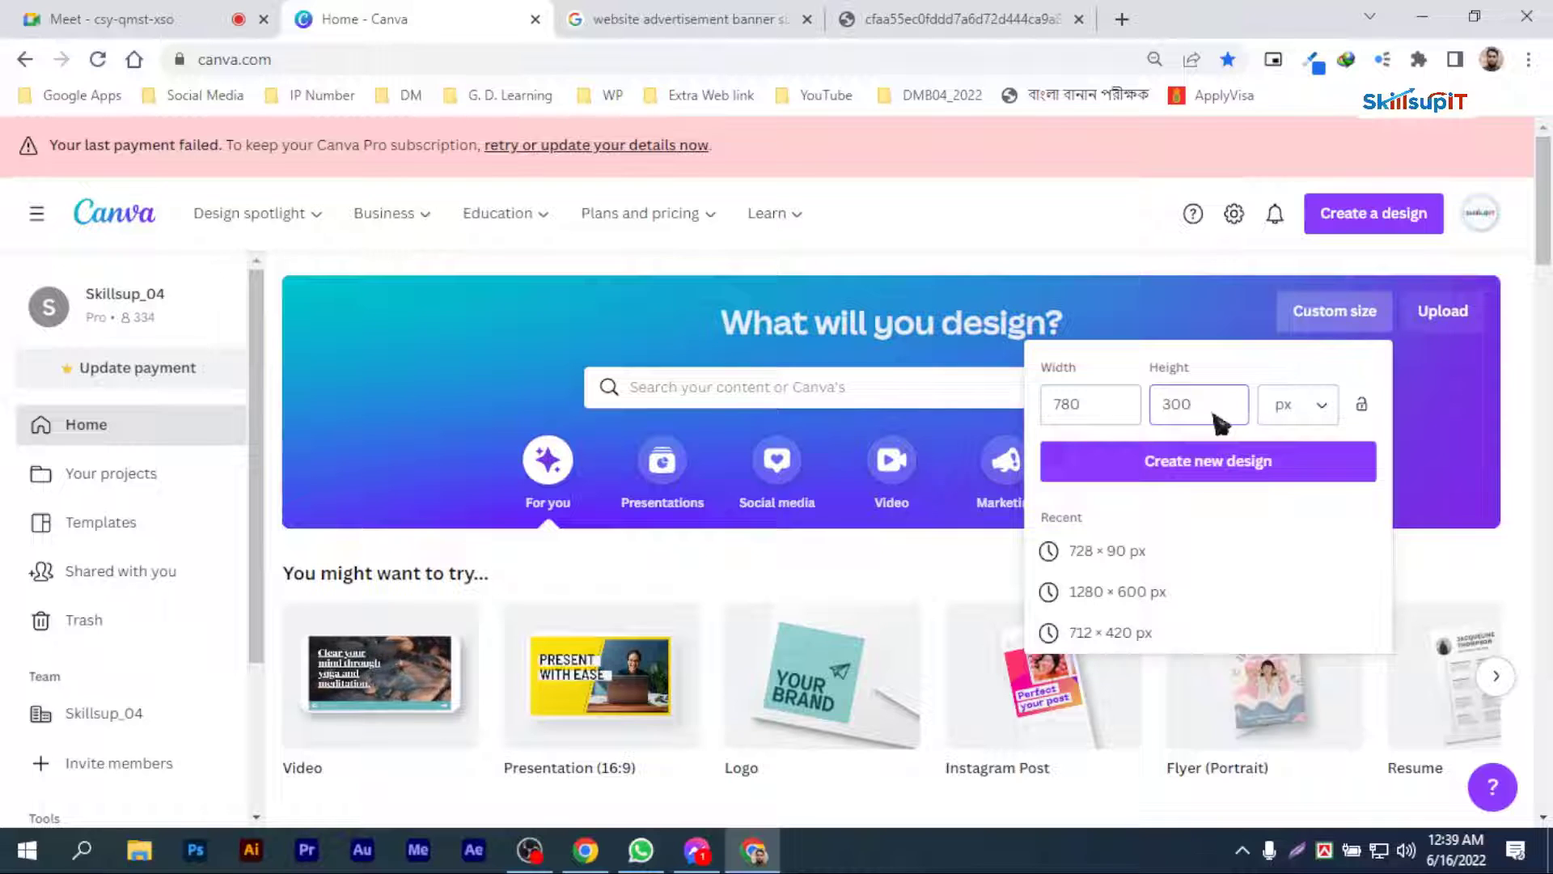
pyautogui.click(1211, 474)
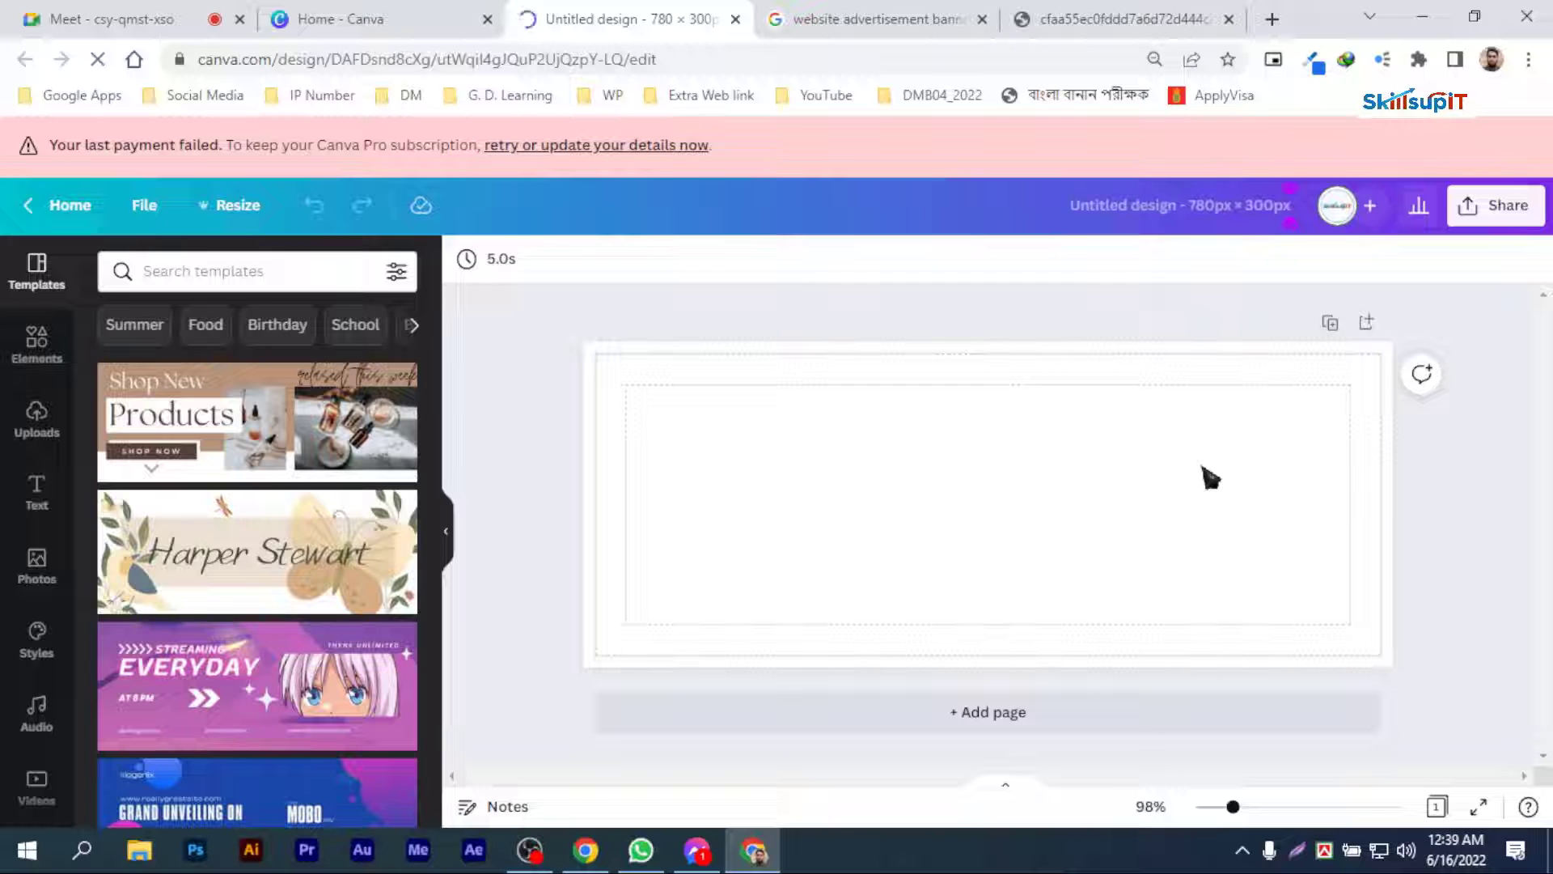
# Step: Title the design "Web Banner" and check its margin and print bleed display options
pyautogui.click(1159, 209)
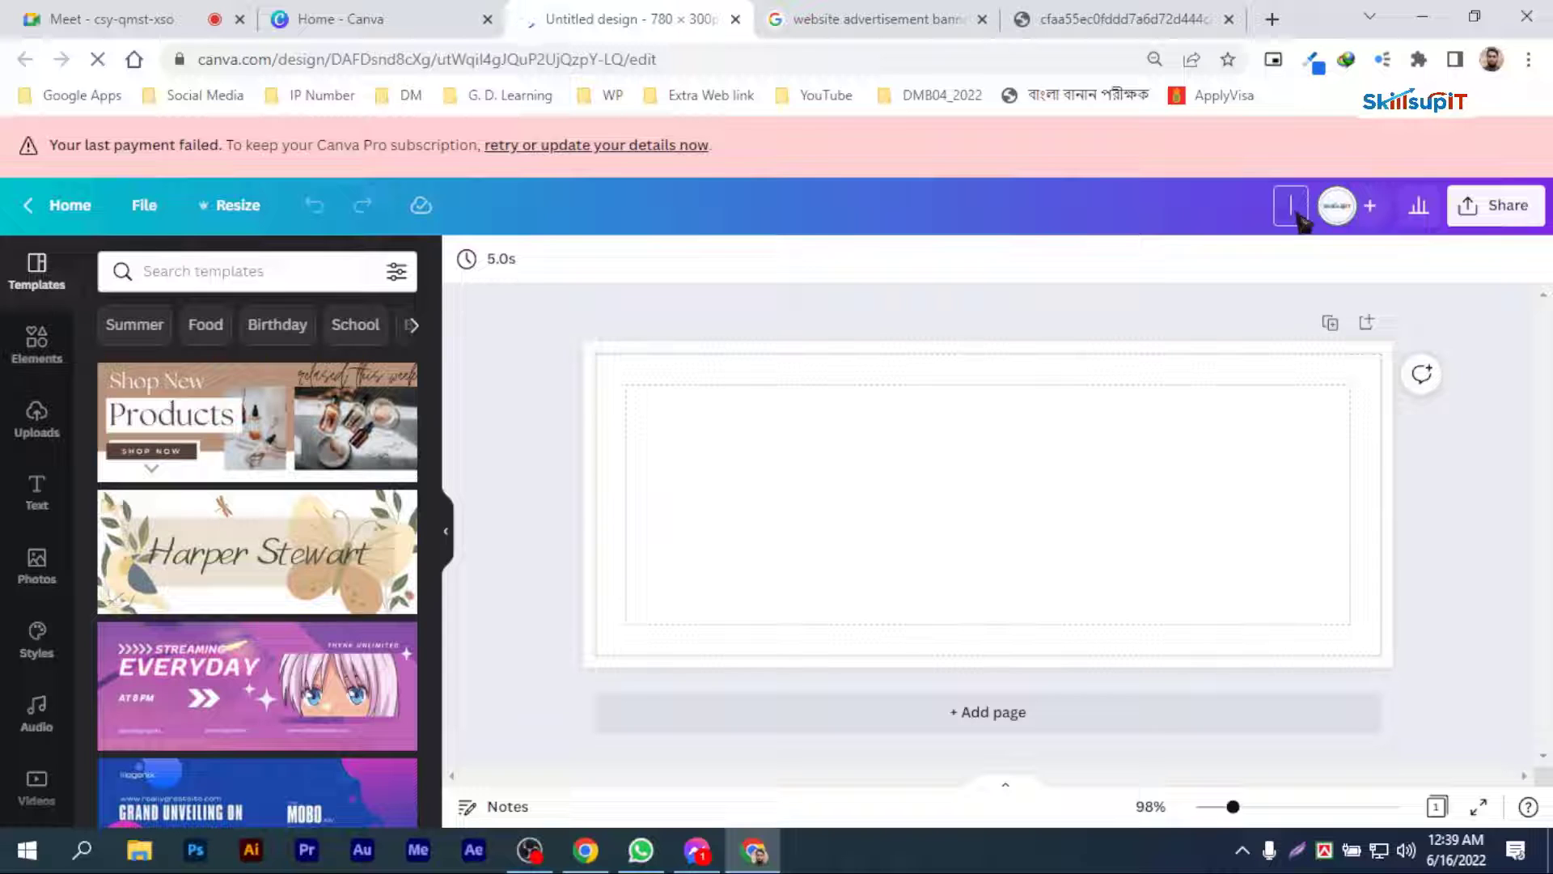
pyautogui.write('We')
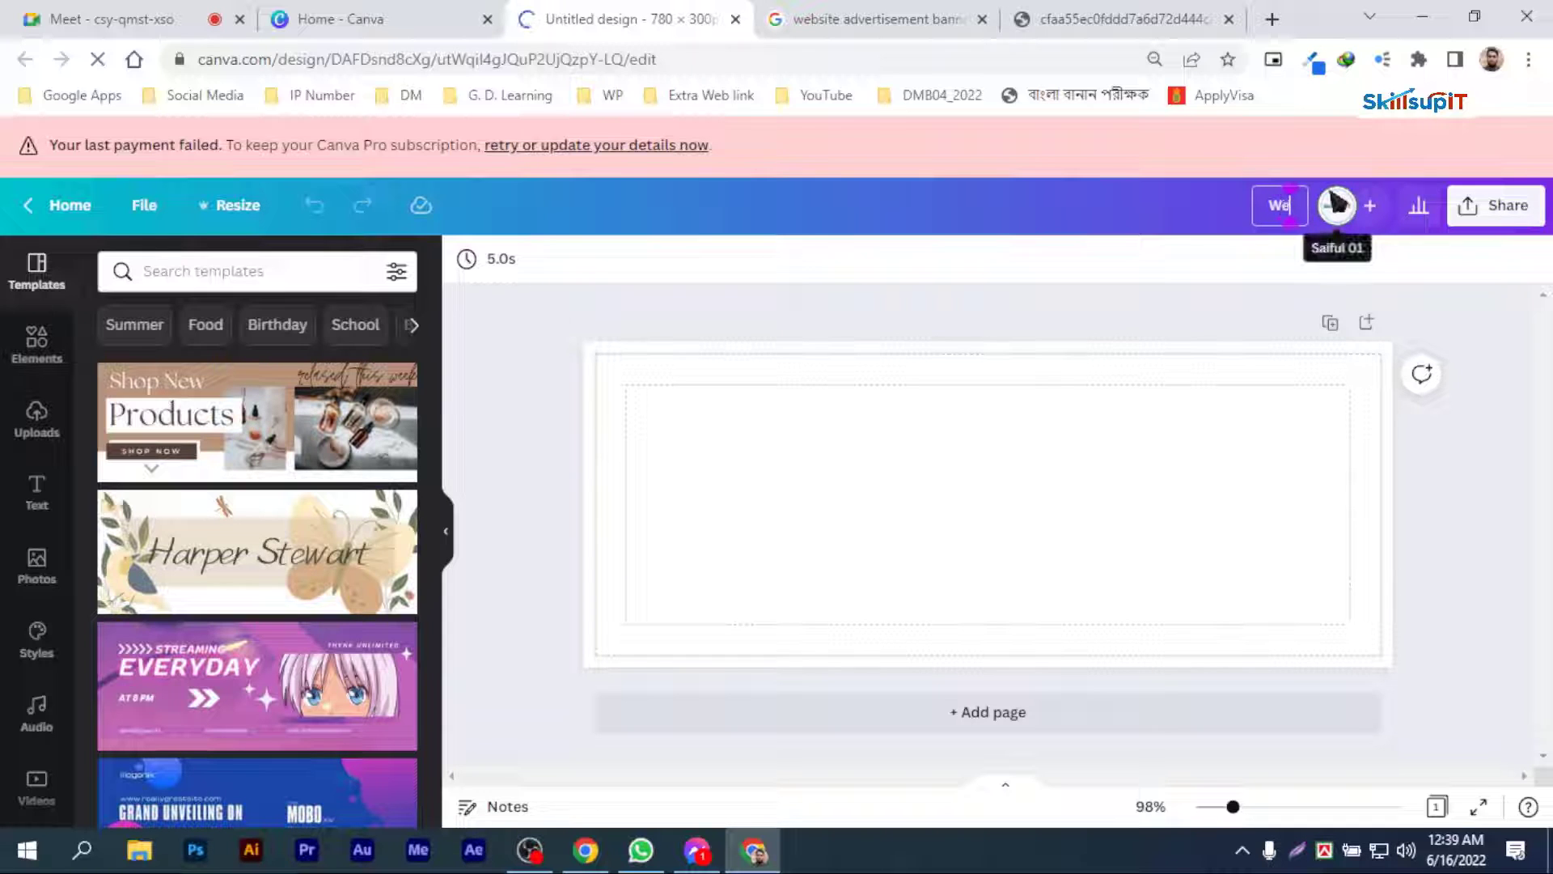
pyautogui.write('b Banner')
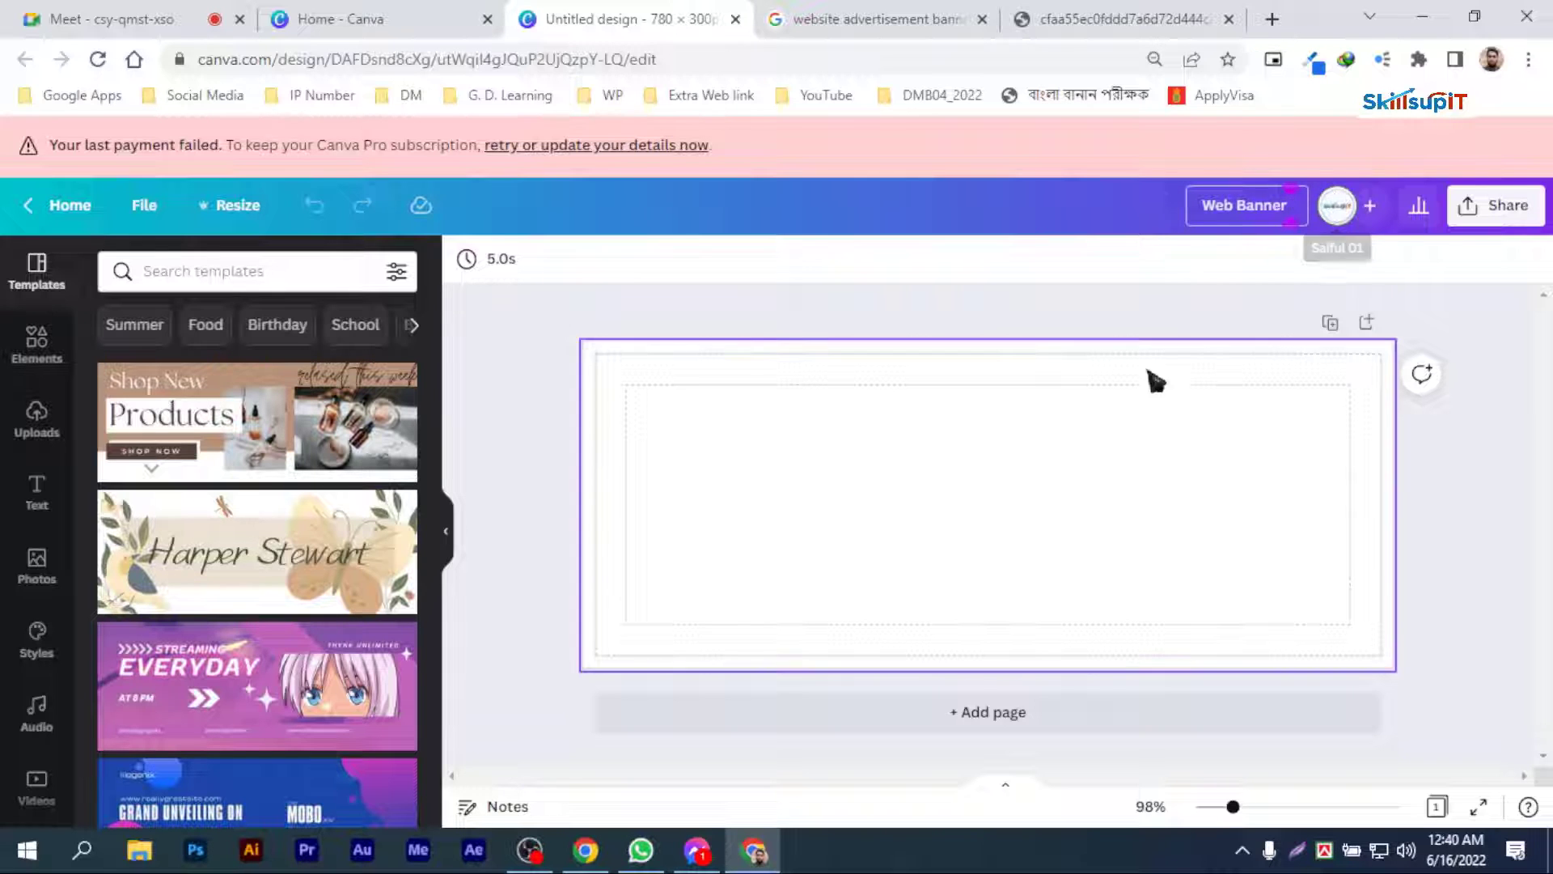
pyautogui.click(1023, 402)
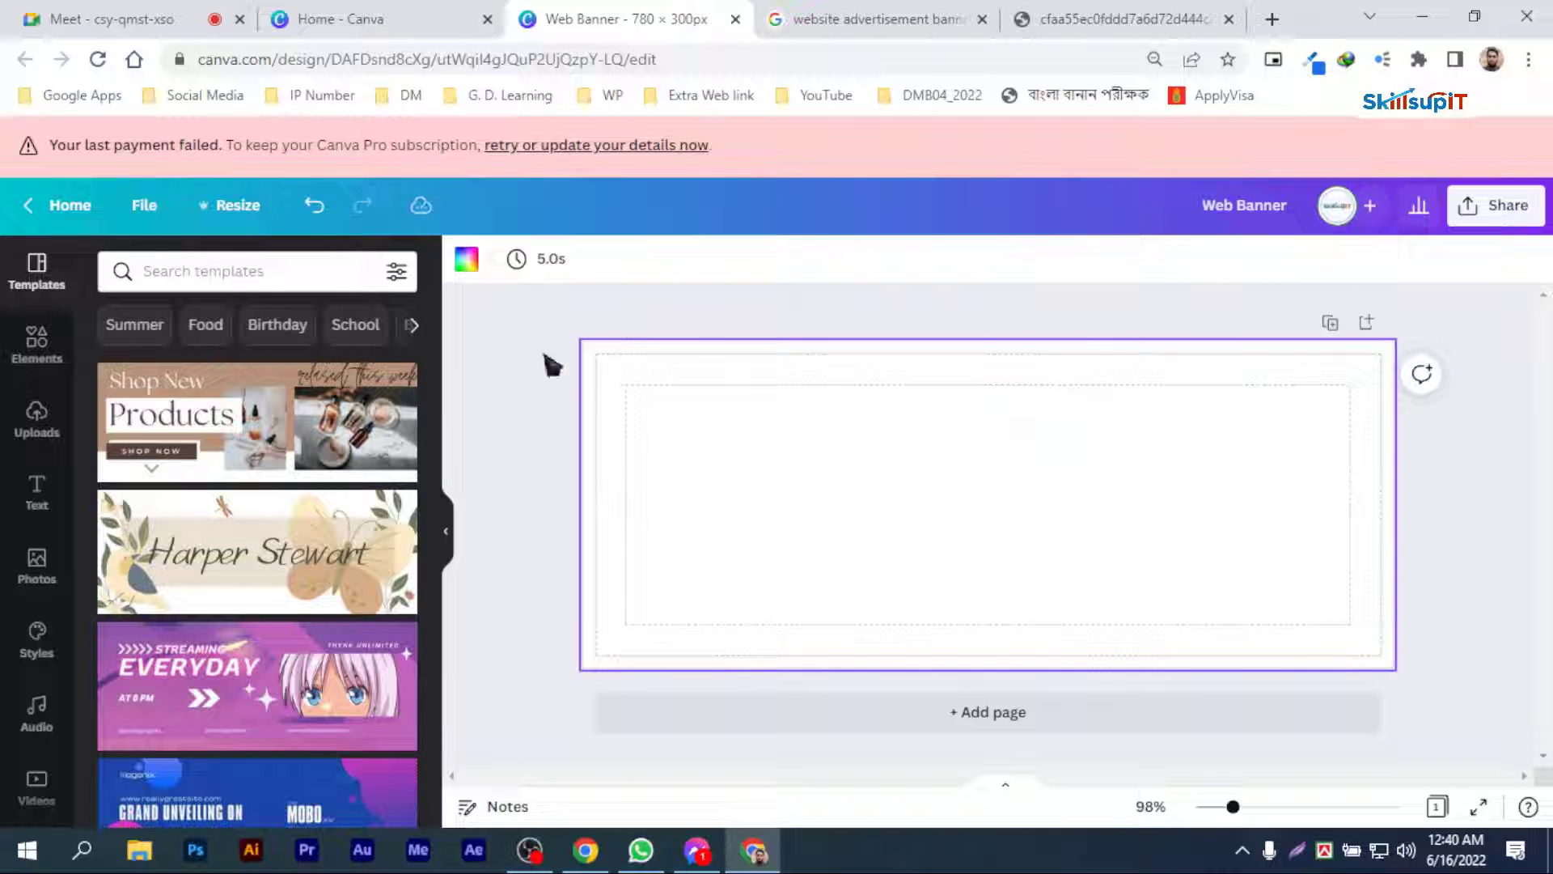
pyautogui.click(144, 205)
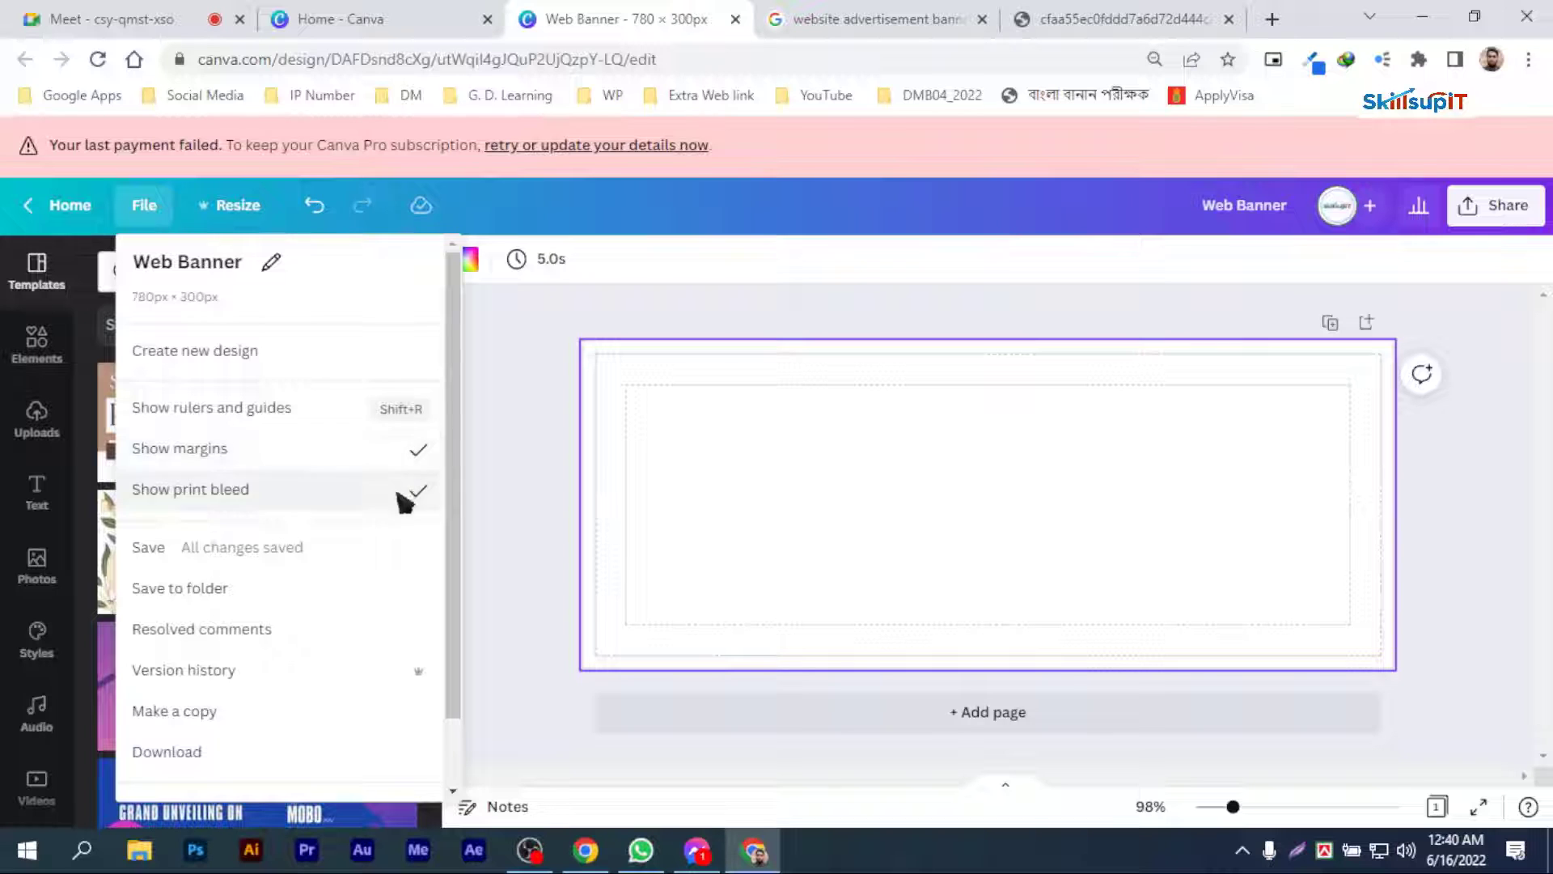
pyautogui.click(702, 416)
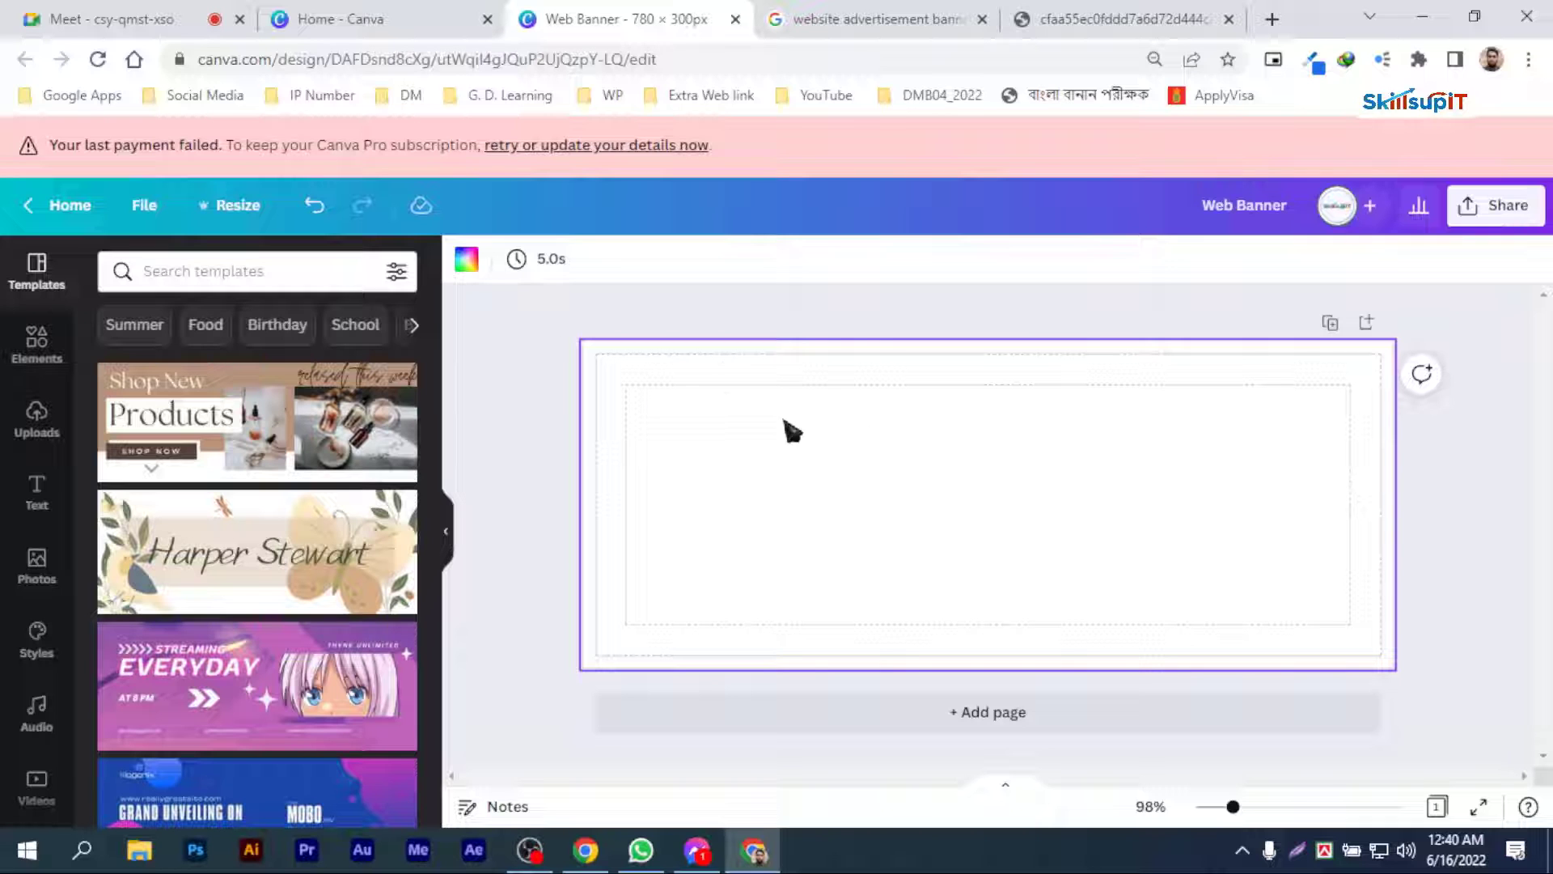
# Step: Browse the suggested banner templates for layout and style ideas suited to the web banner
pyautogui.scroll(-1, 298, 483)
pyautogui.scroll(-2, 295, 468)
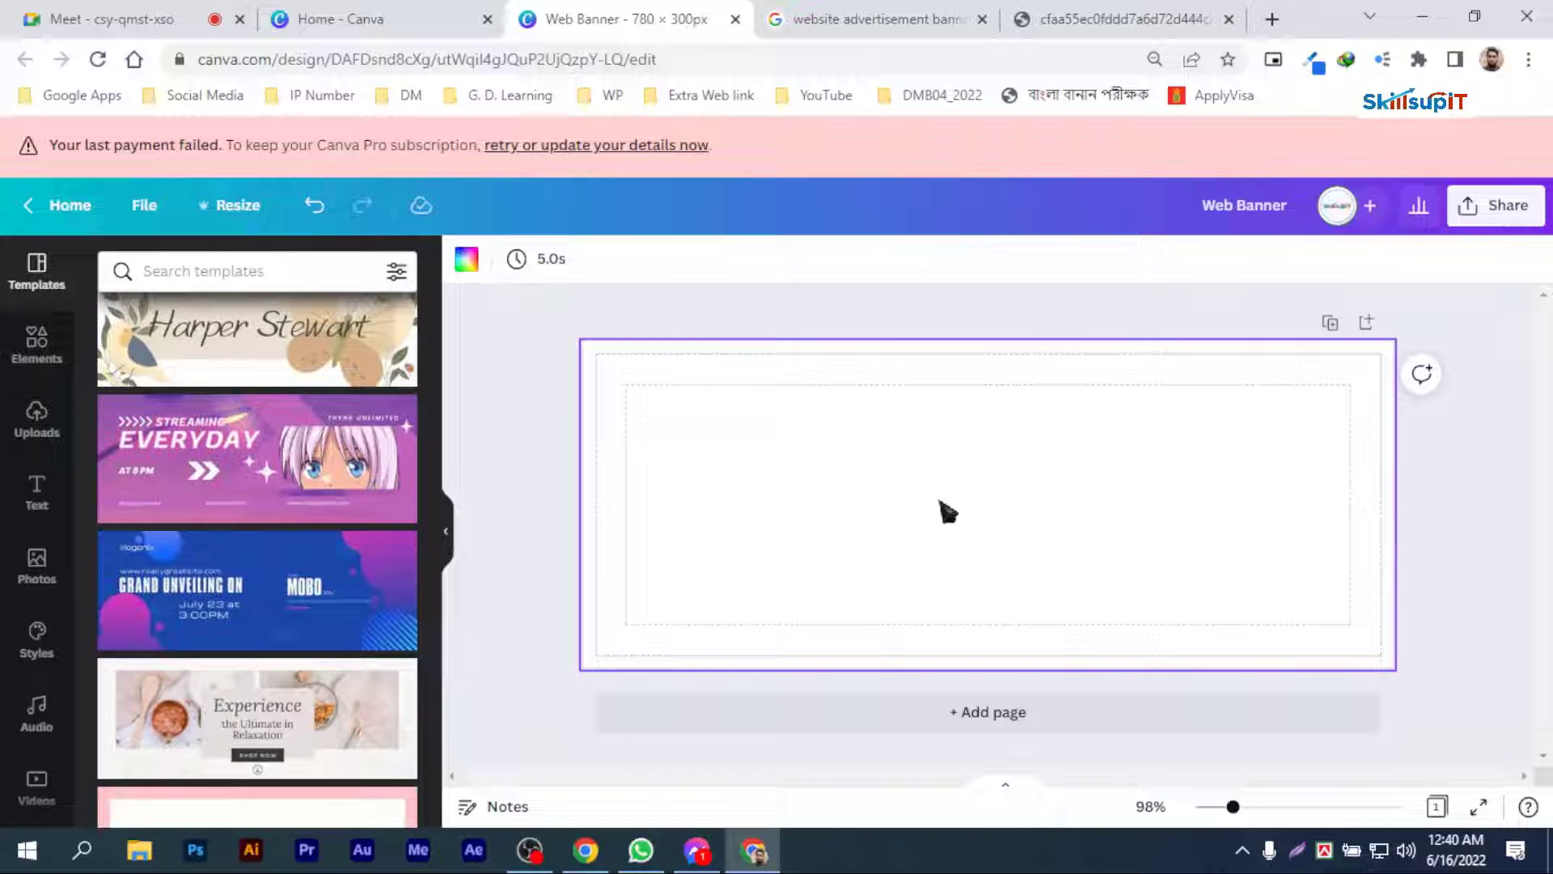
pyautogui.scroll(-10, 267, 469)
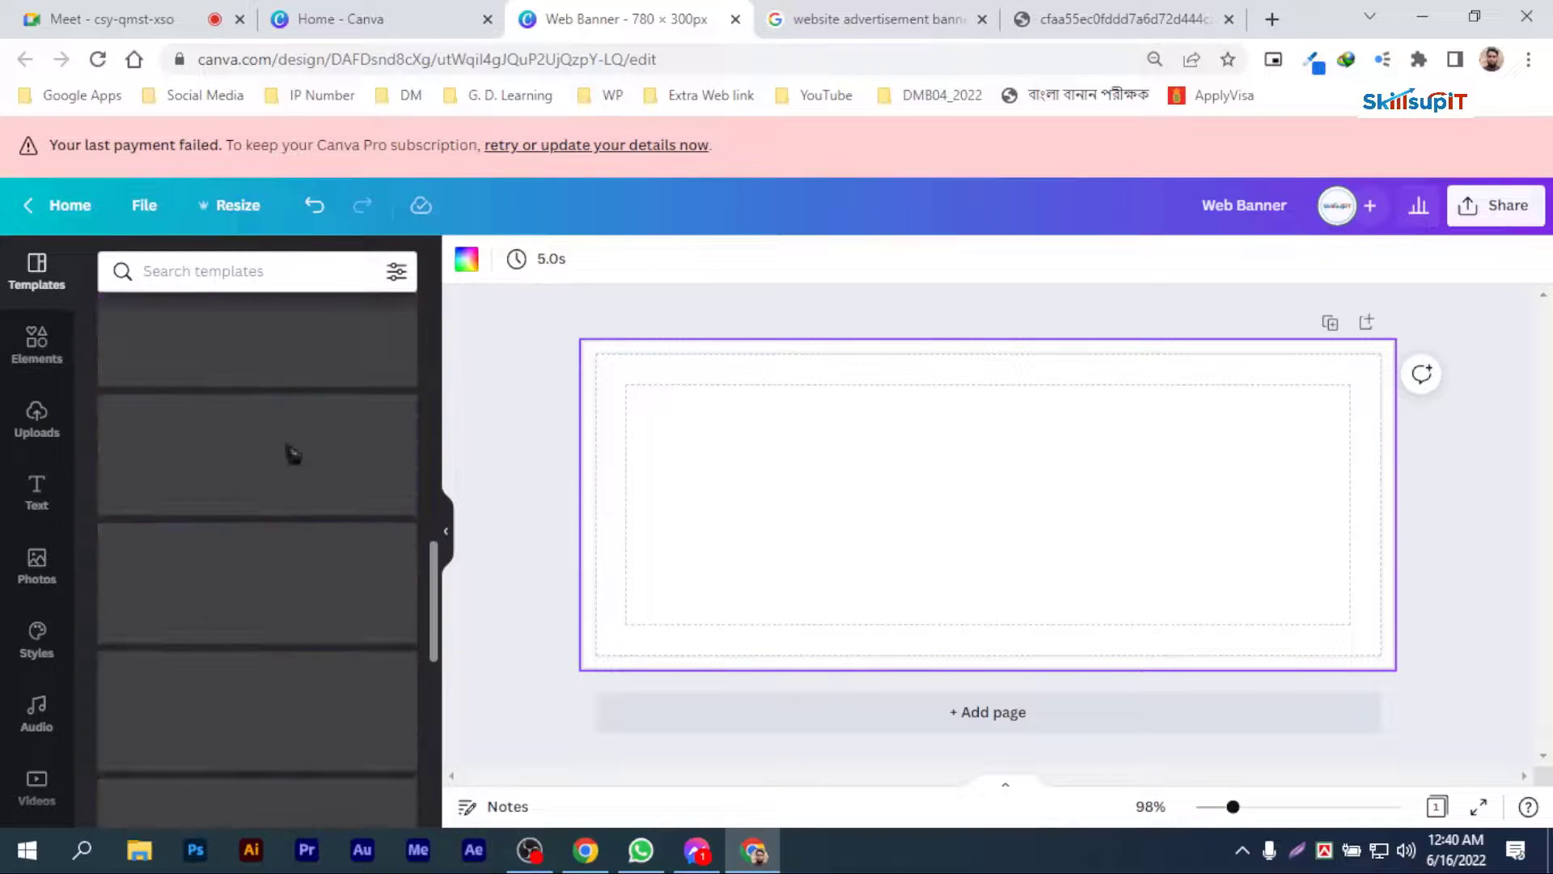
pyautogui.scroll(-4, 248, 522)
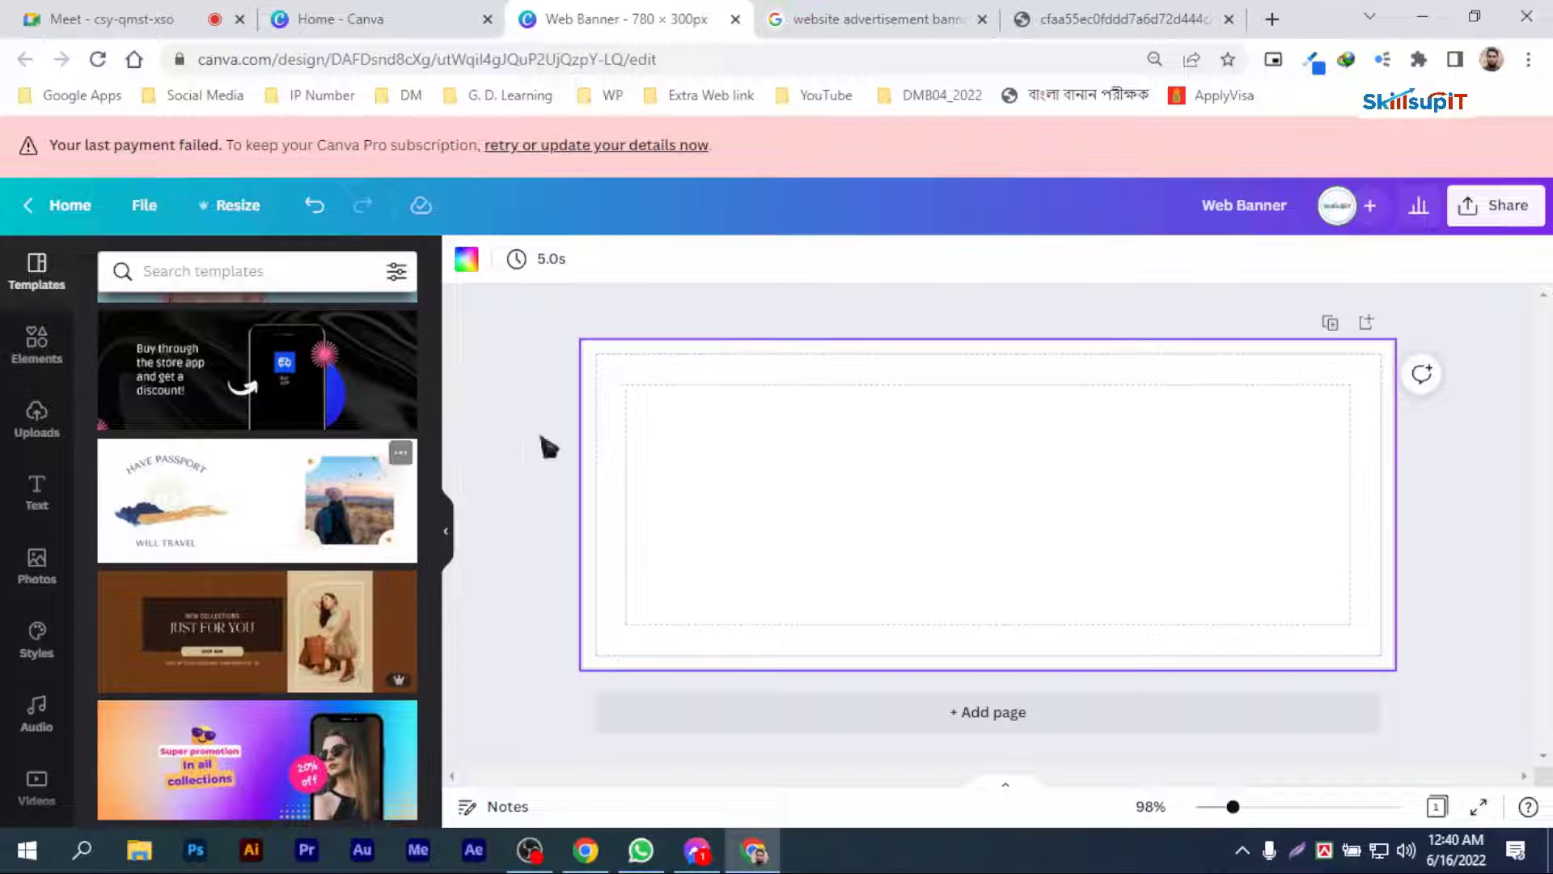
pyautogui.scroll(-8, 236, 603)
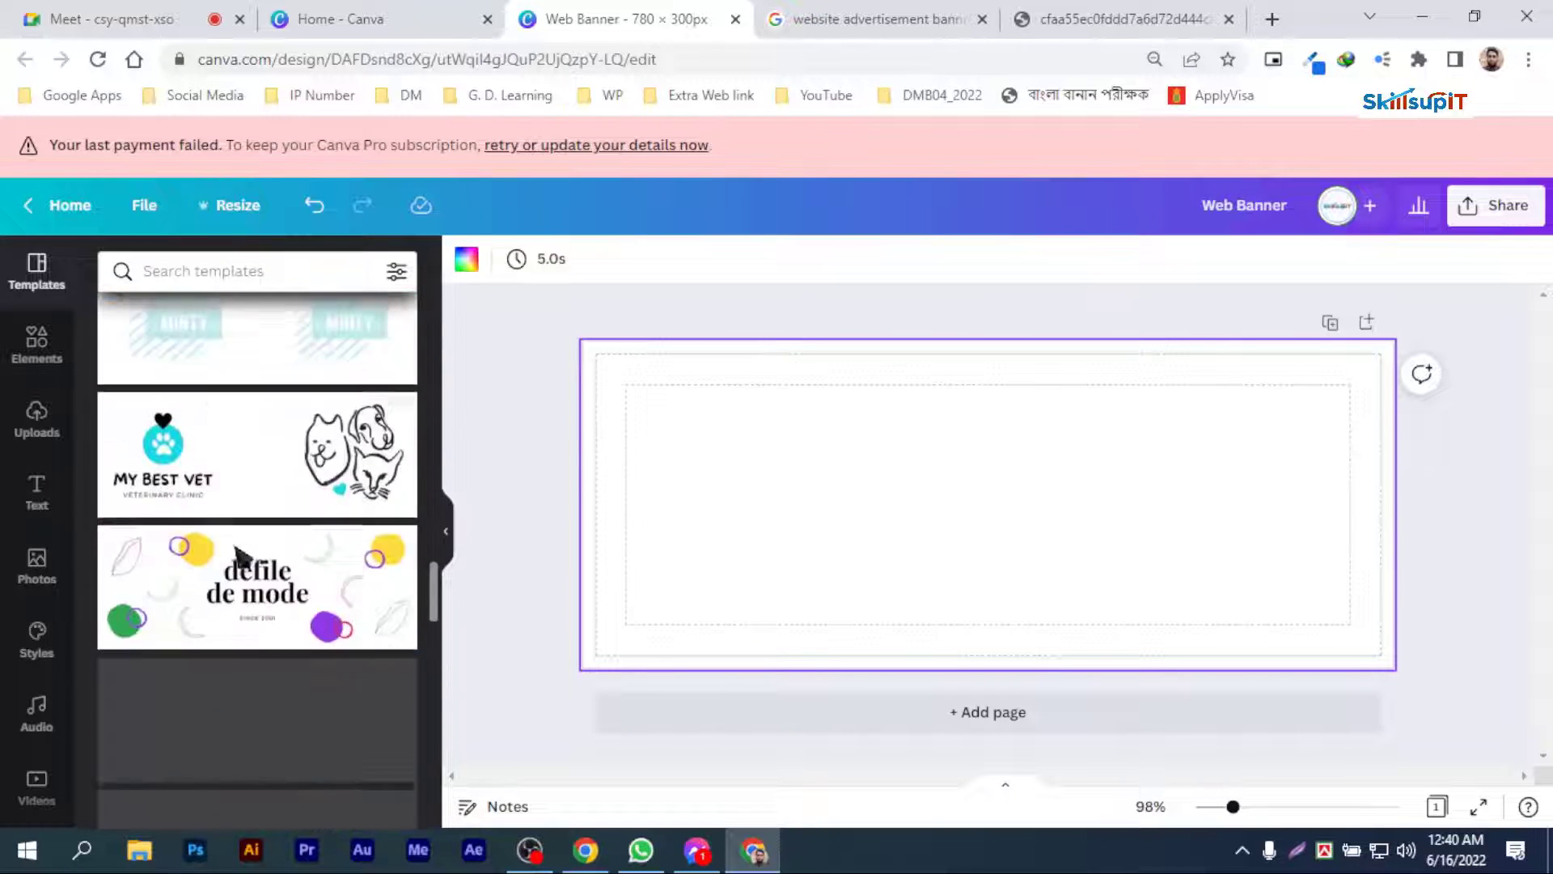
pyautogui.scroll(-5, 247, 567)
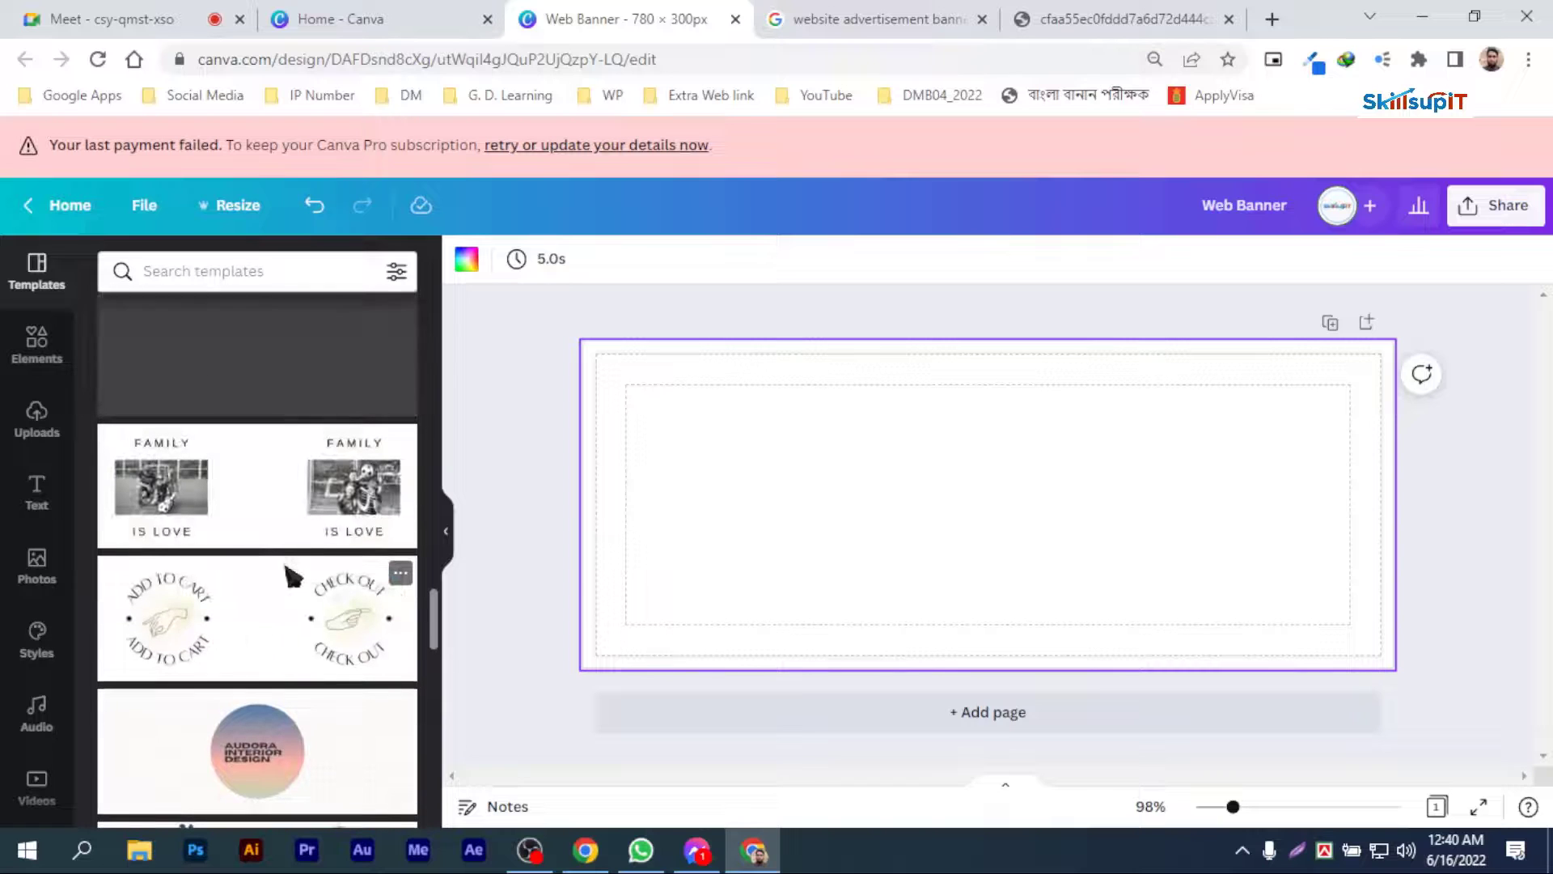
pyautogui.scroll(-10, 291, 577)
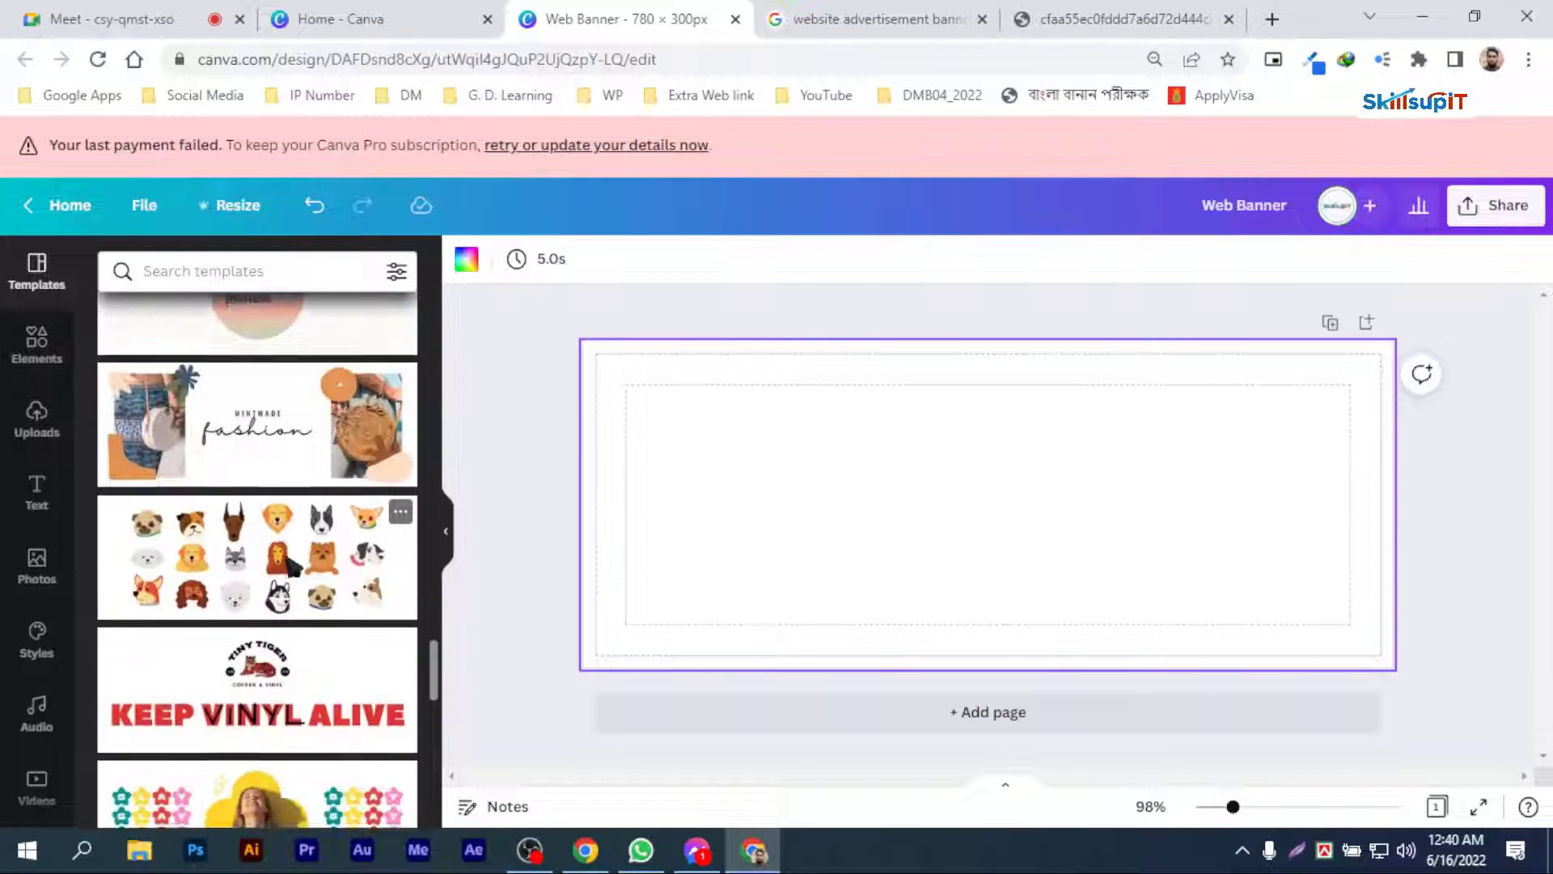
pyautogui.scroll(-10, 287, 558)
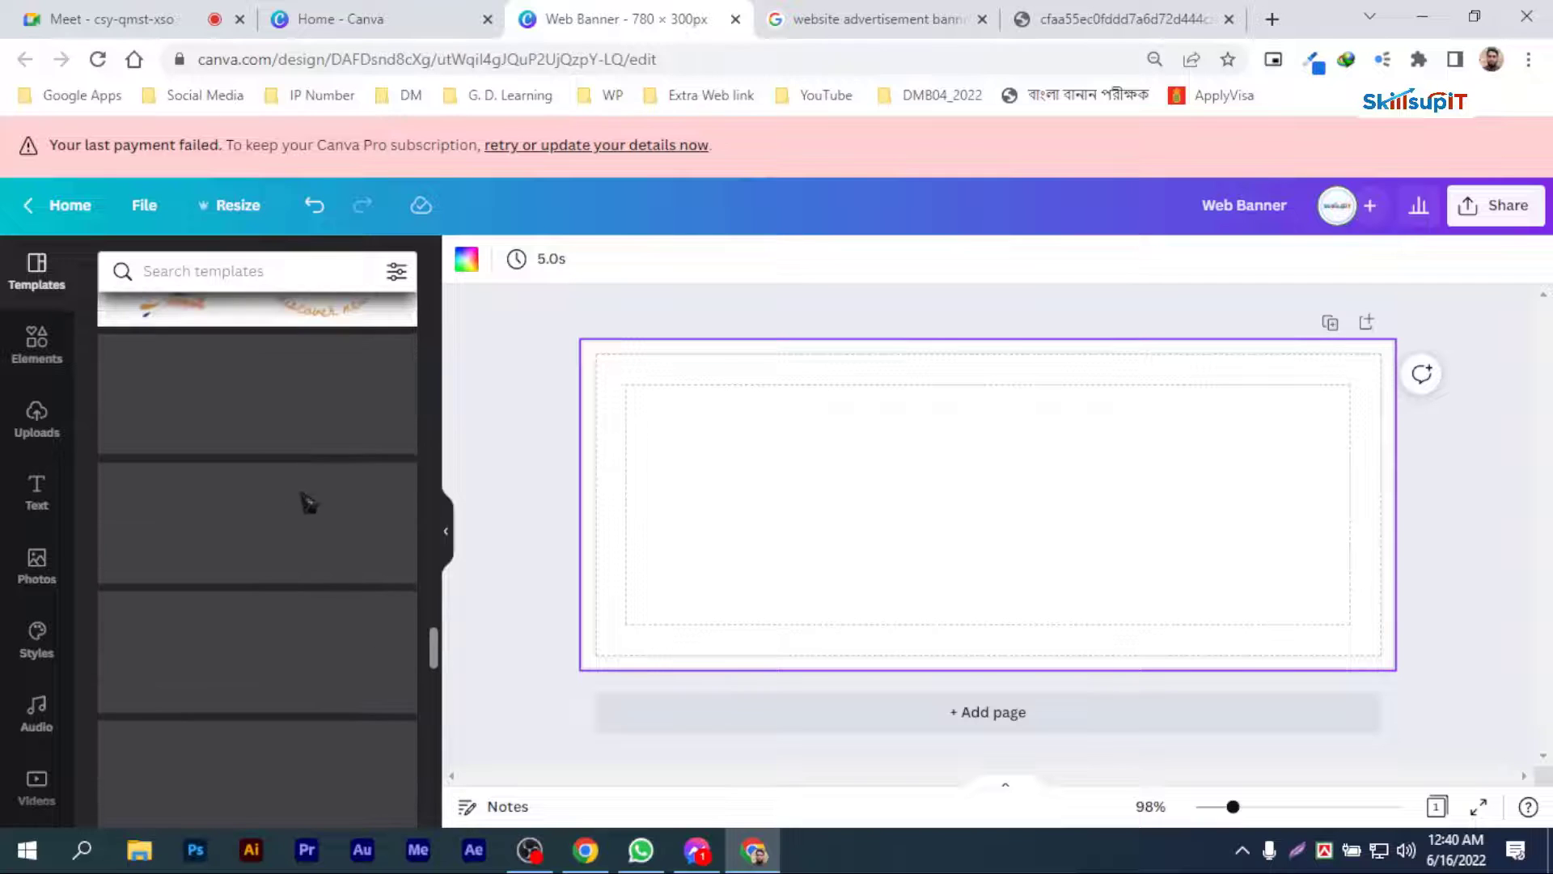
pyautogui.scroll(-5, 303, 508)
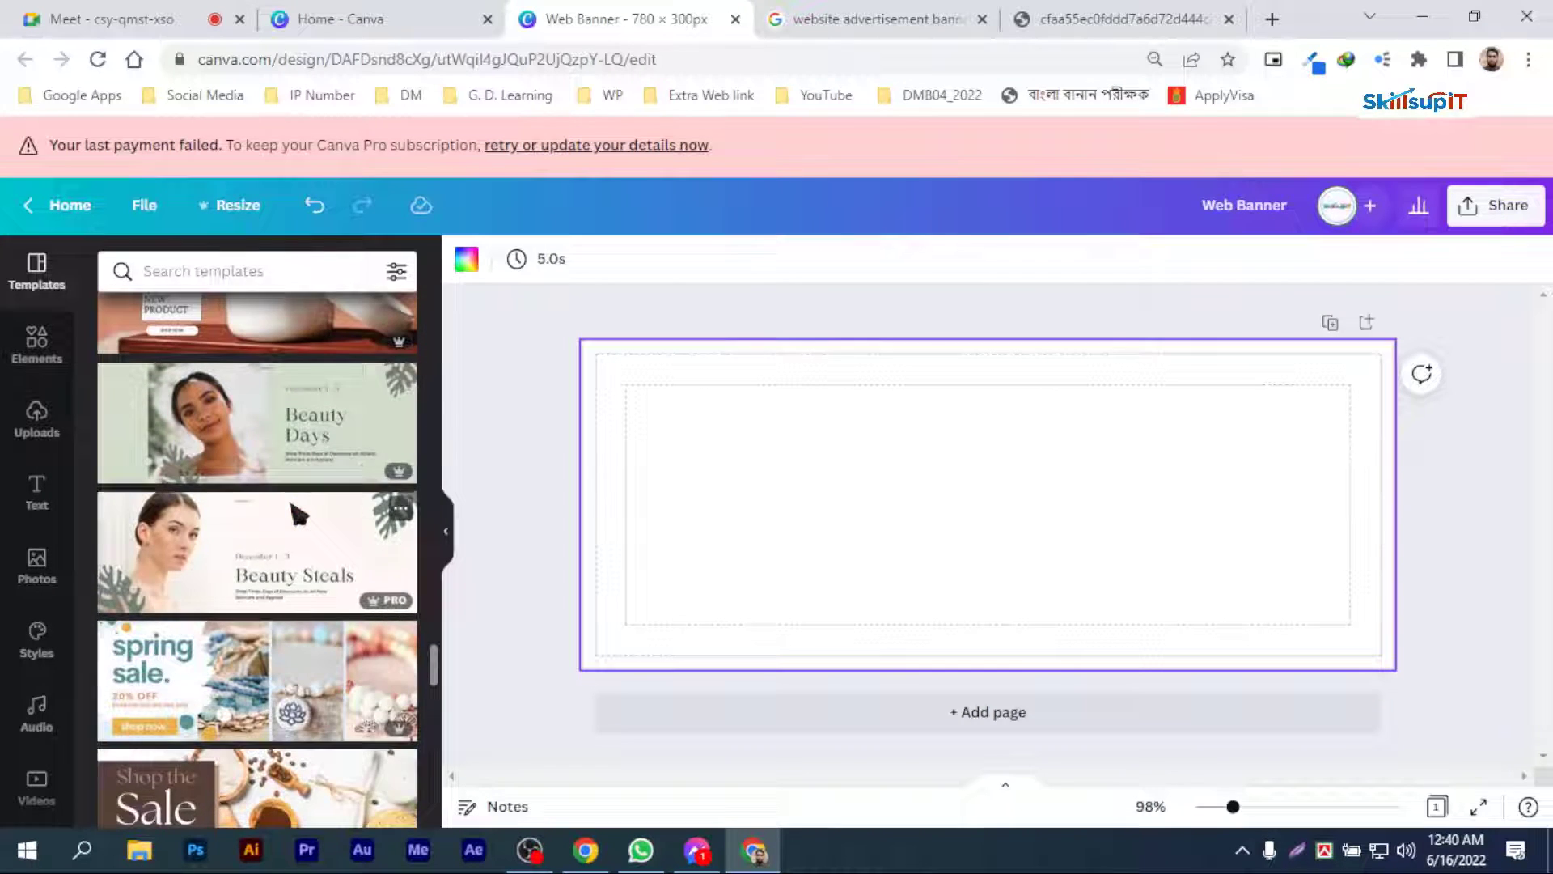
pyautogui.scroll(-10, 300, 512)
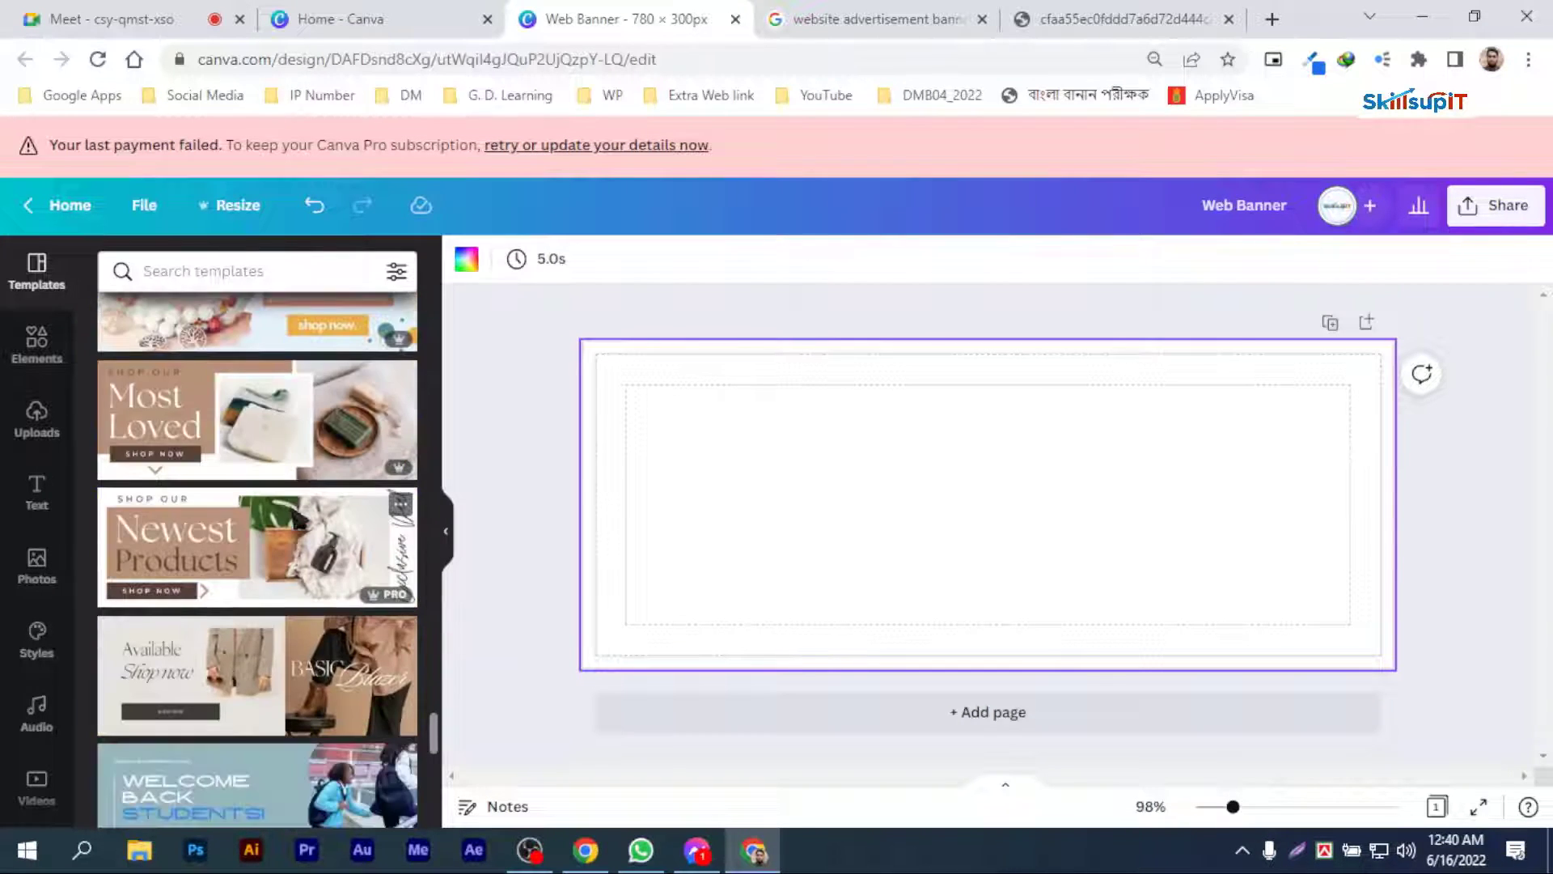
pyautogui.scroll(-10, 299, 518)
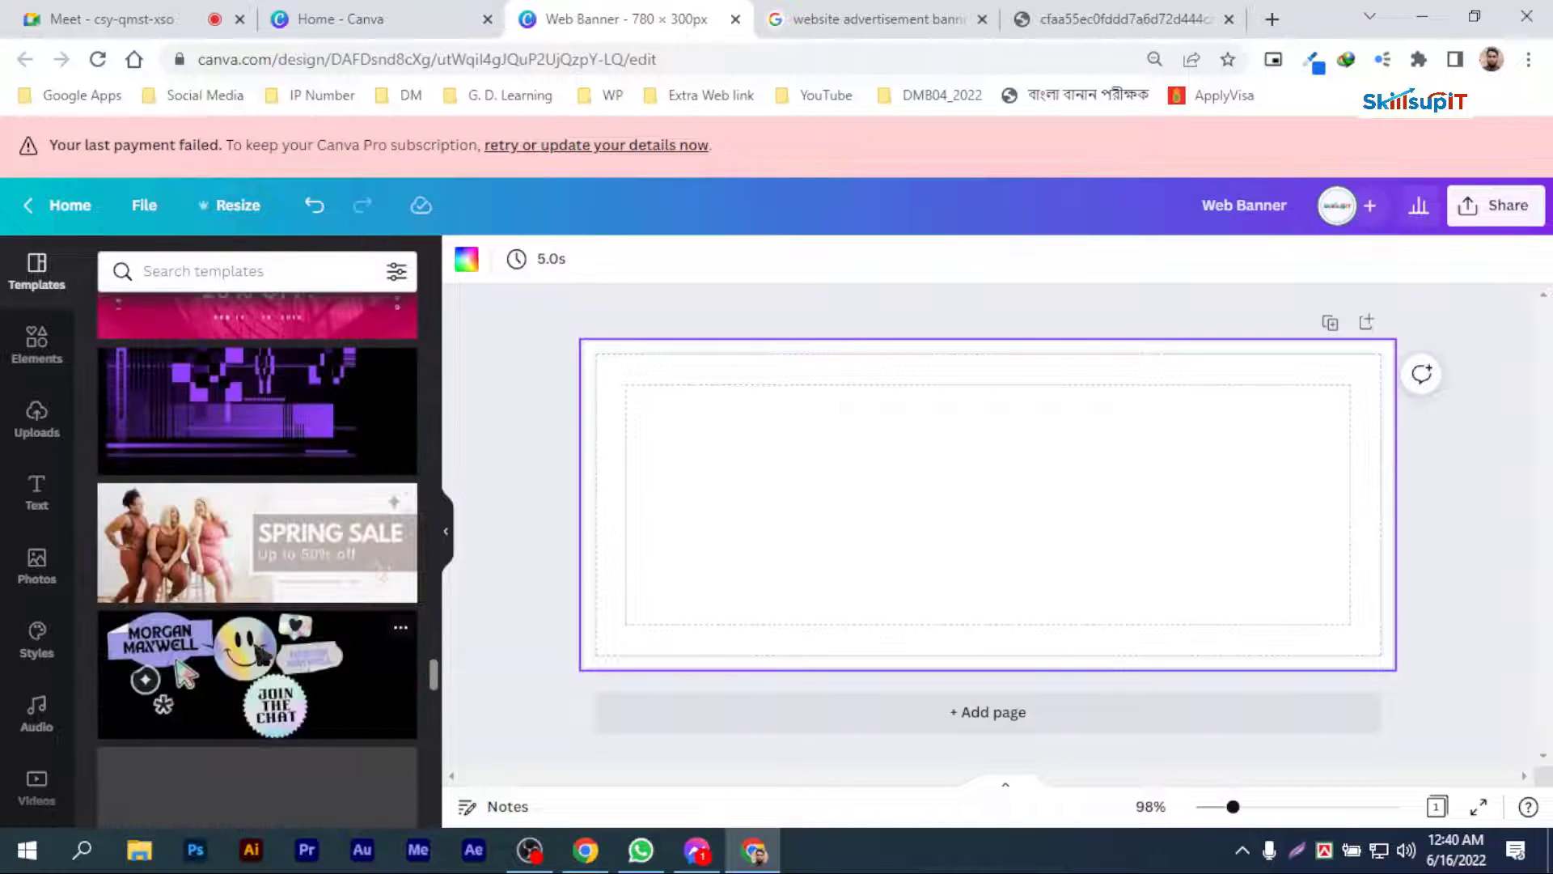
pyautogui.scroll(-10, 259, 651)
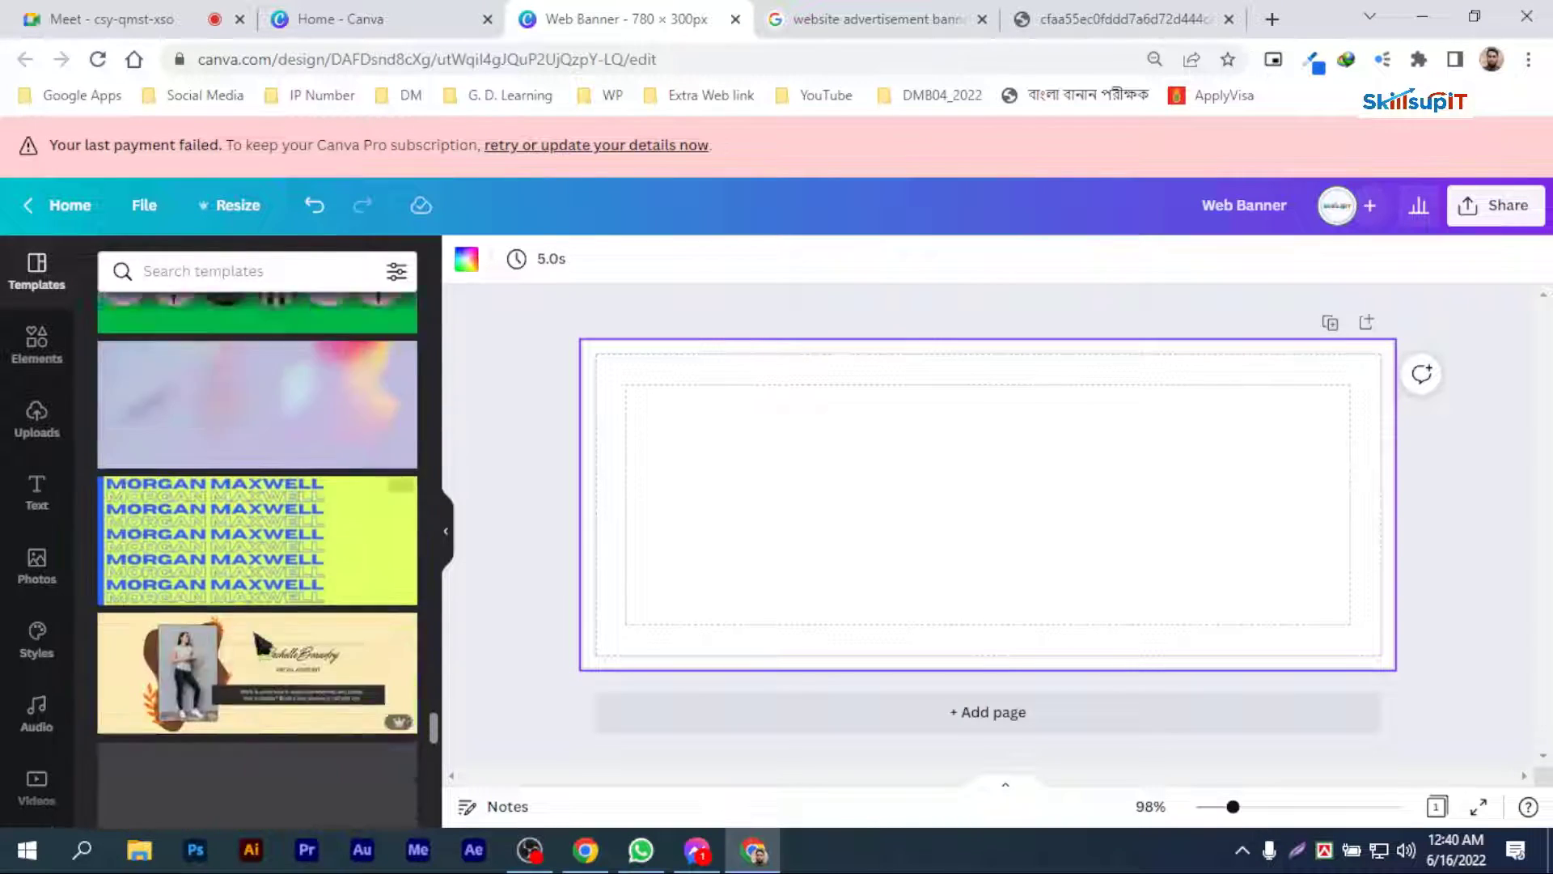
pyautogui.scroll(-5, 259, 643)
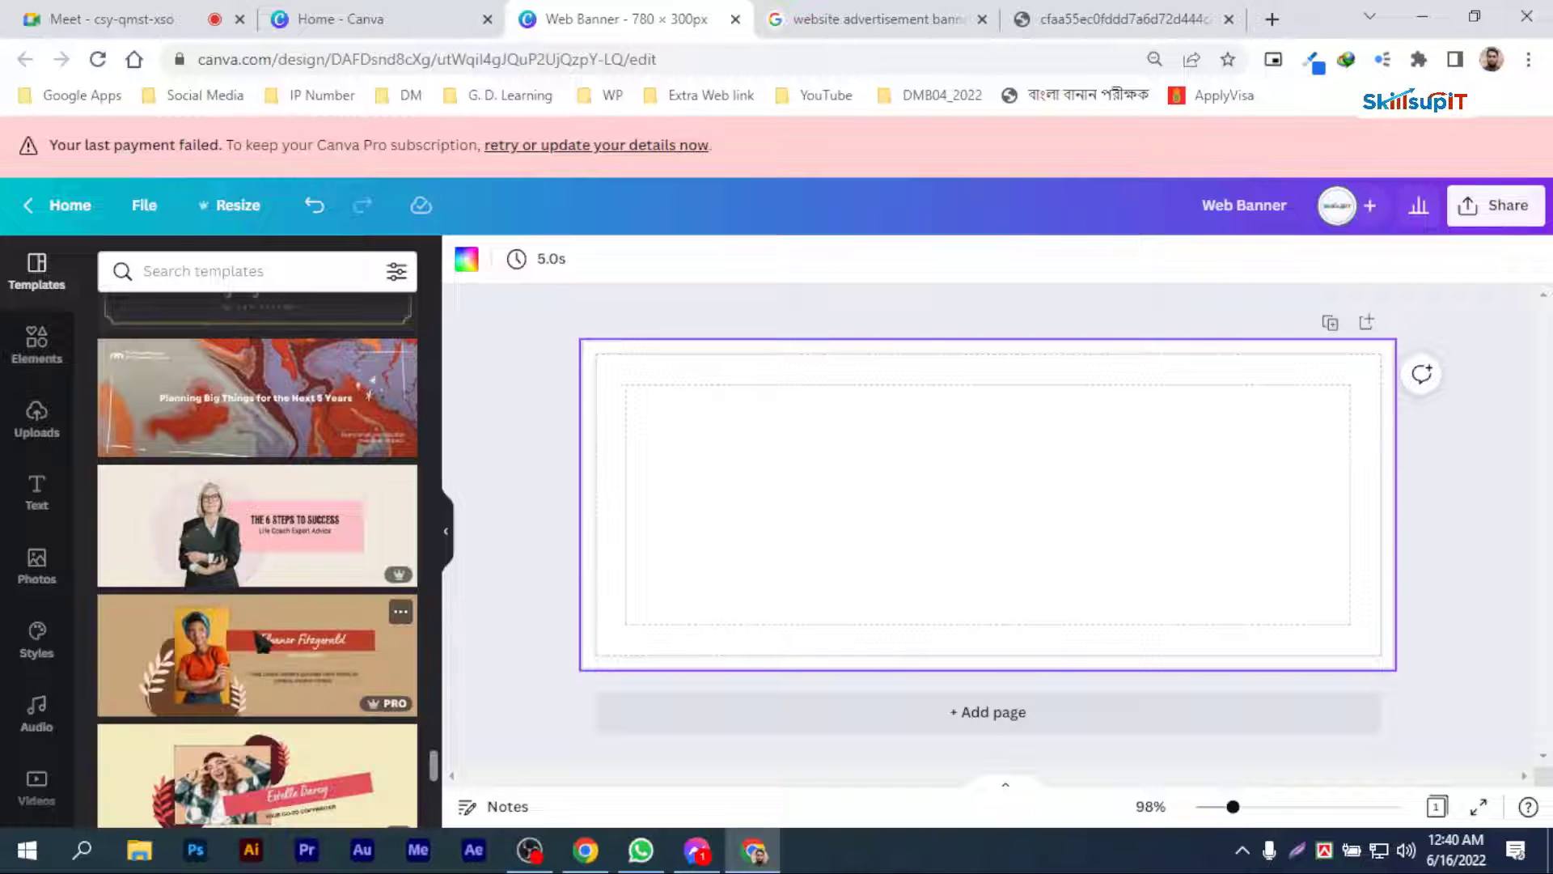
pyautogui.scroll(-8, 260, 643)
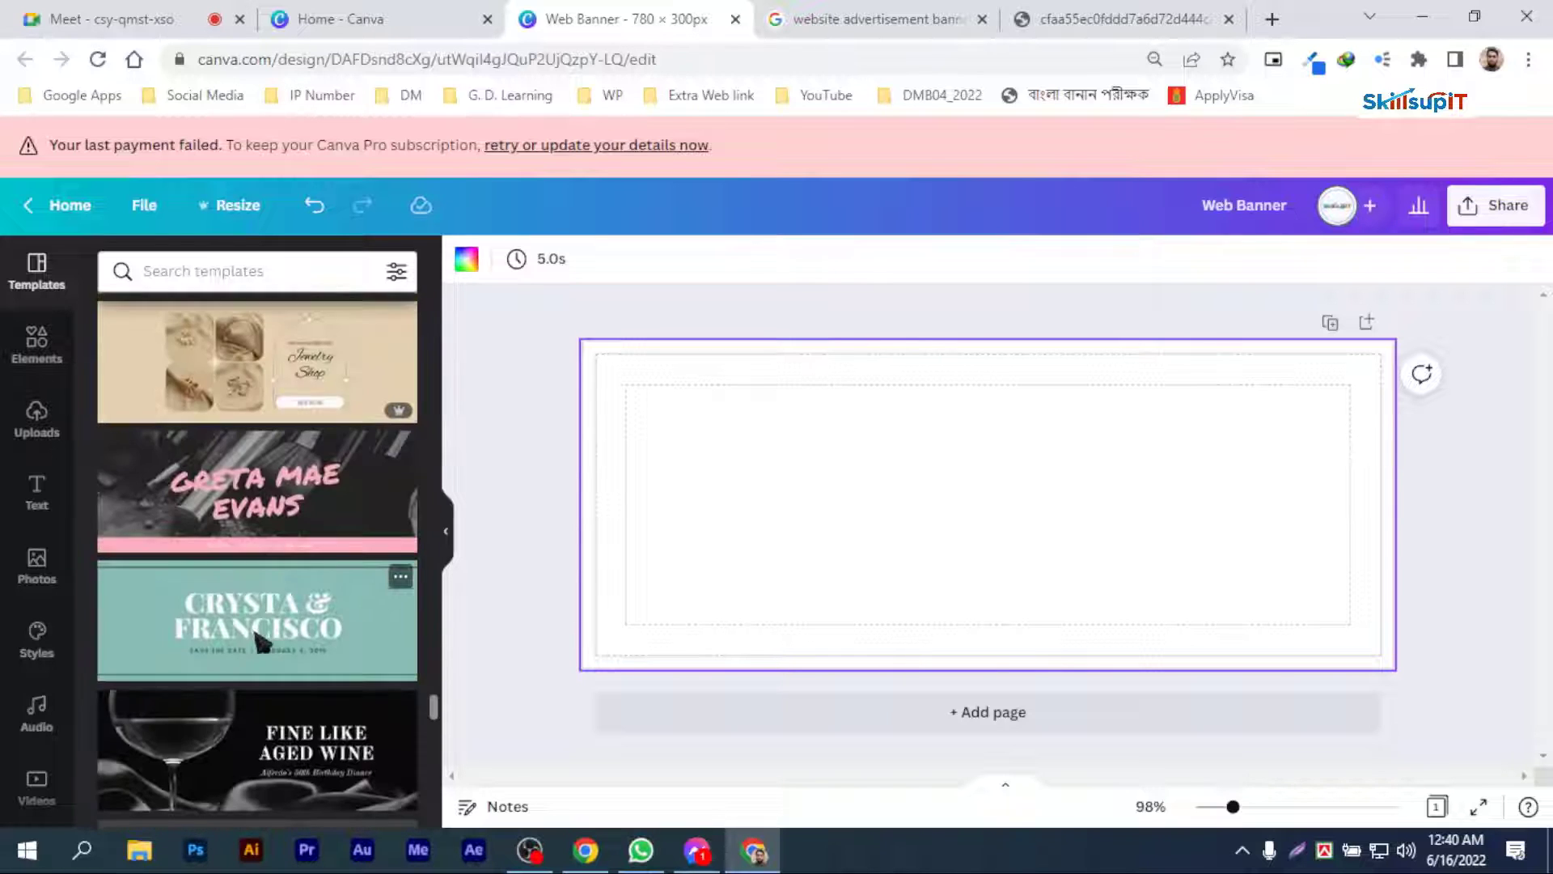
pyautogui.scroll(-5, 261, 643)
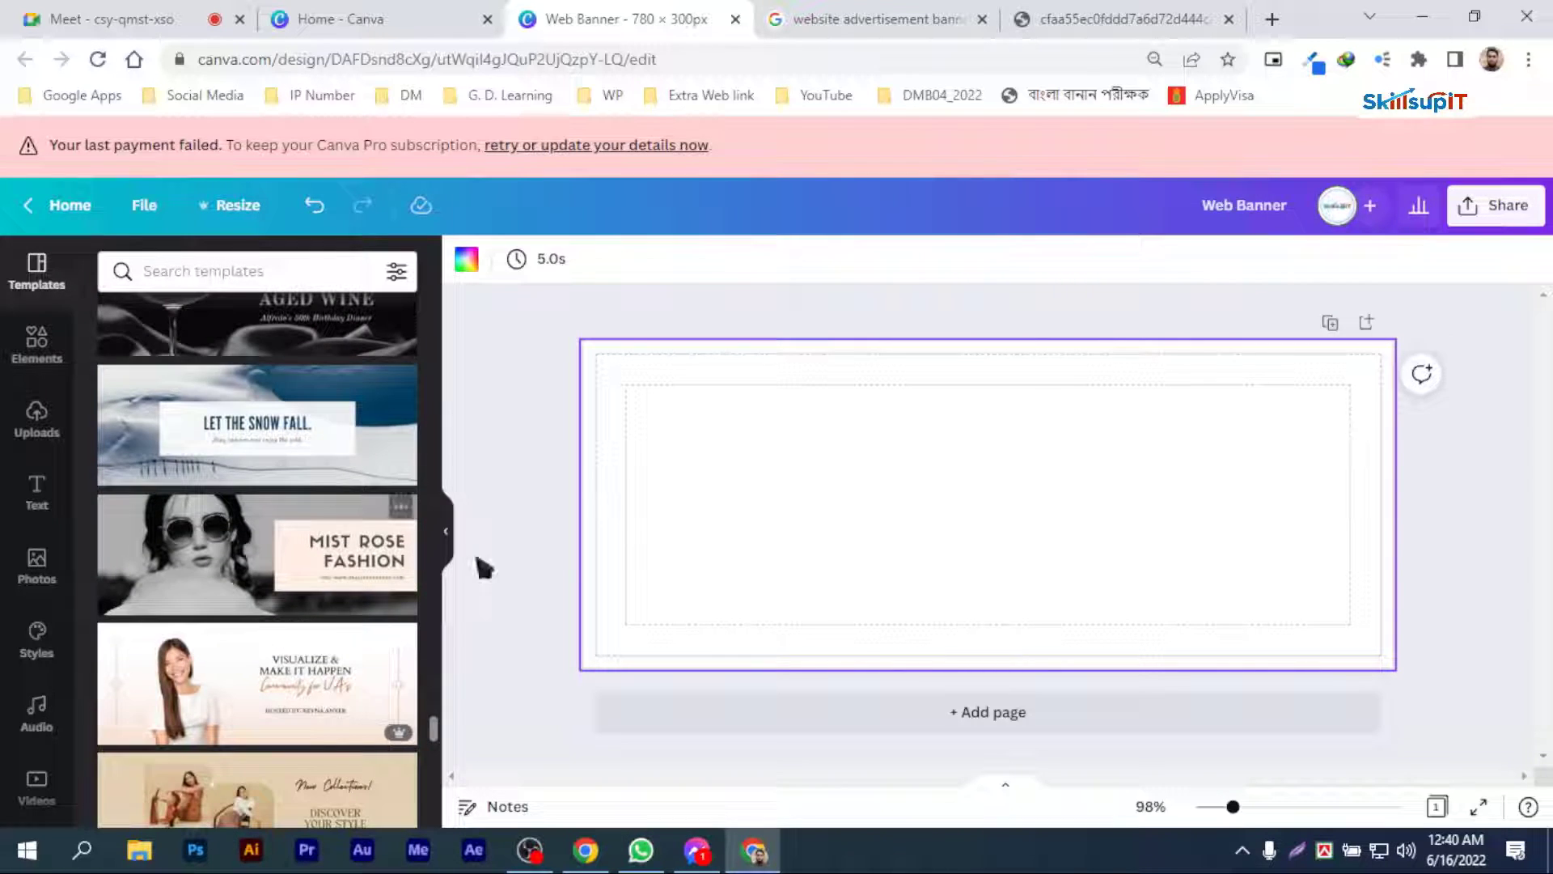
pyautogui.scroll(-4, 289, 686)
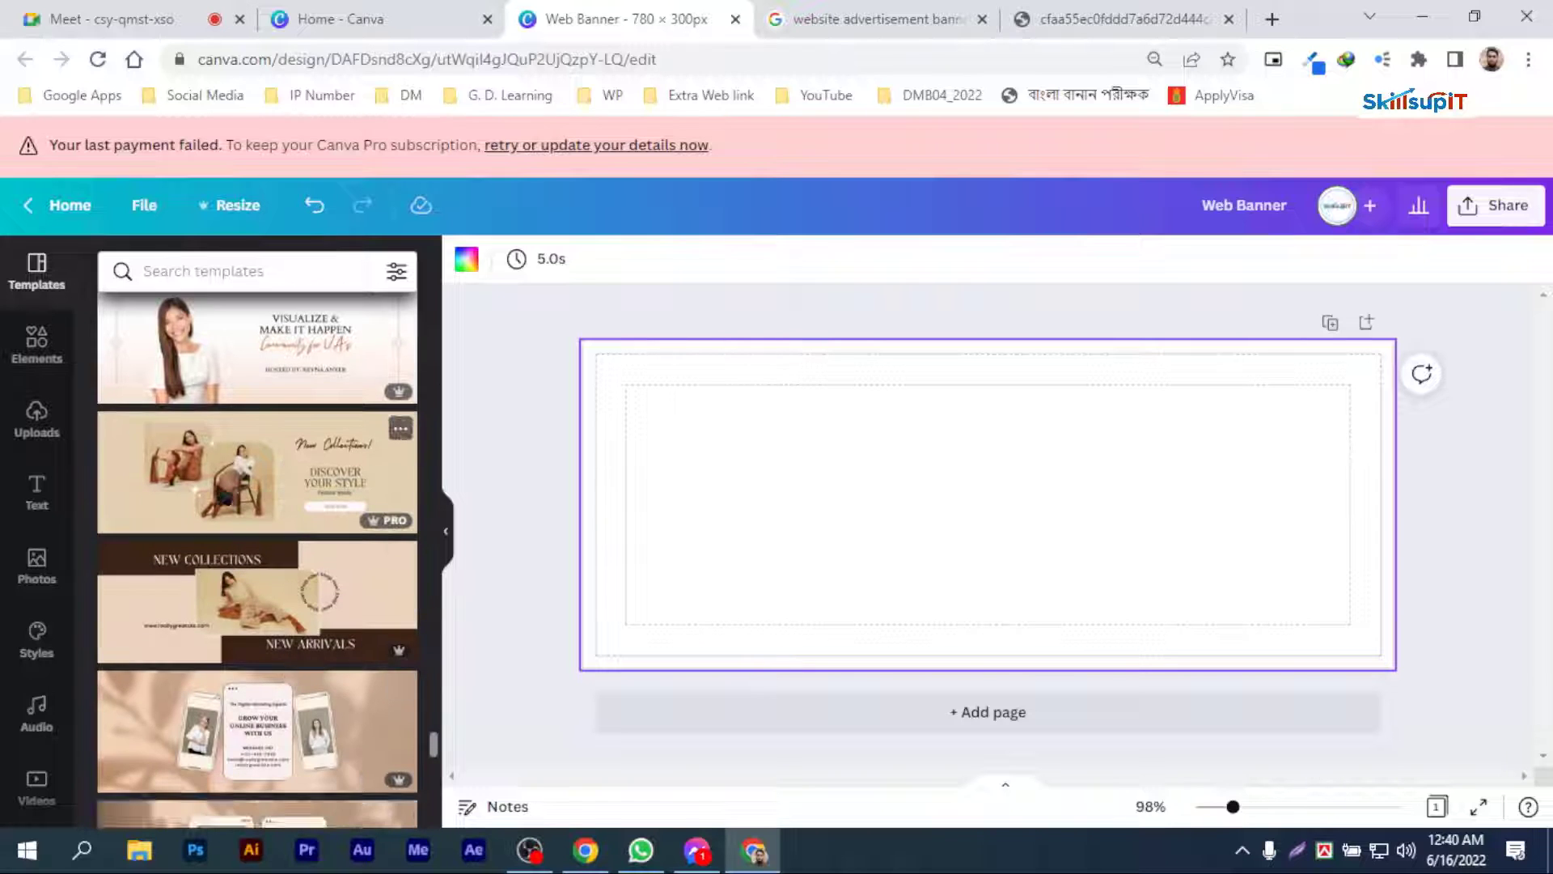
pyautogui.scroll(10, 289, 686)
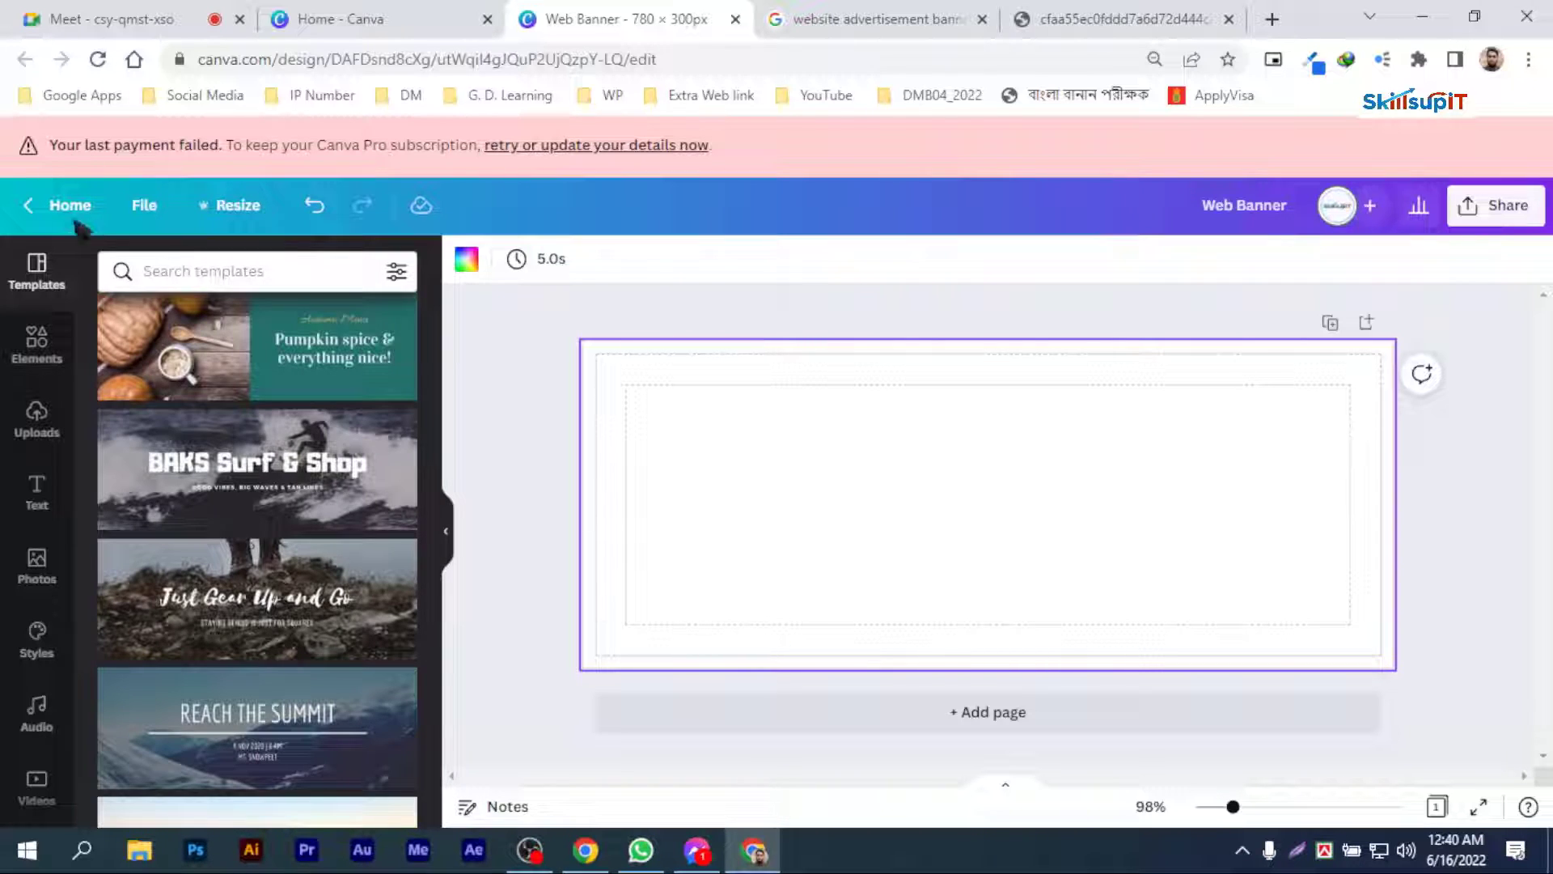
pyautogui.scroll(-5, 403, 422)
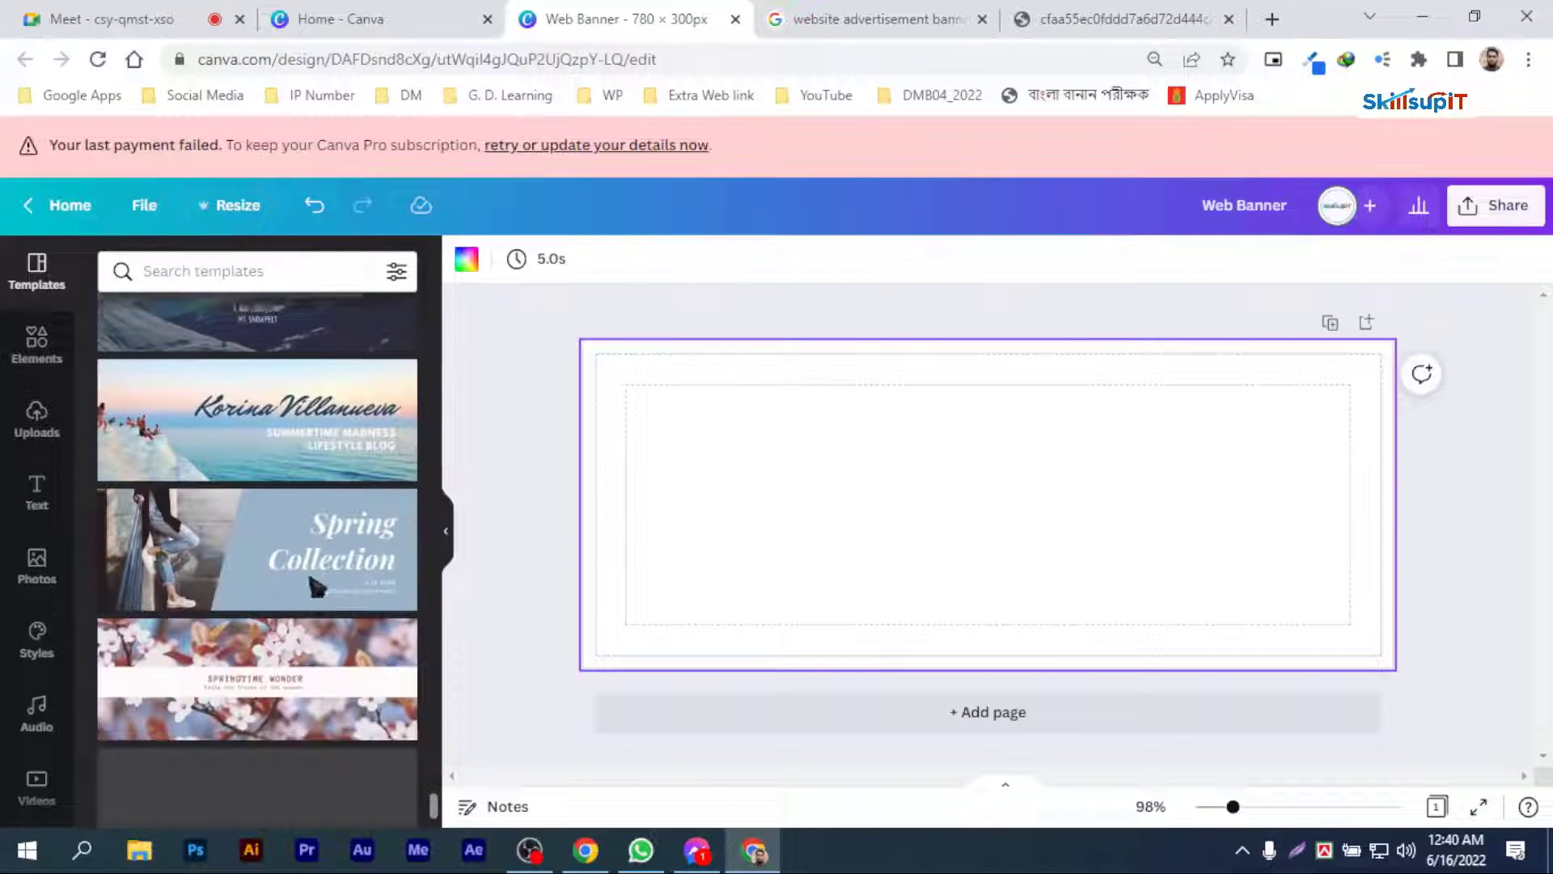
pyautogui.scroll(-10, 275, 526)
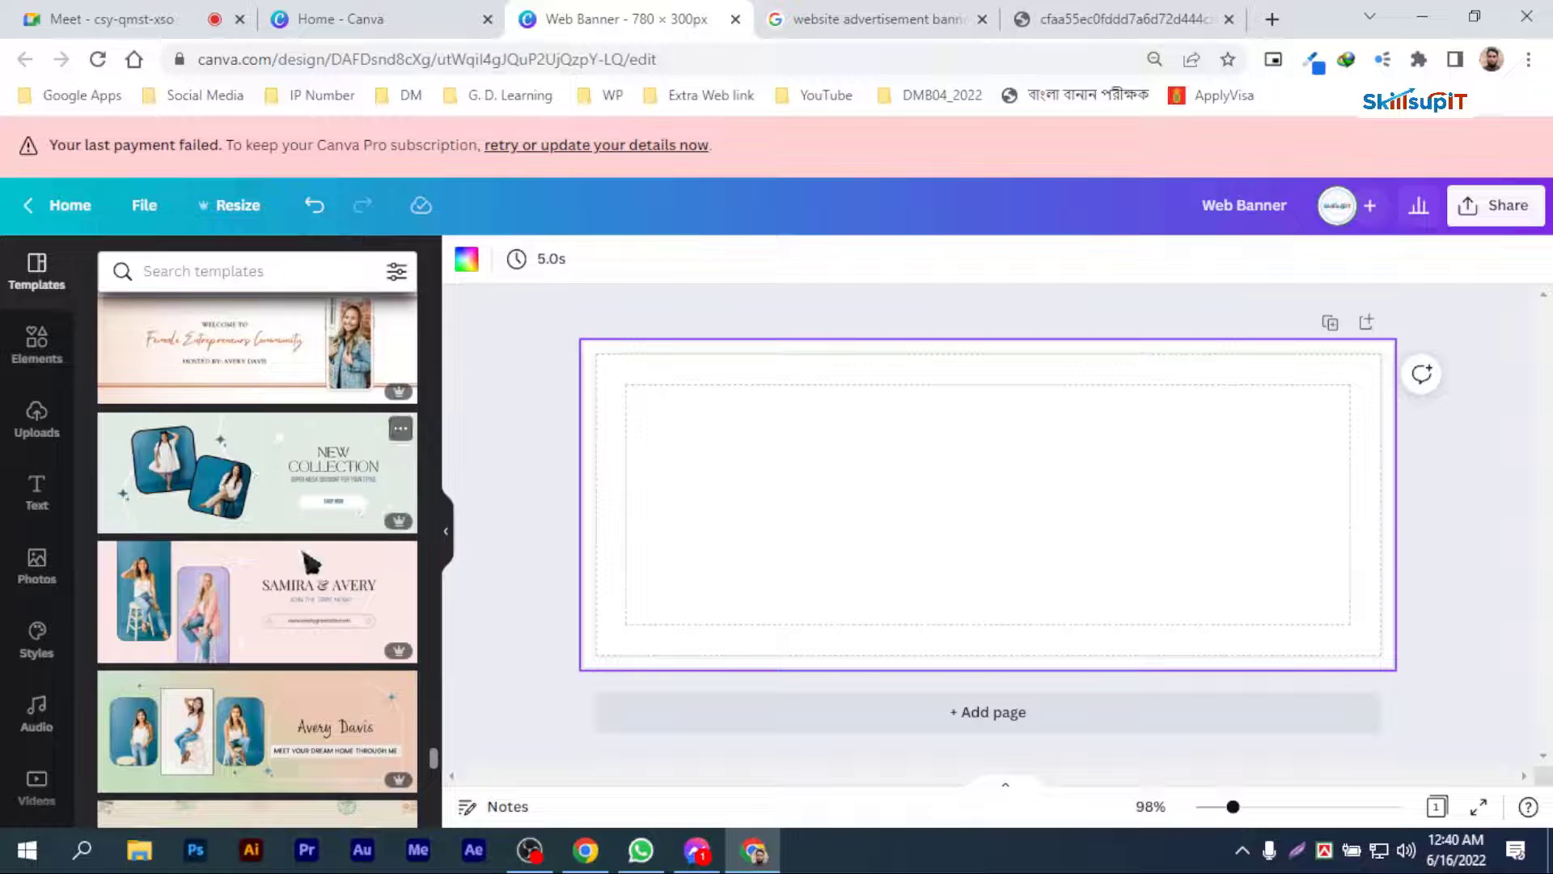
pyautogui.scroll(-6, 303, 568)
pyautogui.scroll(5, 307, 550)
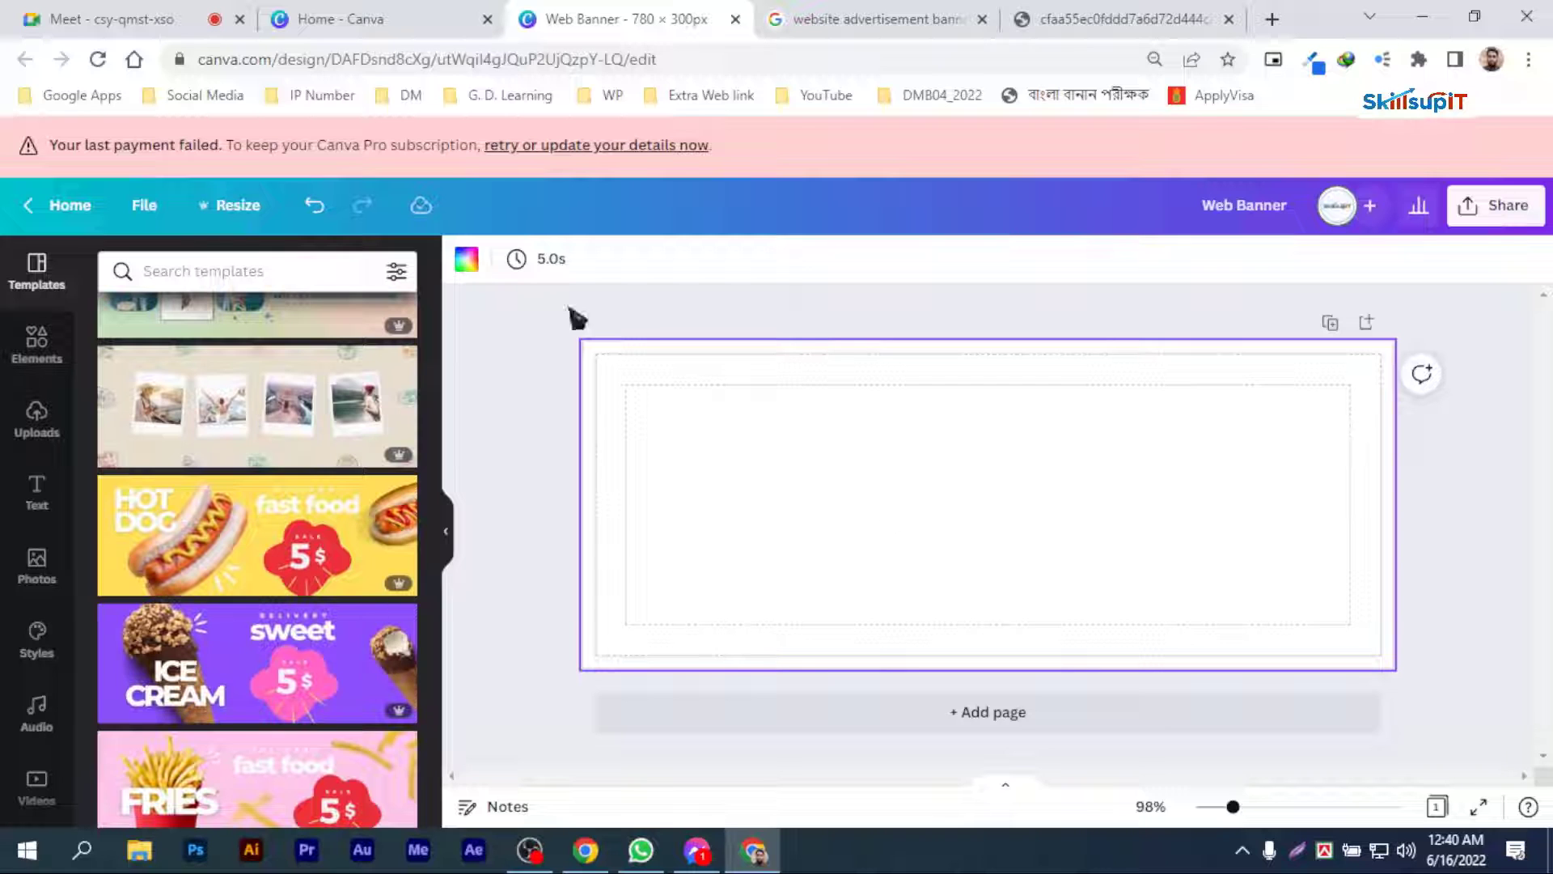
# Step: Fill the banner background with the bright blue from The Deep Blue palette
pyautogui.click(469, 262)
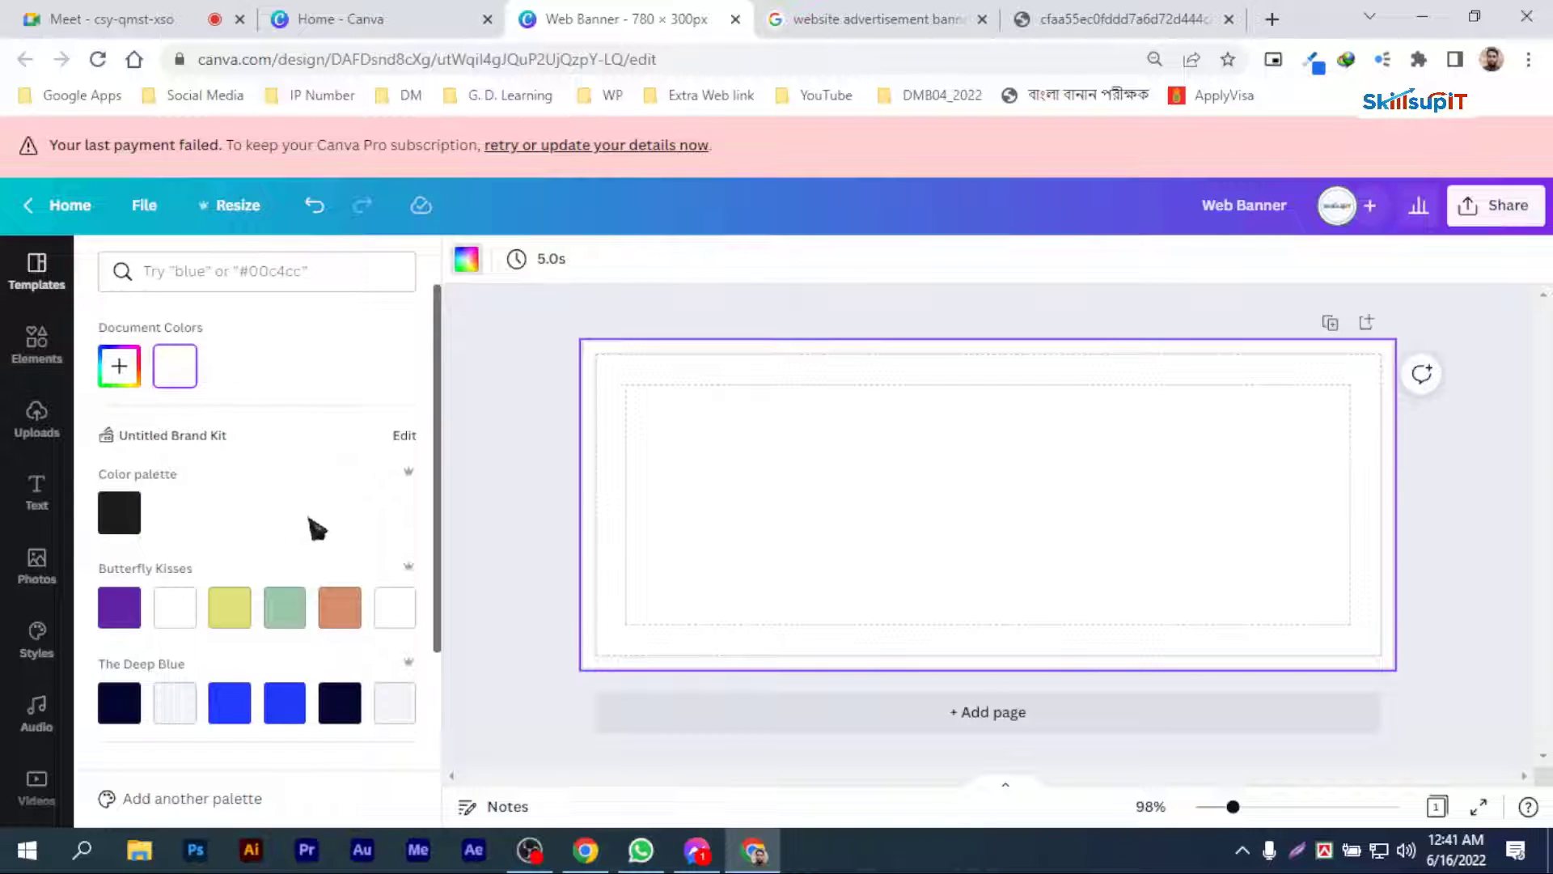
pyautogui.scroll(-3, 316, 529)
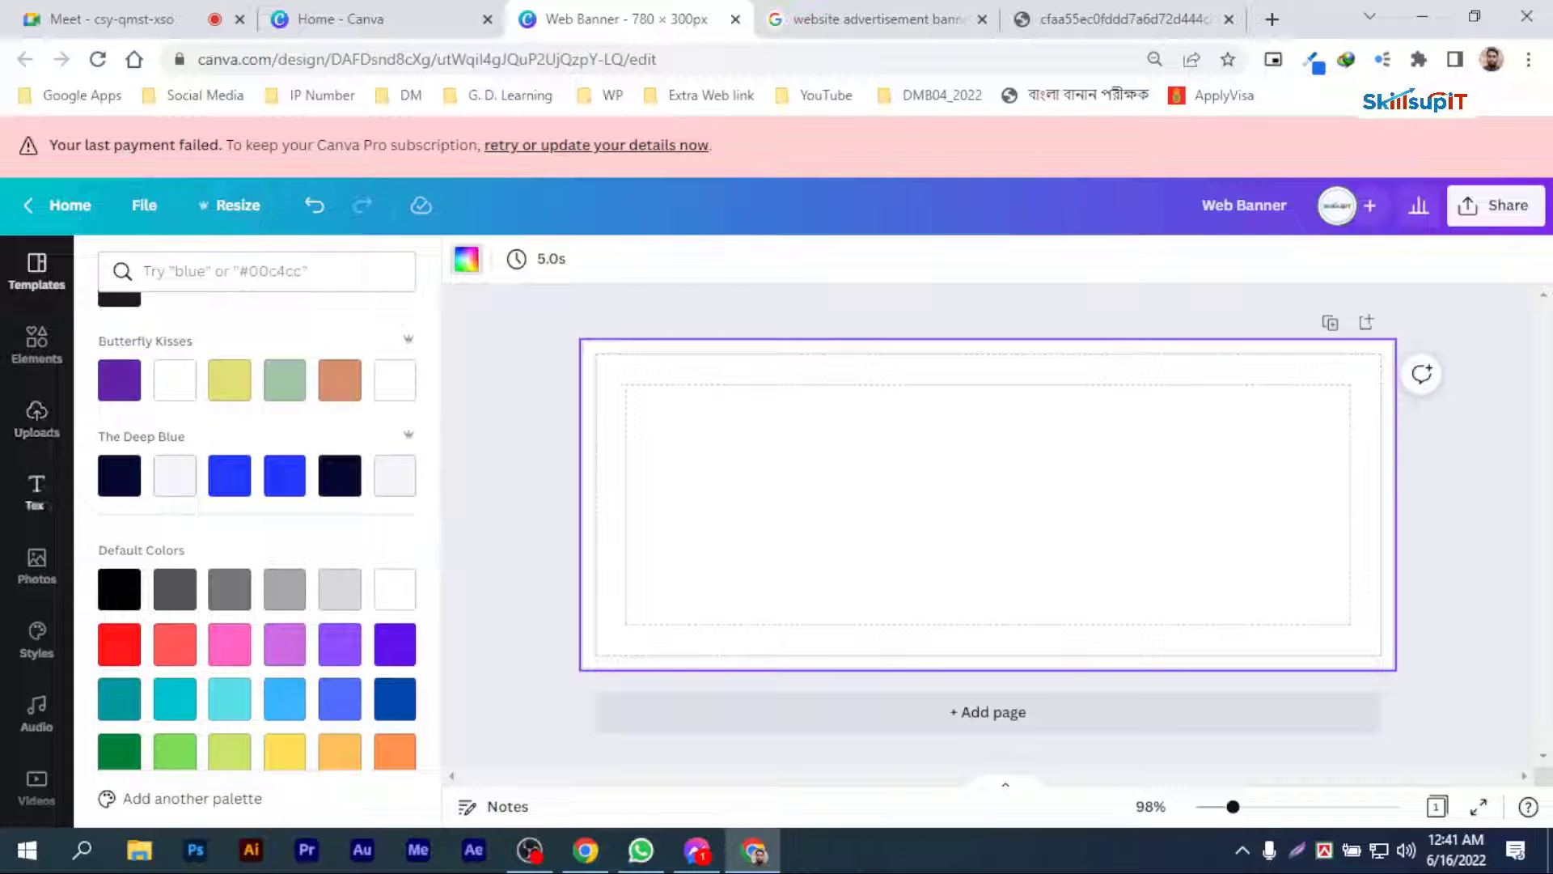
pyautogui.scroll(3, 310, 473)
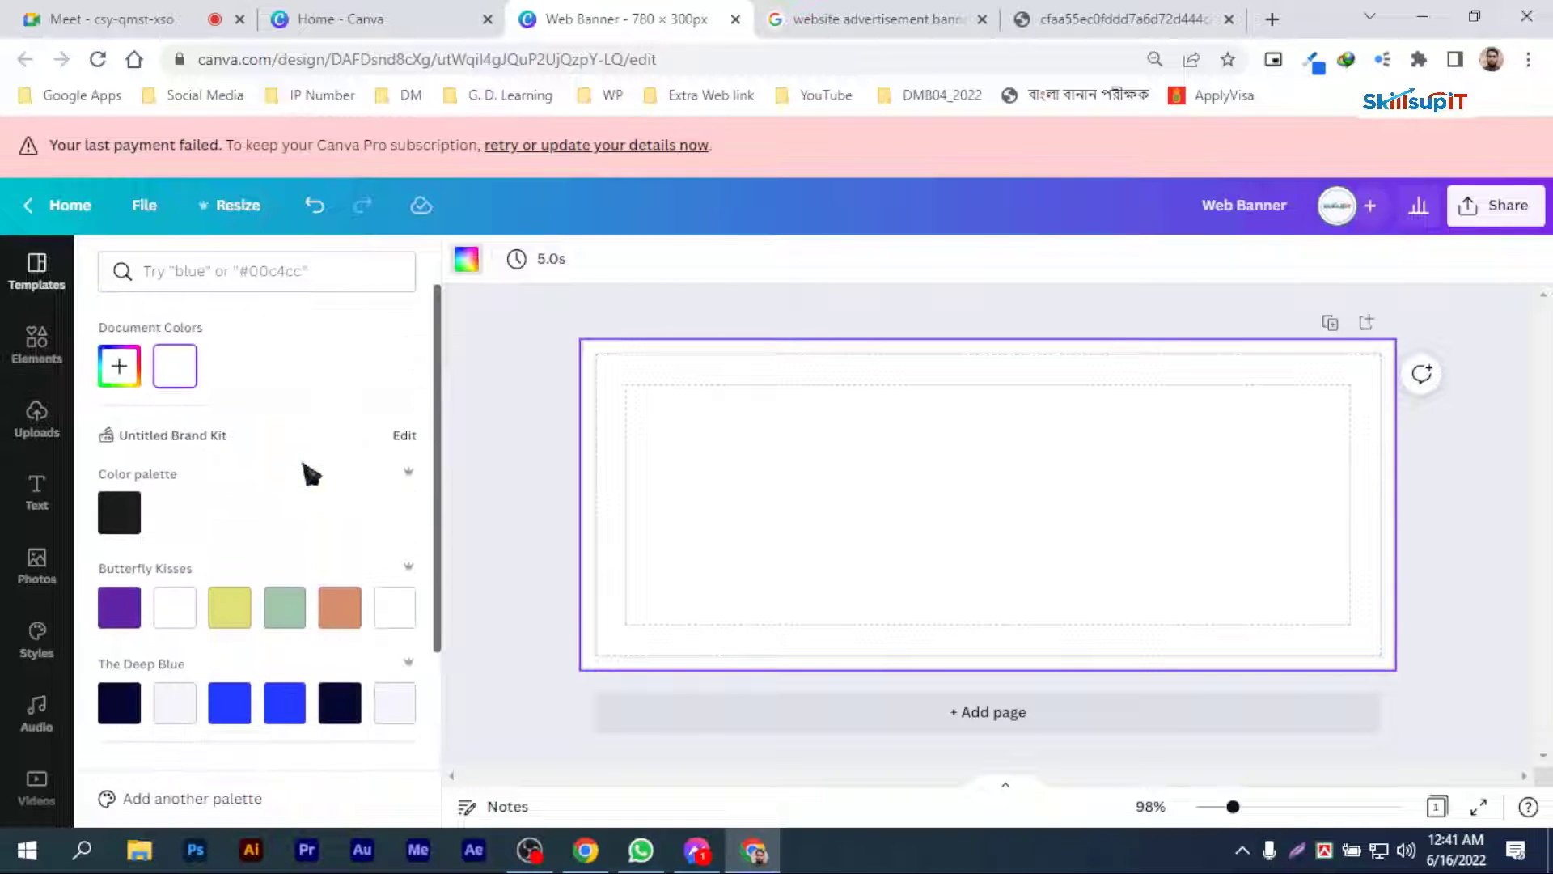
pyautogui.scroll(-3, 267, 524)
pyautogui.click(283, 458)
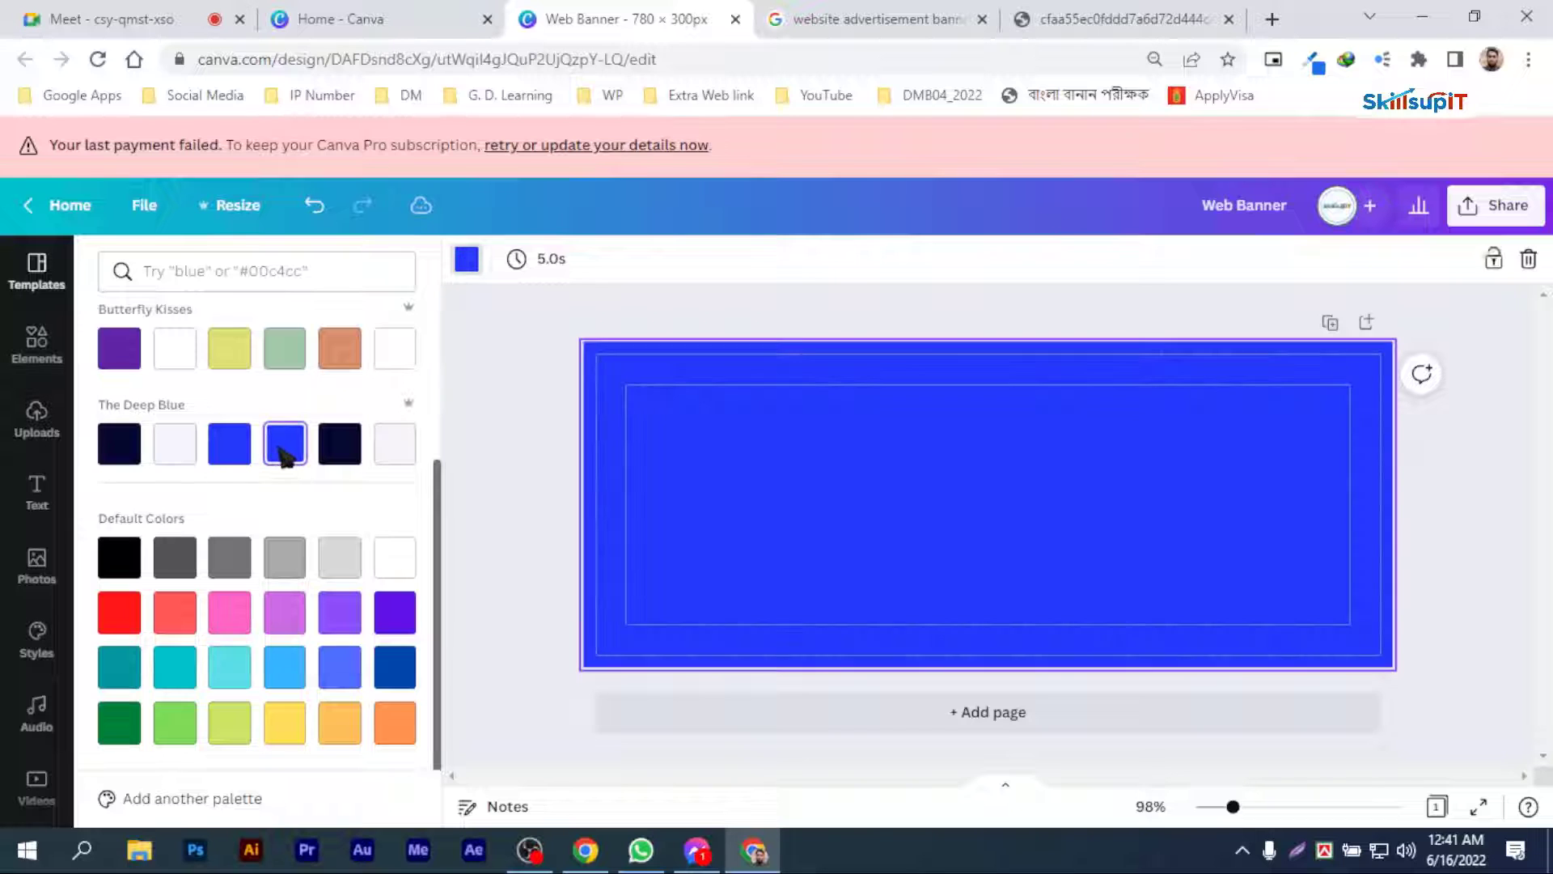
# Step: Try several palette colours for the banner background, ending with the dark navy from The Deep Blue palette
pyautogui.click(354, 459)
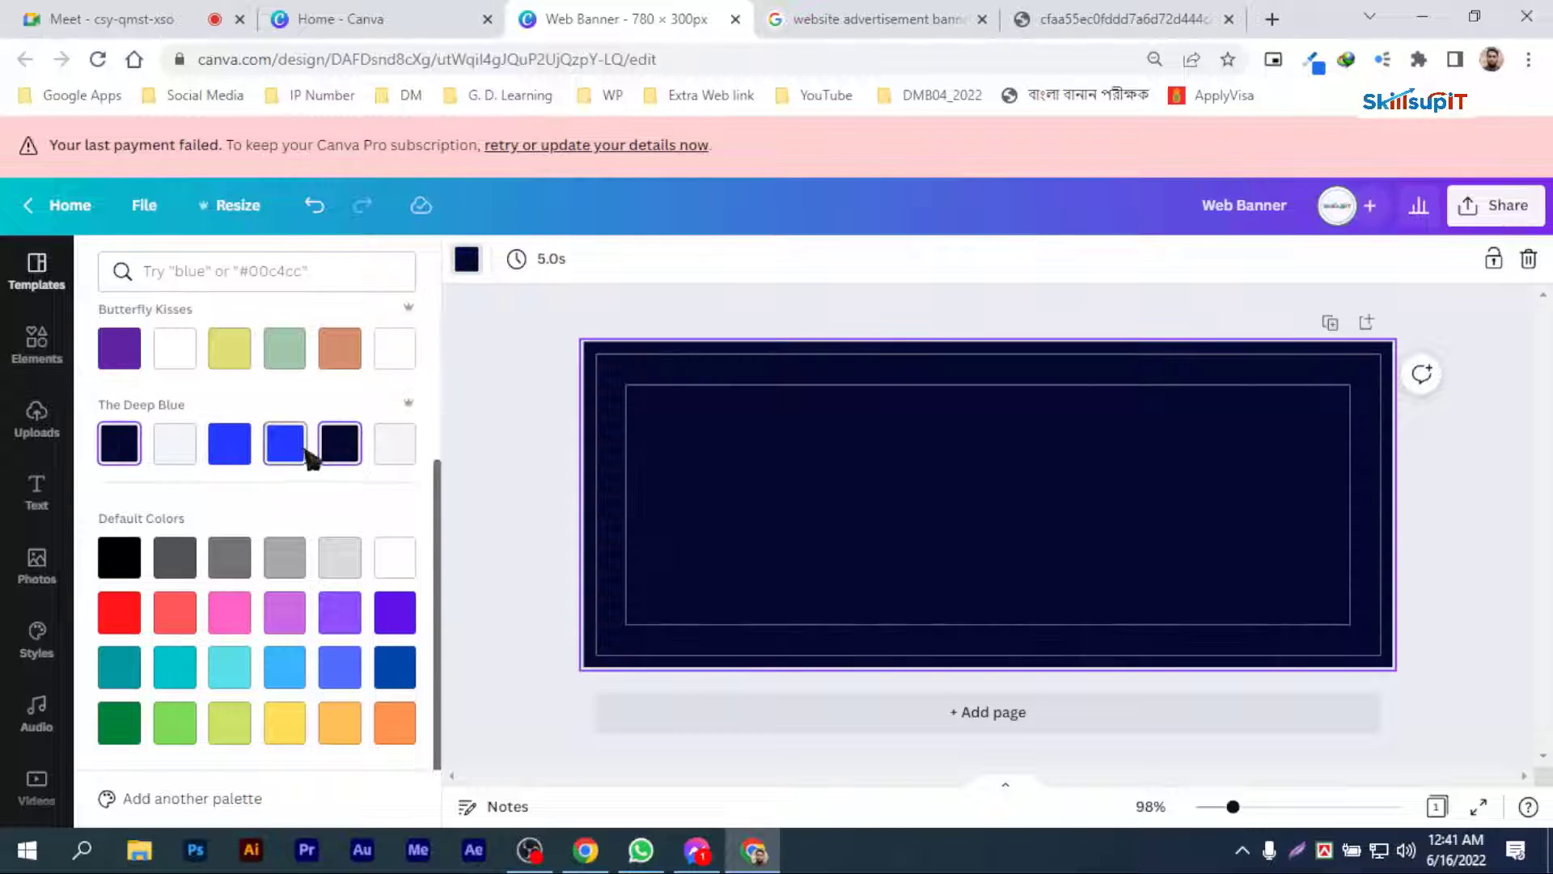
pyautogui.click(350, 623)
pyautogui.click(391, 615)
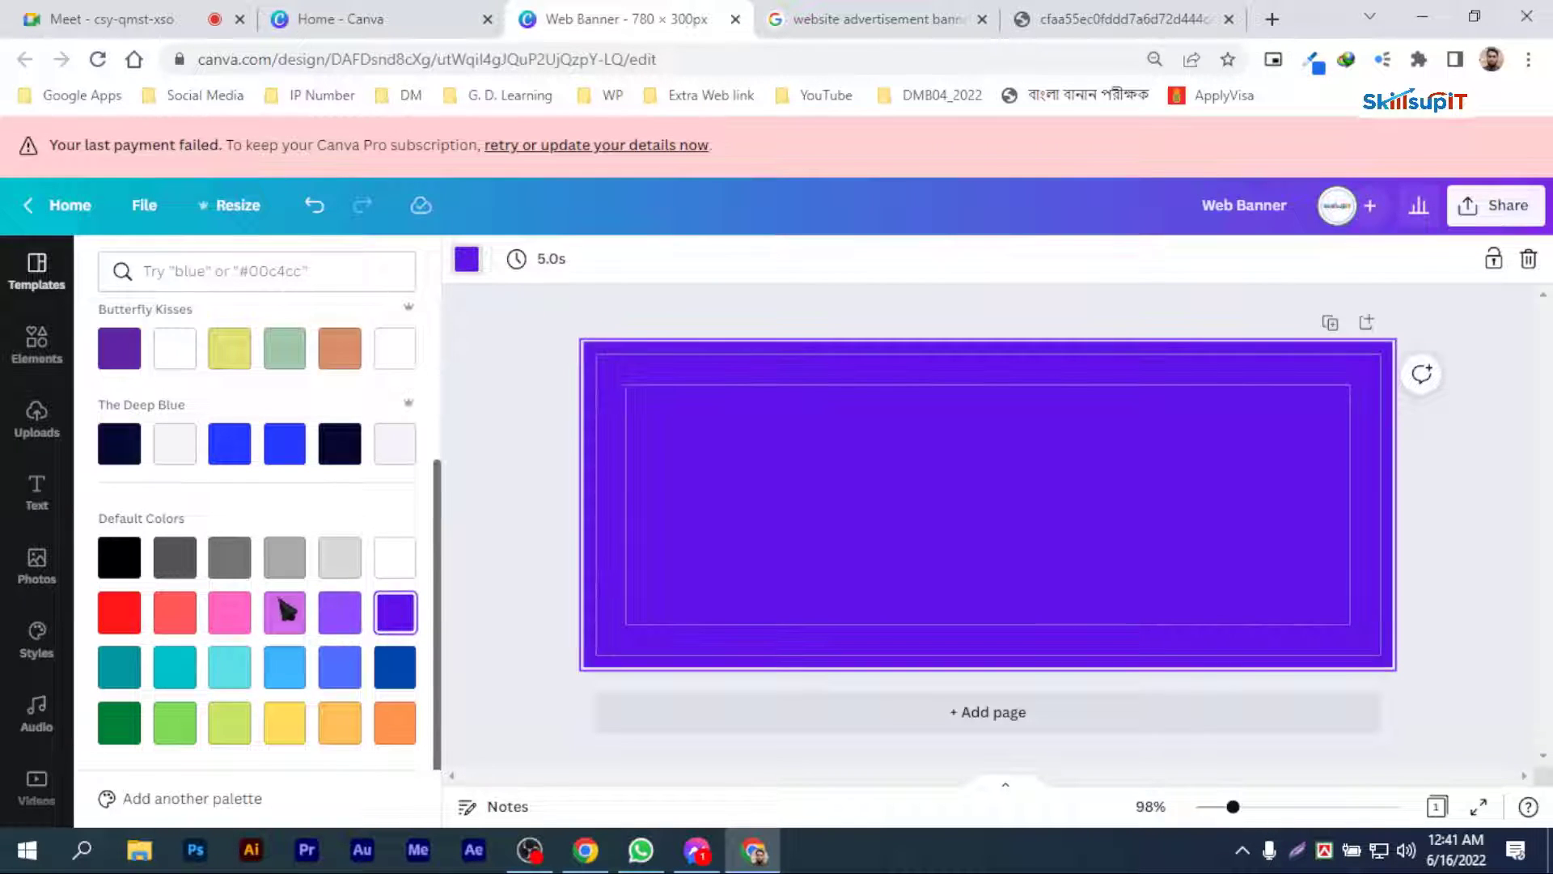
pyautogui.click(346, 621)
pyautogui.scroll(3, 168, 562)
pyautogui.click(184, 607)
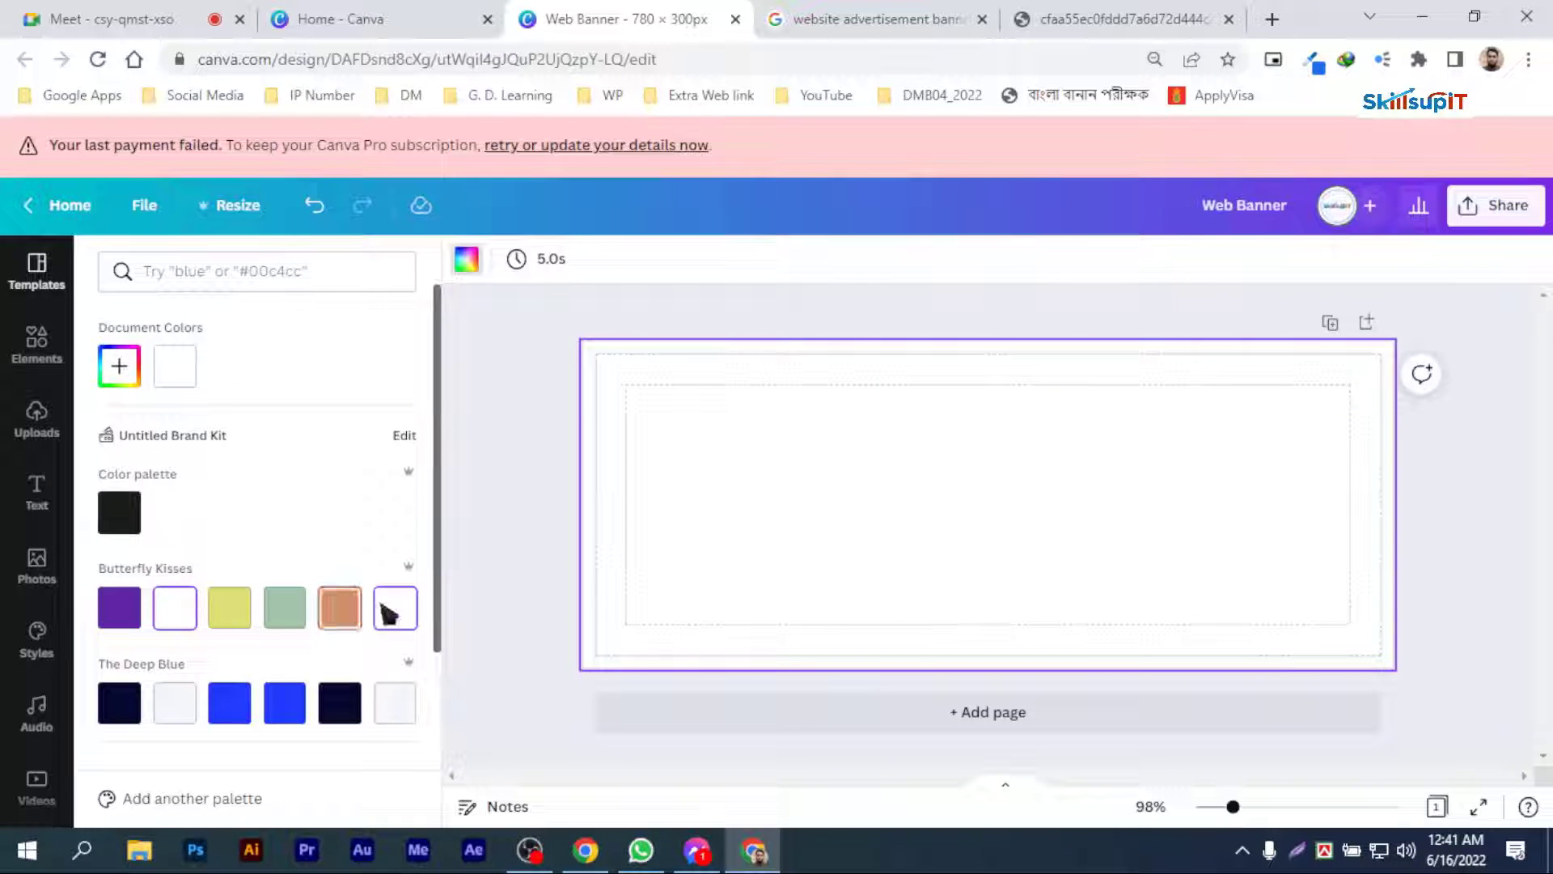
pyautogui.scroll(-3, 396, 567)
pyautogui.click(343, 488)
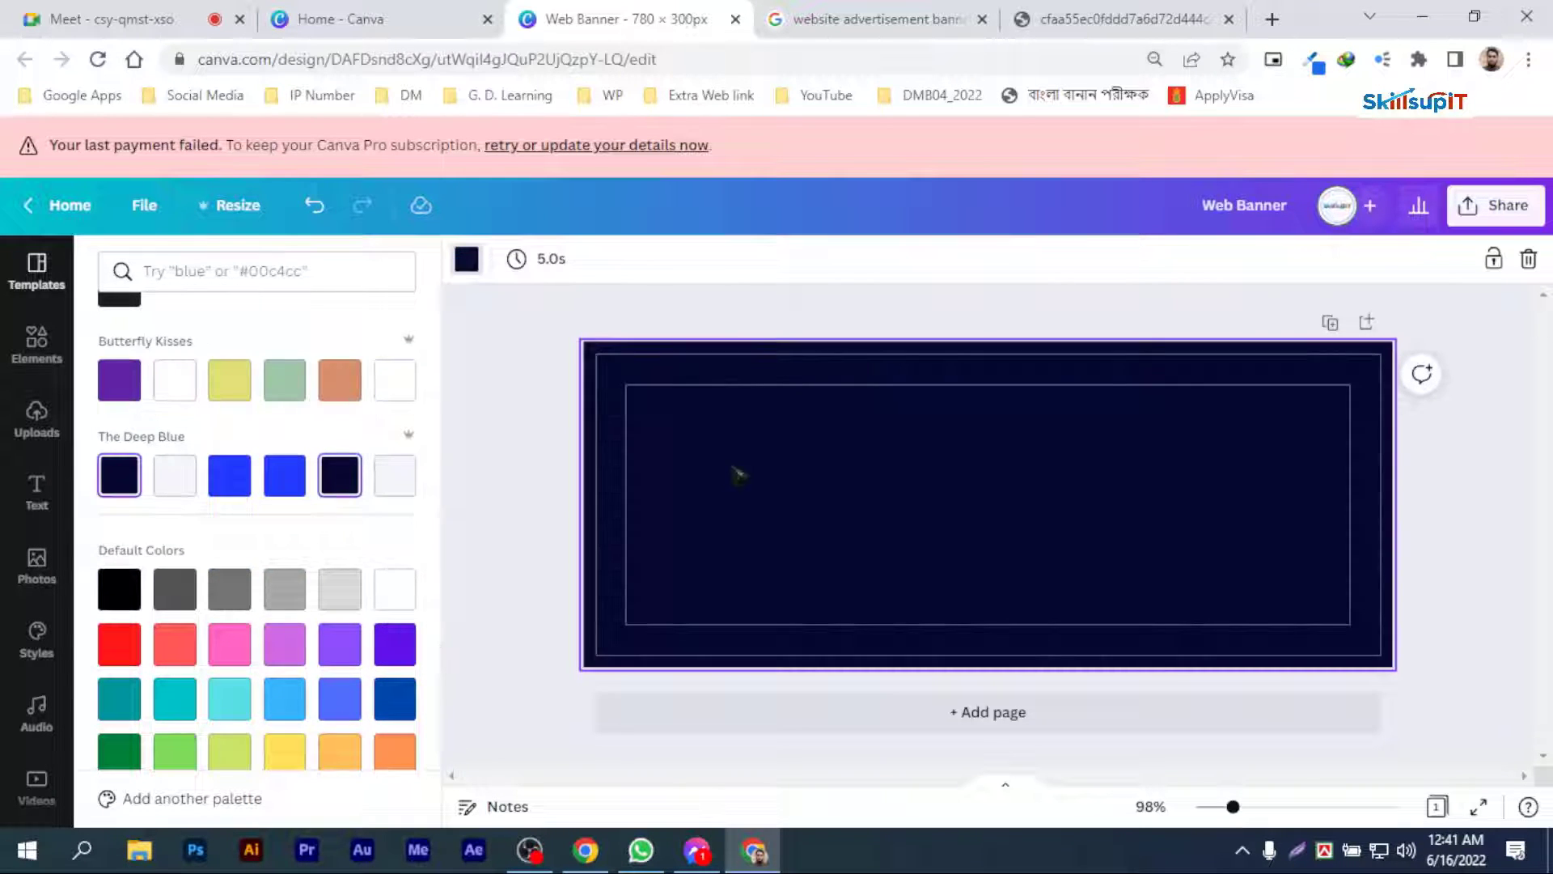
# Step: Add a heading text box and move it to the upper-left corner of the banner's inner margin
pyautogui.click(37, 492)
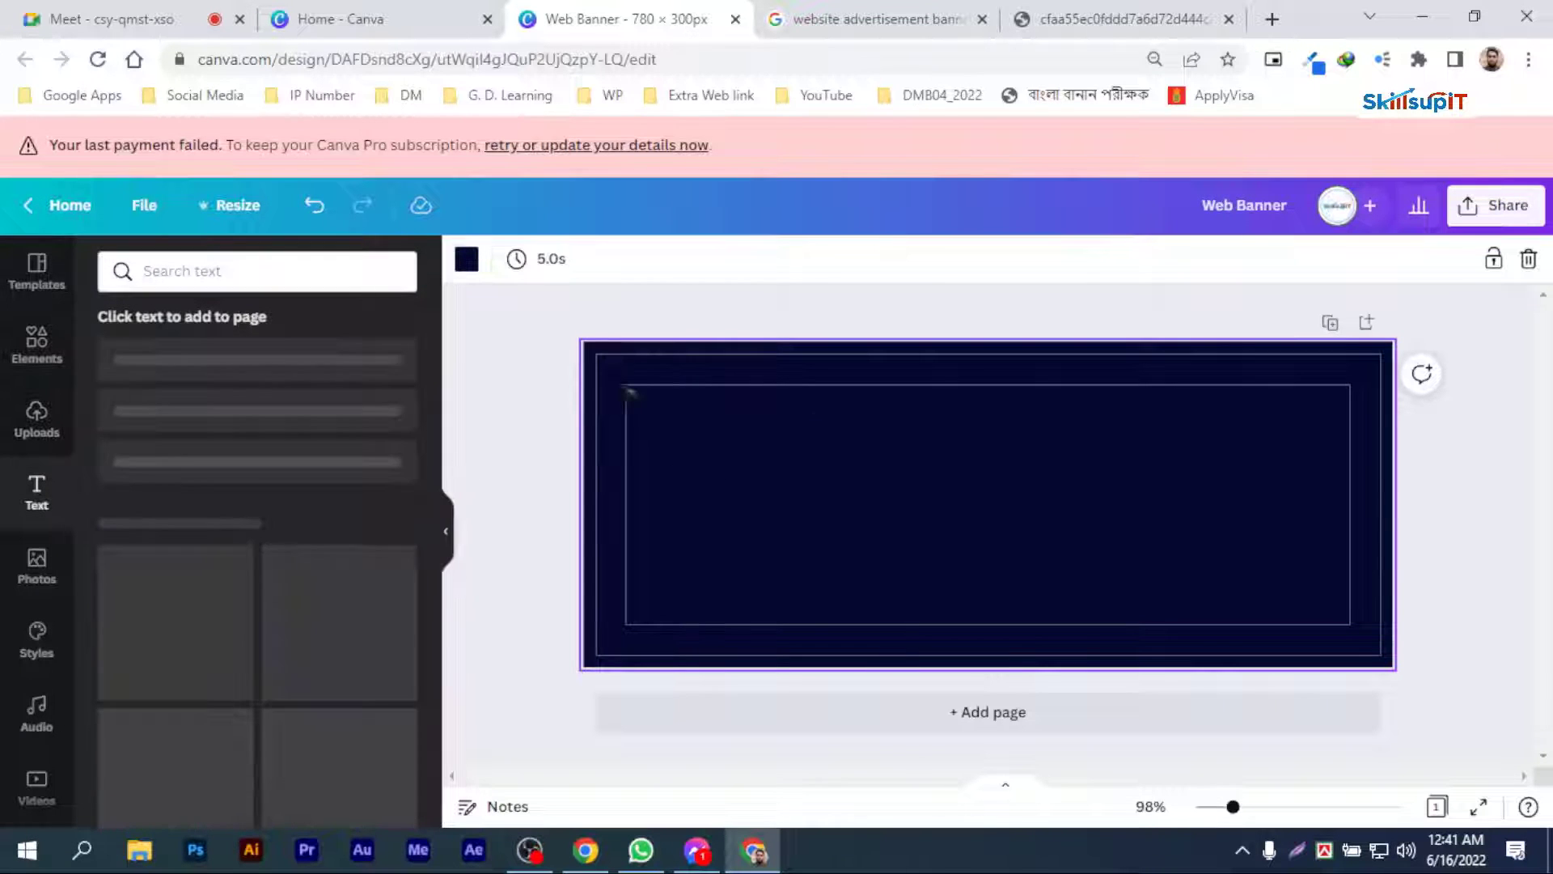
pyautogui.click(234, 365)
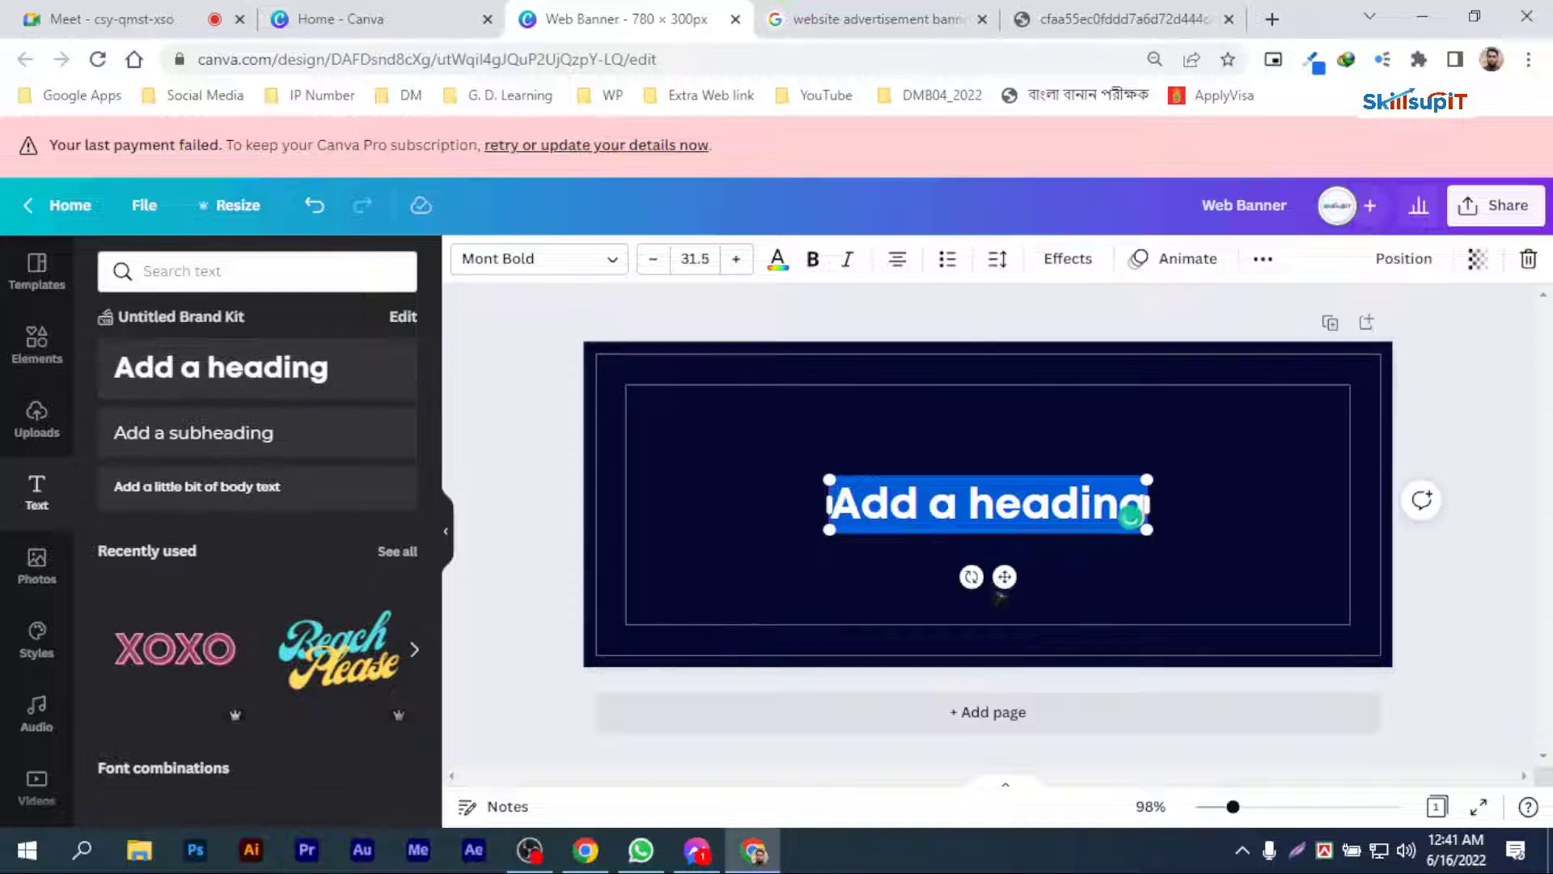
pyautogui.moveTo(1006, 579); pyautogui.dragTo(805, 506)
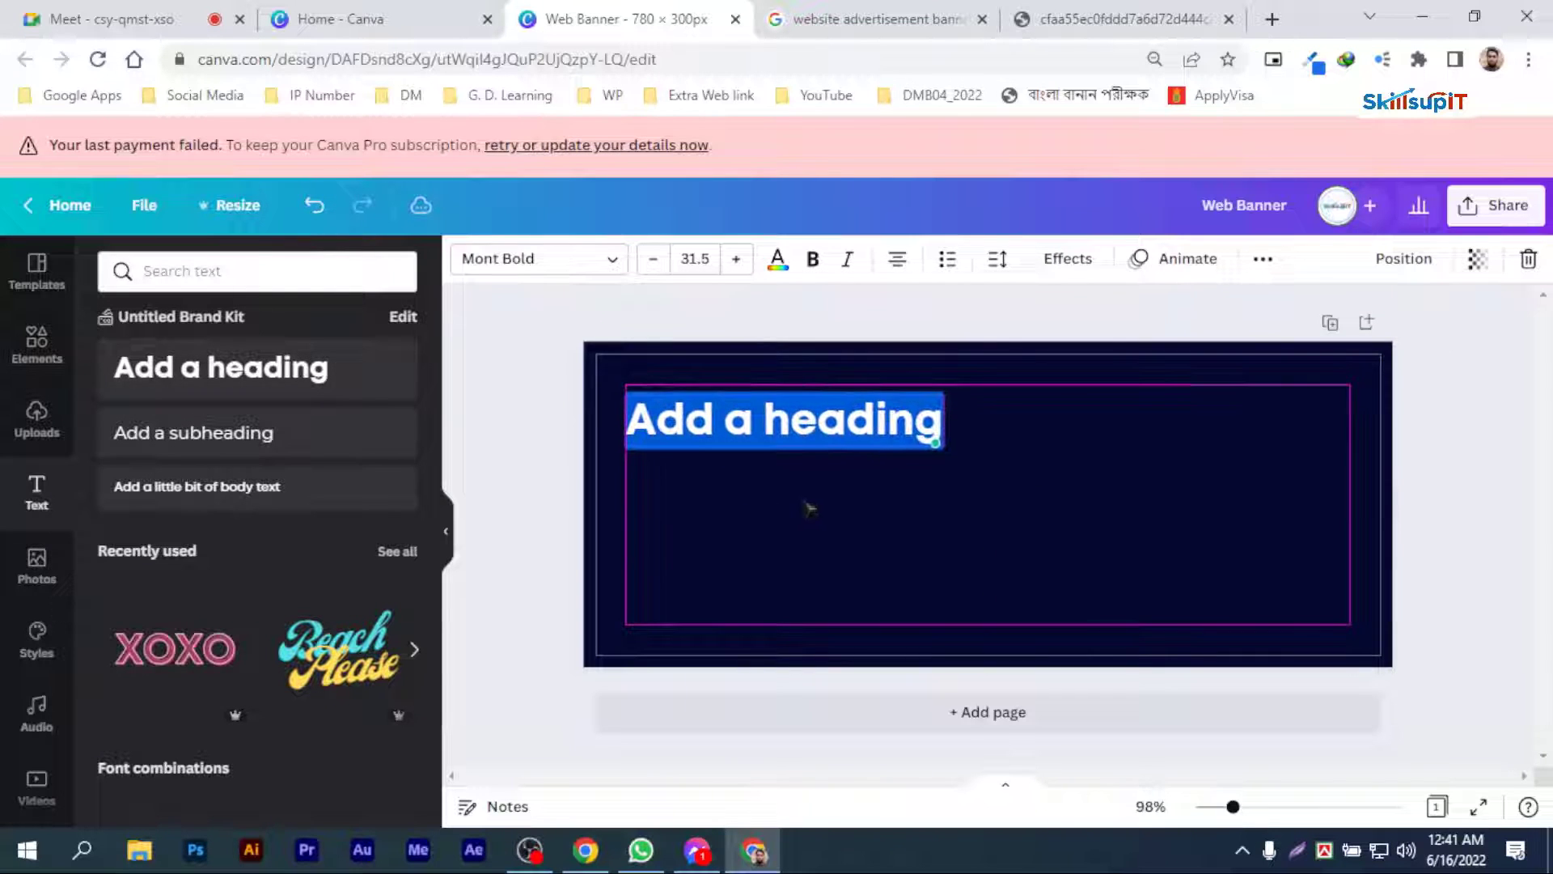
# Step: Replace the heading with "আপনি কি ডিজিটাল মার্কেটিং শিখতে চান?", breaking the line after "আপনি কি", and shift it slightly down and right
pyautogui.doubleClick(800, 443)
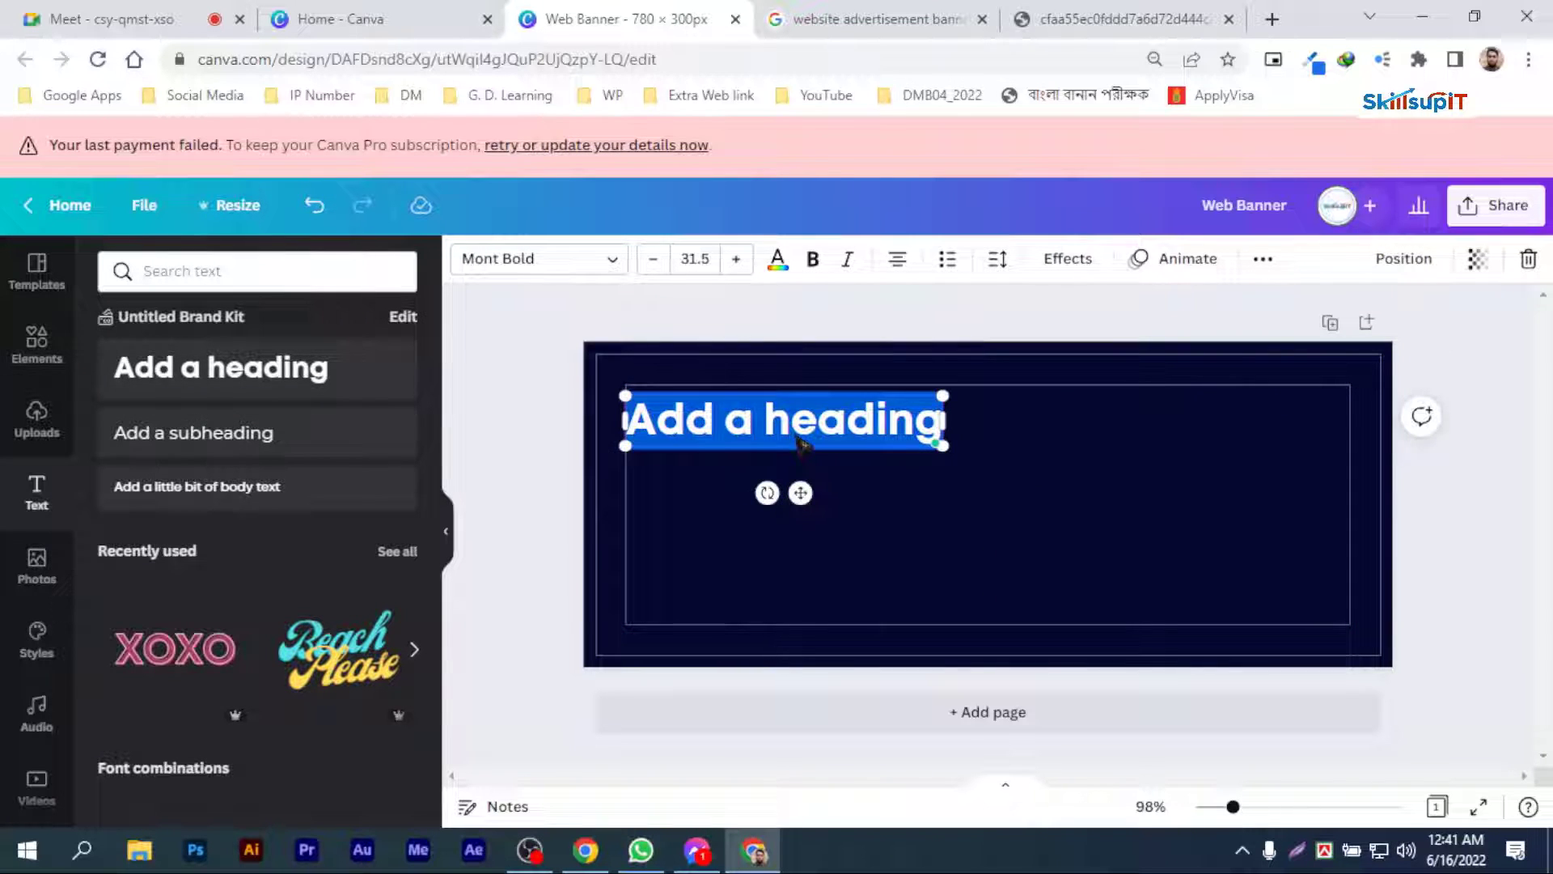
pyautogui.write('আপনি কি ডিজিটাল মার্কেটিং শিখতে চান?')
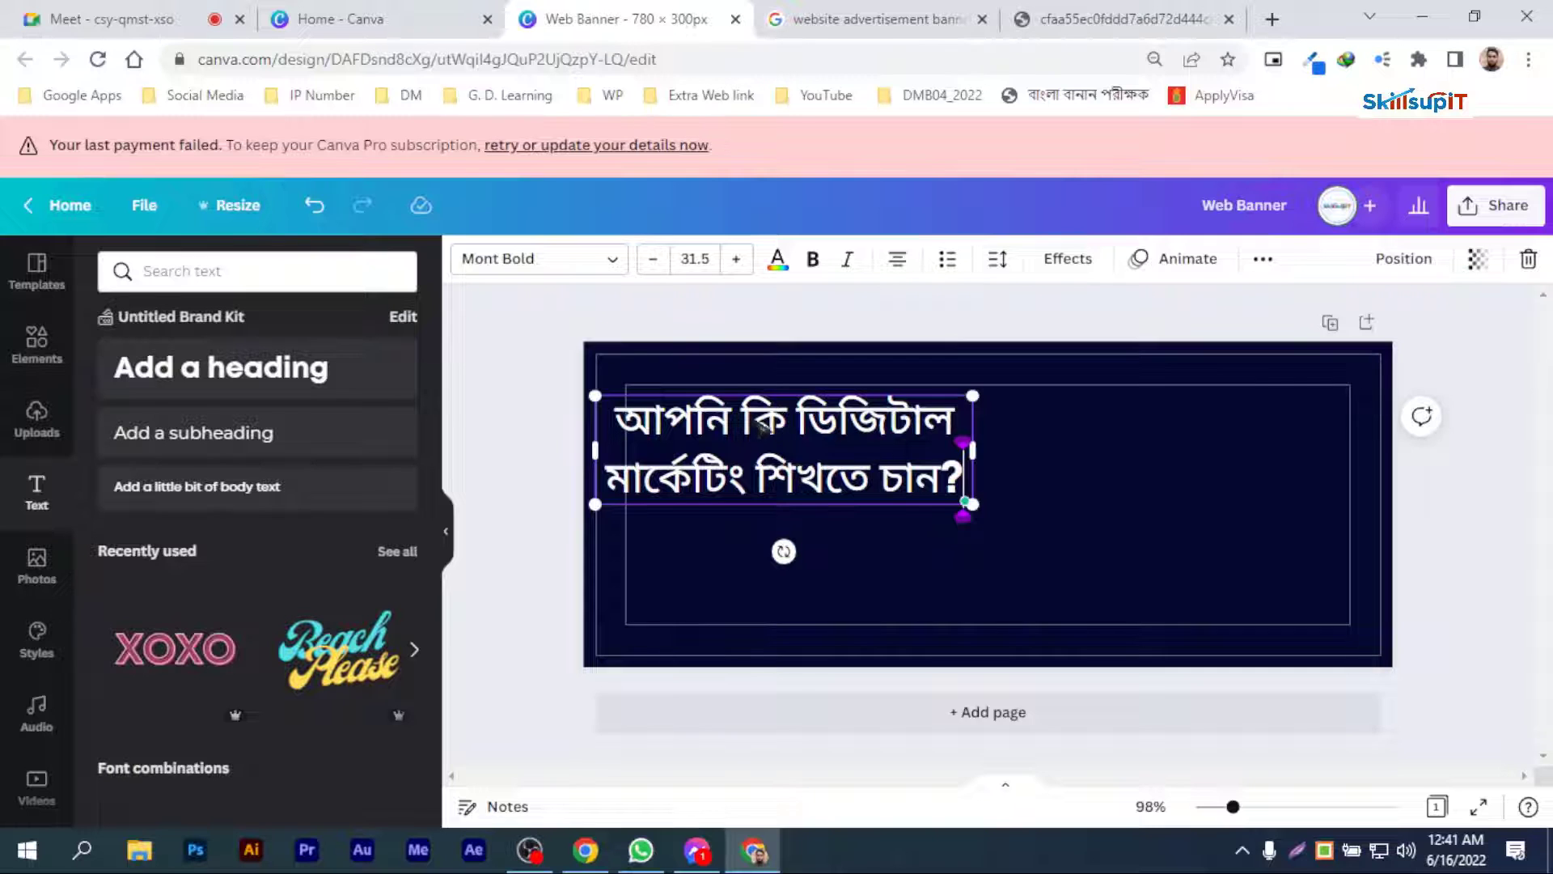
pyautogui.press('Return')
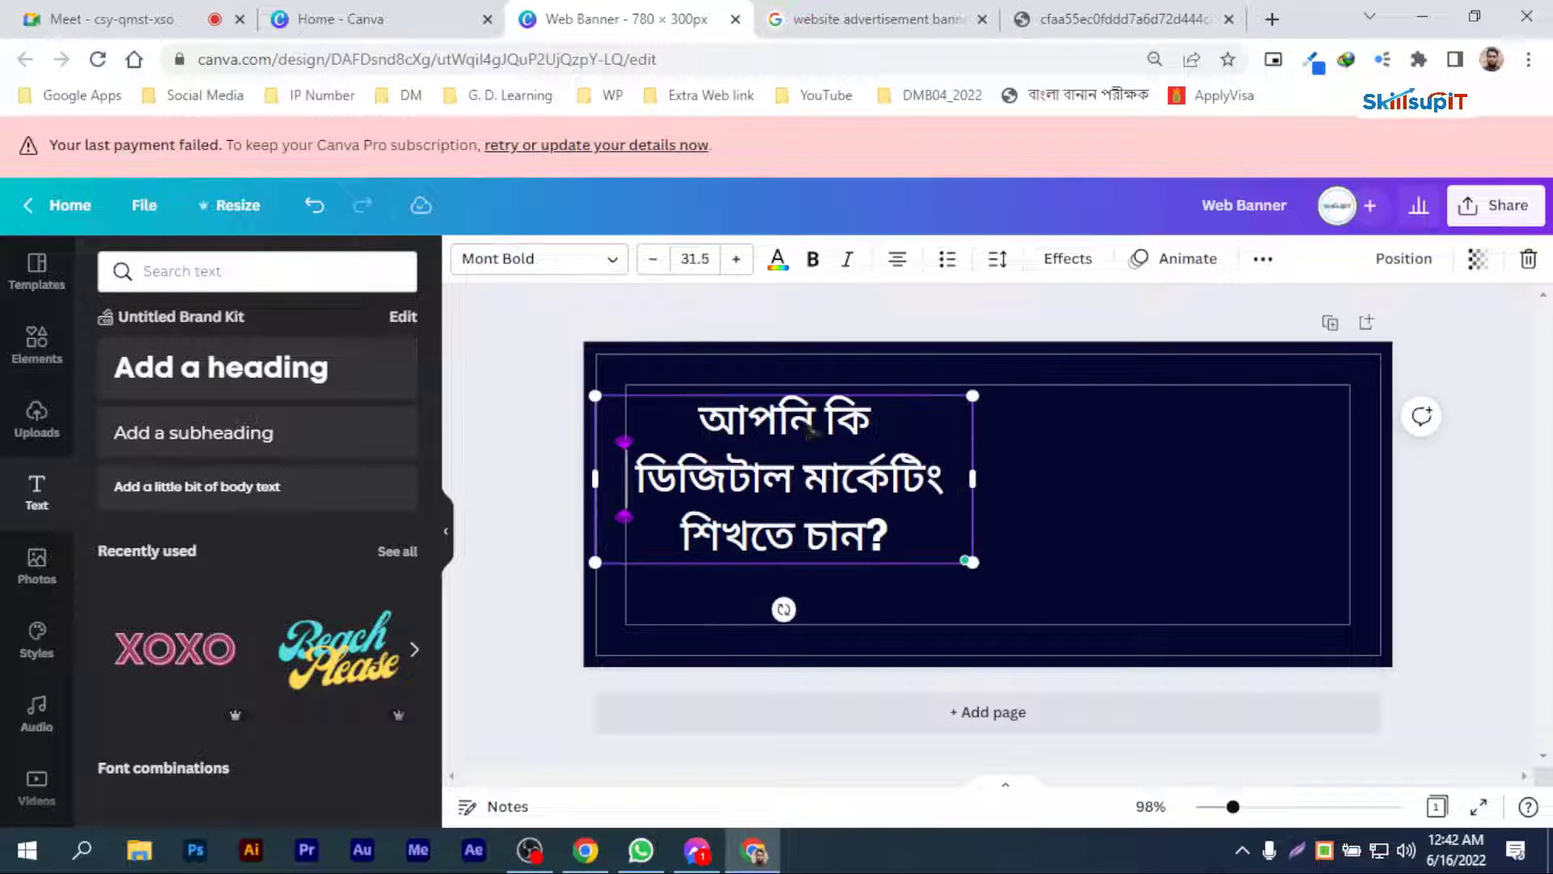
pyautogui.moveTo(856, 479); pyautogui.dragTo(884, 493)
pyautogui.click(1109, 492)
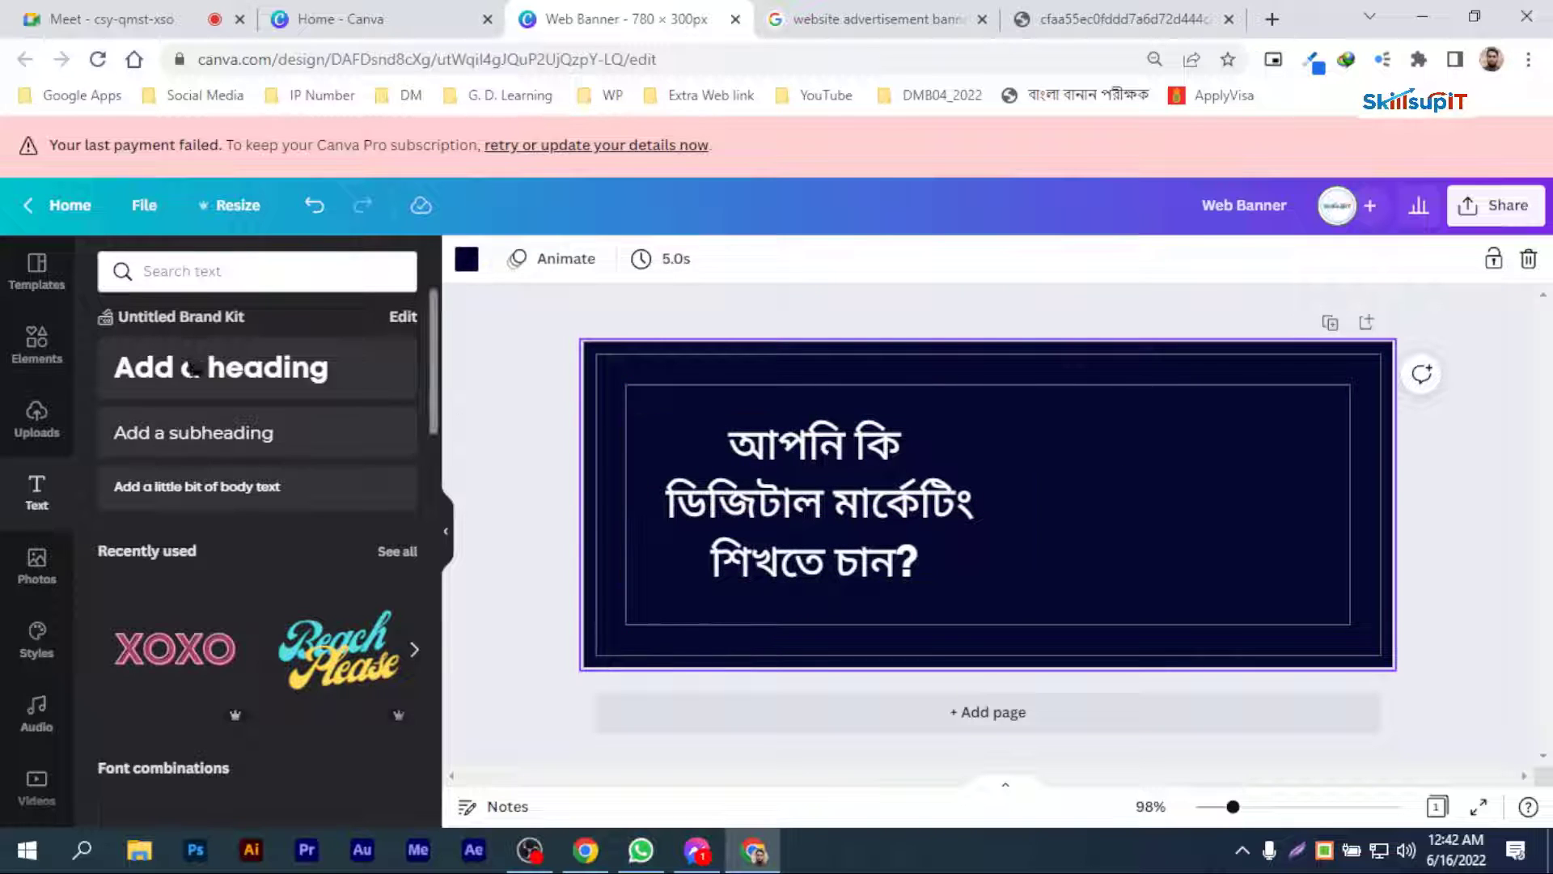
# Step: Search Google for "digital marketing" in a new browser tab
pyautogui.click(180, 275)
pyautogui.hotkey('ctrl', 't')
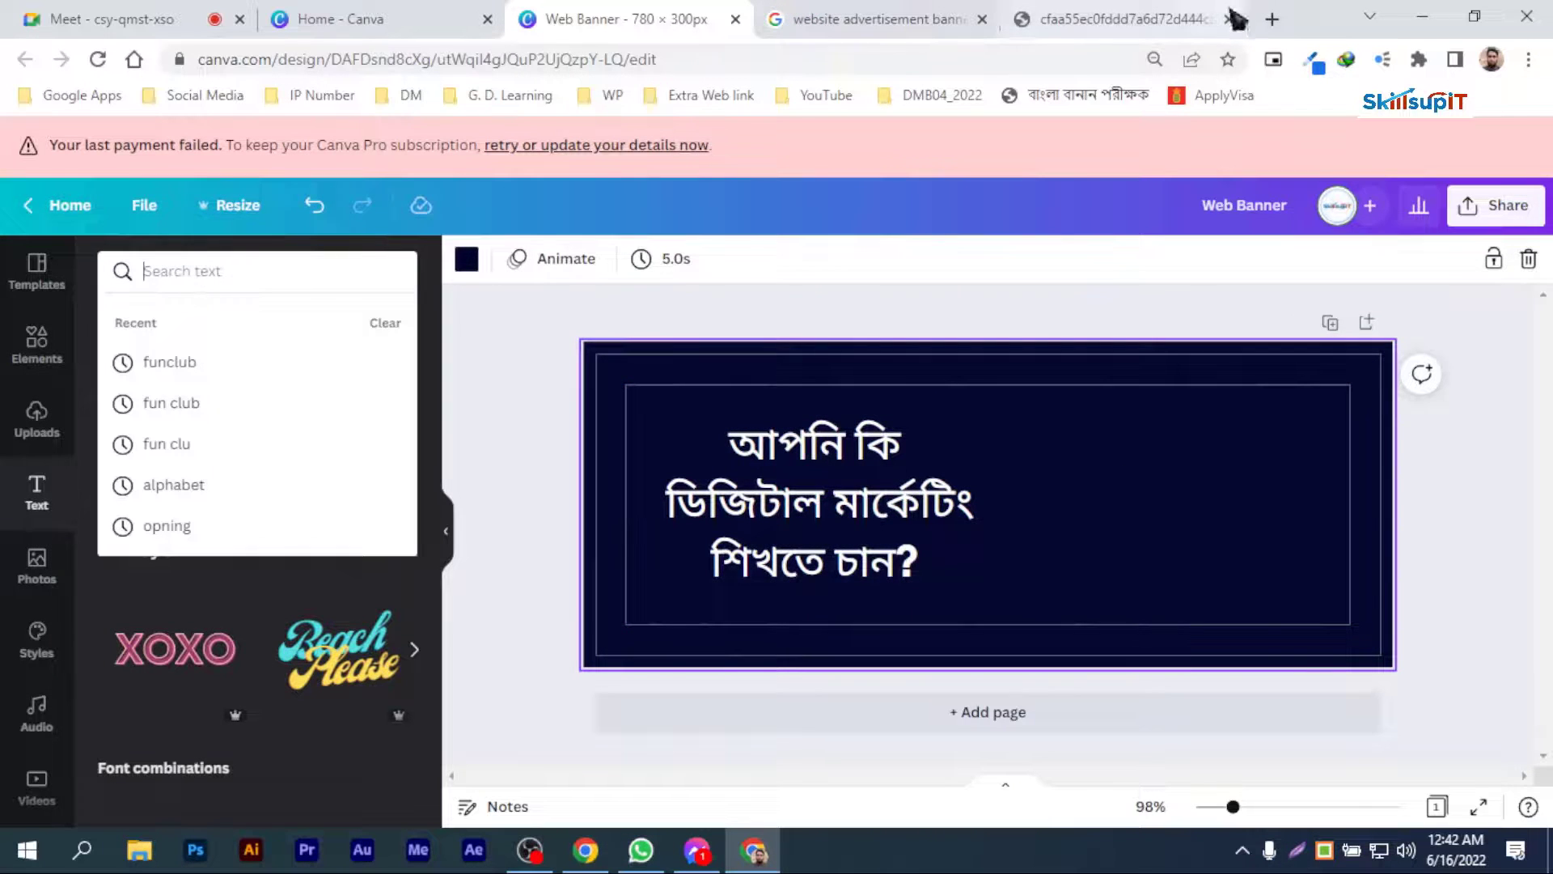
pyautogui.write('ৎ')
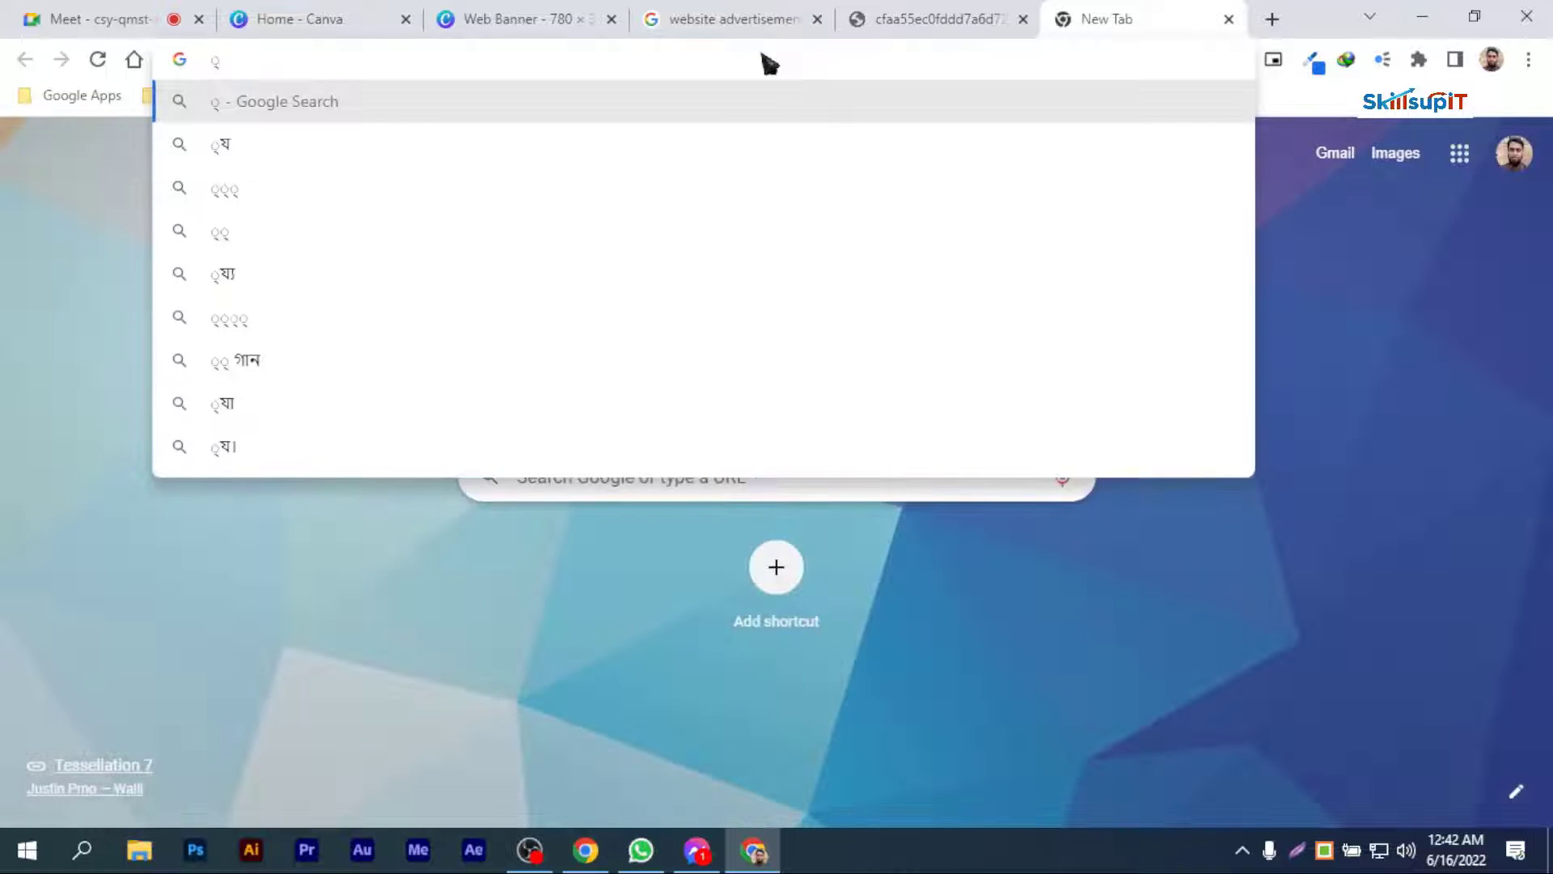
pyautogui.press('BackSpace')
pyautogui.write('f')
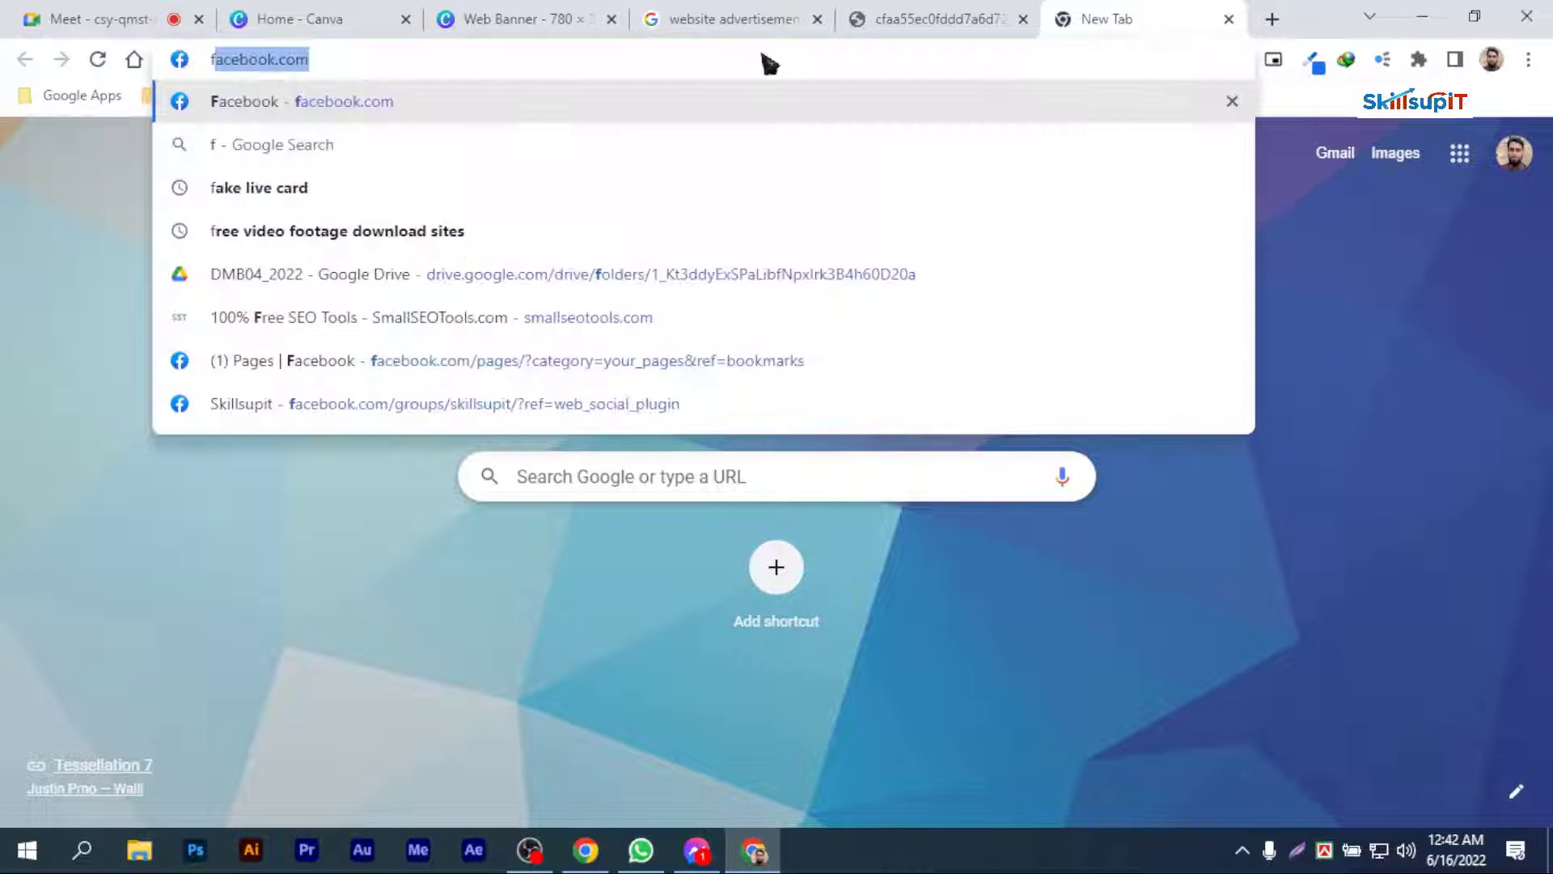
pyautogui.press('BackSpace')
pyautogui.press('BackSpace')
pyautogui.write('digtial mak')
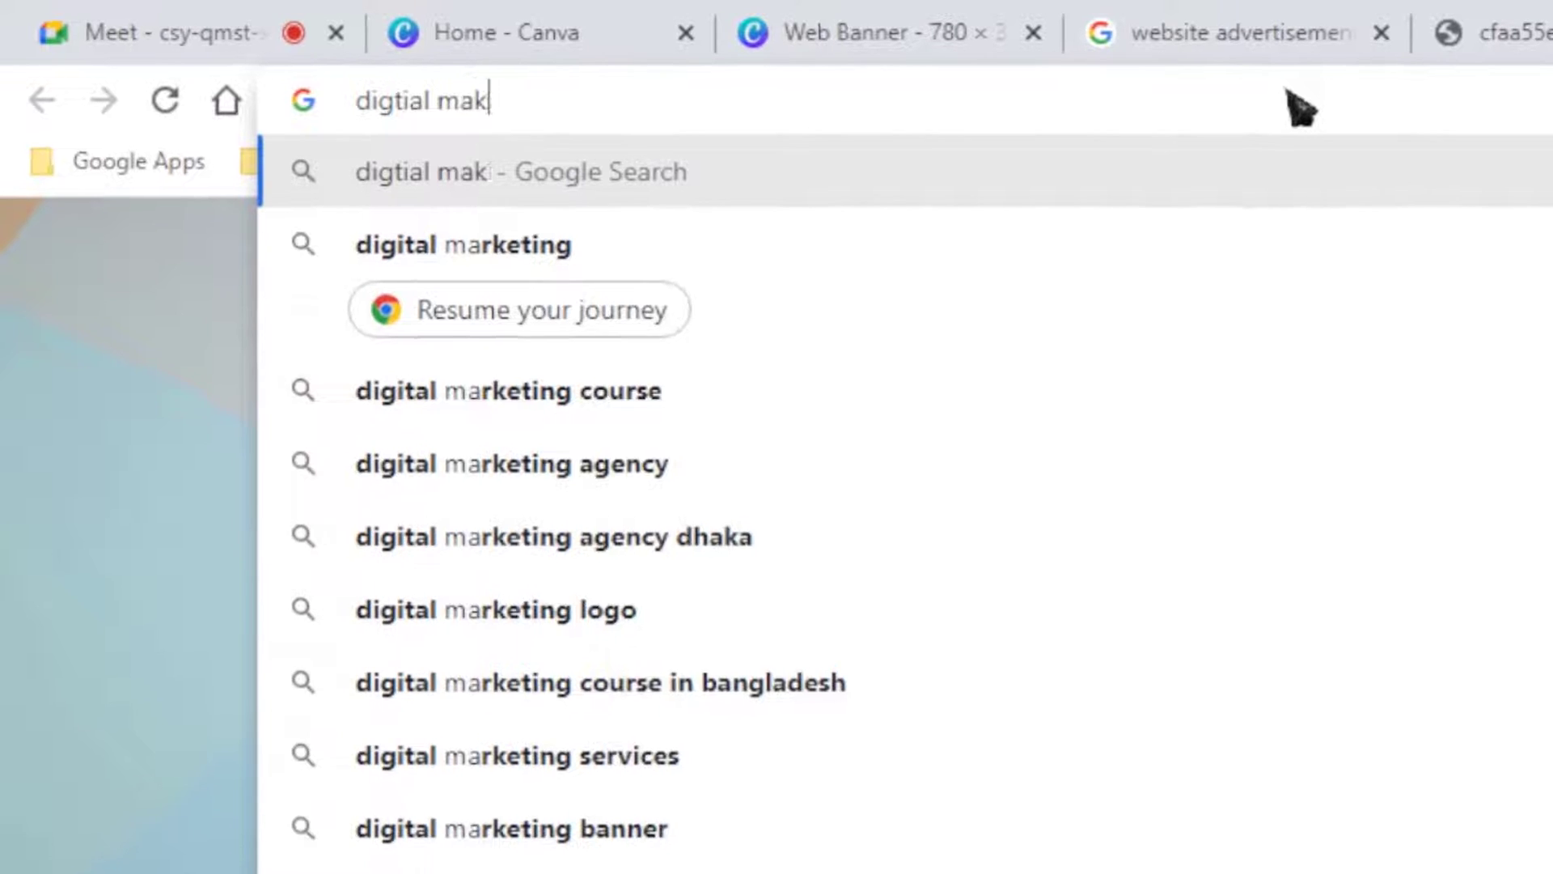
pyautogui.write('ing')
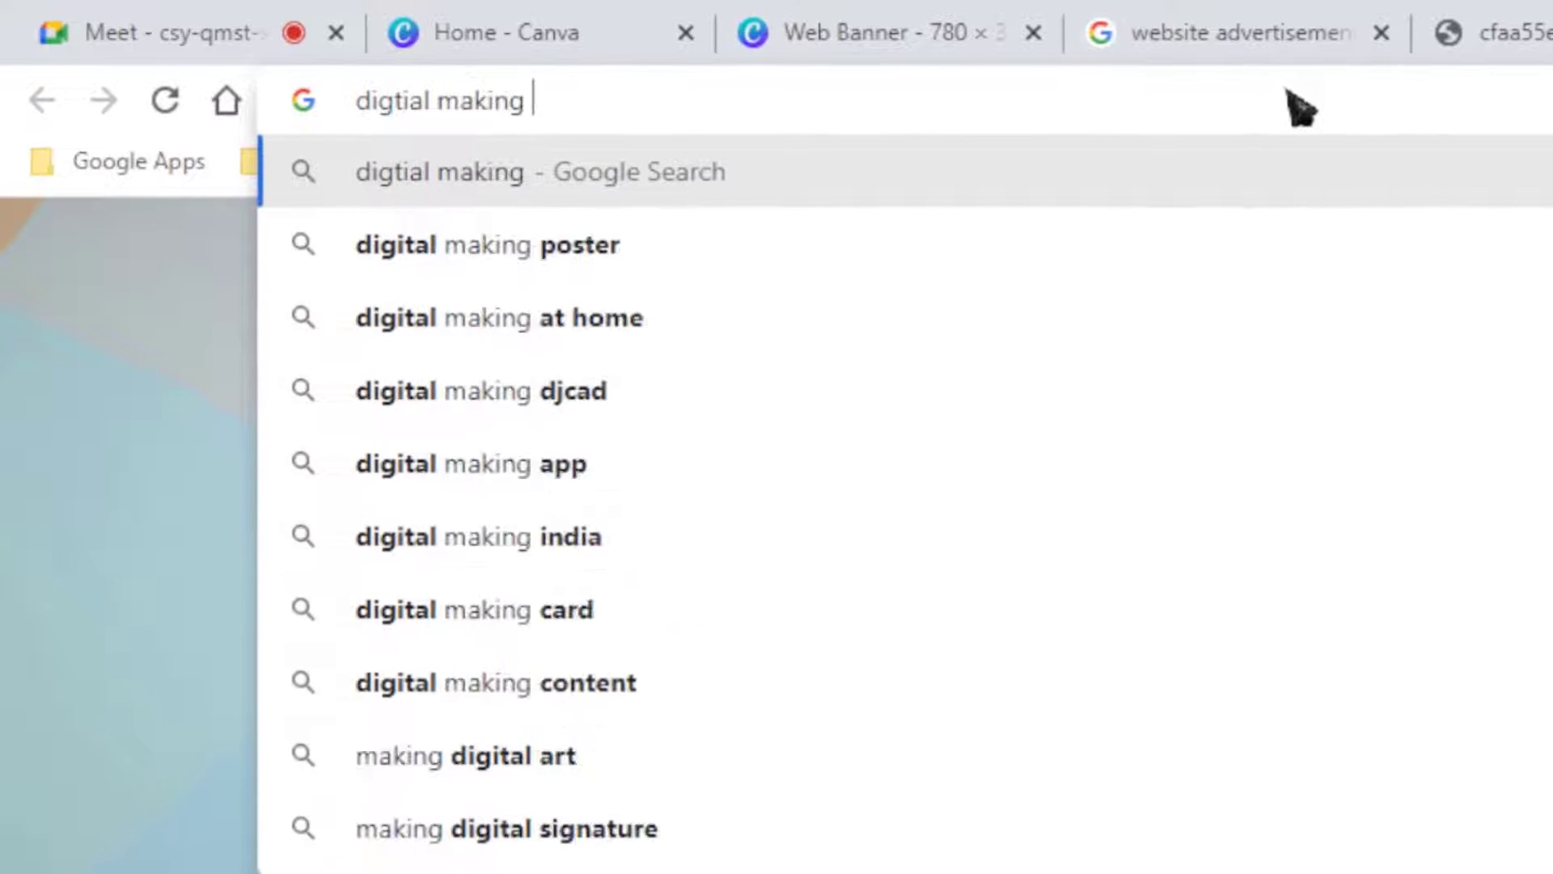
pyautogui.press('BackSpace')
pyautogui.press('BackSpace')
pyautogui.press('BackSpace')
pyautogui.press('BackSpace')
pyautogui.press('BackSpace')
pyautogui.write('arkeing')
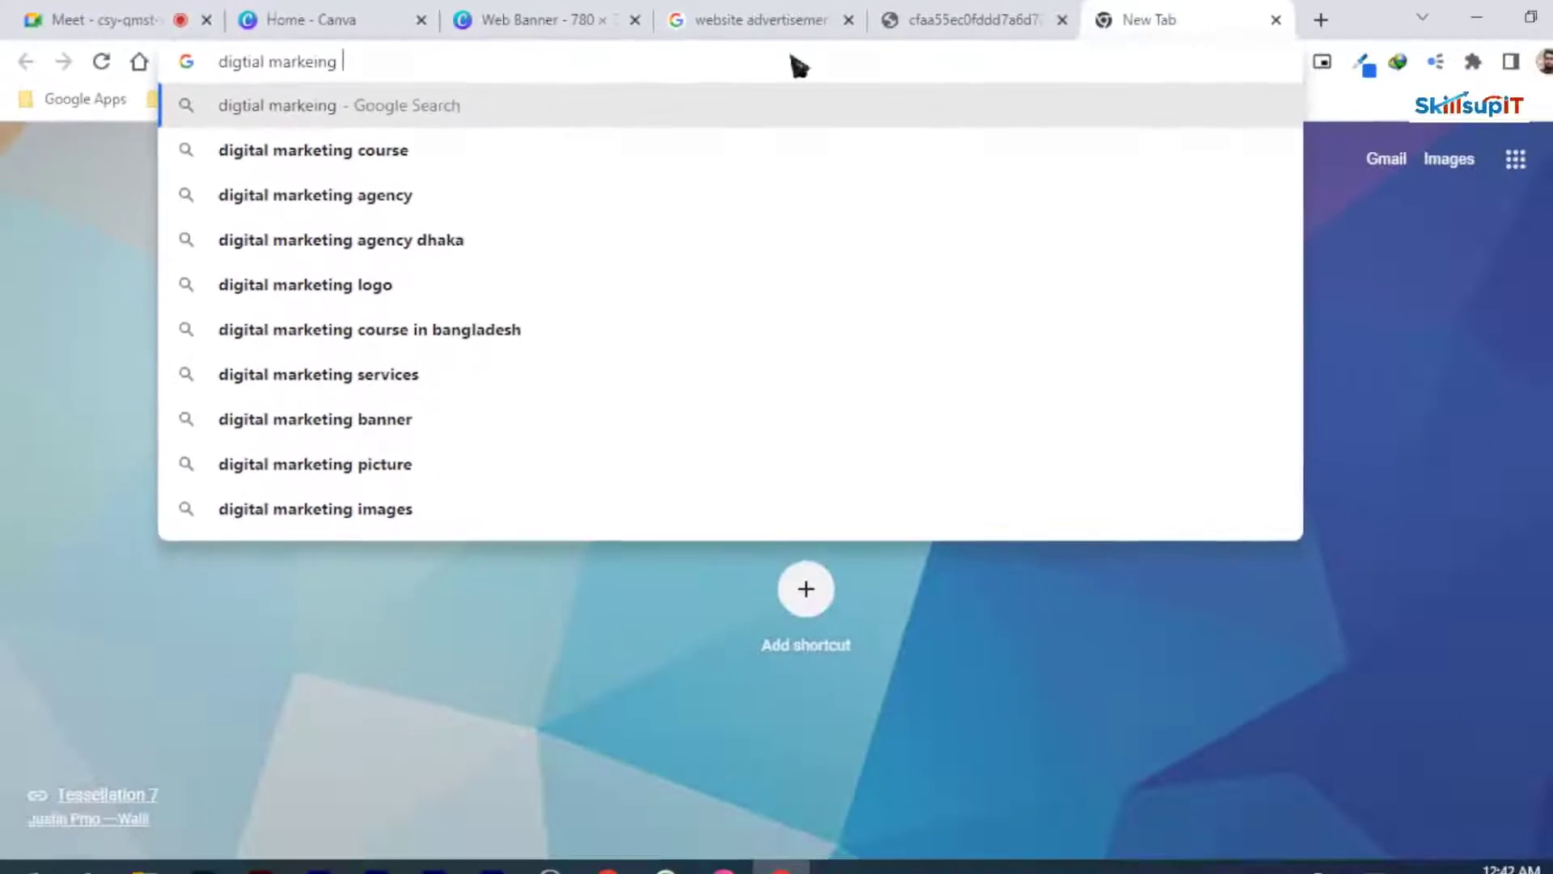
pyautogui.press('Return')
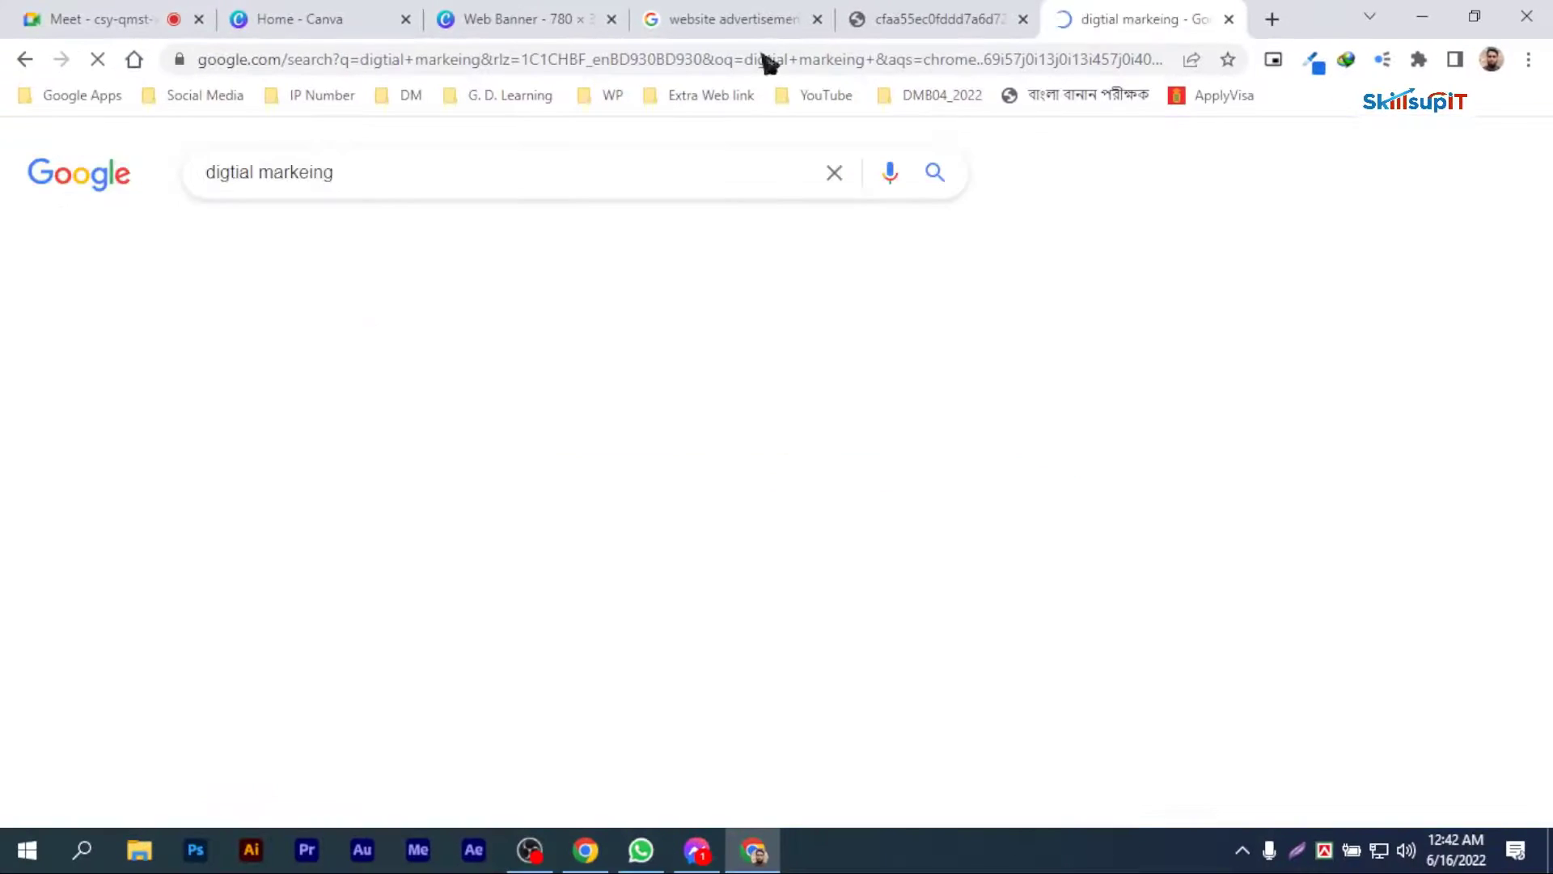
# Step: Show the image results for "digital marketing" and filter them by large size and transparent colour
pyautogui.click(350, 246)
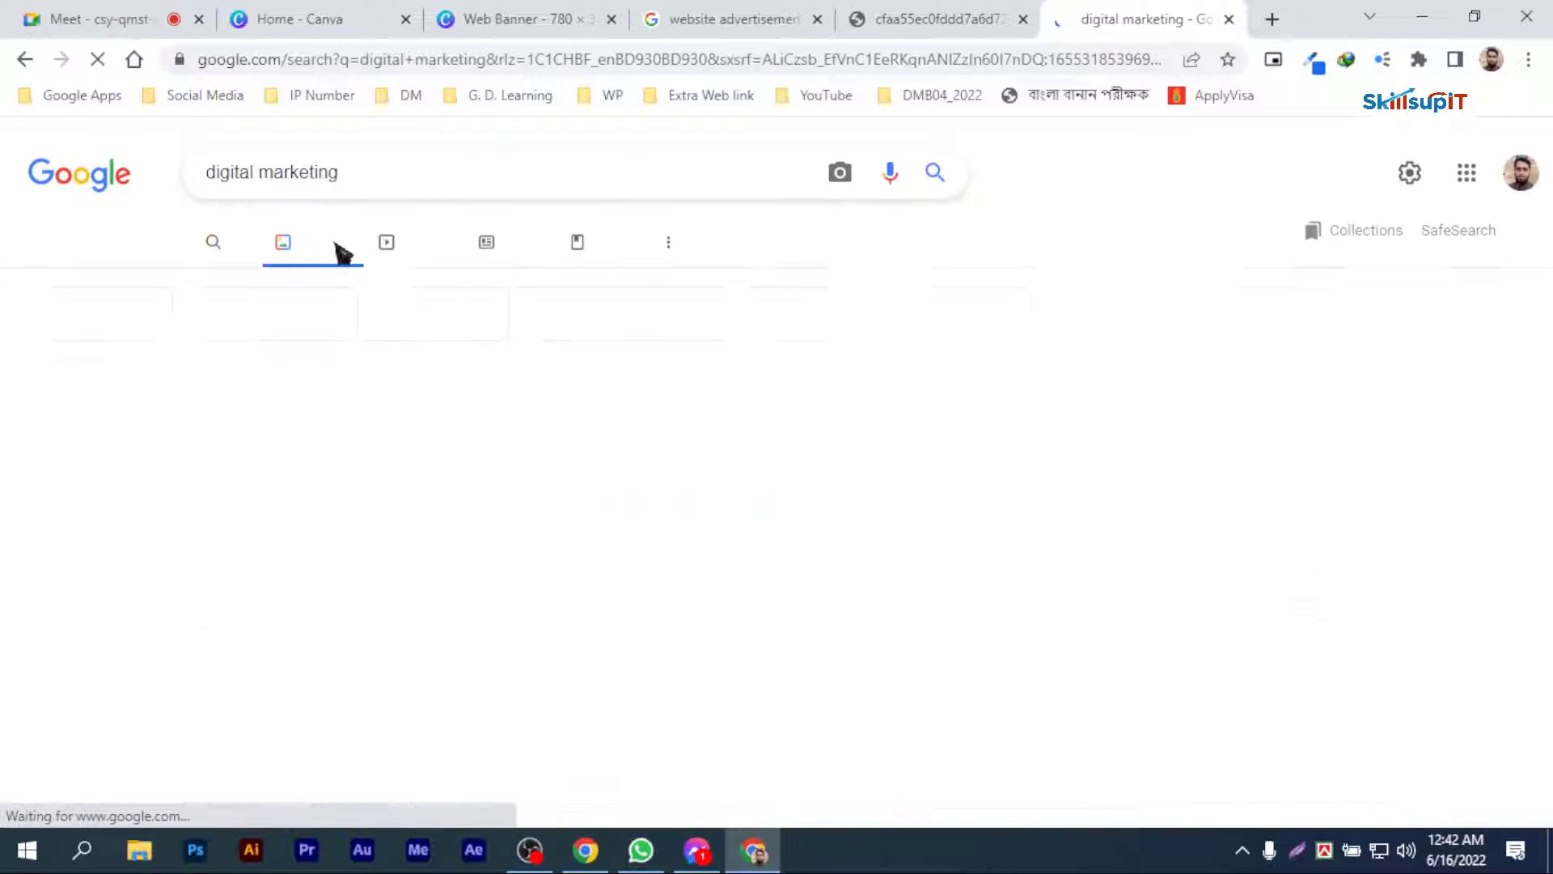
pyautogui.scroll(-1, 821, 489)
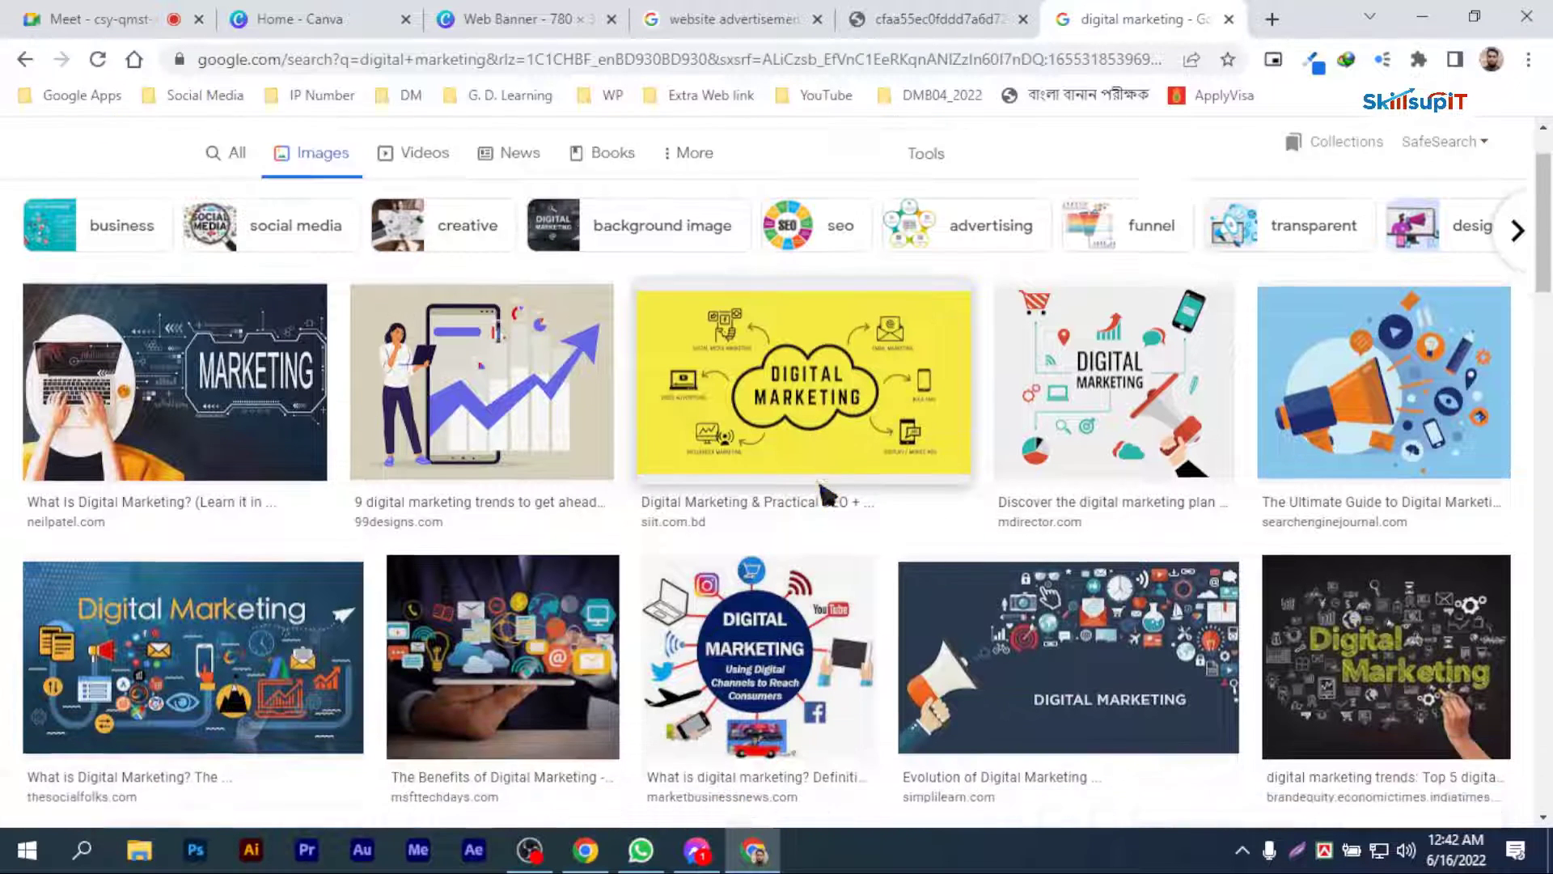
pyautogui.scroll(1, 353, 334)
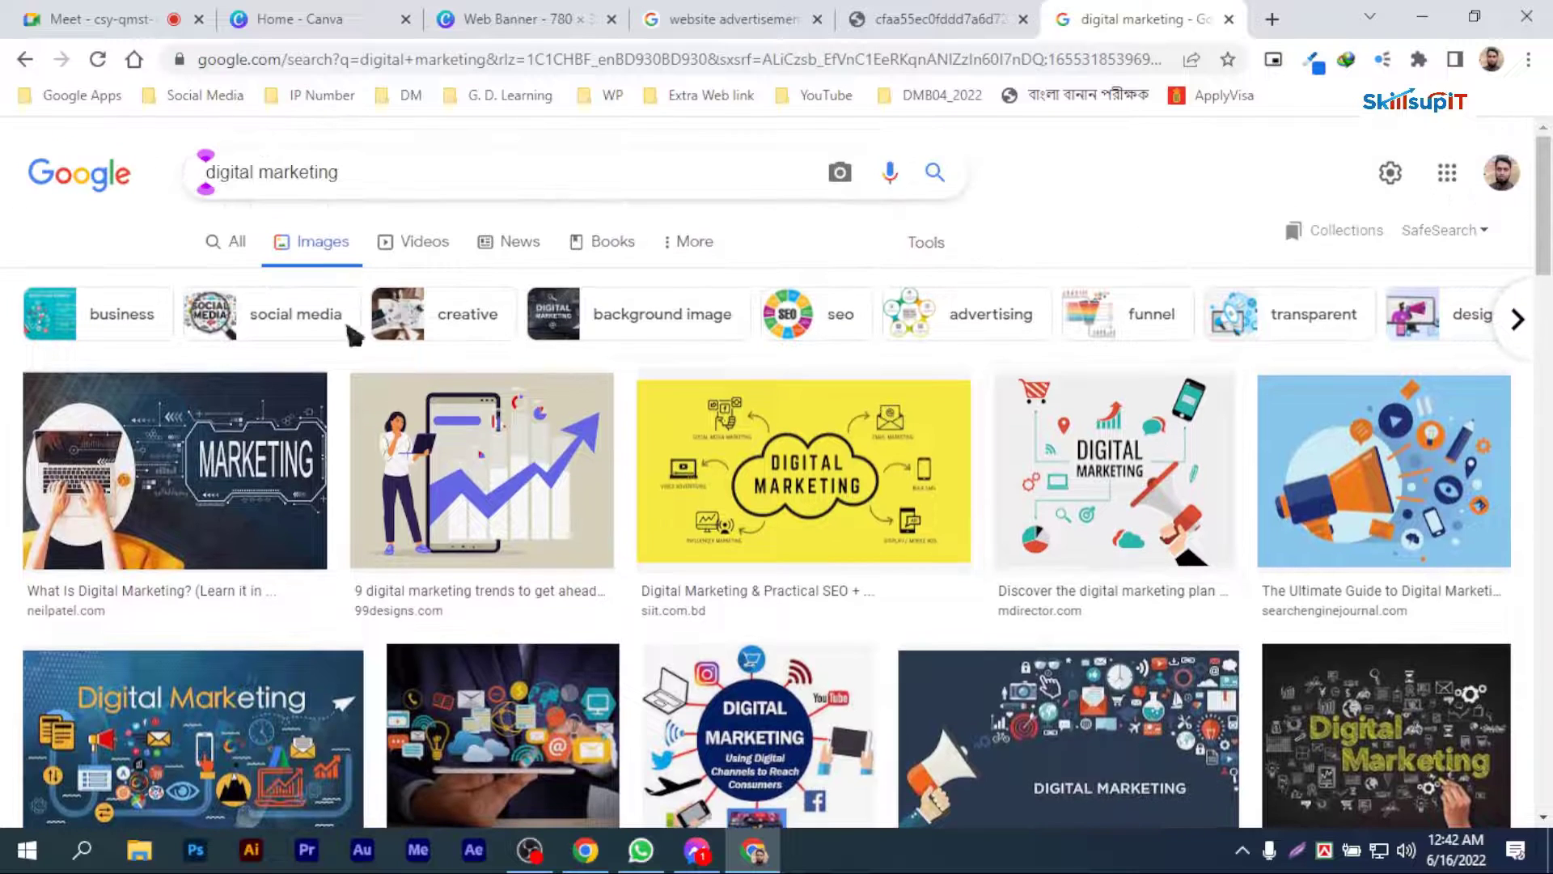
pyautogui.click(926, 242)
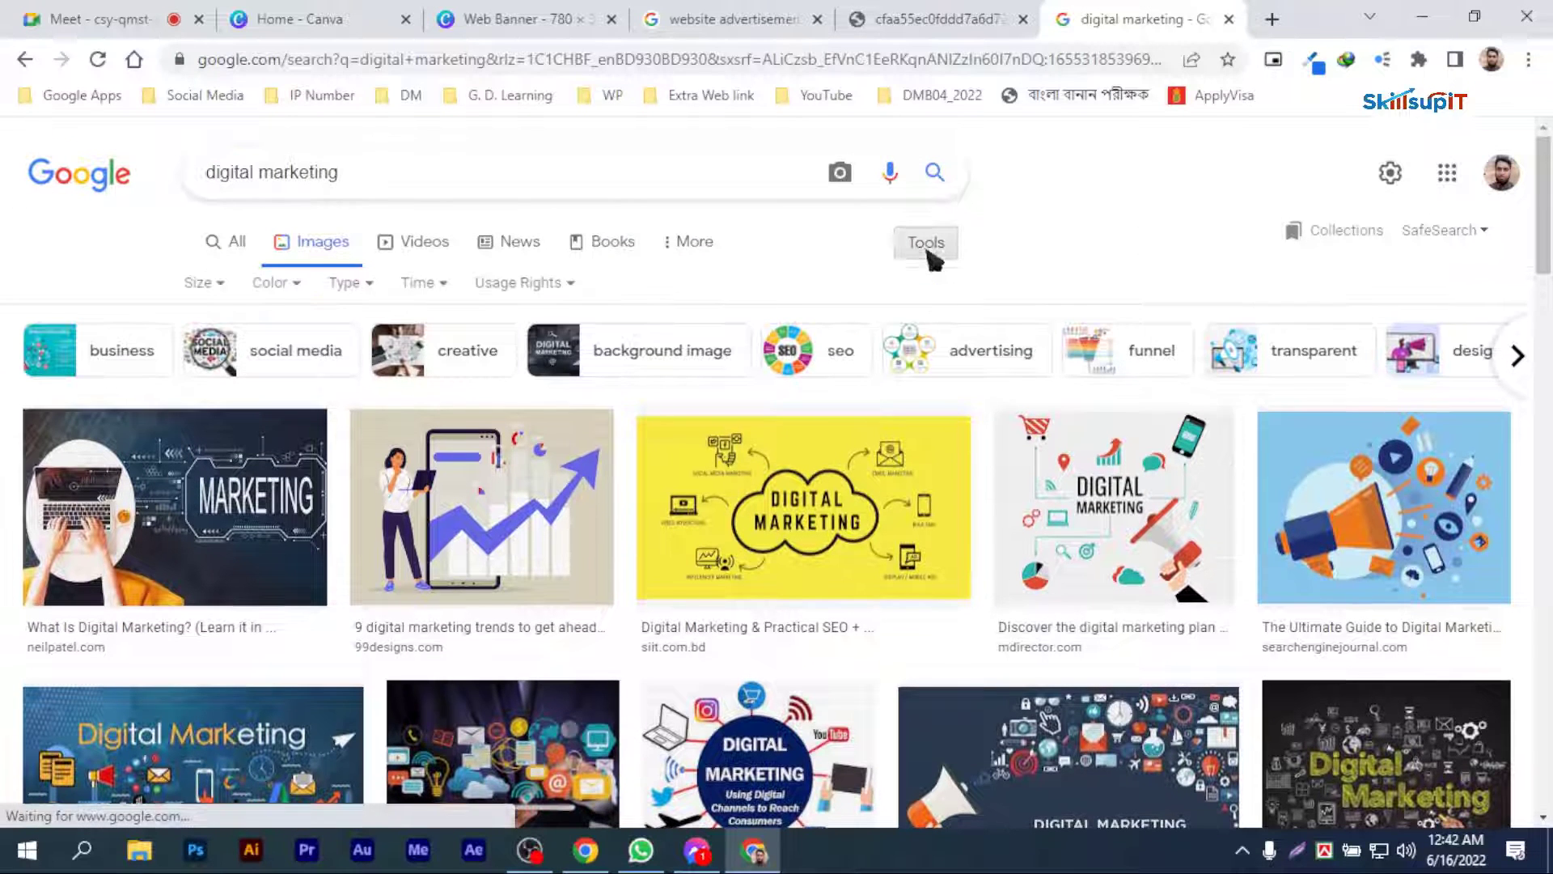
pyautogui.click(220, 283)
pyautogui.click(212, 358)
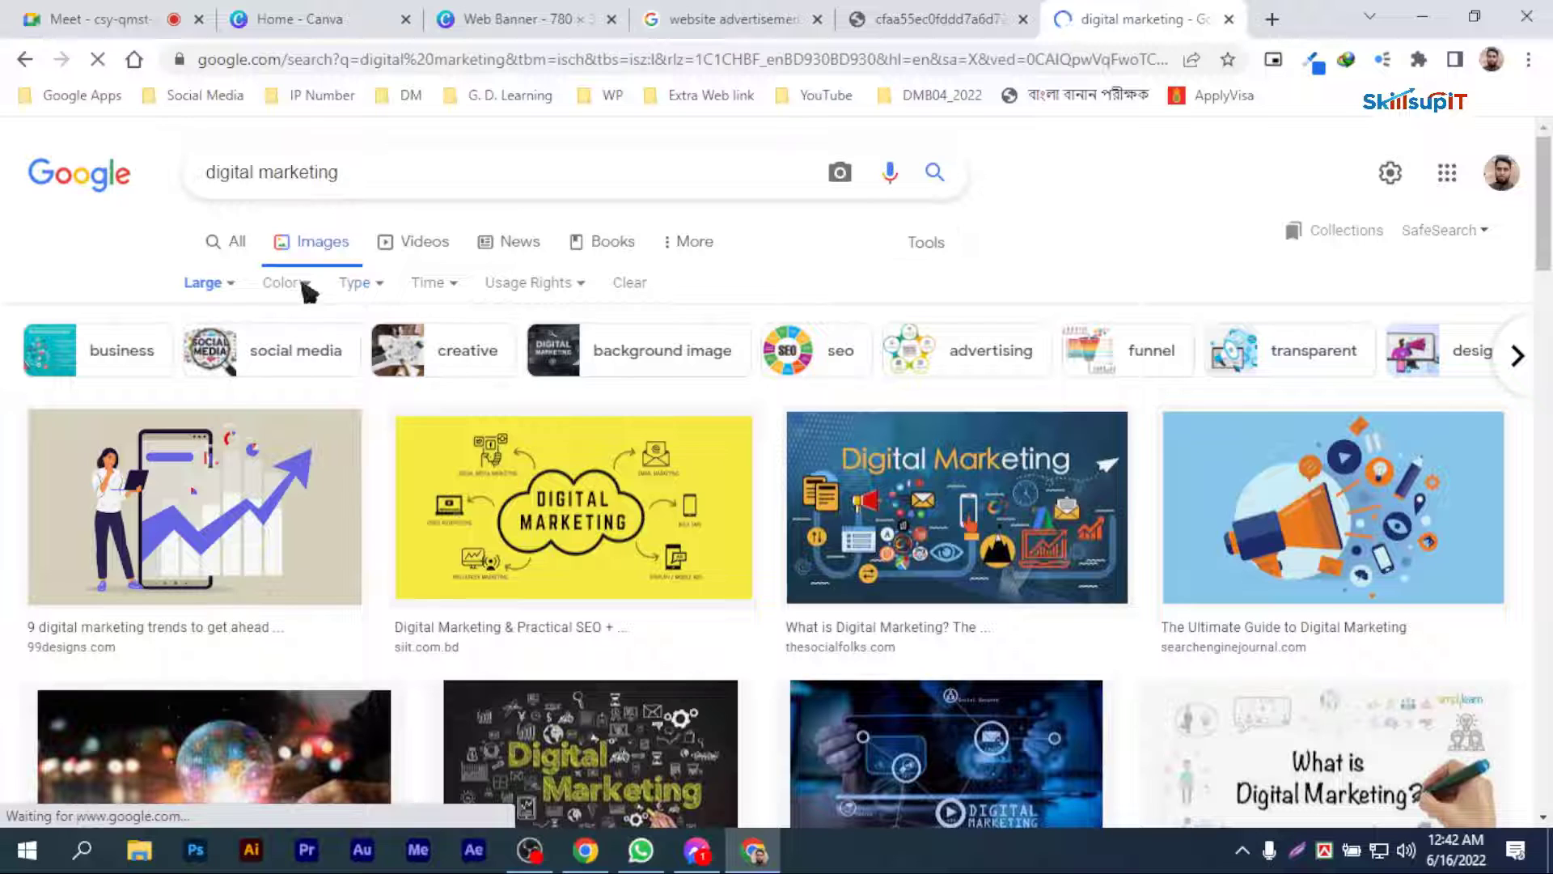
pyautogui.click(303, 285)
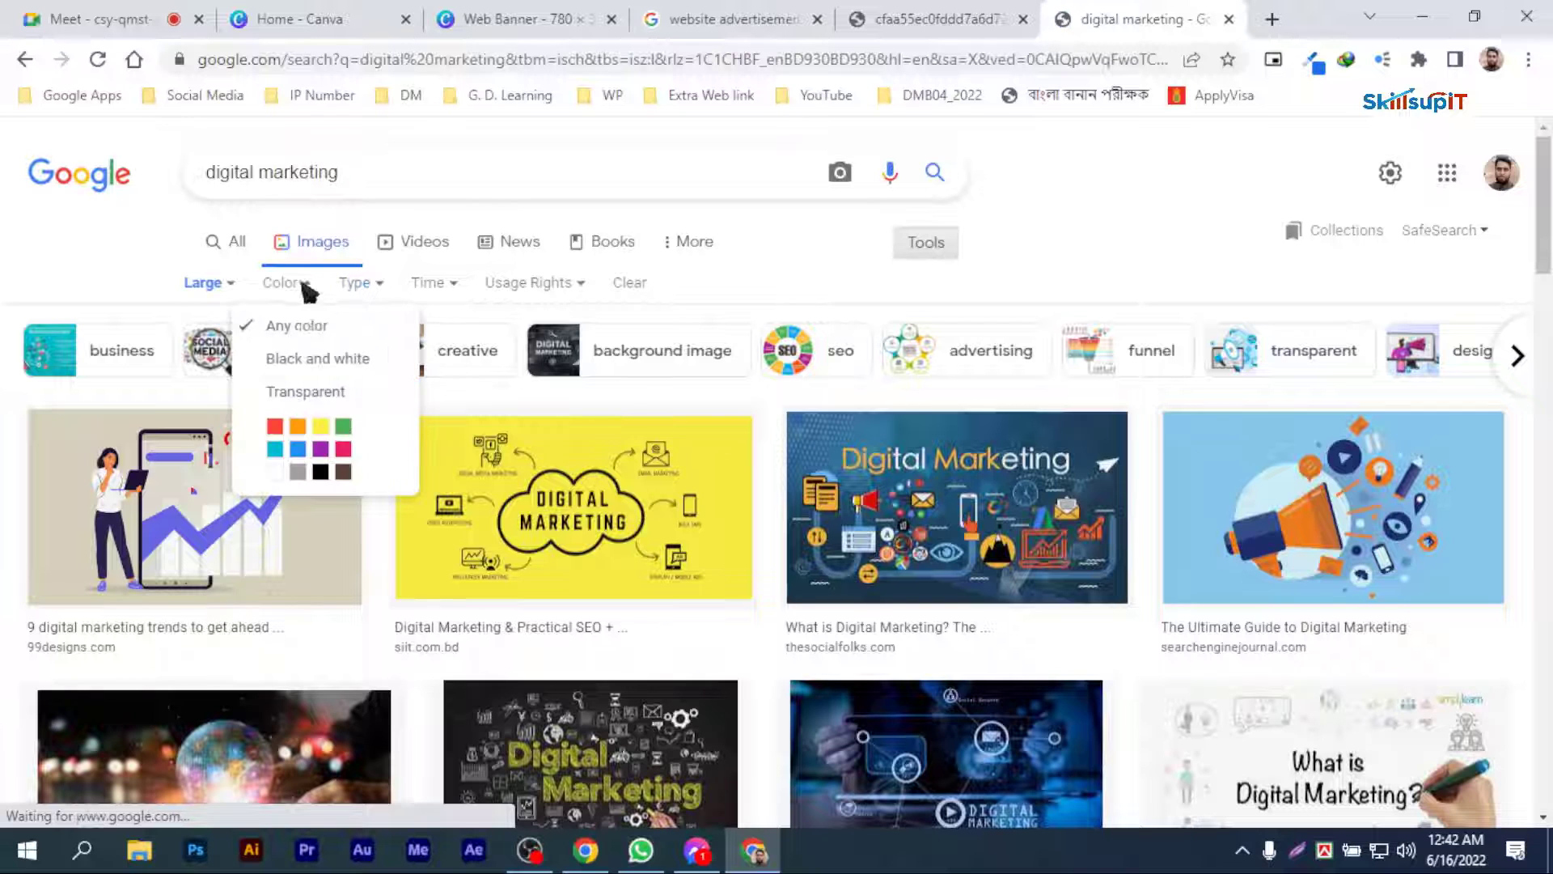
pyautogui.click(309, 382)
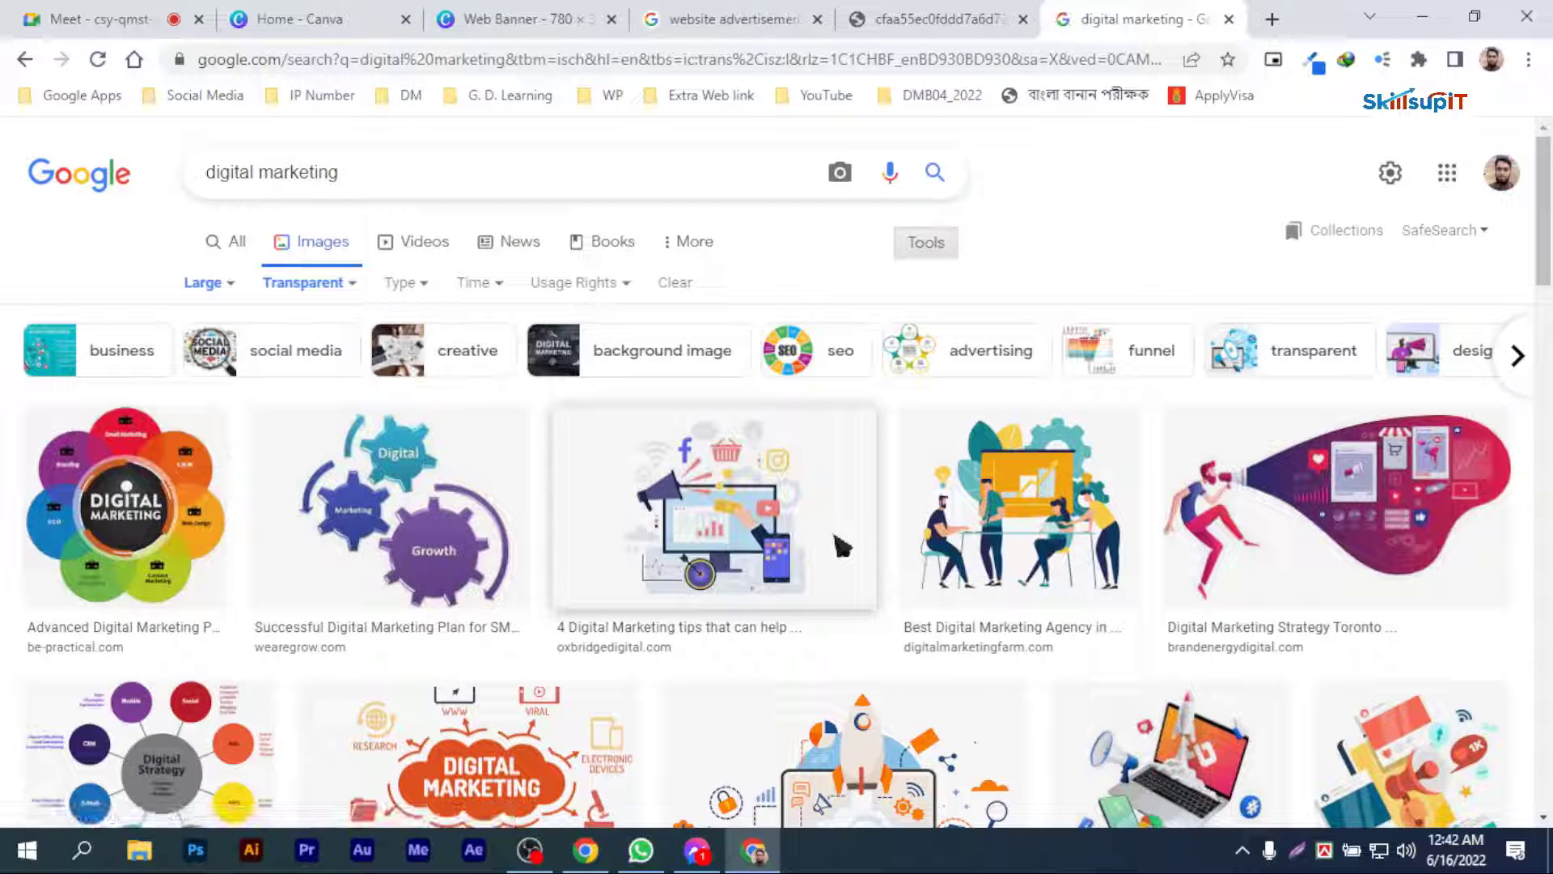
# Step: Find the muzawed.com illustration of a rocket launching from a laptop and open it at full size
pyautogui.scroll(-3, 361, 356)
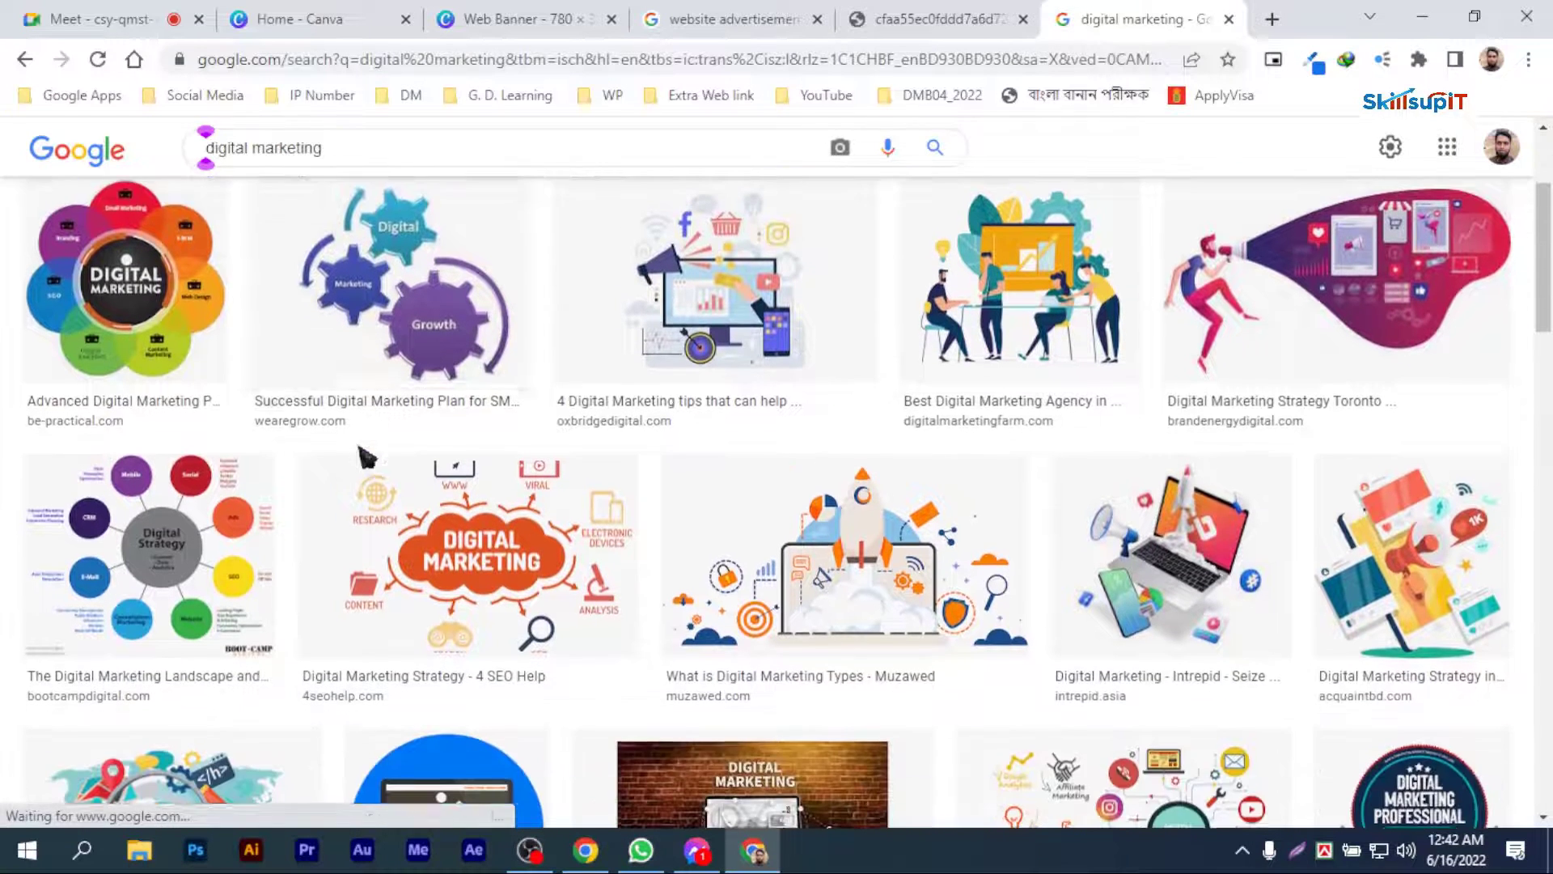
pyautogui.scroll(-3, 243, 436)
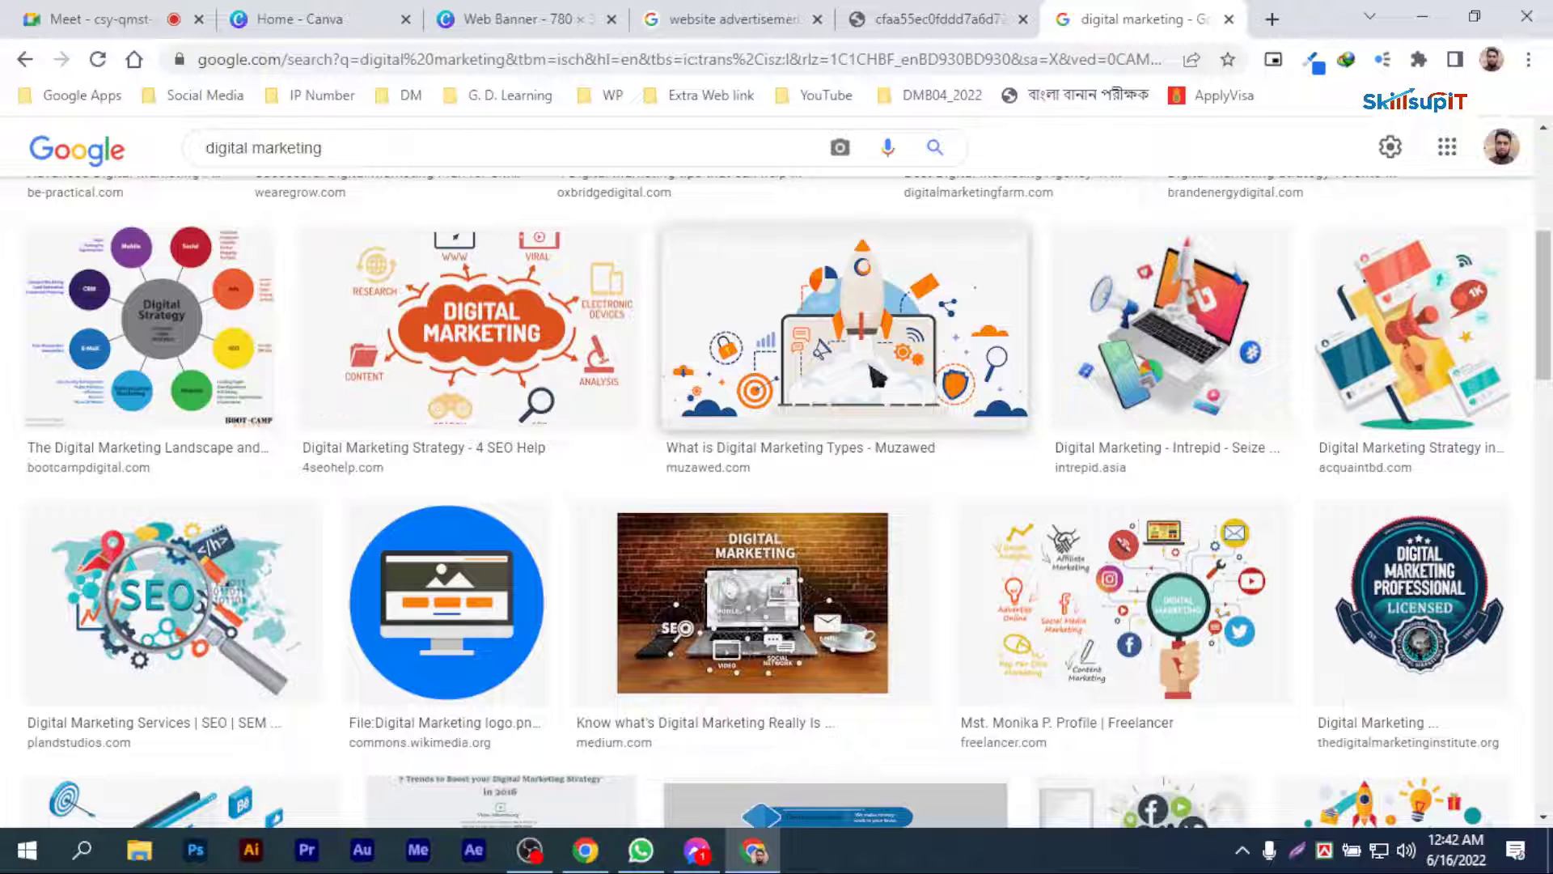
pyautogui.click(877, 377)
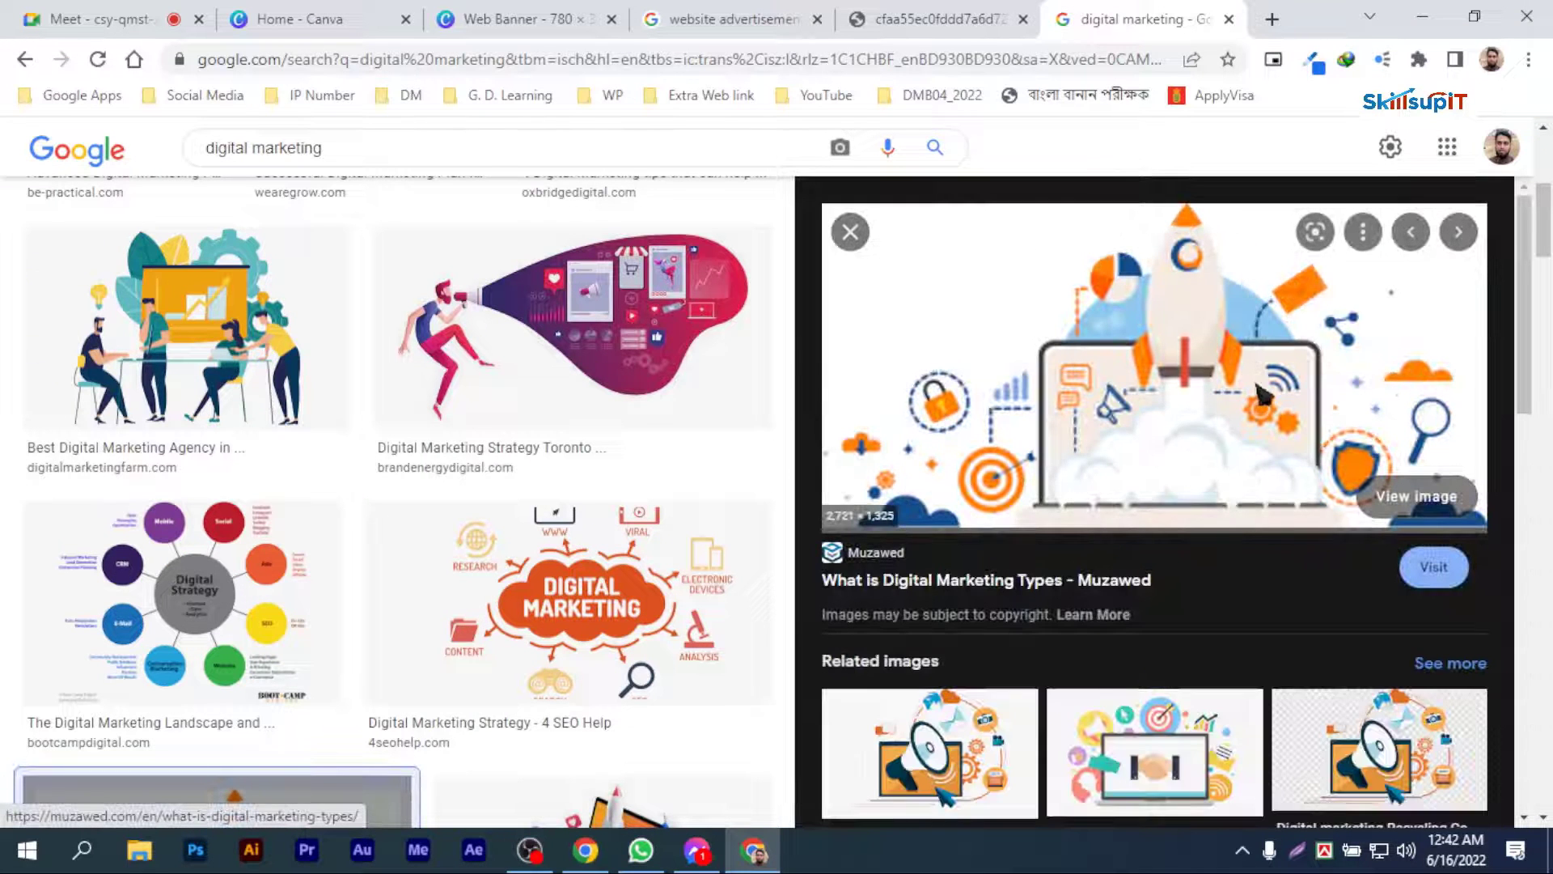
pyautogui.click(1416, 494)
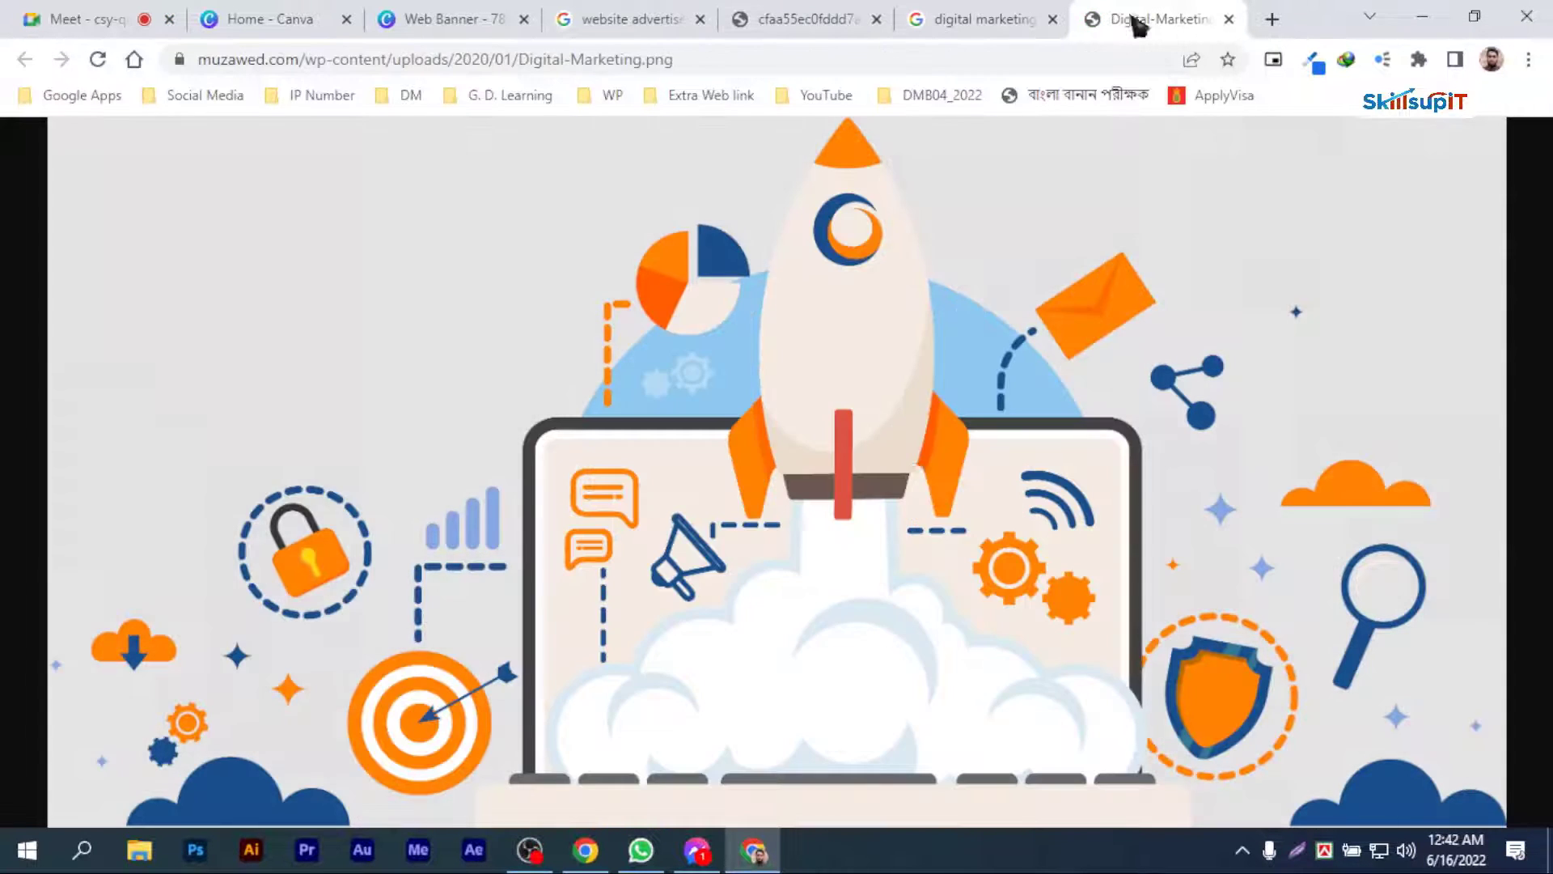
# Step: Save the rocket illustration as Digital-Marketing.png and upload the file to the Web Banner design in Canva
pyautogui.rightClick(916, 471)
pyautogui.click(1002, 516)
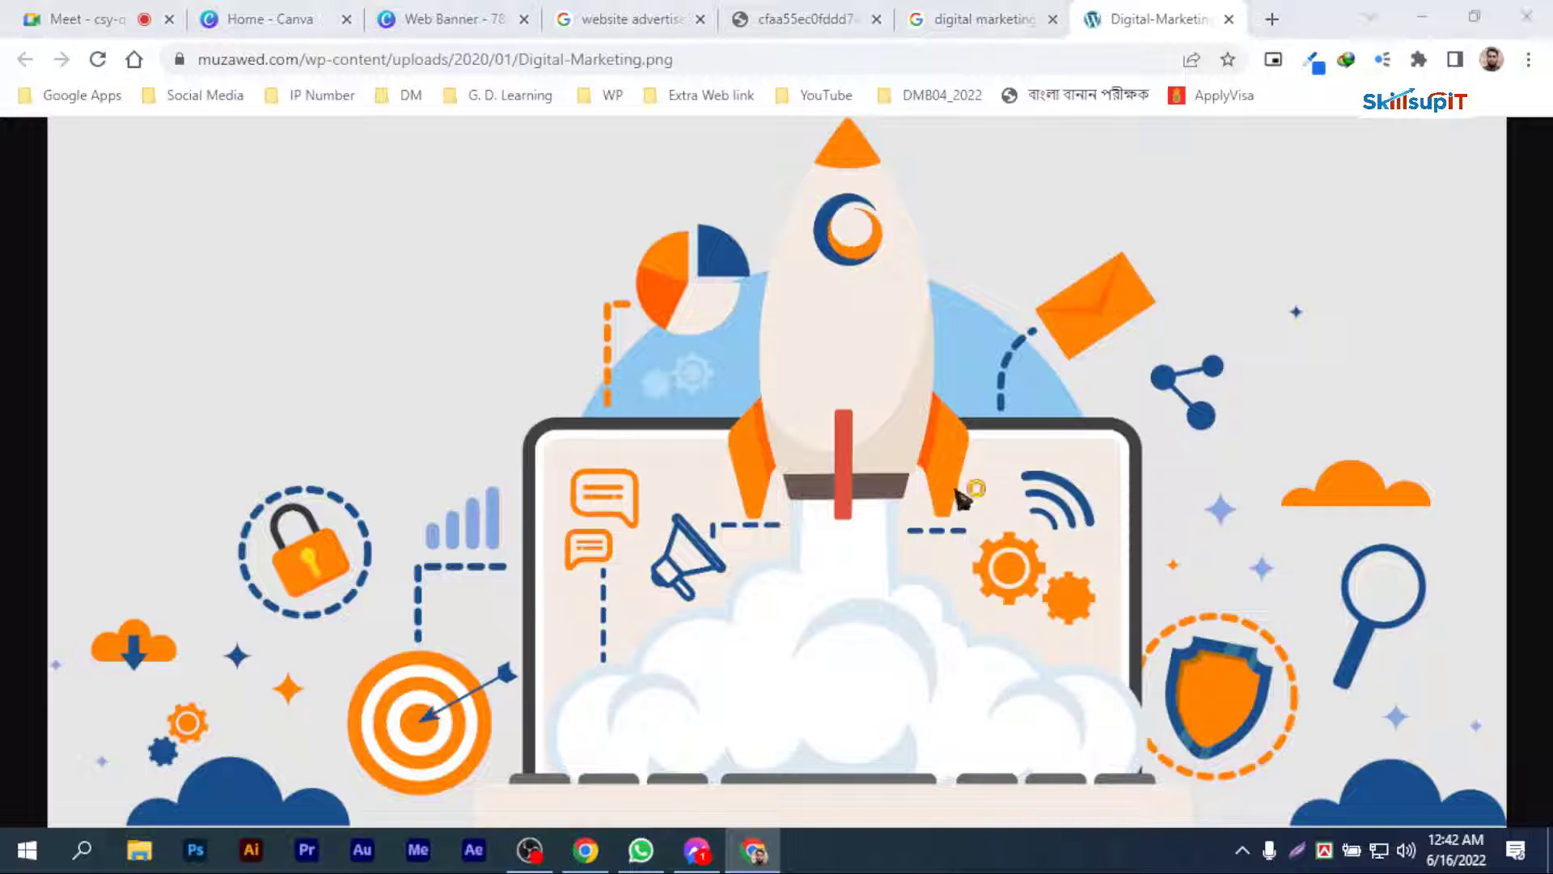
pyautogui.click(1024, 737)
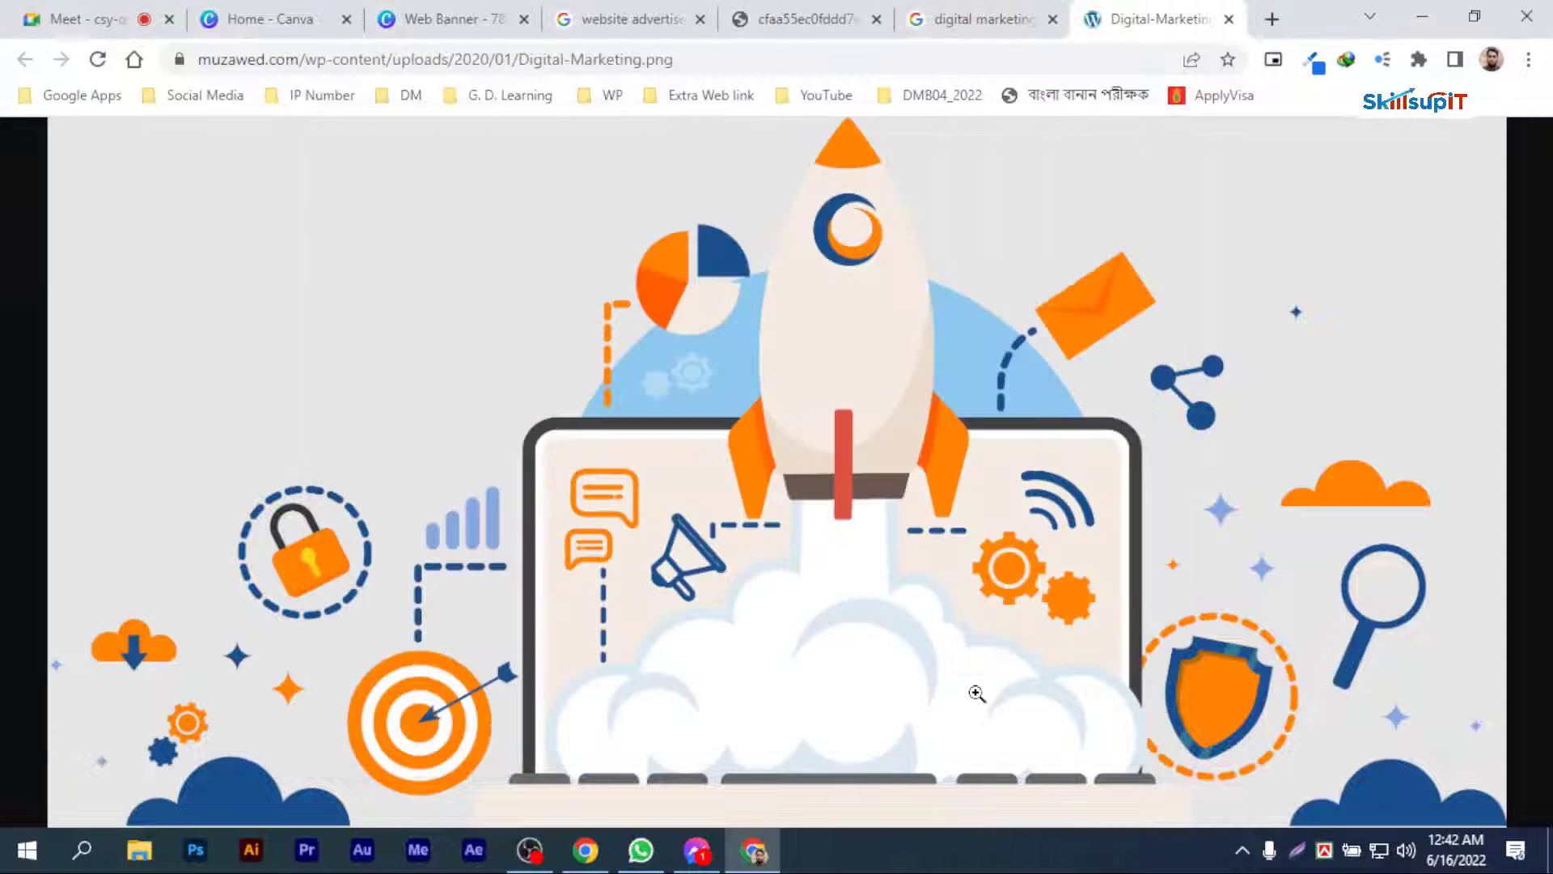
pyautogui.moveTo(120, 797); pyautogui.dragTo(225, 498)
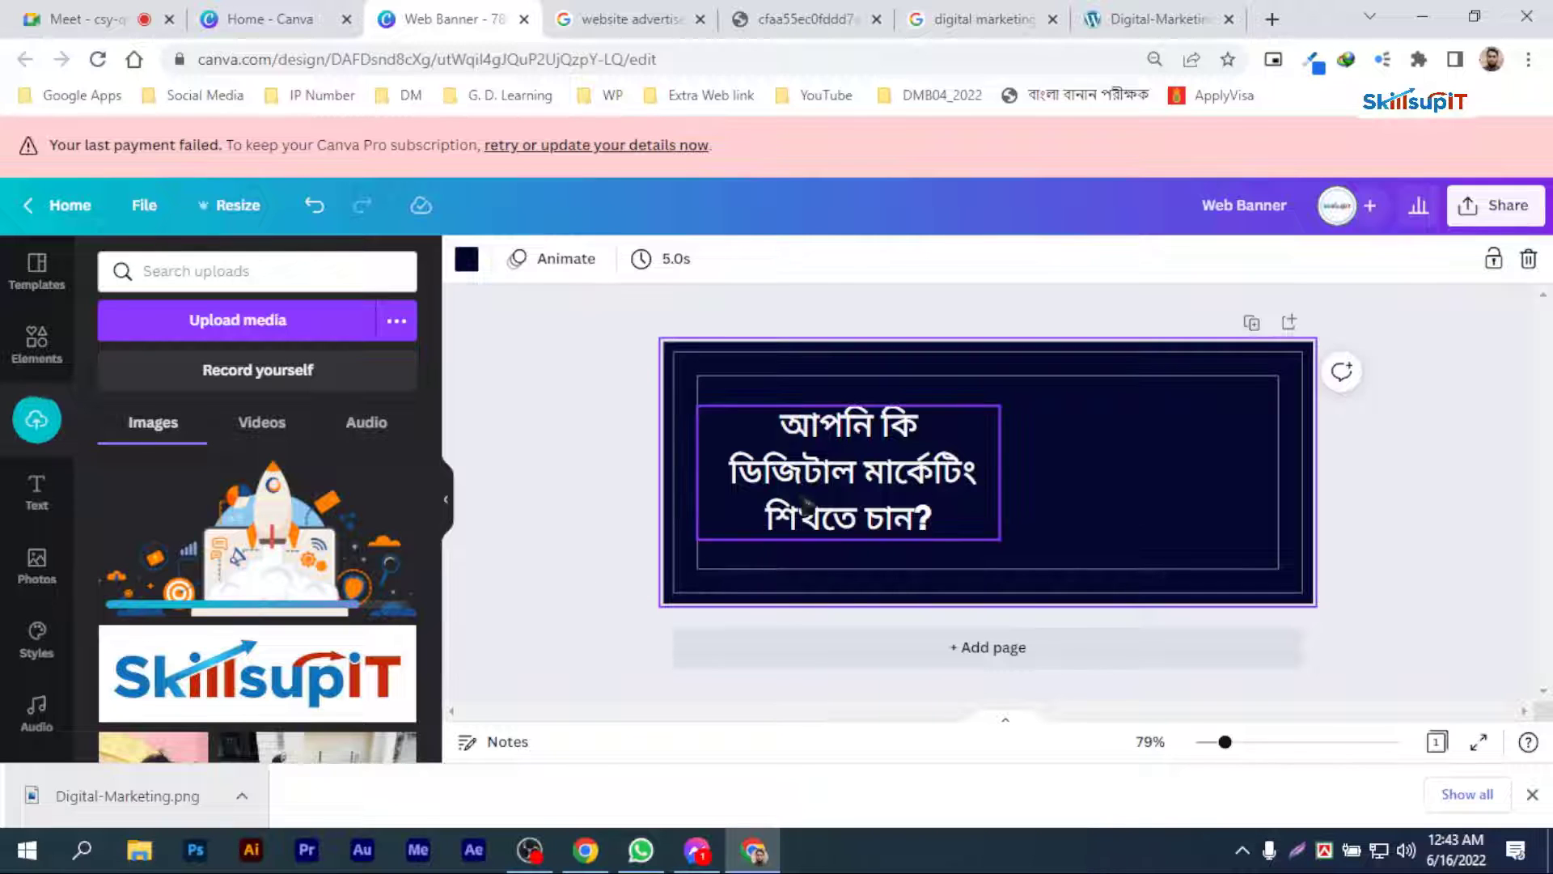
# Step: Scale the Bengali heading down to font size 22.9 and centre it vertically at the banner's left side
pyautogui.click(700, 411)
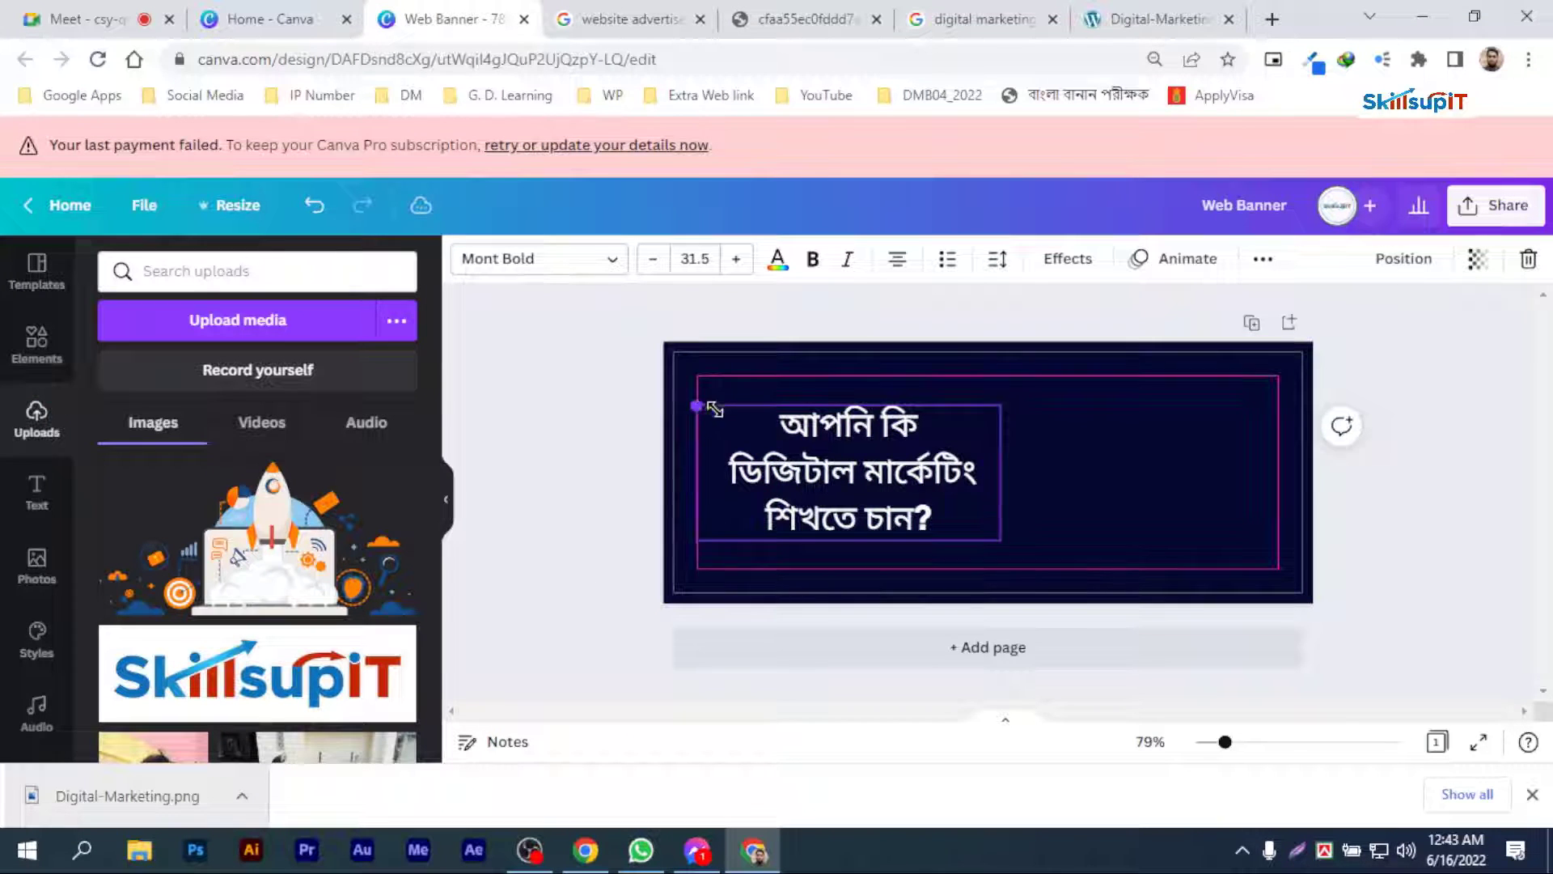
pyautogui.moveTo(714, 409); pyautogui.dragTo(793, 449)
pyautogui.moveTo(905, 497); pyautogui.dragTo(823, 473)
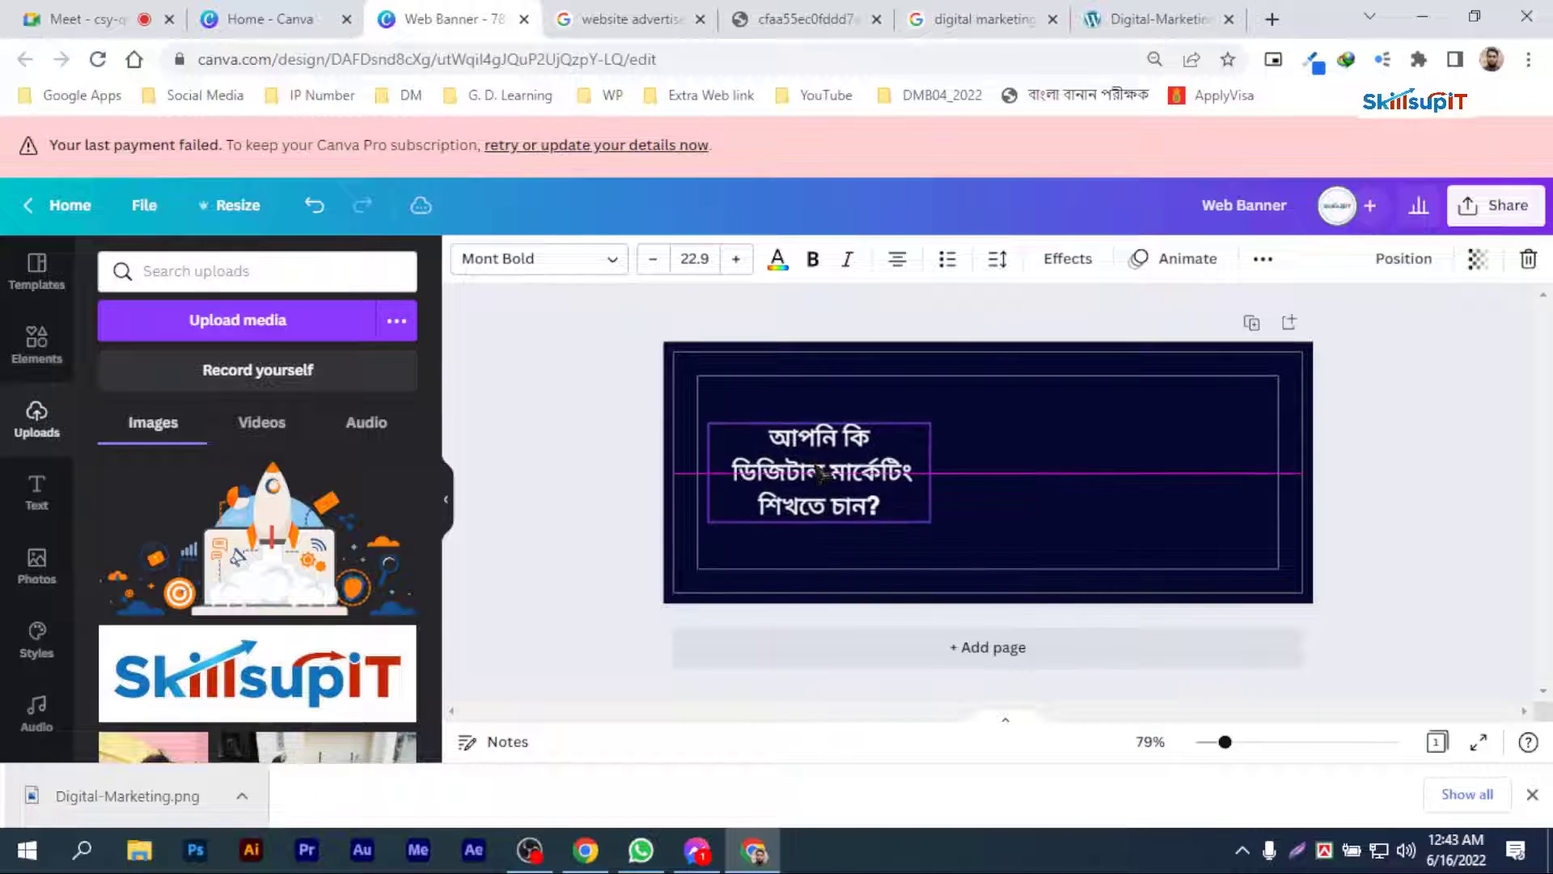
# Step: Add the SkillsupIT logo to the banner, shrink it and place it above the Bengali heading, with the heading shifted slightly down
pyautogui.click(260, 704)
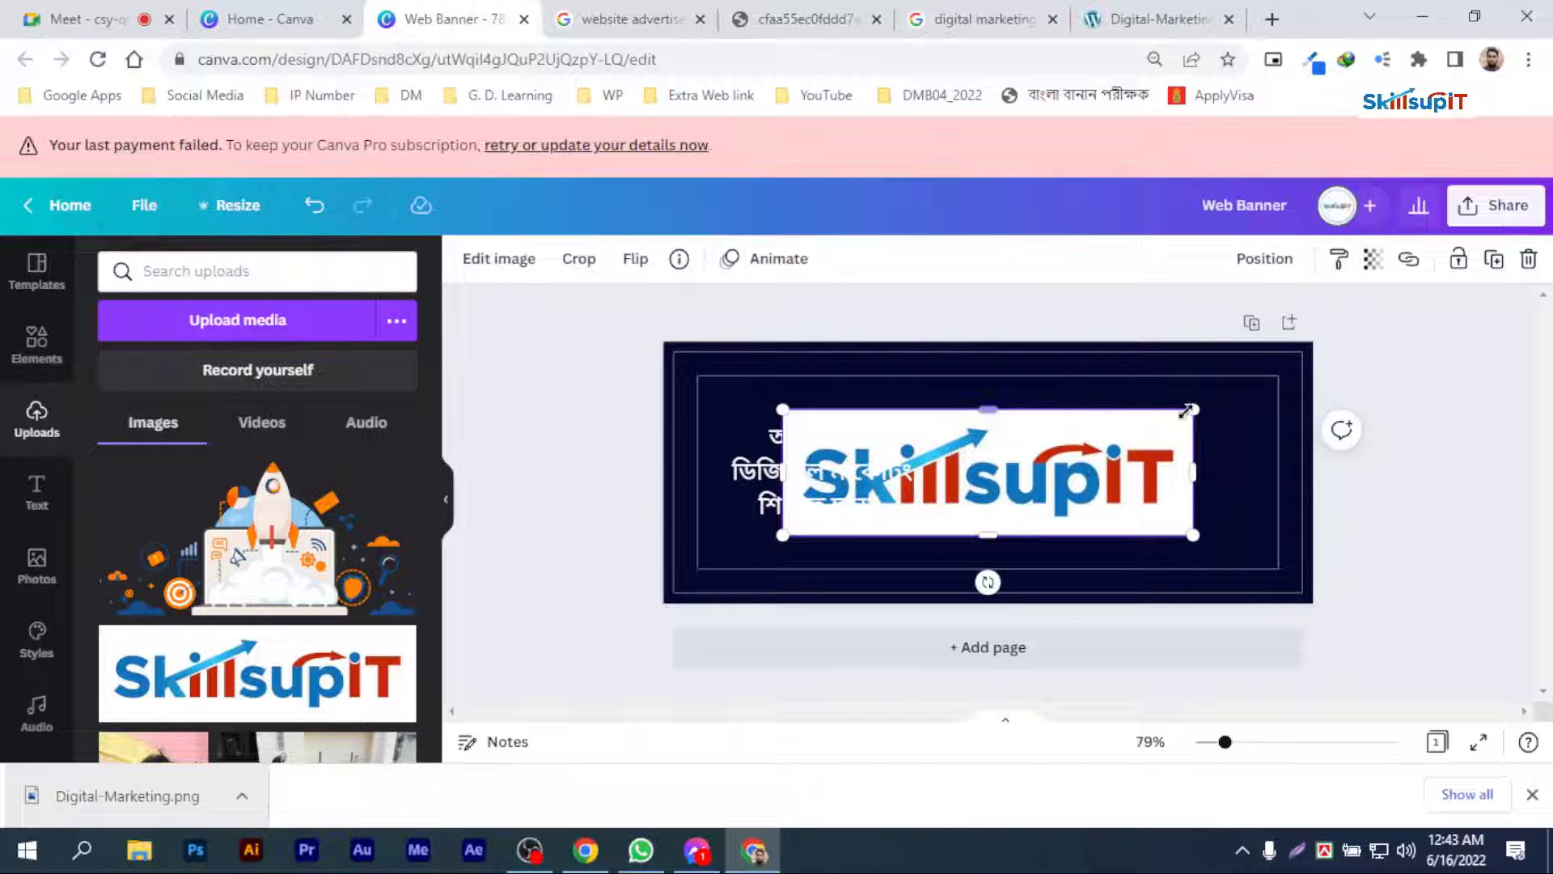
pyautogui.moveTo(1105, 448); pyautogui.dragTo(891, 424)
pyautogui.click(813, 433)
# Step: Add the rocket illustration to the banner, place it beside the heading on the empty right half and enlarge it slightly
pyautogui.click(260, 538)
pyautogui.moveTo(1042, 524); pyautogui.dragTo(1133, 502)
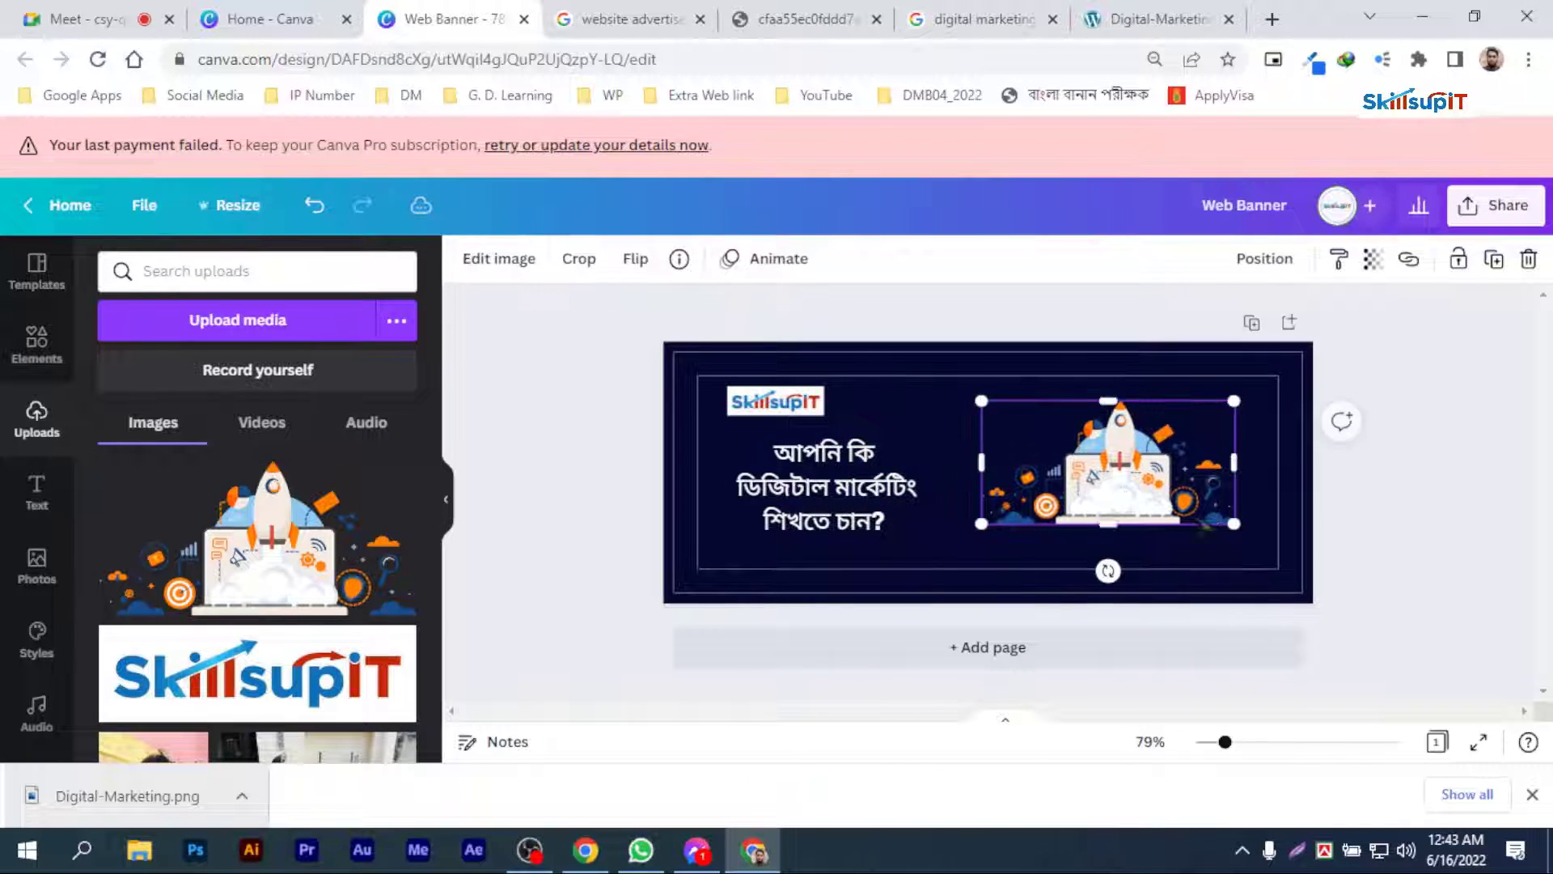
pyautogui.moveTo(1241, 533); pyautogui.dragTo(1251, 537)
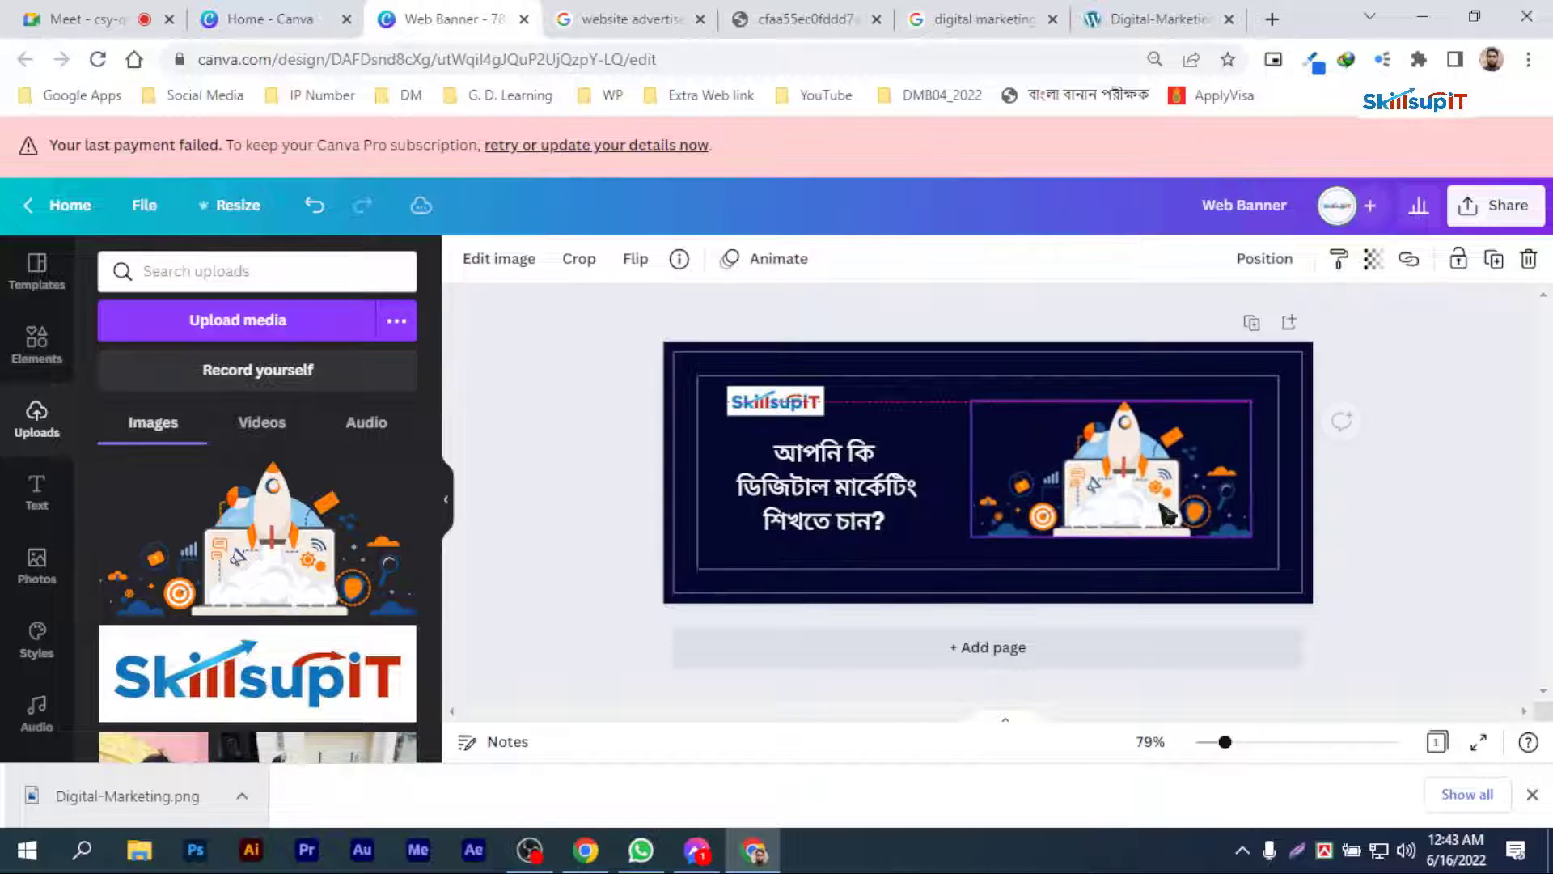
pyautogui.click(924, 416)
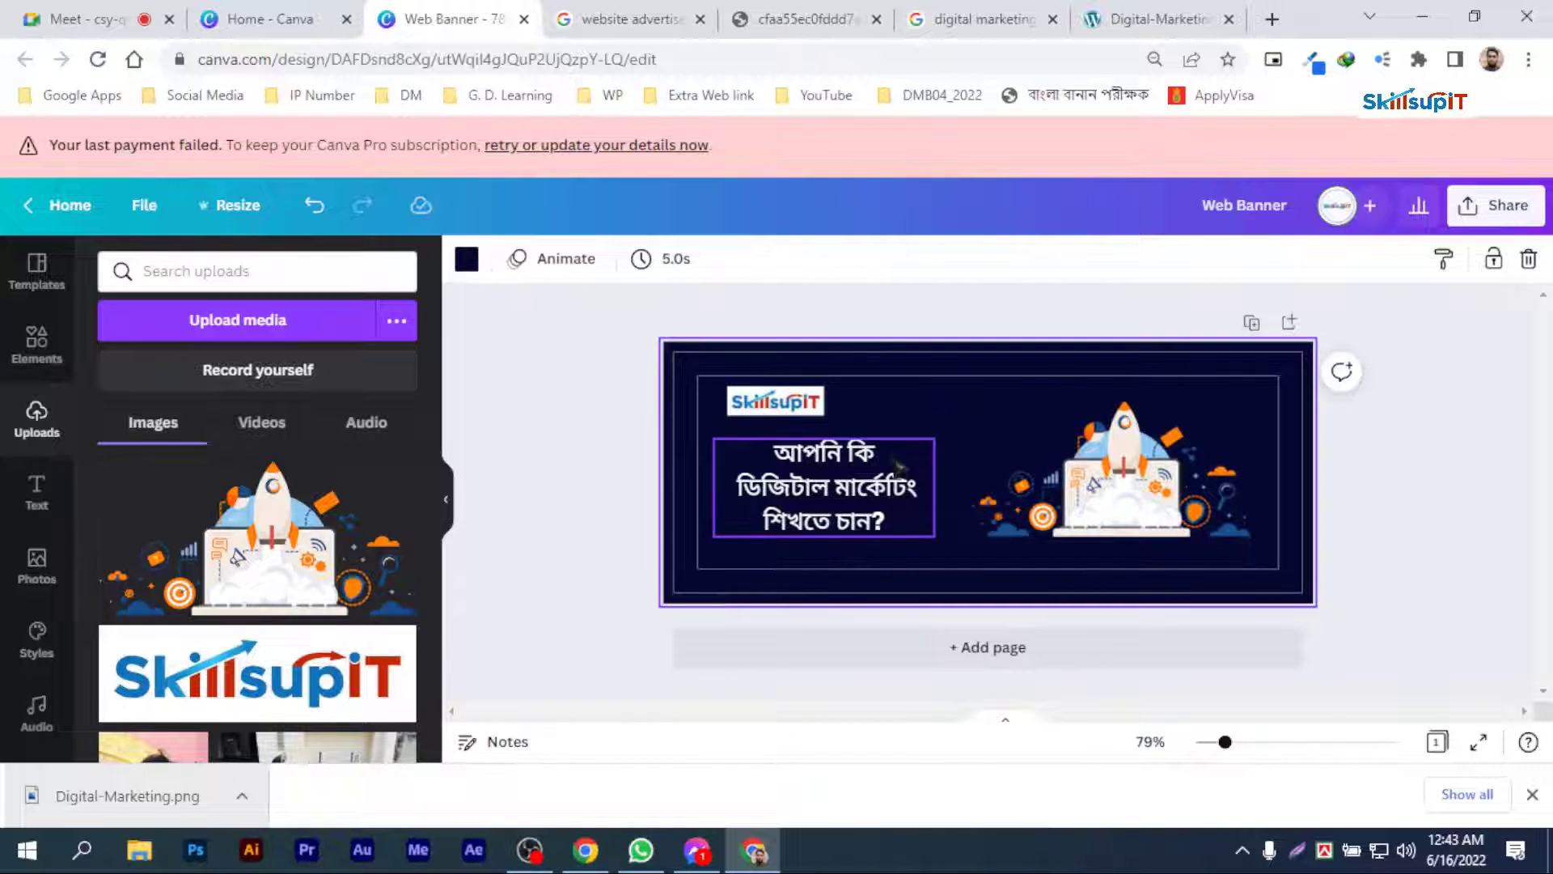
# Step: Duplicate the banner page, replace the copy's heading with "আপনি কি চান সঠিক স্কীল অর্জন করে নিজেকে পরিবর্তন করতে?" and adjust its text box inside the margin
pyautogui.click(1253, 324)
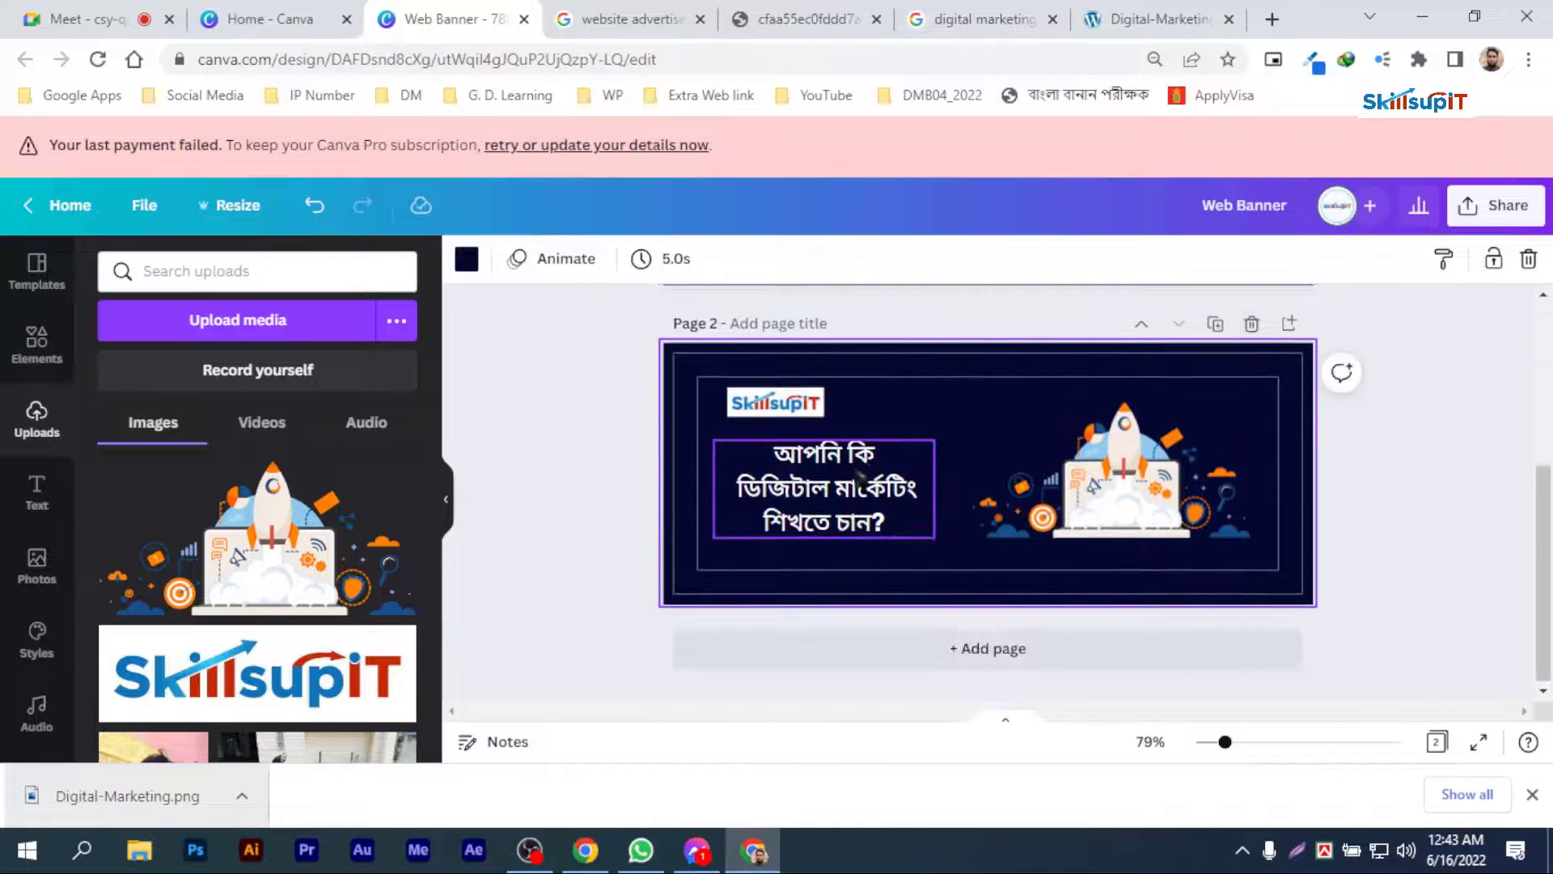
pyautogui.click(850, 486)
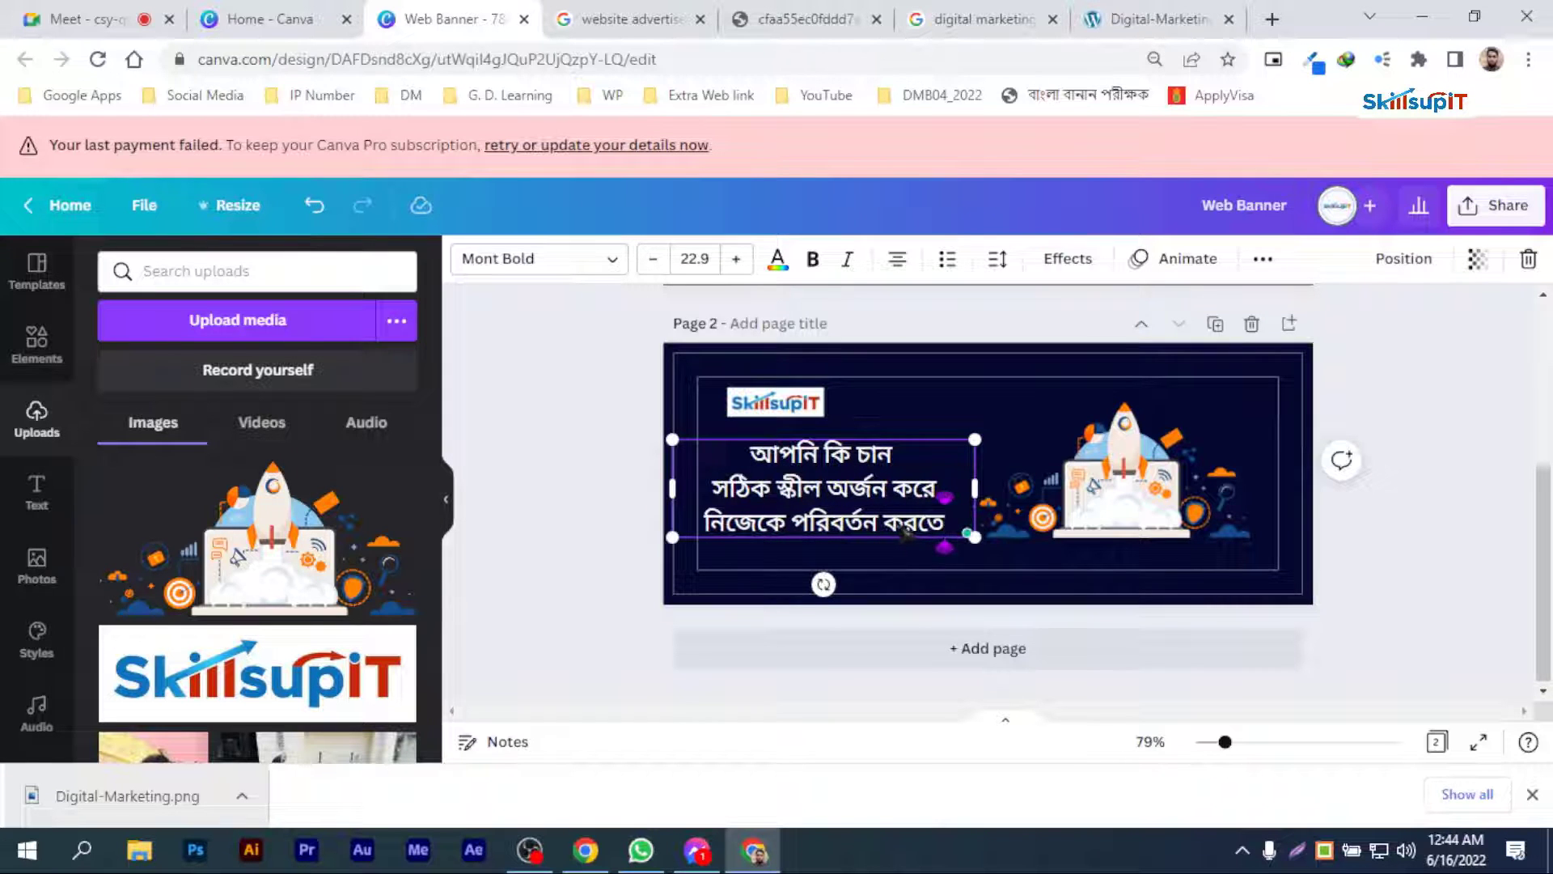
pyautogui.write('?')
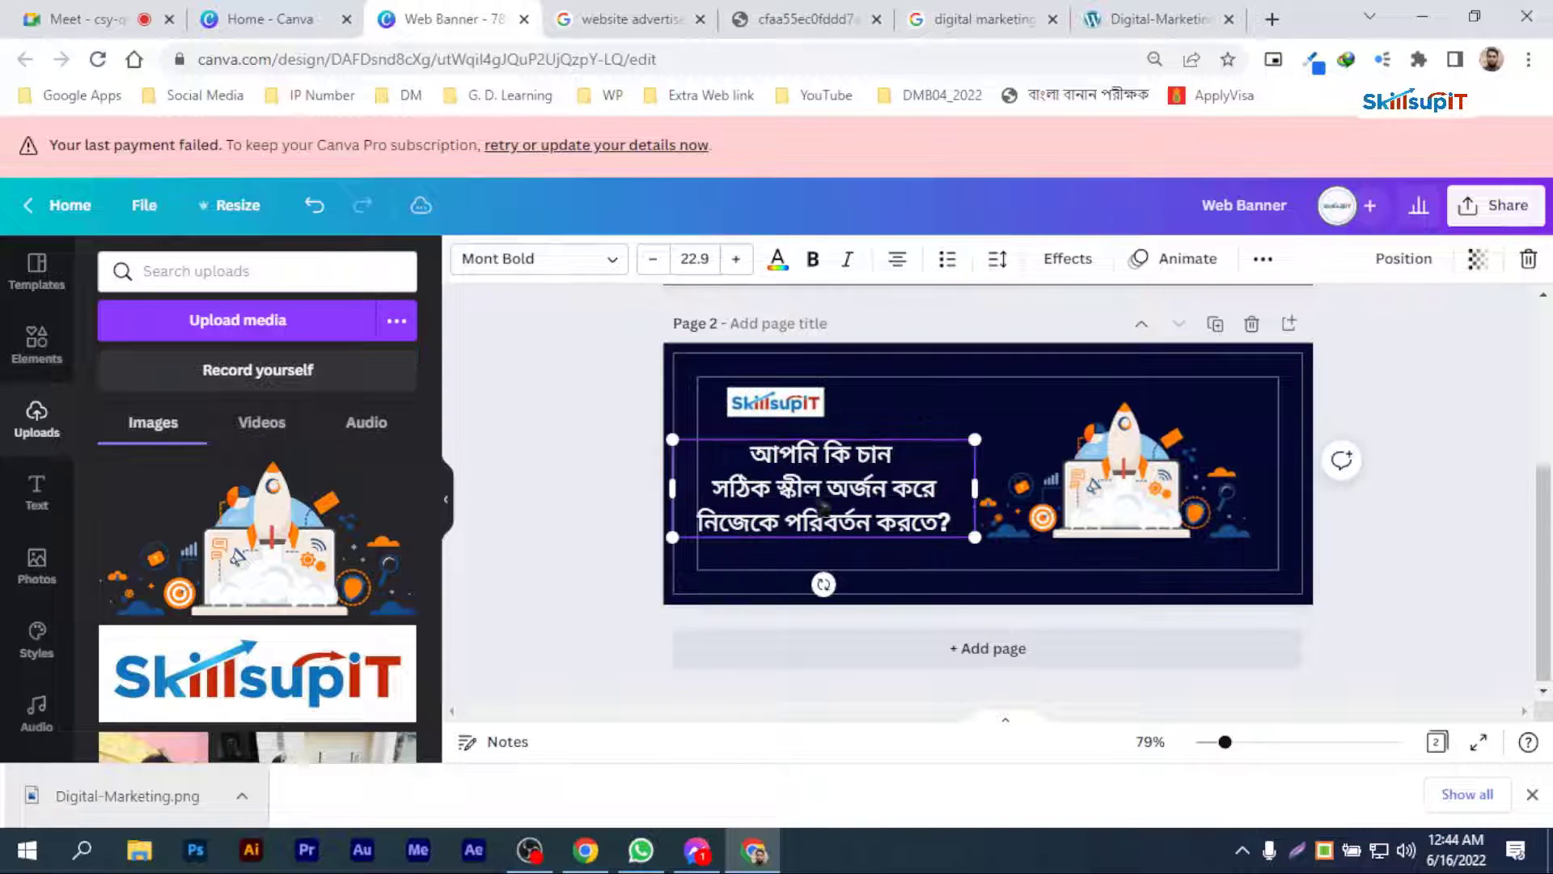
pyautogui.moveTo(673, 490); pyautogui.dragTo(709, 490)
# Step: Delete the rocket illustration from page 2
pyautogui.click(1080, 506)
pyautogui.moveTo(1080, 506); pyautogui.dragTo(1098, 510)
pyautogui.press('Delete')
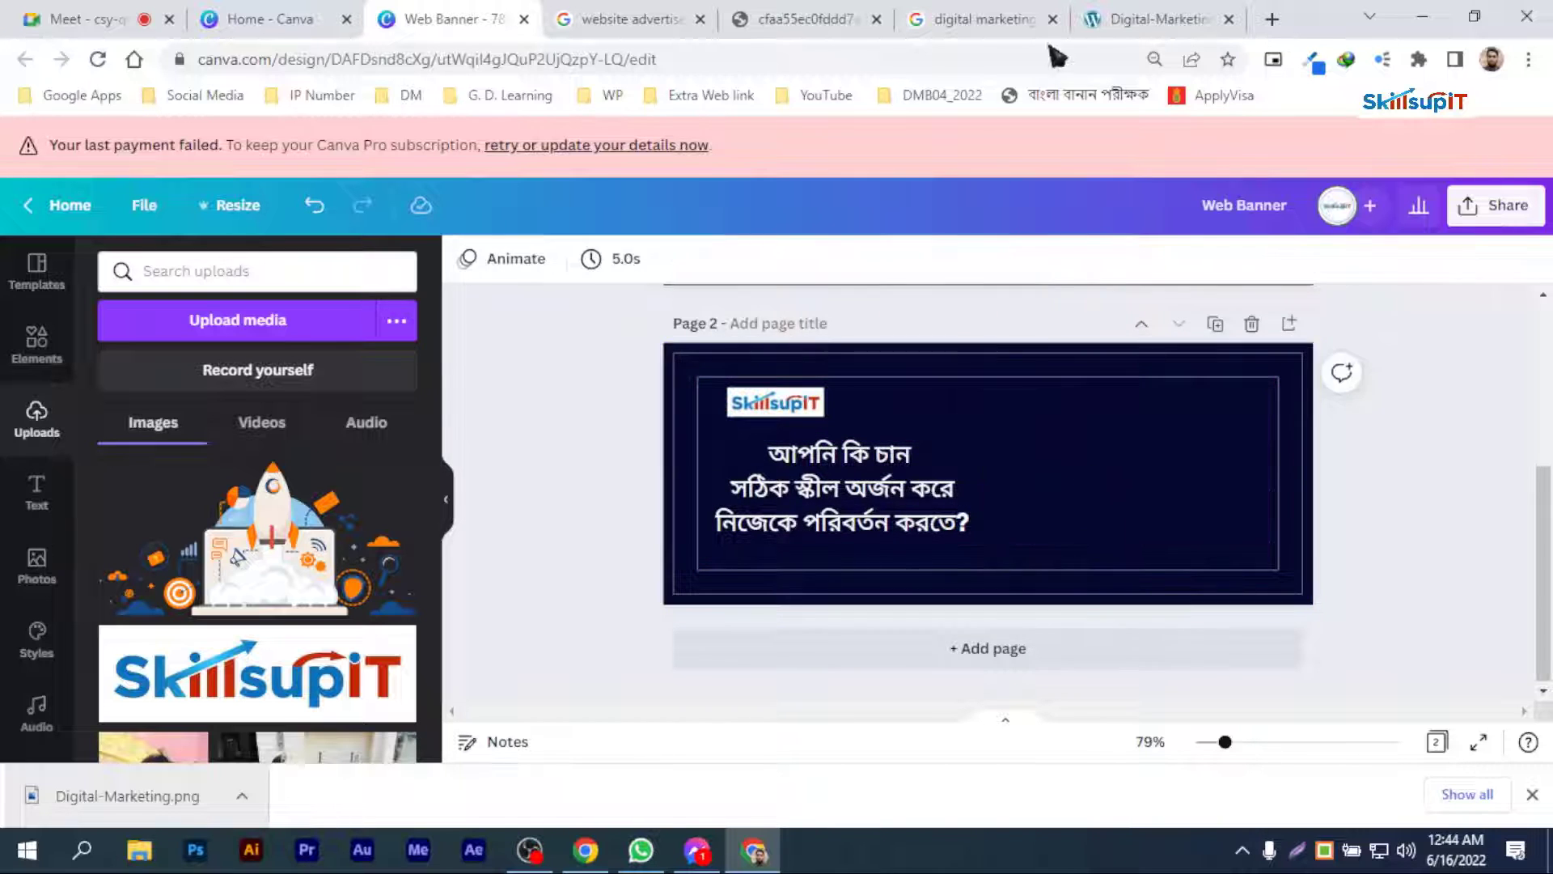
# Step: Search Google Images for "successful" and look through the transparent results for a suitable illustration
pyautogui.click(1148, 19)
pyautogui.click(983, 19)
pyautogui.scroll(5, 301, 267)
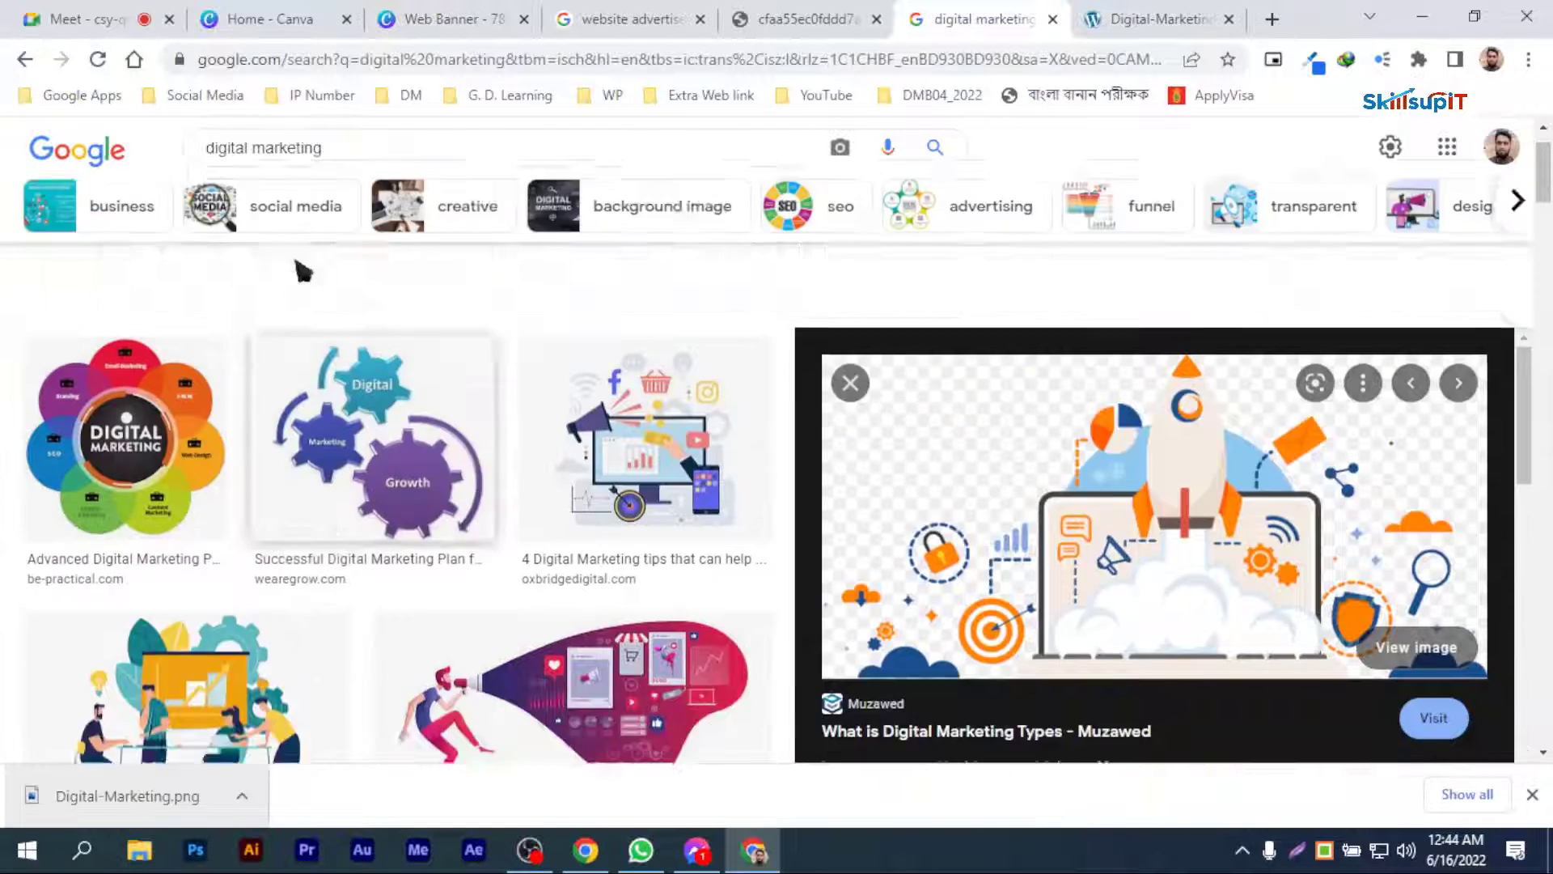
pyautogui.moveTo(356, 172); pyautogui.dragTo(137, 180)
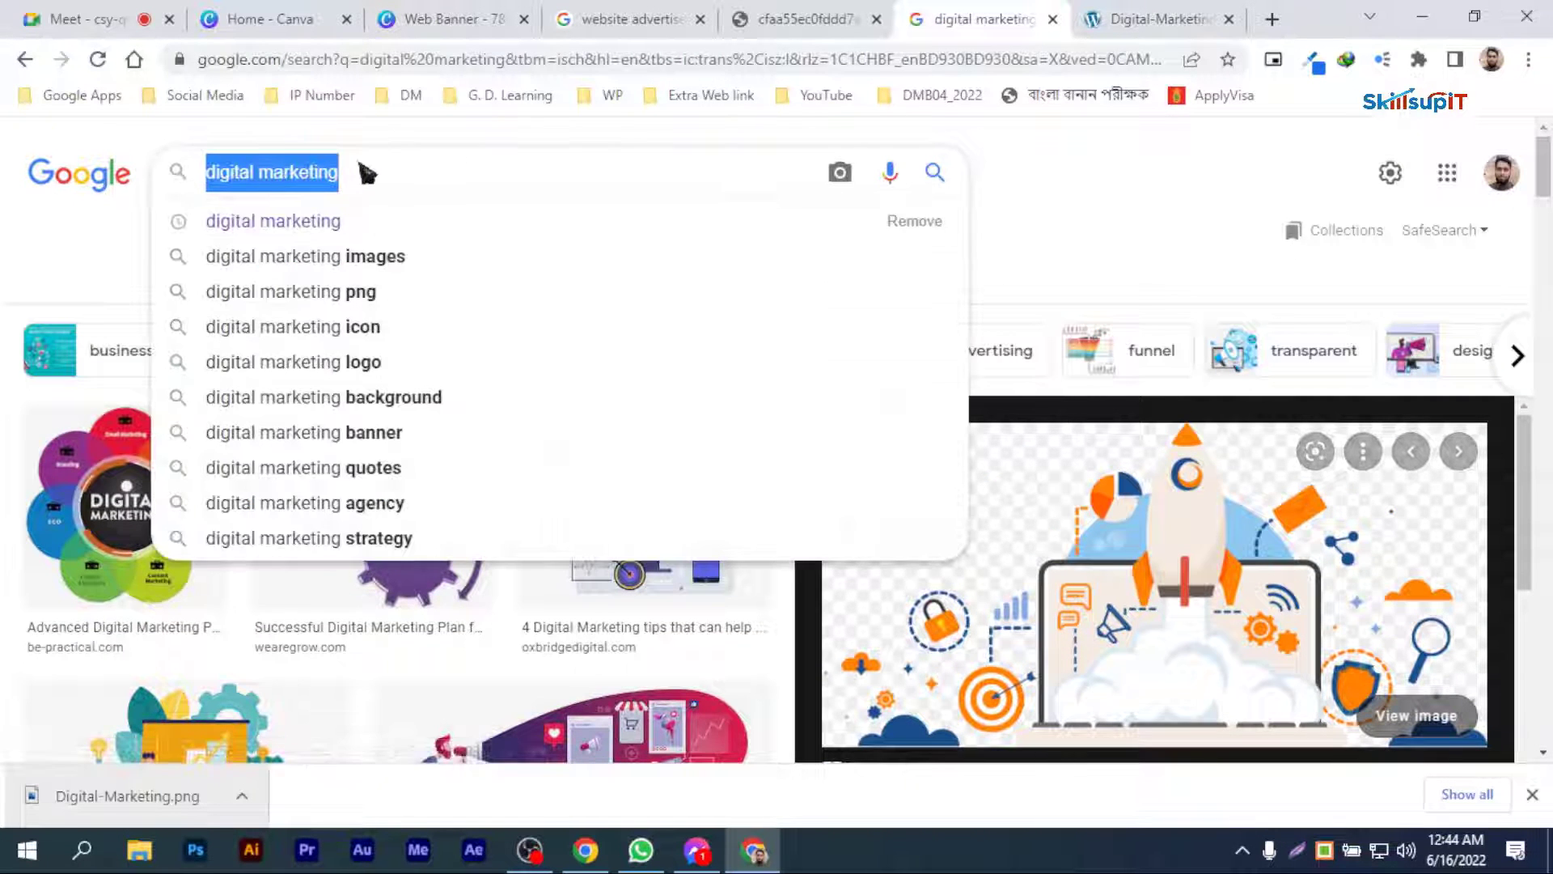
pyautogui.write('s')
pyautogui.press('BackSpace')
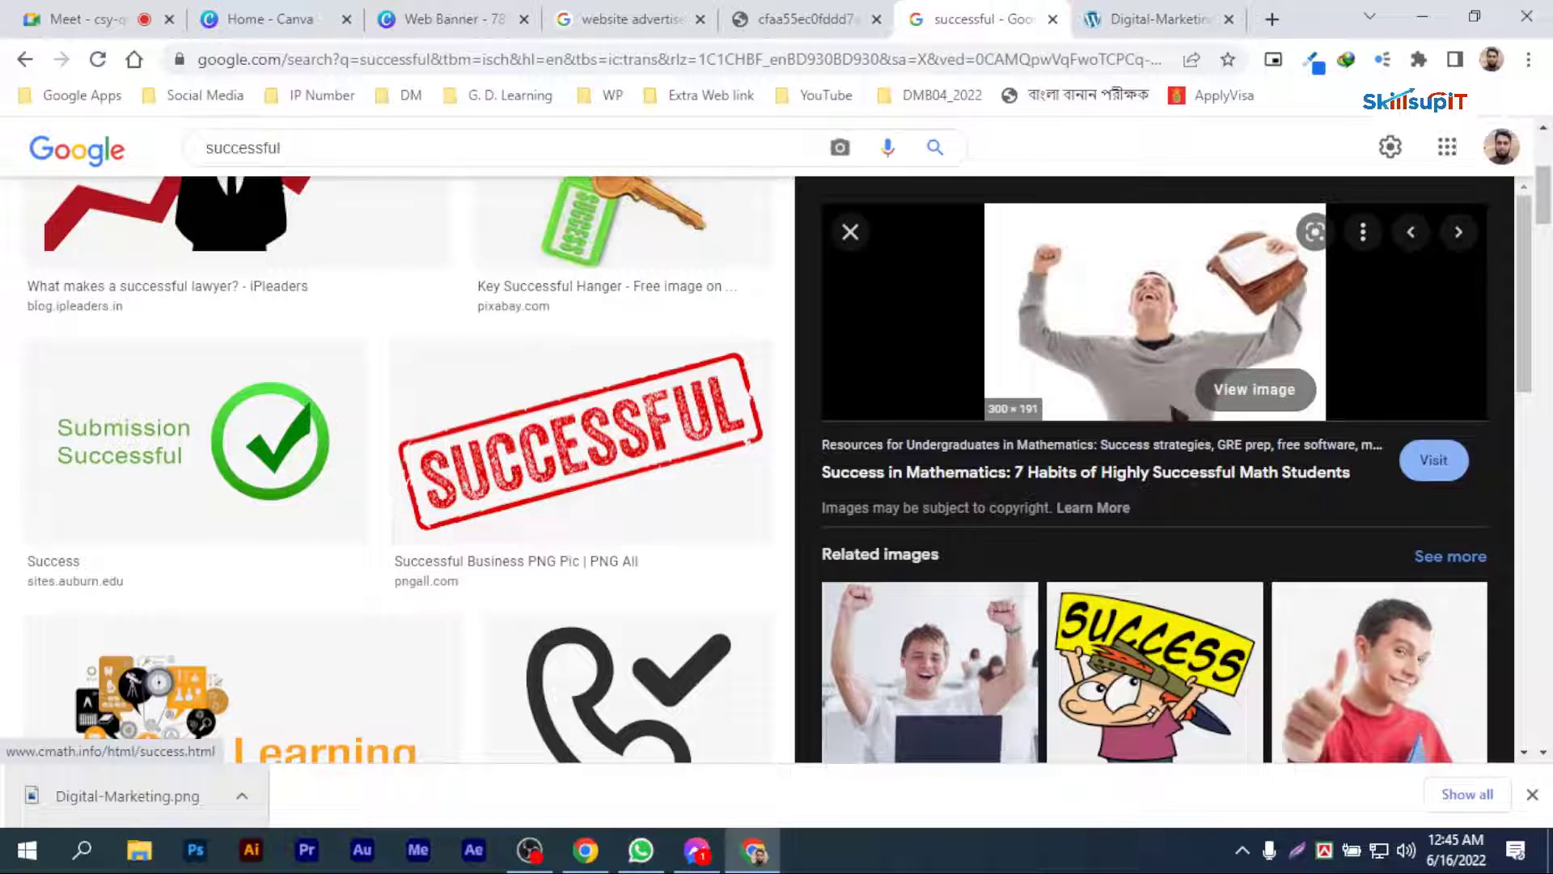
pyautogui.scroll(-7, 1189, 490)
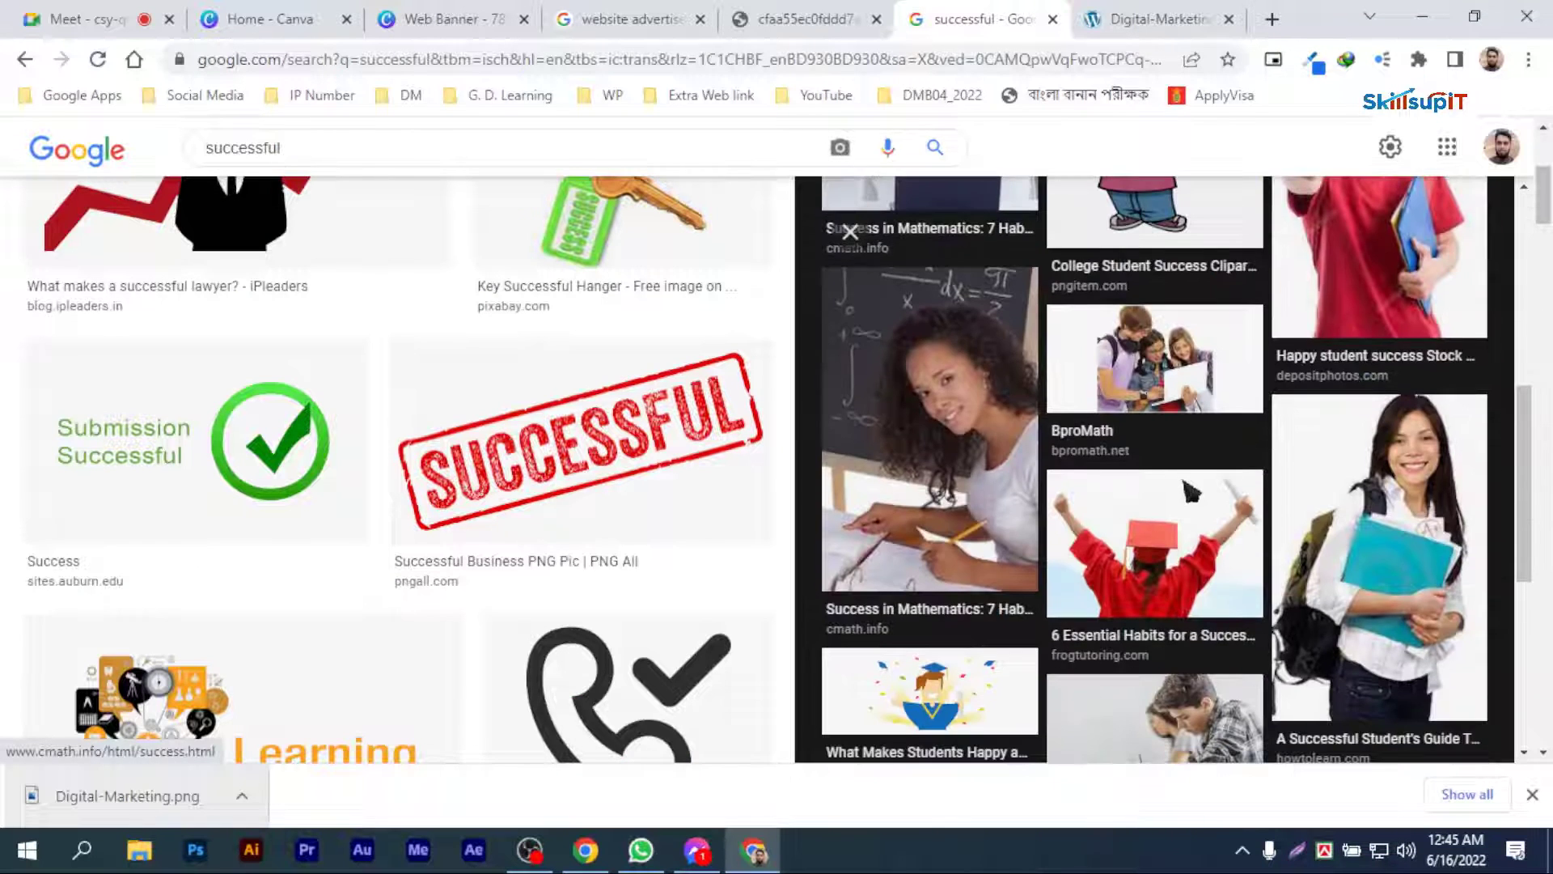
pyautogui.scroll(4, 485, 486)
pyautogui.scroll(-3, 462, 525)
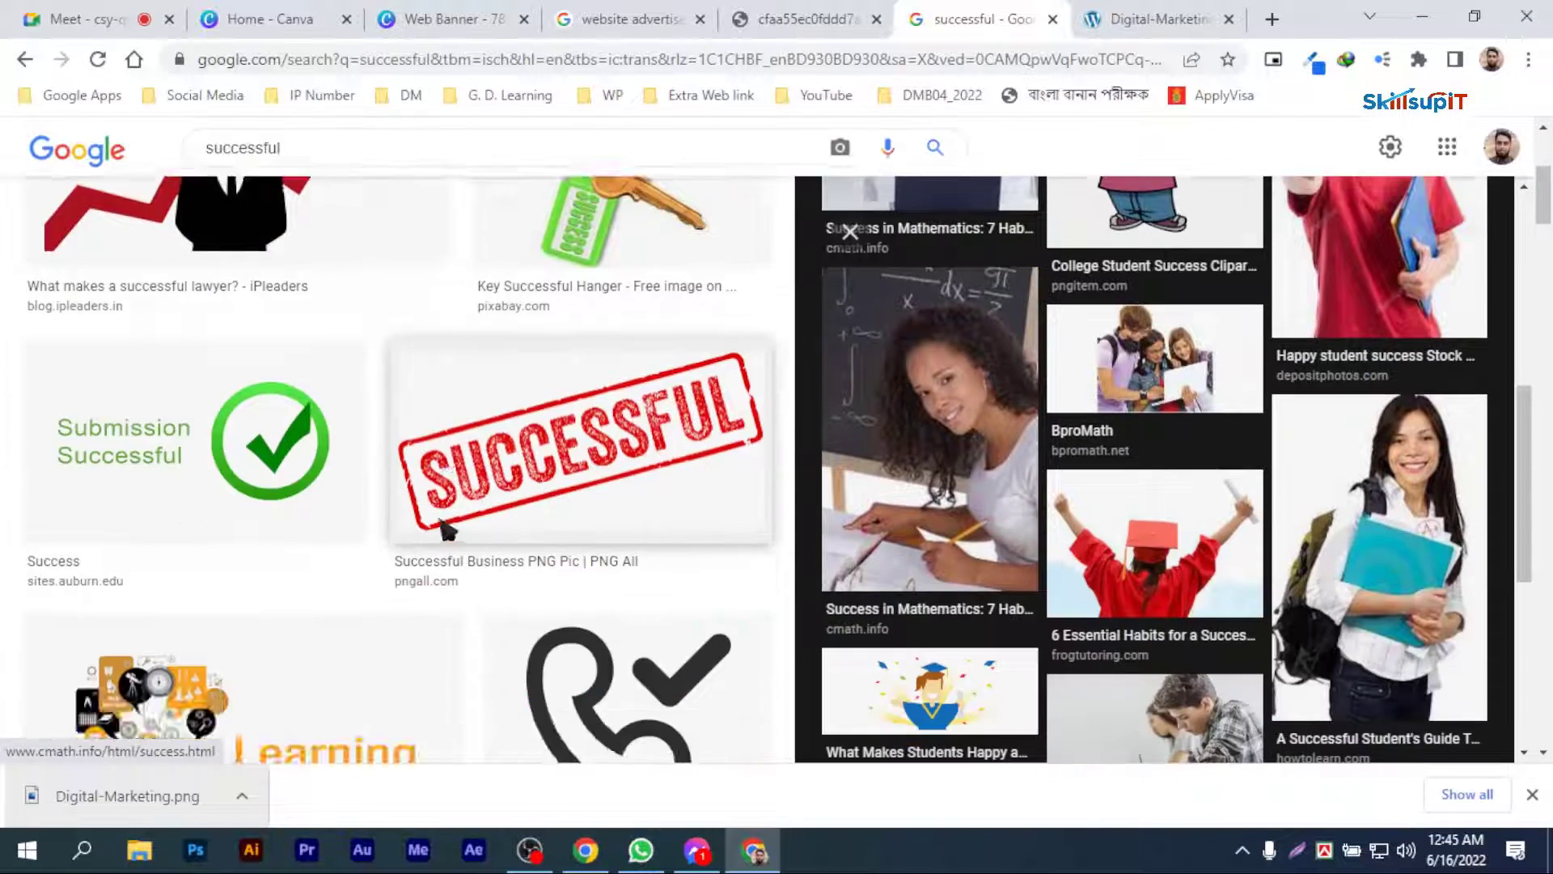
pyautogui.scroll(3, 429, 518)
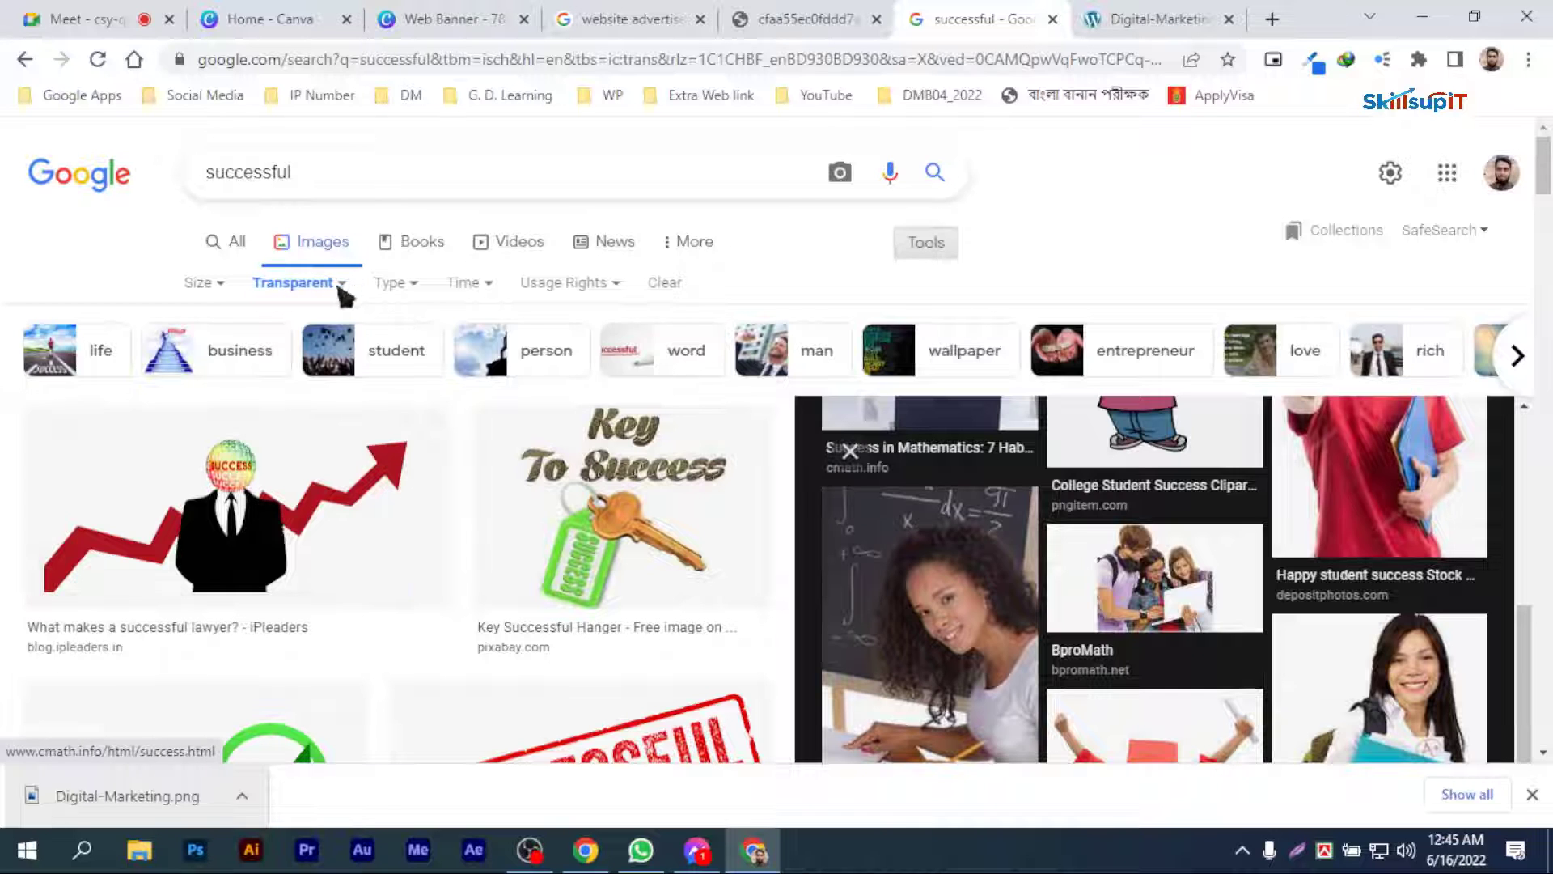
# Step: Search Google Images for "successful man" and filter the results by transparent colour
pyautogui.click(375, 196)
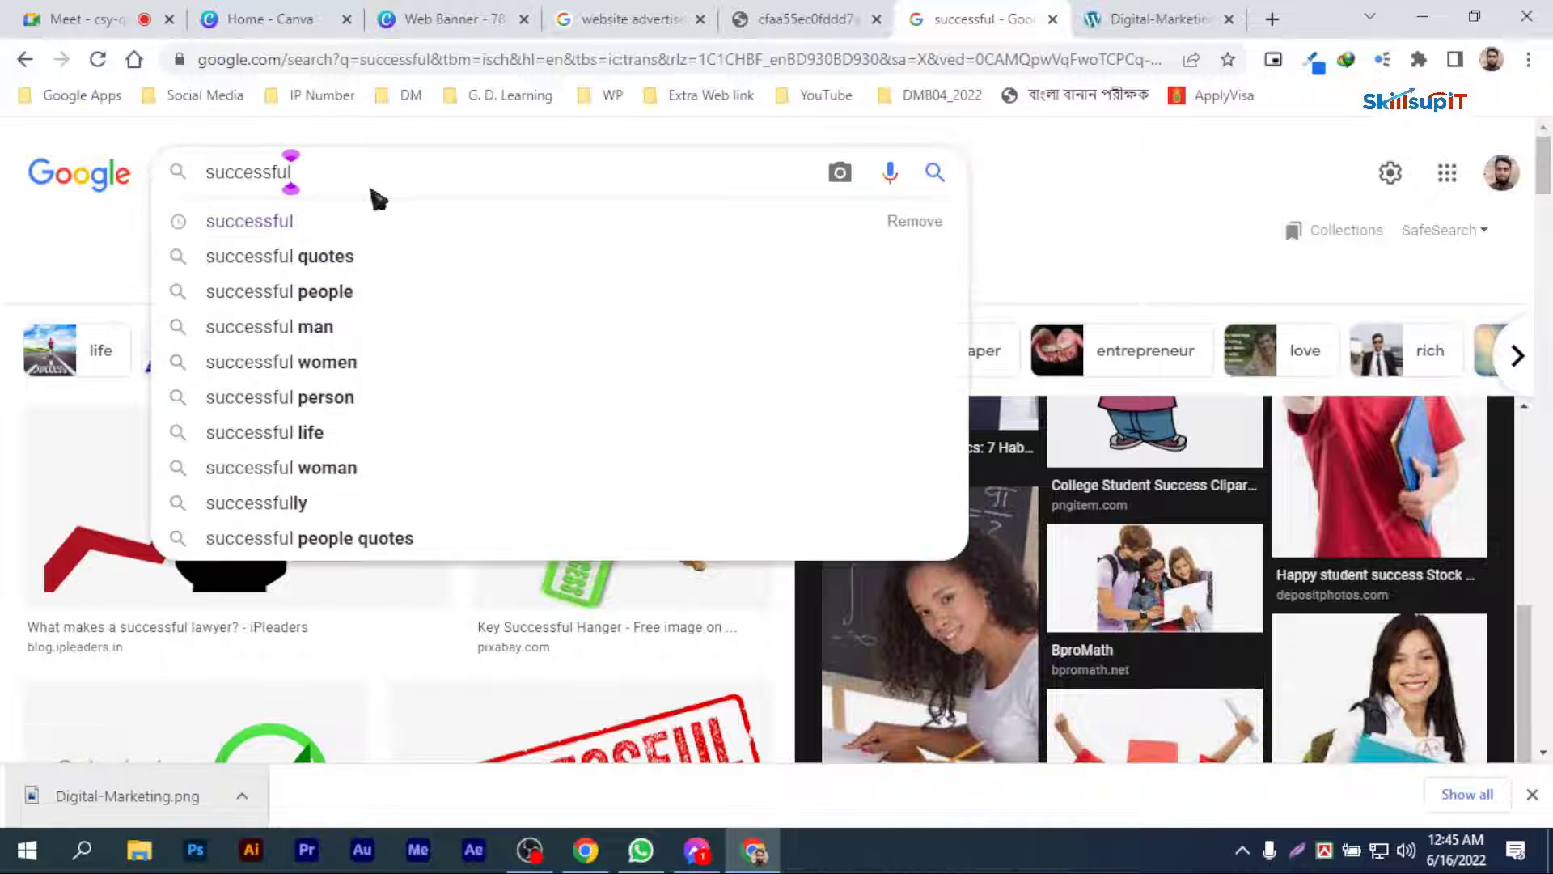
pyautogui.press('Return')
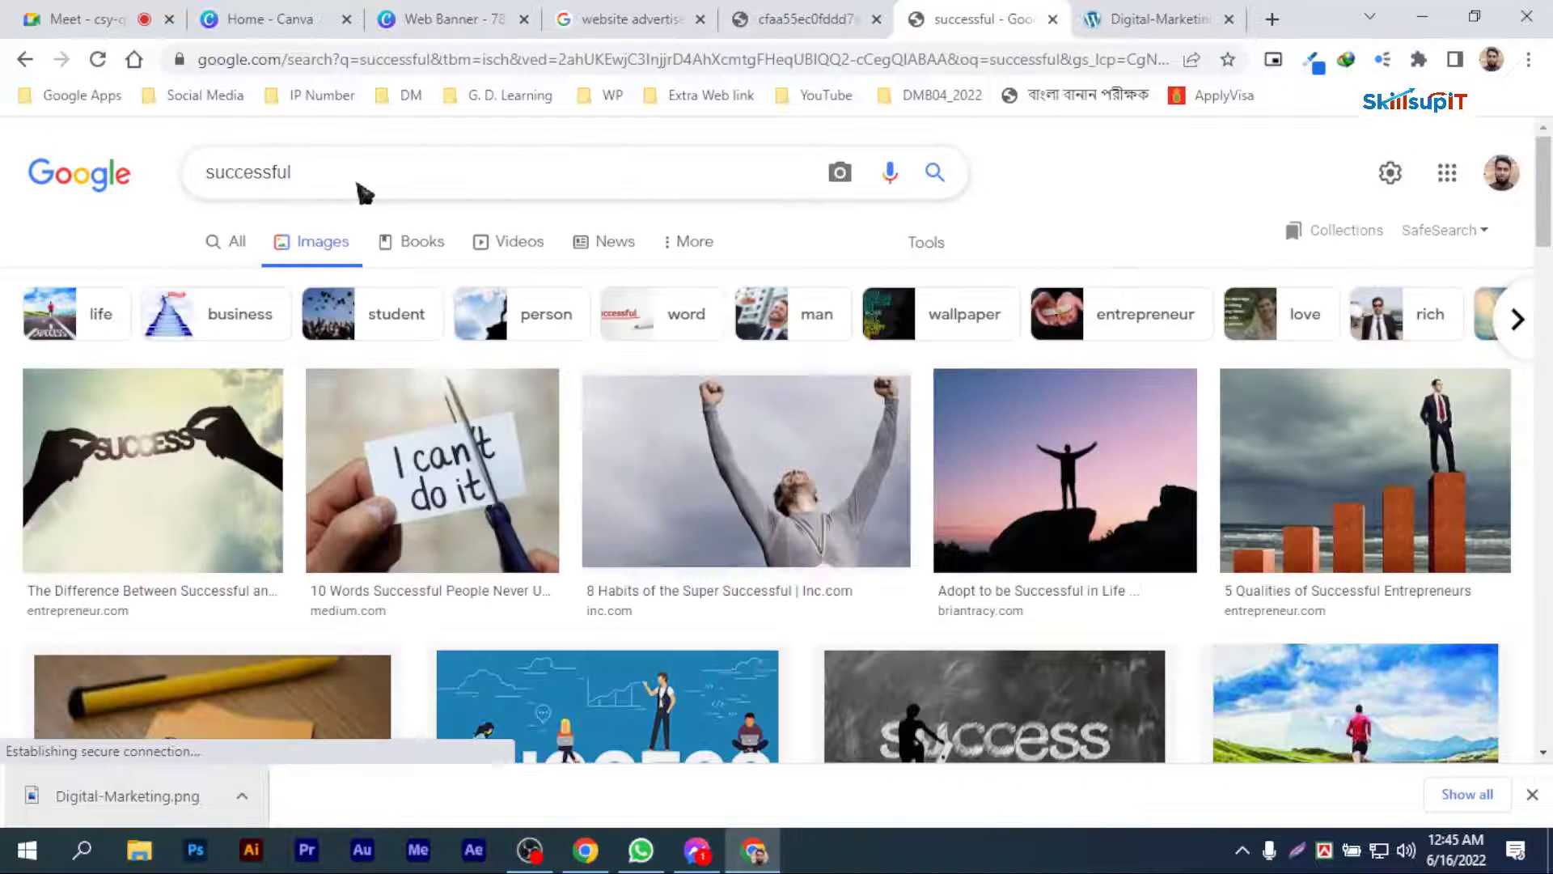
pyautogui.click(361, 192)
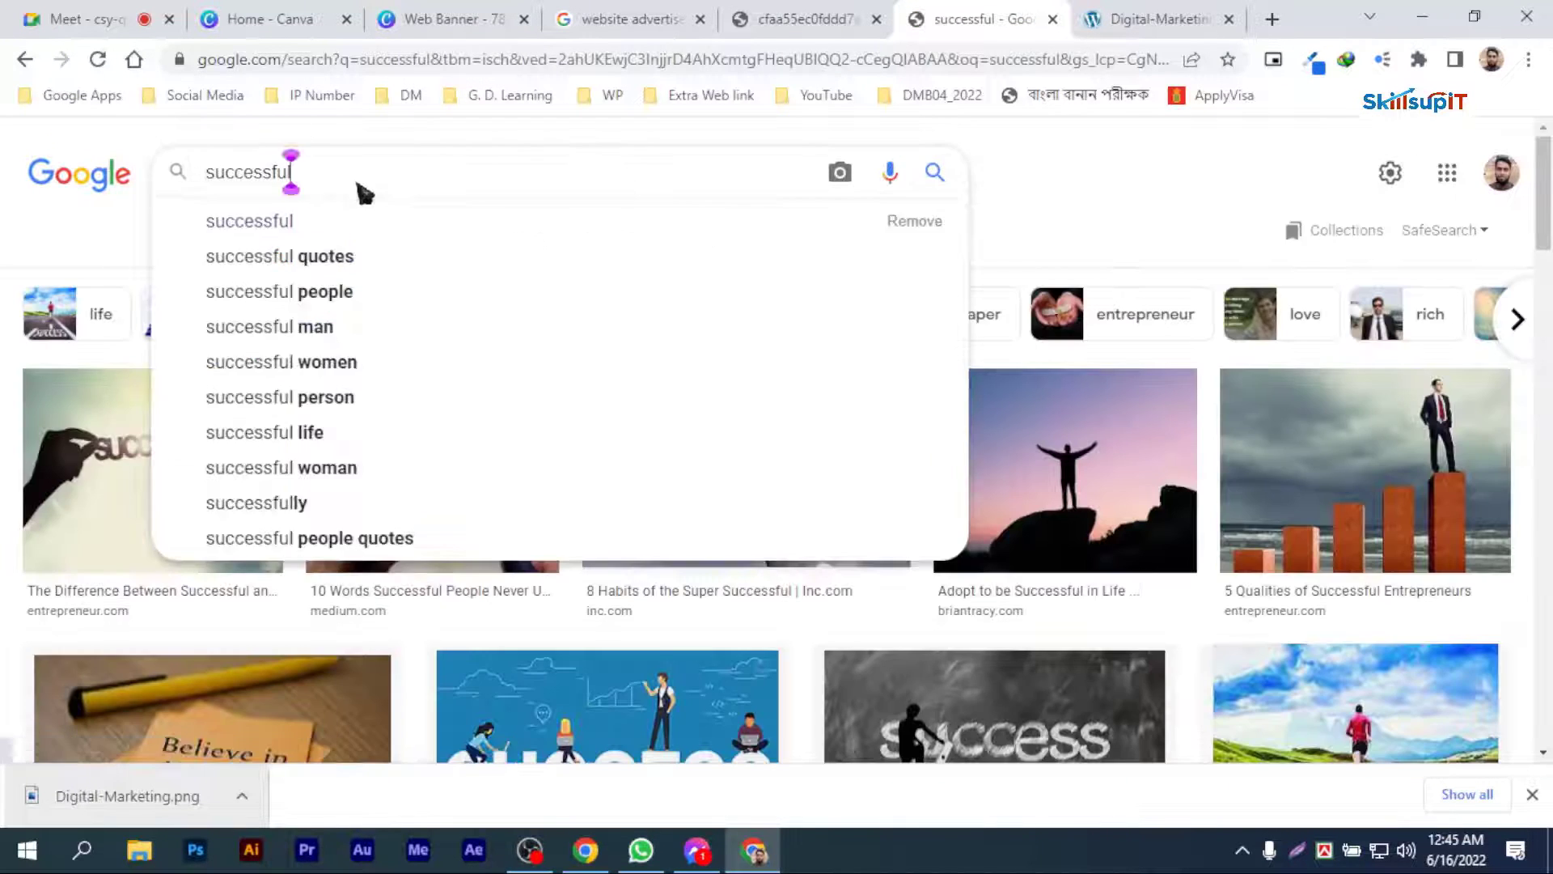
pyautogui.write('man')
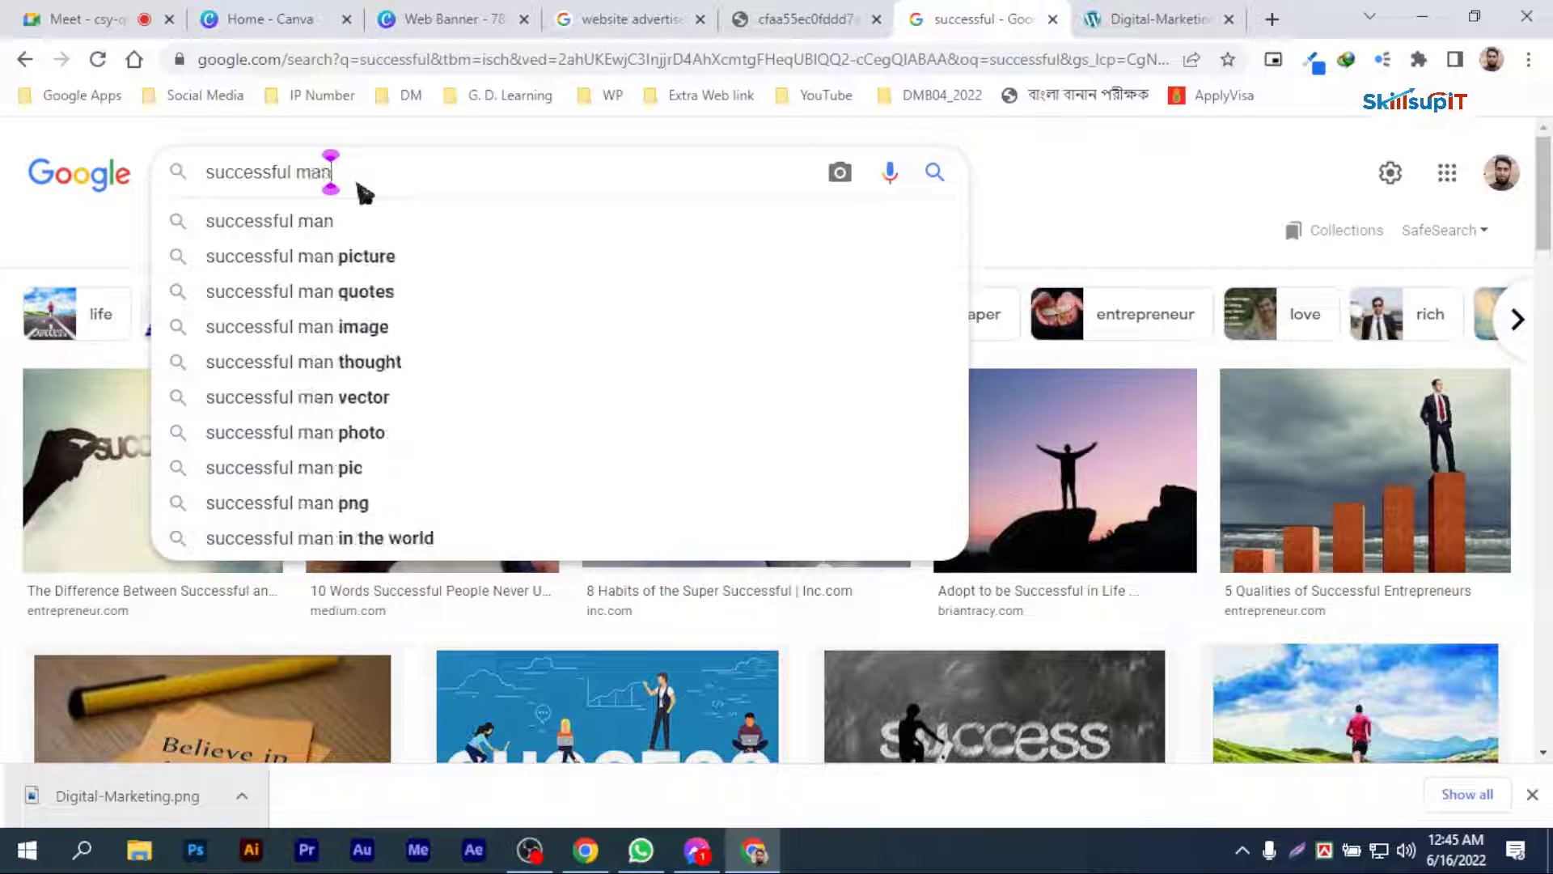
pyautogui.press('Return')
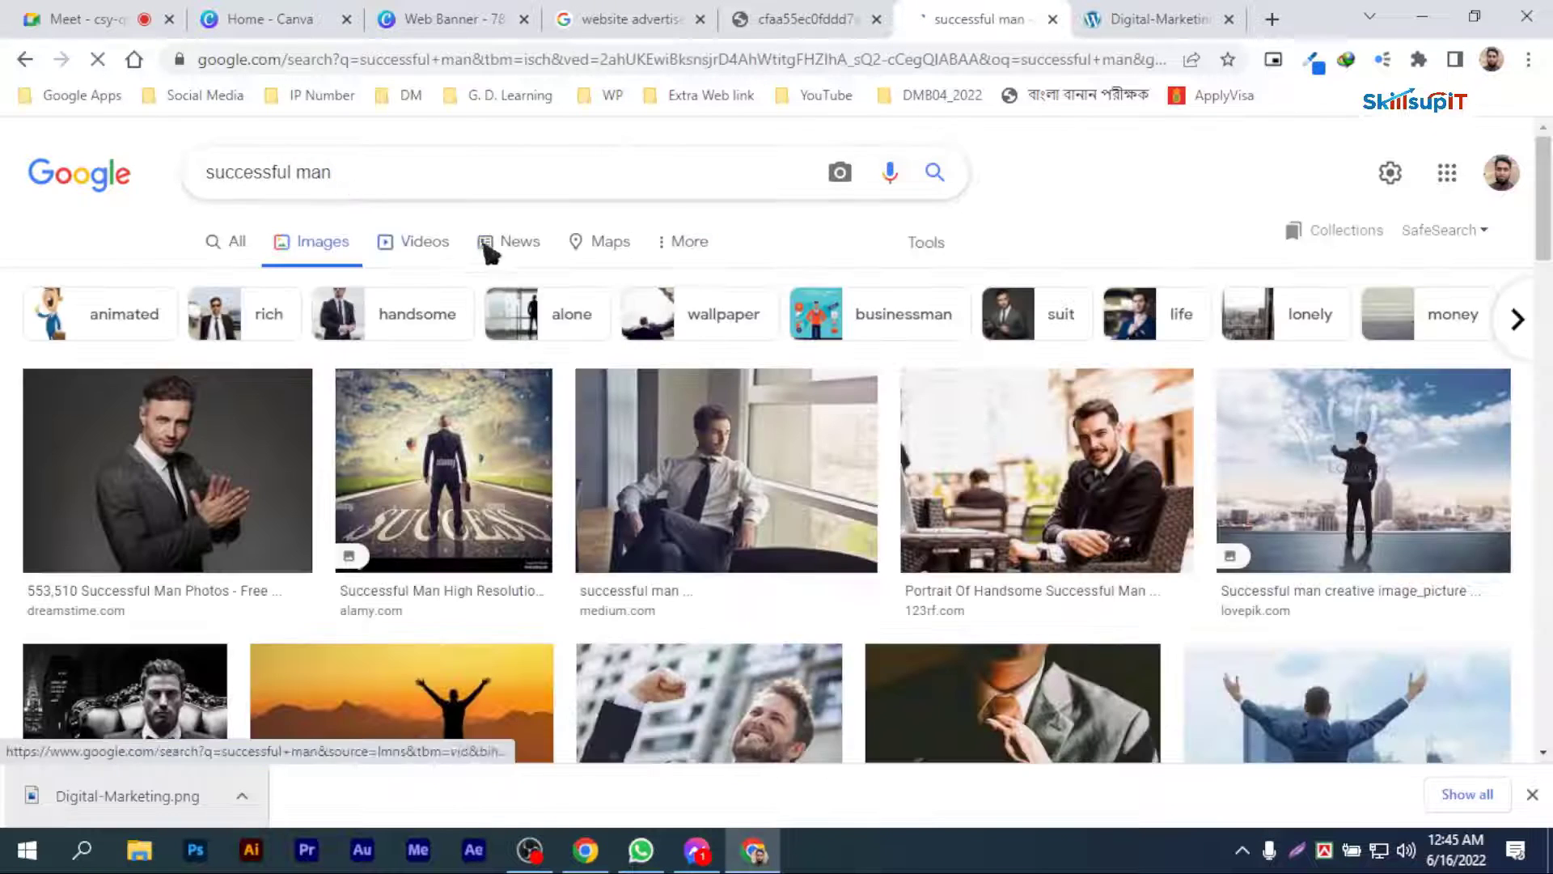
pyautogui.click(928, 244)
pyautogui.click(273, 282)
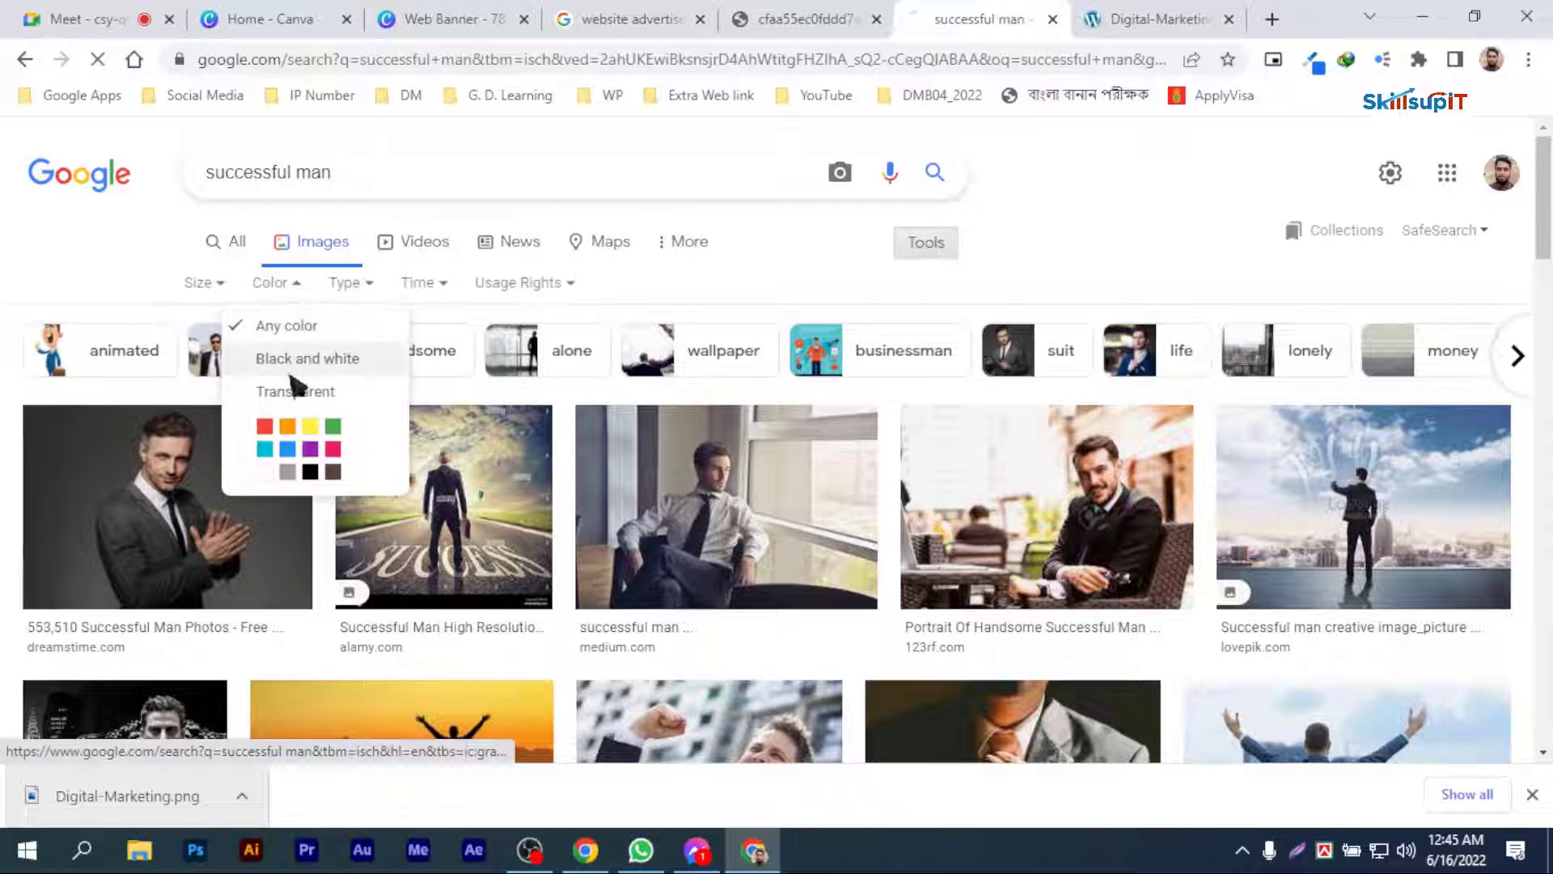
pyautogui.click(299, 391)
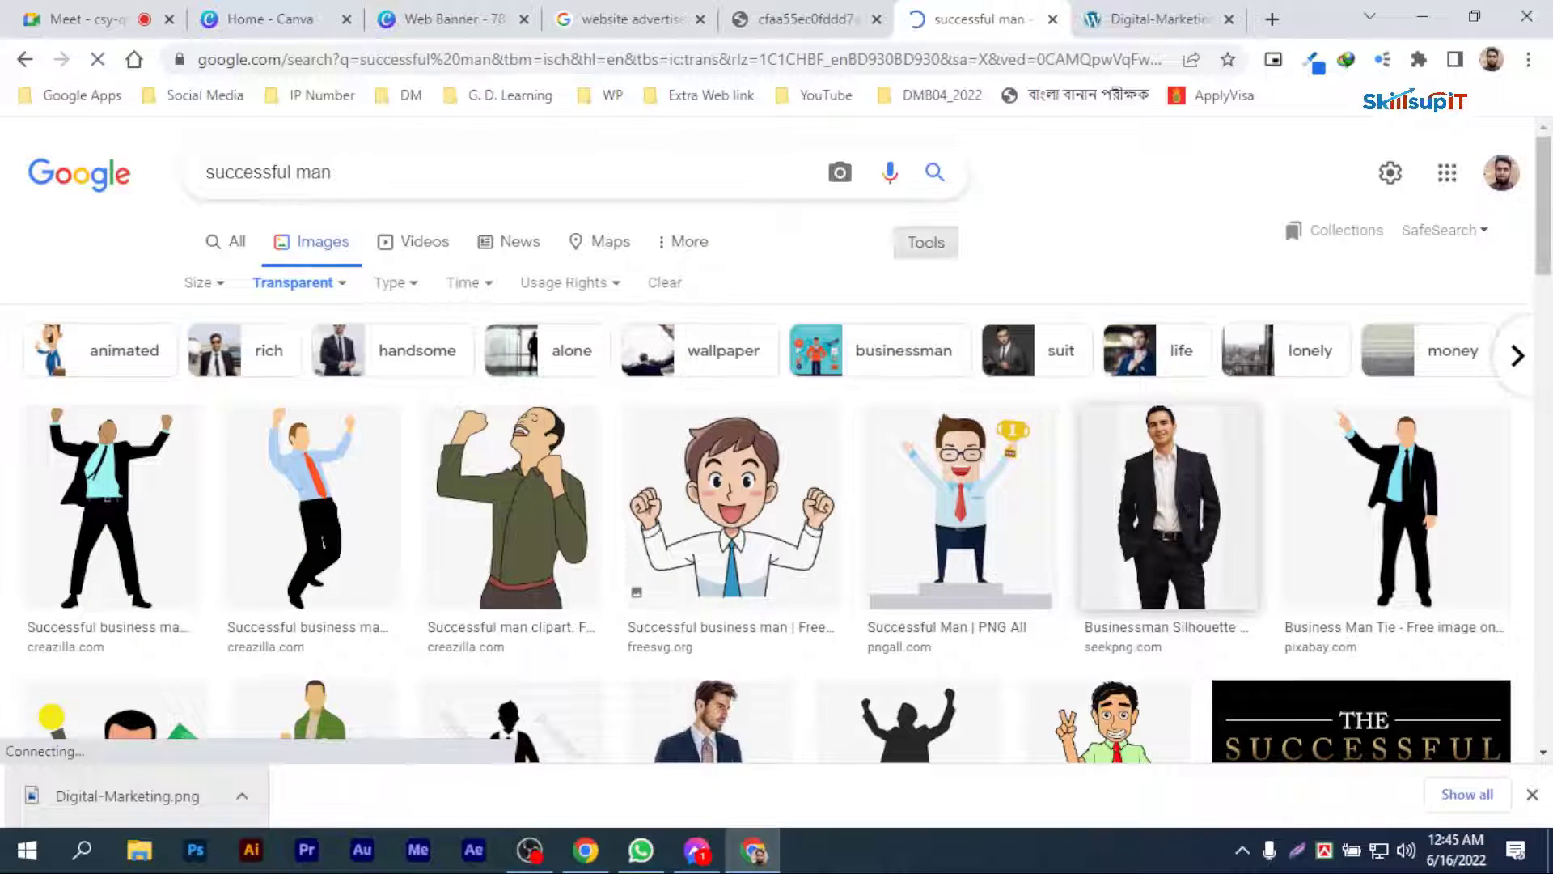
# Step: Find the Creazilla clipart of a cheering businessman with an orange tie and open it at full size
pyautogui.scroll(-2, 931, 470)
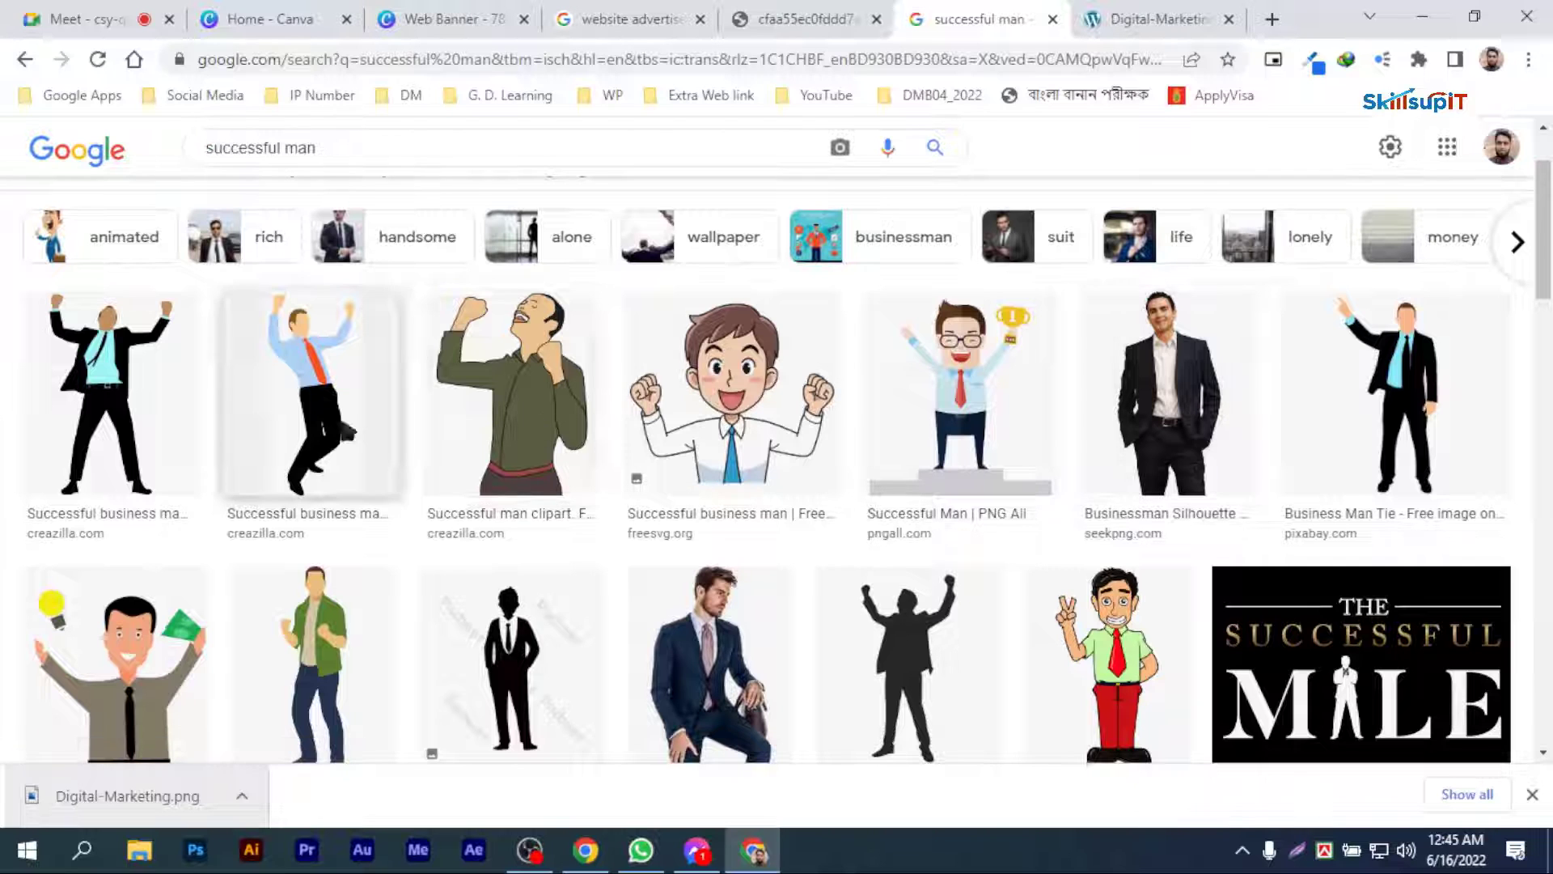
pyautogui.click(346, 423)
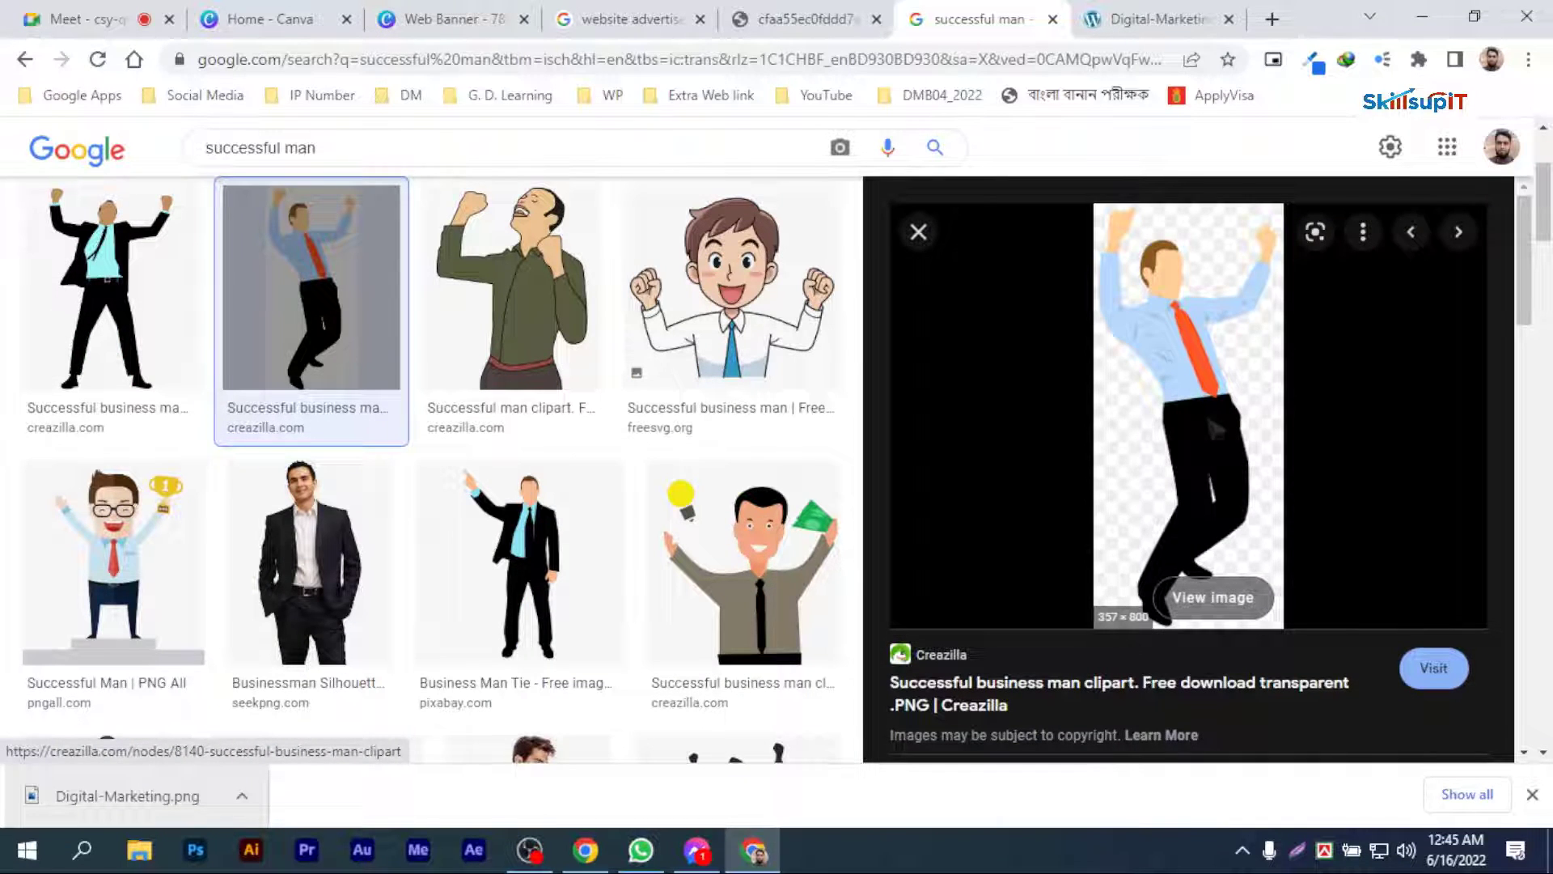
pyautogui.rightClick(1205, 376)
pyautogui.click(1366, 595)
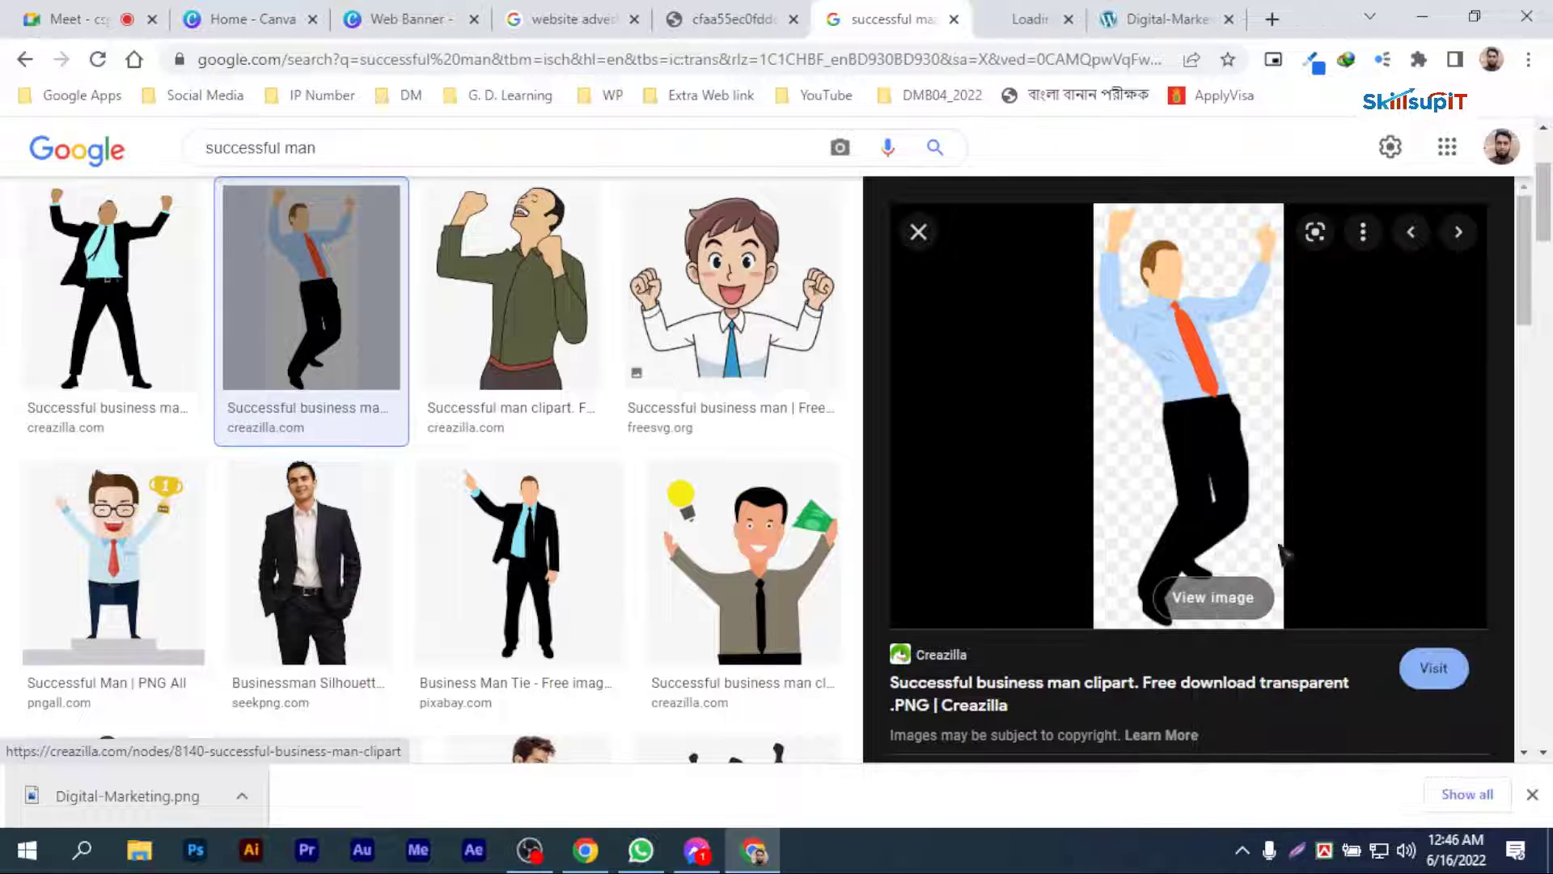
pyautogui.click(1021, 19)
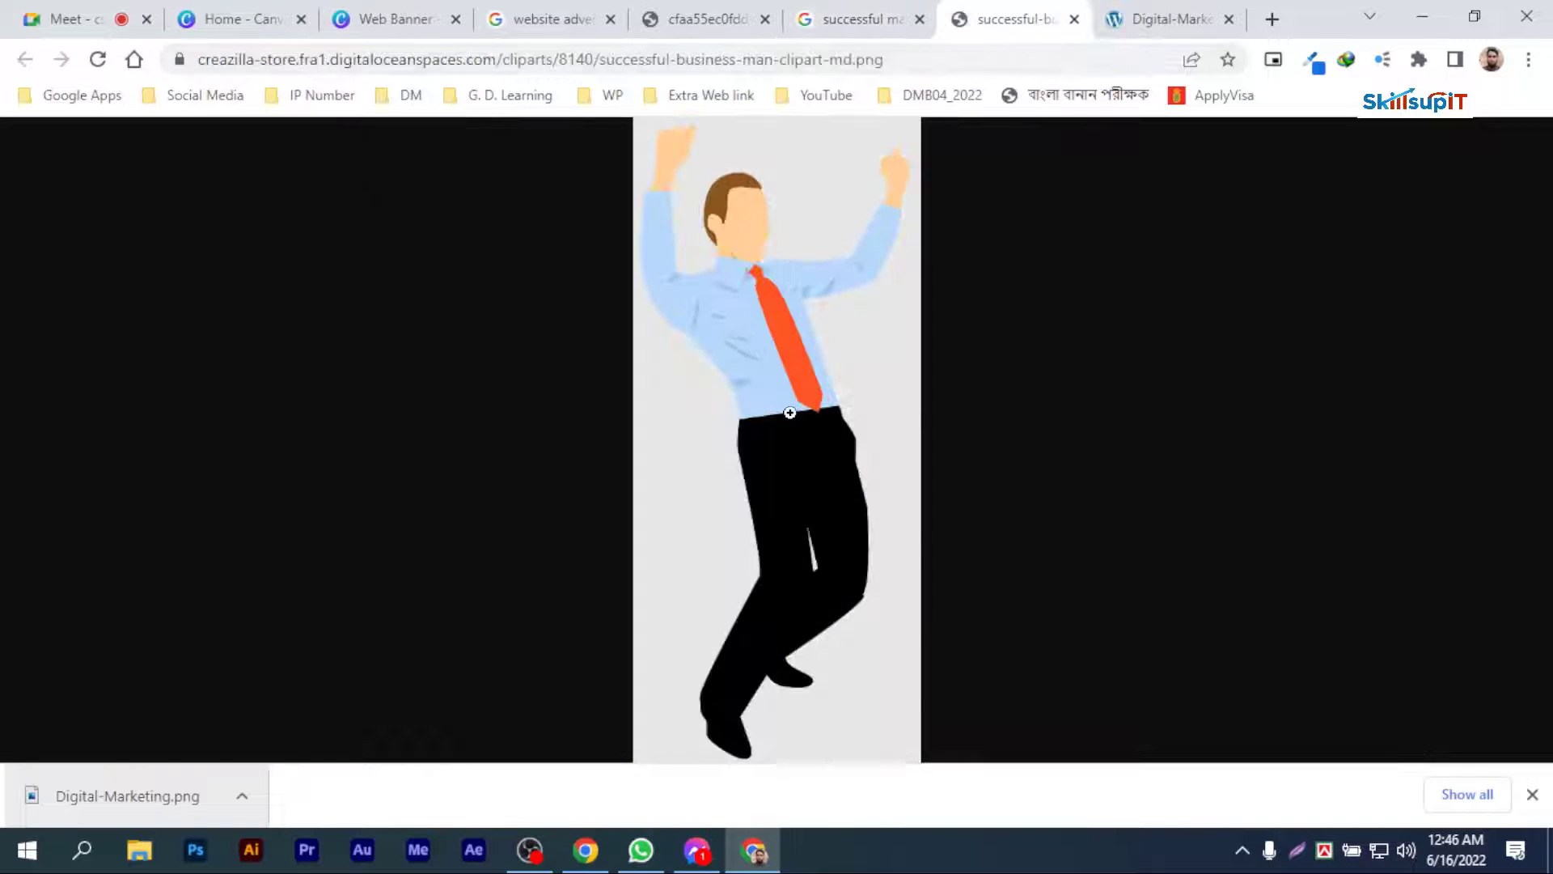
# Step: Save the businessman clipart to the Desktop as a PNG image under its suggested file name
pyautogui.rightClick(790, 413)
pyautogui.click(864, 458)
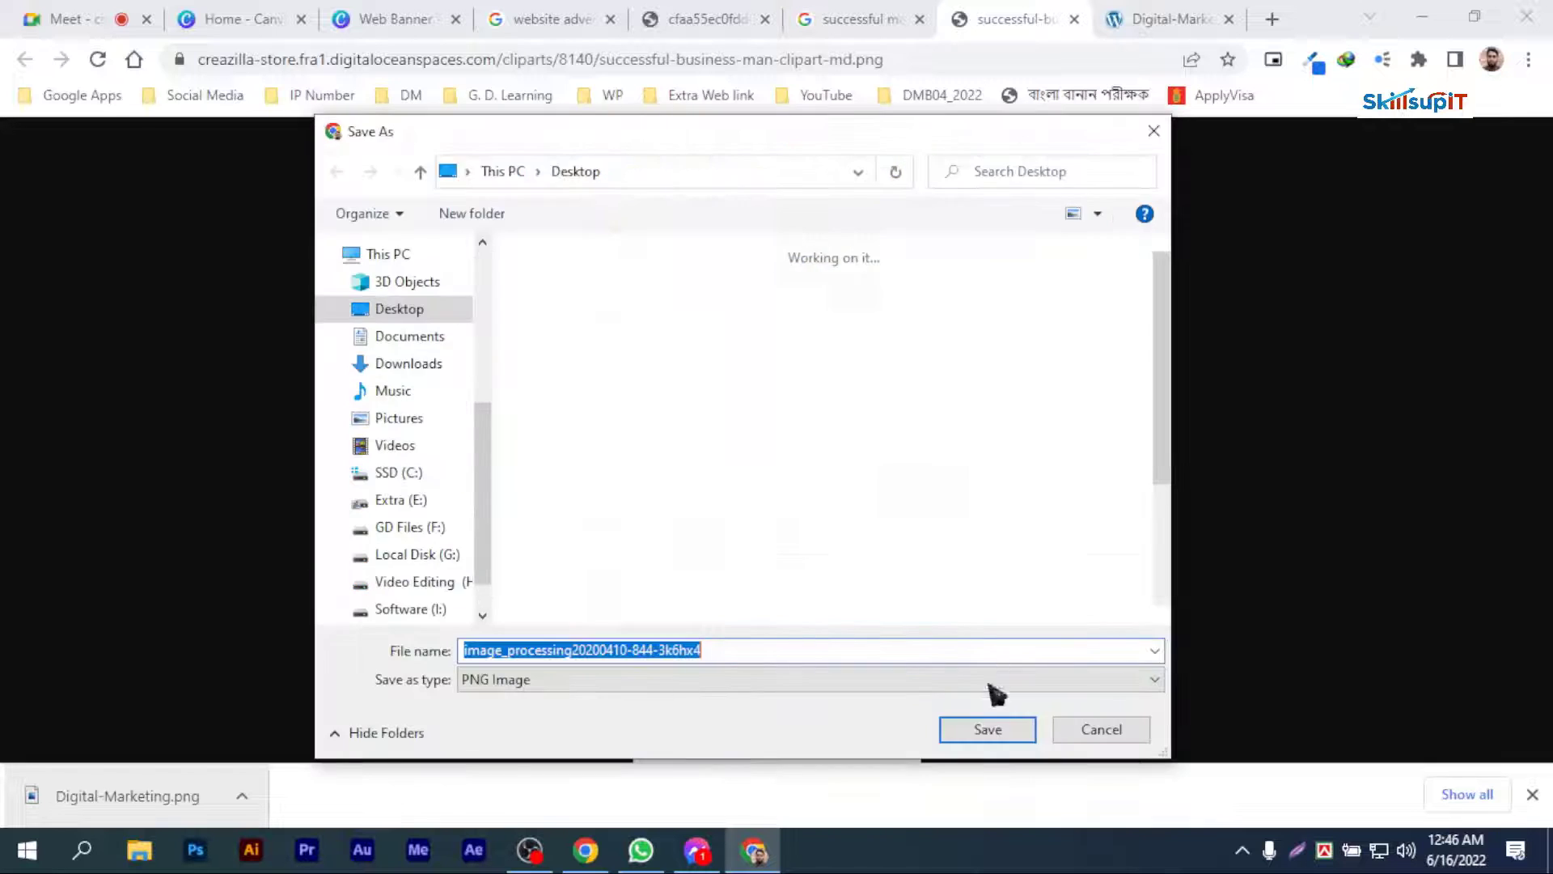
pyautogui.click(984, 727)
# Step: Browse further "successful man" results and open the nilepost.co.ug image of a crane building the word SUCCESS at full size
pyautogui.click(797, 18)
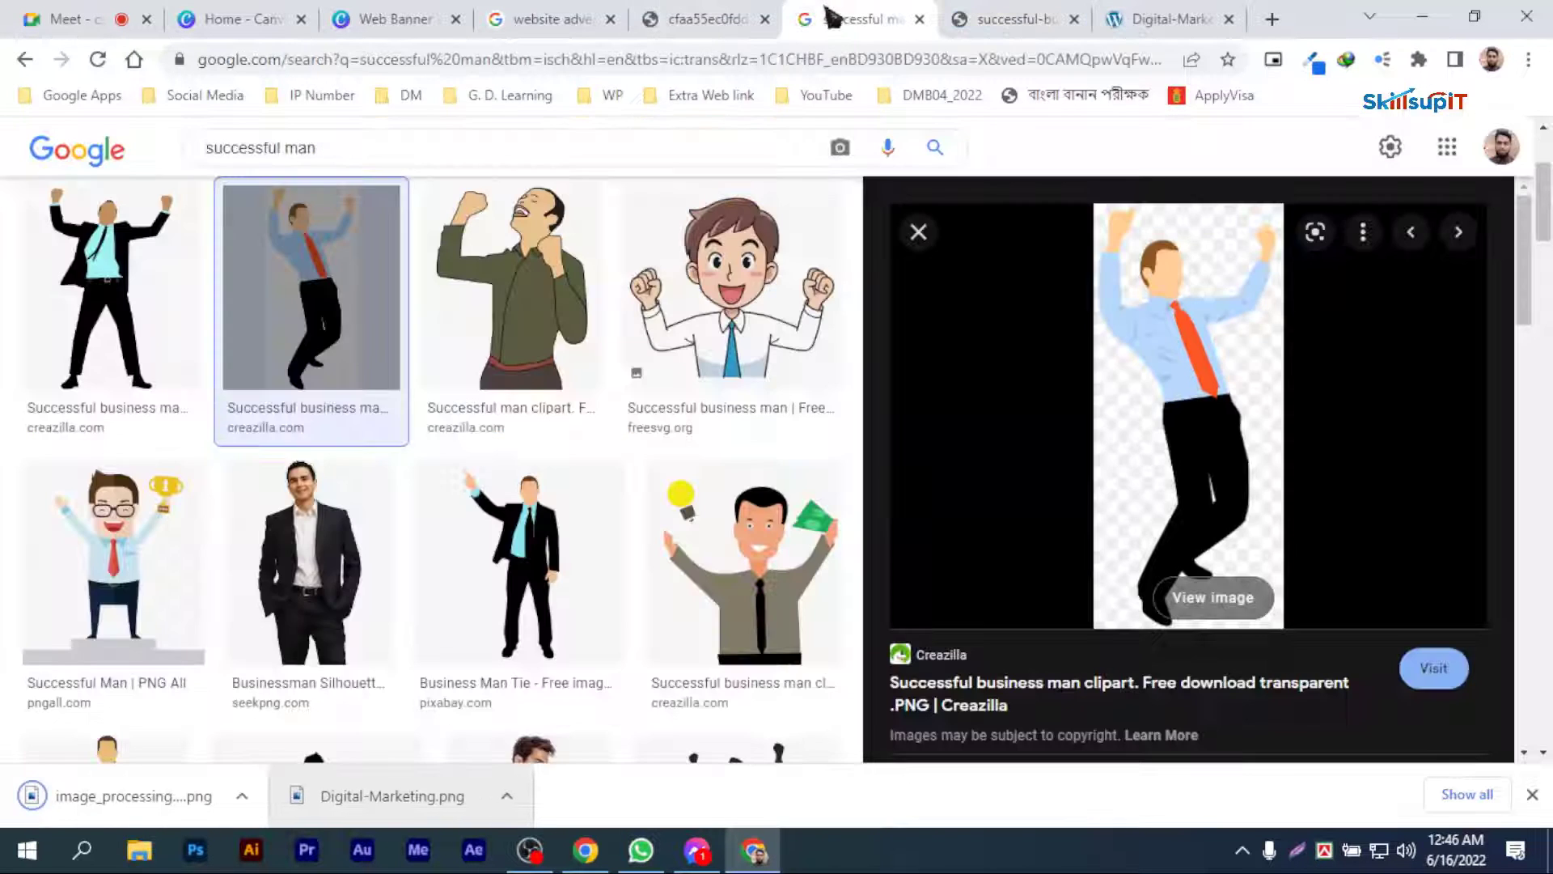
pyautogui.scroll(-5, 429, 469)
pyautogui.scroll(-5, 686, 530)
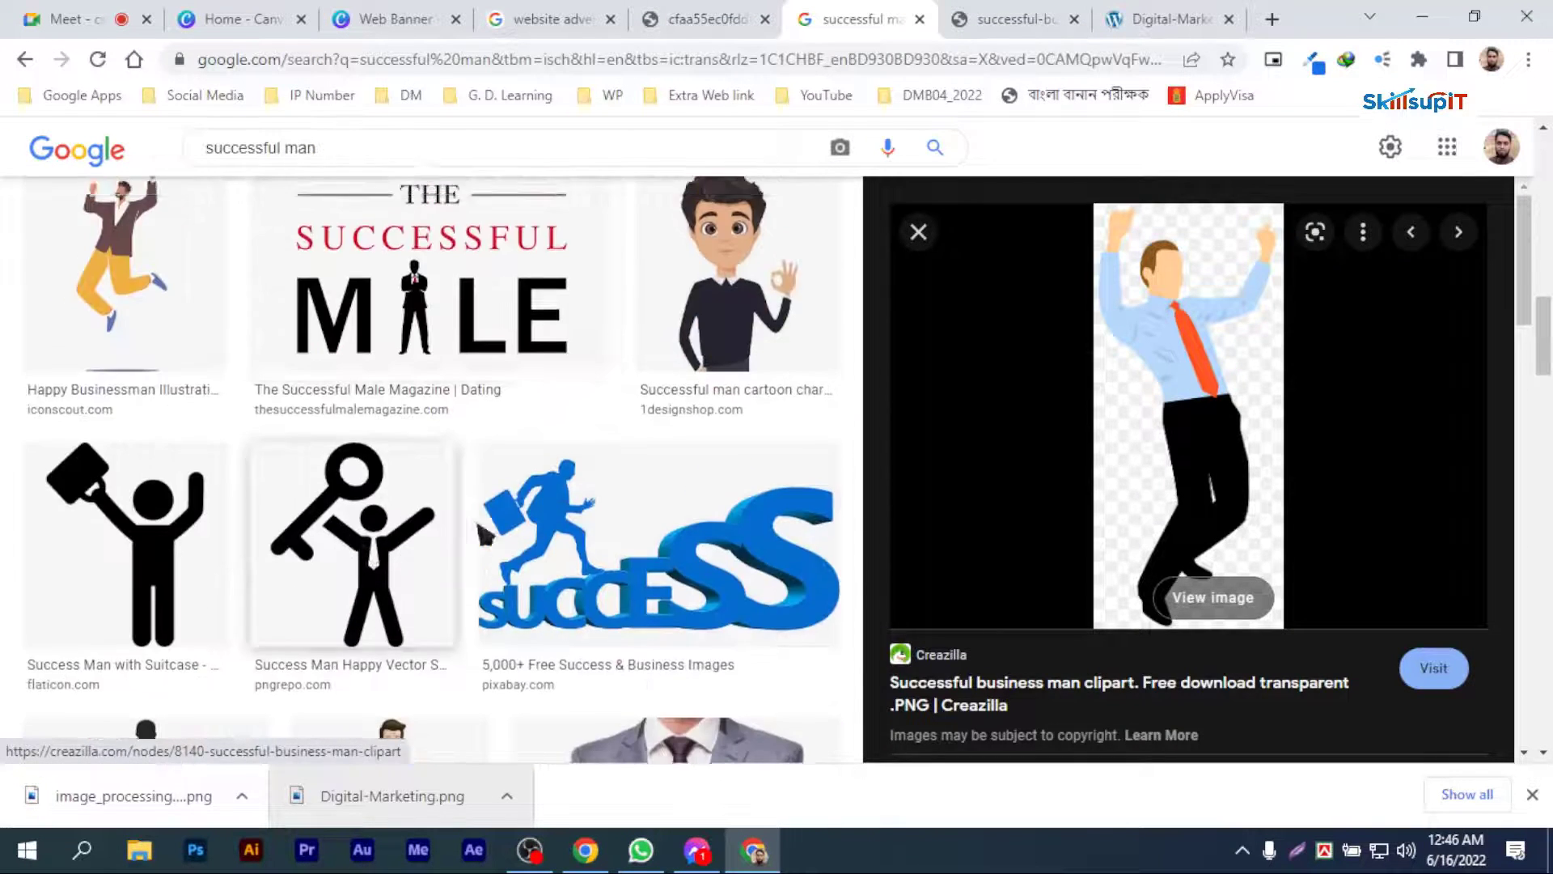
pyautogui.scroll(7, 686, 530)
pyautogui.scroll(-7, 686, 530)
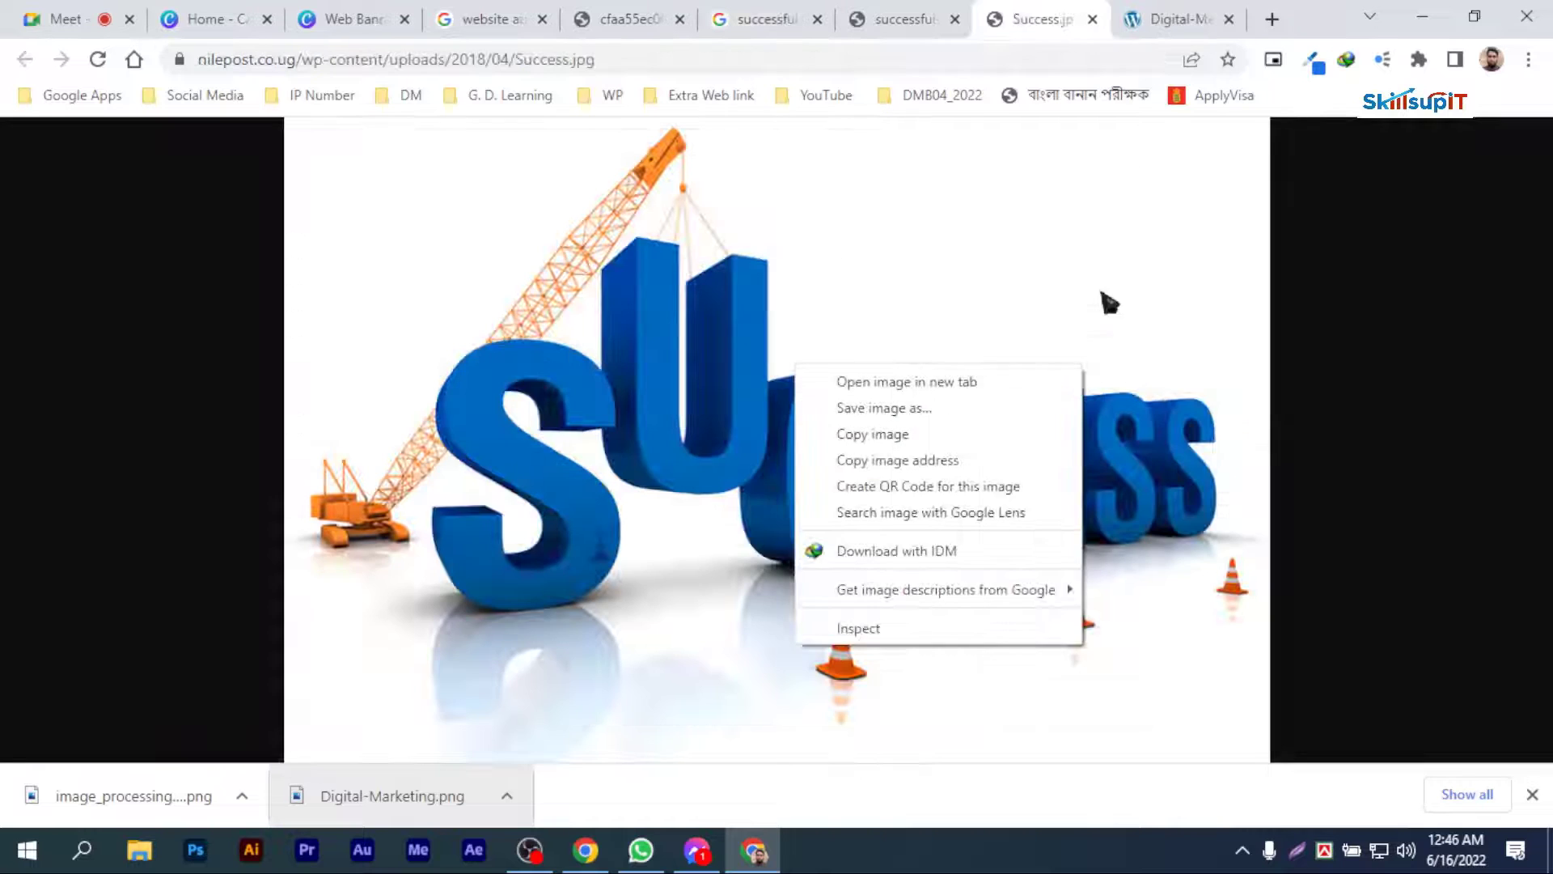
pyautogui.click(1130, 241)
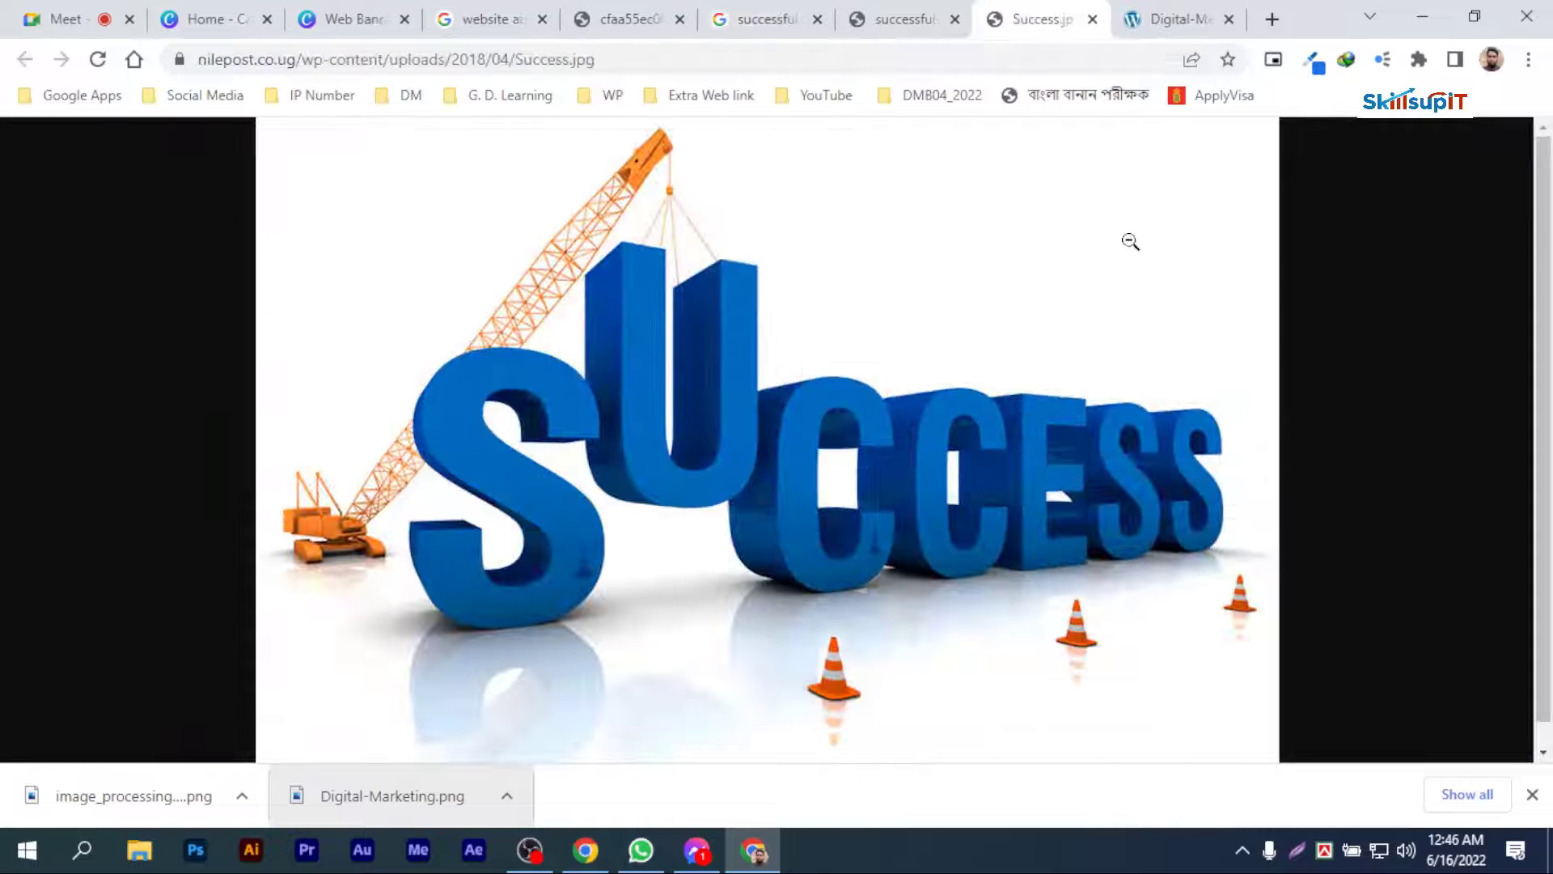
# Step: Save the crane image to the Desktop as Success.jpg
pyautogui.rightClick(832, 311)
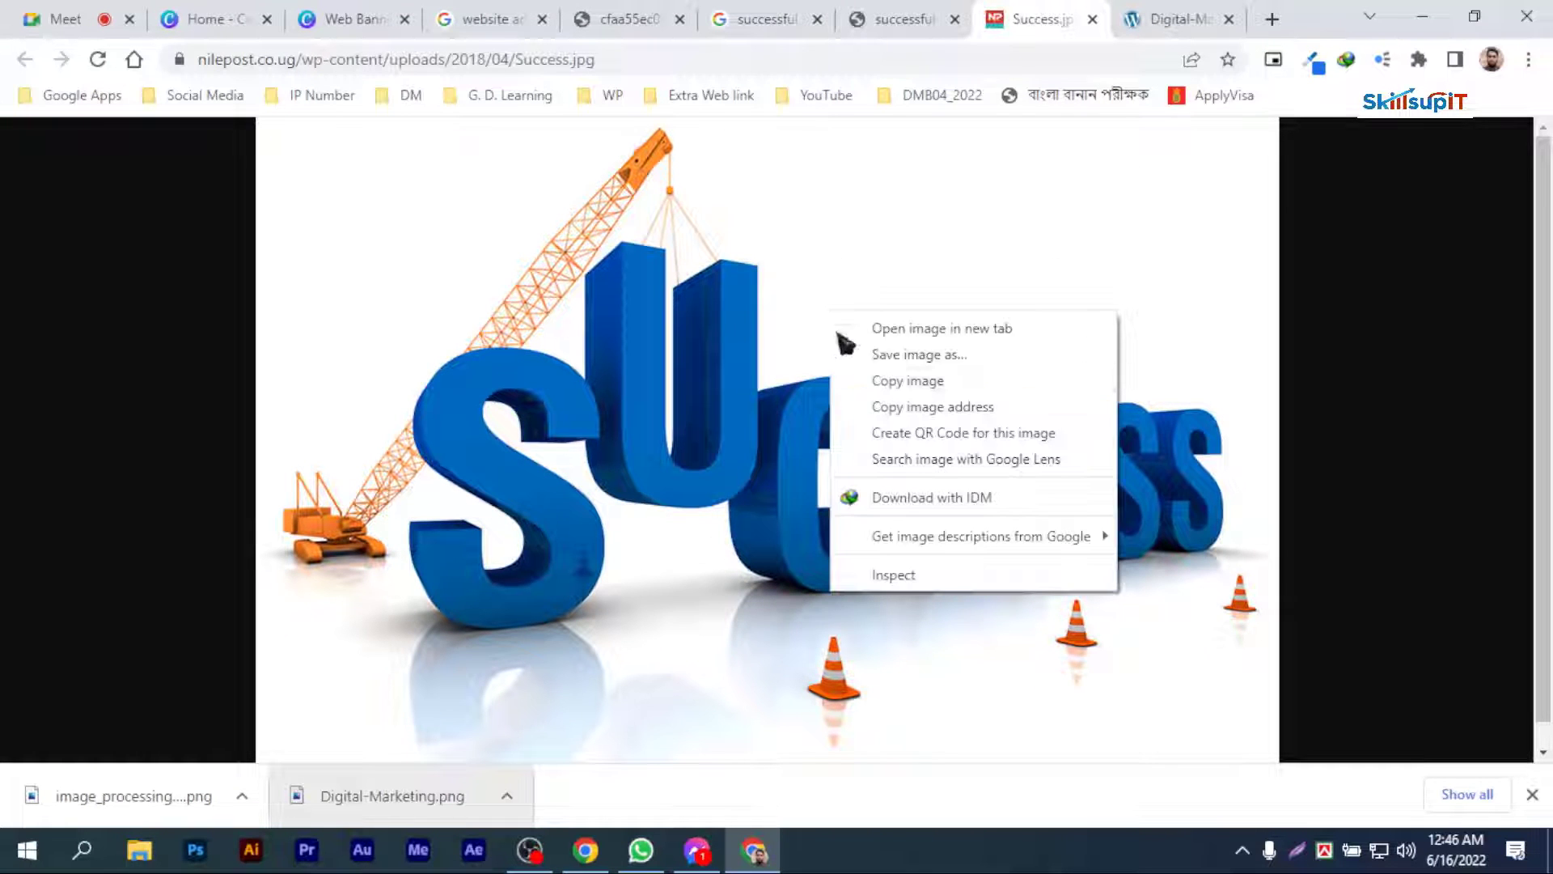
pyautogui.click(921, 356)
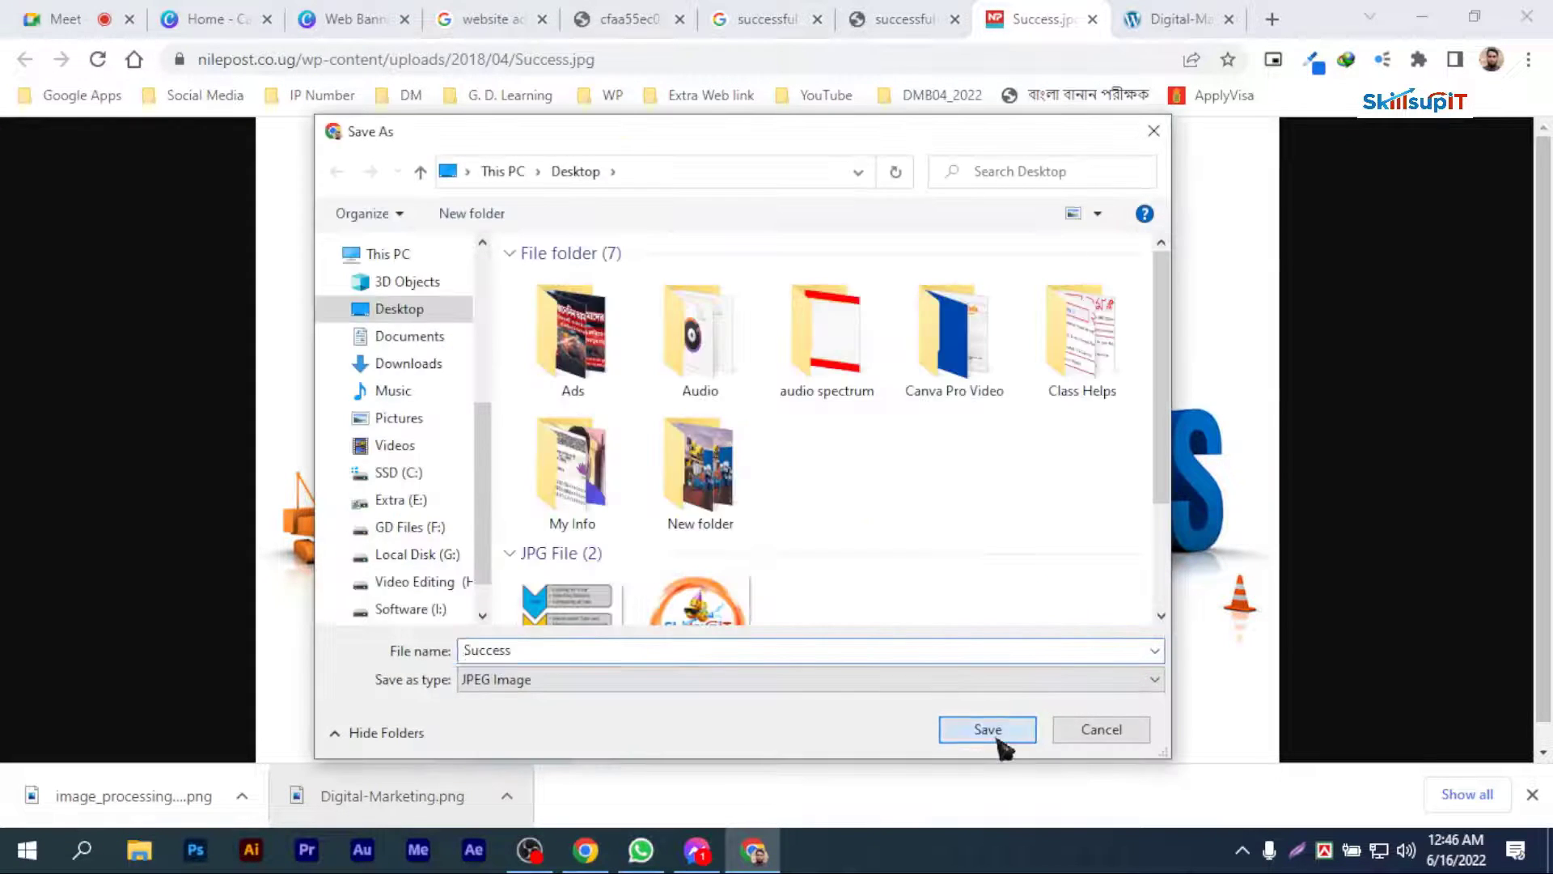
pyautogui.click(993, 732)
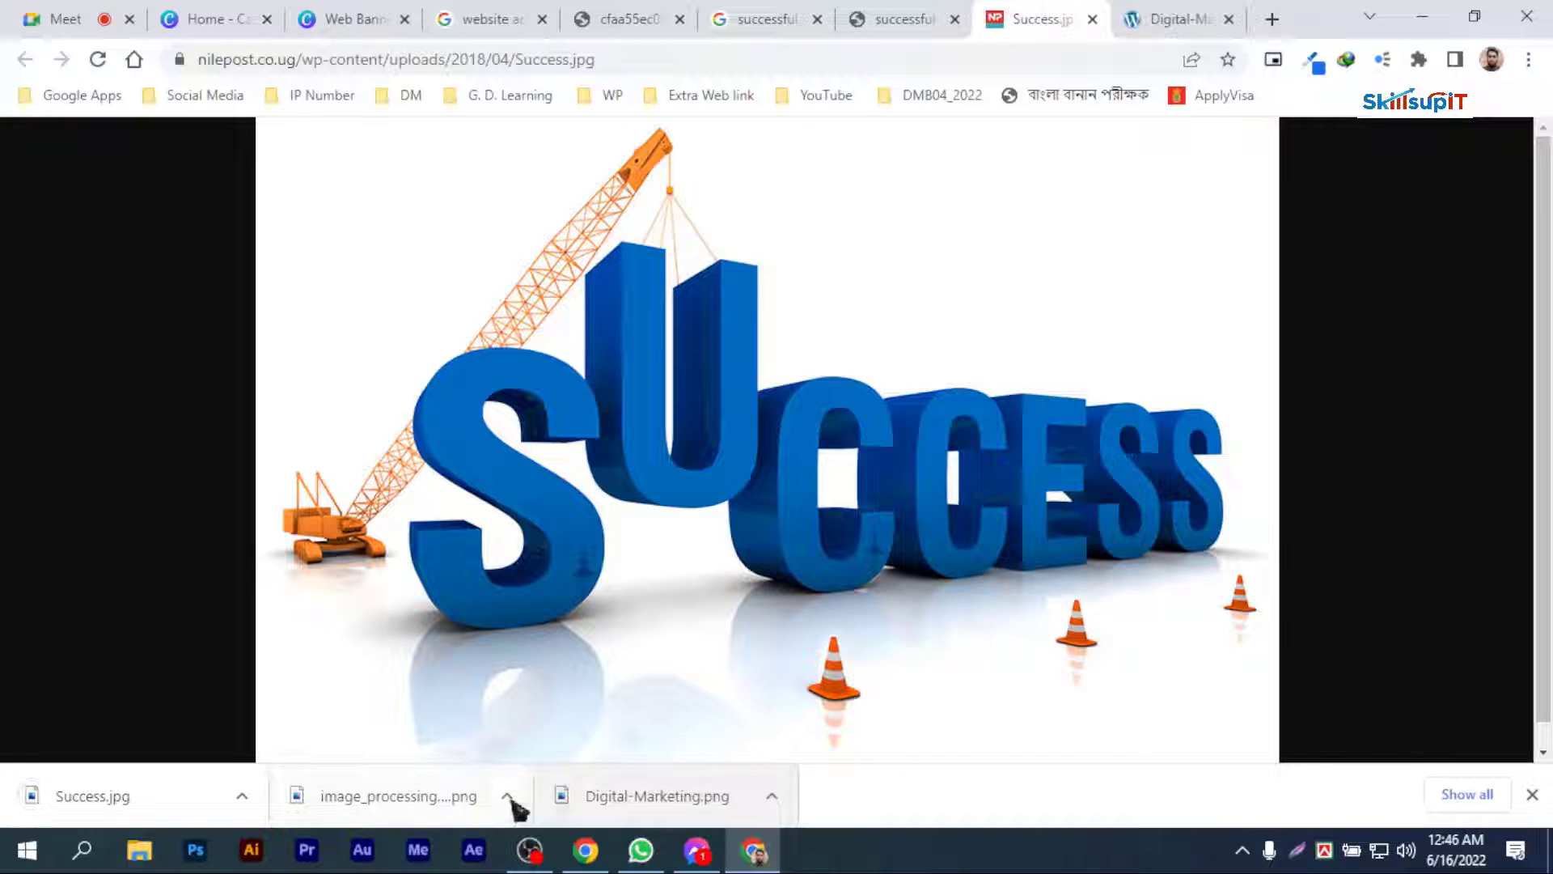
# Step: Upload the downloaded businessman PNG to the Web Banner design in Canva
pyautogui.moveTo(513, 805); pyautogui.dragTo(275, 441)
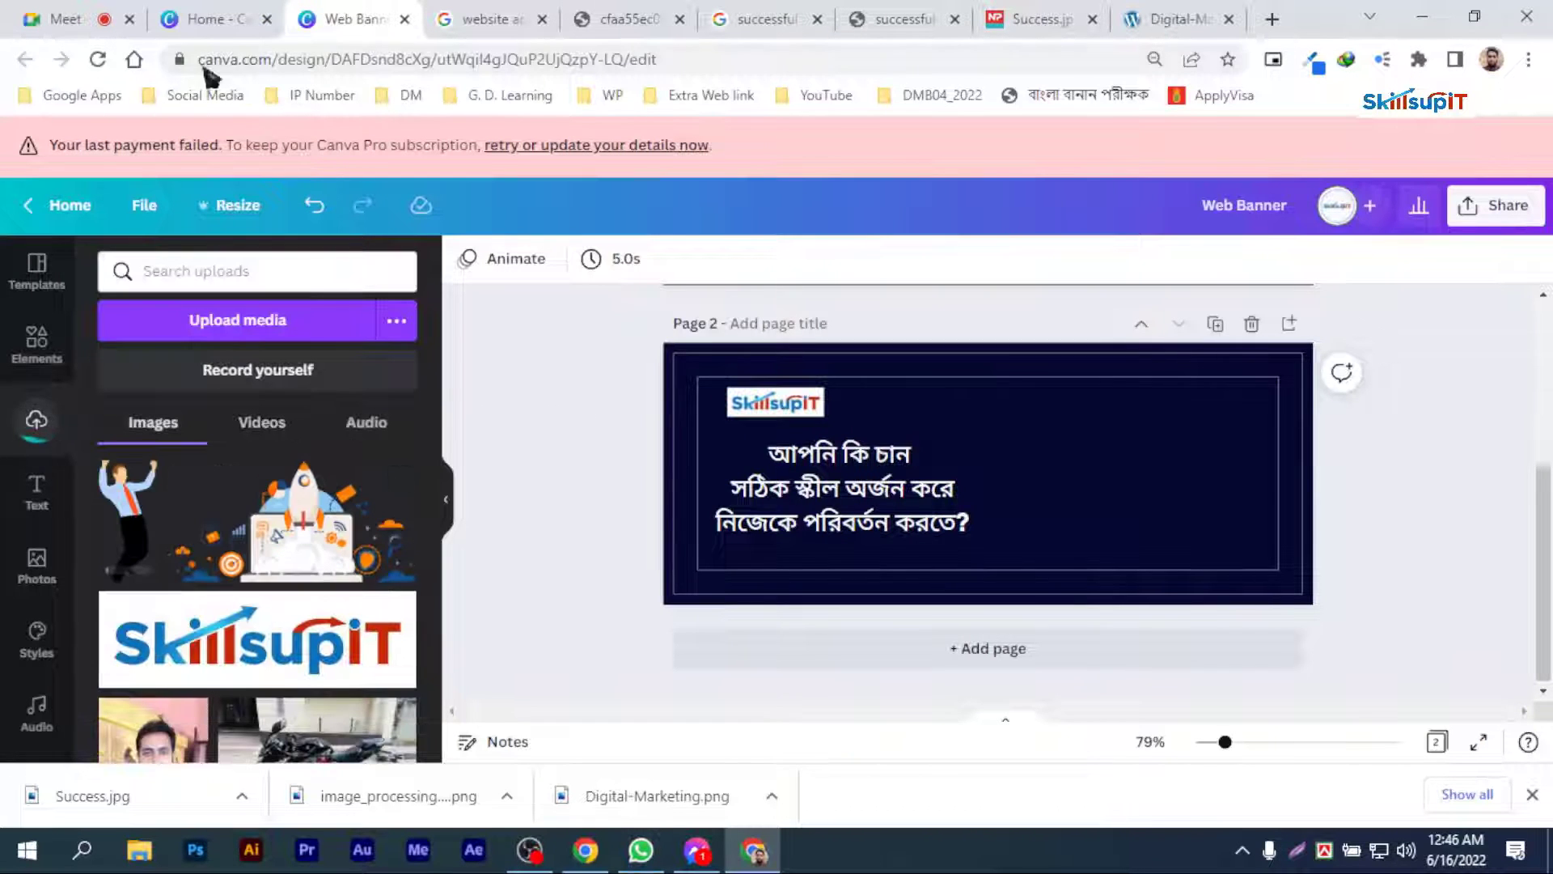
pyautogui.click(194, 17)
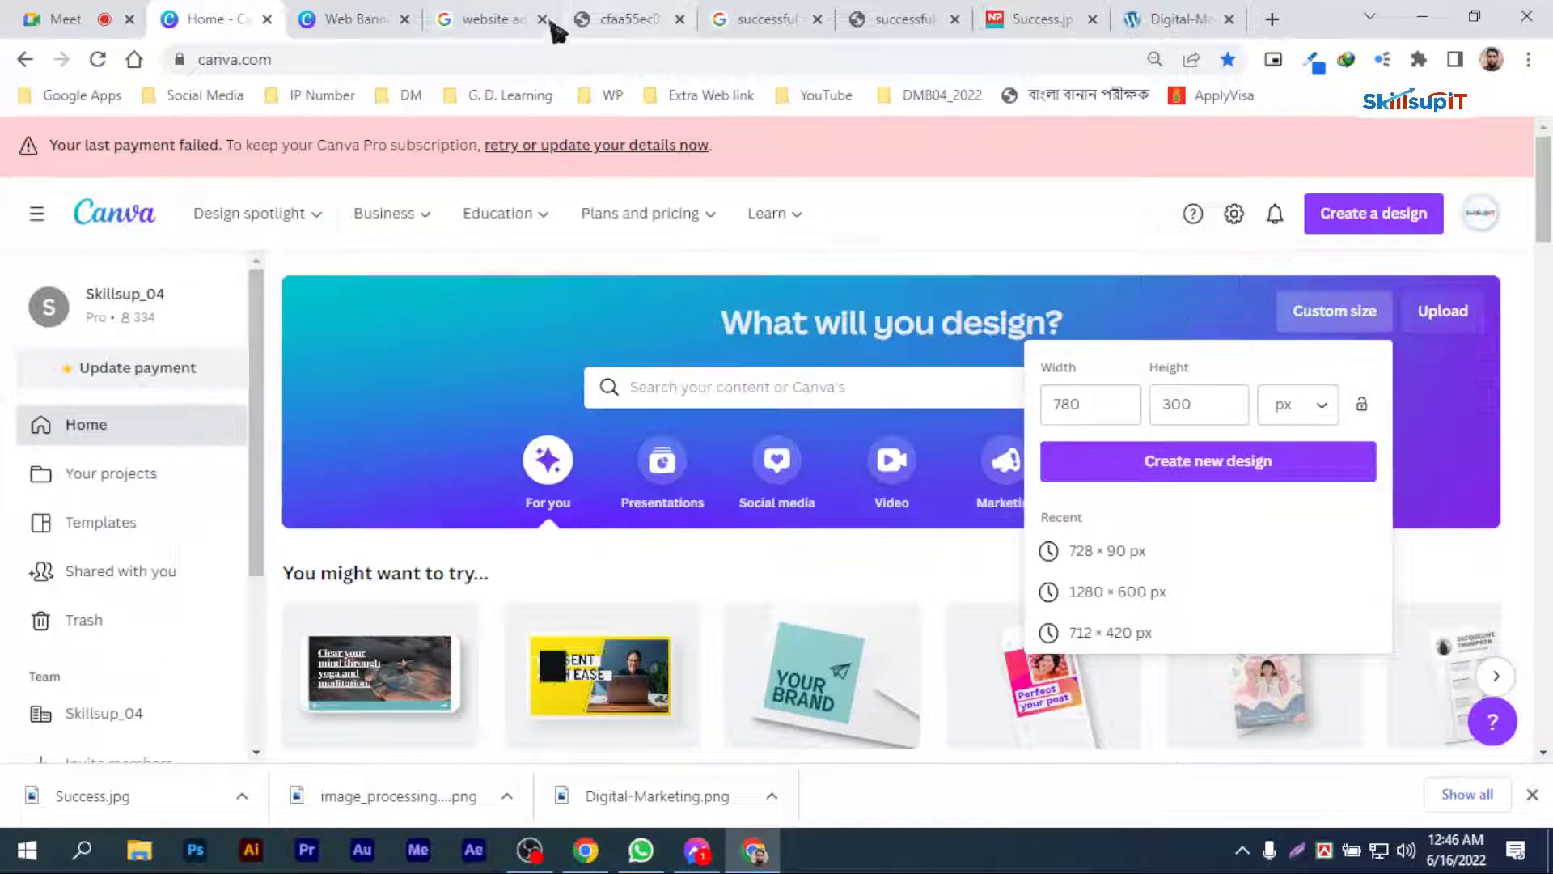
pyautogui.click(754, 851)
pyautogui.click(757, 854)
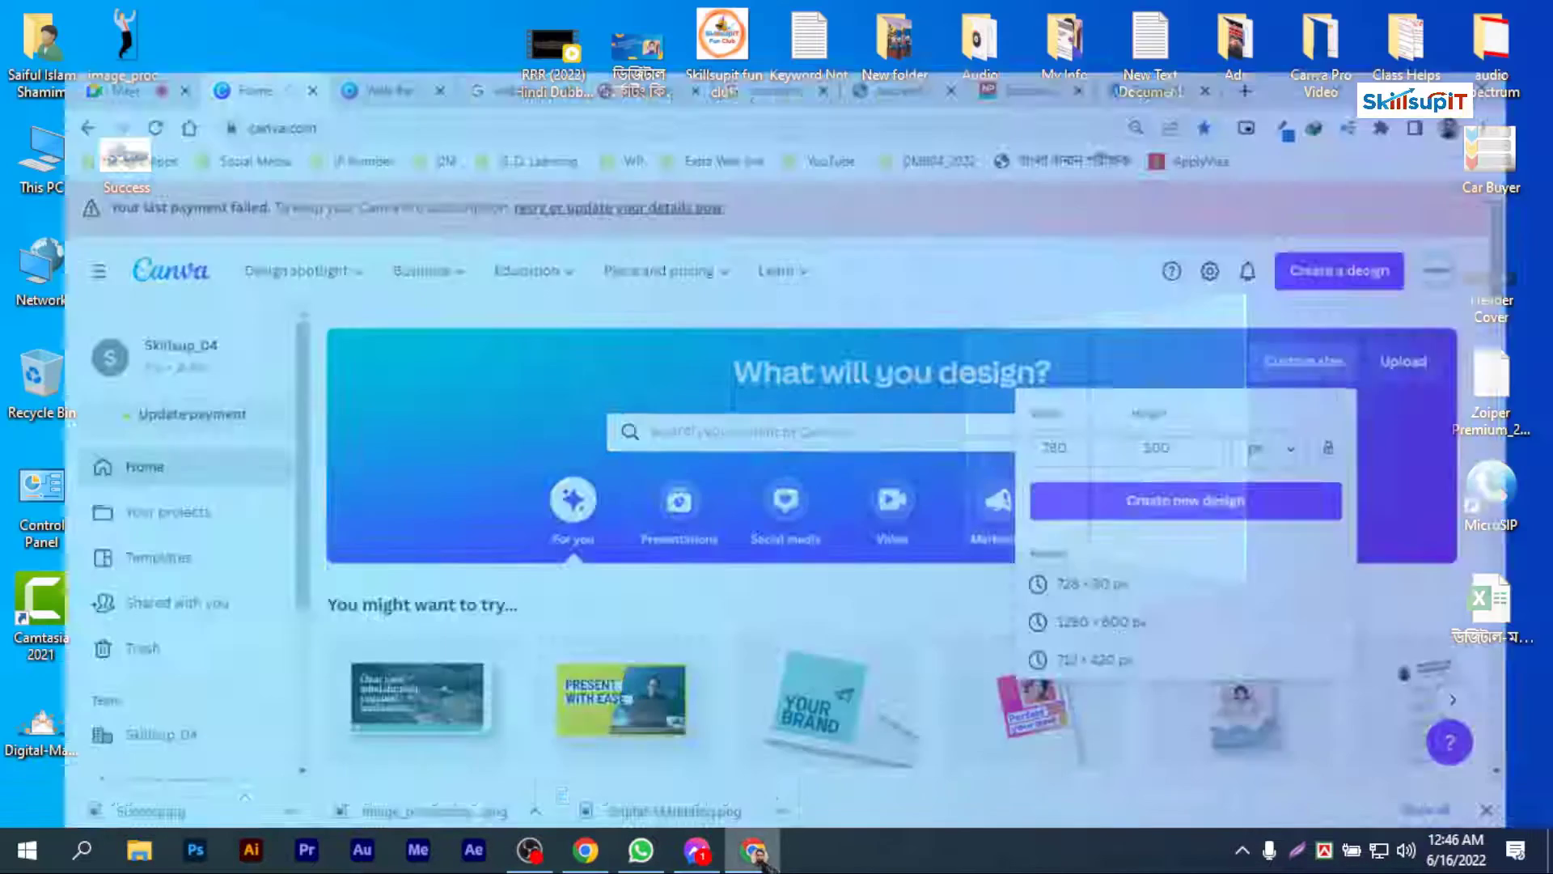
pyautogui.click(1141, 19)
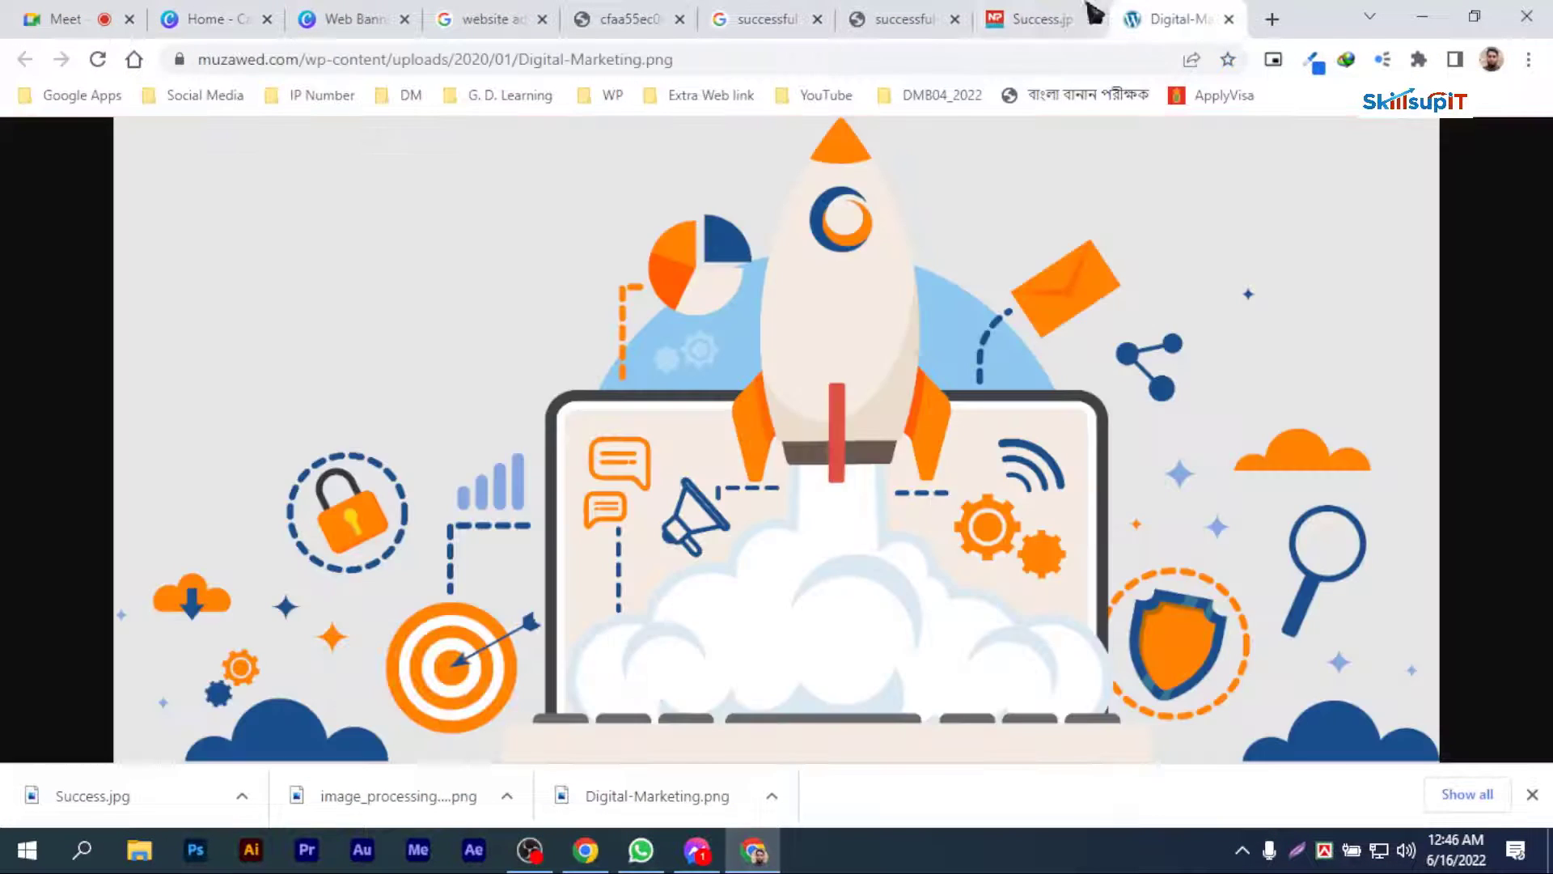
# Step: Upload the downloaded Success.jpg to the Web Banner design in Canva
pyautogui.click(1040, 18)
pyautogui.click(914, 13)
pyautogui.moveTo(197, 796); pyautogui.dragTo(254, 366)
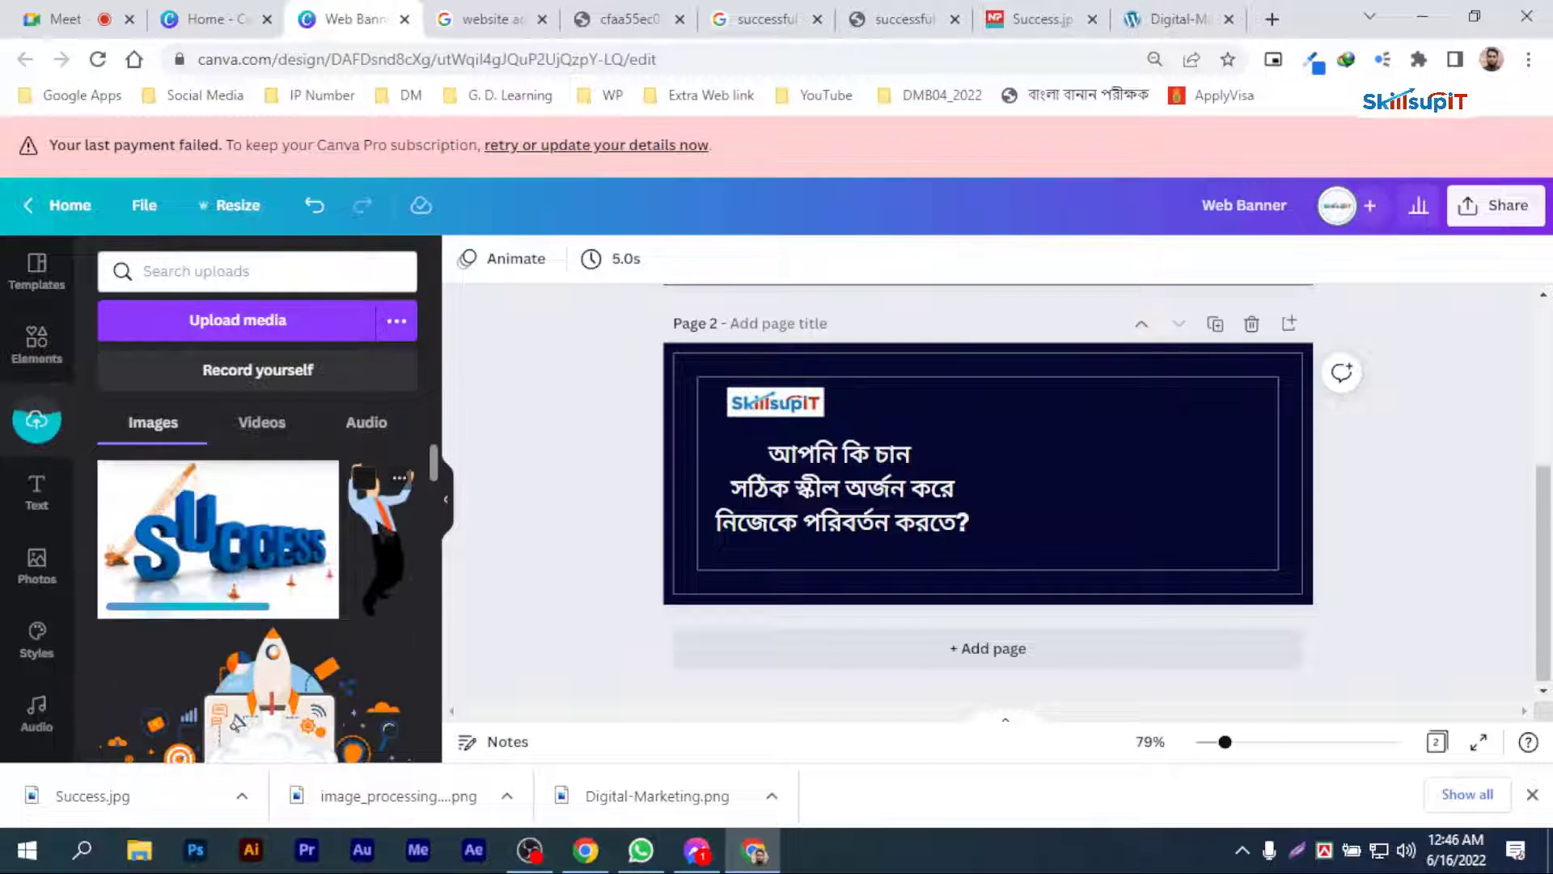
# Step: Set page 2's background to white and its Bengali heading to black
pyautogui.click(1005, 416)
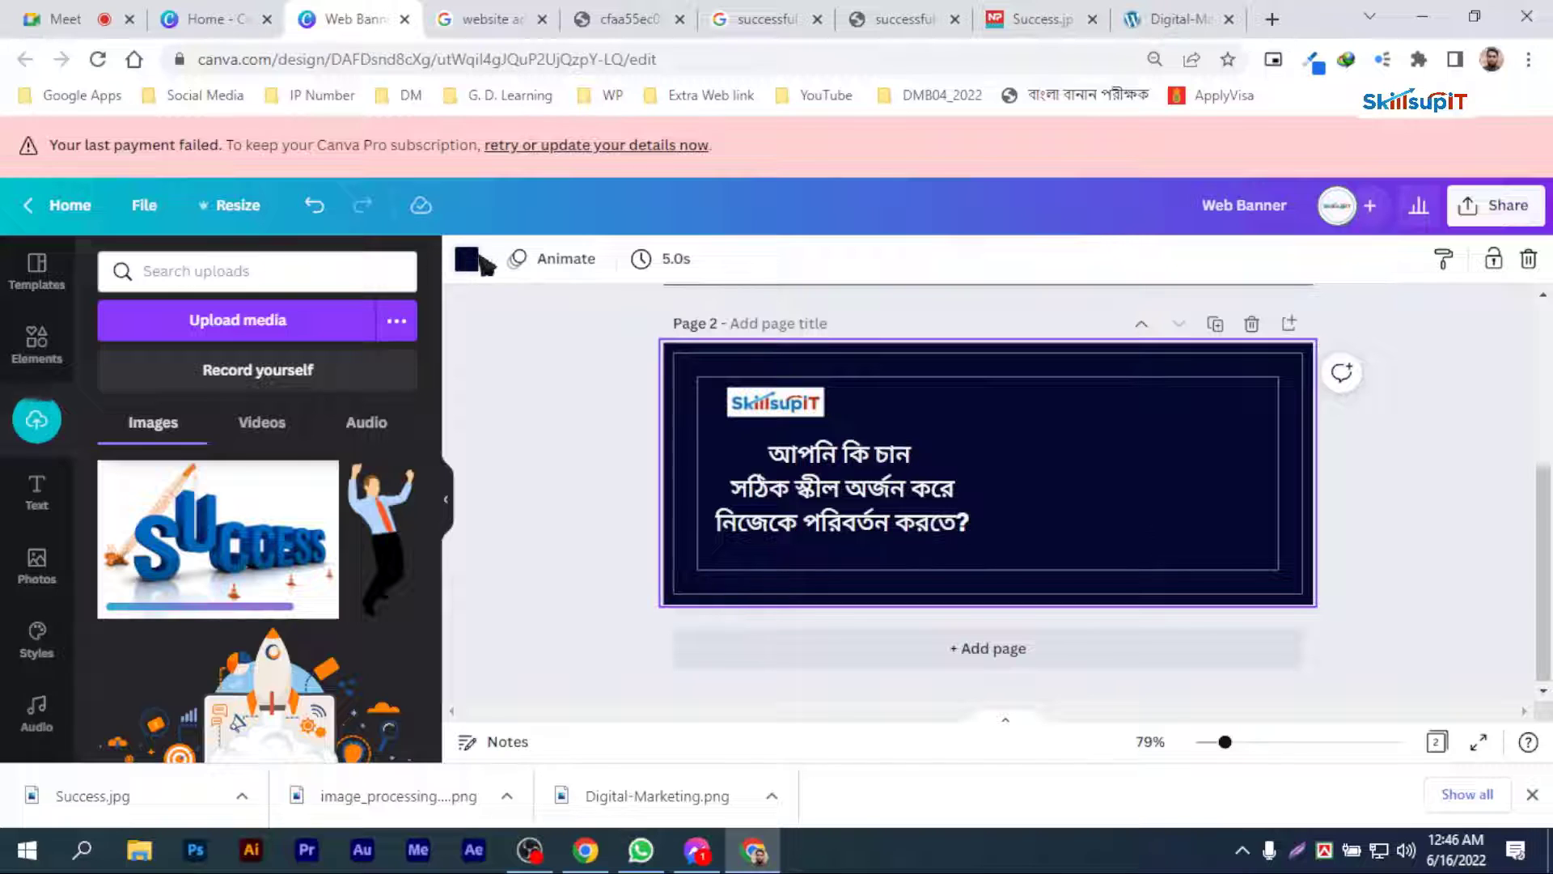
pyautogui.click(469, 260)
pyautogui.click(229, 366)
pyautogui.click(849, 462)
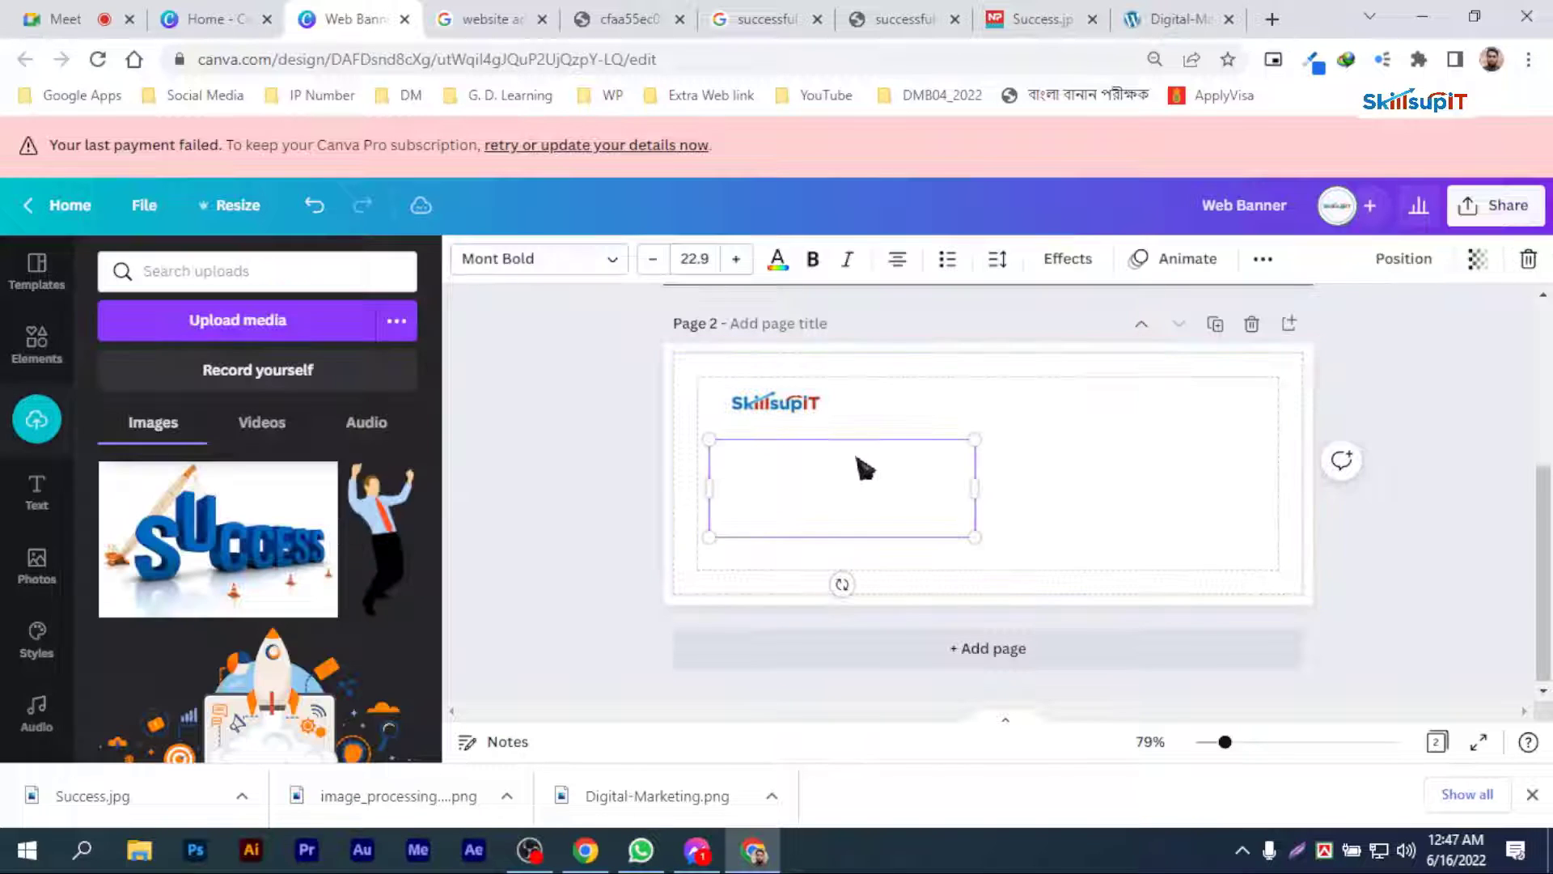
pyautogui.click(778, 259)
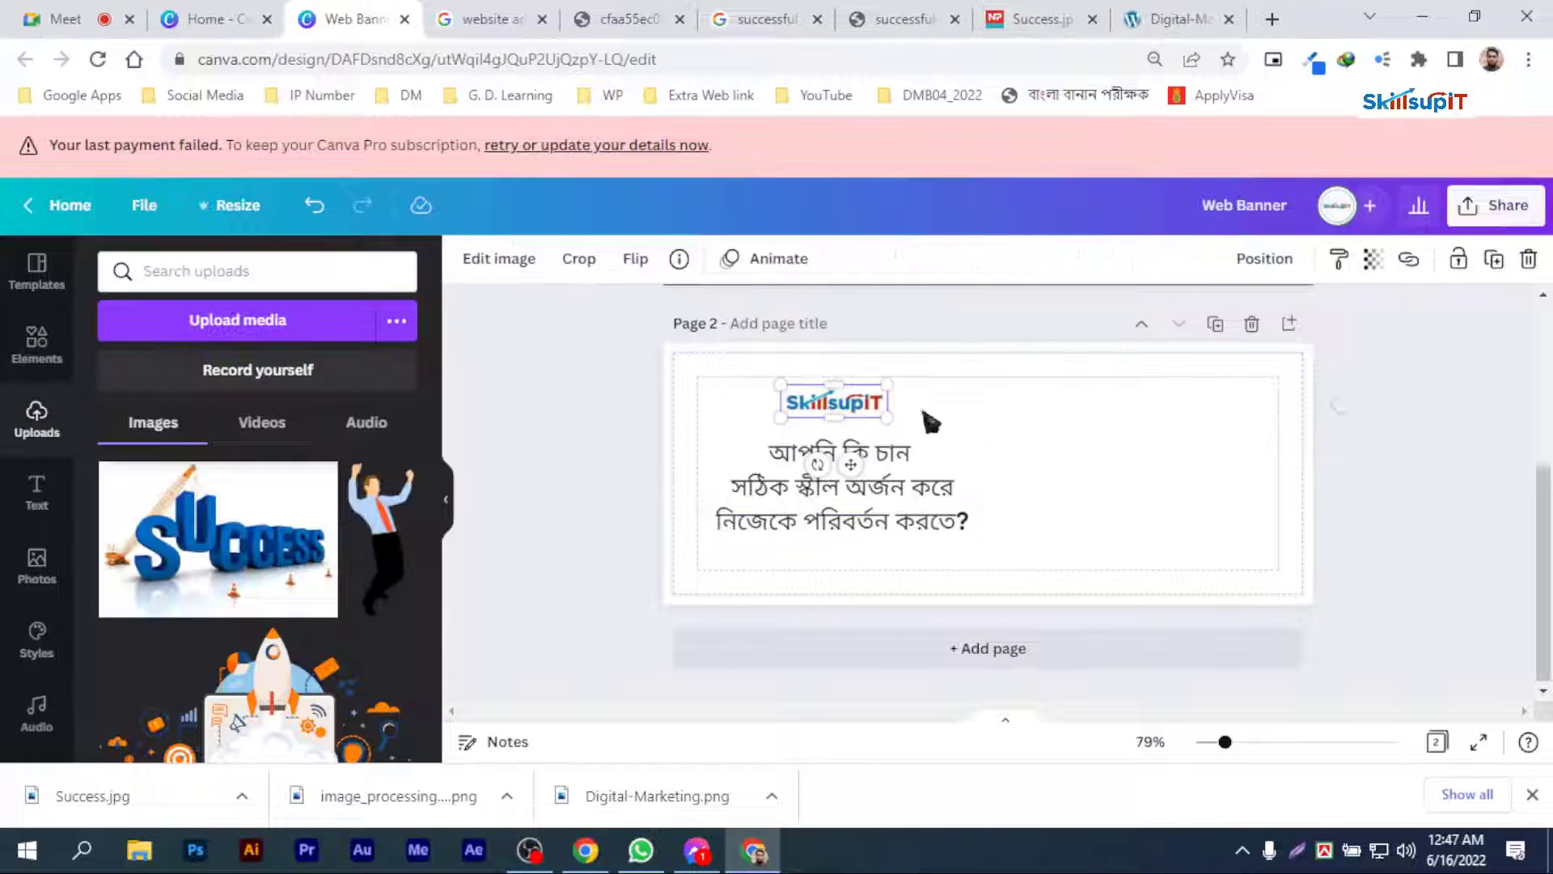
pyautogui.click(1018, 426)
# Step: Place the SUCCESS crane image on the right side of page 2 and the businessman between it and the heading
pyautogui.click(237, 514)
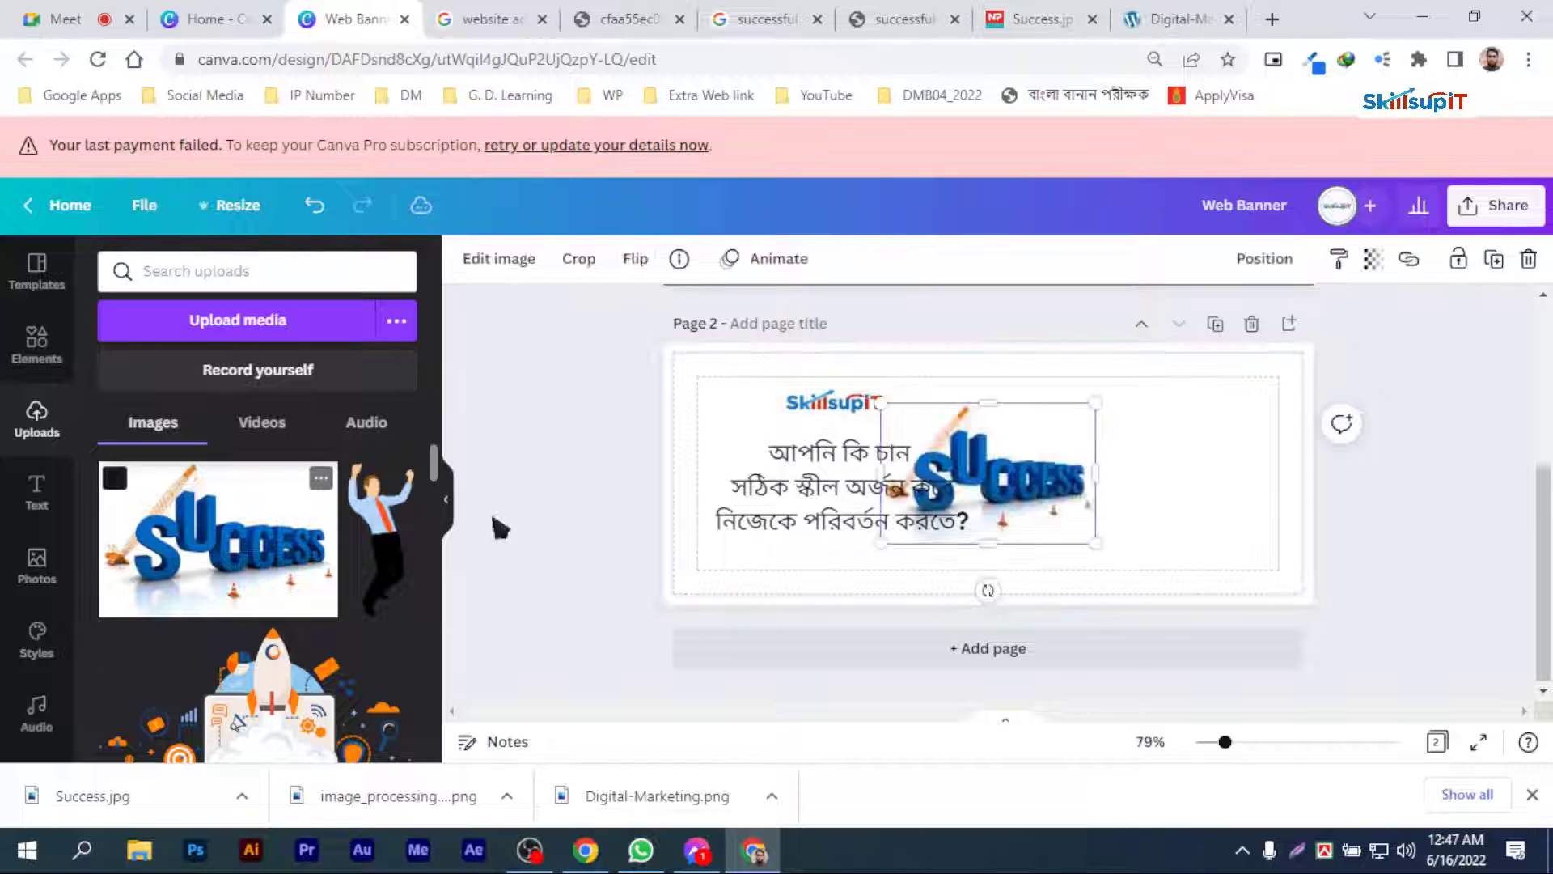
pyautogui.moveTo(1021, 486); pyautogui.dragTo(1175, 479)
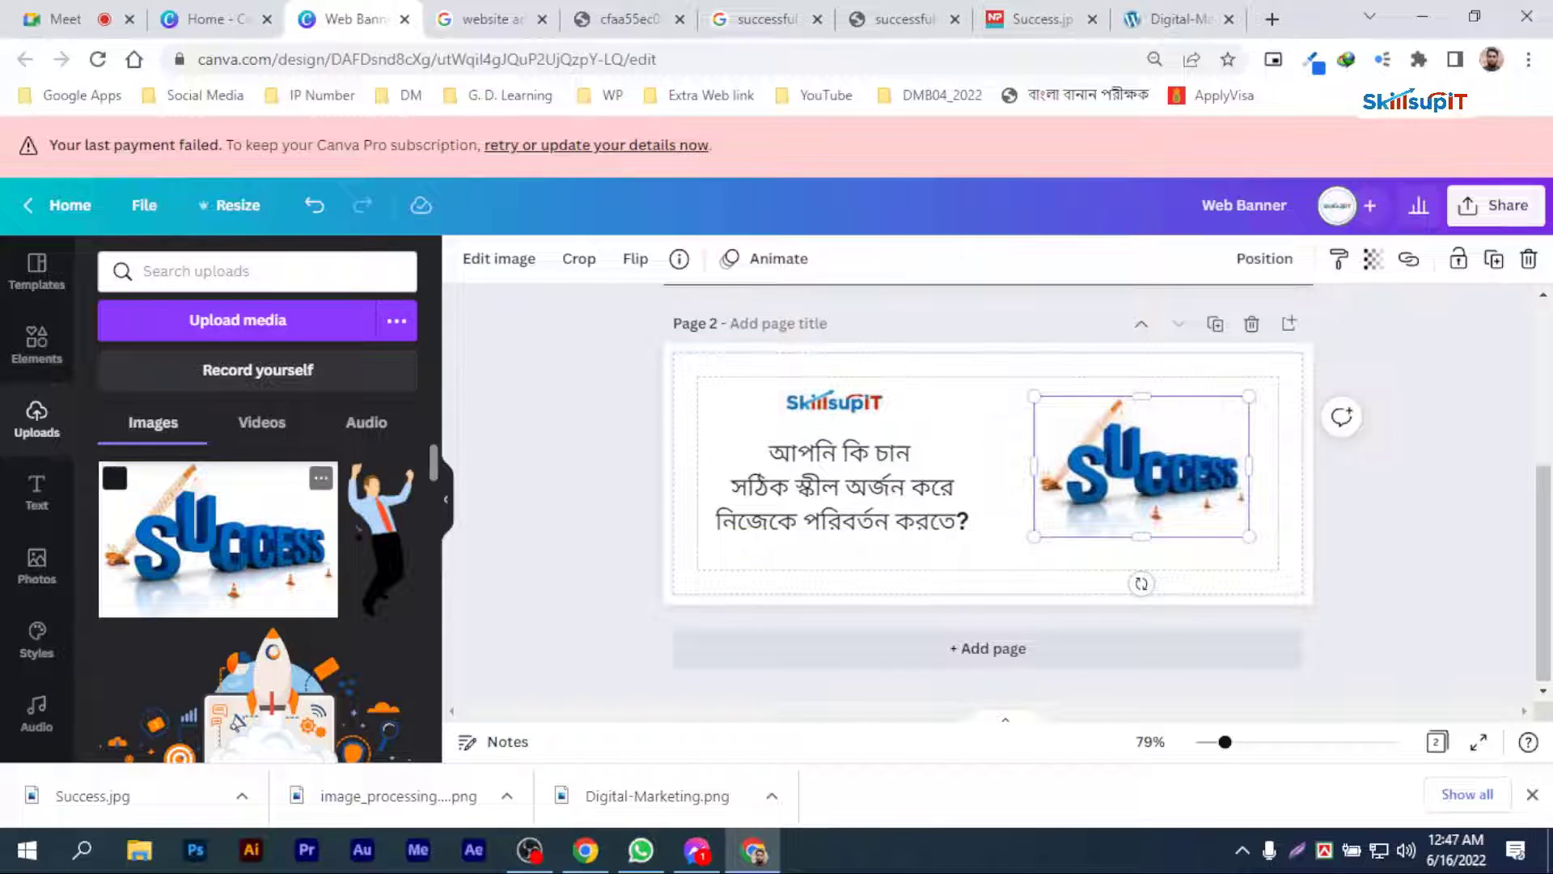
pyautogui.click(380, 538)
pyautogui.moveTo(1011, 453); pyautogui.dragTo(1022, 438)
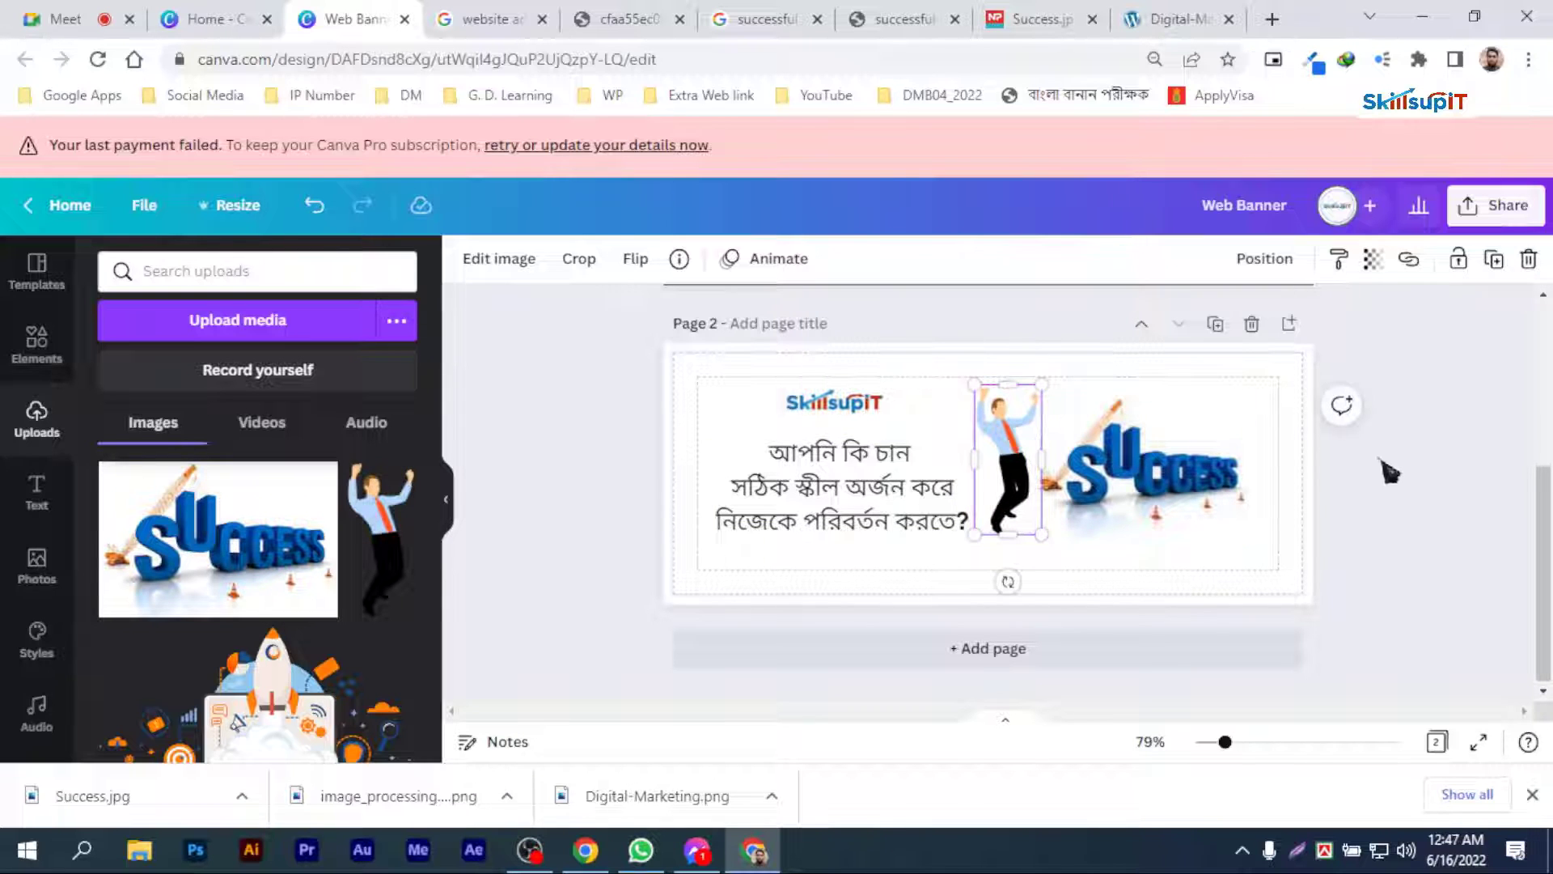
pyautogui.click(1328, 515)
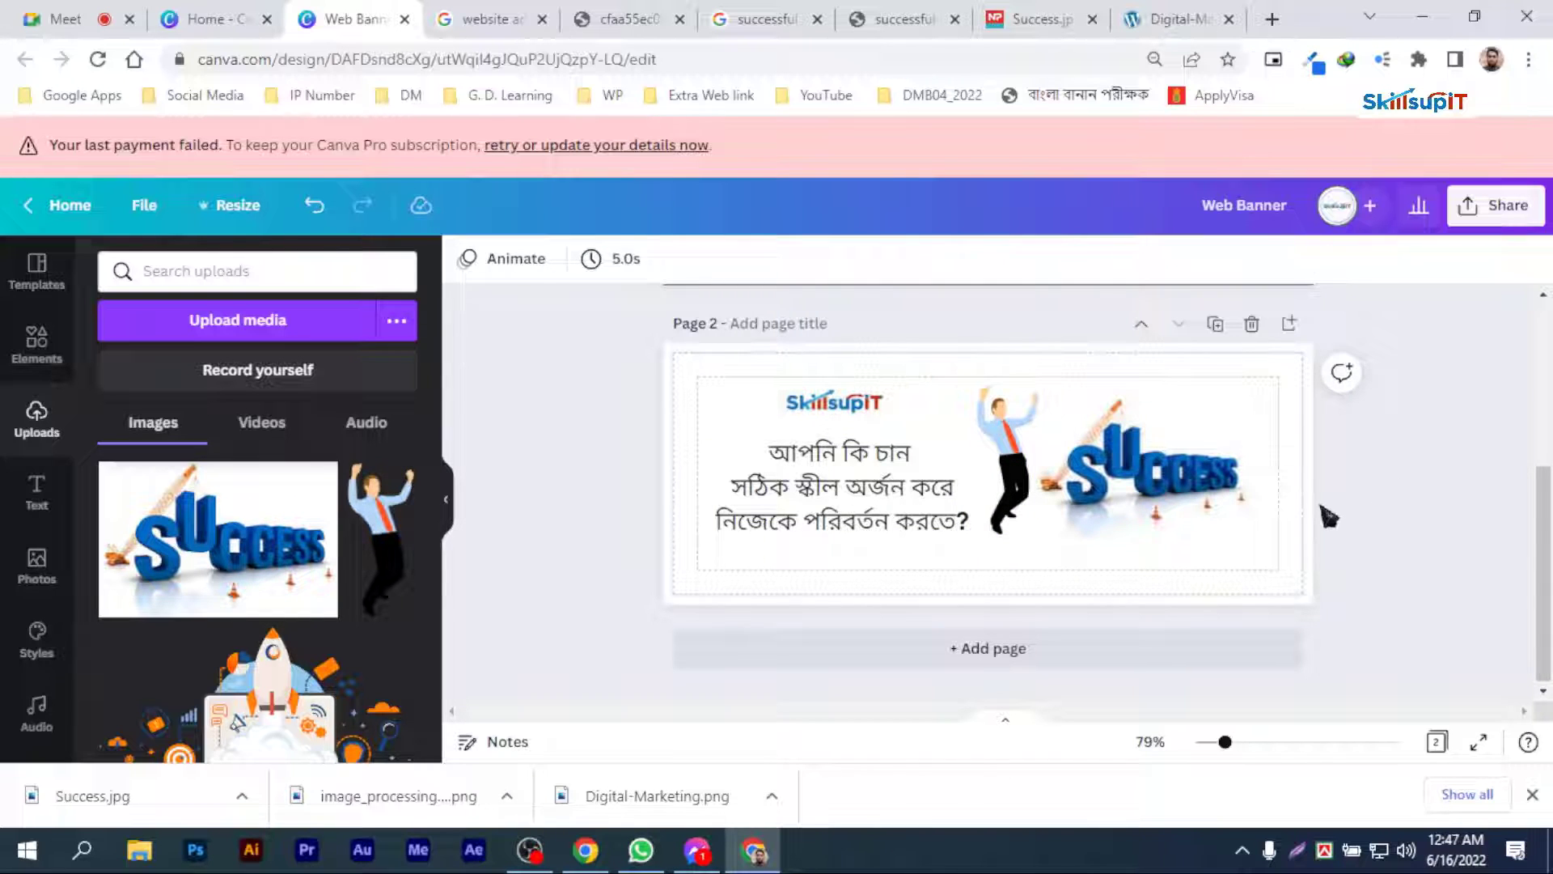
# Step: Shift page 2's logo, heading, businessman and SUCCESS image slightly down together and align them to their middle
pyautogui.click(930, 477)
pyautogui.keyDown('shift'); pyautogui.click(990, 441); pyautogui.keyUp('shift')
pyautogui.keyDown('shift'); pyautogui.click(1139, 480); pyautogui.keyUp('shift')
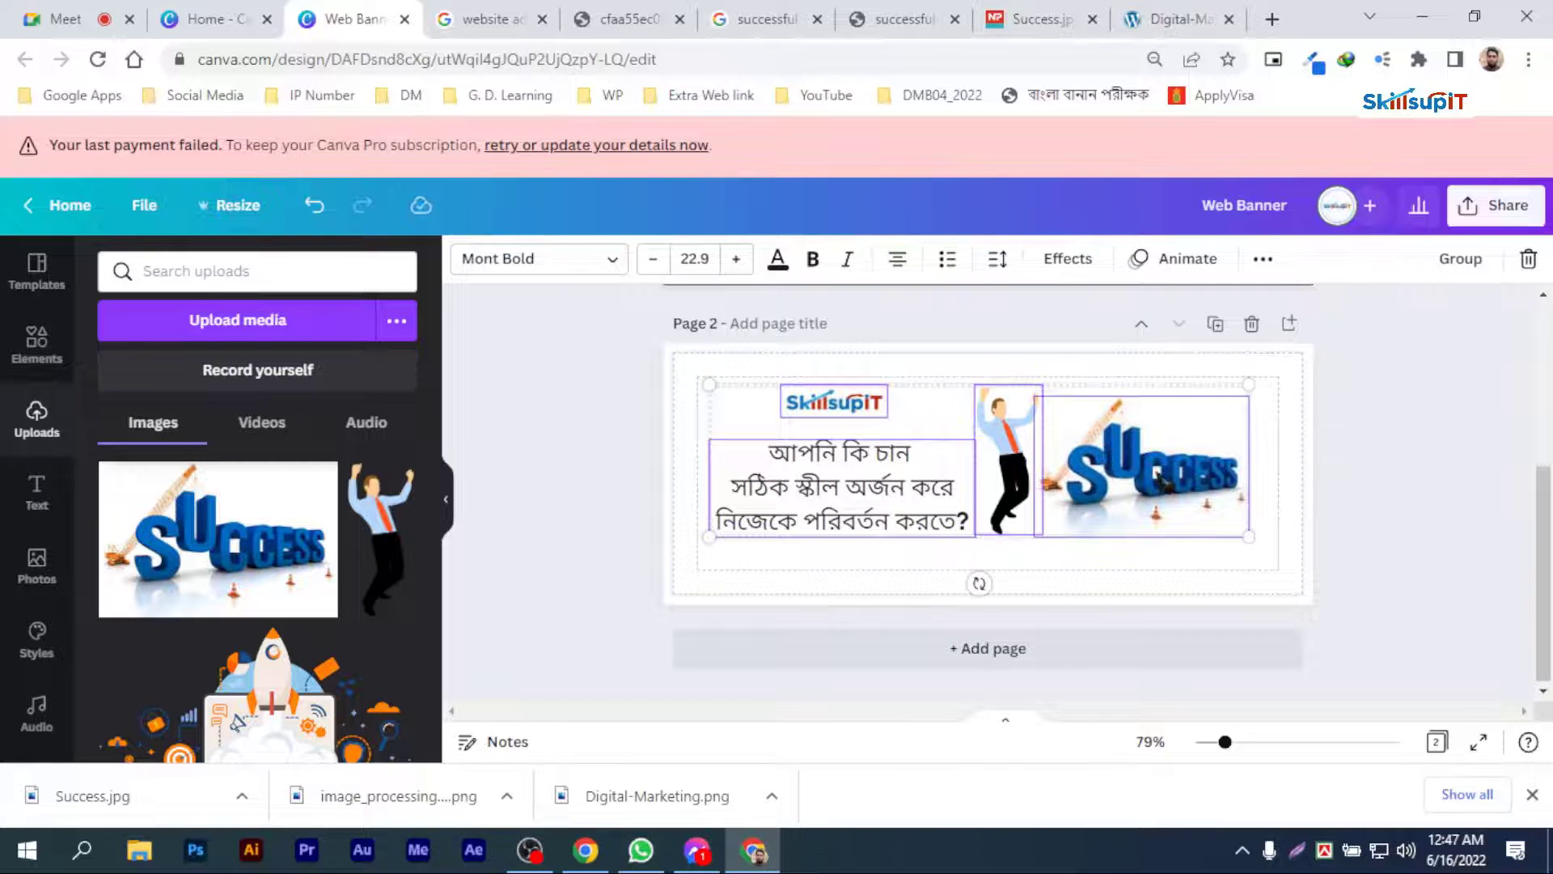
pyautogui.moveTo(1160, 477); pyautogui.dragTo(1161, 485)
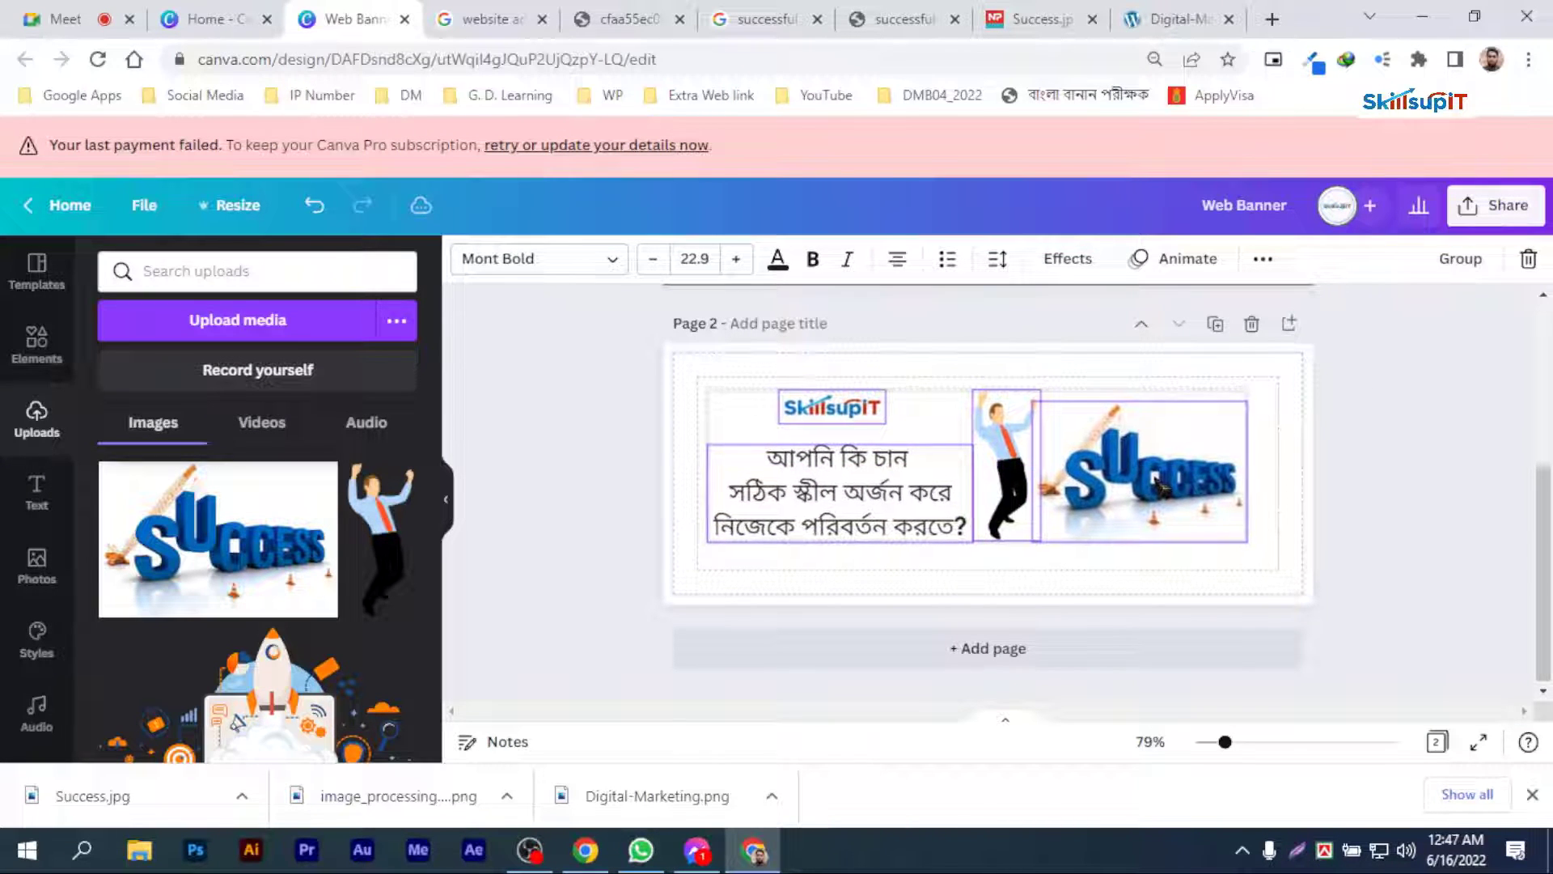
pyautogui.click(1260, 260)
pyautogui.click(1062, 309)
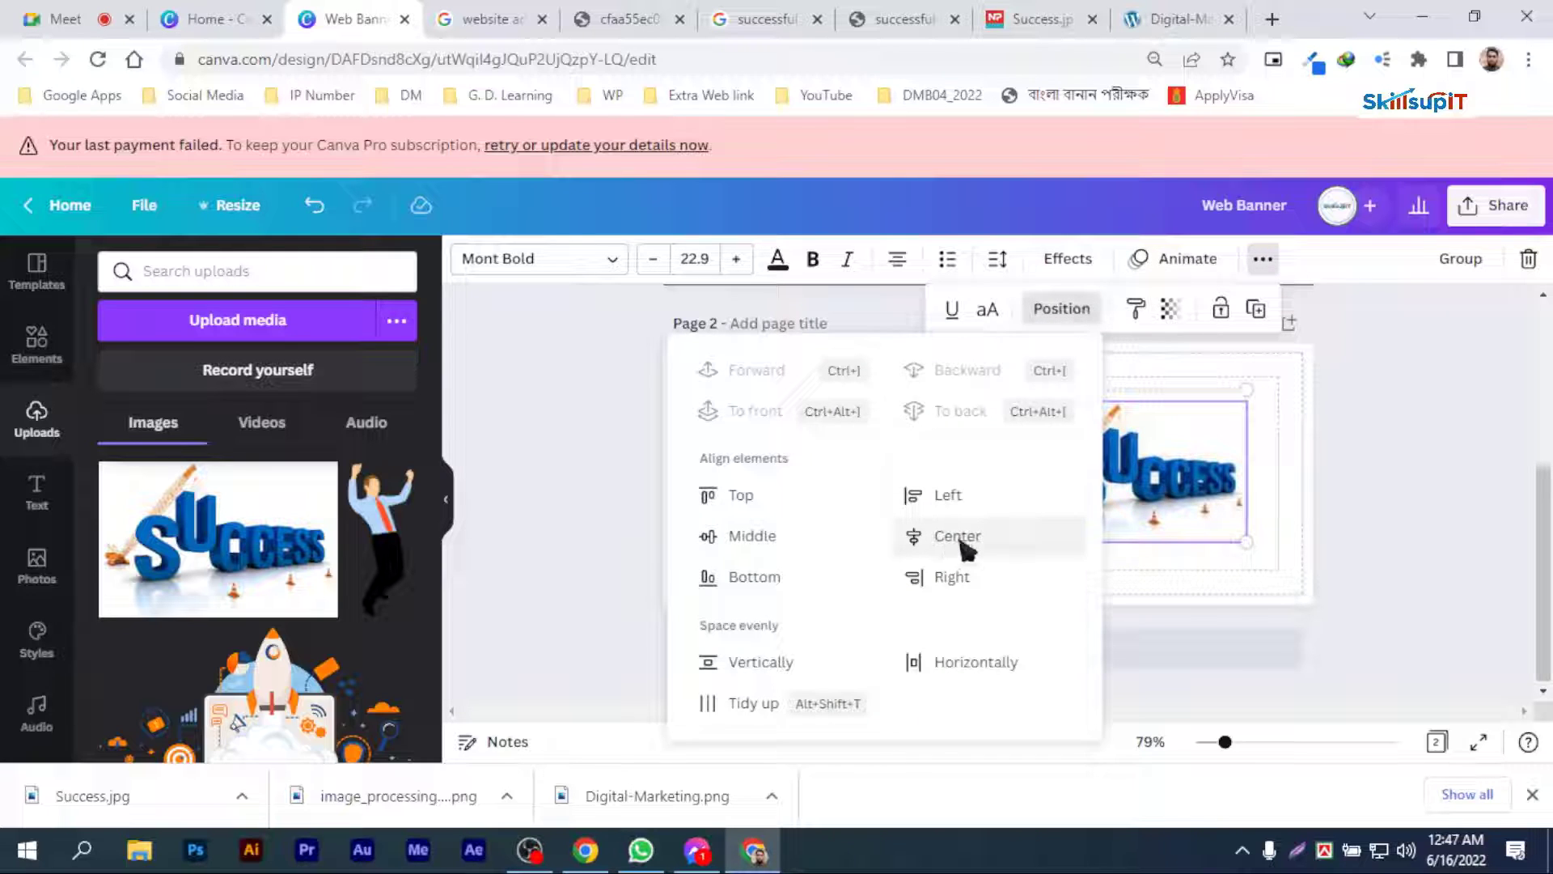
pyautogui.click(757, 536)
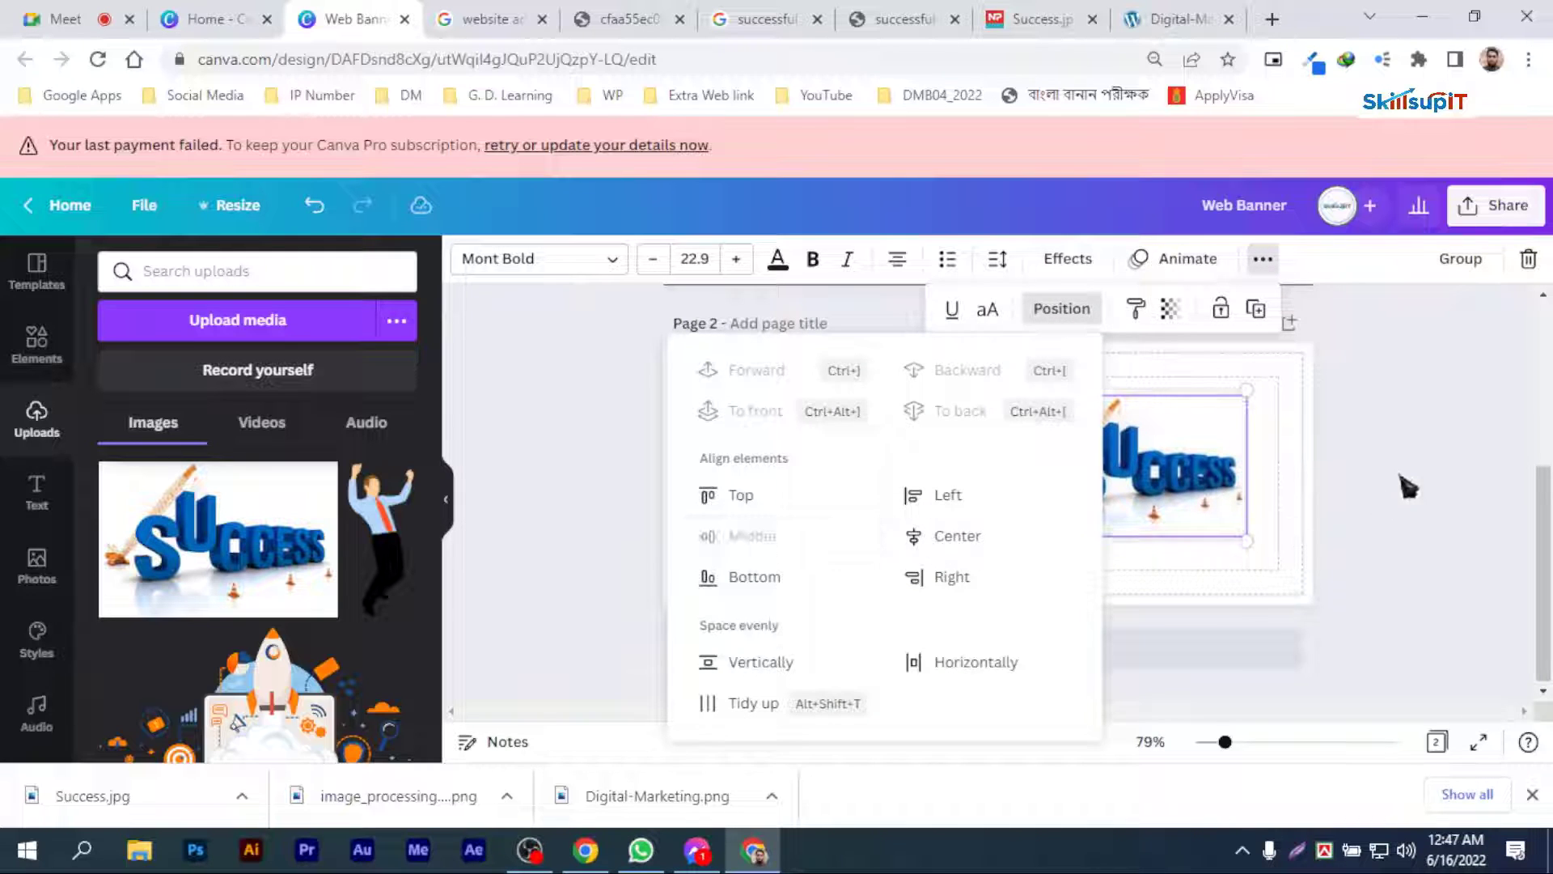
pyautogui.click(1403, 479)
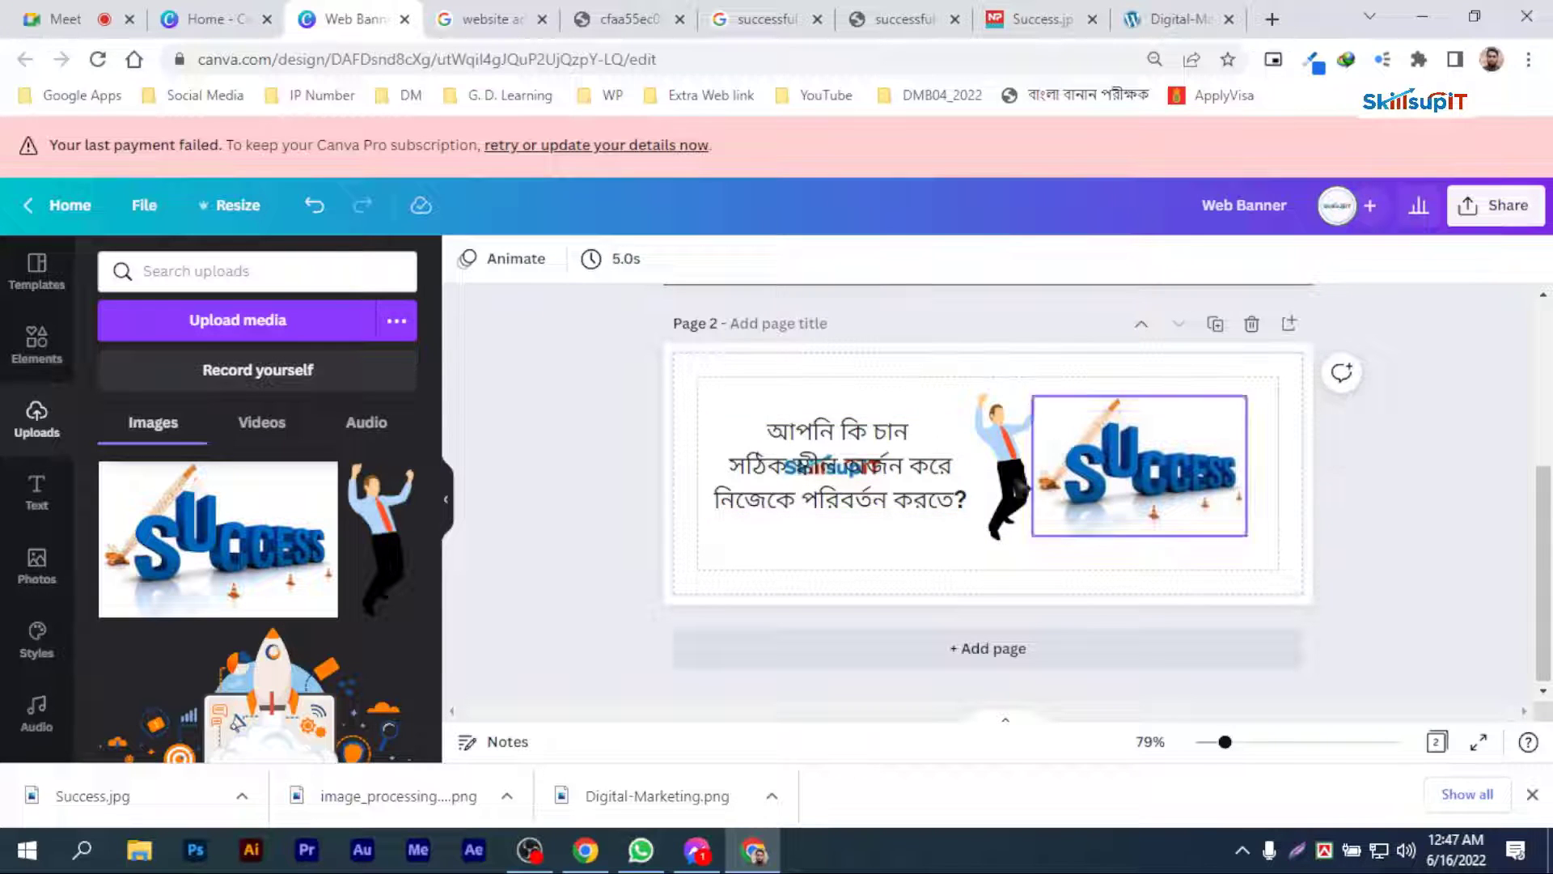
# Step: Separate the overlapping logo and heading on page 2, placing the logo above and the heading just beneath it
pyautogui.click(835, 463)
pyautogui.moveTo(845, 472); pyautogui.dragTo(848, 526)
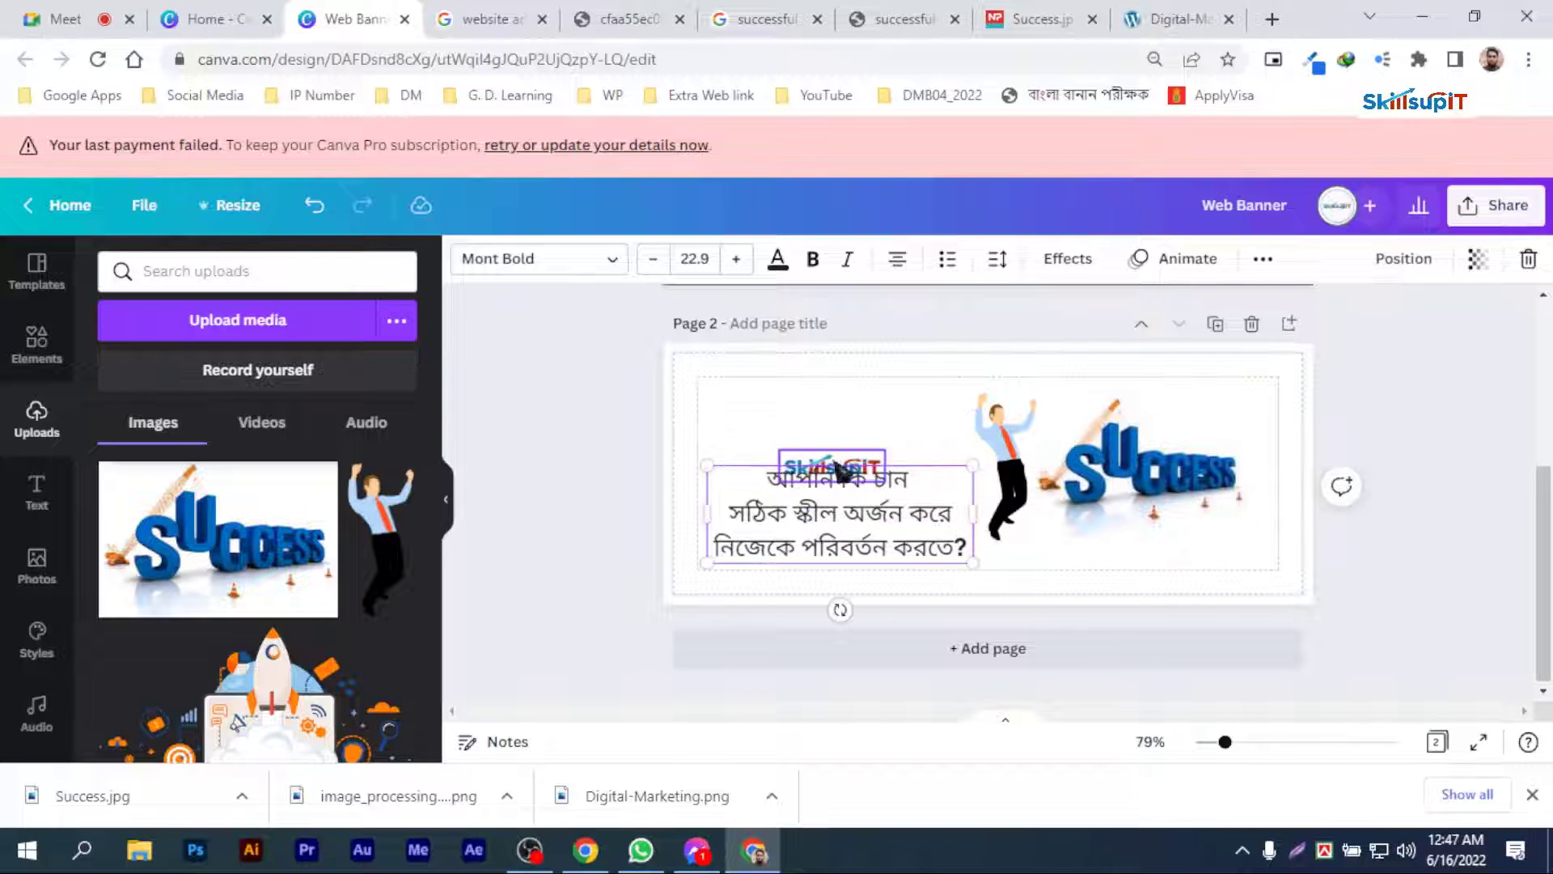
pyautogui.moveTo(833, 466); pyautogui.dragTo(841, 407)
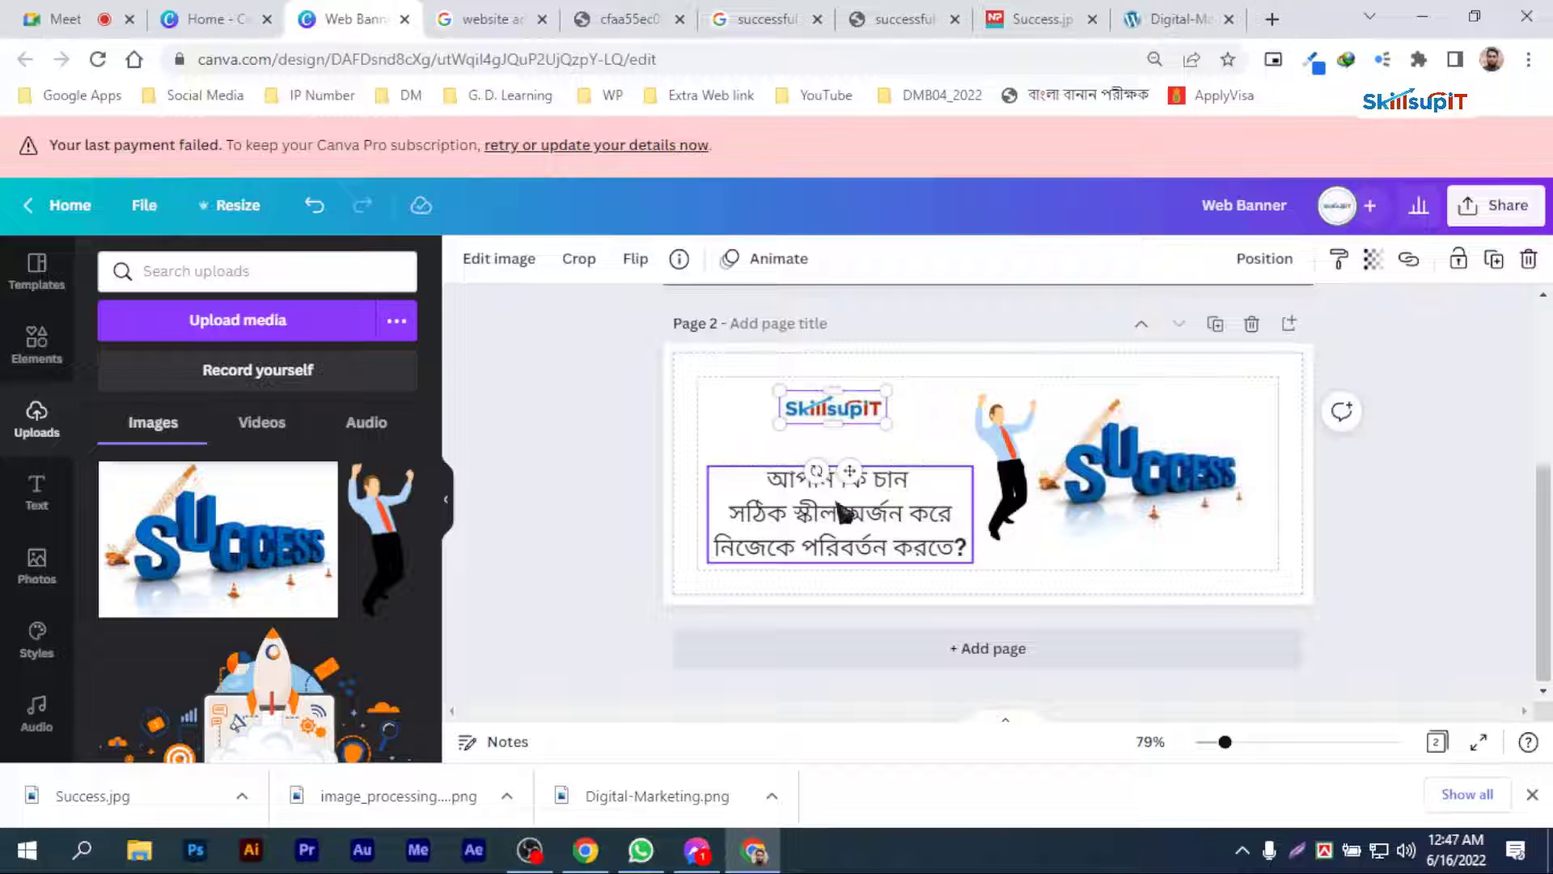
pyautogui.click(845, 518)
pyautogui.moveTo(849, 520); pyautogui.dragTo(850, 493)
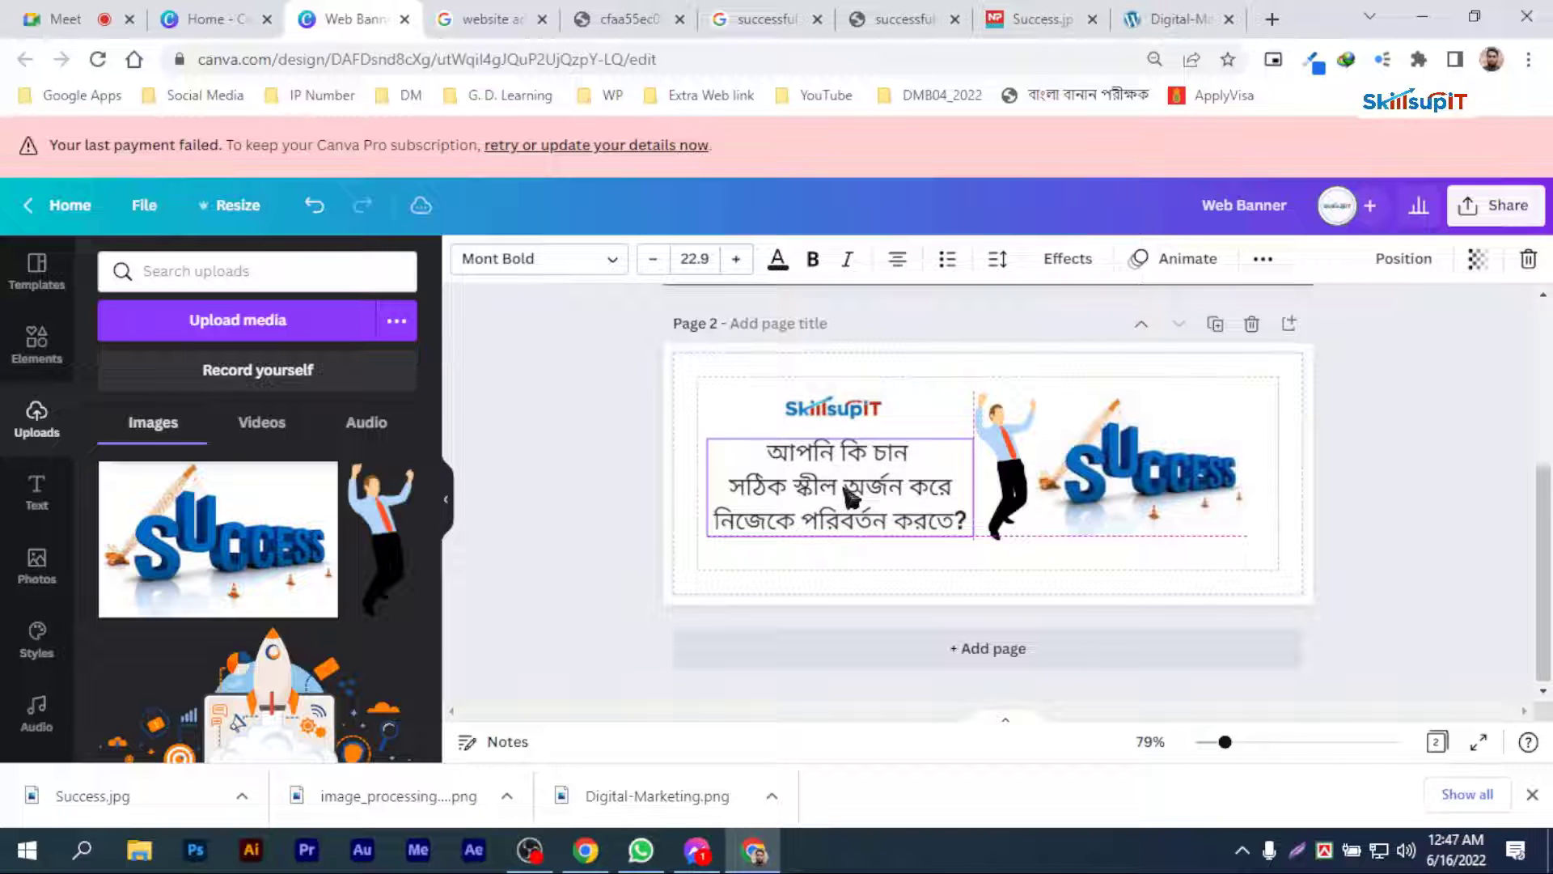
pyautogui.click(1453, 501)
# Step: Set page 1's background to white and its Bengali heading to black
pyautogui.scroll(1, 930, 477)
pyautogui.scroll(1, 886, 463)
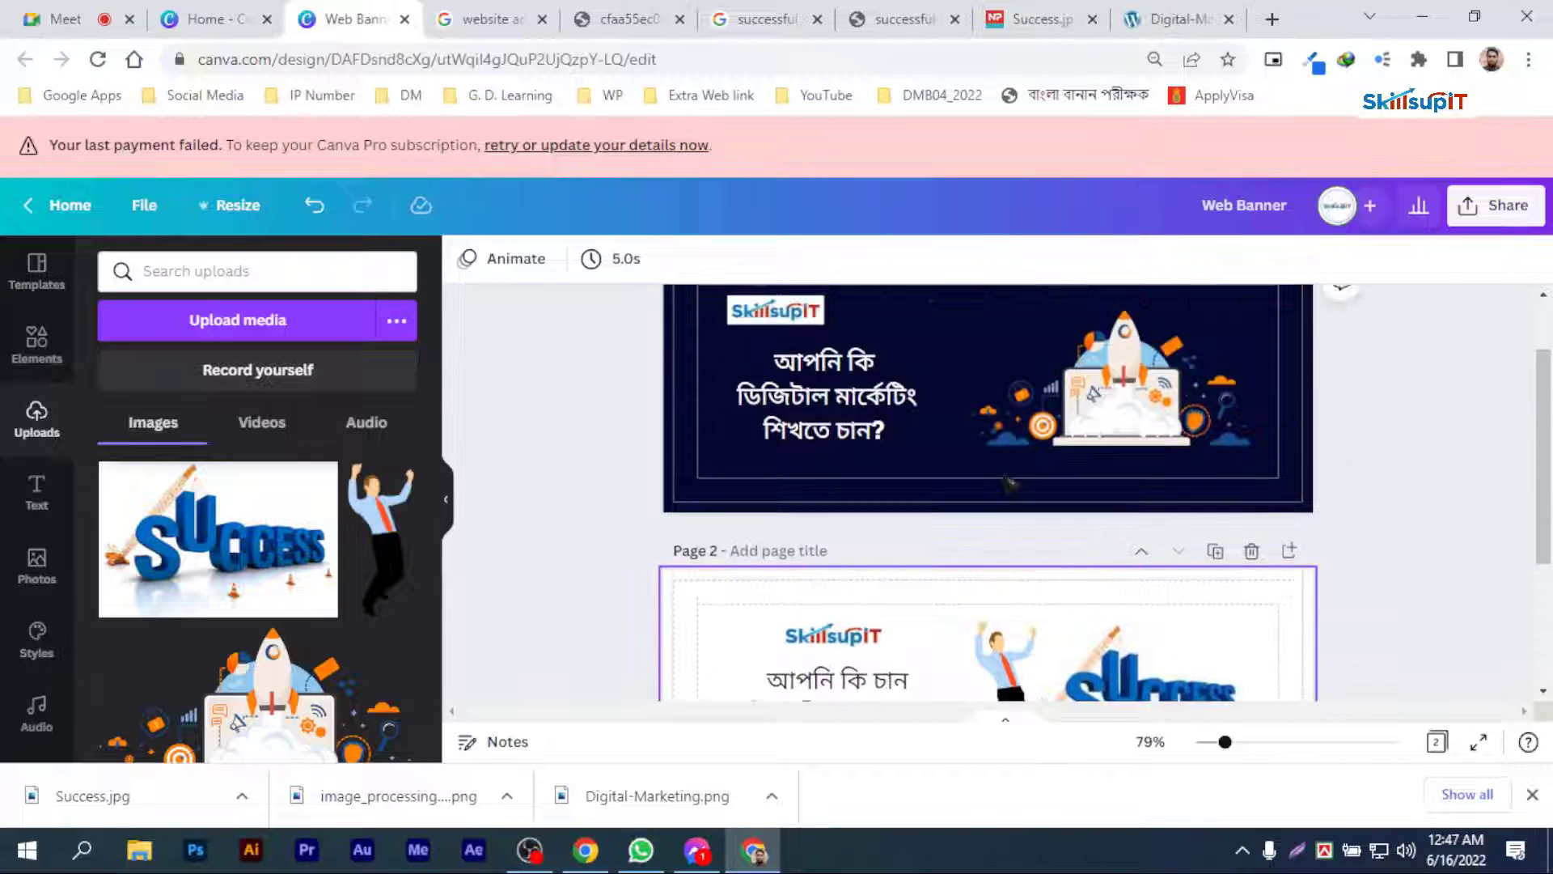
pyautogui.scroll(-2, 970, 465)
pyautogui.click(1096, 473)
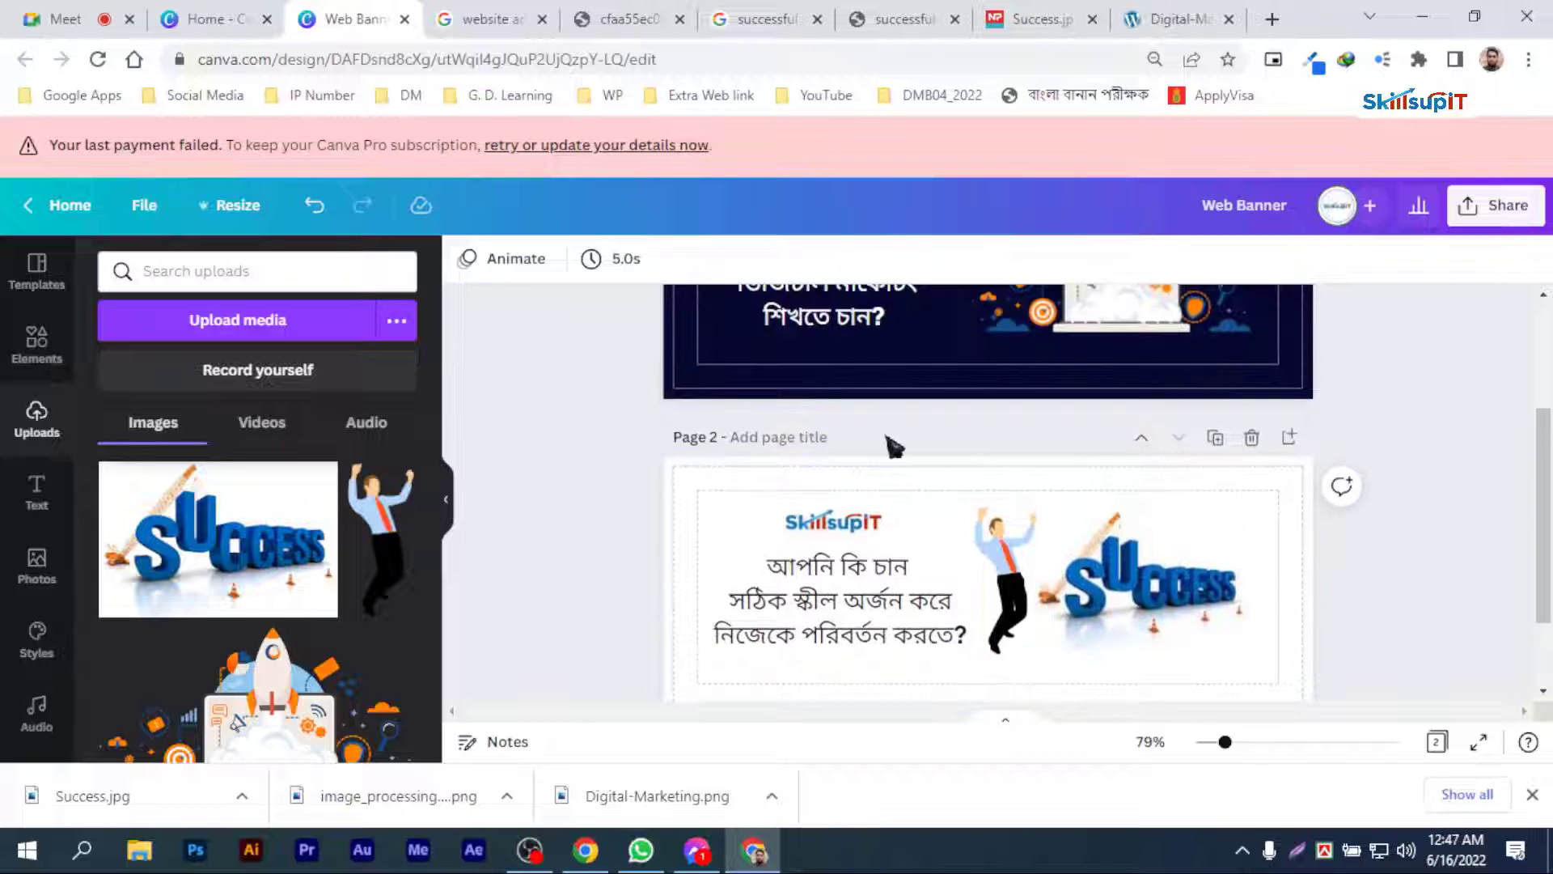
pyautogui.scroll(2, 894, 445)
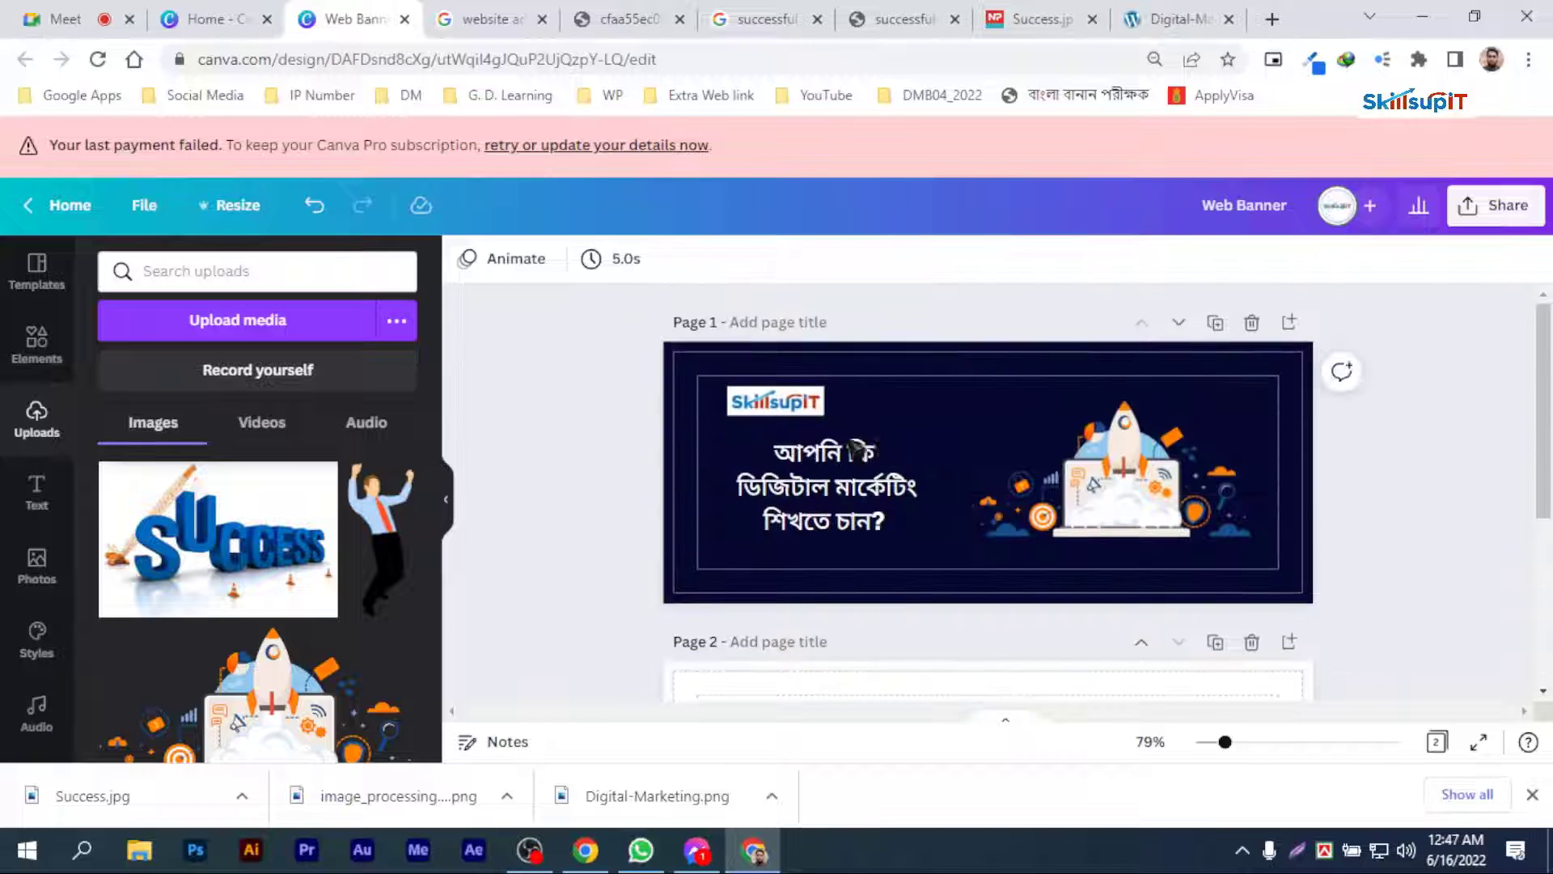
pyautogui.click(975, 398)
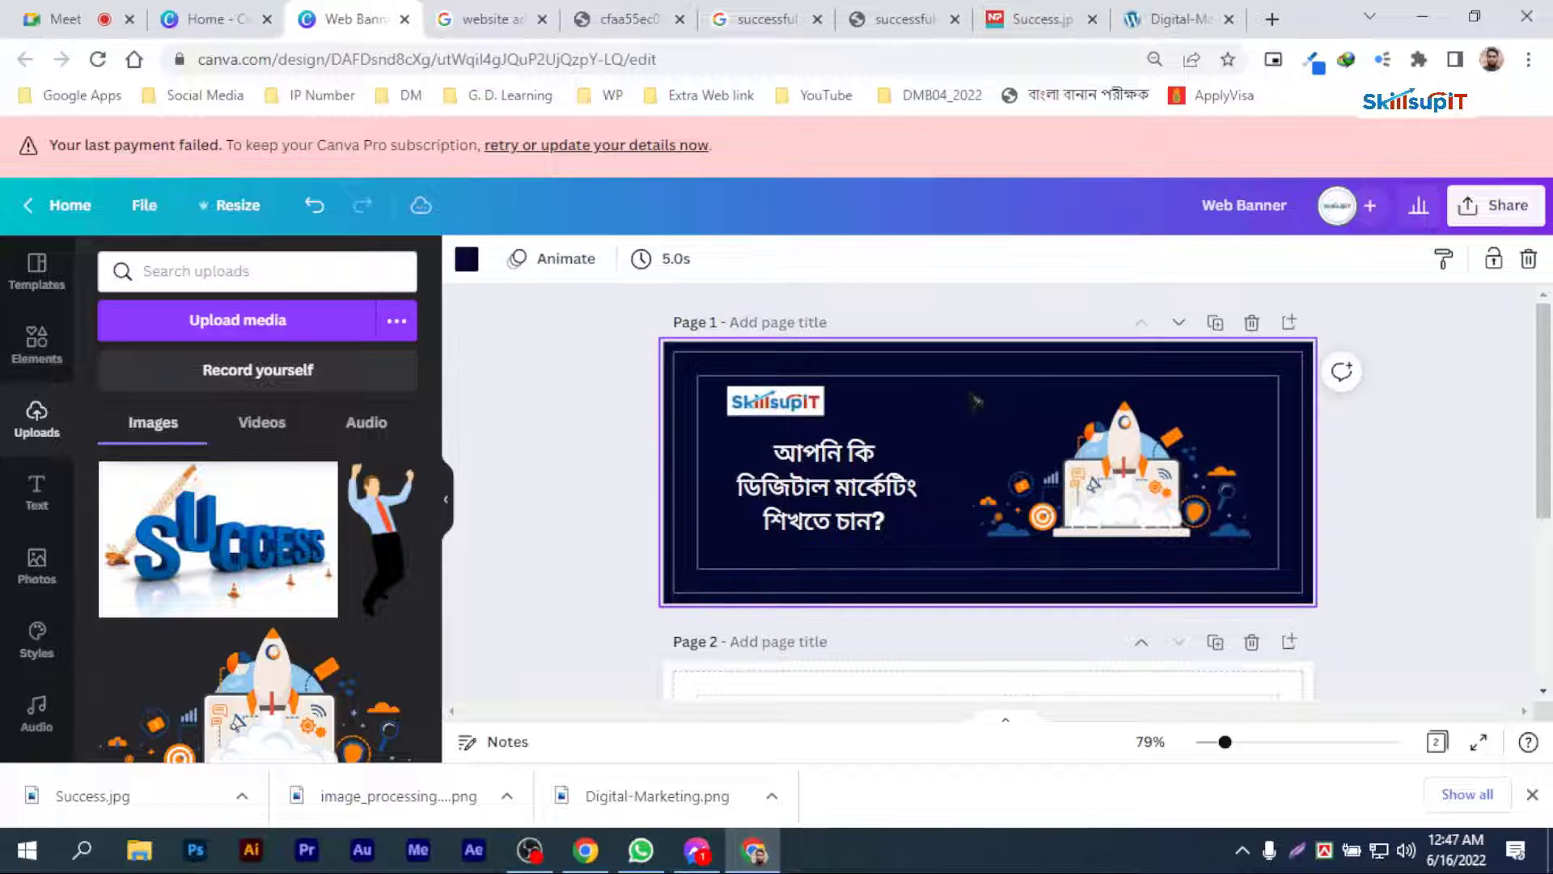
pyautogui.click(477, 263)
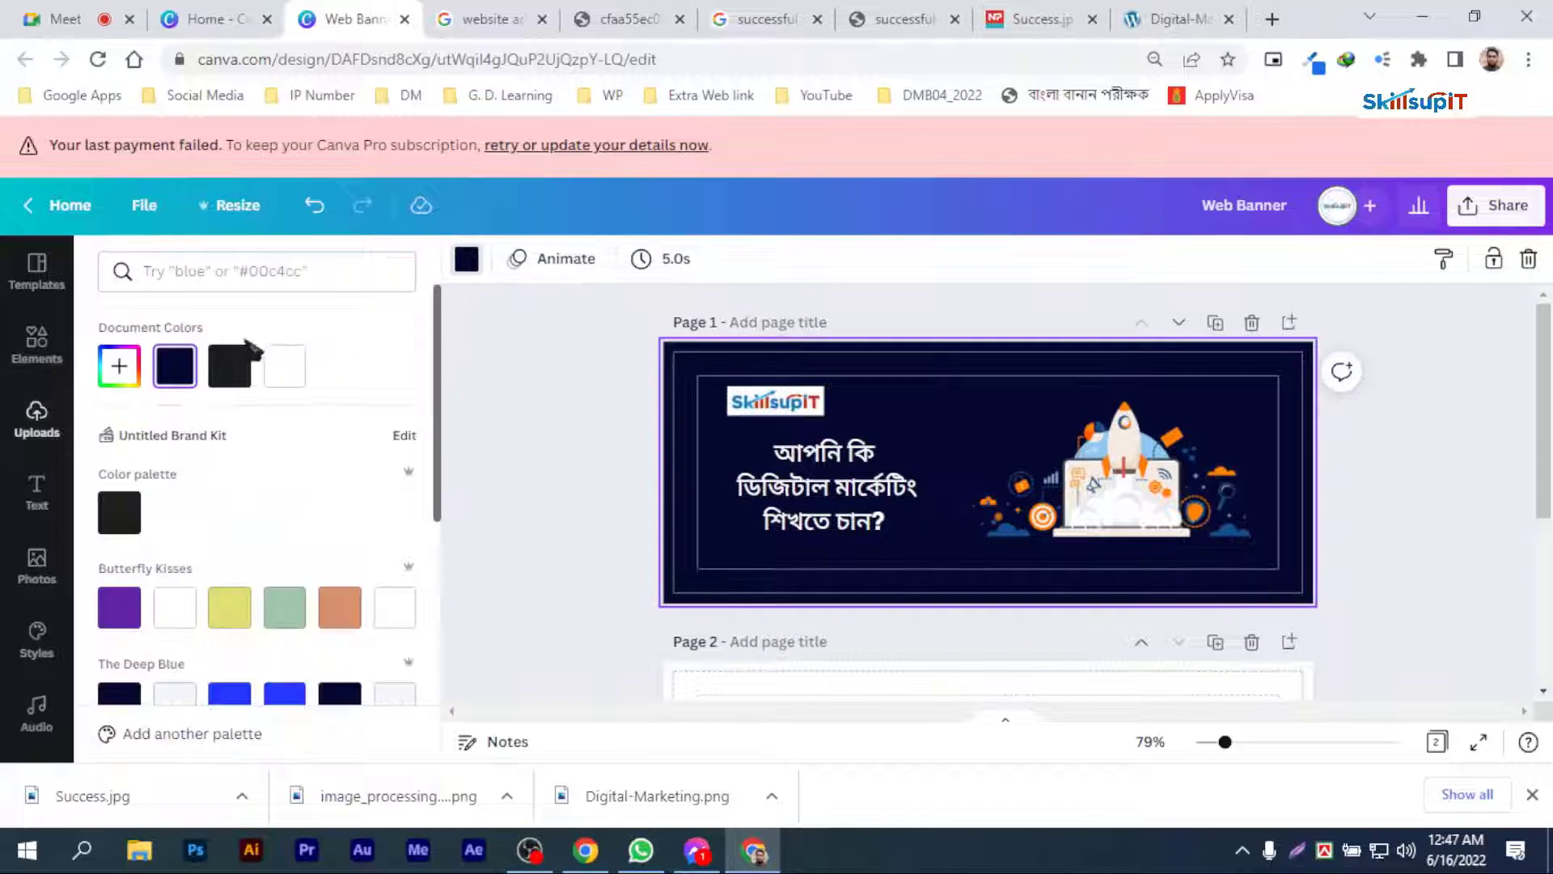
pyautogui.click(285, 365)
pyautogui.click(835, 478)
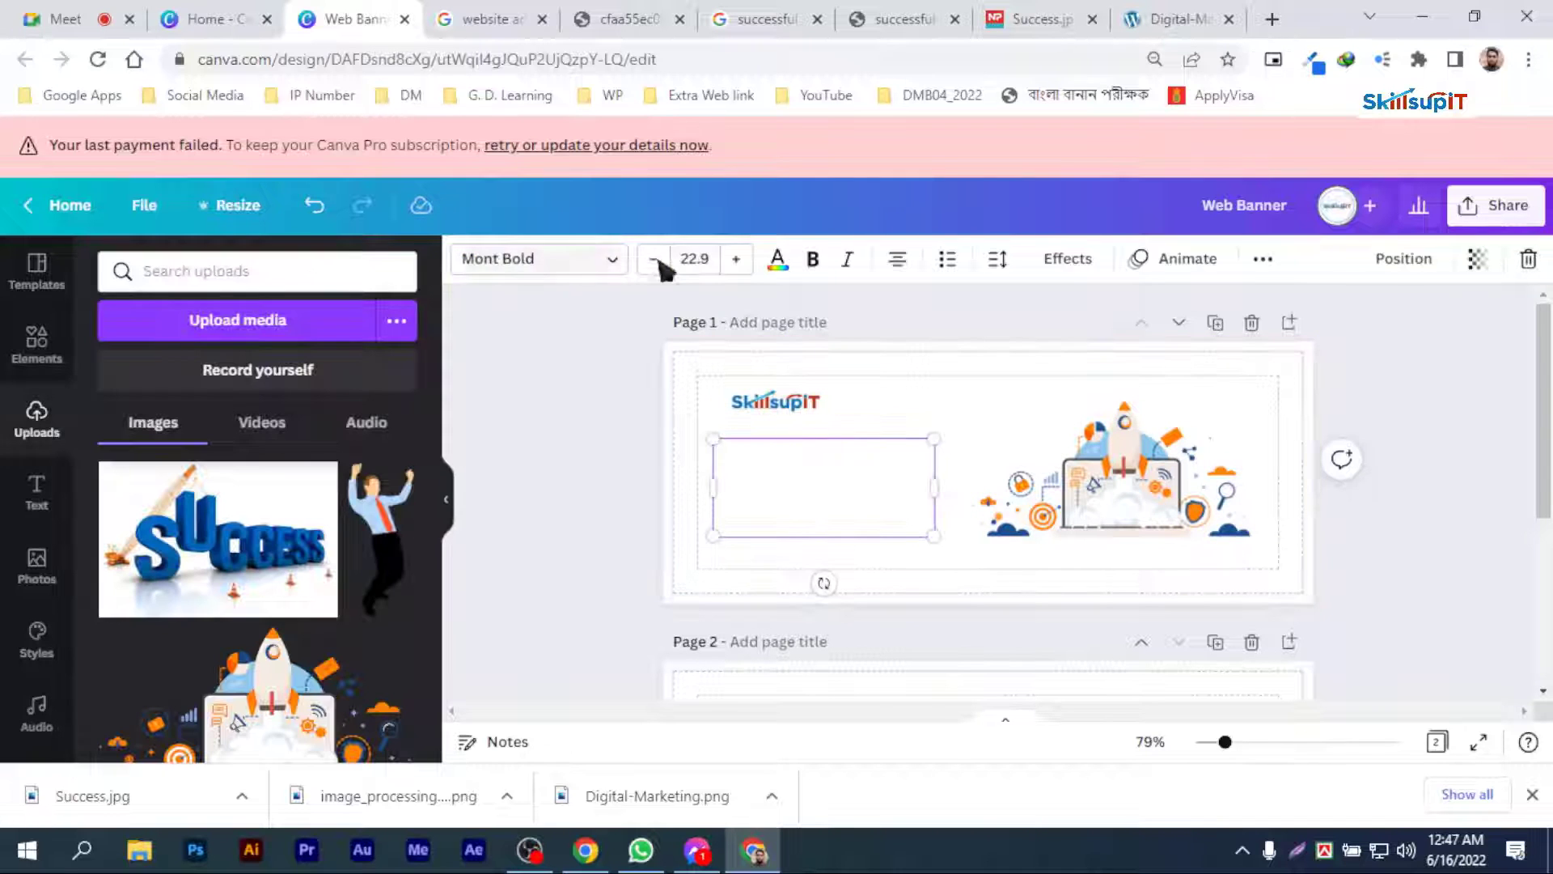
pyautogui.click(778, 259)
pyautogui.click(175, 366)
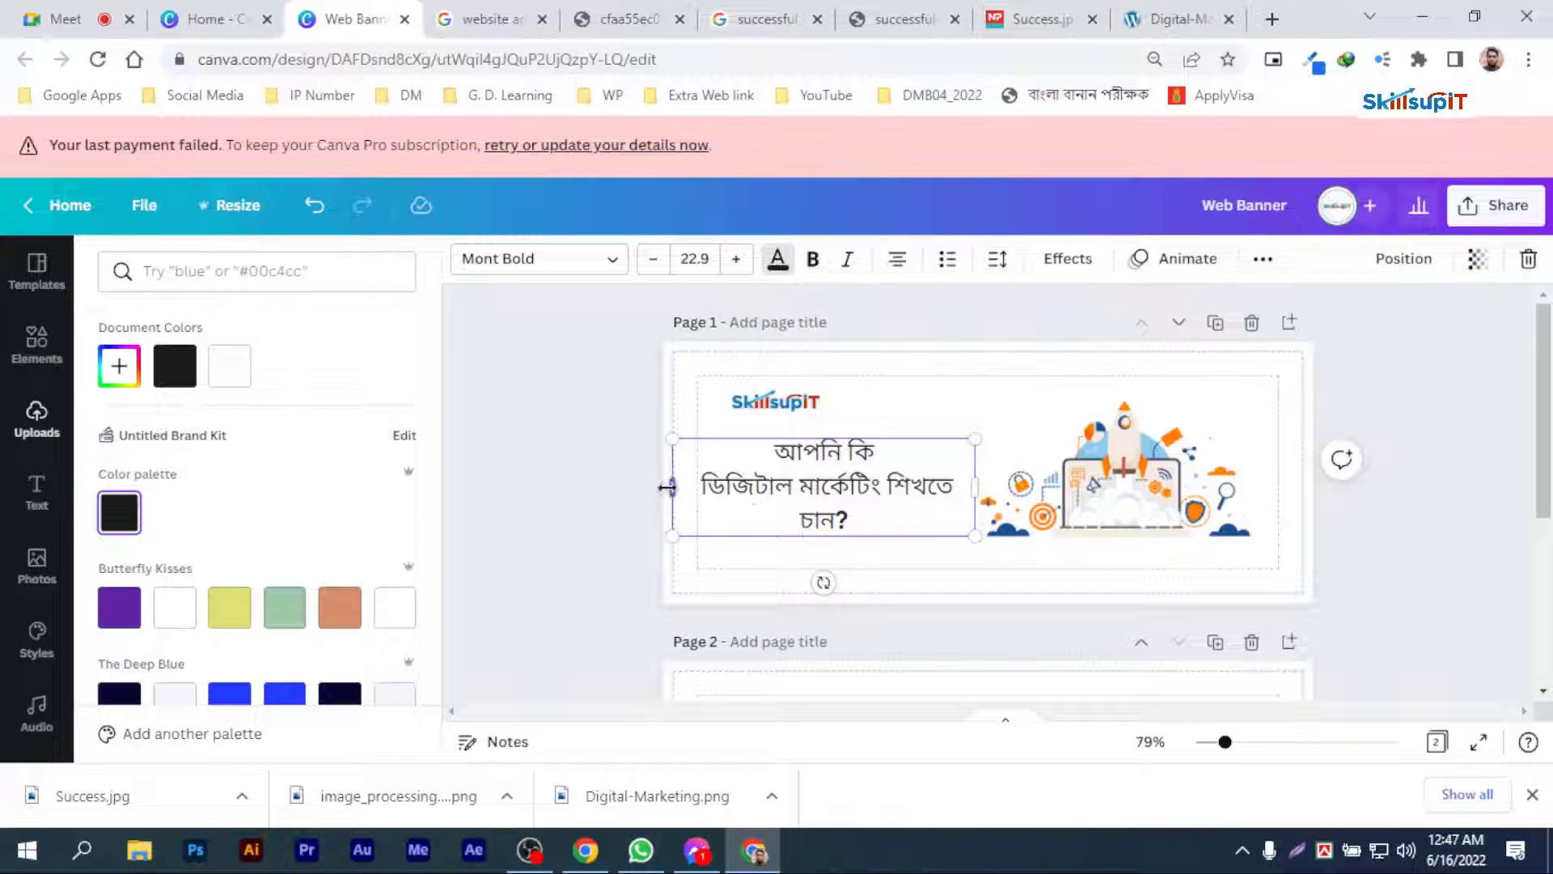
# Step: Widen page 1's heading box and shift the heading, the logo above it and the rocket illustration slightly right
pyautogui.moveTo(666, 488); pyautogui.dragTo(693, 490)
pyautogui.click(816, 404)
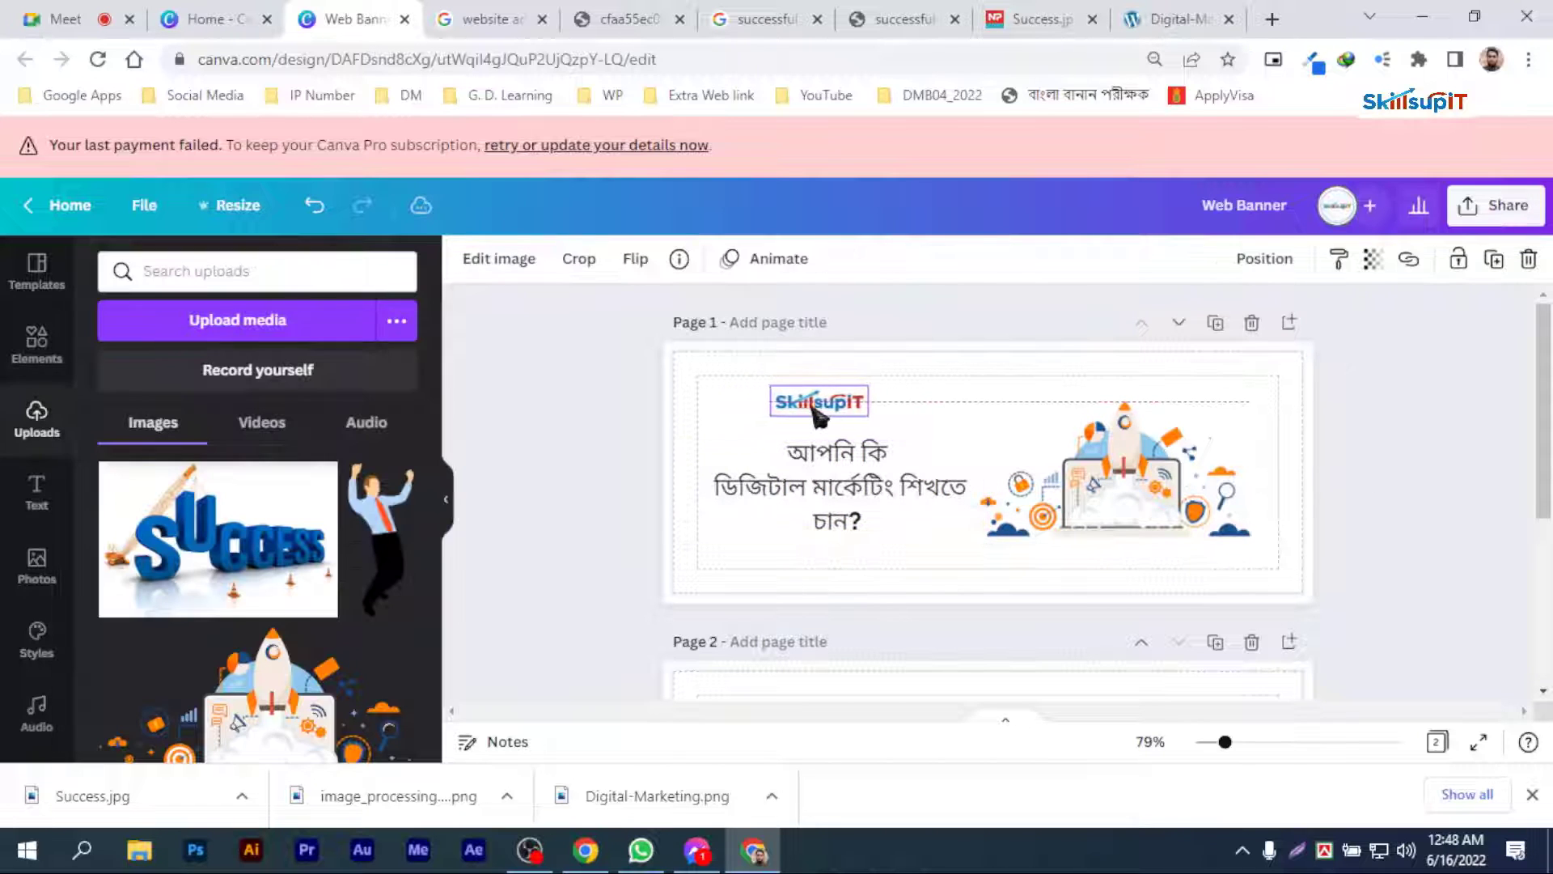
pyautogui.moveTo(811, 414); pyautogui.dragTo(812, 414)
pyautogui.click(823, 474)
pyautogui.click(1122, 490)
pyautogui.moveTo(1153, 500); pyautogui.dragTo(1162, 502)
pyautogui.click(1423, 509)
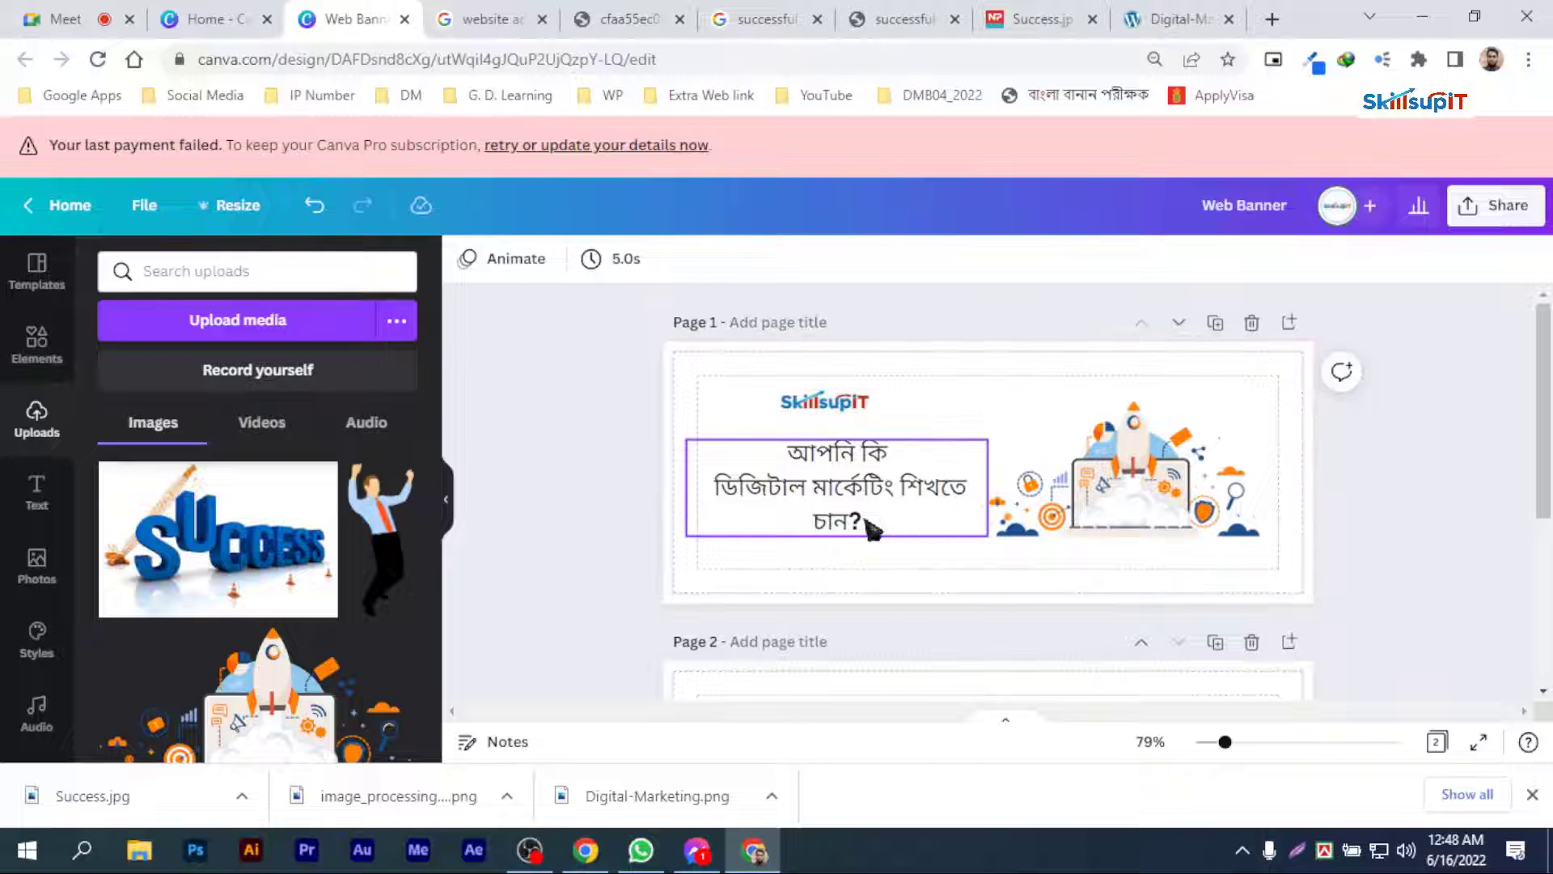
pyautogui.moveTo(873, 528); pyautogui.dragTo(914, 515)
pyautogui.click(1446, 538)
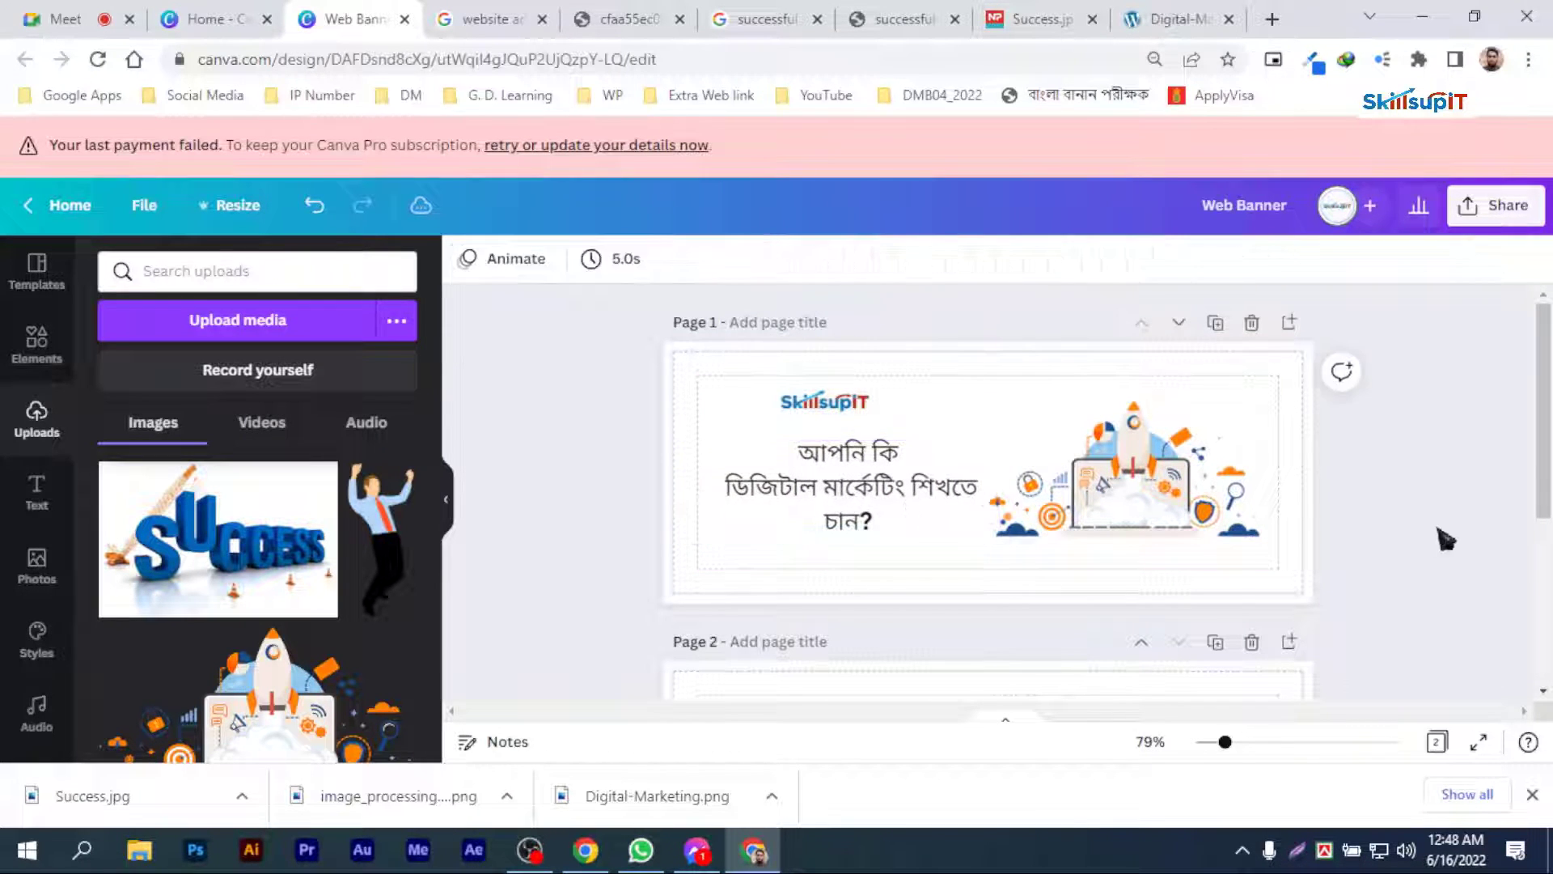
# Step: Move the SUCCESS image on page 2 slightly right, away from the businessman
pyautogui.scroll(-4, 1446, 538)
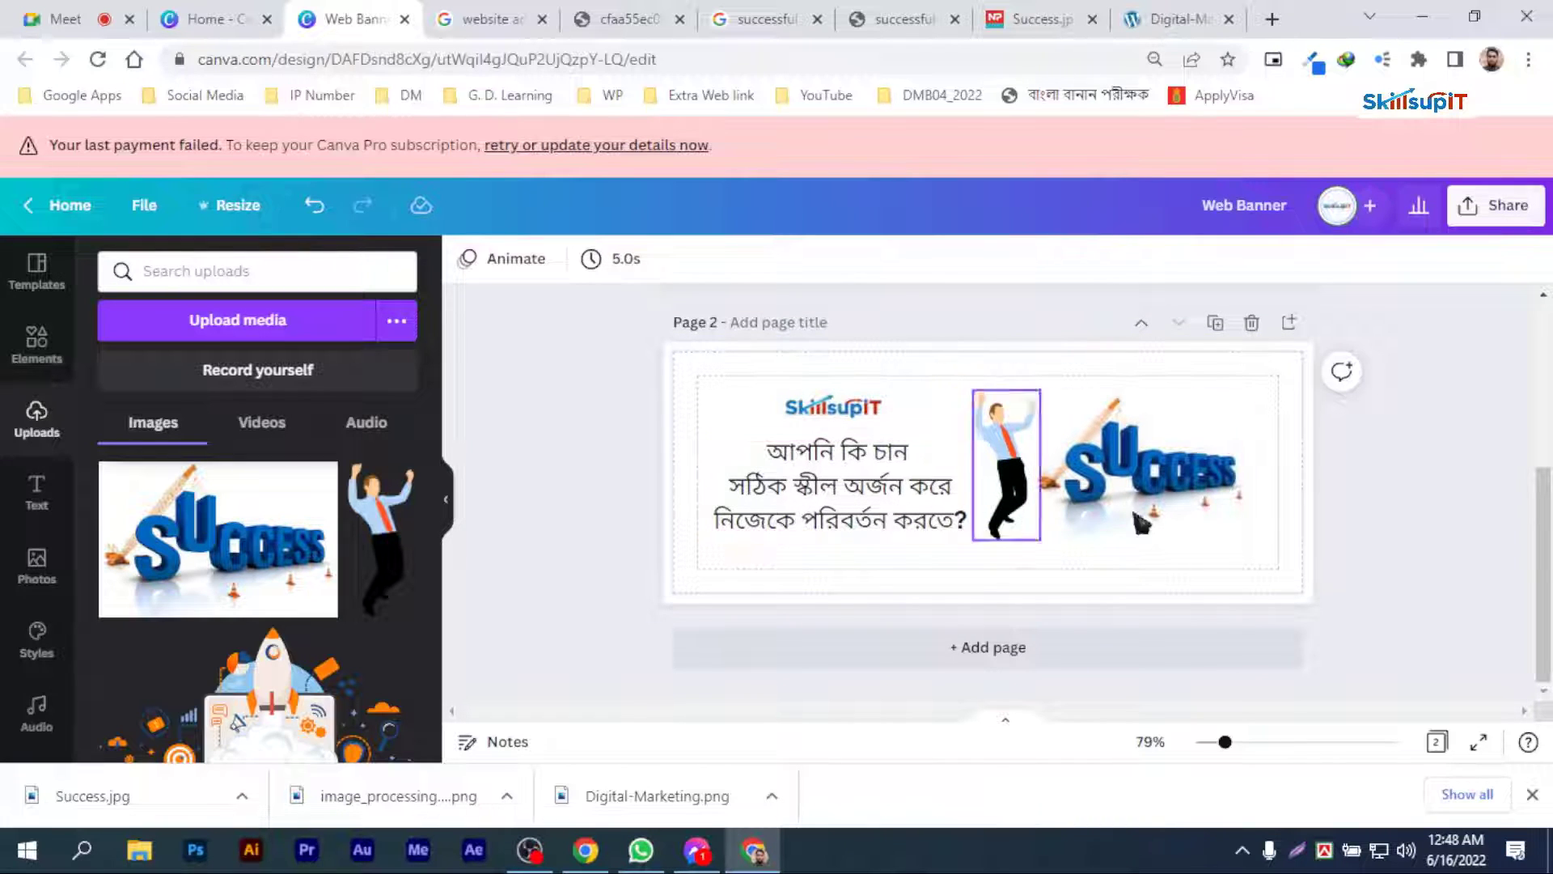
pyautogui.moveTo(1159, 480); pyautogui.dragTo(1167, 480)
pyautogui.click(1407, 486)
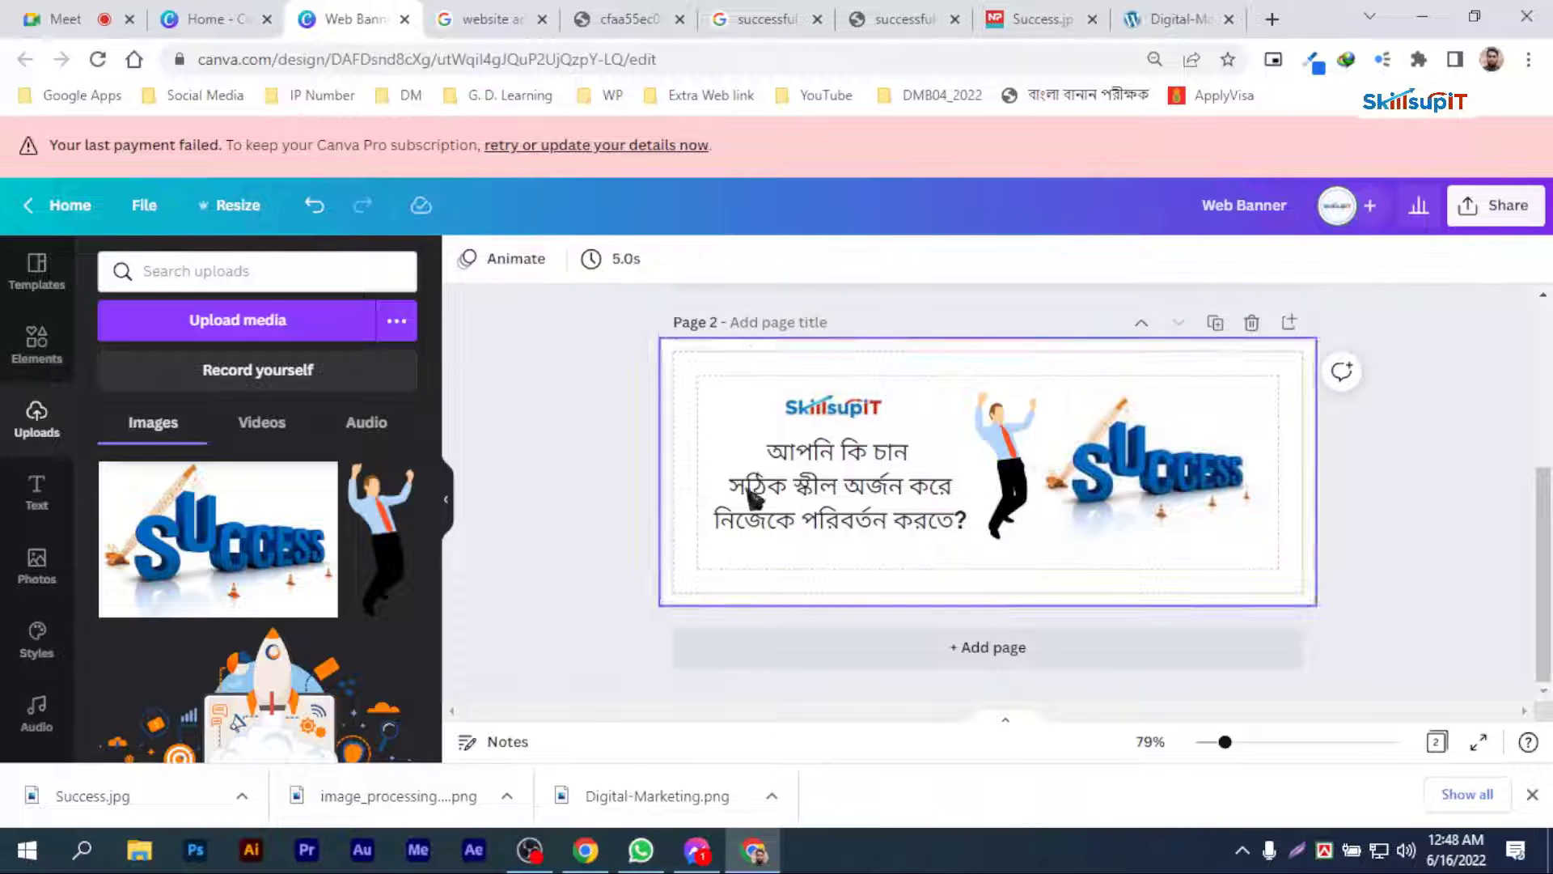
# Step: Duplicate page 2 and replace the copy's heading with "এখুনি ভিজিট করুন:"
pyautogui.click(1216, 324)
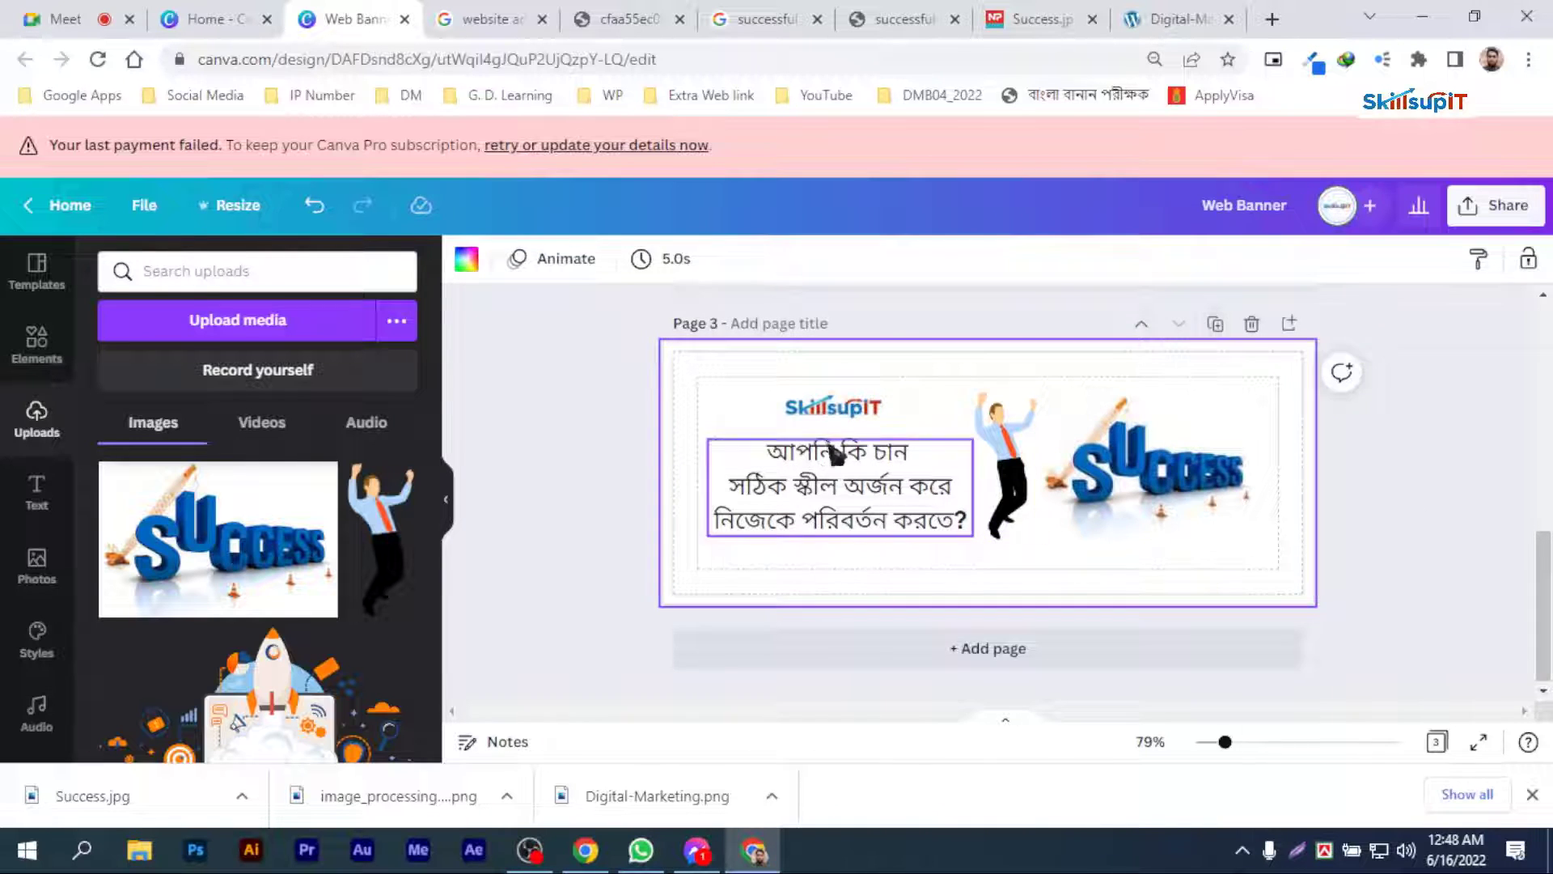
pyautogui.click(839, 486)
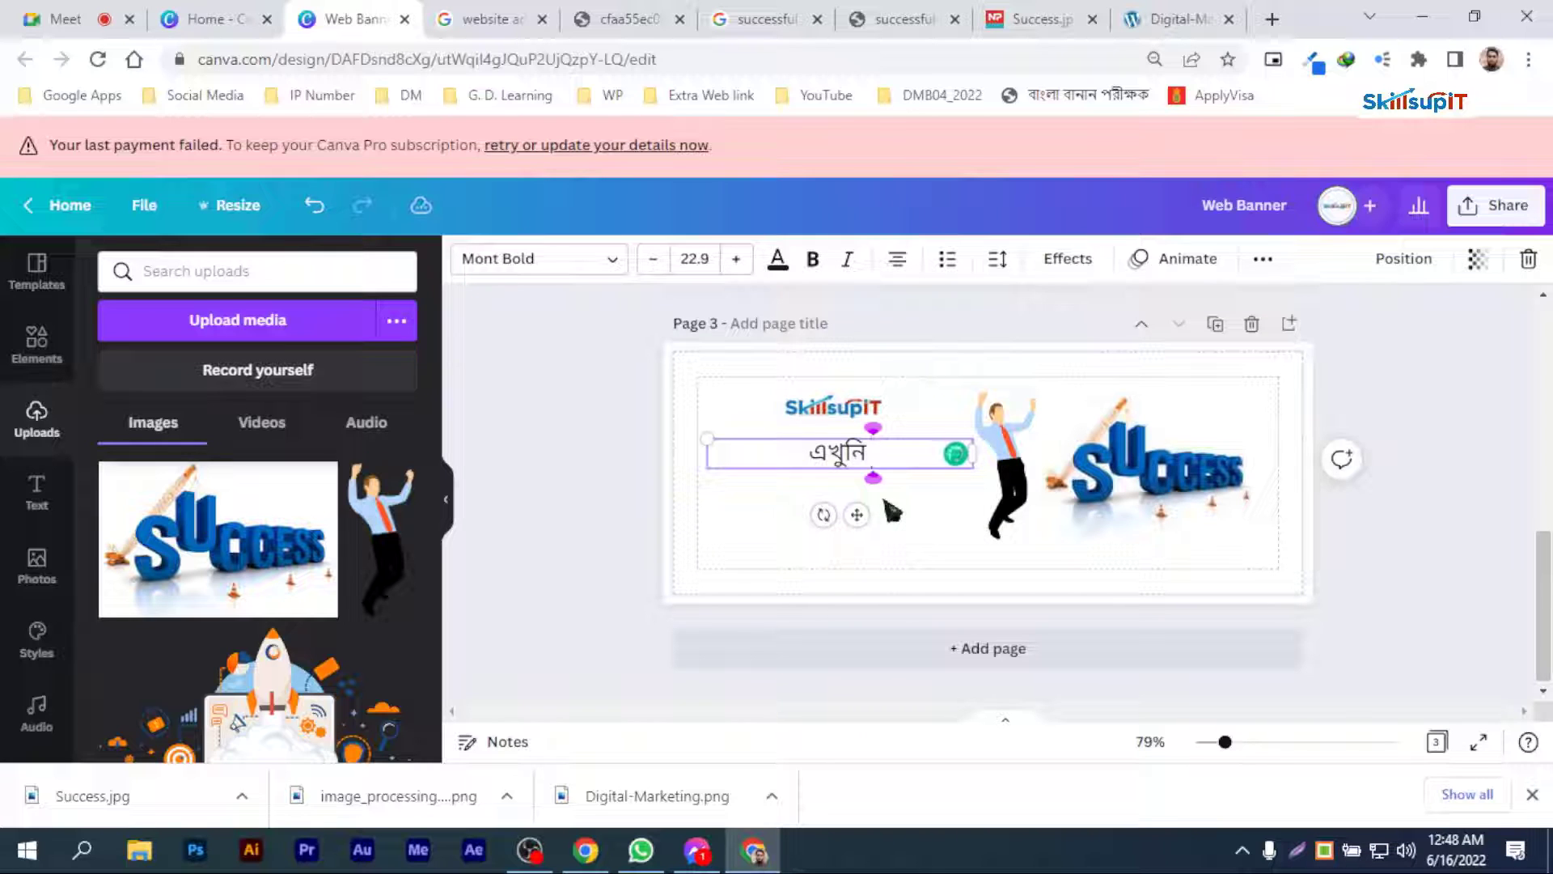
pyautogui.write('ভিজিট করুন')
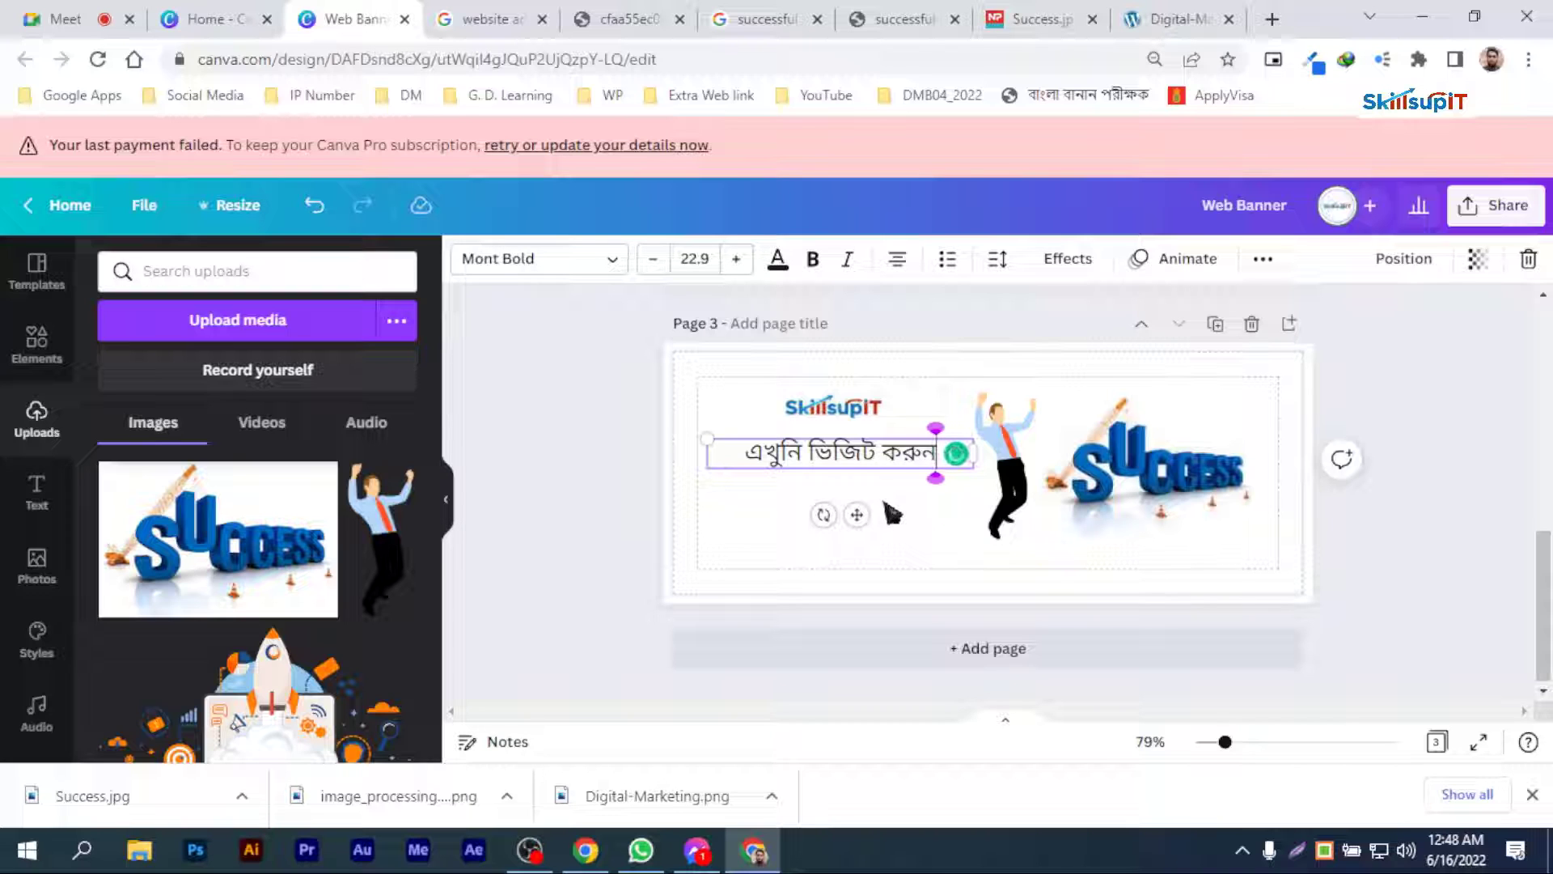
pyautogui.write(':')
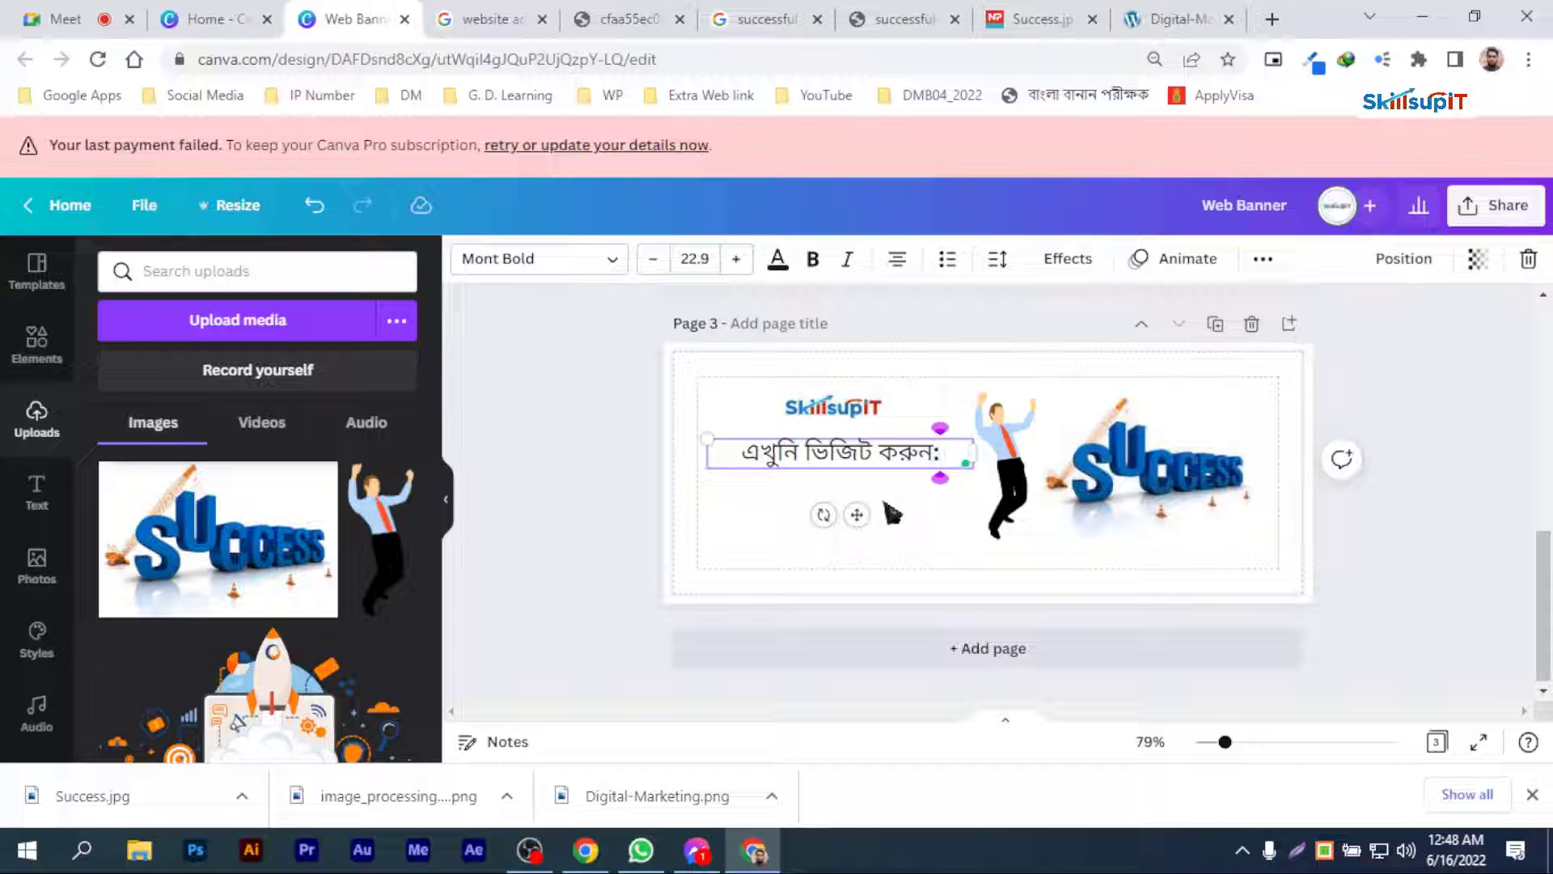
pyautogui.click(893, 512)
# Step: Copy the course.skillsupit.com address from the browser and return to the banner design
pyautogui.click(1039, 19)
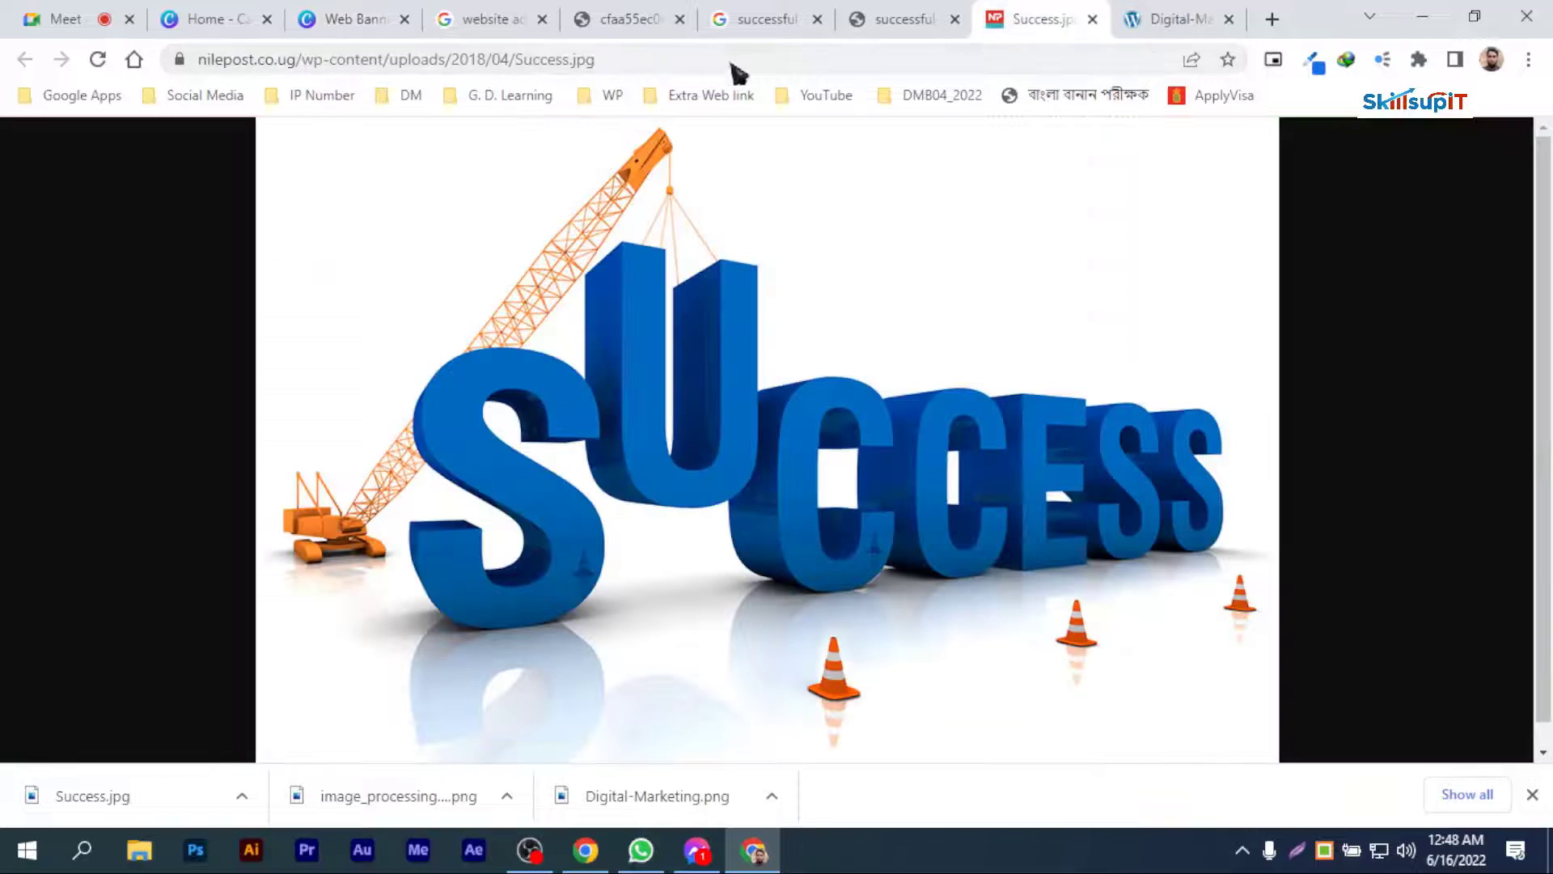
pyautogui.click(705, 65)
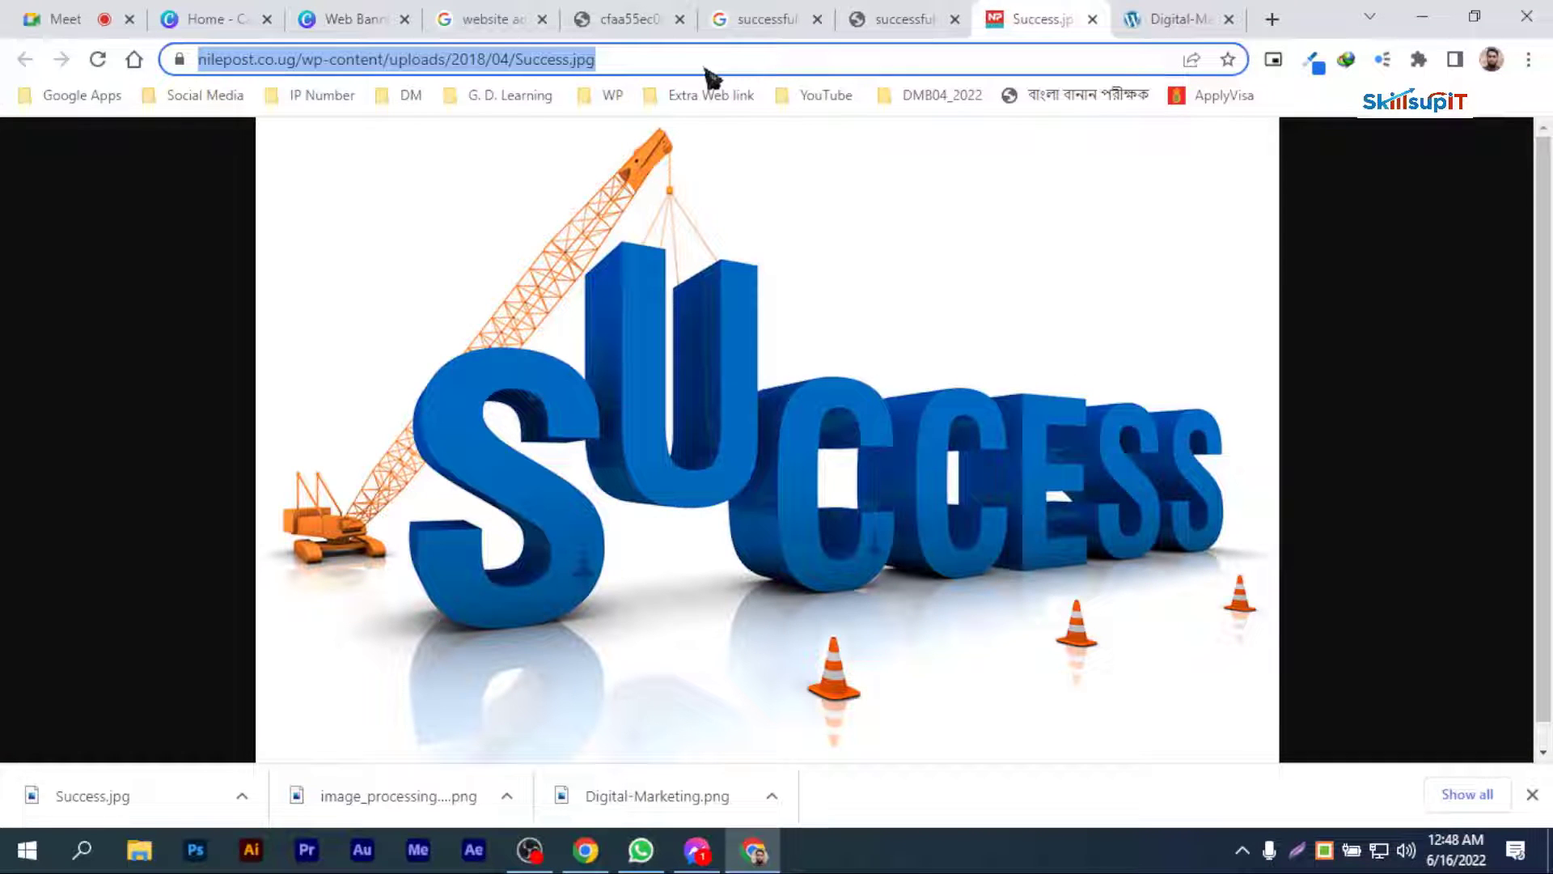
pyautogui.write('course.skillsupit.com')
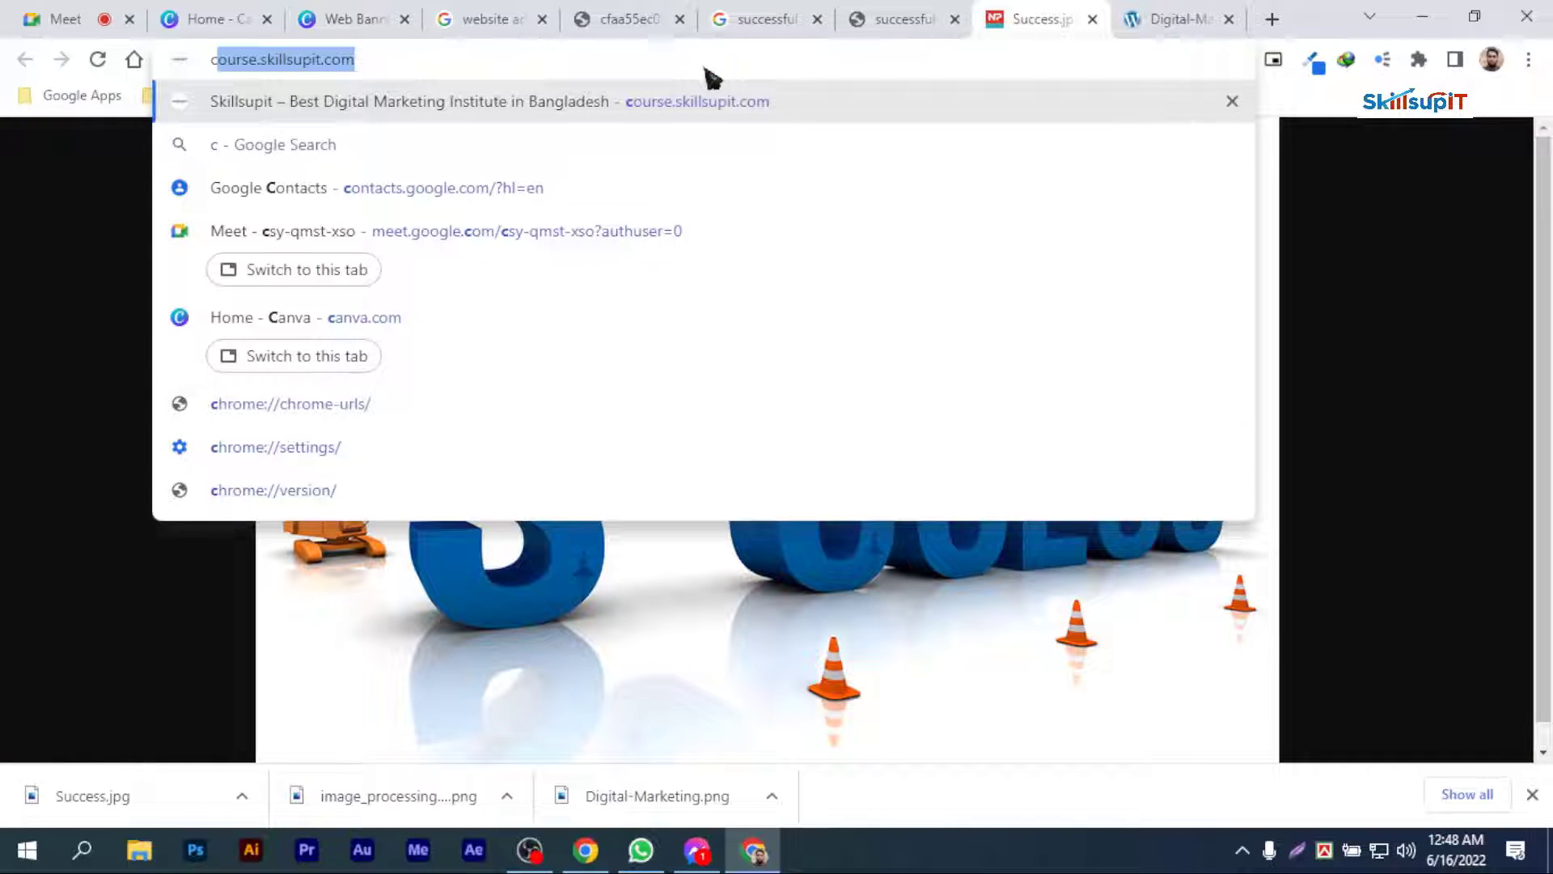
pyautogui.moveTo(446, 66); pyautogui.dragTo(13, 50)
pyautogui.hotkey('ctrl', 'c')
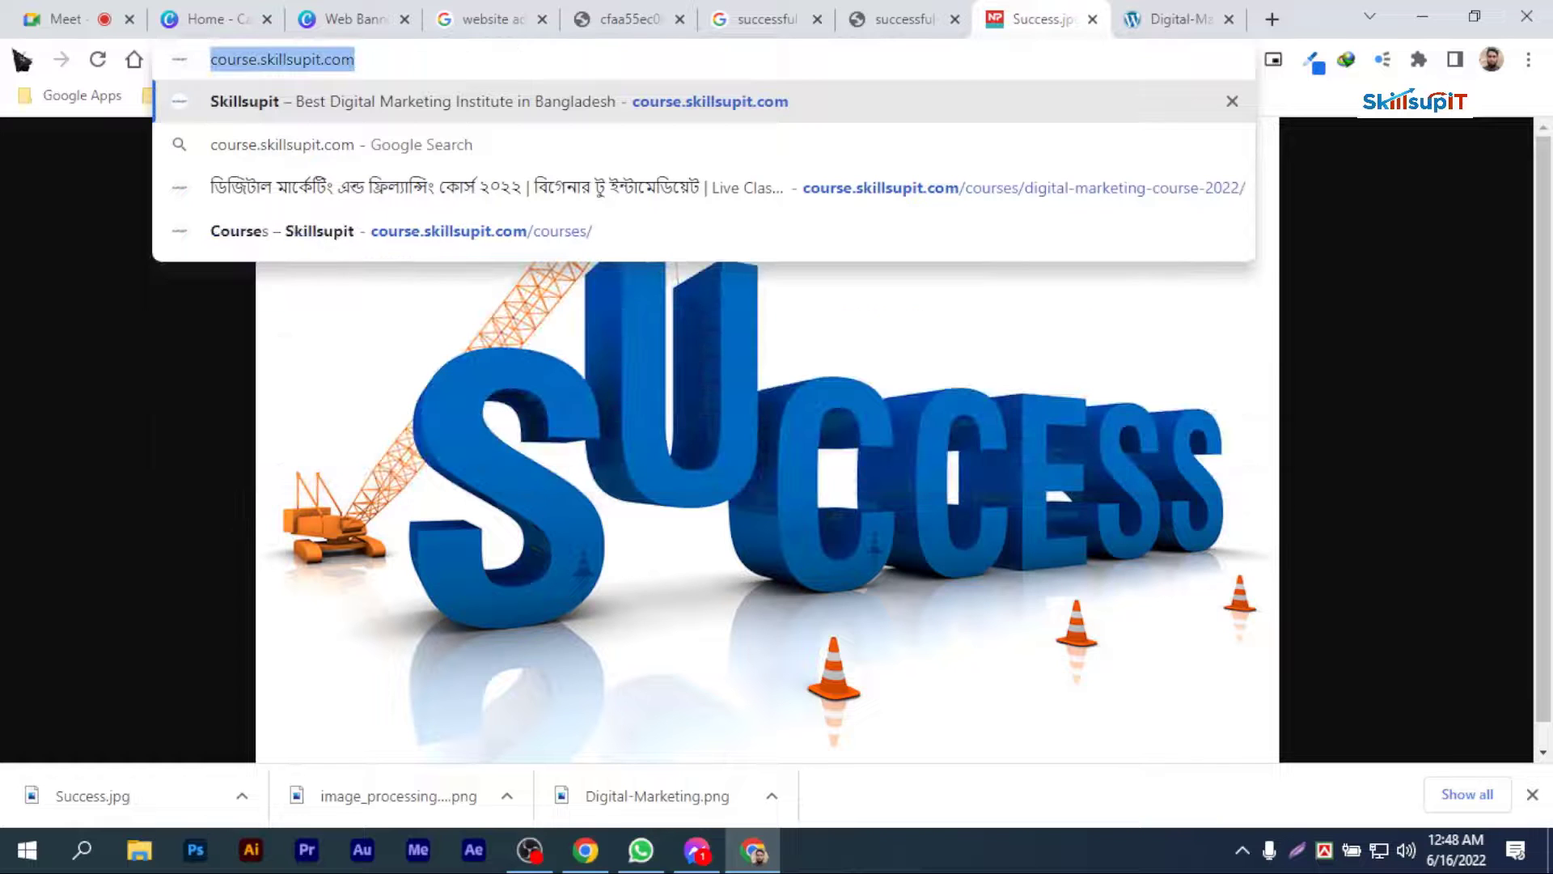
pyautogui.click(211, 19)
pyautogui.click(356, 19)
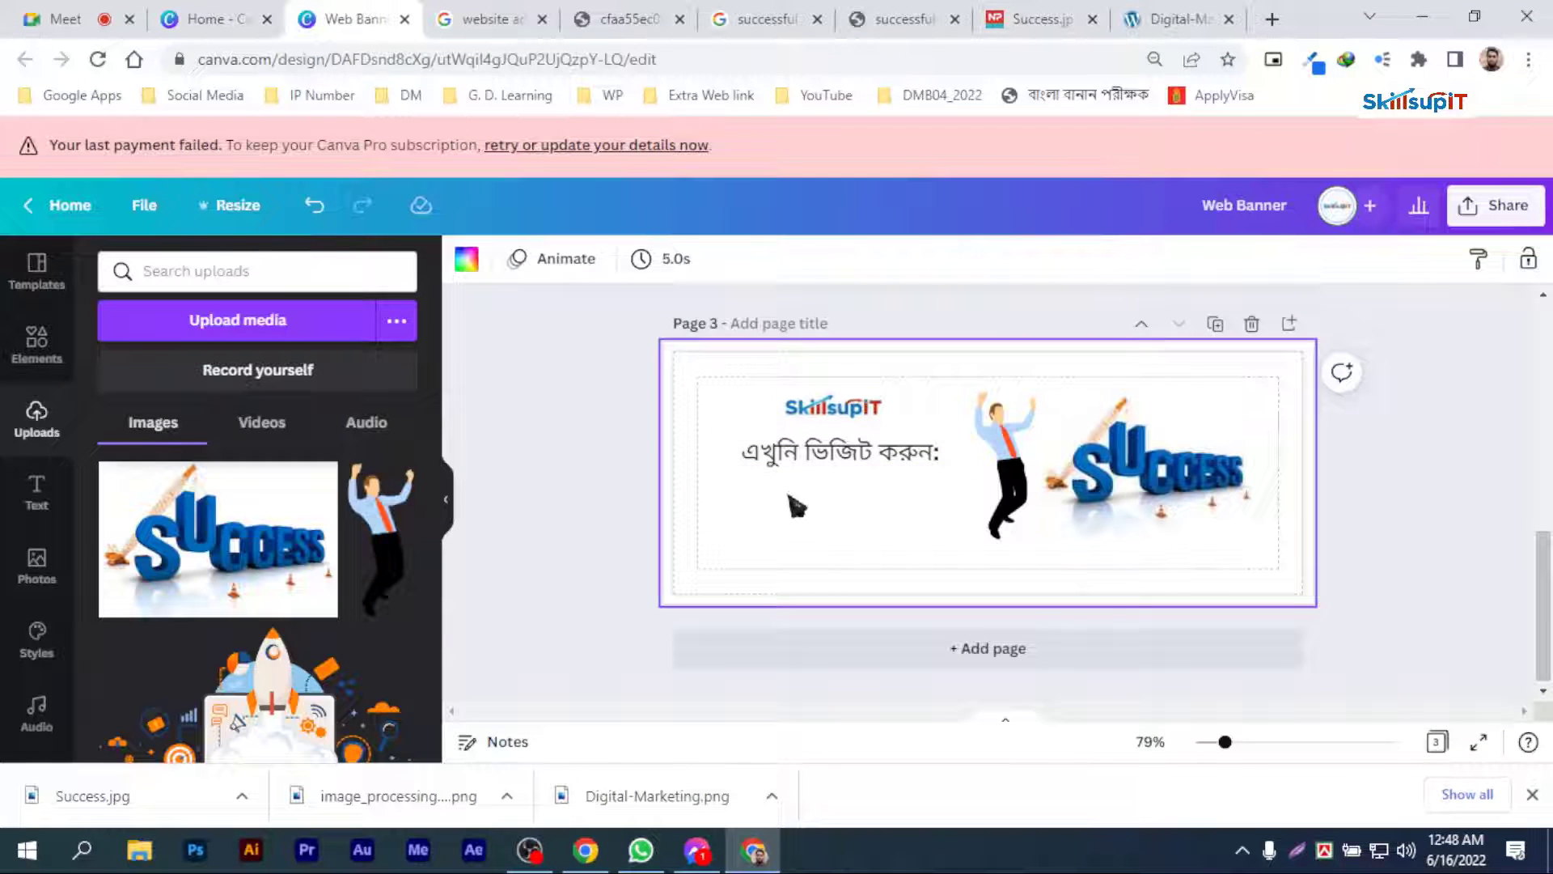
pyautogui.click(36, 490)
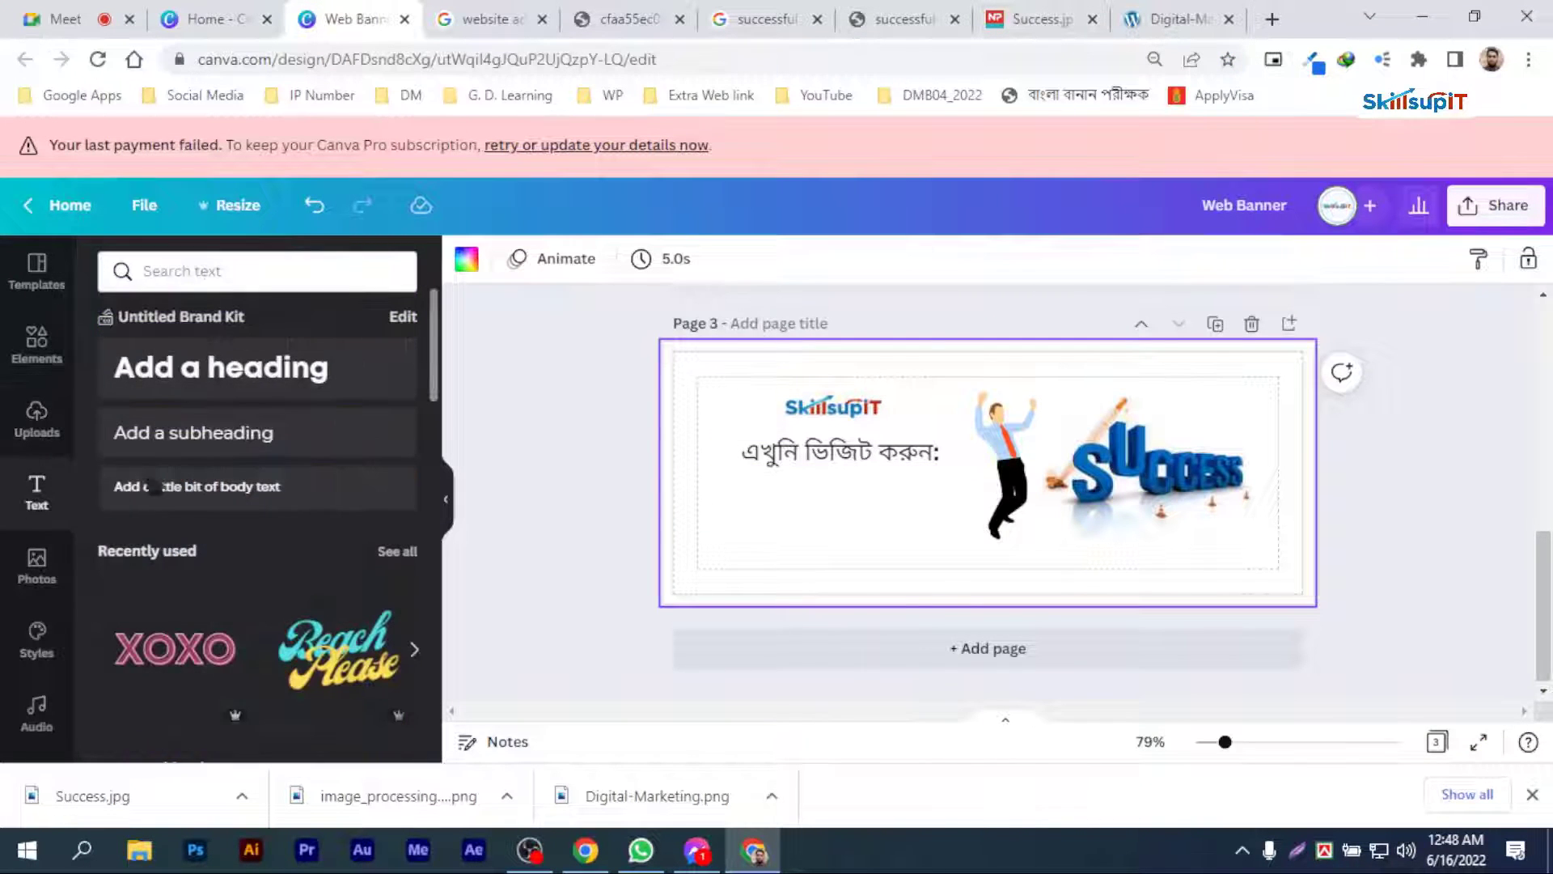
pyautogui.click(184, 451)
pyautogui.moveTo(993, 526); pyautogui.dragTo(852, 560)
pyautogui.click(834, 495)
pyautogui.hotkey('ctrl', 'a')
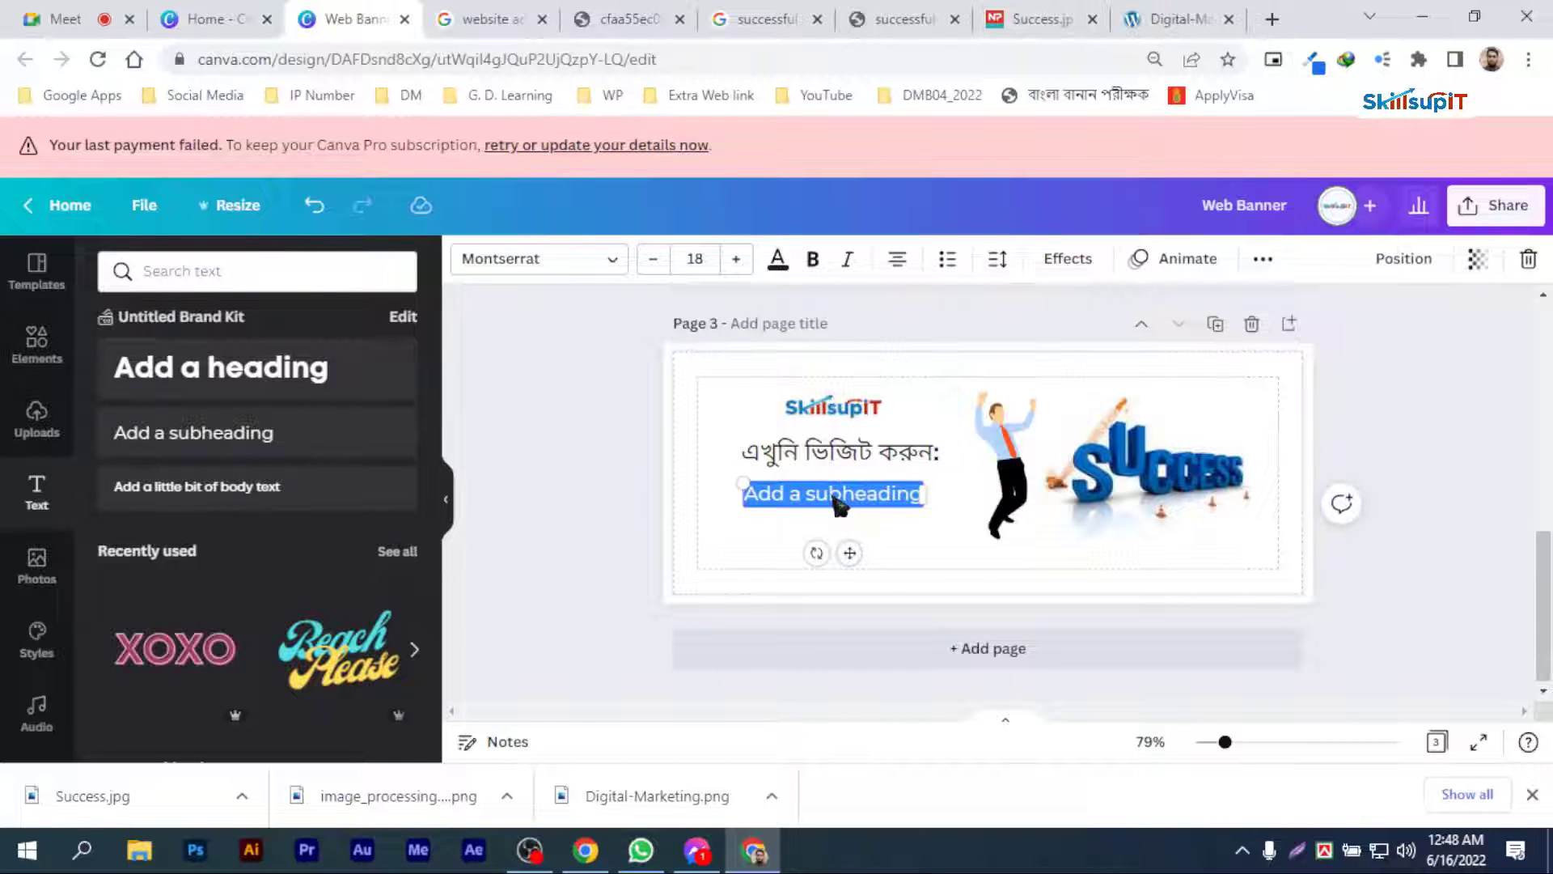
pyautogui.hotkey('ctrl', 'v')
# Step: Delete the businessman and SUCCESS images from page 3 and shift the website address slightly right
pyautogui.click(1004, 469)
pyautogui.press('Delete')
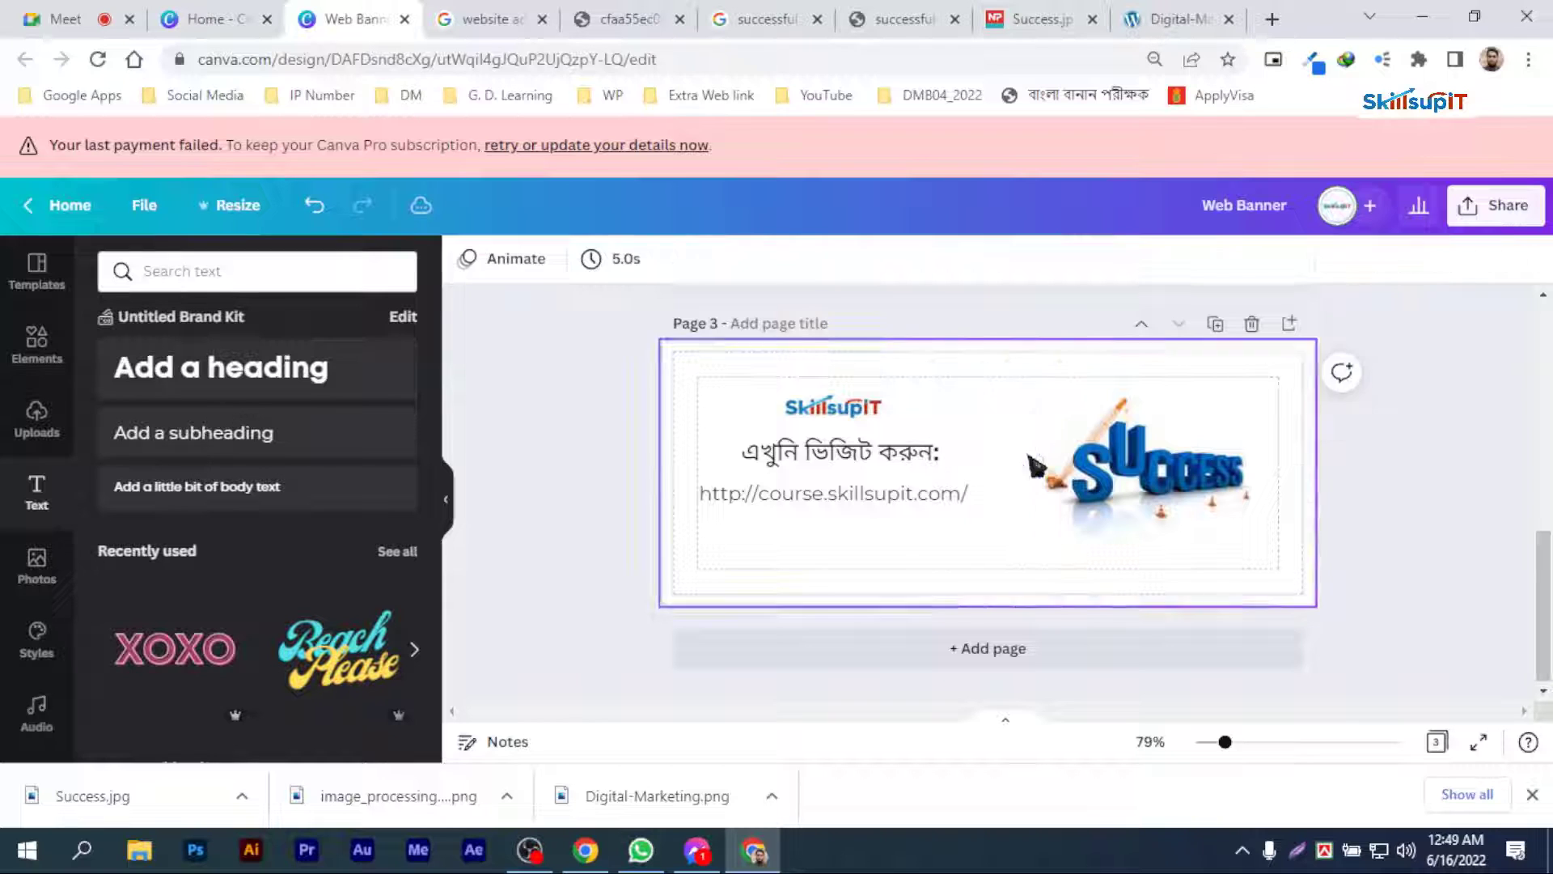
pyautogui.click(1139, 486)
pyautogui.press('Delete')
pyautogui.moveTo(881, 502); pyautogui.dragTo(898, 496)
pyautogui.click(873, 457)
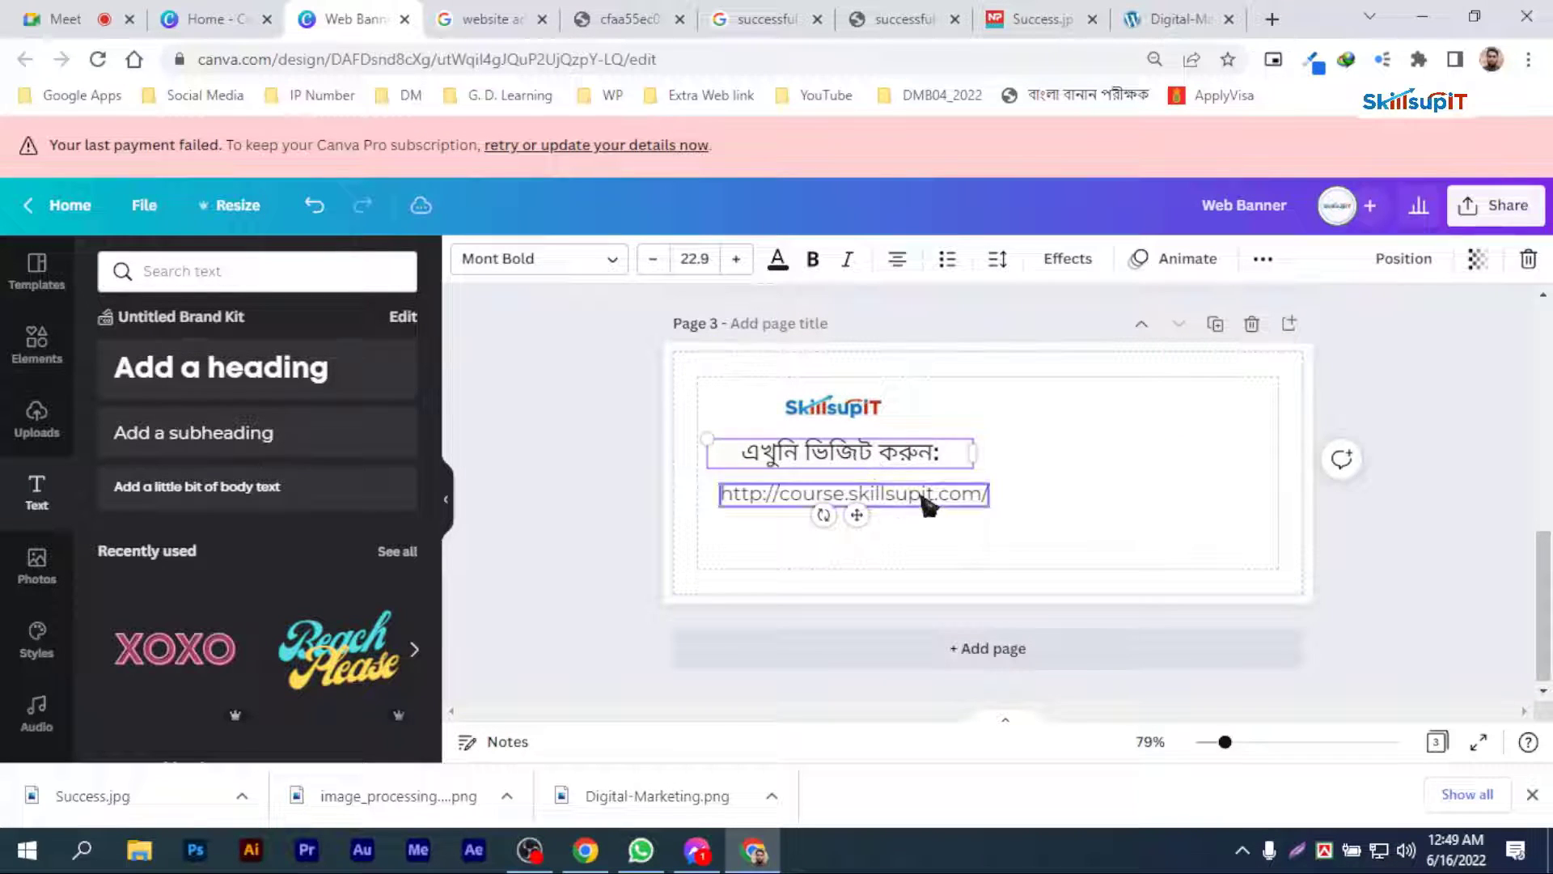
pyautogui.click(896, 500)
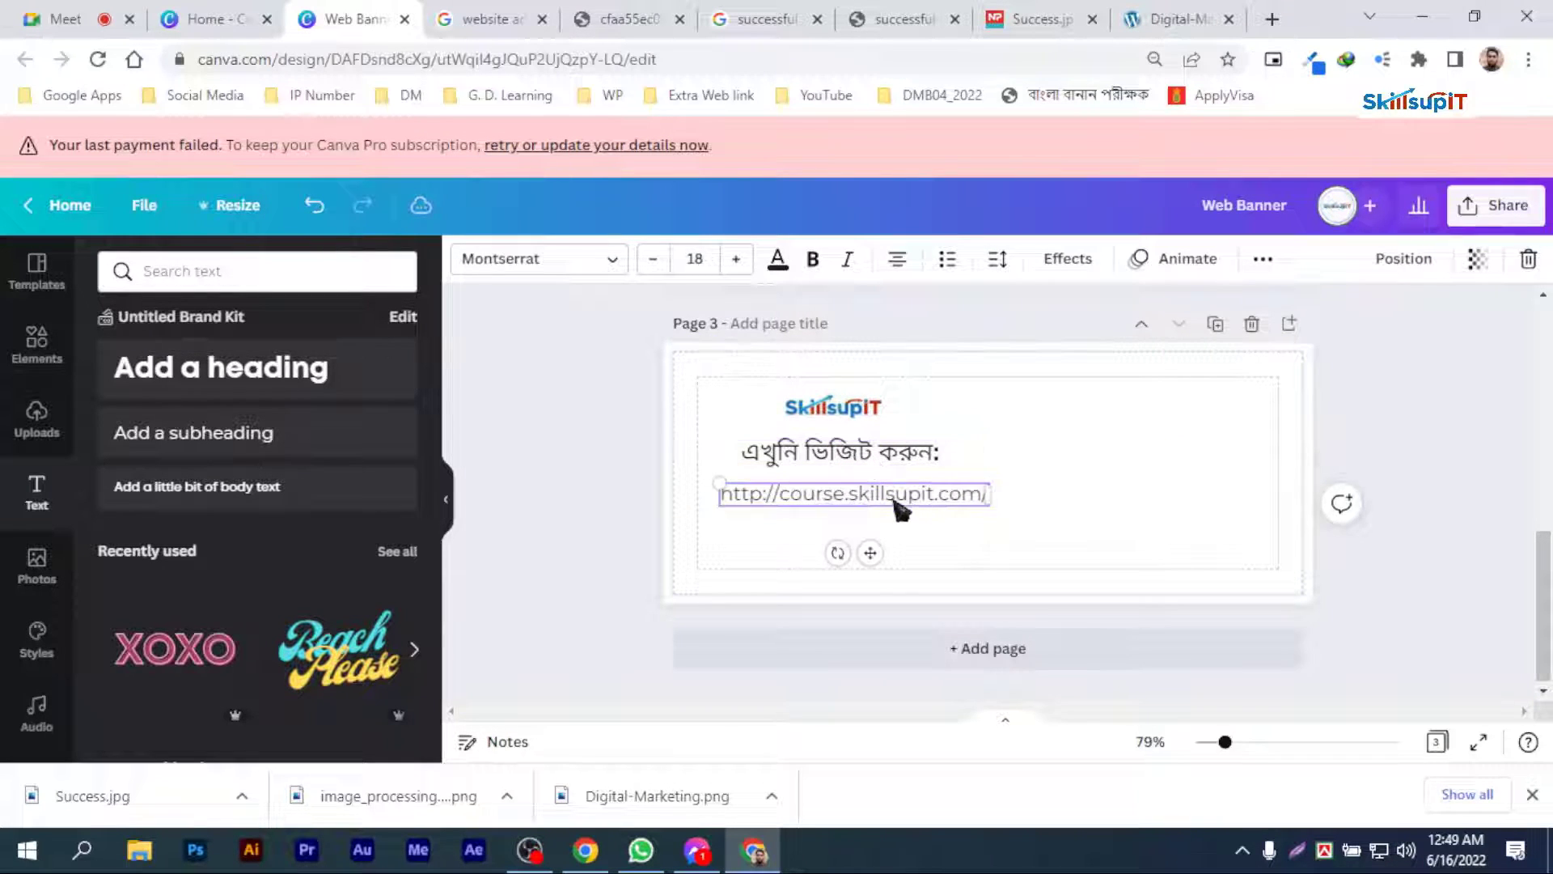
# Step: Duplicate page 3's heading below the website address and replace the copy's text with "কল করুন:"
pyautogui.click(832, 461)
pyautogui.moveTo(833, 461); pyautogui.dragTo(830, 534)
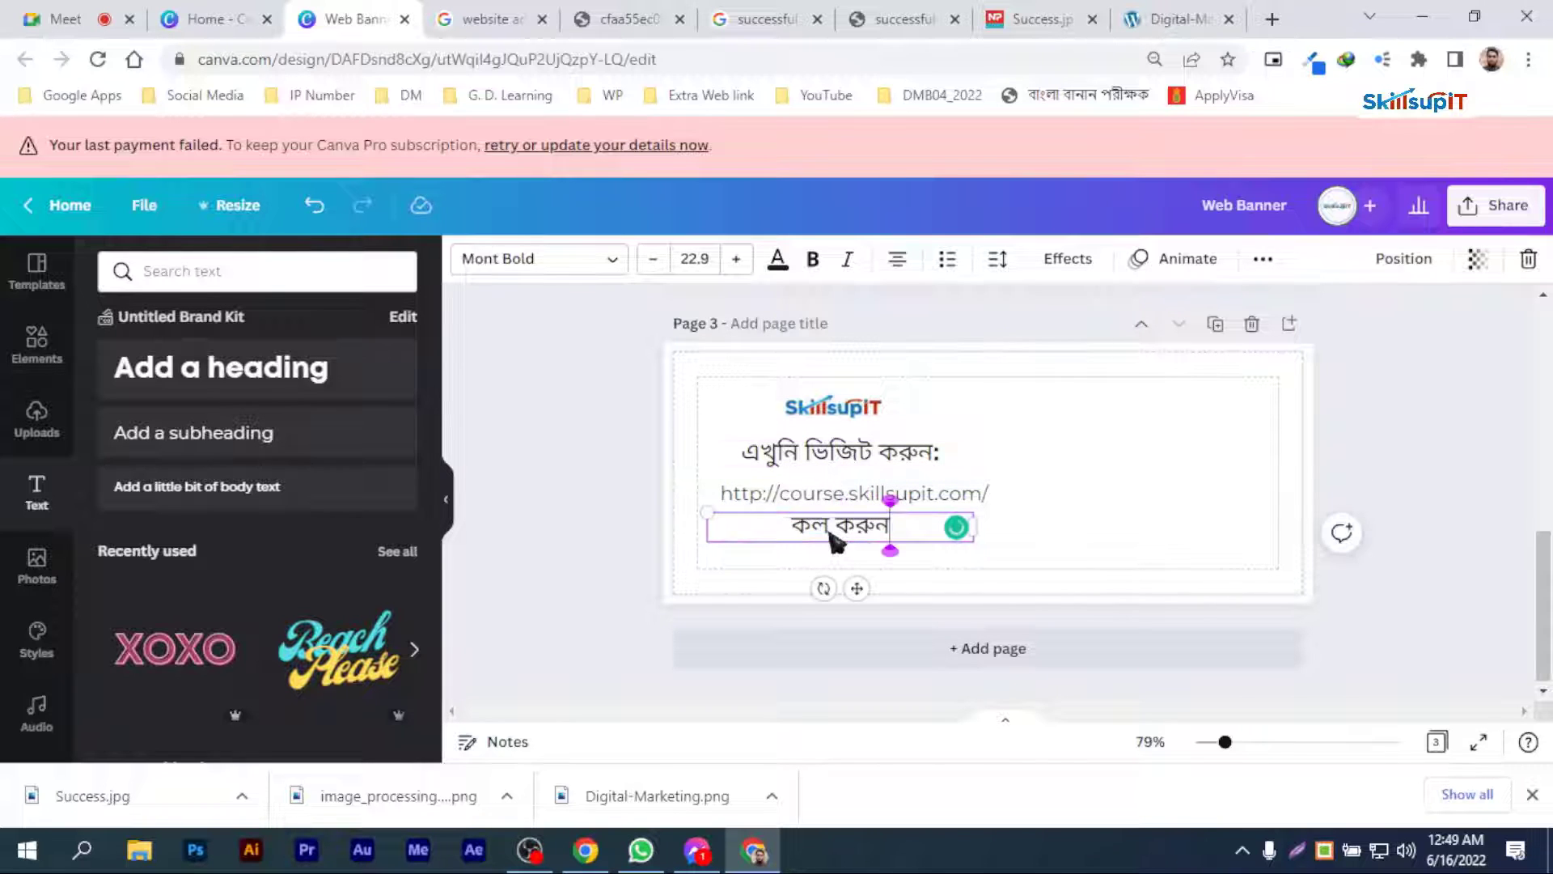
pyautogui.write(':')
pyautogui.click(1056, 520)
pyautogui.click(836, 541)
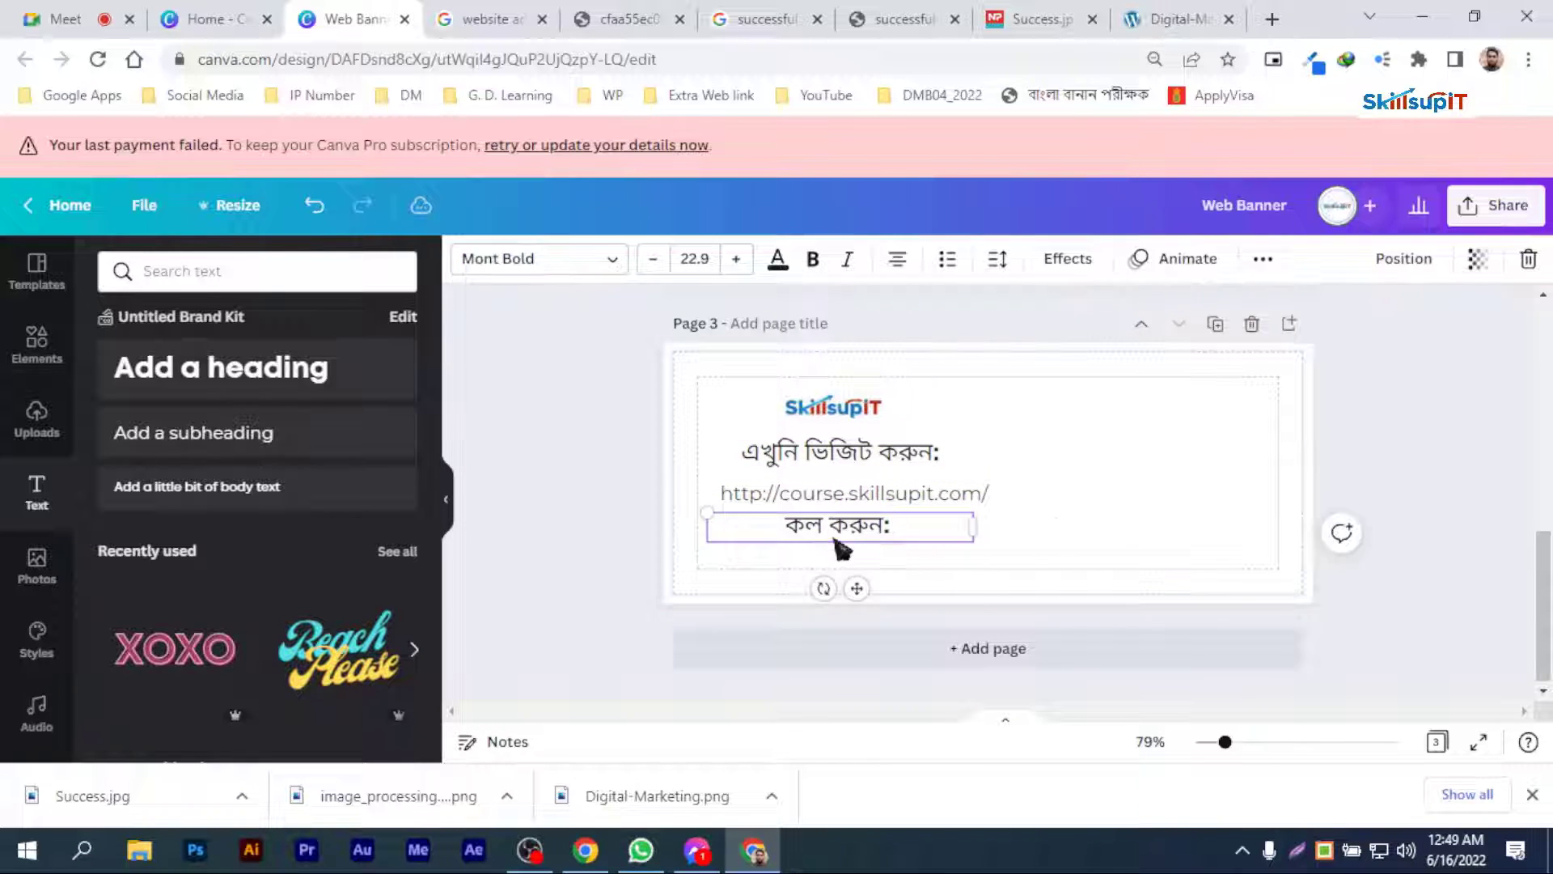
# Step: Reduce the font size of the "কল করুন:" and "এখুনি ভিজিট করুন:" headings to 18.9
pyautogui.click(657, 260)
pyautogui.click(657, 261)
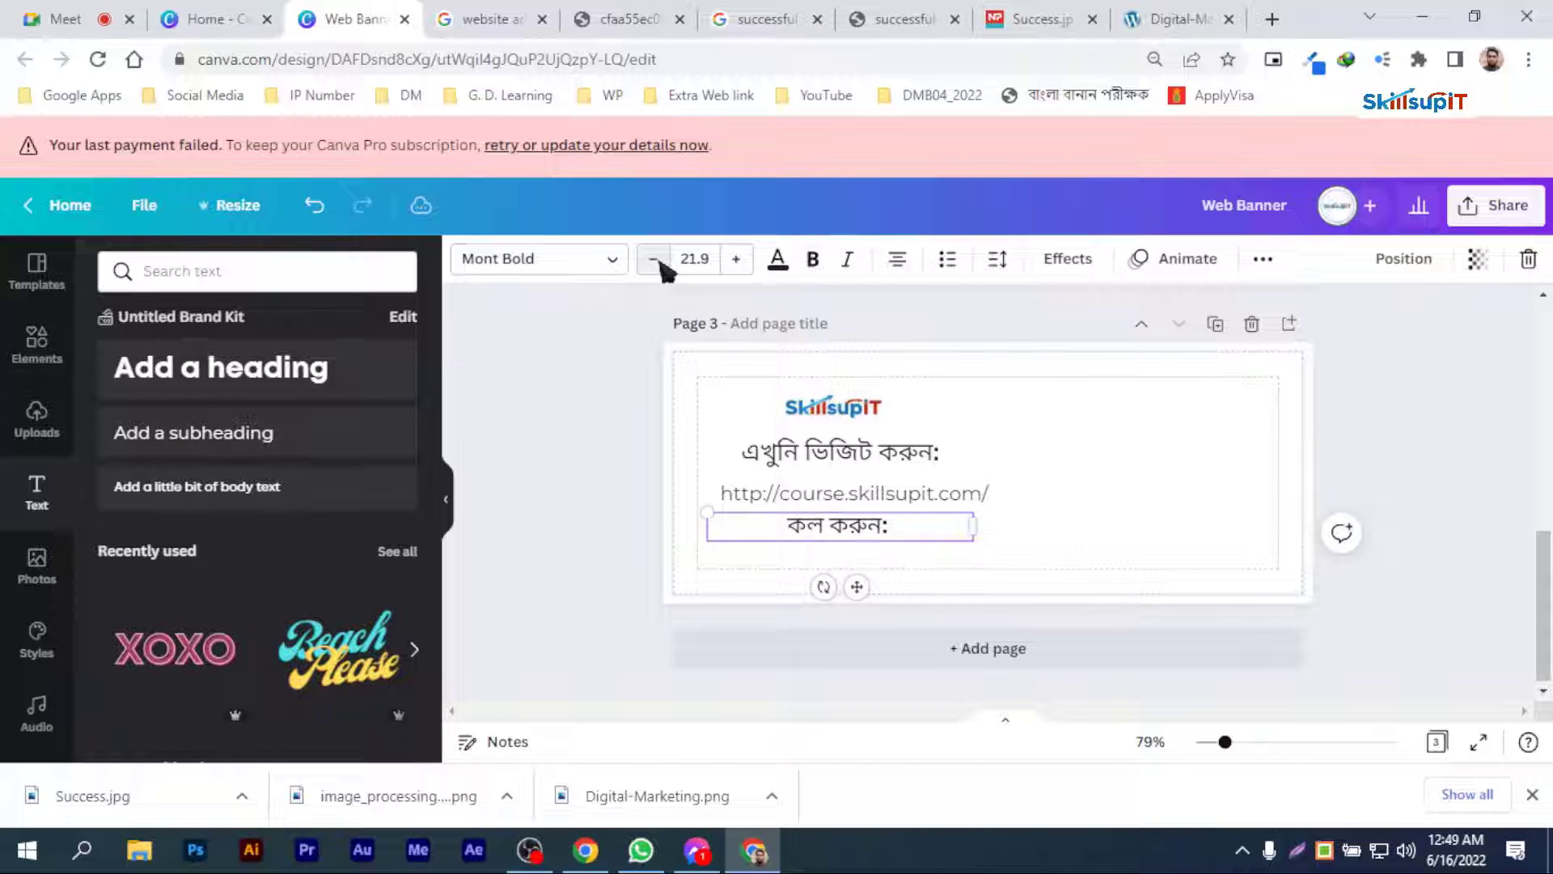
pyautogui.click(657, 261)
pyautogui.click(657, 261)
pyautogui.click(877, 452)
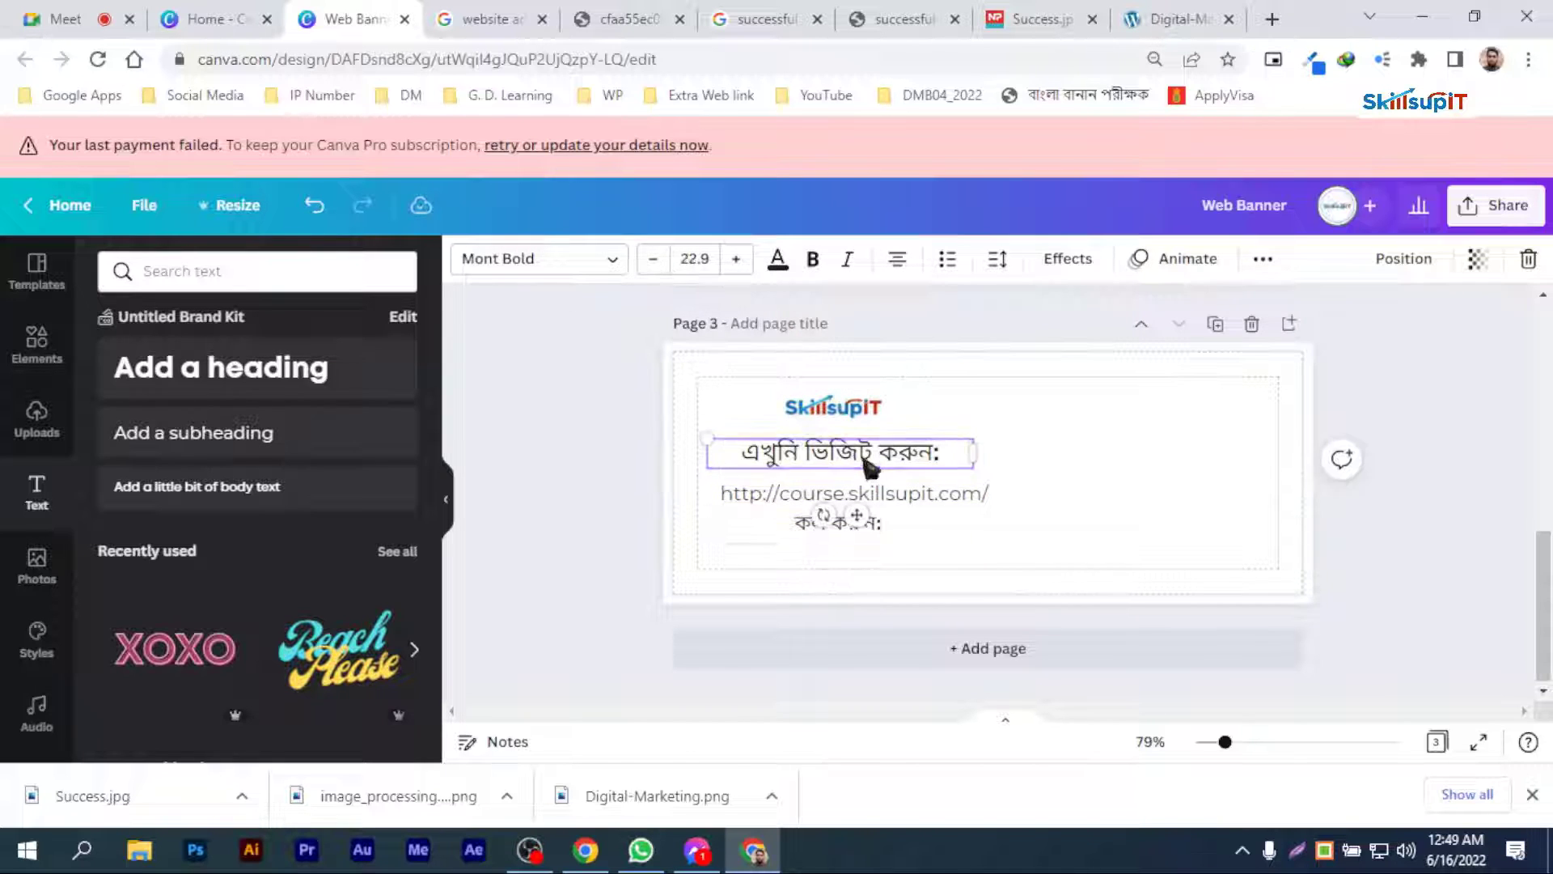
pyautogui.click(655, 262)
pyautogui.click(656, 261)
pyautogui.click(655, 261)
pyautogui.click(656, 261)
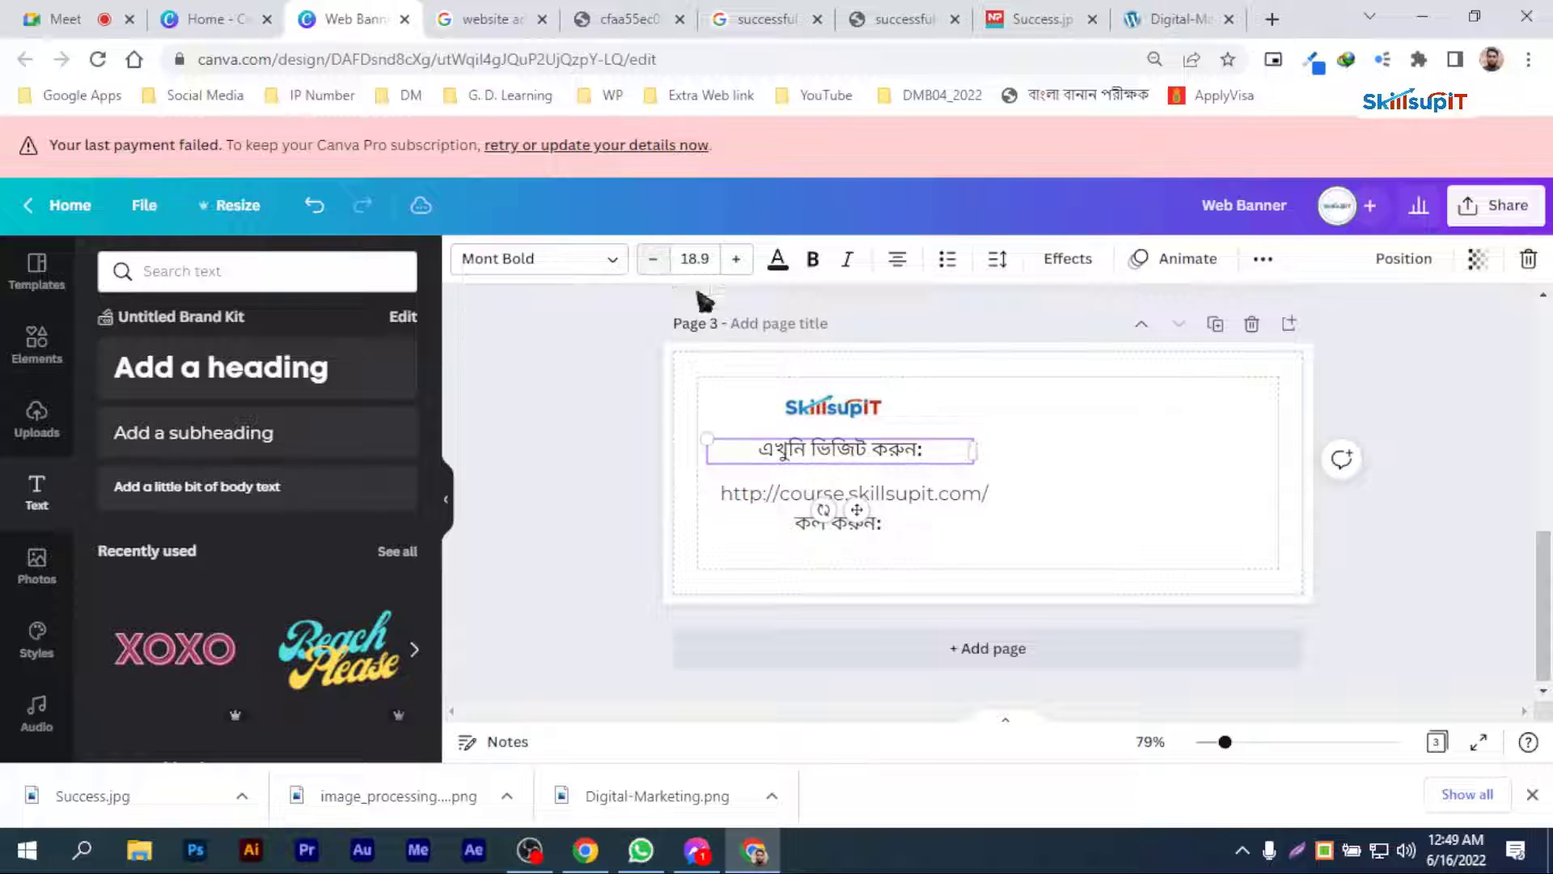
# Step: Move the website address with its heading above it to page 3's lower right, and shift "কল করুন:" slightly left
pyautogui.click(981, 485)
pyautogui.moveTo(930, 496); pyautogui.dragTo(1160, 540)
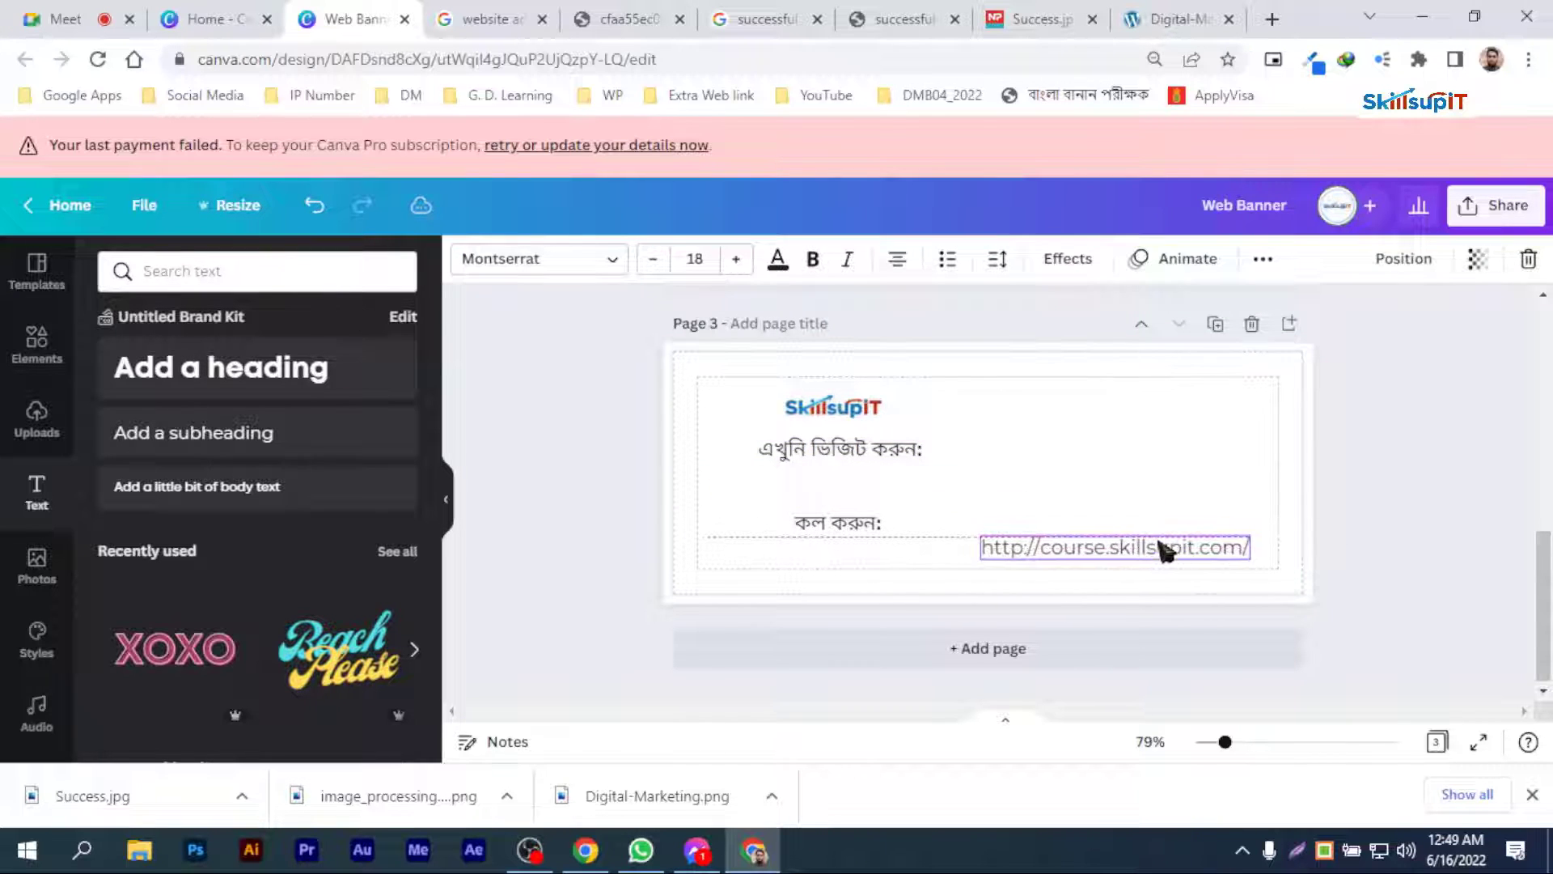
pyautogui.click(858, 451)
pyautogui.moveTo(885, 455); pyautogui.dragTo(1164, 526)
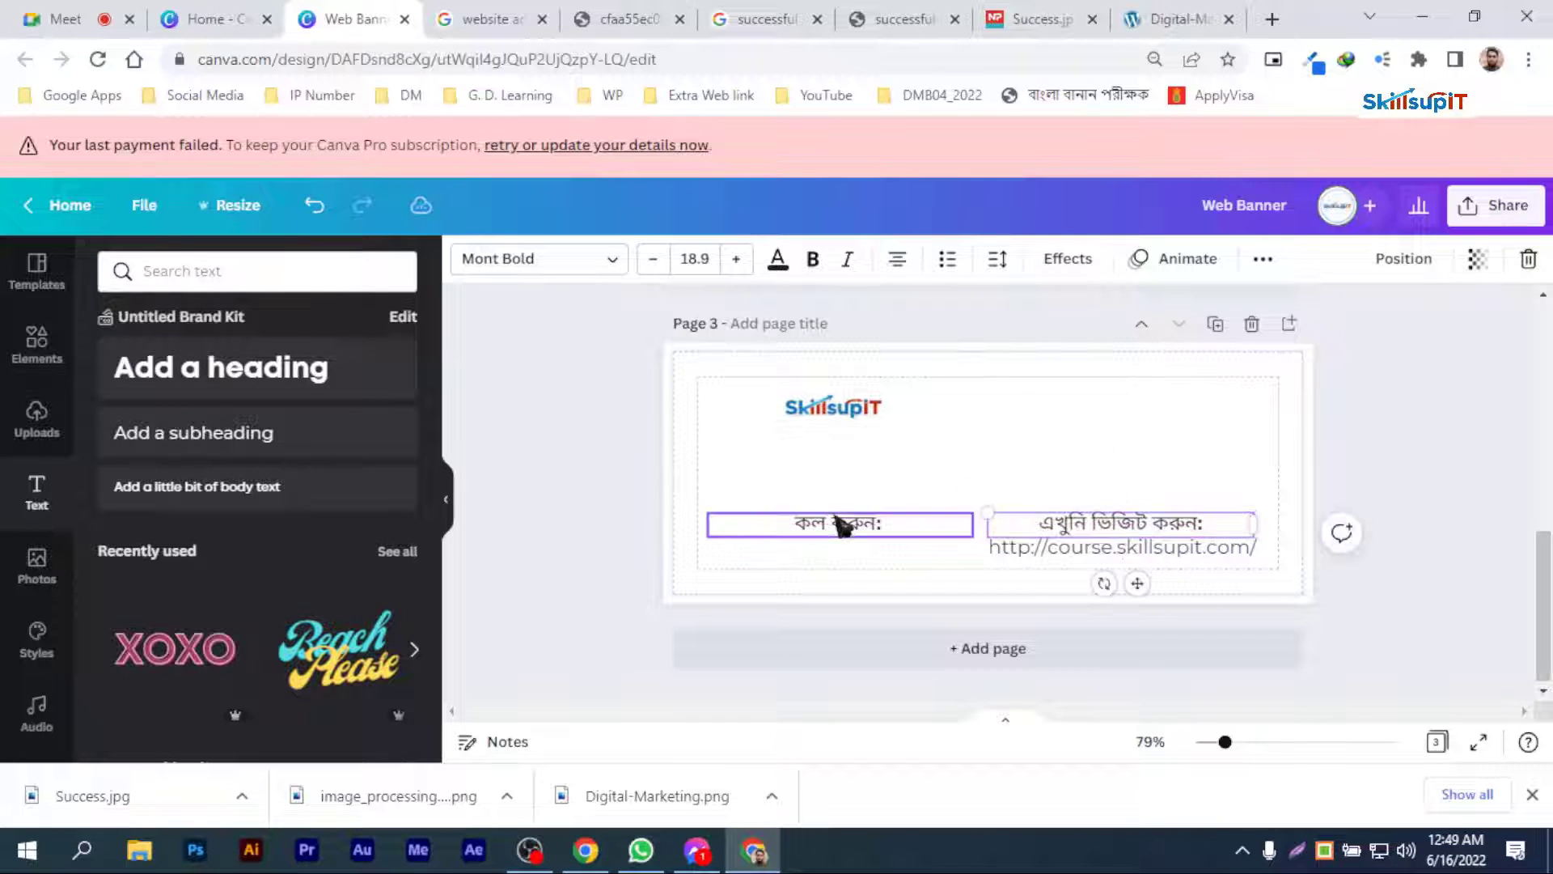
pyautogui.moveTo(839, 527); pyautogui.dragTo(817, 527)
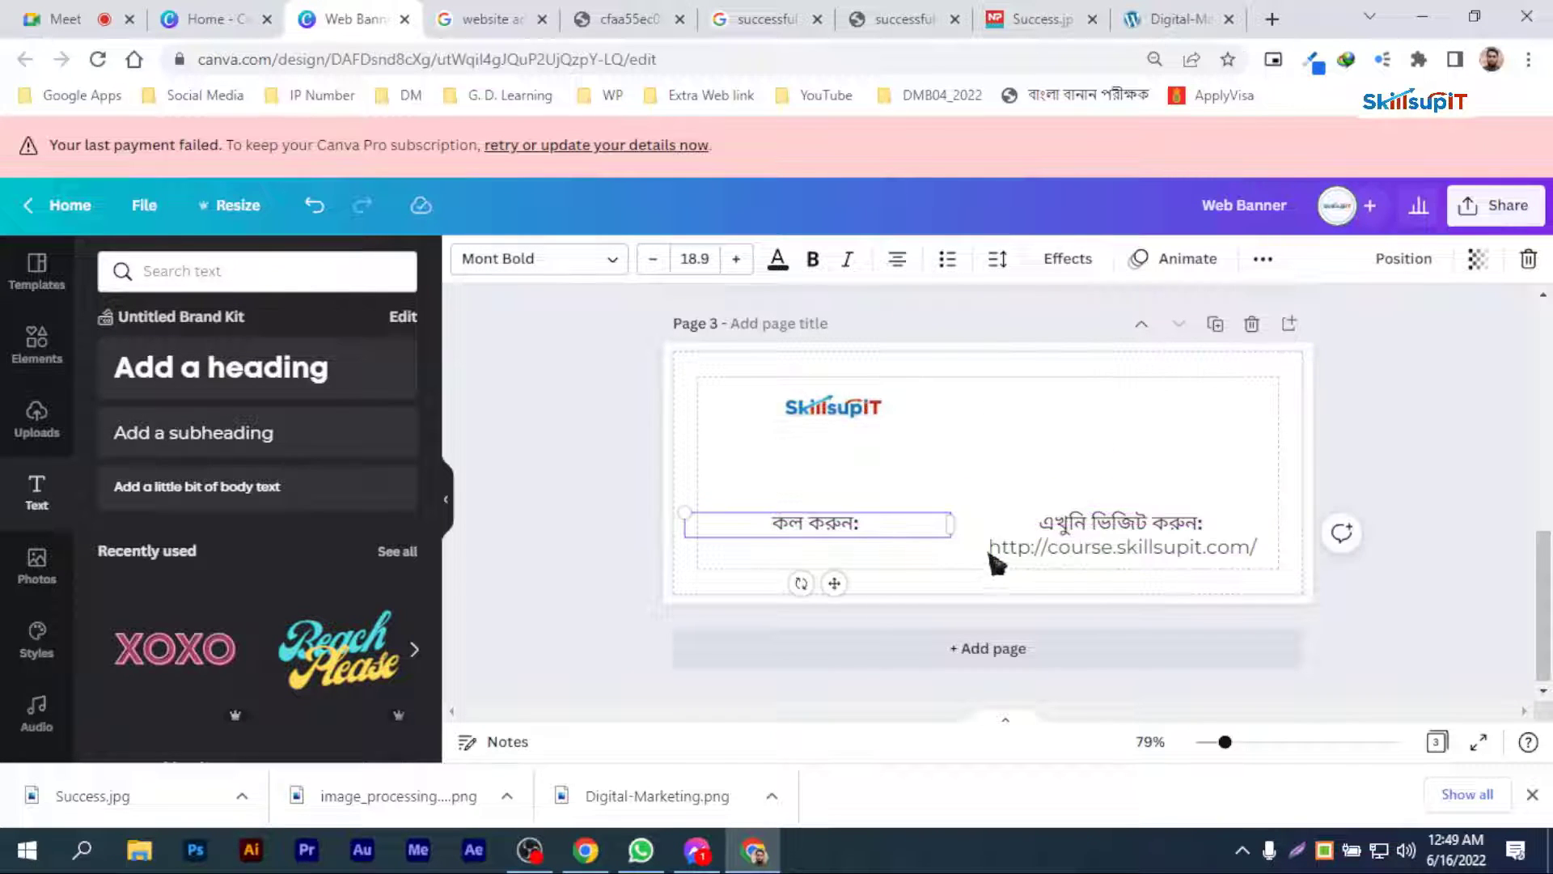
# Step: Duplicate the website address beneath "কল করুন:" and replace the copy's text with the contact phone number
pyautogui.click(1015, 553)
pyautogui.moveTo(1026, 551); pyautogui.dragTo(760, 545)
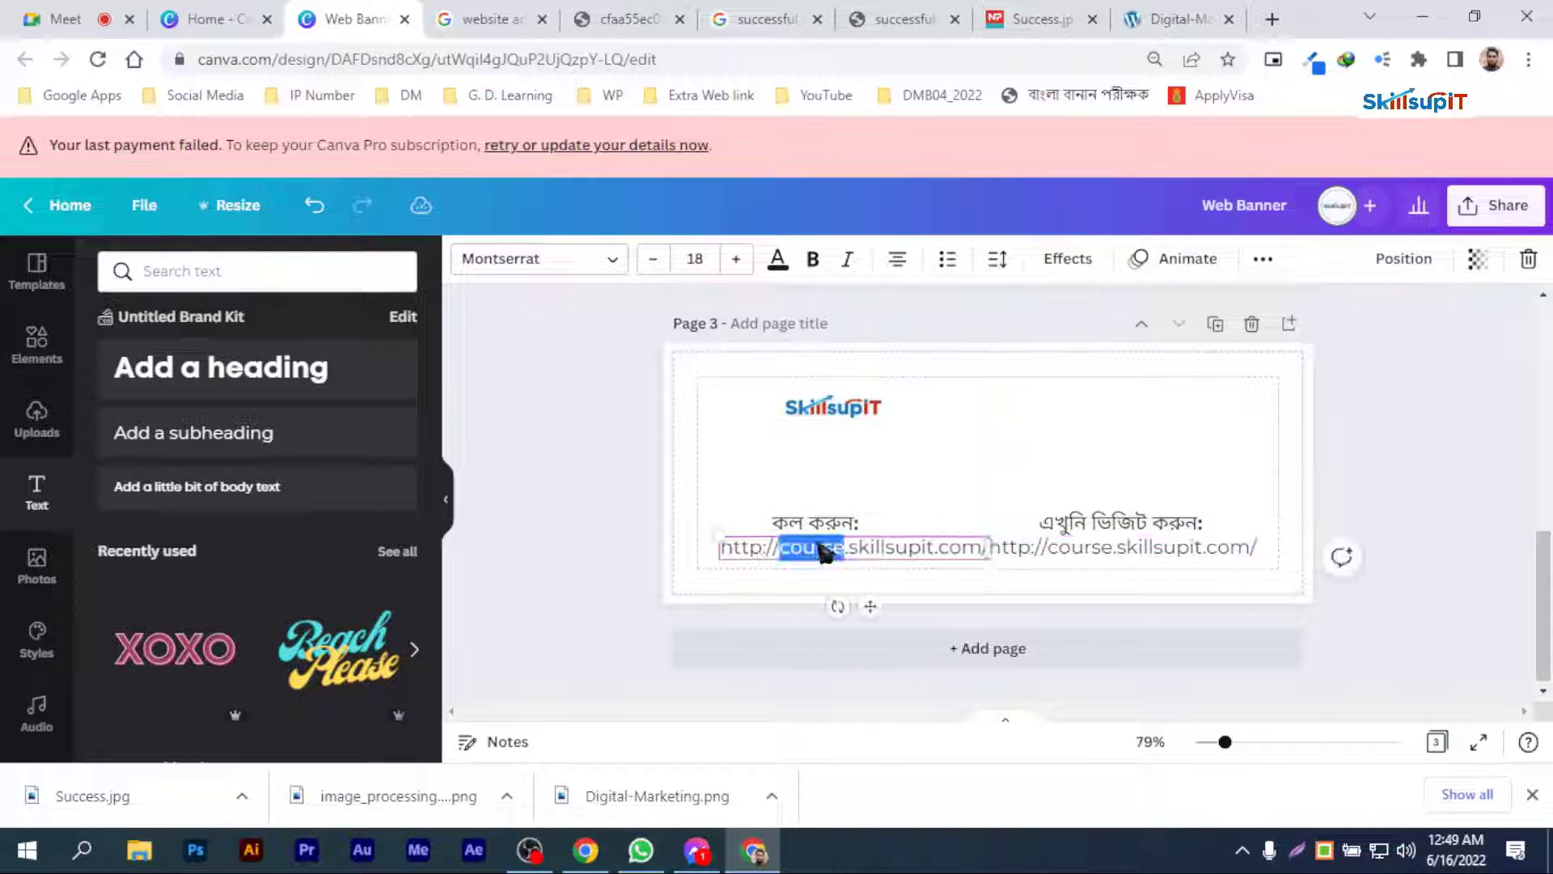
pyautogui.tripleClick(824, 552)
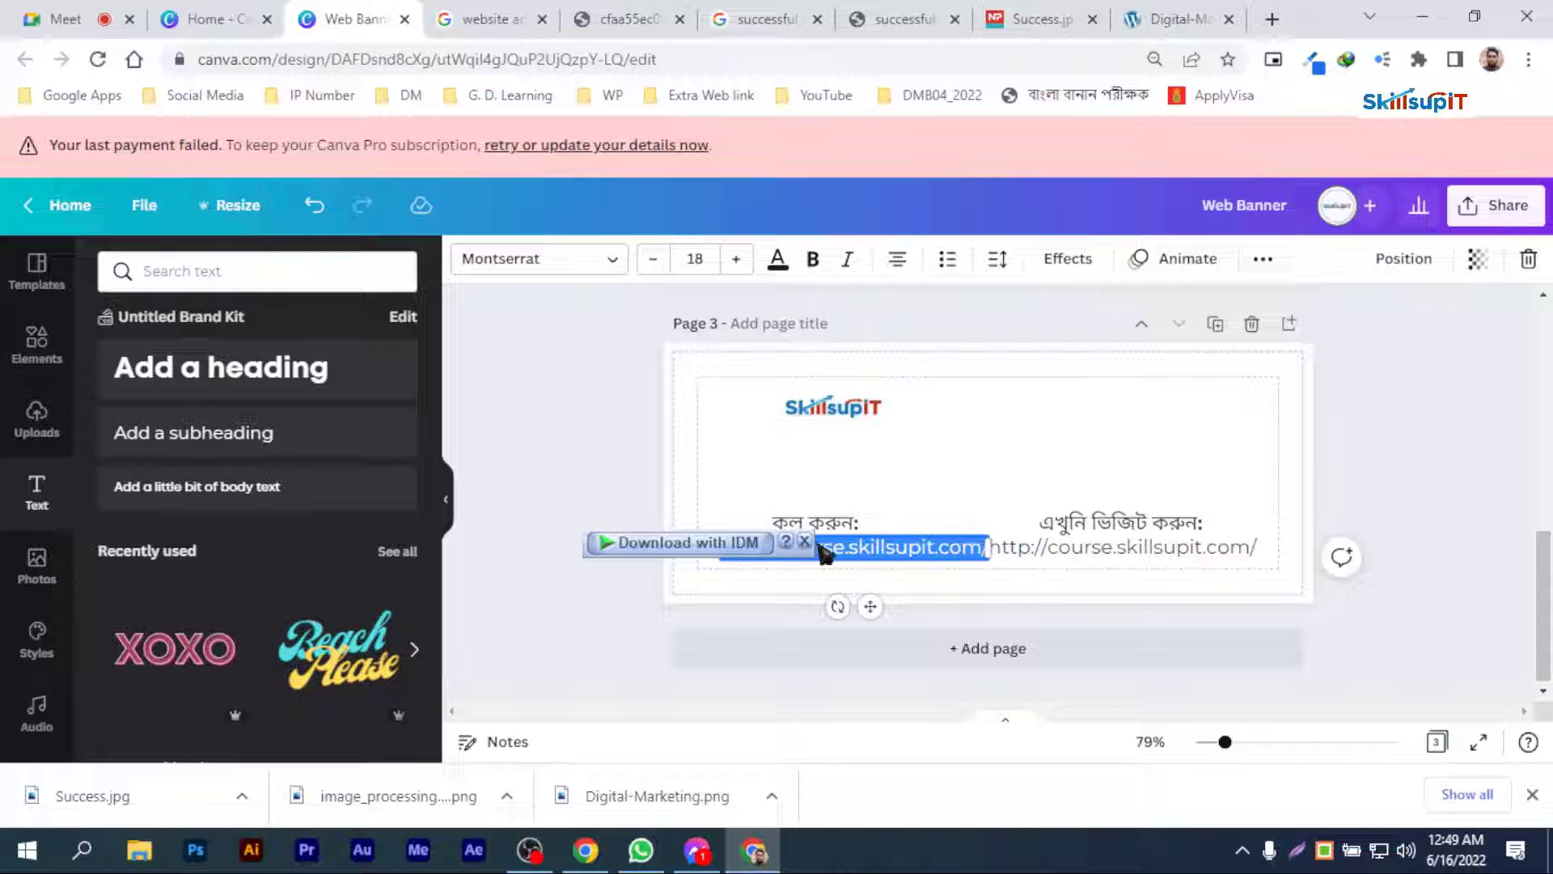
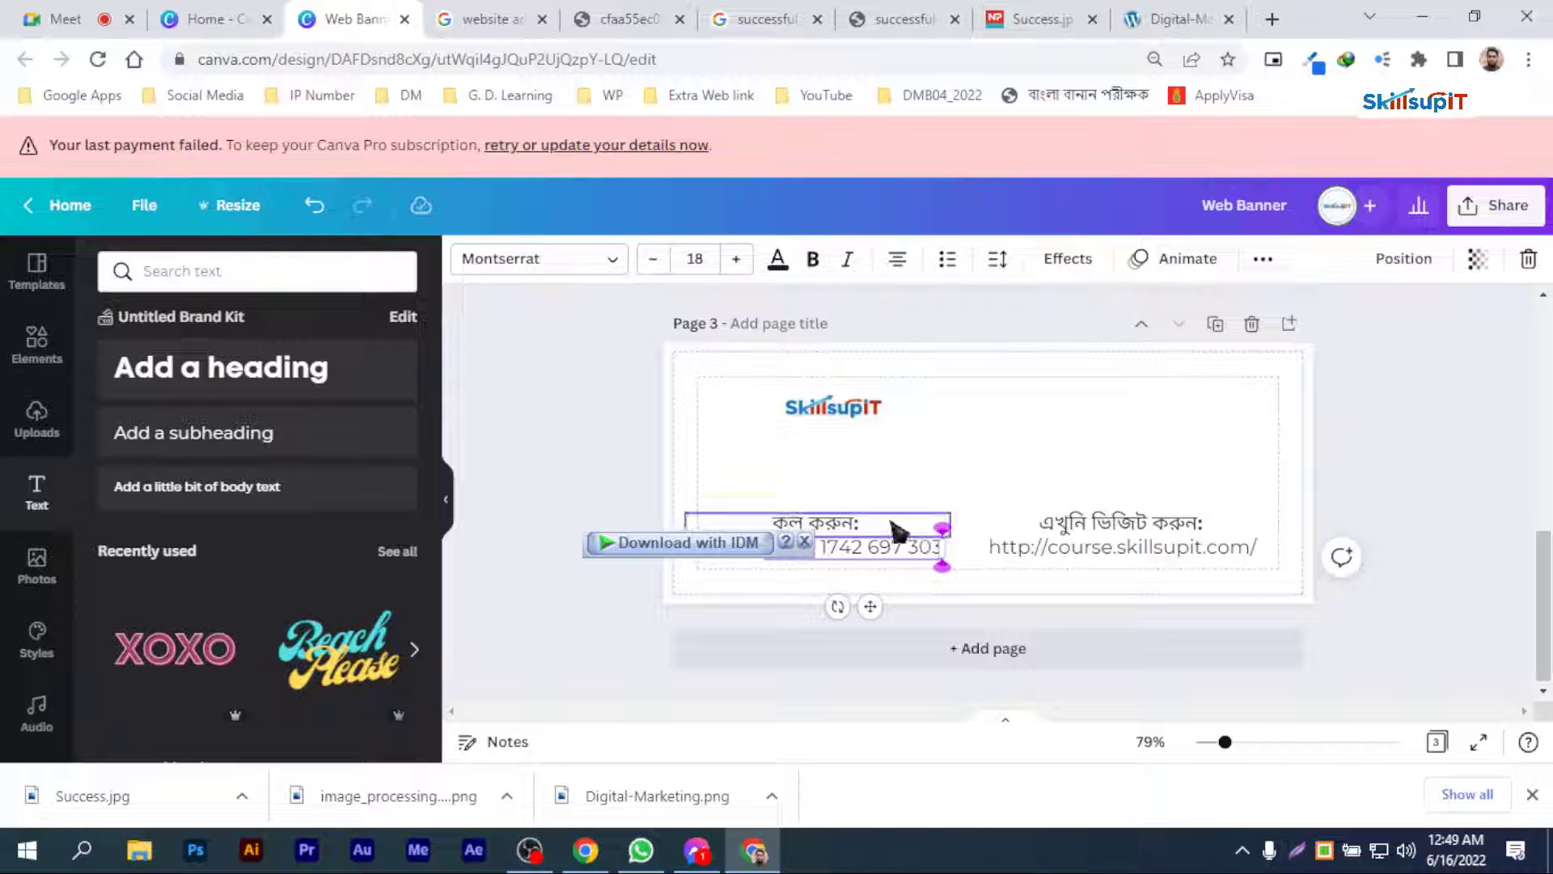
# Step: Center the phone number under the "কল করুন:" heading and check the pair's alignment options
pyautogui.click(859, 505)
pyautogui.click(818, 552)
pyautogui.moveTo(872, 550); pyautogui.dragTo(834, 553)
pyautogui.click(833, 527)
pyautogui.keyDown('shift'); pyautogui.click(836, 556); pyautogui.keyUp('shift')
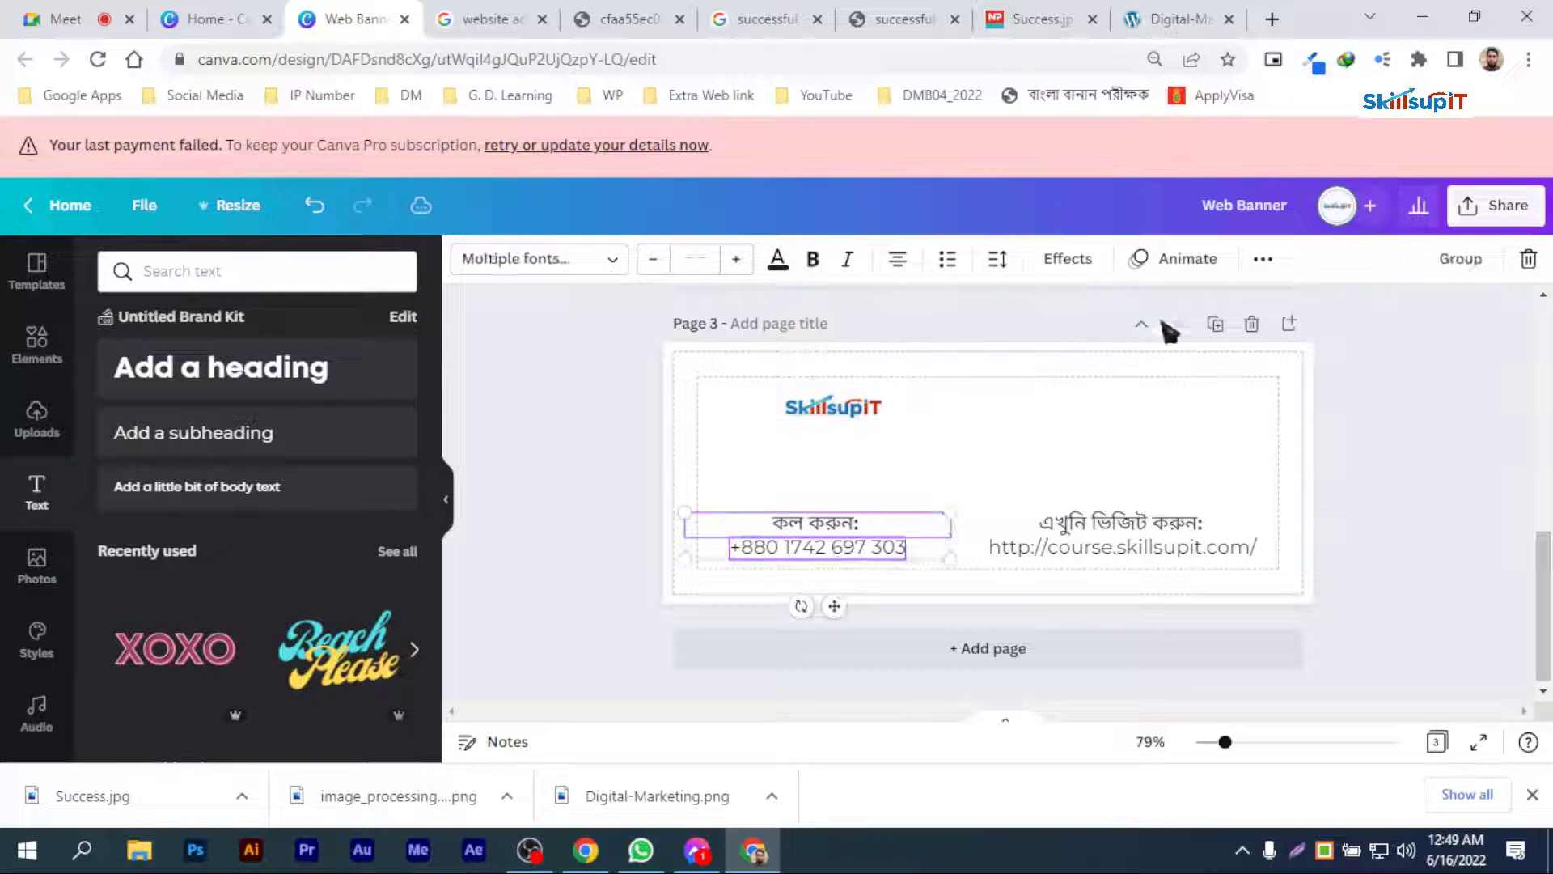
pyautogui.click(1262, 259)
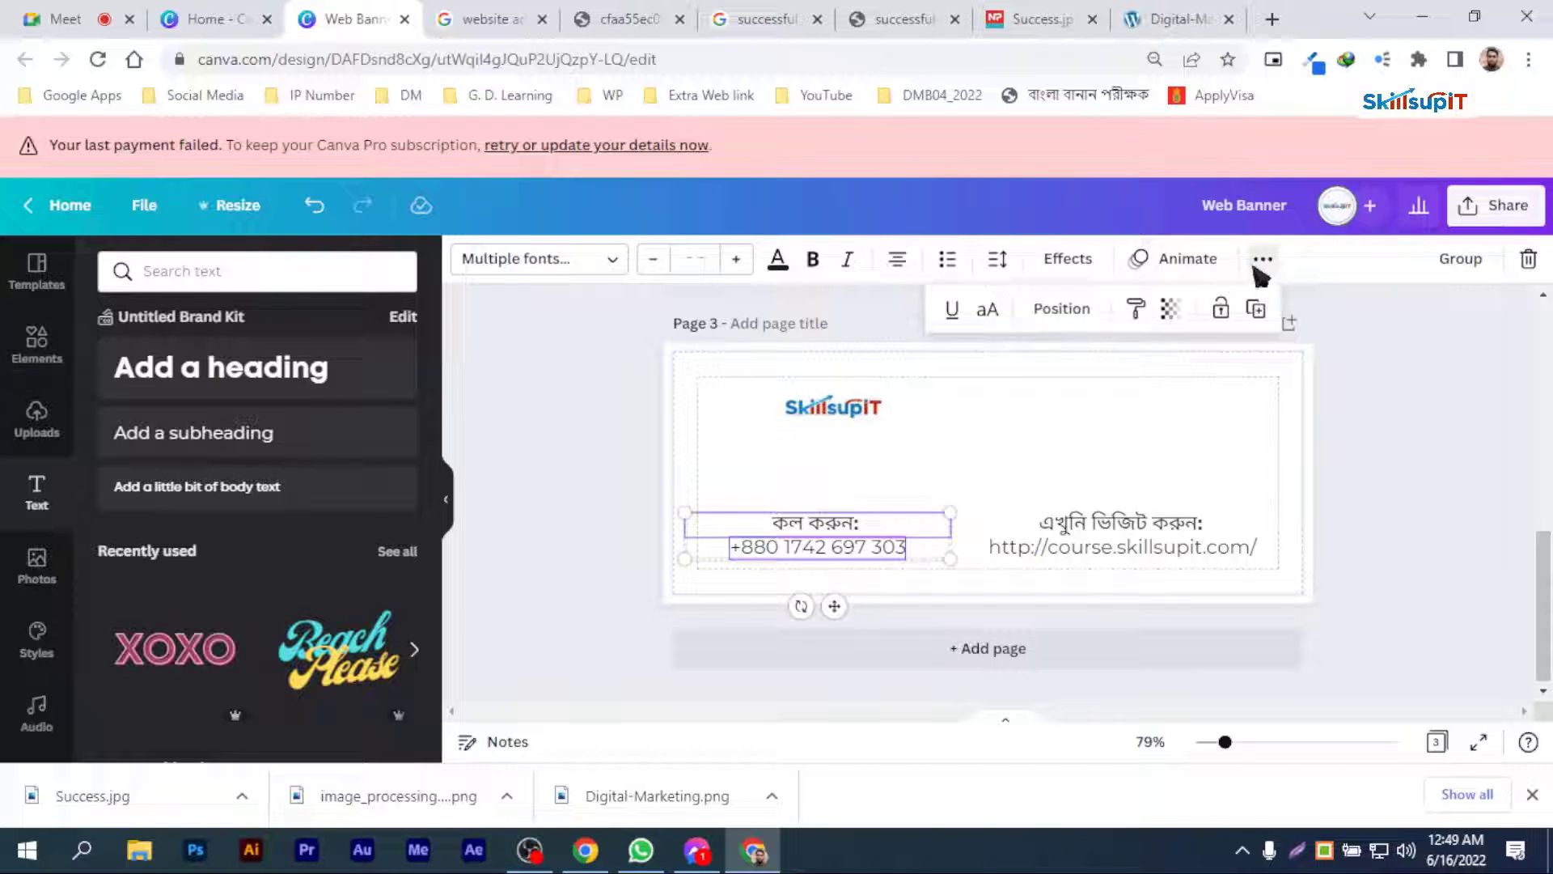
pyautogui.click(1063, 310)
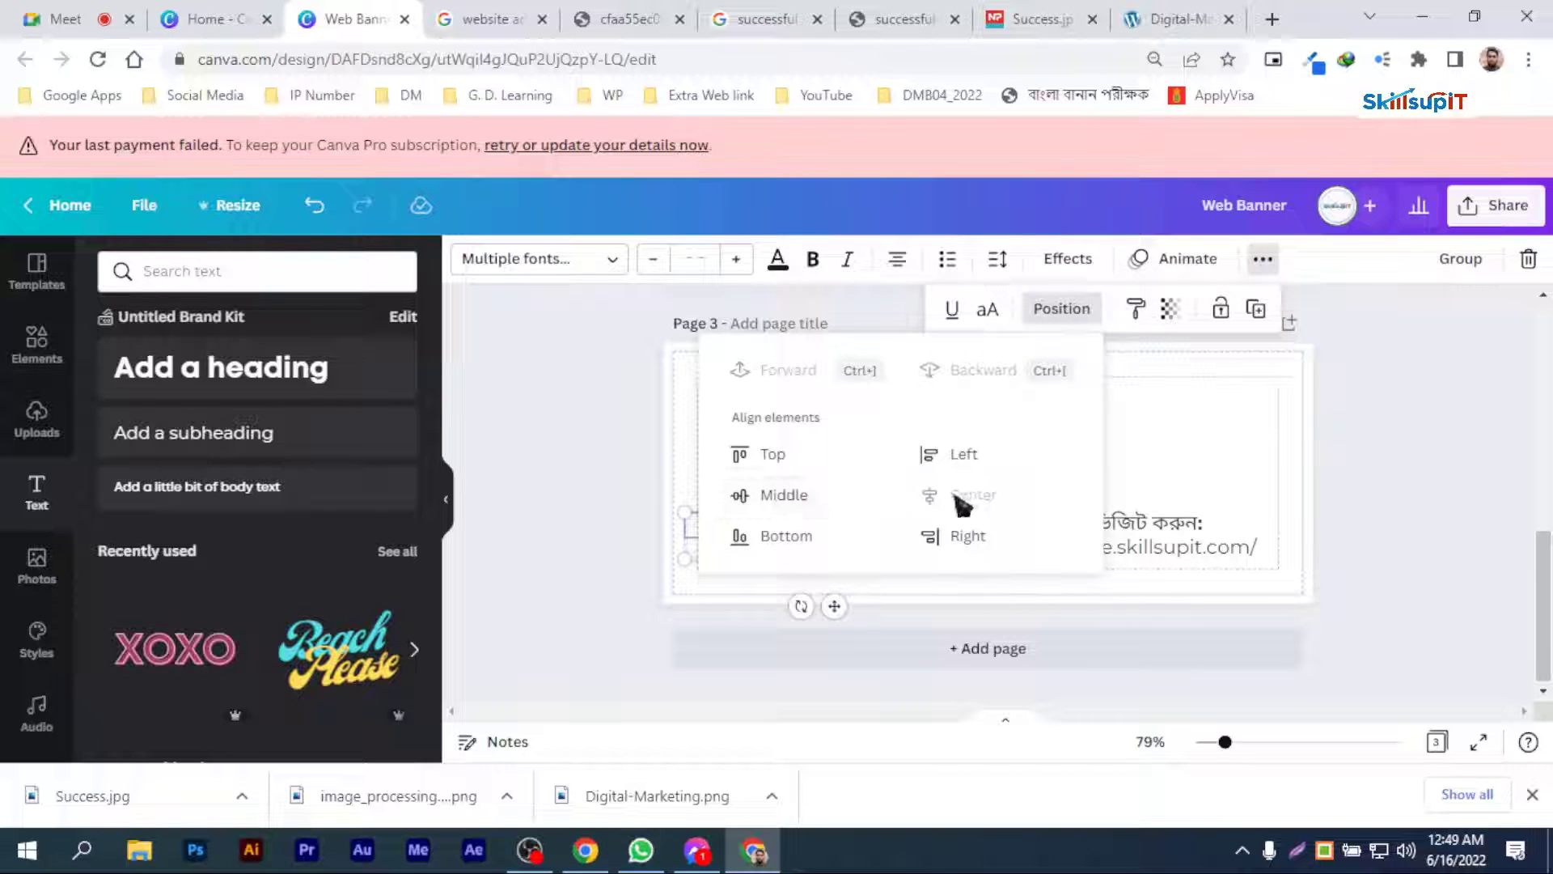
pyautogui.click(1380, 496)
# Step: Center-align the "এখুনি ভিজিট করুন:" heading with the website address and shift the SkillsupIT logo slightly left
pyautogui.click(1138, 555)
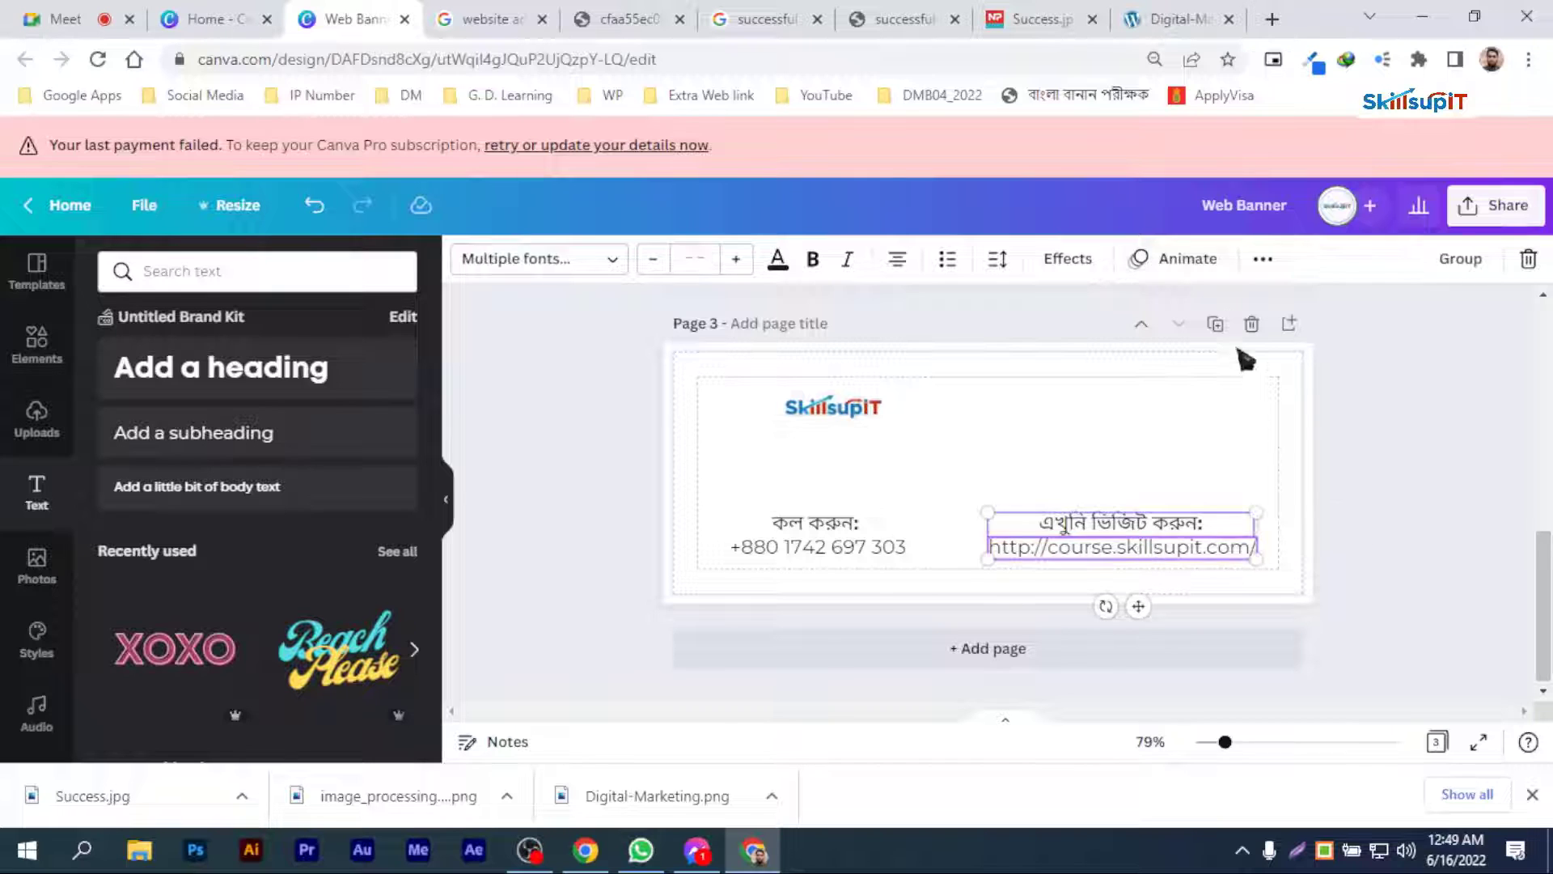
pyautogui.click(1262, 258)
pyautogui.click(1062, 308)
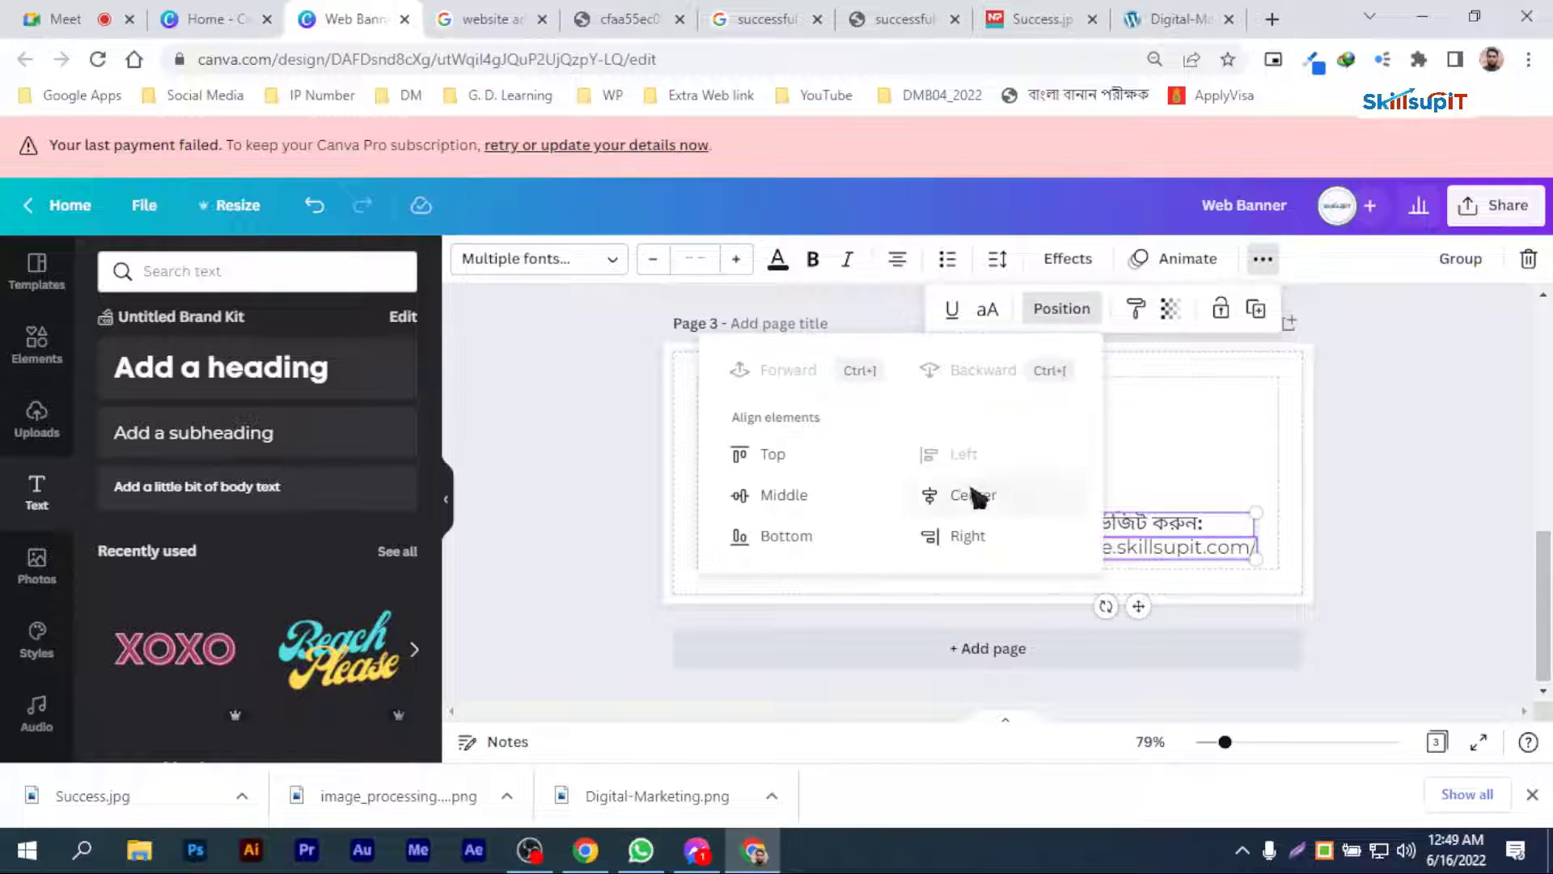
pyautogui.click(1480, 512)
pyautogui.click(1479, 513)
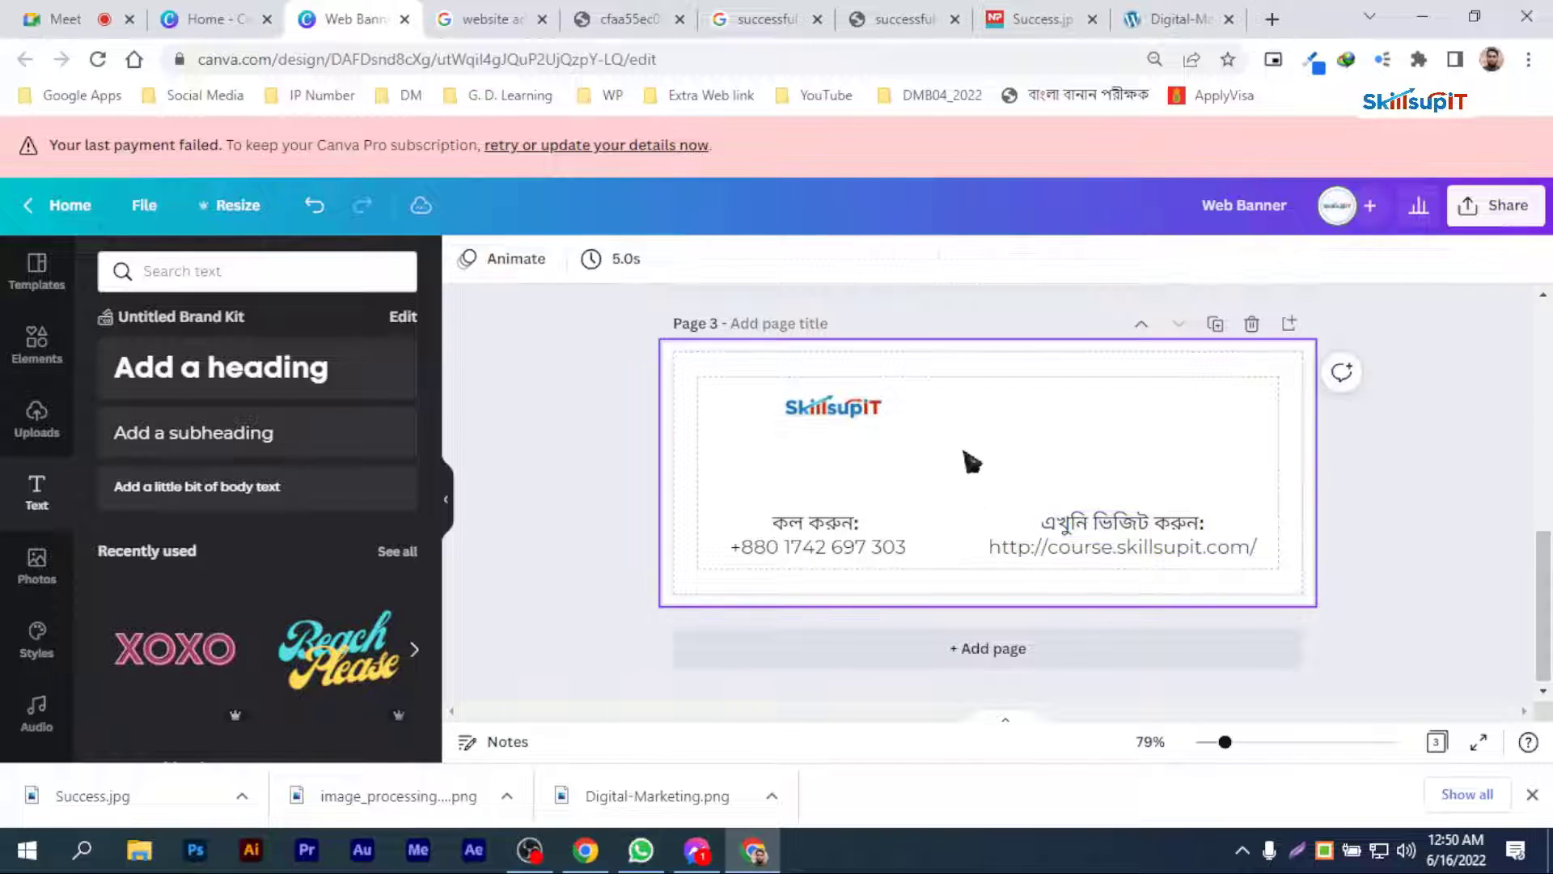
pyautogui.moveTo(868, 424); pyautogui.dragTo(824, 422)
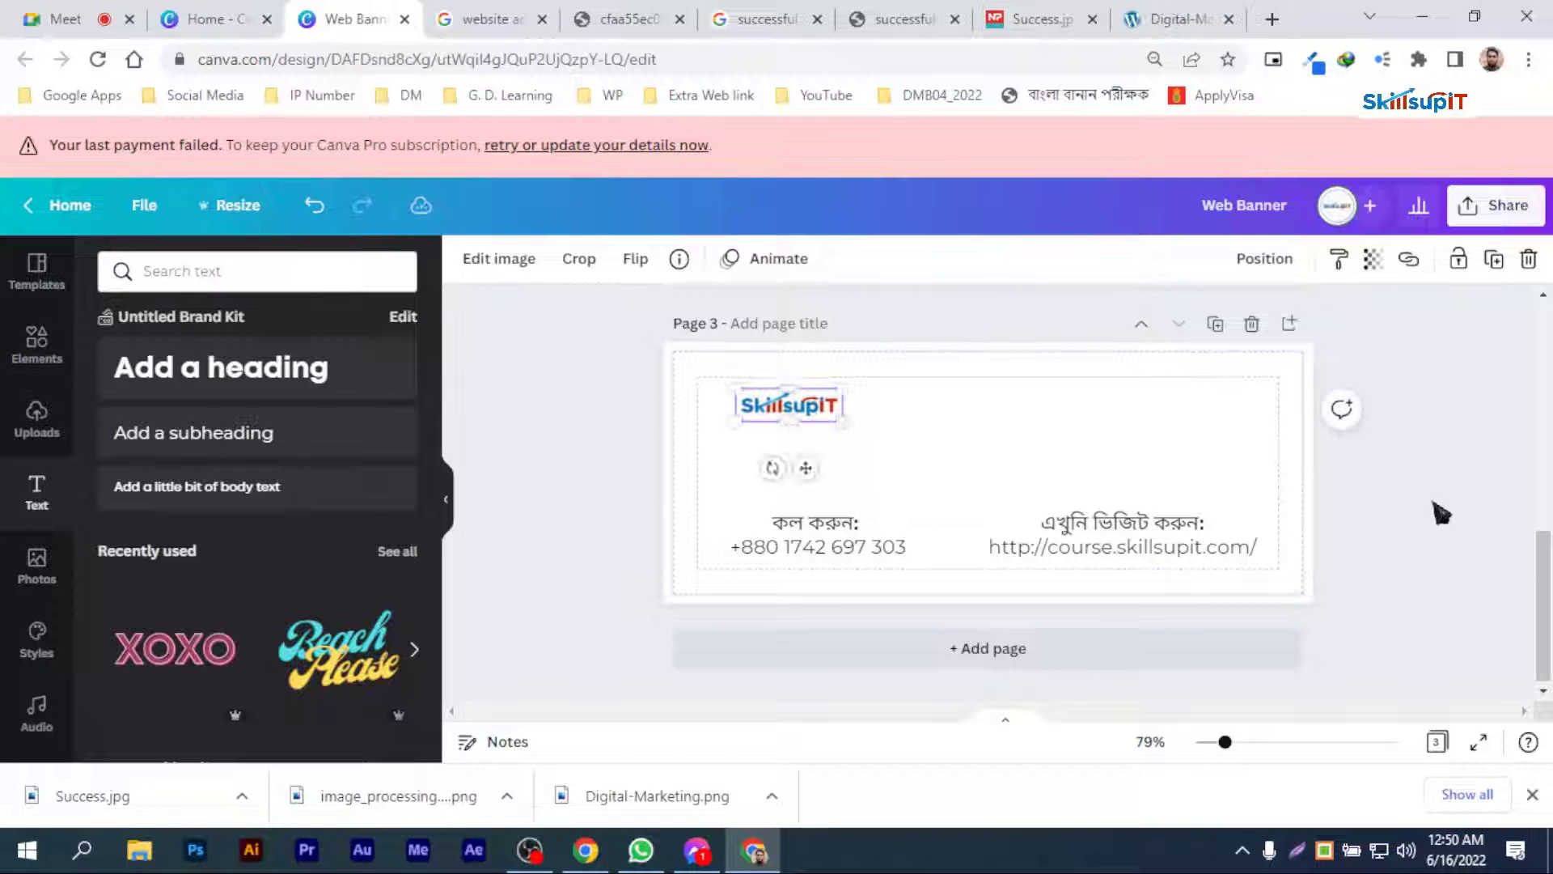
pyautogui.click(922, 434)
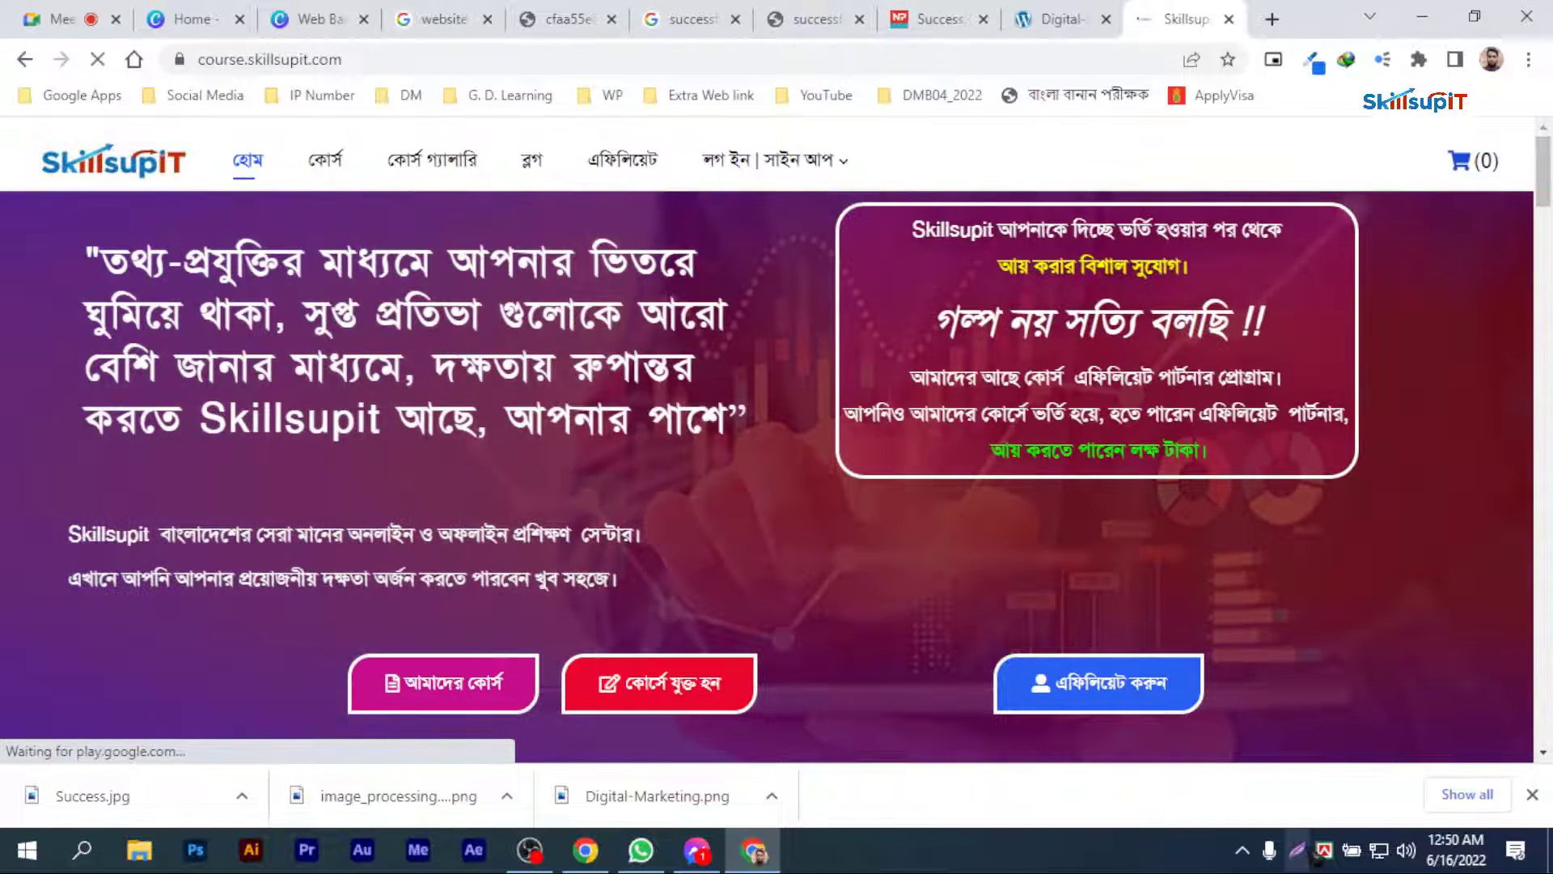
# Step: Capture the course.skillsupit.com home page, save it as JPEG Screenshot_13 in Class Helps, and show the desktop
pyautogui.press('Print')
pyautogui.moveTo(11, 117); pyautogui.dragTo(1540, 761)
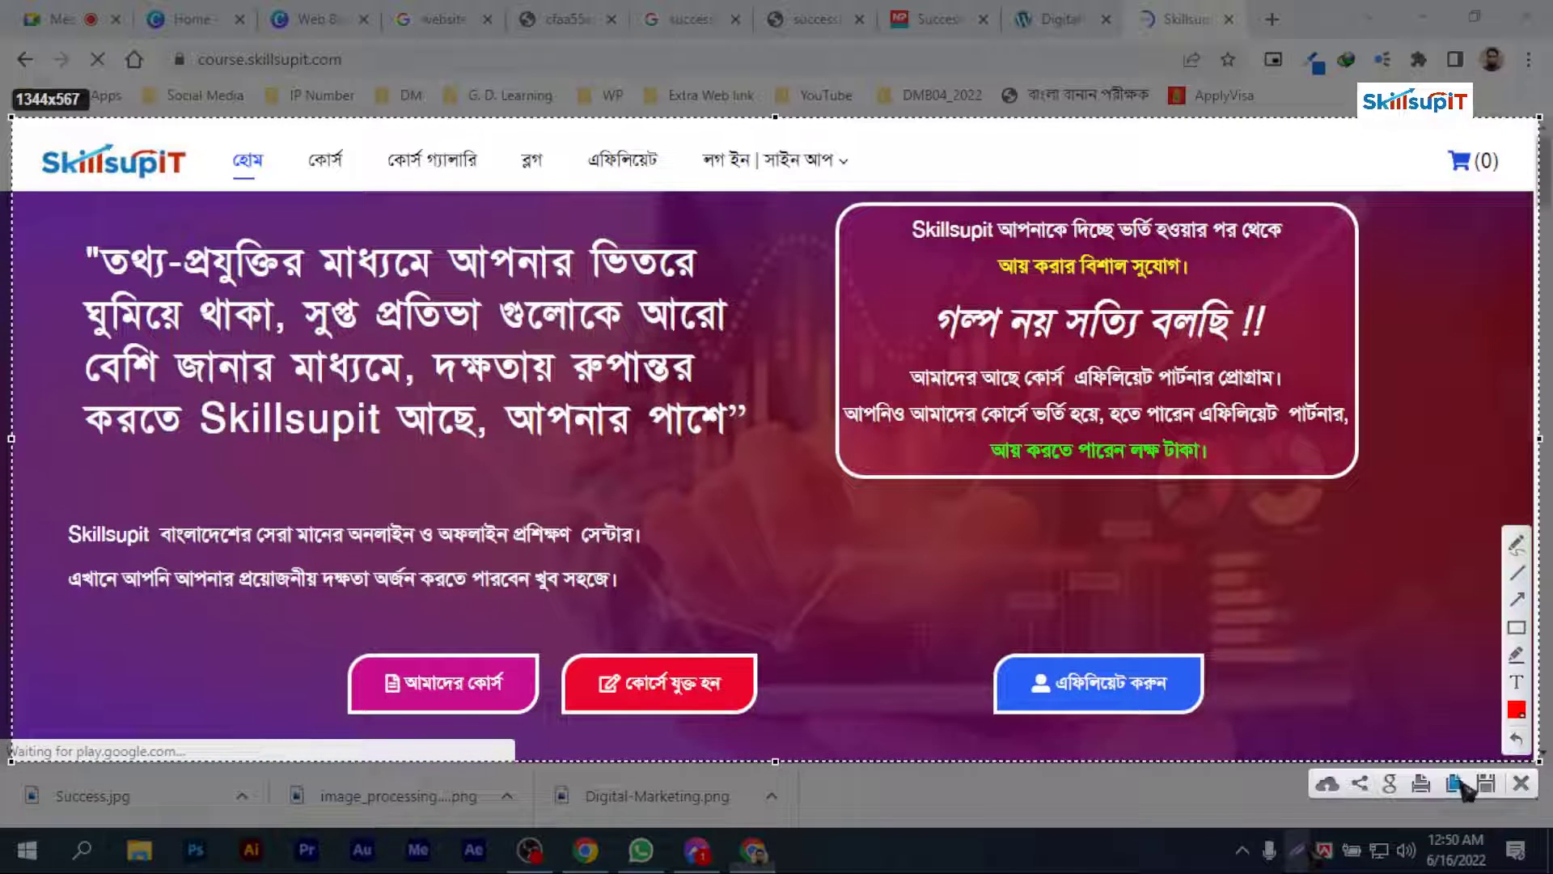
pyautogui.click(1485, 783)
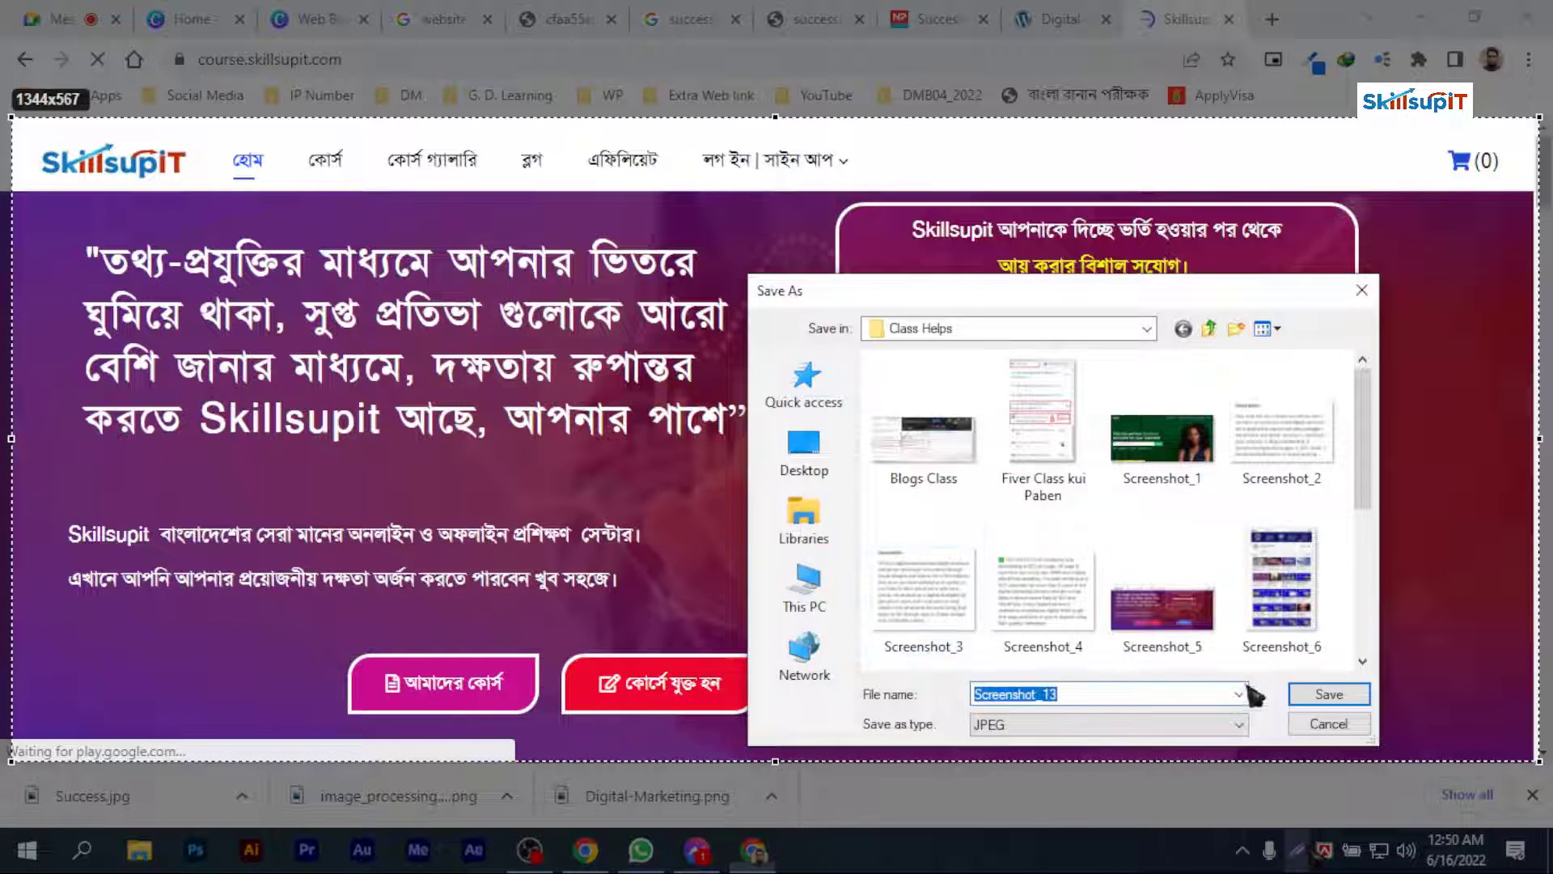
pyautogui.click(1326, 694)
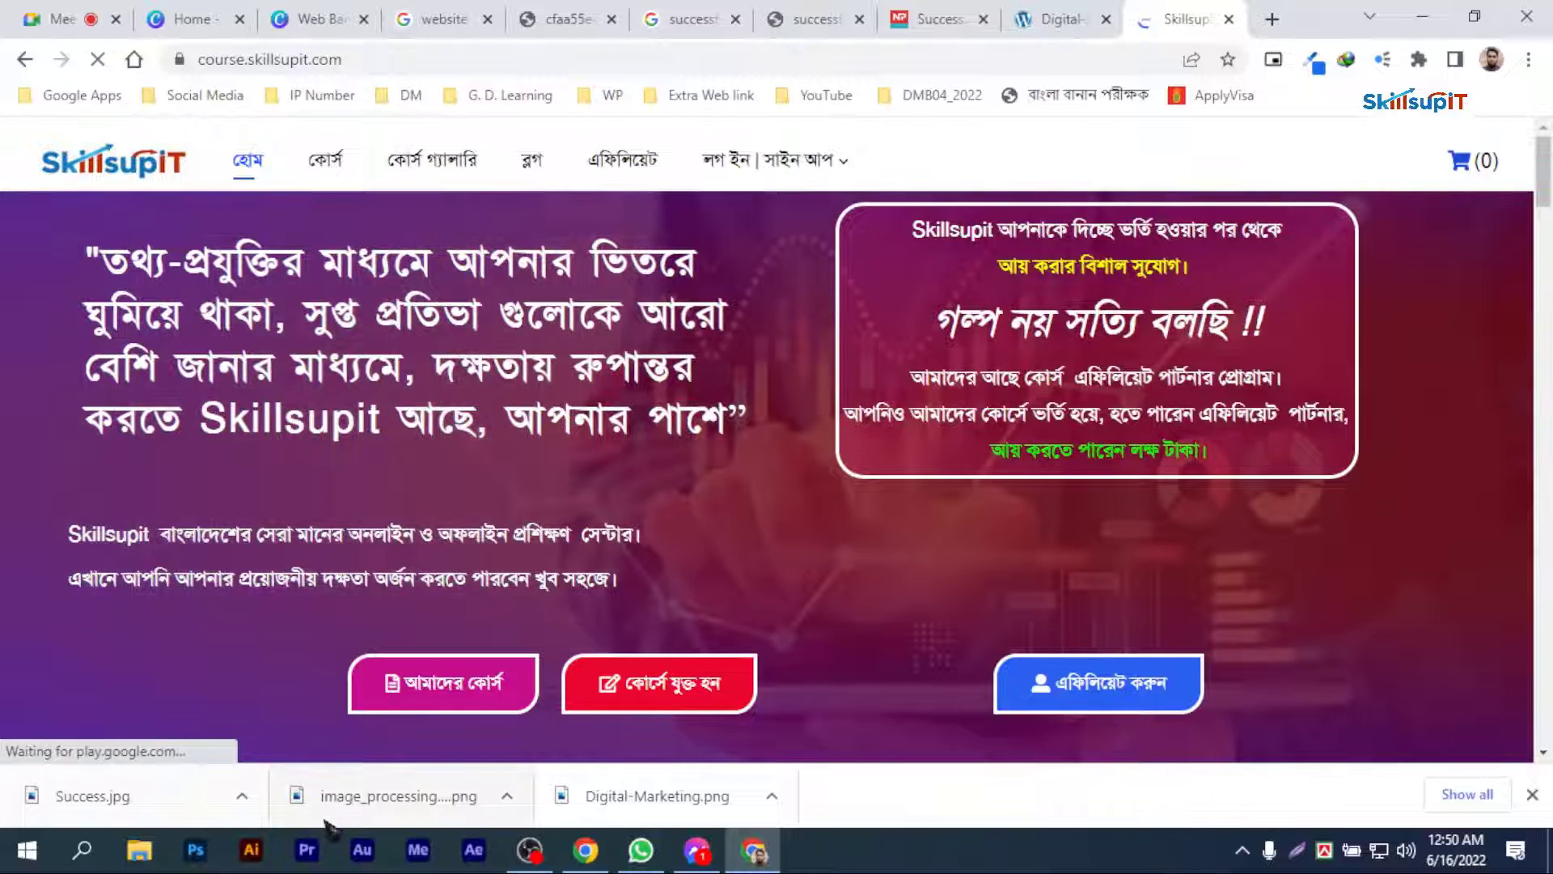
pyautogui.press('super+d')
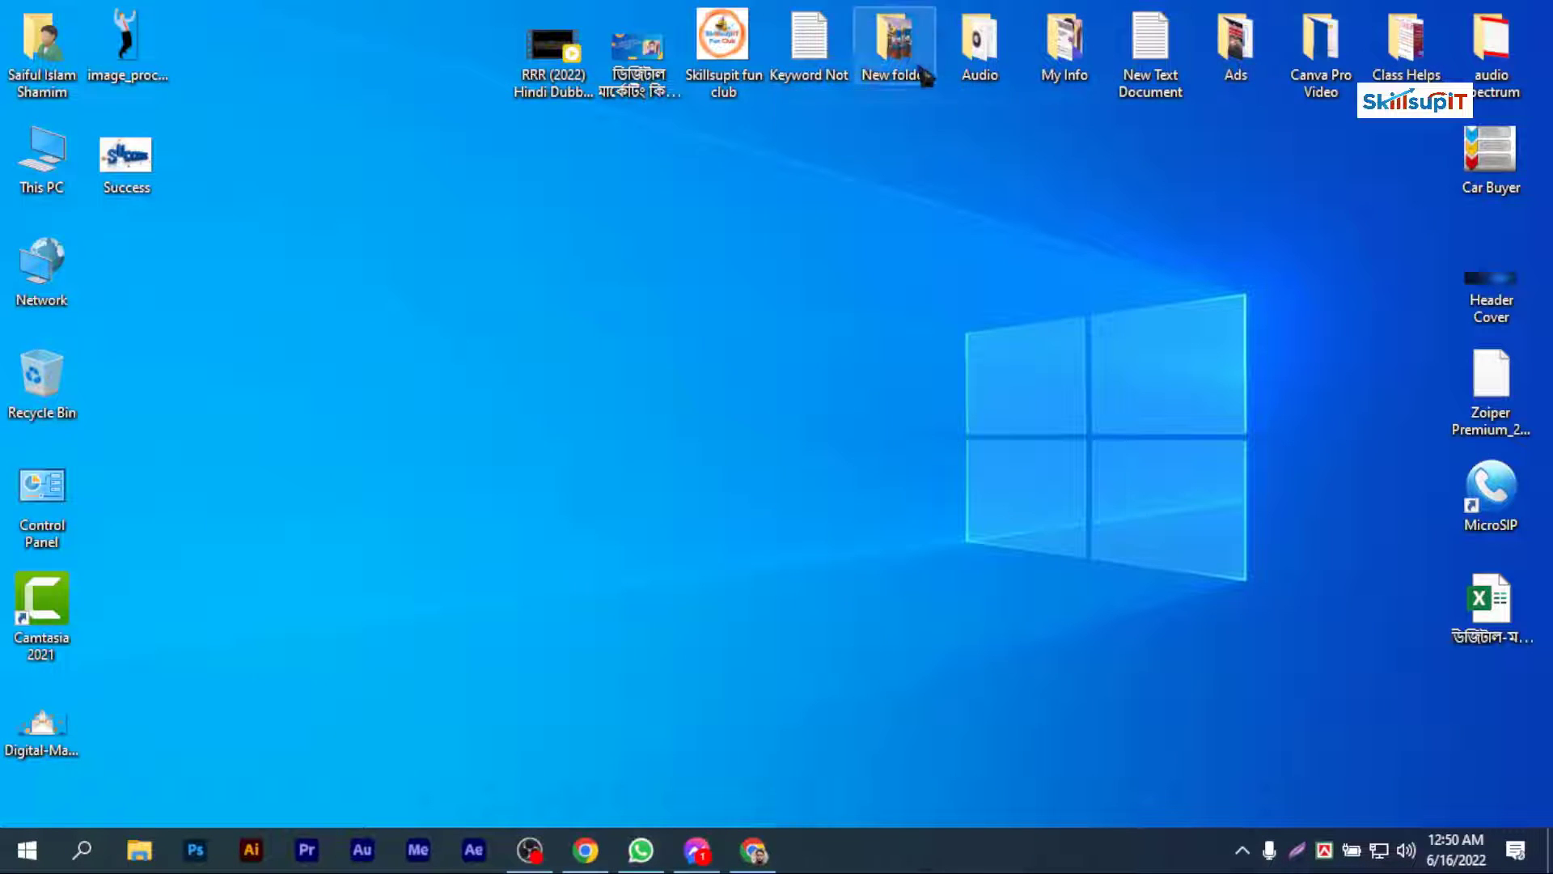
# Step: Add Screenshot_13 from the Class Helps folder to page 3 and fit it above the "এখুনি ভিজিট করুন:" heading
pyautogui.doubleClick(1404, 44)
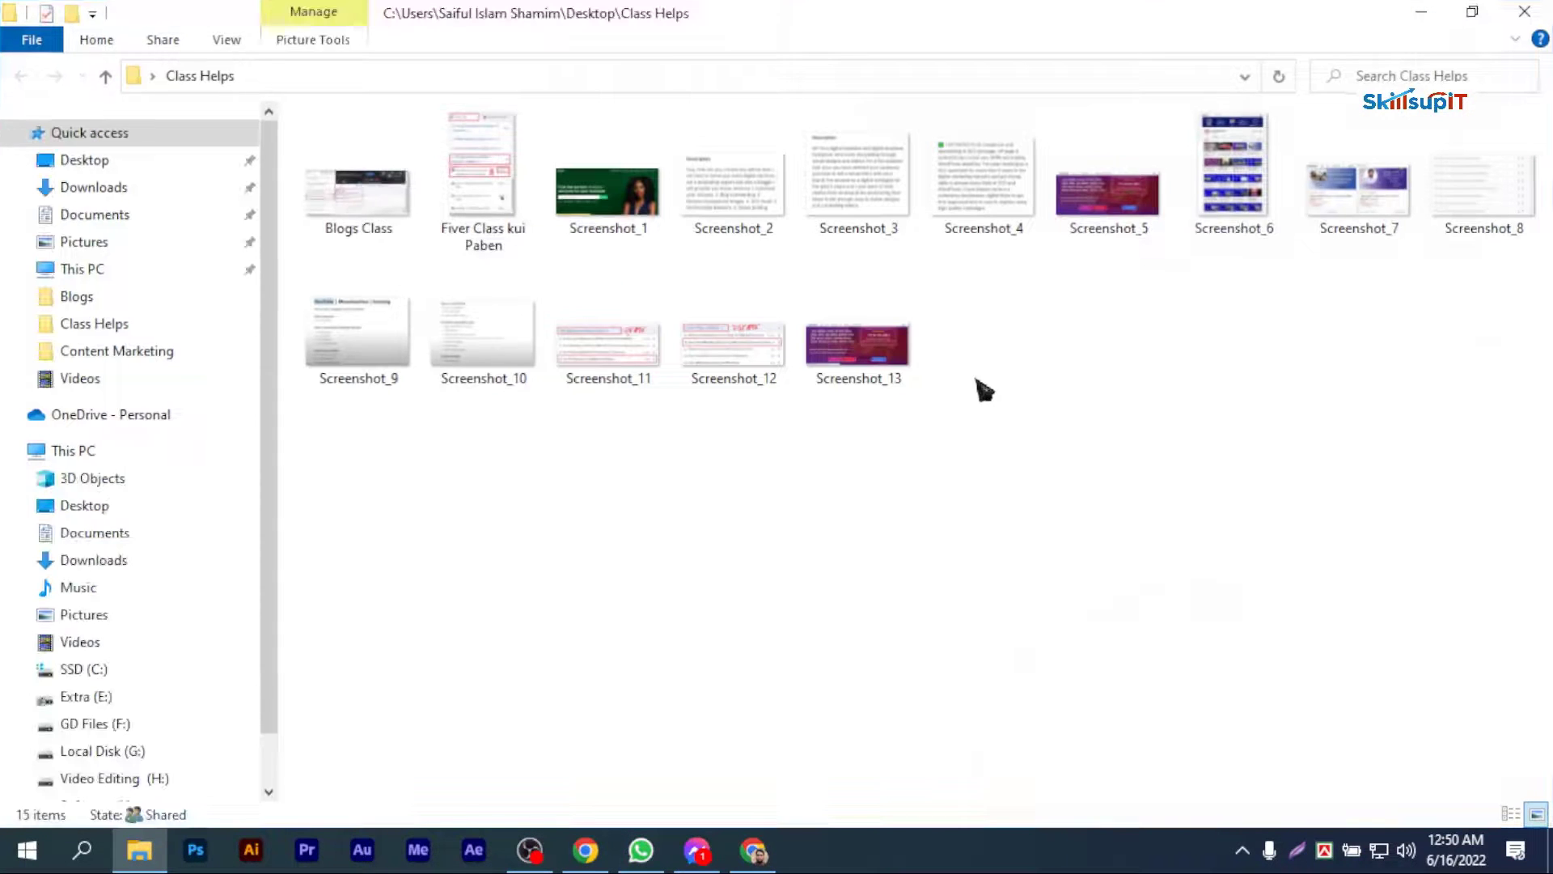
pyautogui.moveTo(889, 348); pyautogui.dragTo(335, 450)
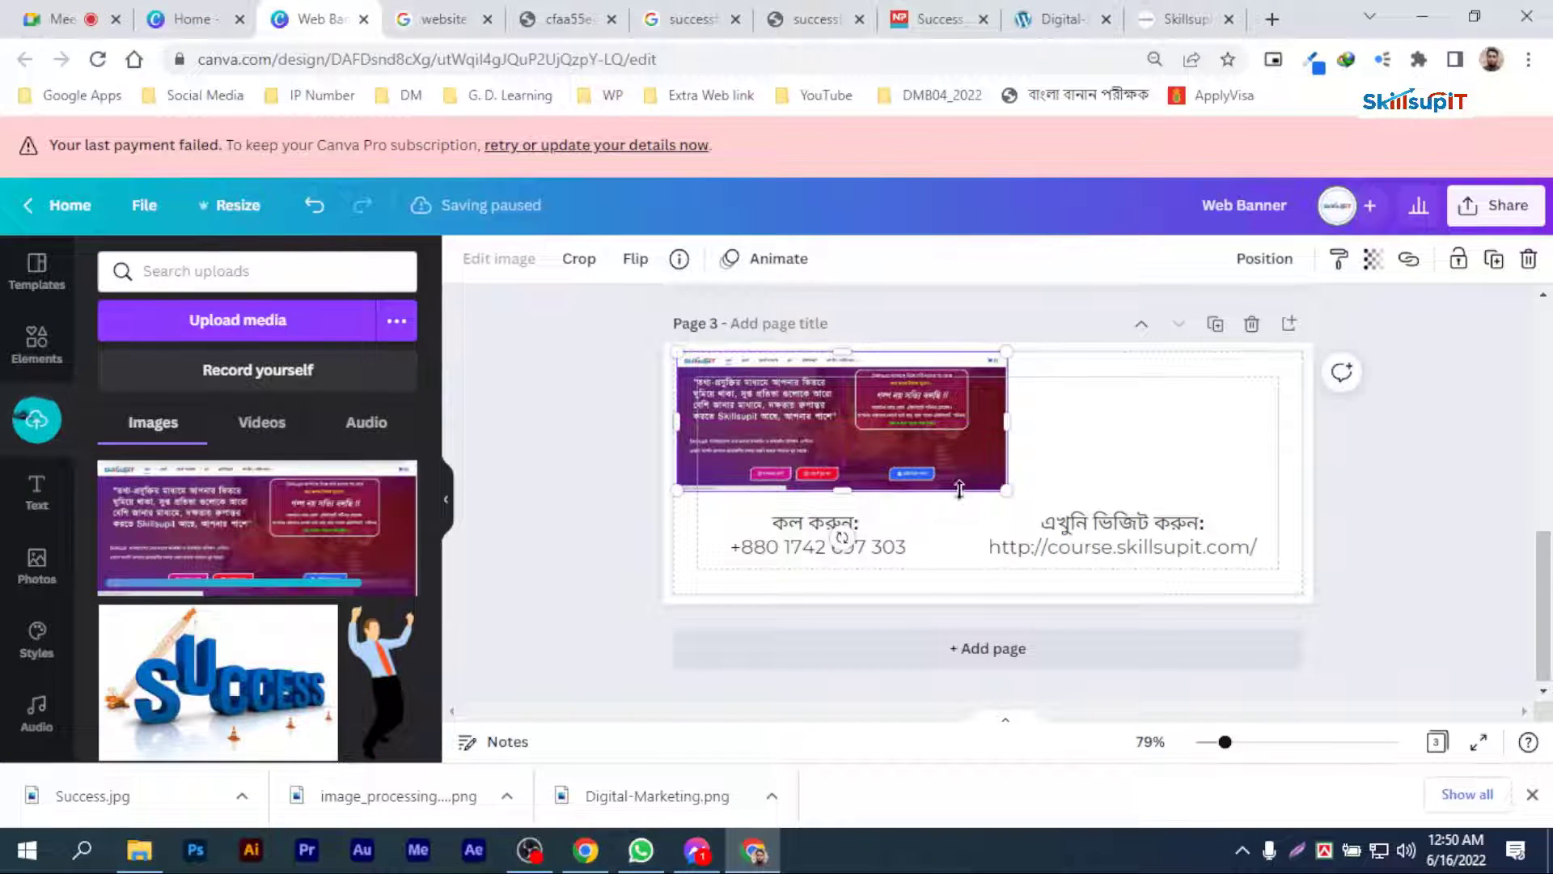
pyautogui.moveTo(1004, 490); pyautogui.dragTo(1333, 571)
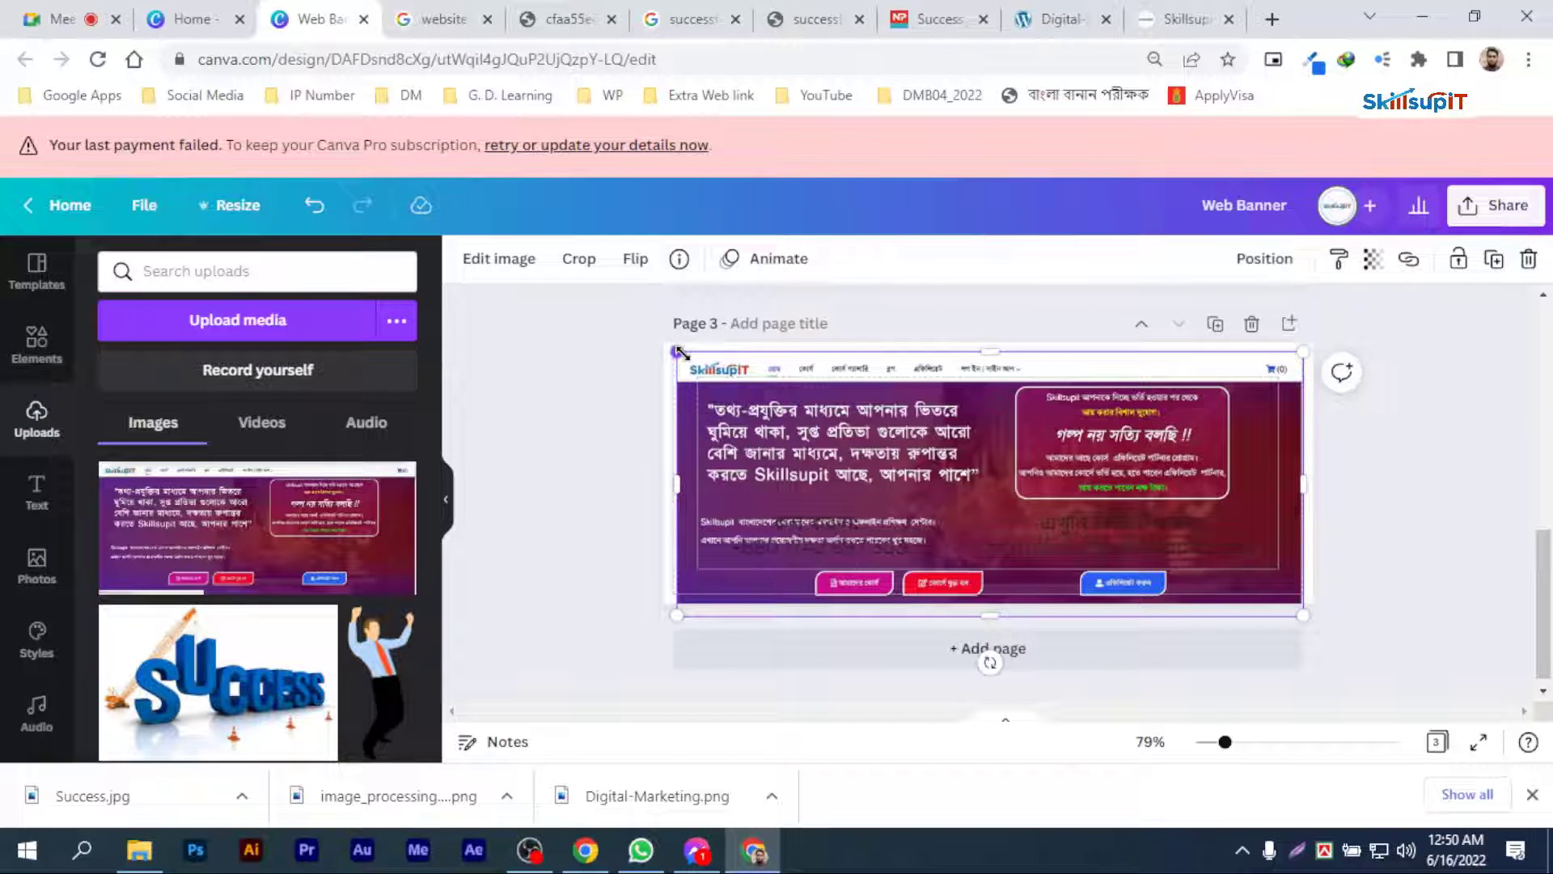
pyautogui.moveTo(677, 350); pyautogui.dragTo(1010, 492)
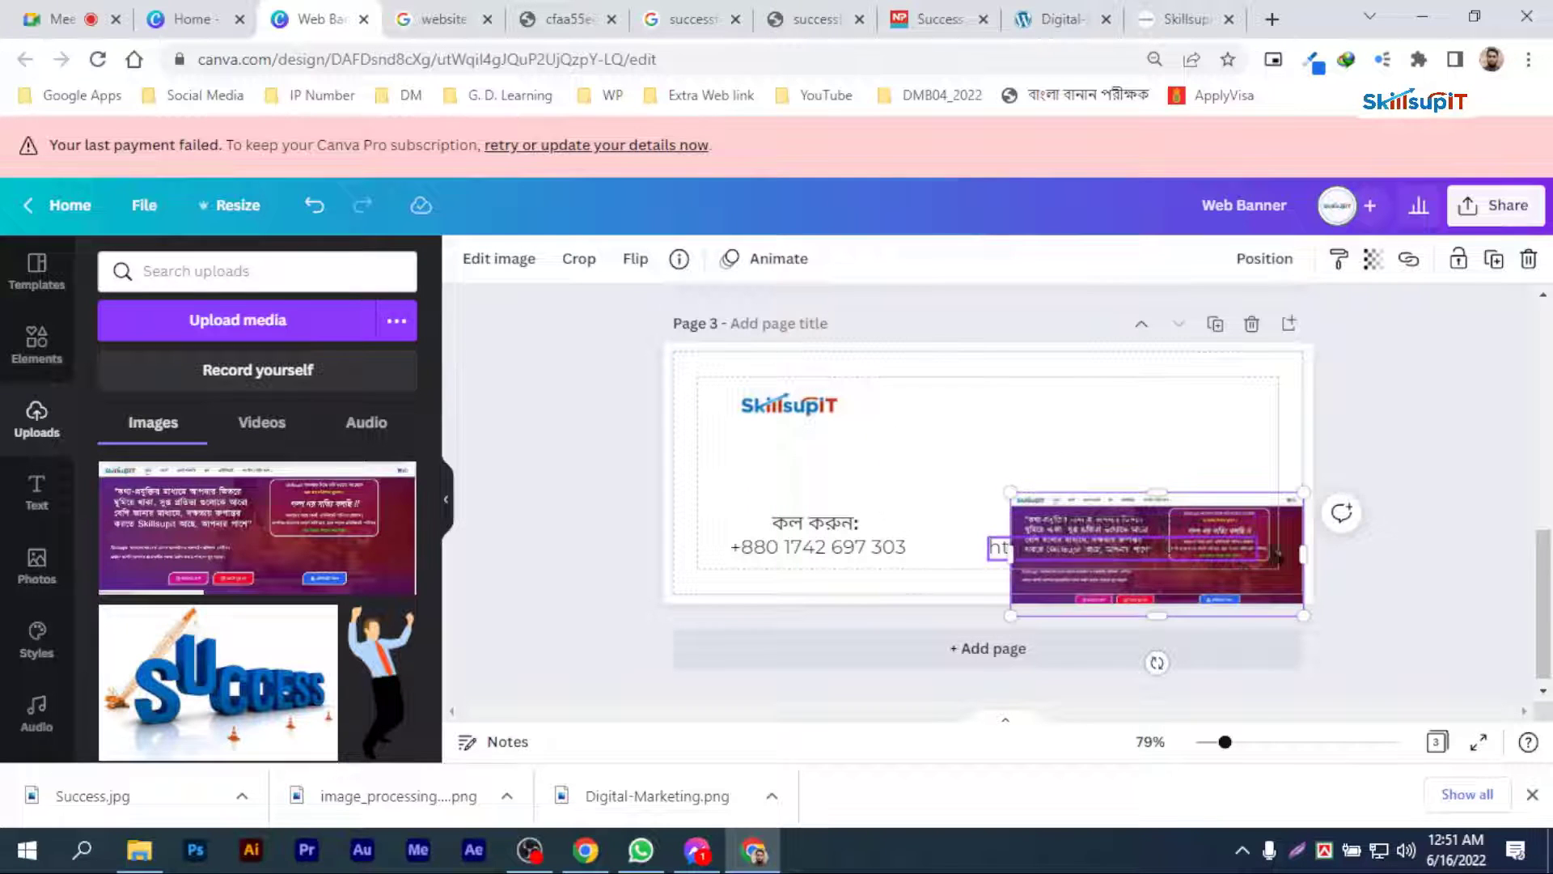
pyautogui.moveTo(1278, 500)
pyautogui.mouseDown()
pyautogui.moveTo(1242, 405)
pyautogui.moveTo(1253, 503)
pyautogui.mouseUp()
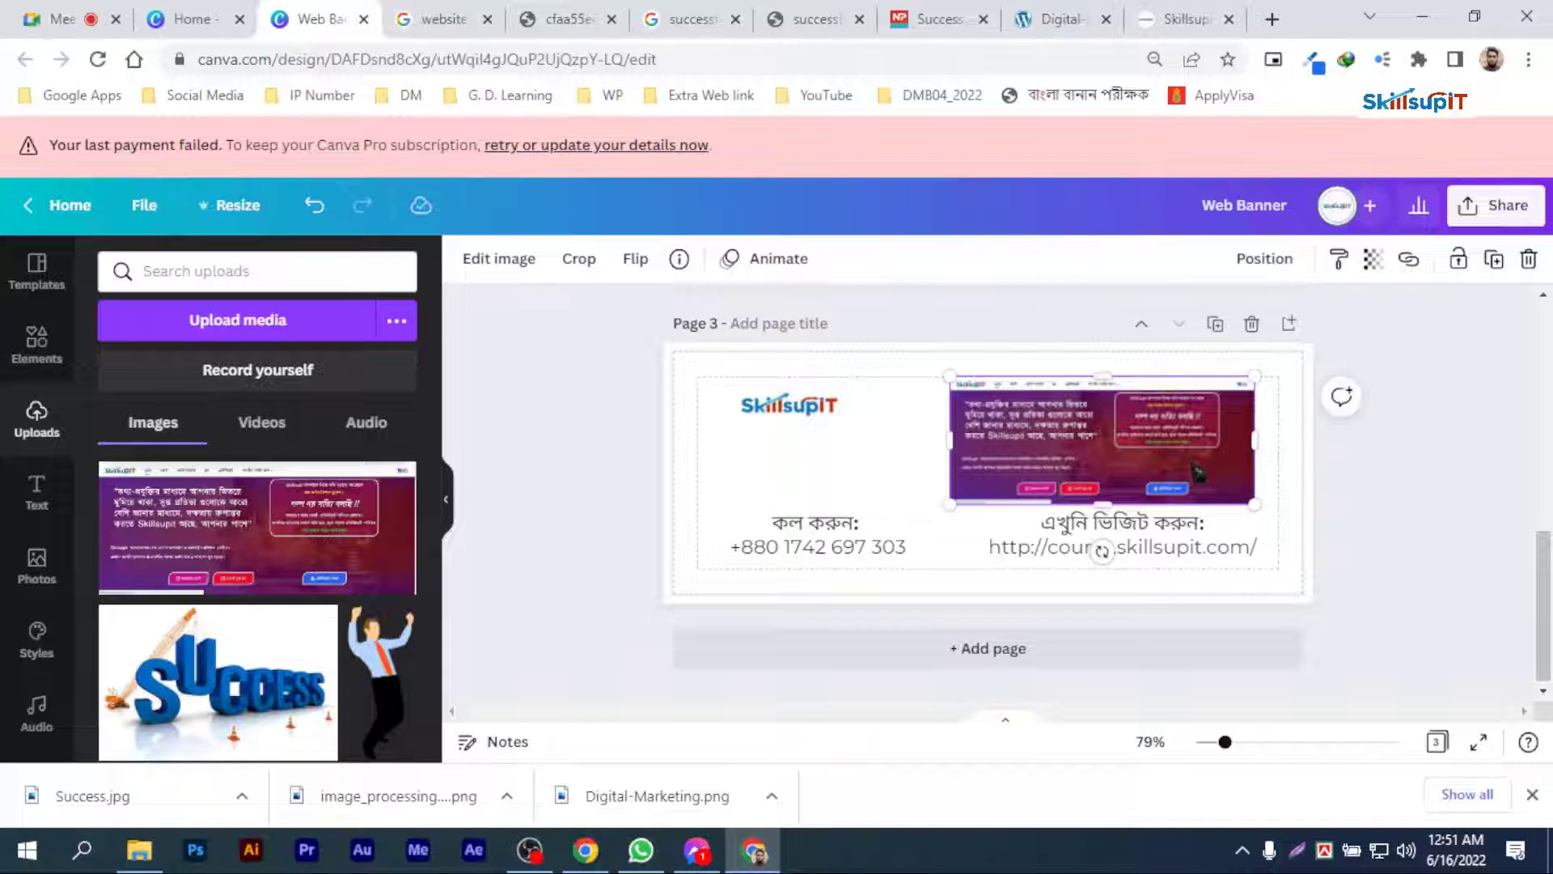
pyautogui.click(1412, 506)
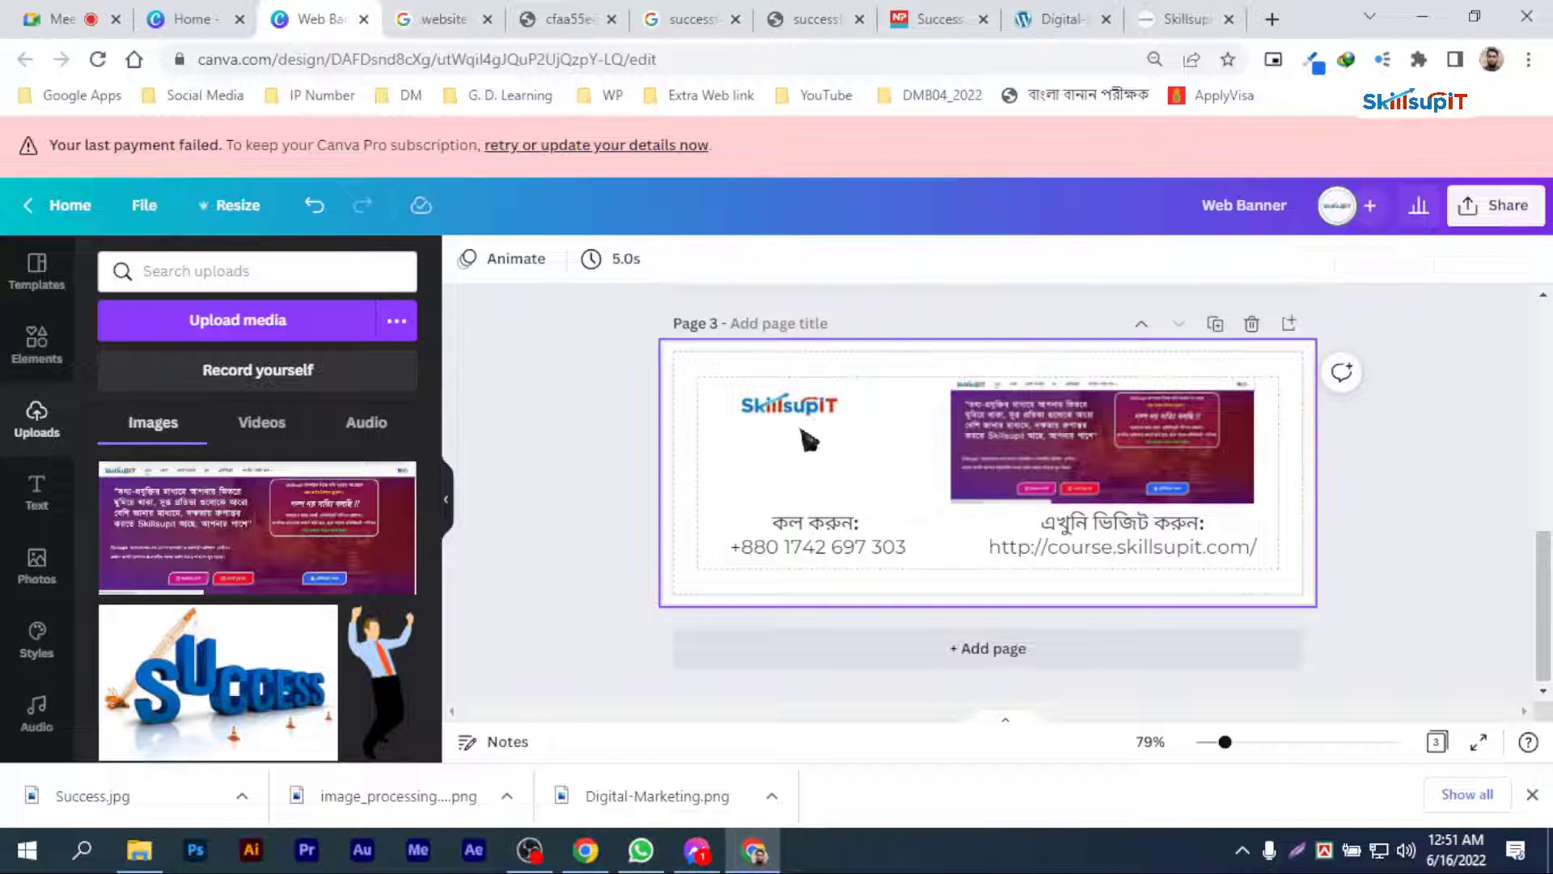
# Step: Add the text "দেড়ি না করে আজকে আমাদের সাথে যুক্ত হন । আপনার ক্যারিয়ার গড়ুন।" under the logo and shorten the website heading to "ভিজিট করুন:"
pyautogui.click(829, 414)
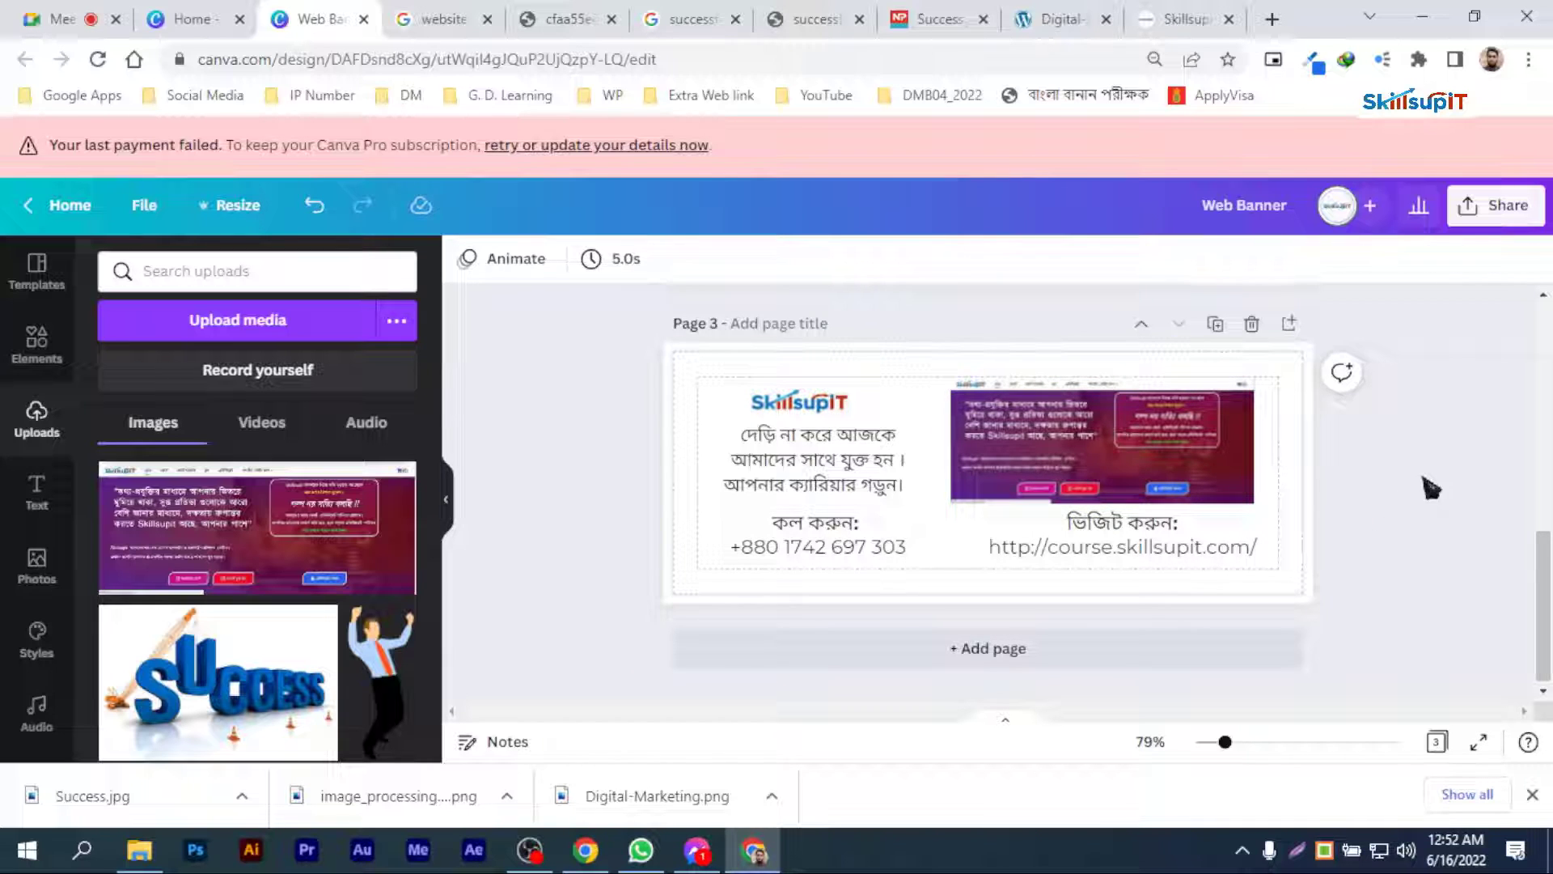
pyautogui.click(1195, 467)
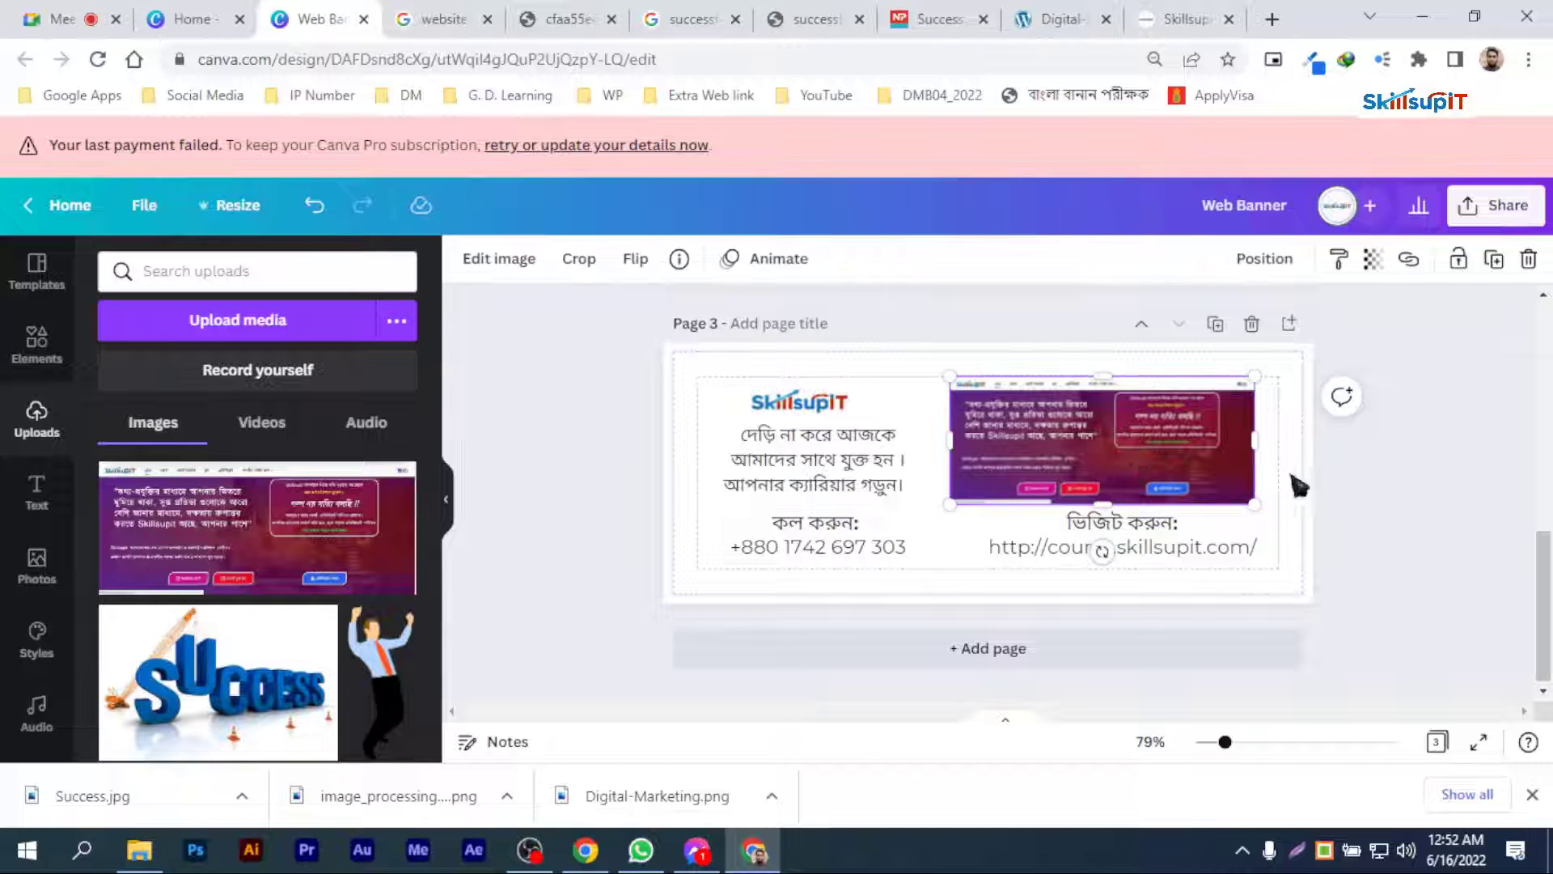
pyautogui.click(1425, 485)
# Step: Apply the Pop page animation to page 1
pyautogui.click(839, 474)
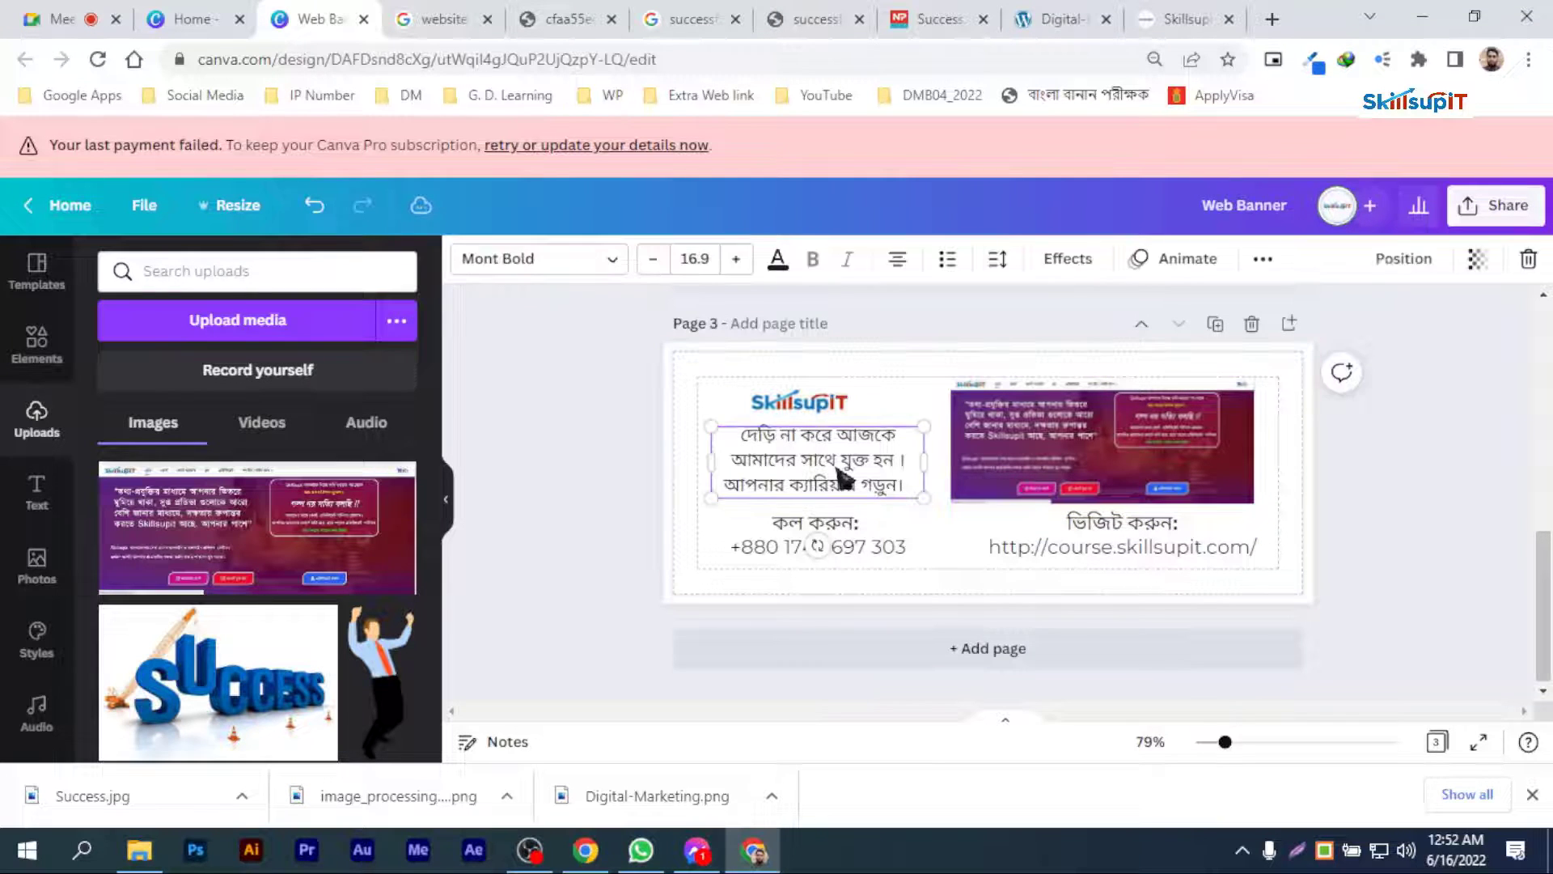
pyautogui.scroll(3, 1420, 483)
pyautogui.scroll(3, 1424, 488)
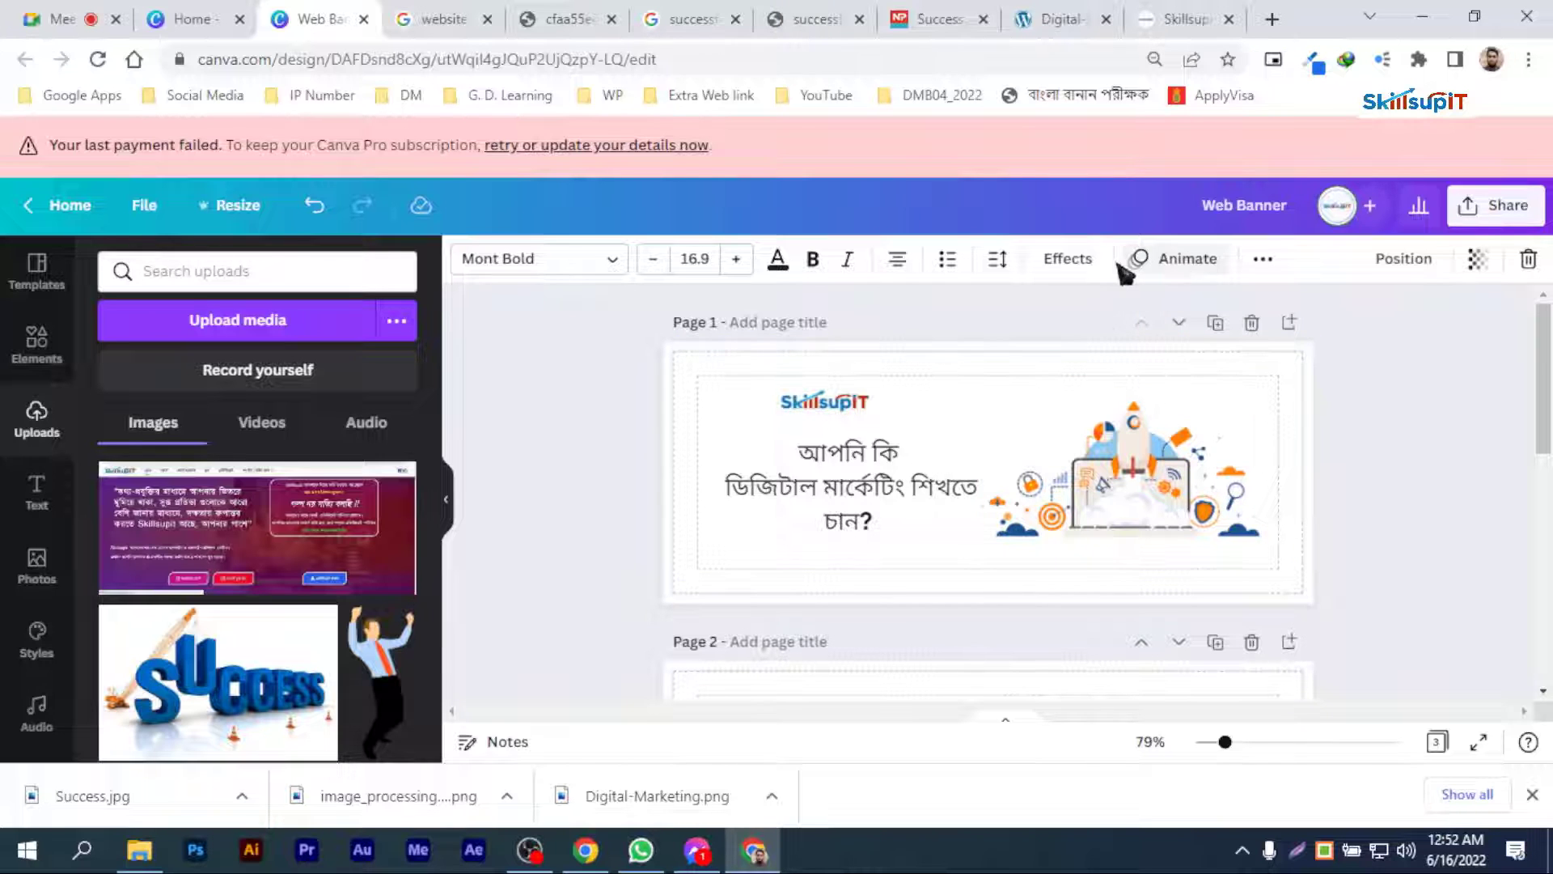
pyautogui.click(1182, 266)
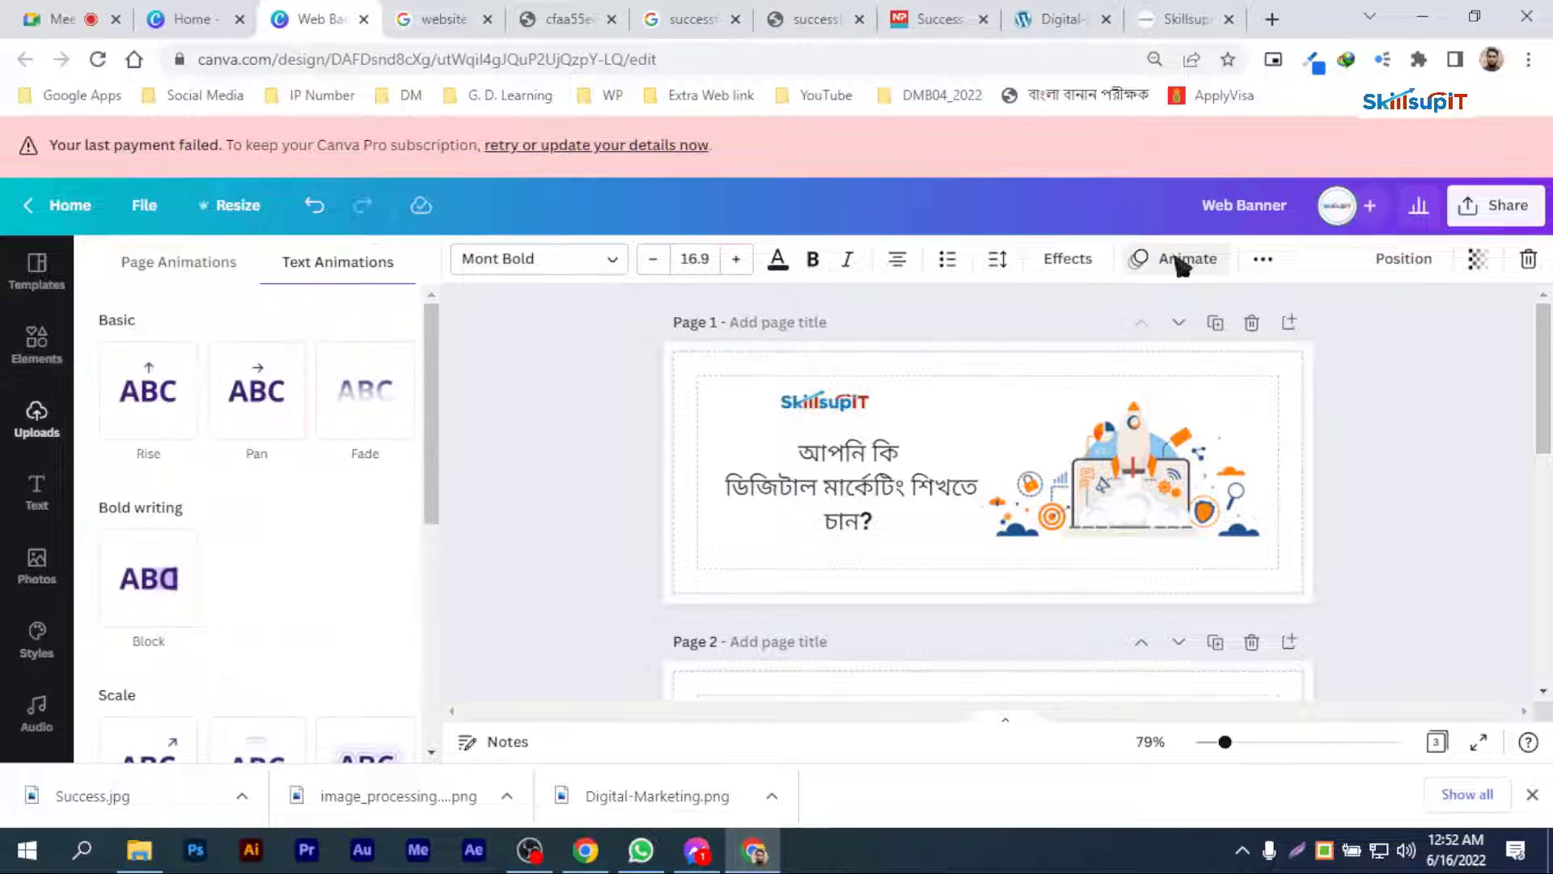
pyautogui.click(138, 258)
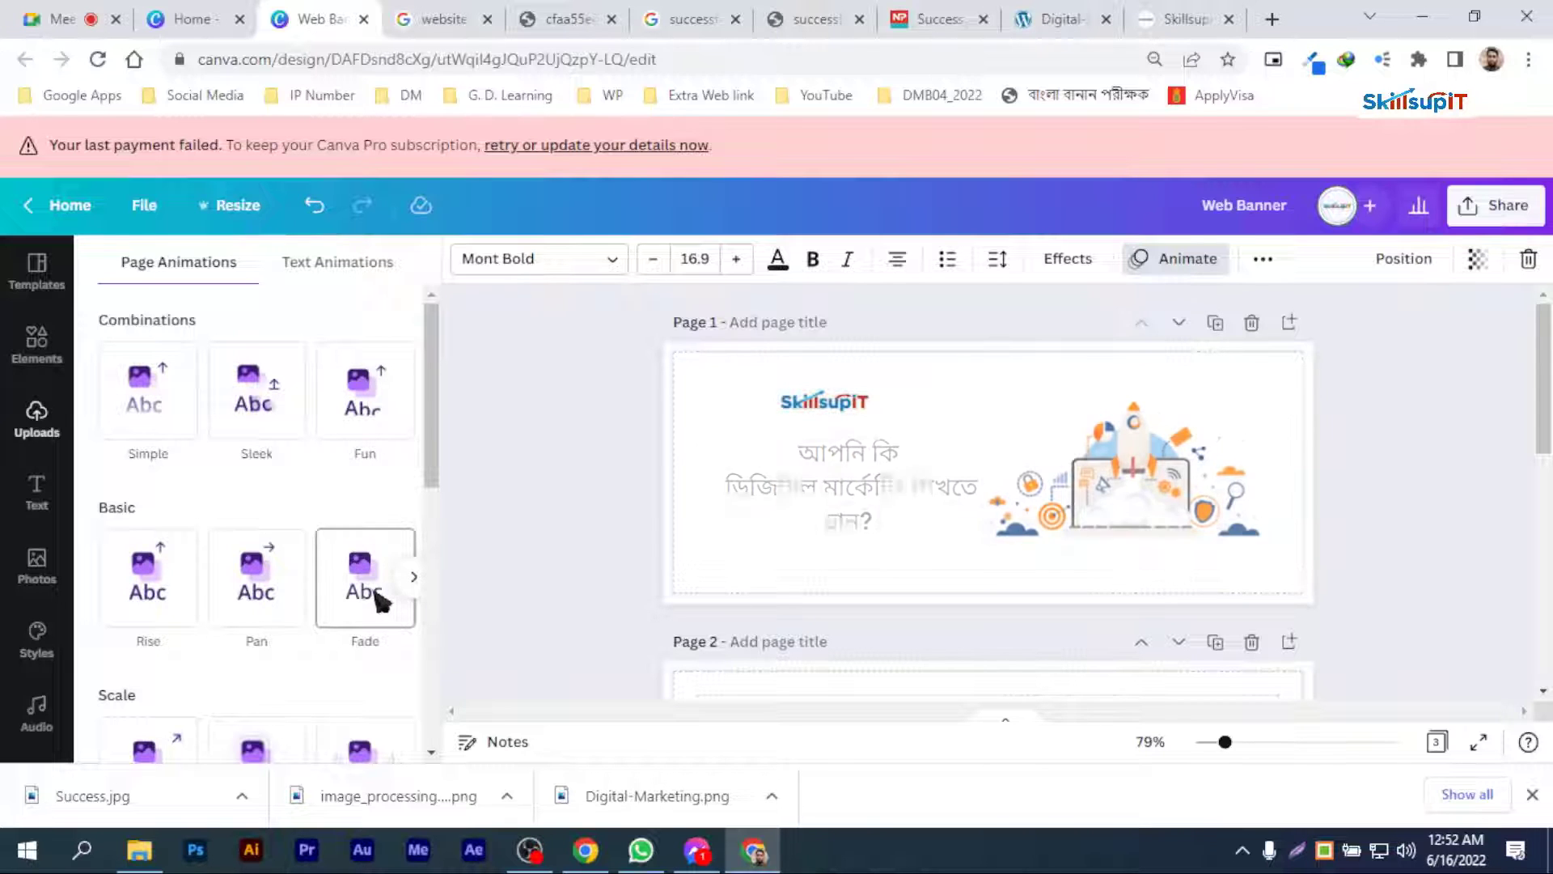
pyautogui.scroll(-3, 255, 754)
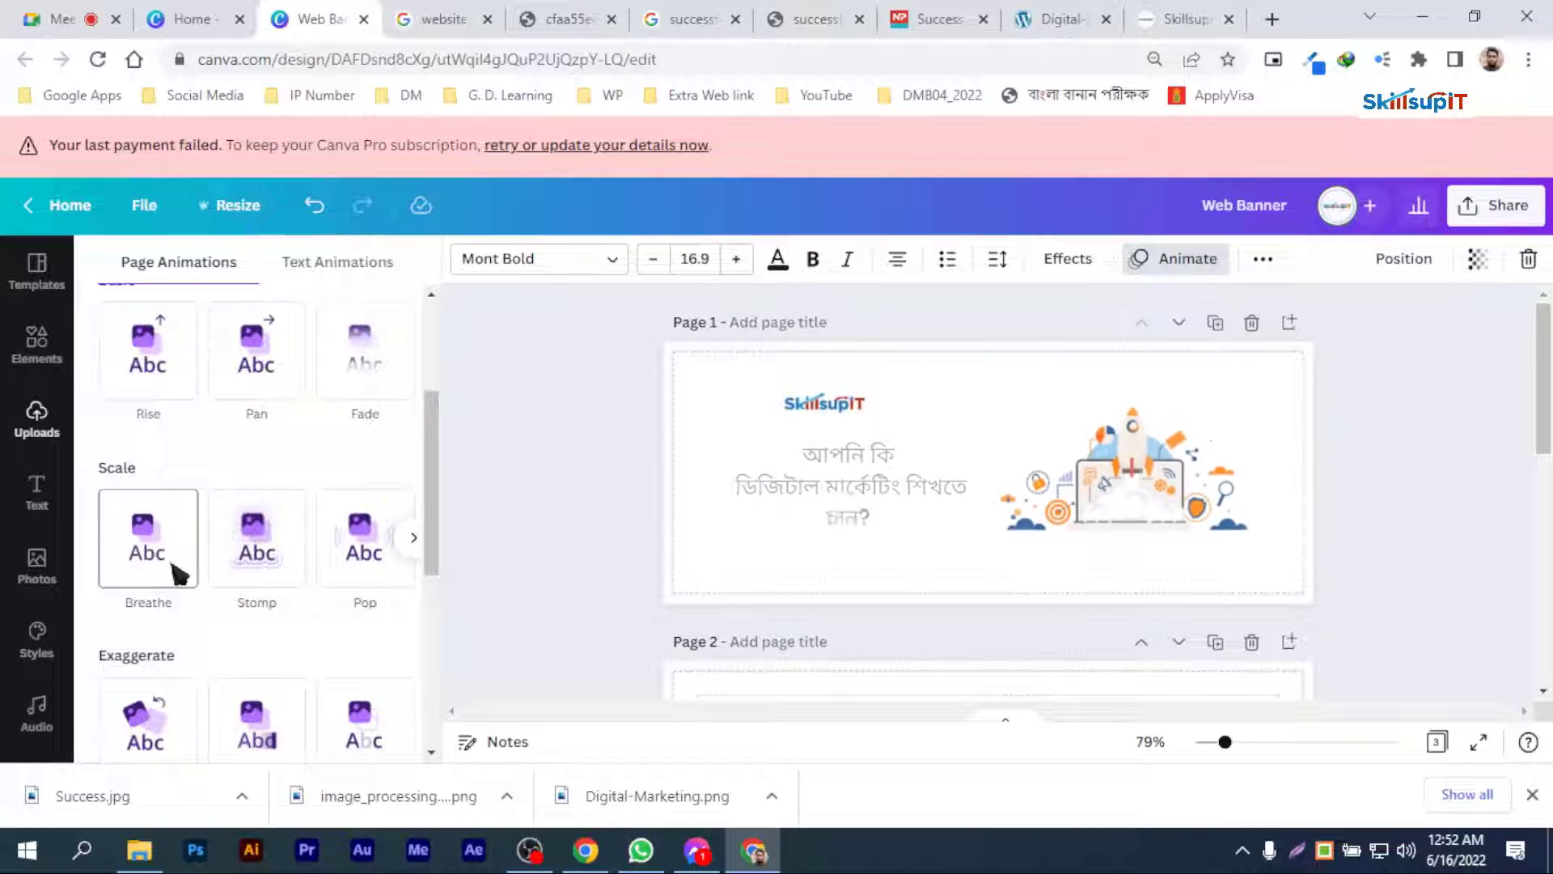
pyautogui.click(346, 576)
# Step: Apply the Pan page animation to page 2 and the Tumble page animation to page 3
pyautogui.scroll(-3, 1168, 624)
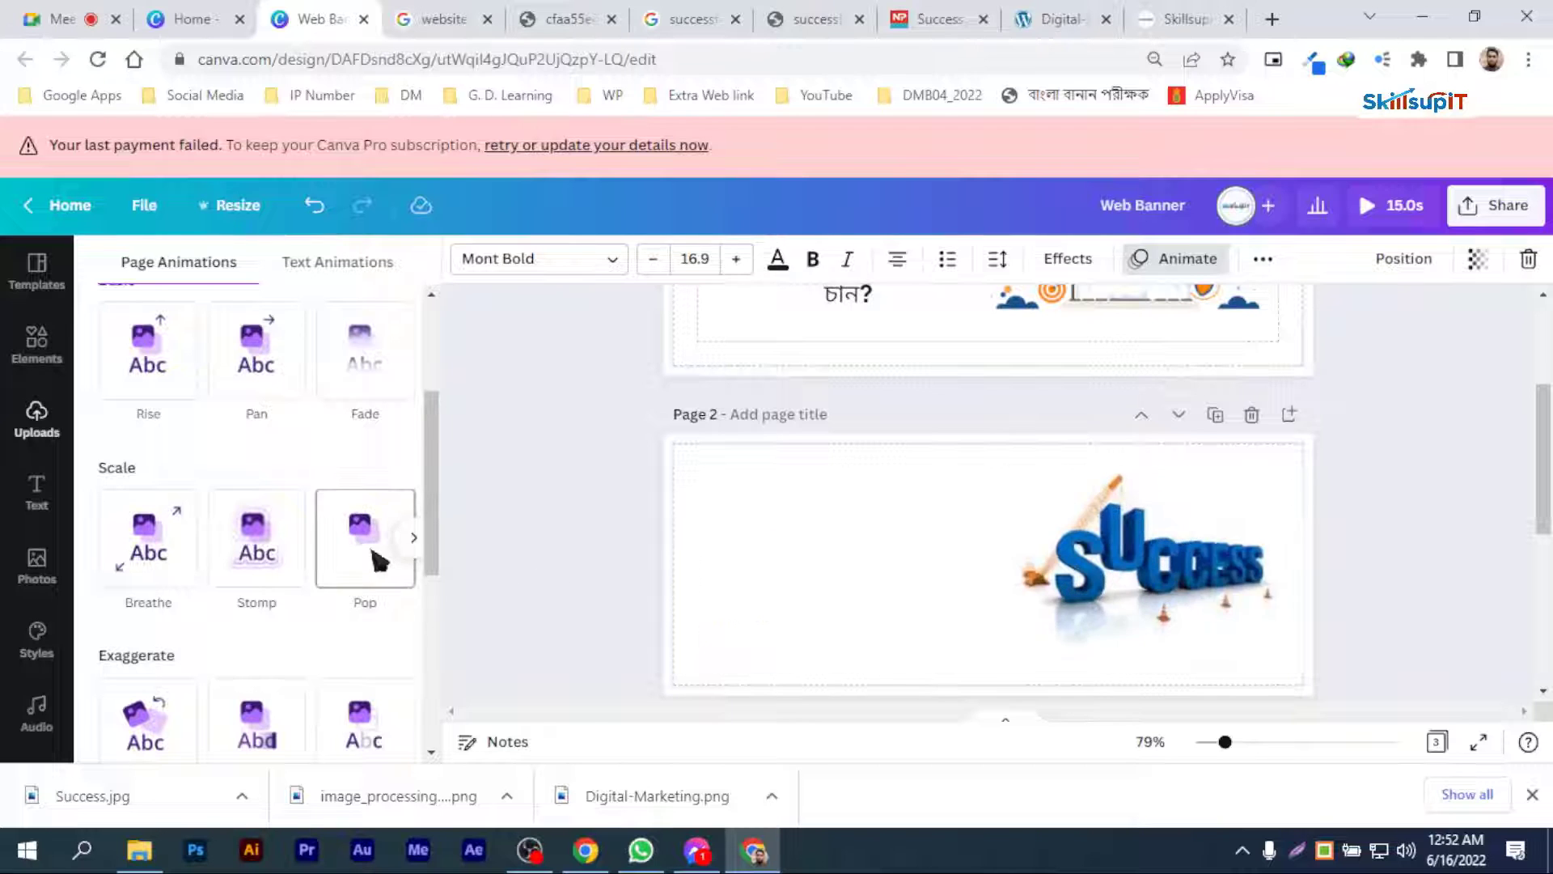
pyautogui.click(270, 377)
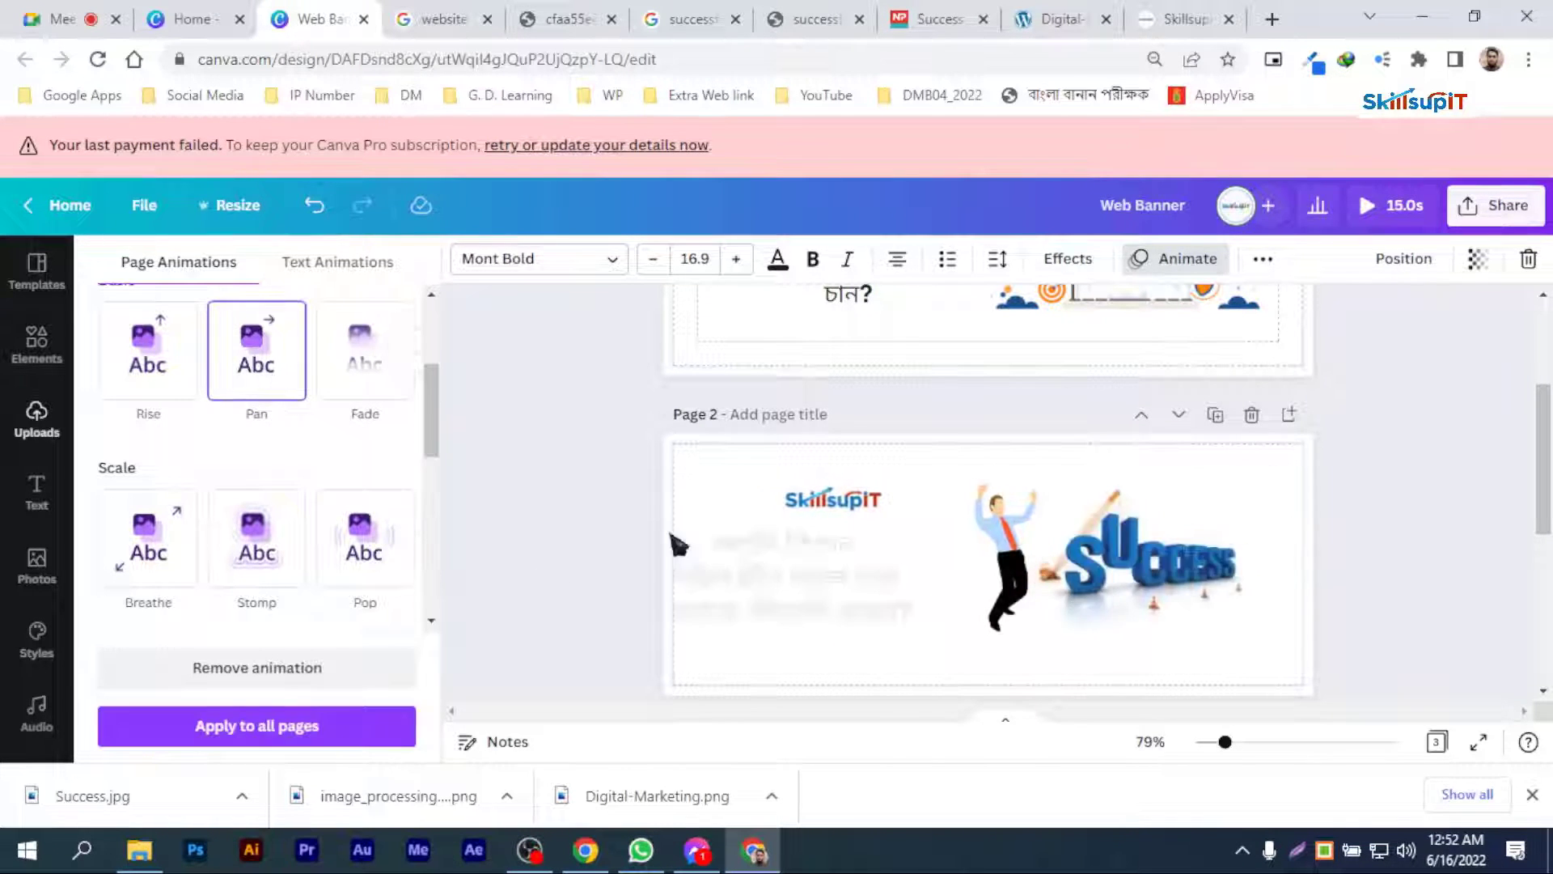
pyautogui.scroll(-5, 890, 526)
pyautogui.click(815, 558)
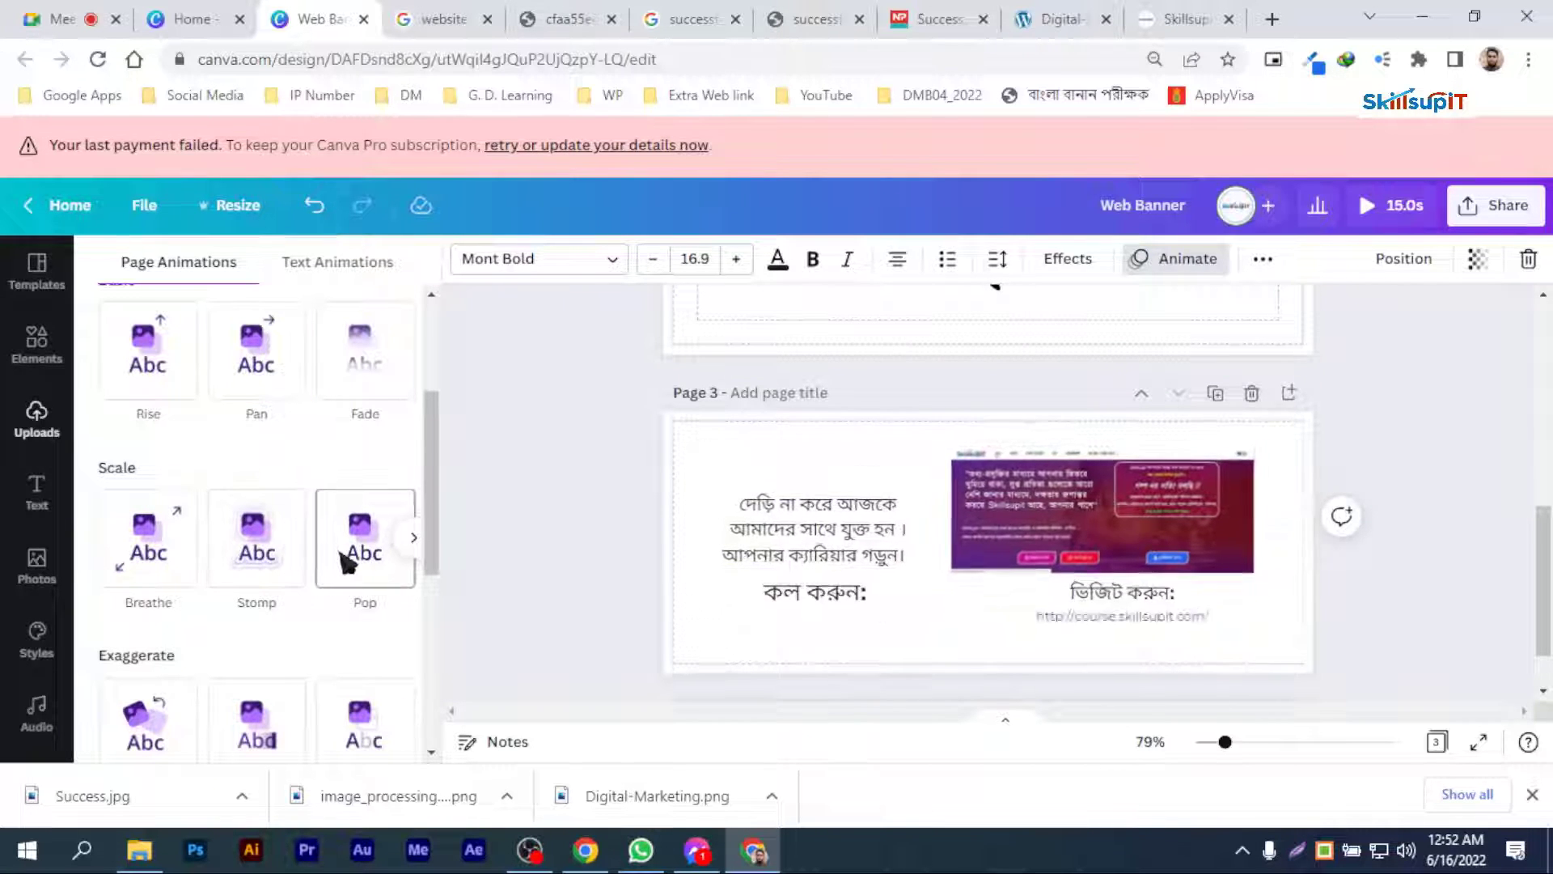
pyautogui.scroll(-1, 173, 668)
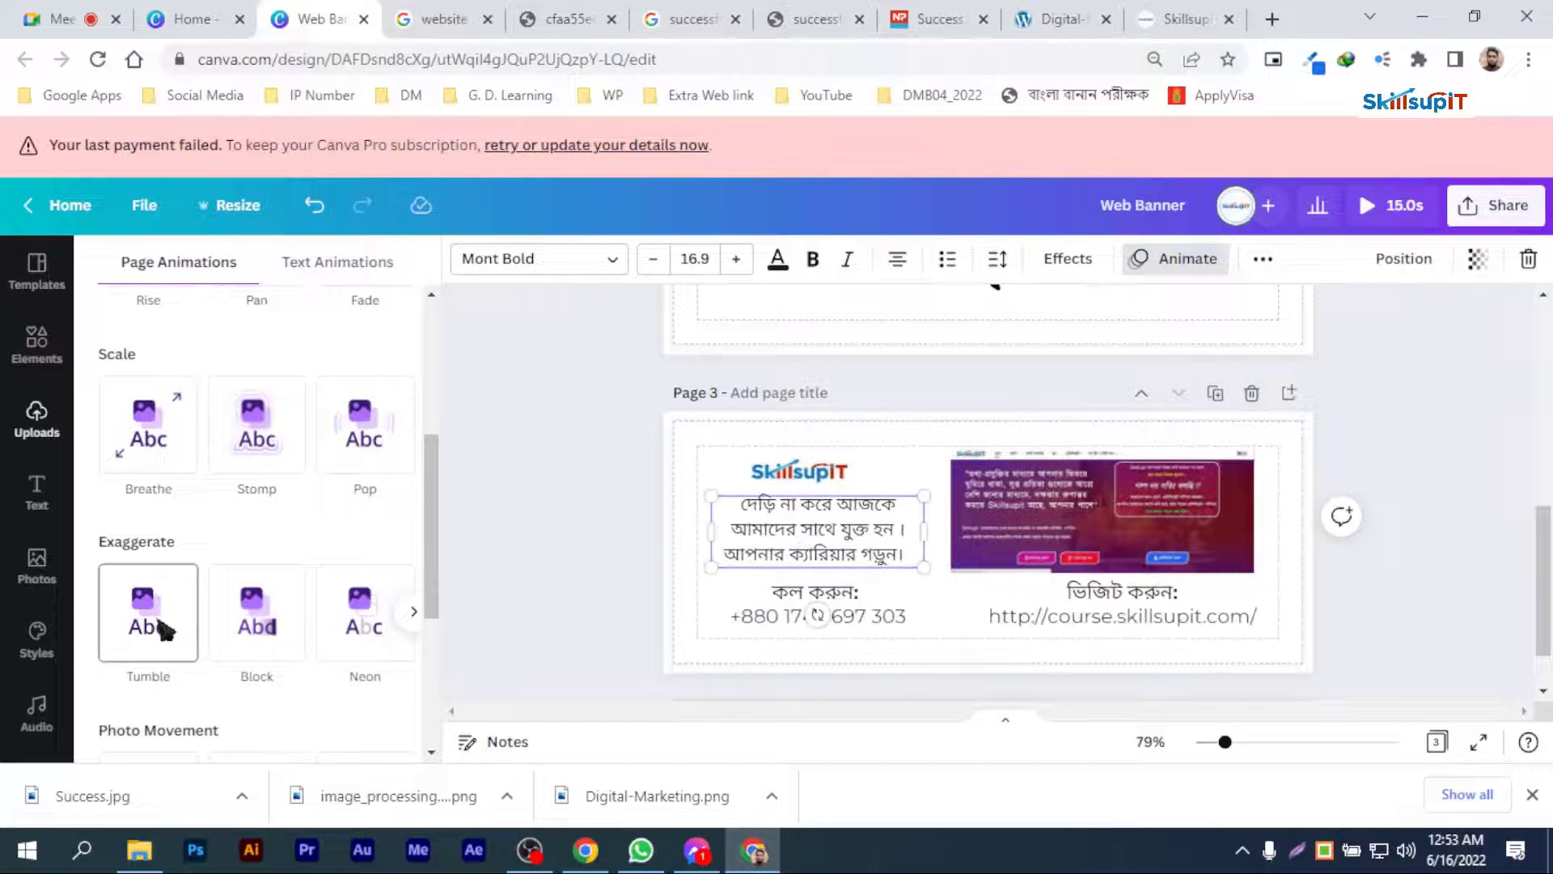
pyautogui.click(160, 629)
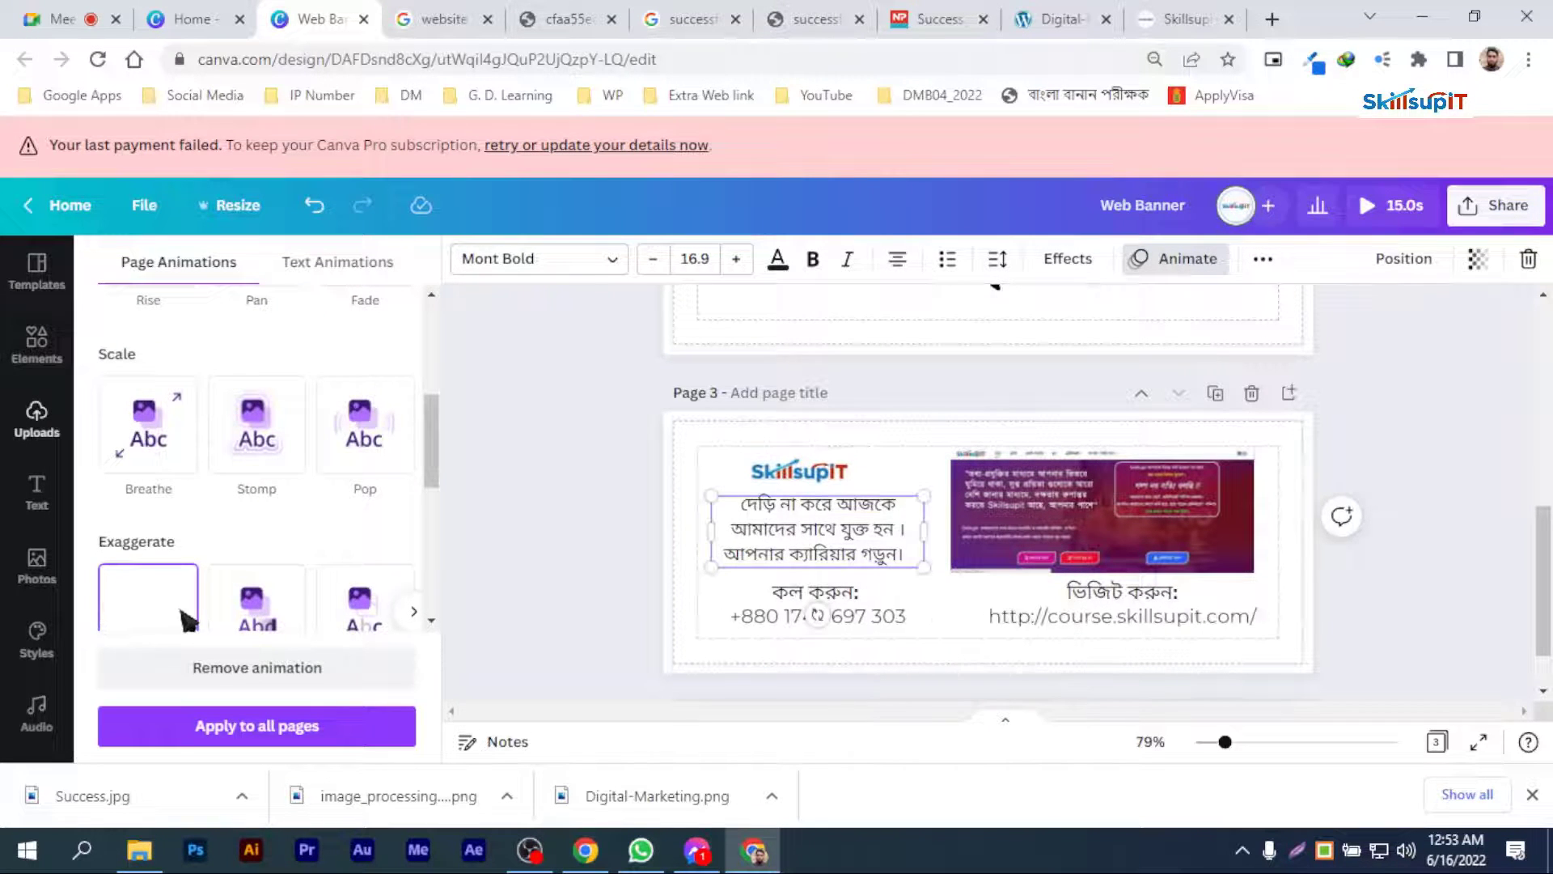
# Step: Play a preview of the animated three-page banner from page 1 and close it
pyautogui.scroll(7, 1345, 479)
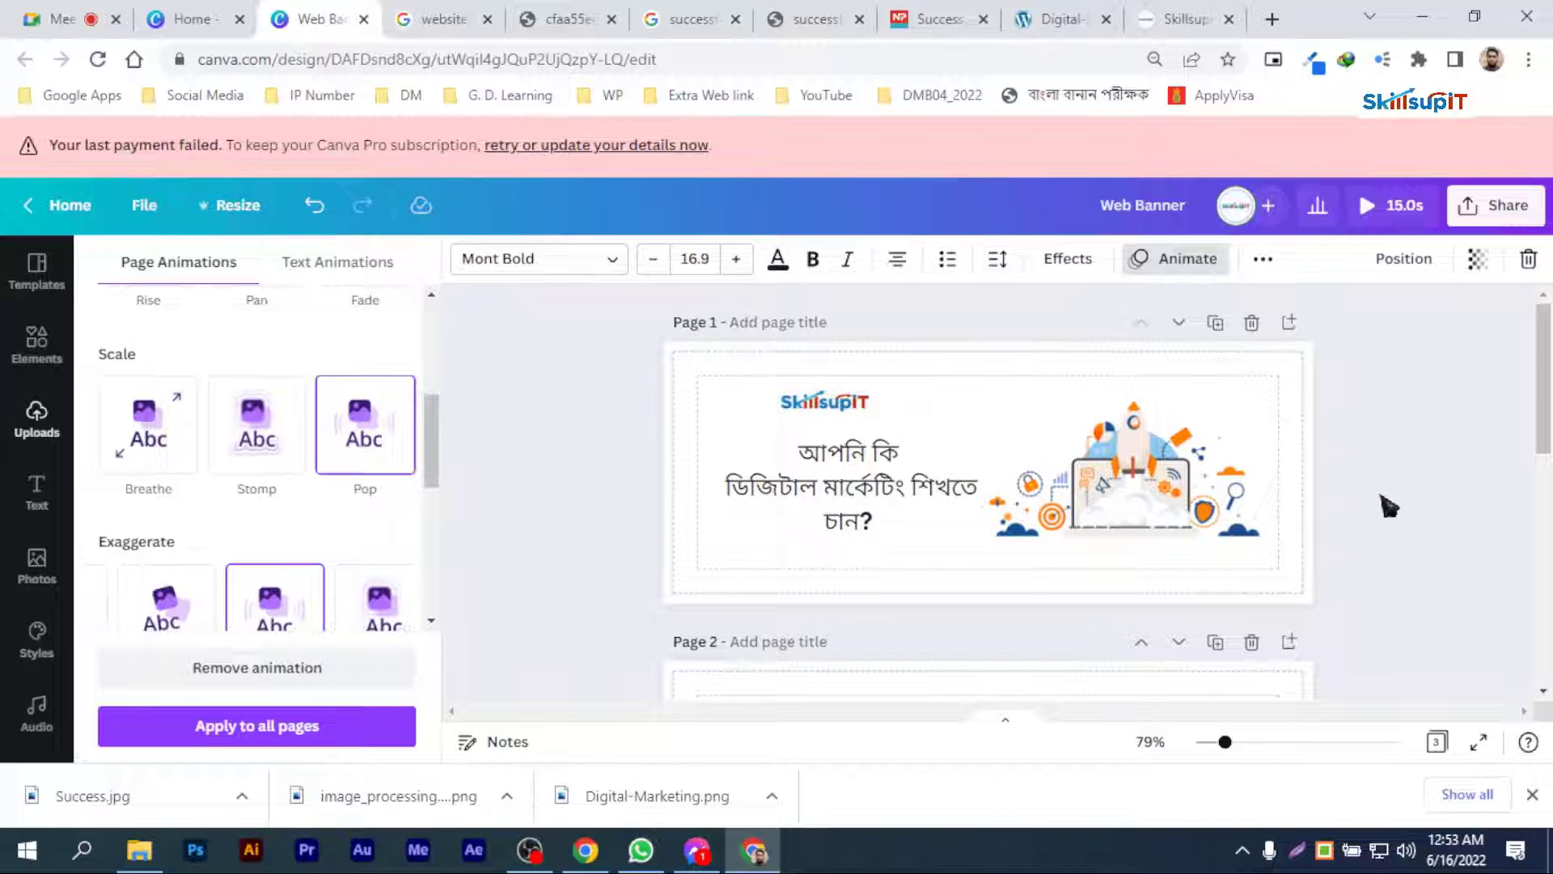
pyautogui.click(1406, 217)
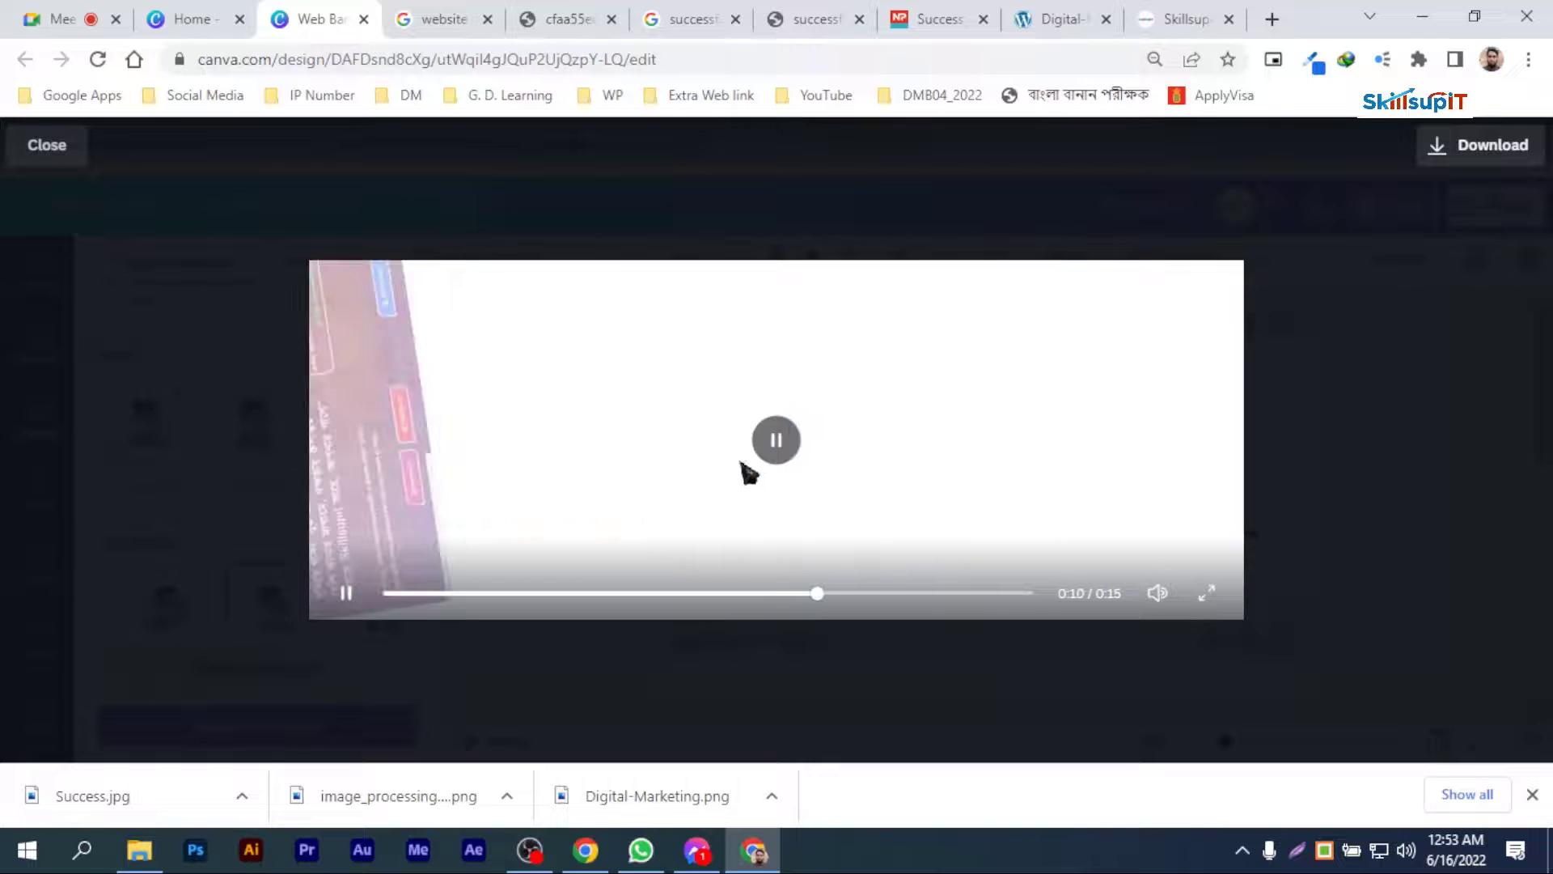
pyautogui.click(49, 146)
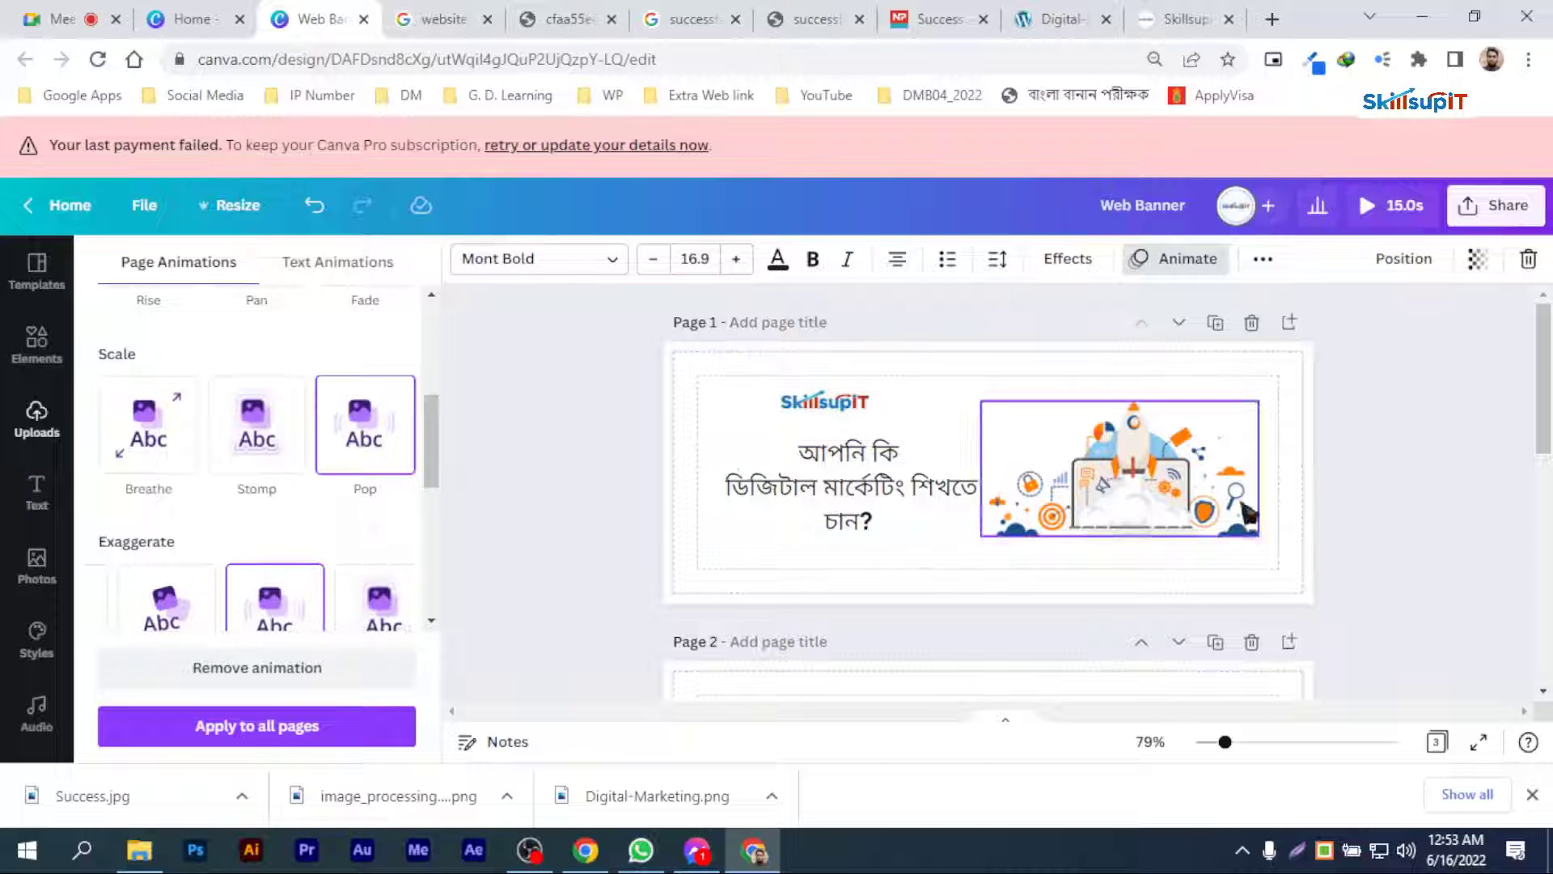
# Step: Set the page timing to 3 seconds and apply it to all pages
pyautogui.click(1271, 262)
pyautogui.click(1320, 300)
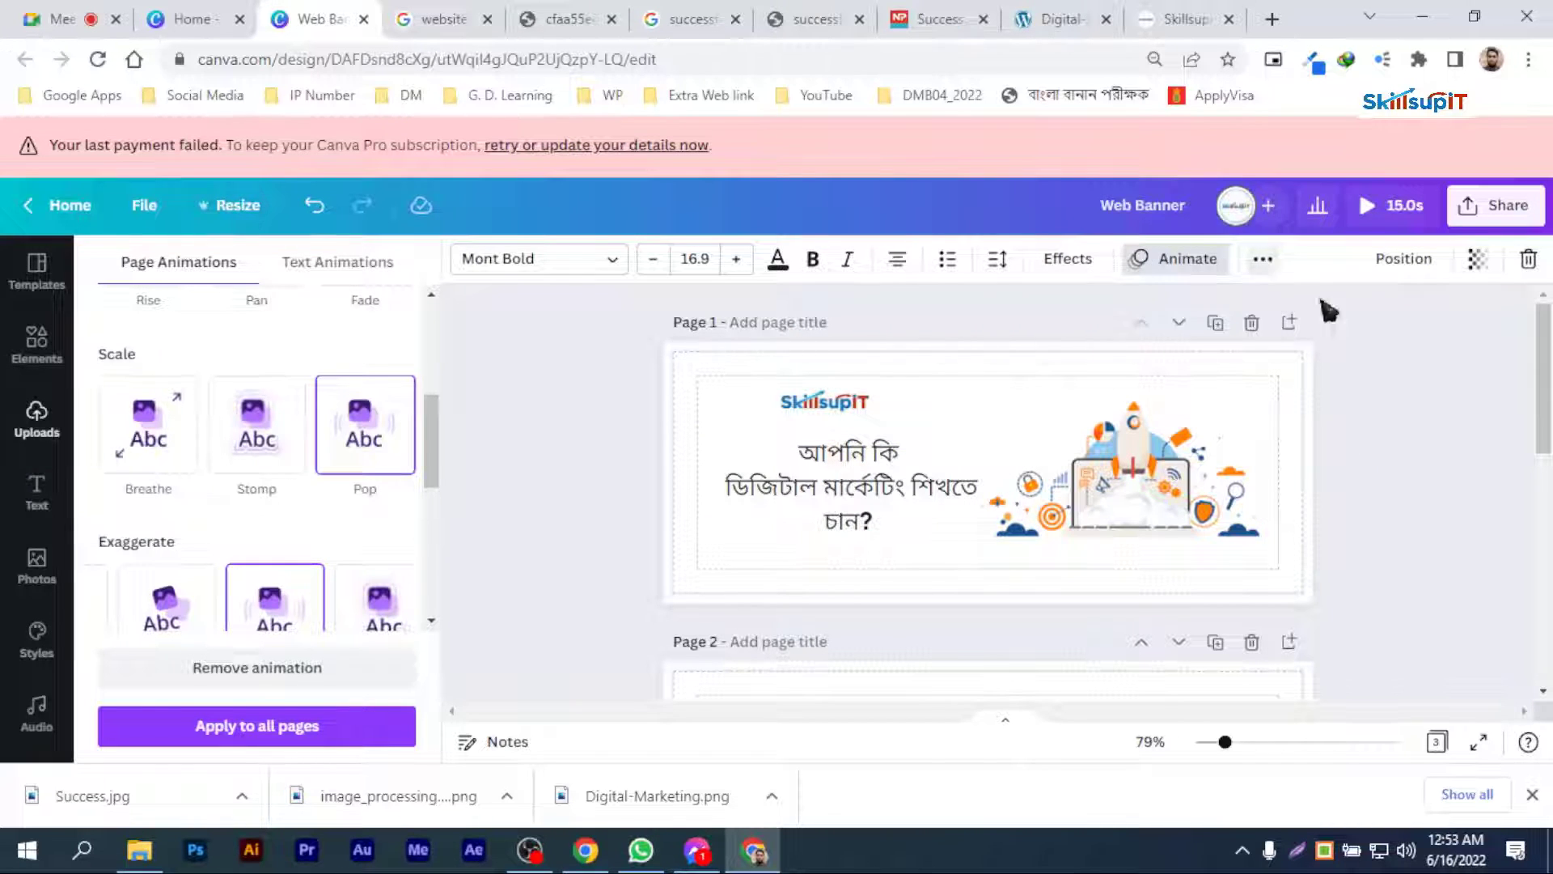
pyautogui.click(1278, 377)
pyautogui.click(607, 255)
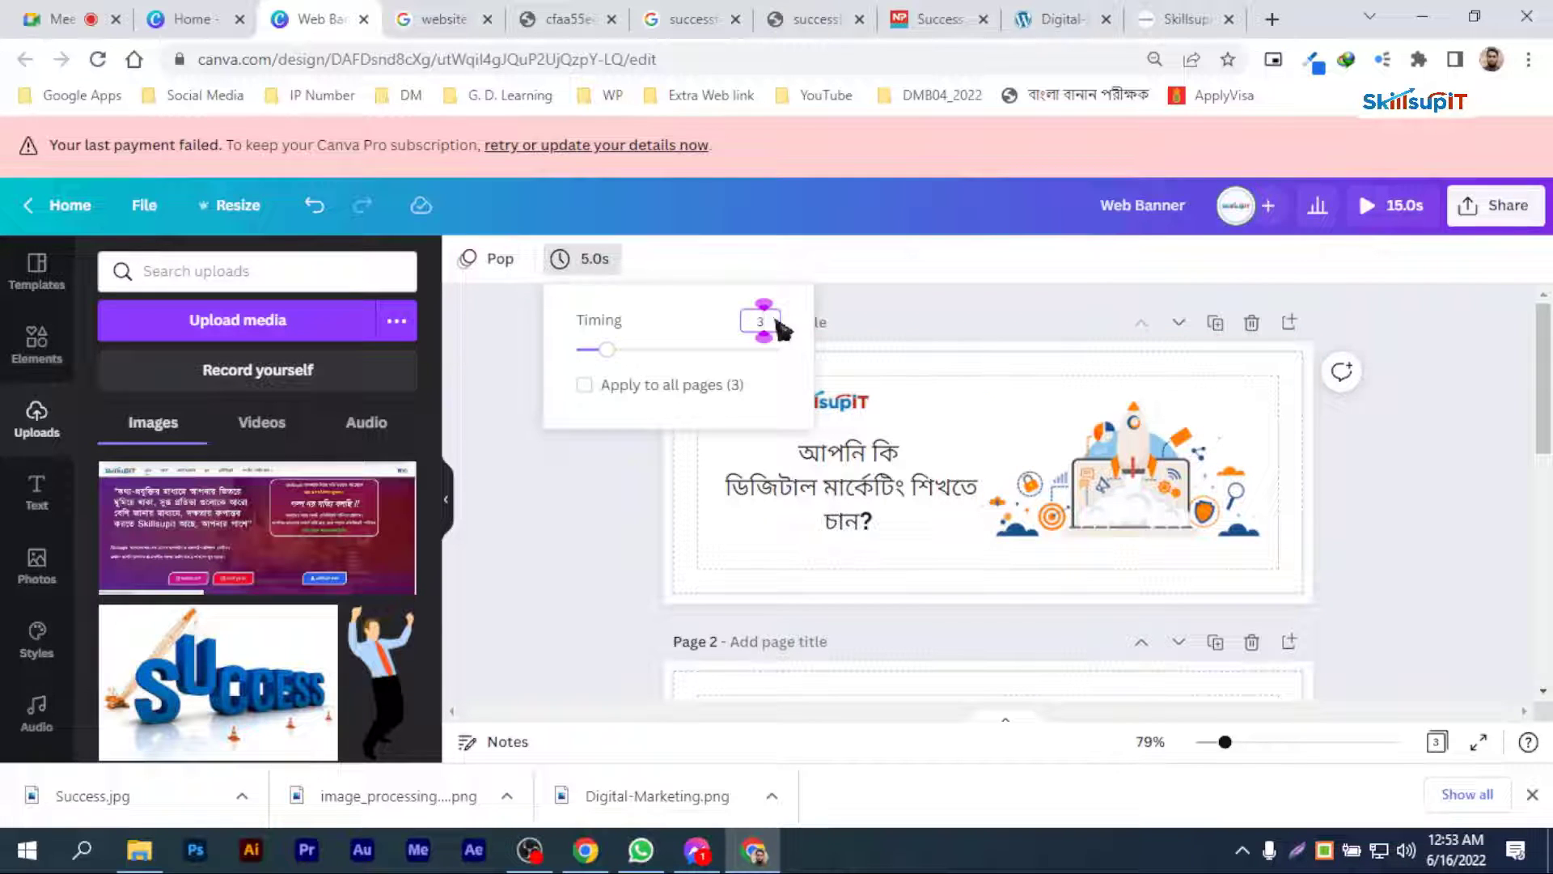
pyautogui.write('3')
pyautogui.click(635, 390)
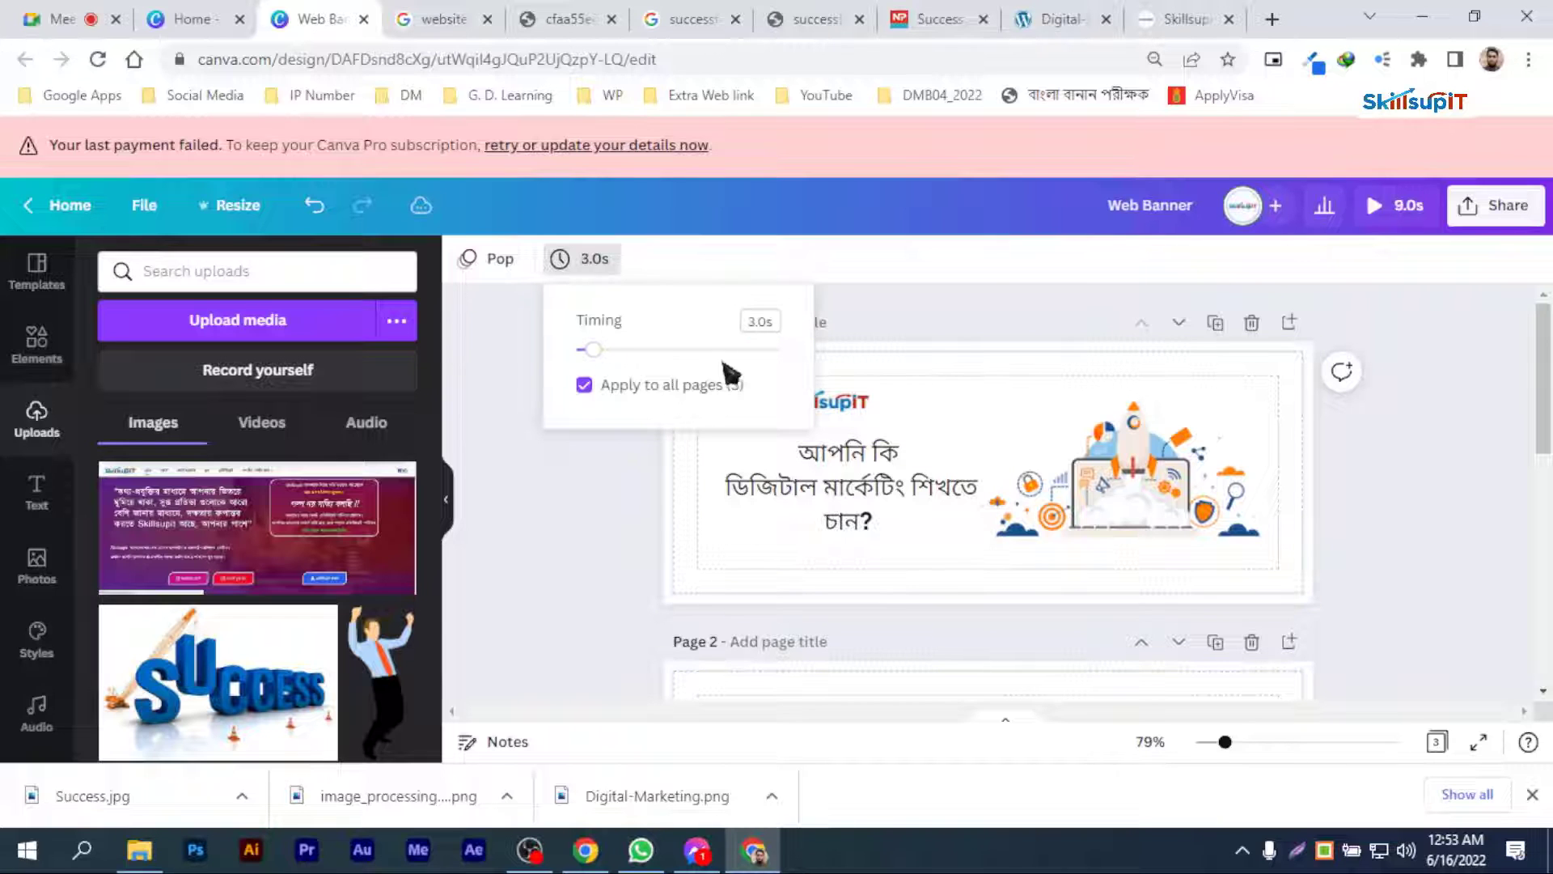
pyautogui.click(903, 322)
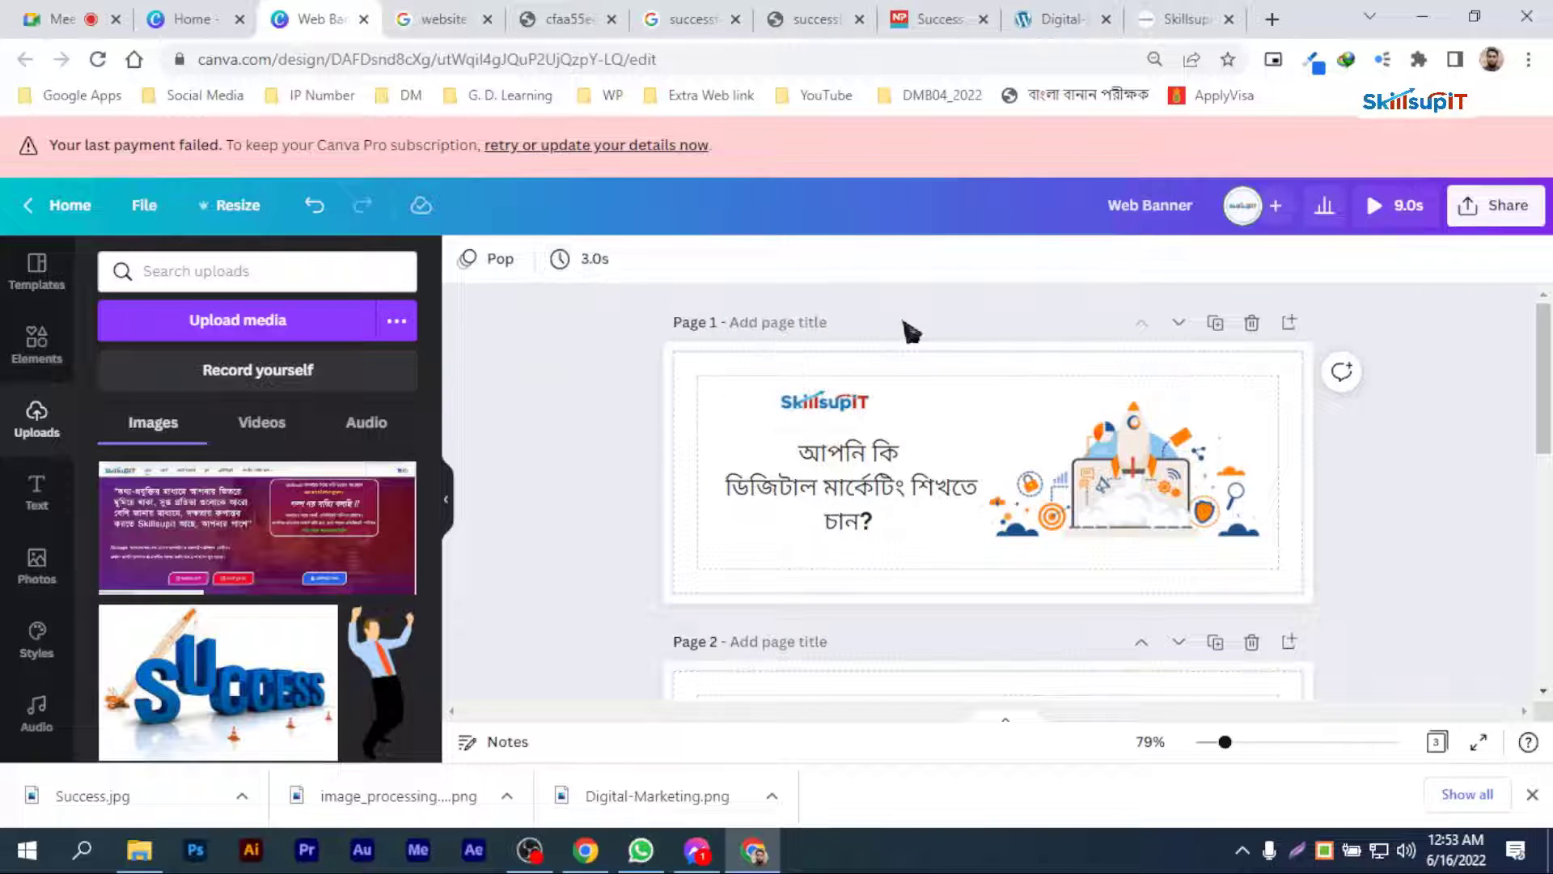
# Step: Preview the banner animation again with the shortened page timing, and return to the editor
pyautogui.click(1379, 206)
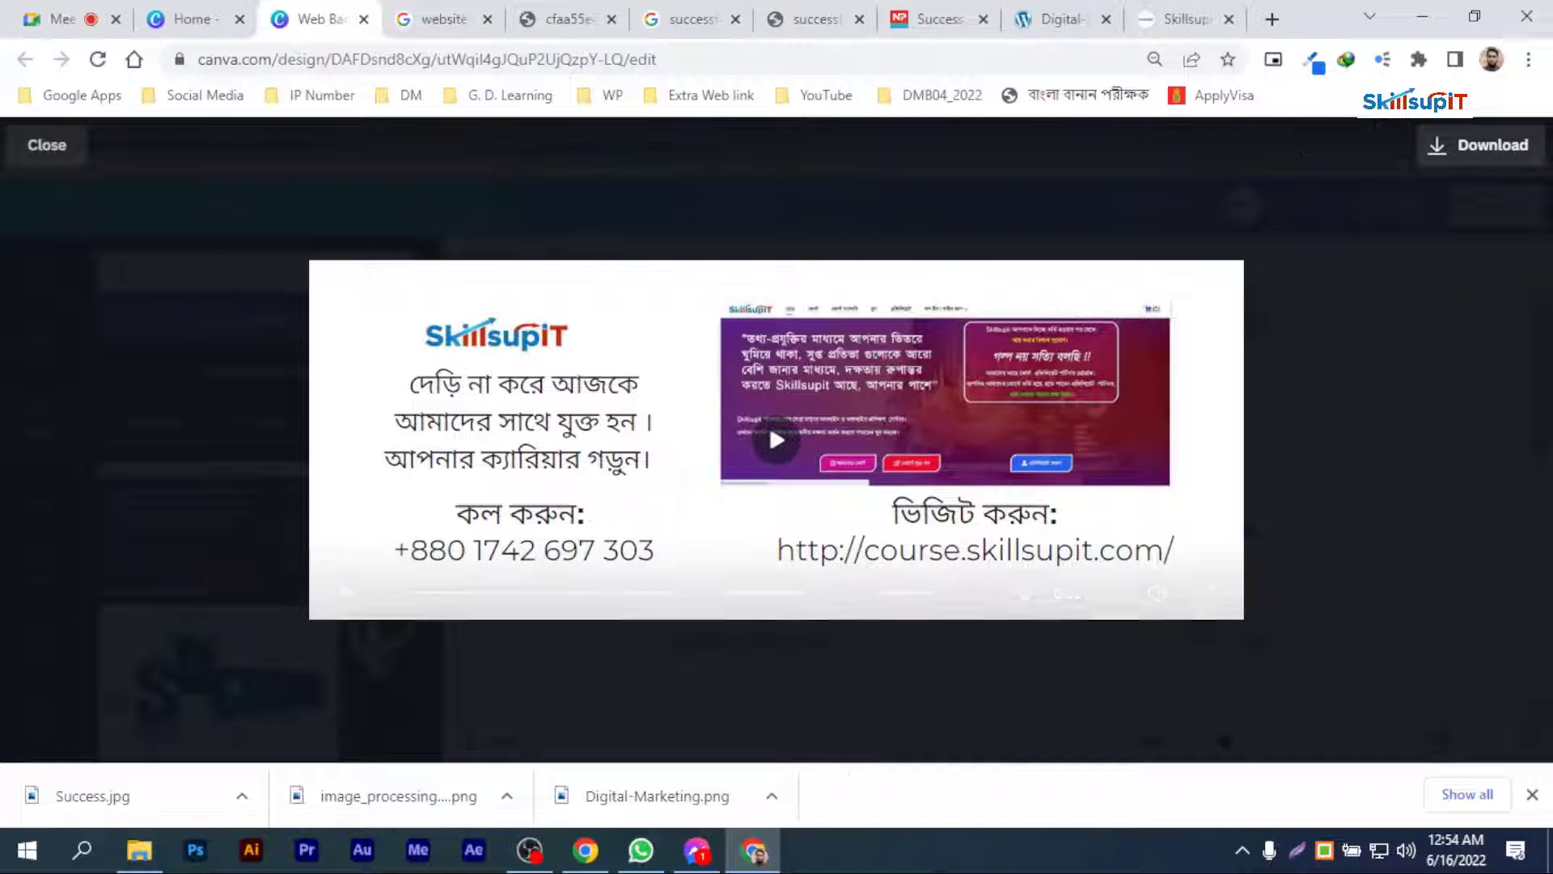
pyautogui.click(32, 145)
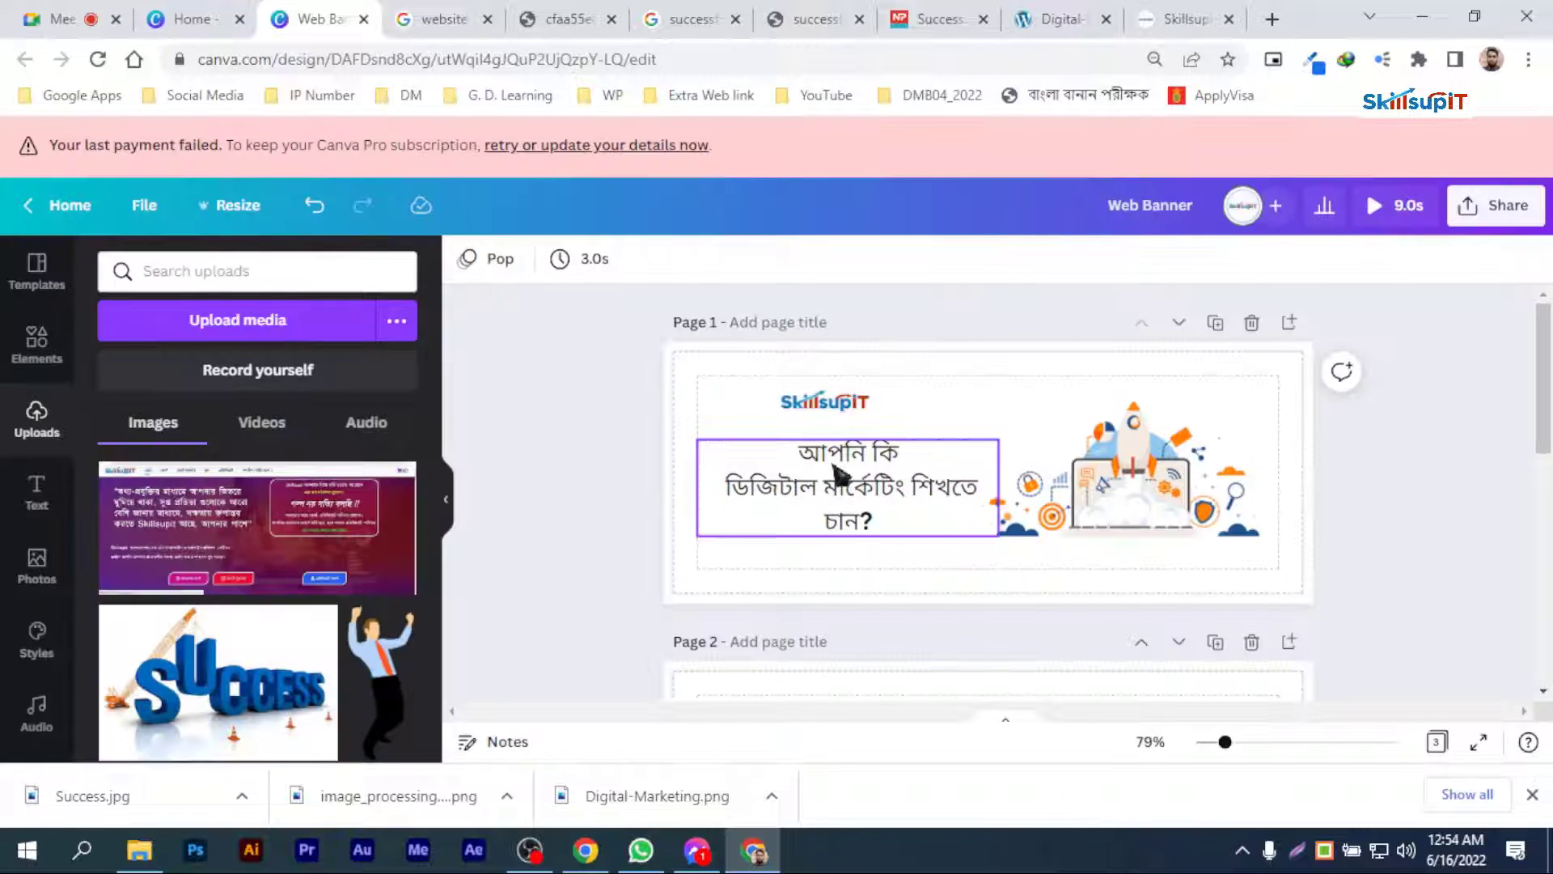
pyautogui.scroll(-3, 891, 599)
pyautogui.scroll(3, 892, 599)
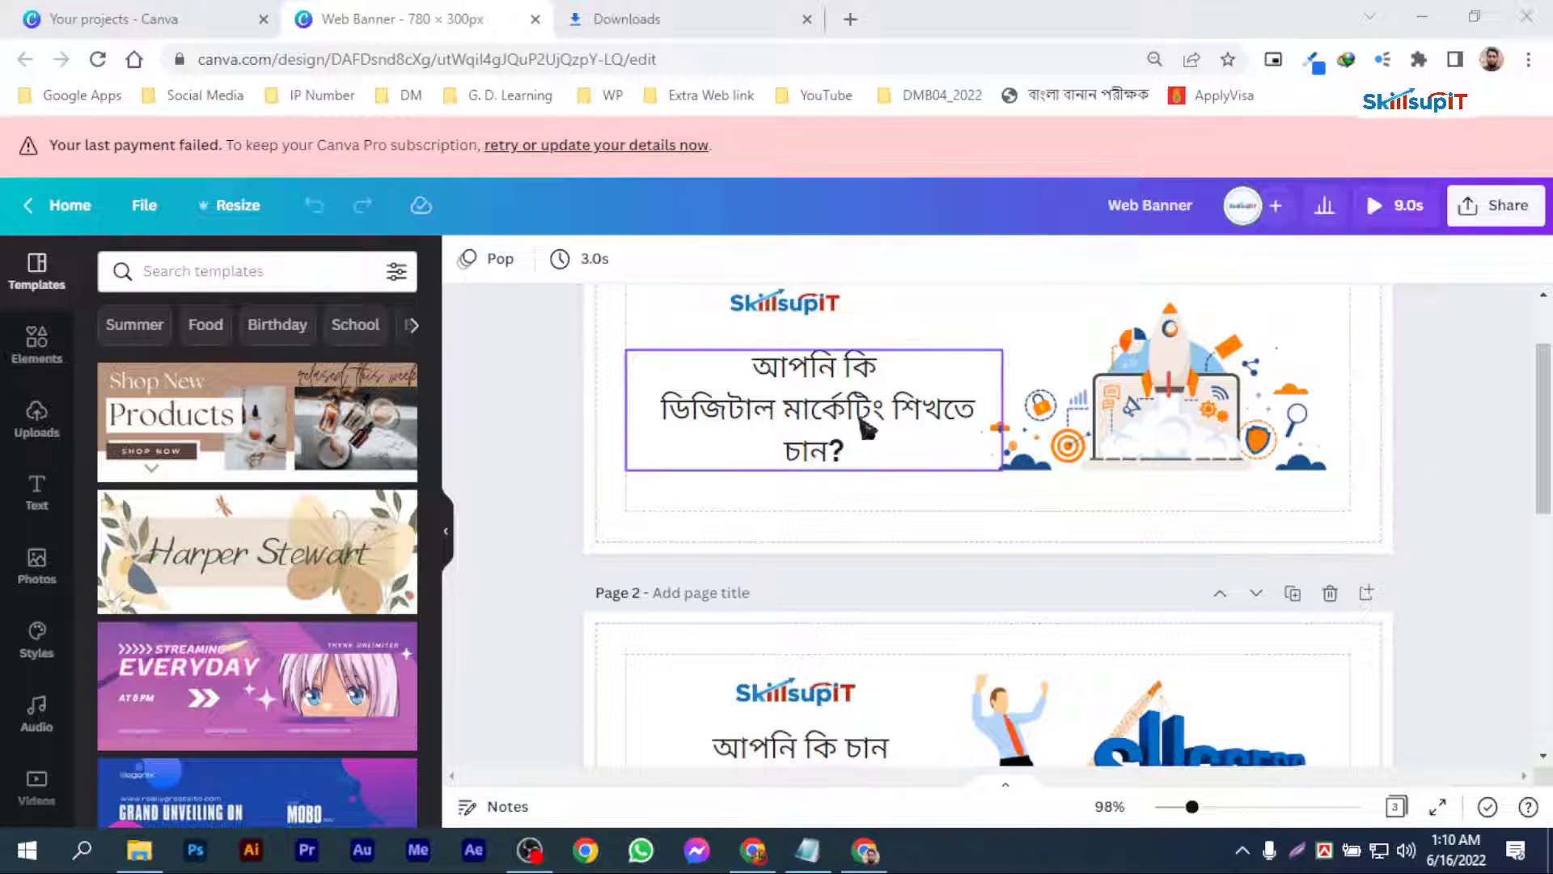
# Step: Review the layout, text and images of all three banner pages from the first to the last
pyautogui.scroll(-4, 950, 478)
pyautogui.scroll(-3, 950, 476)
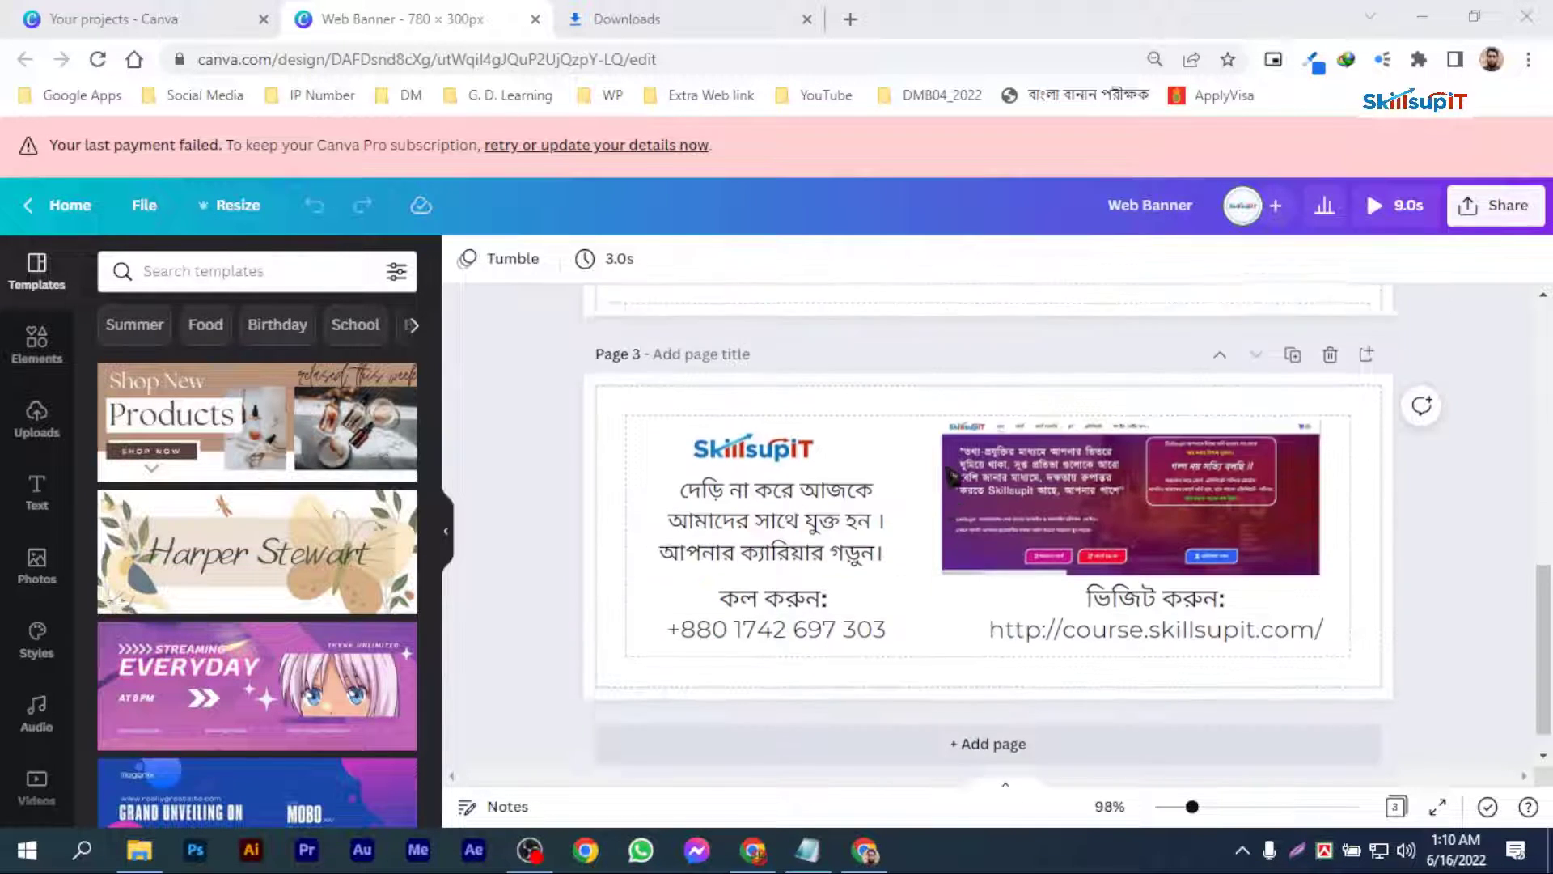
pyautogui.scroll(3, 954, 477)
pyautogui.scroll(3, 960, 478)
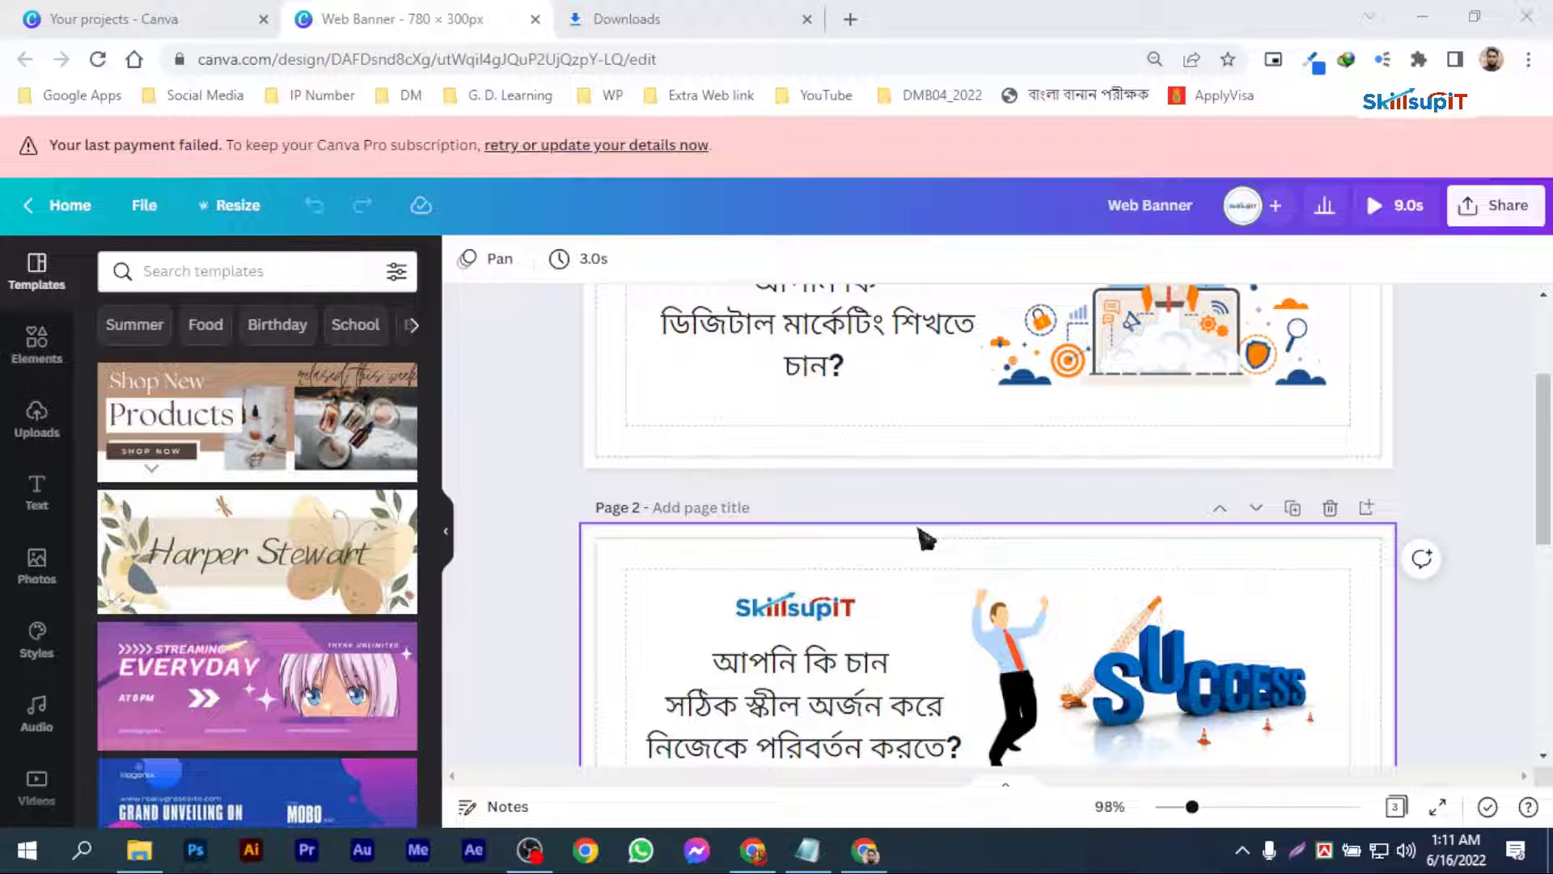
pyautogui.scroll(3, 979, 515)
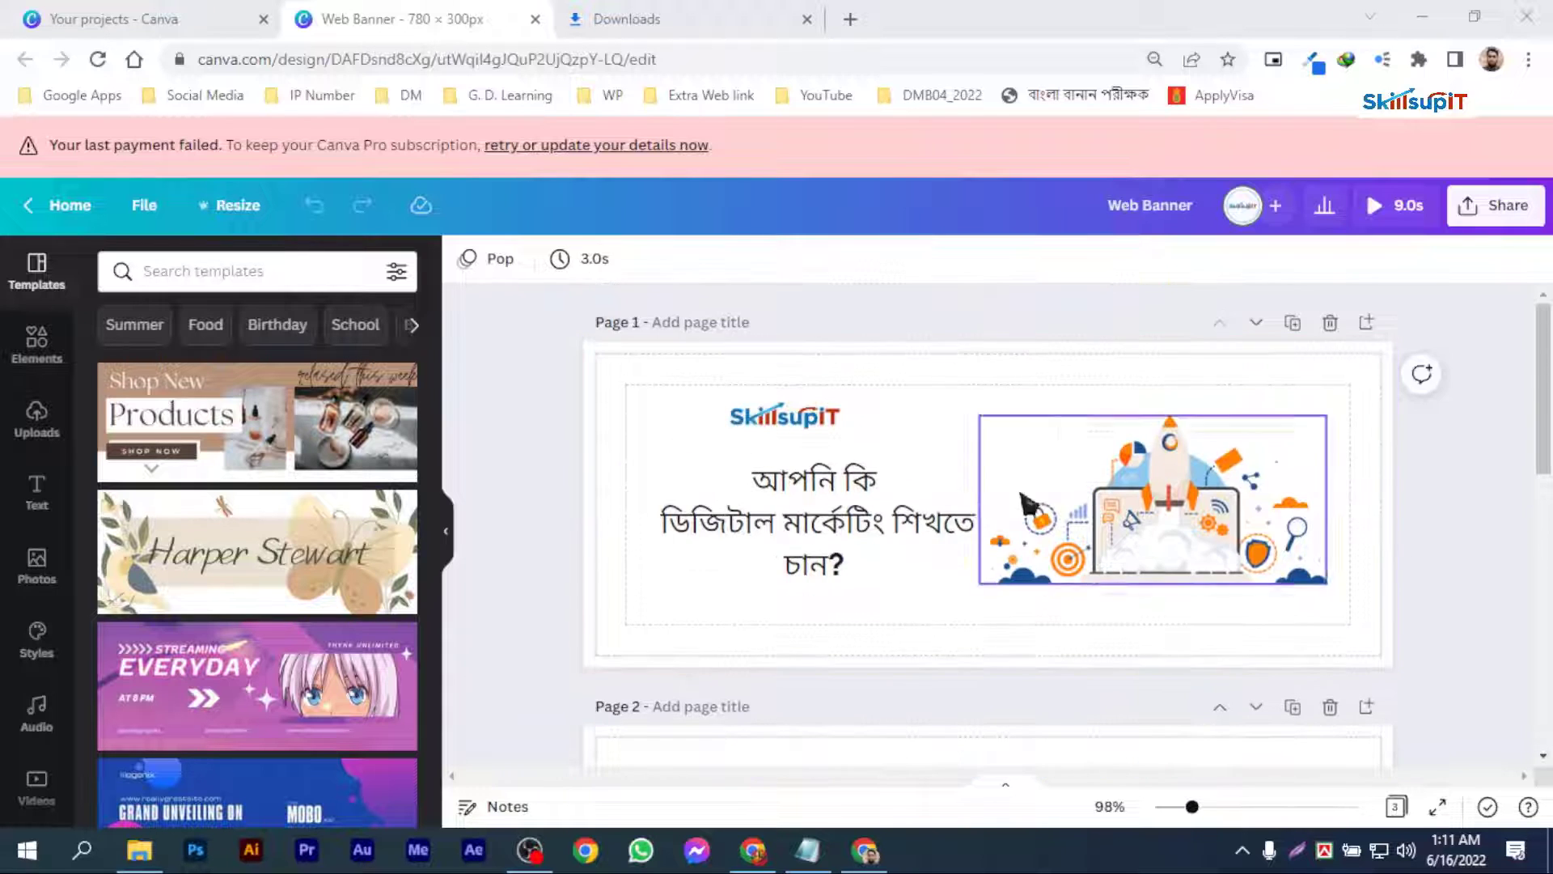
pyautogui.scroll(-6, 983, 519)
pyautogui.scroll(-3, 861, 536)
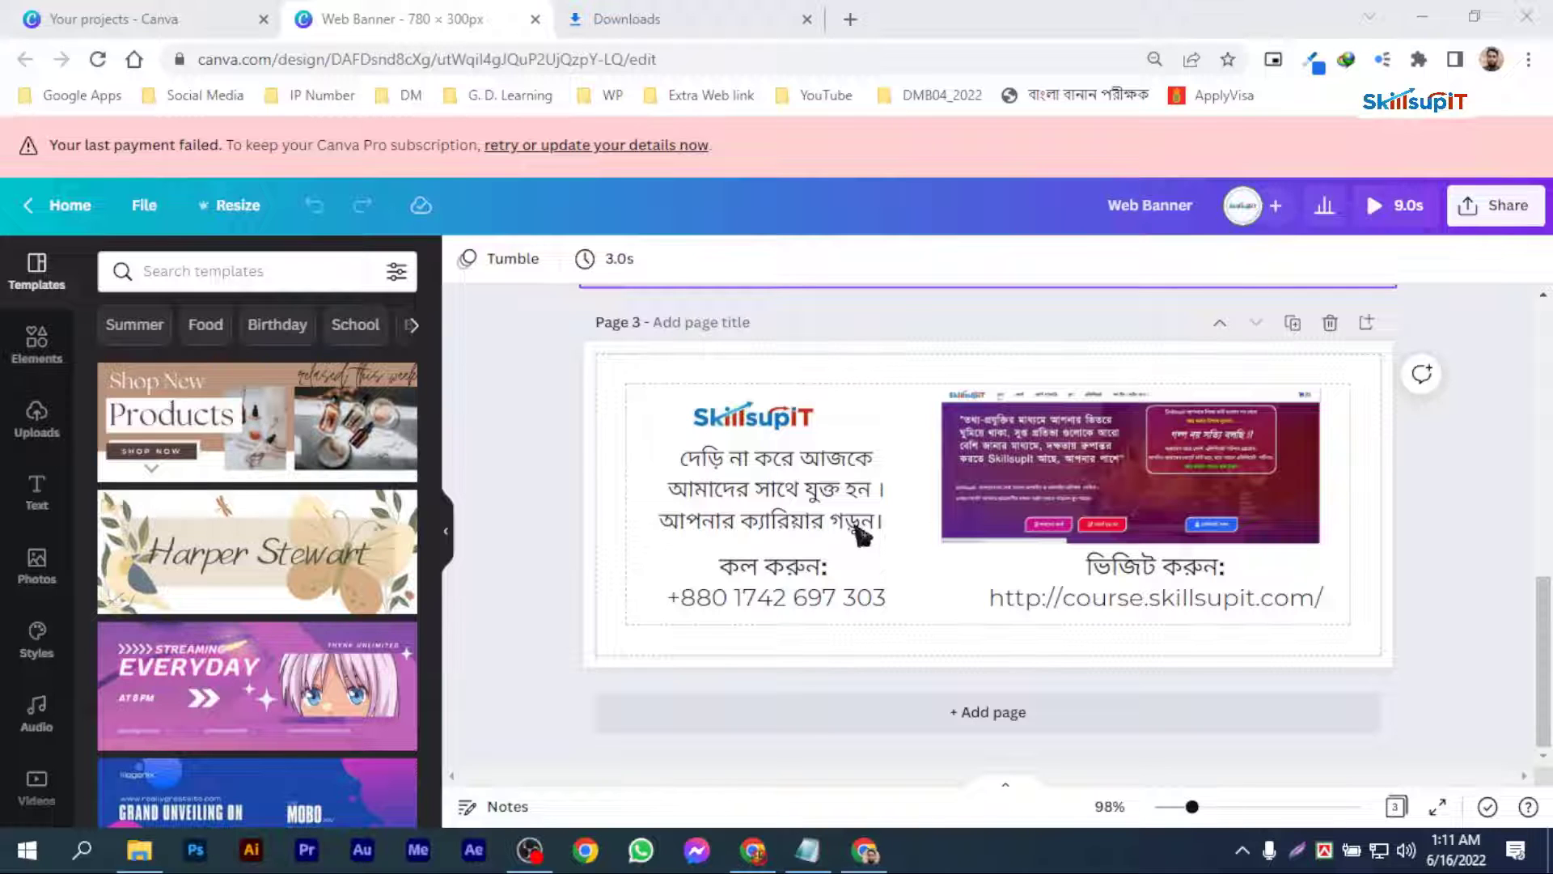
pyautogui.scroll(7, 860, 534)
pyautogui.scroll(-4, 1041, 517)
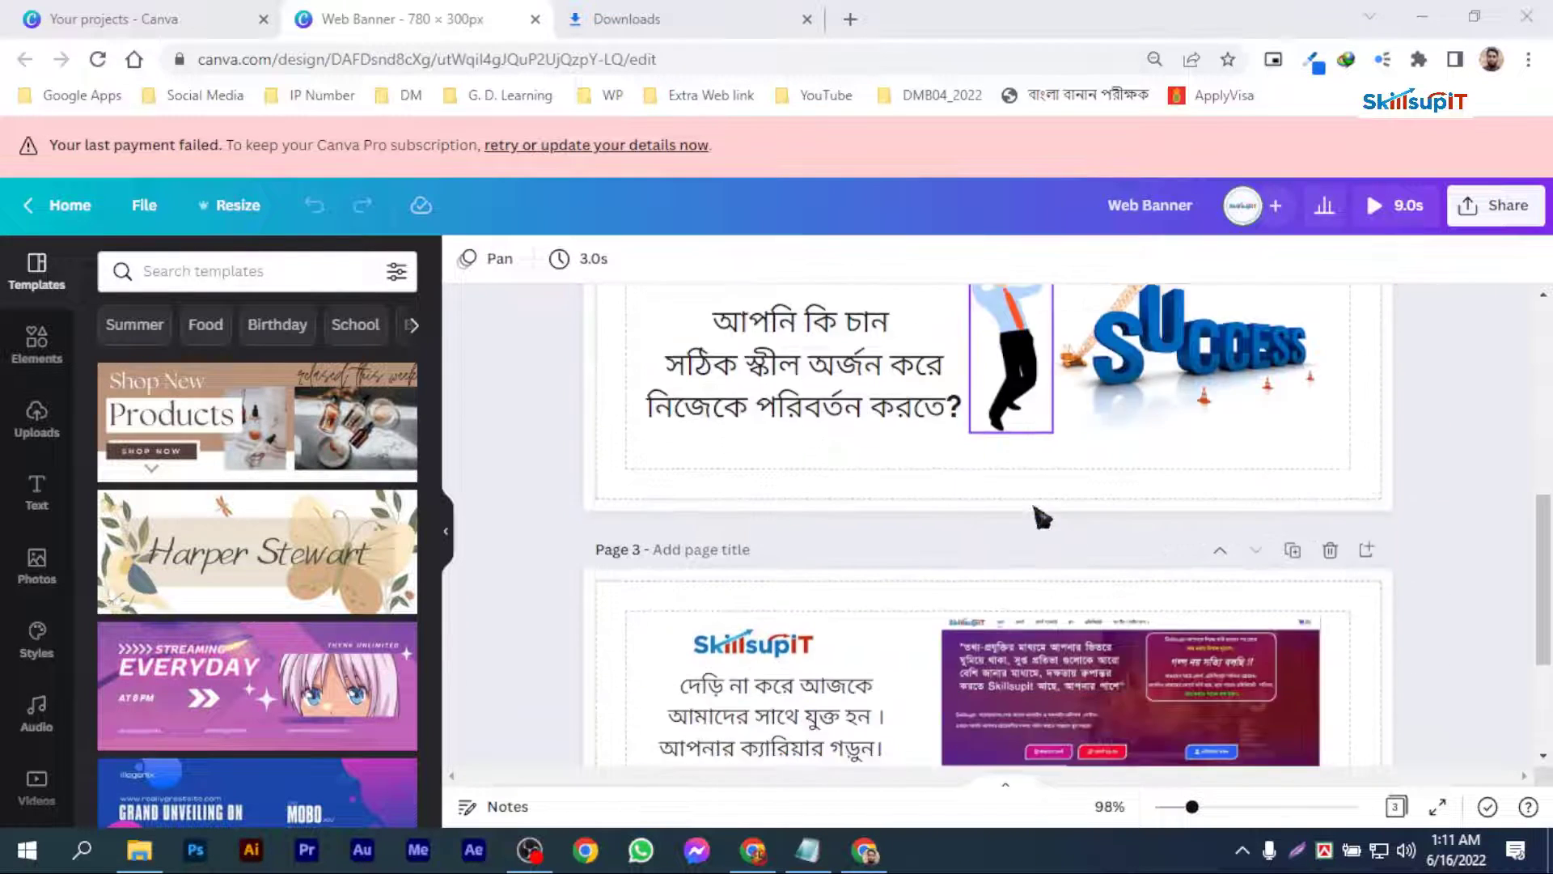
pyautogui.scroll(-3, 1041, 516)
# Step: Download all three pages of the web banner as a GIF and save the file to the computer
pyautogui.click(1495, 207)
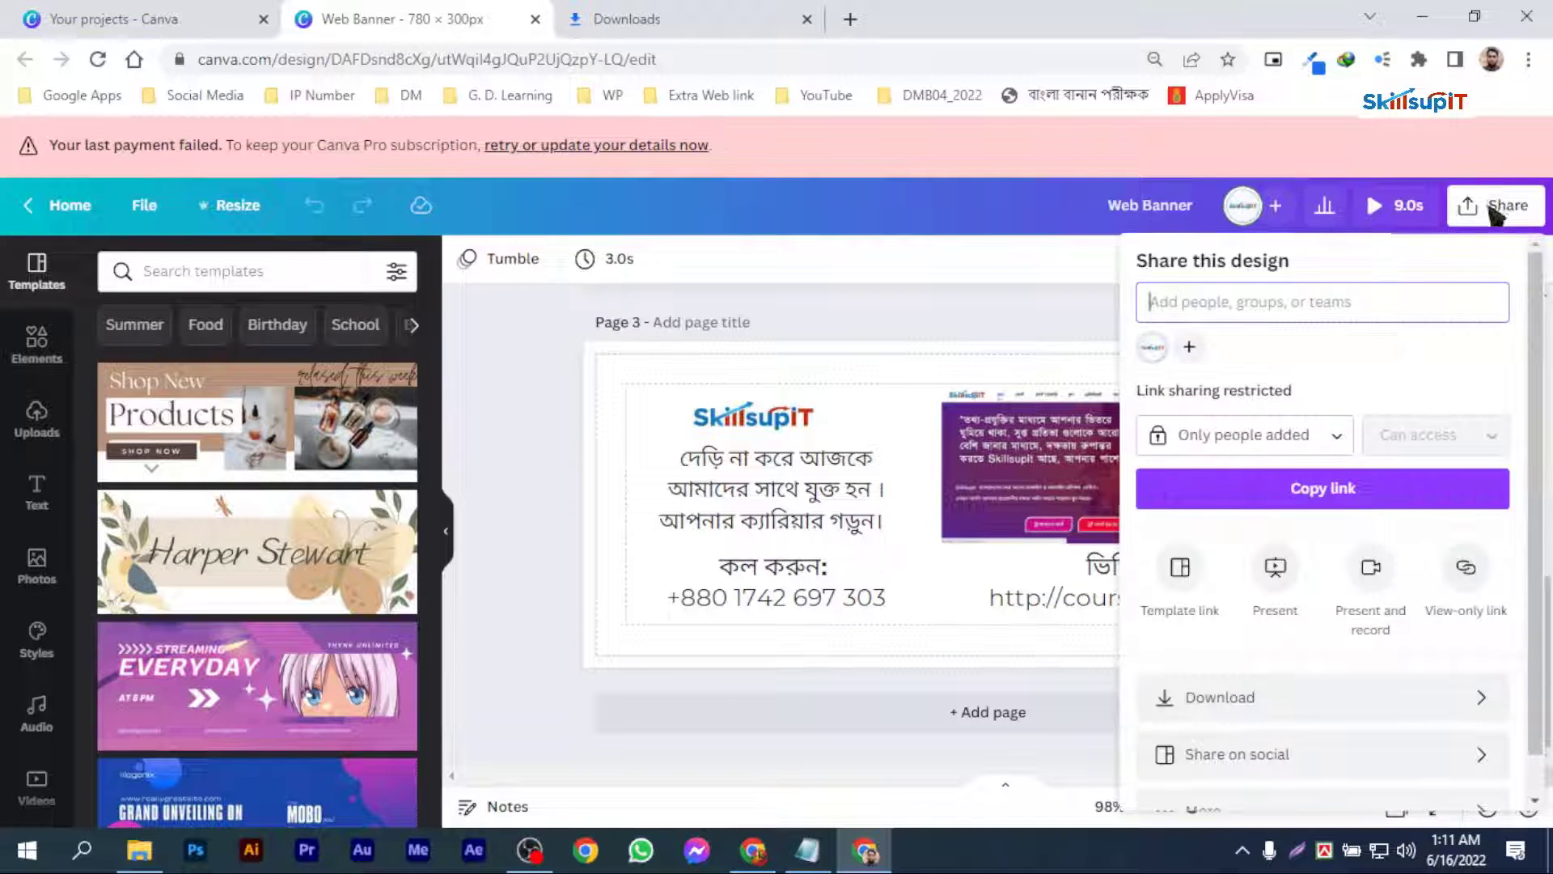
pyautogui.scroll(-1, 1359, 380)
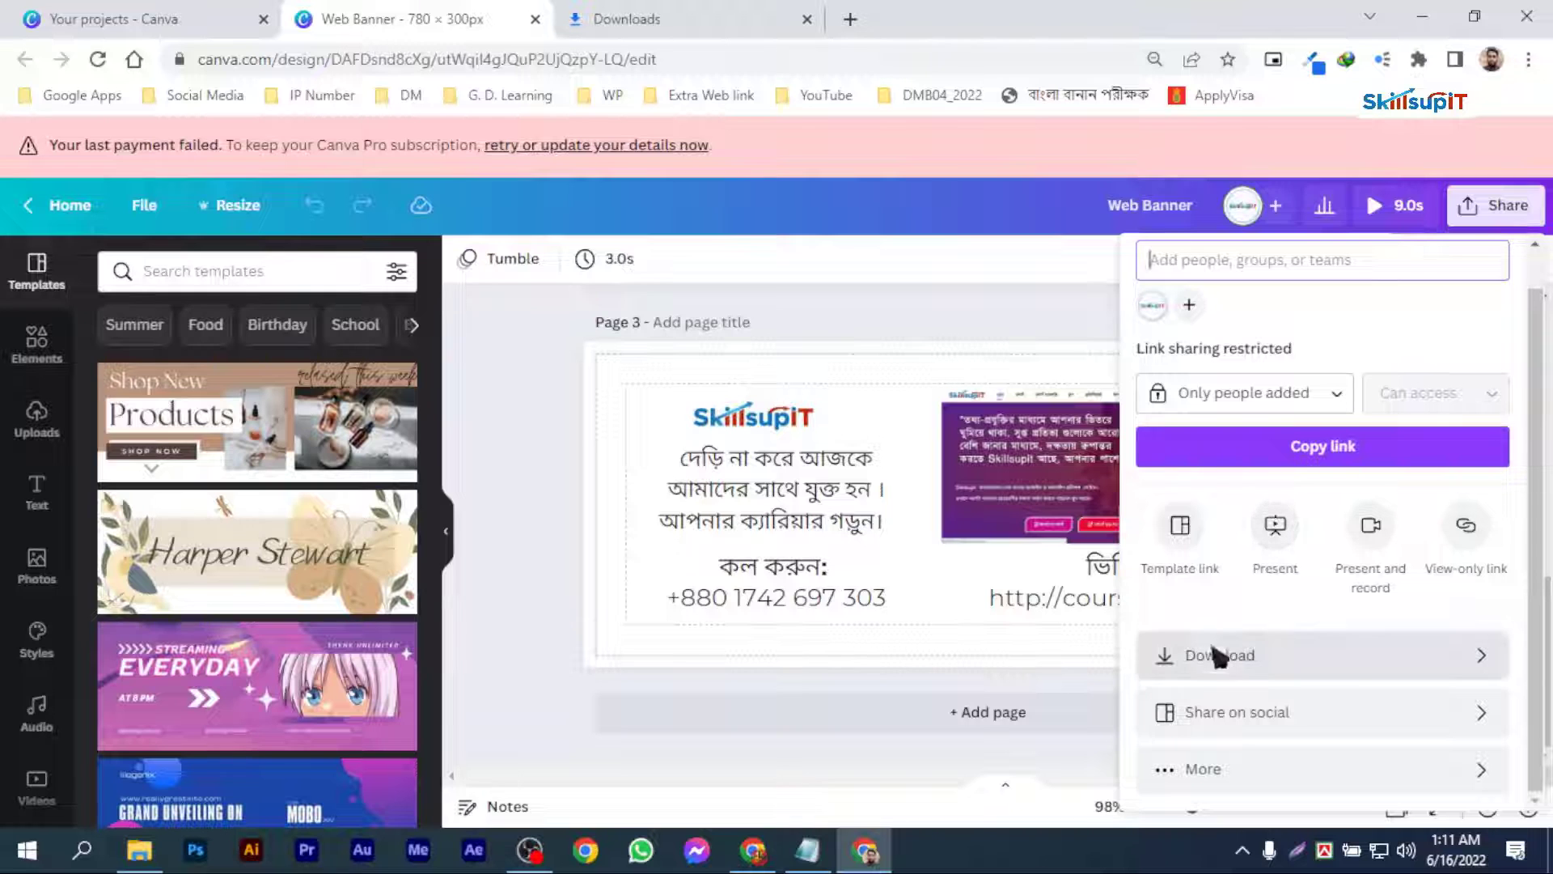
pyautogui.click(1454, 665)
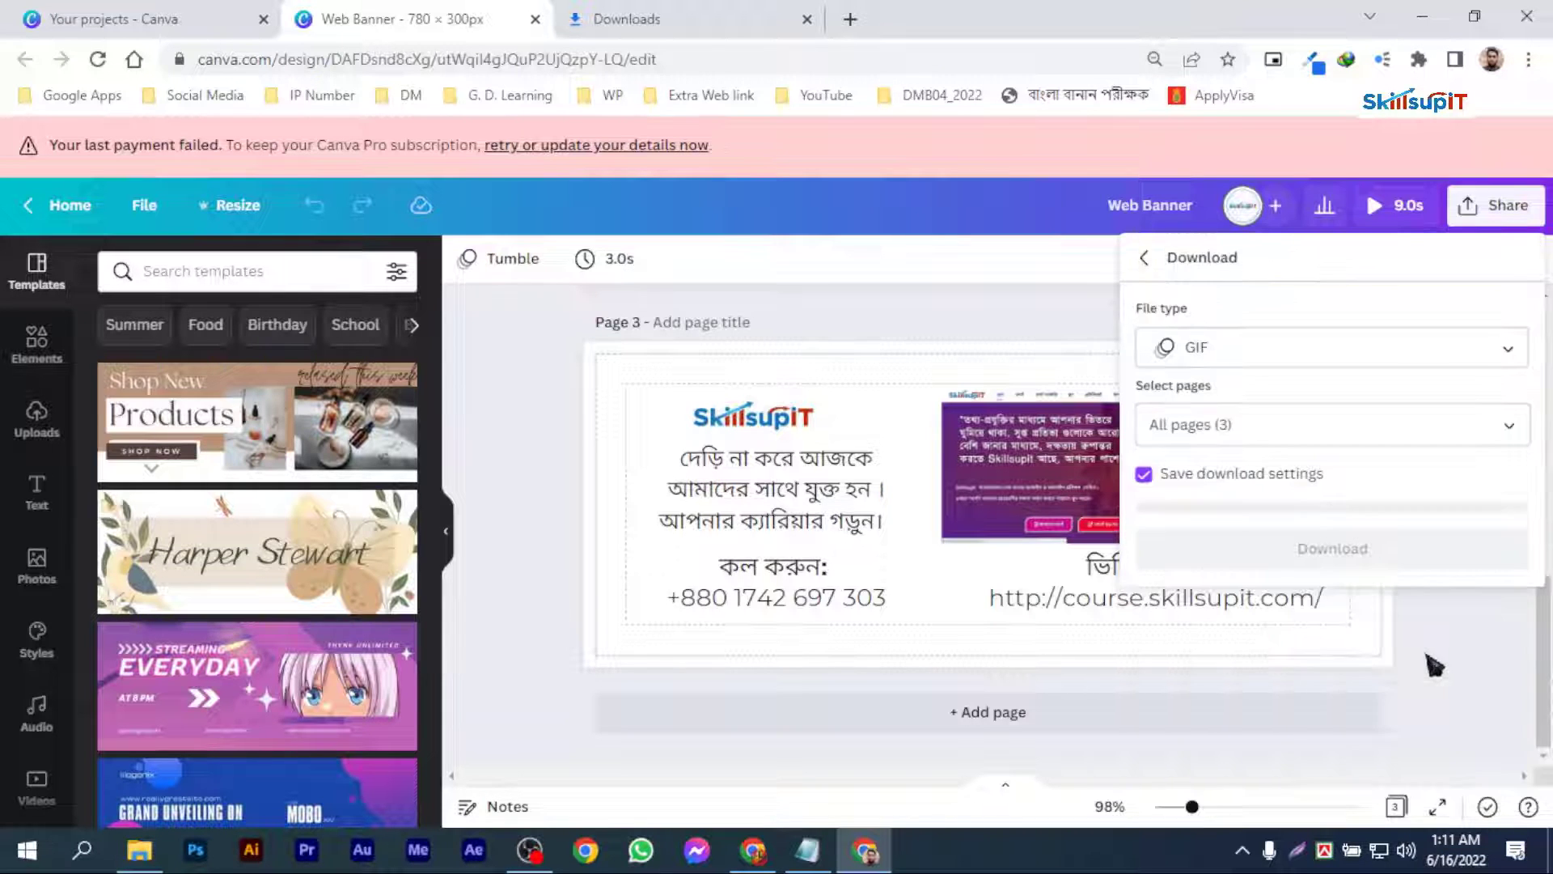
pyautogui.click(1265, 348)
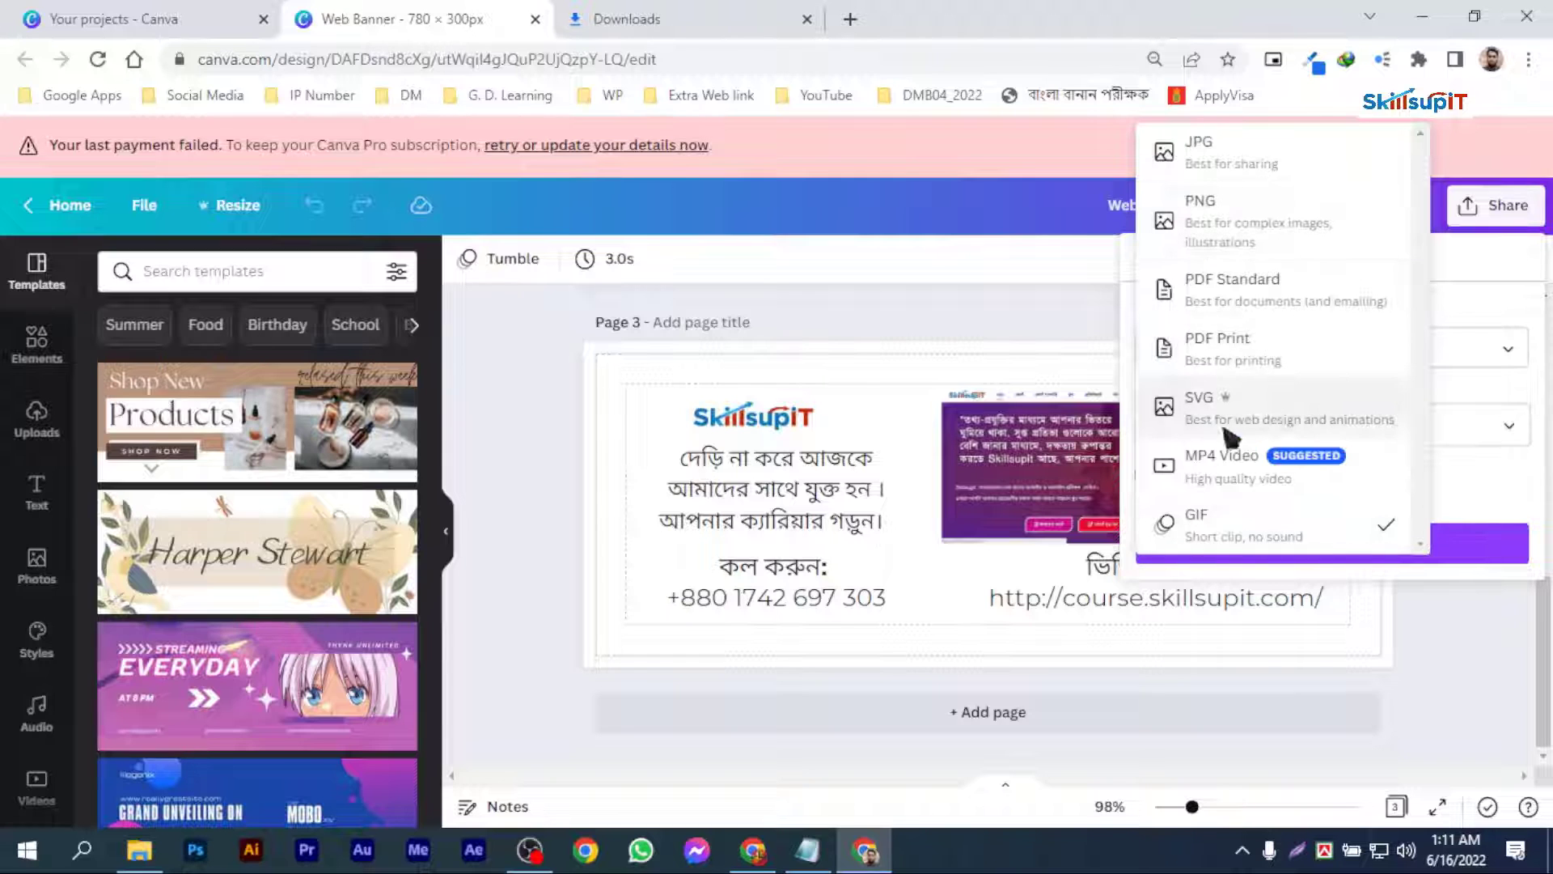
pyautogui.click(1232, 467)
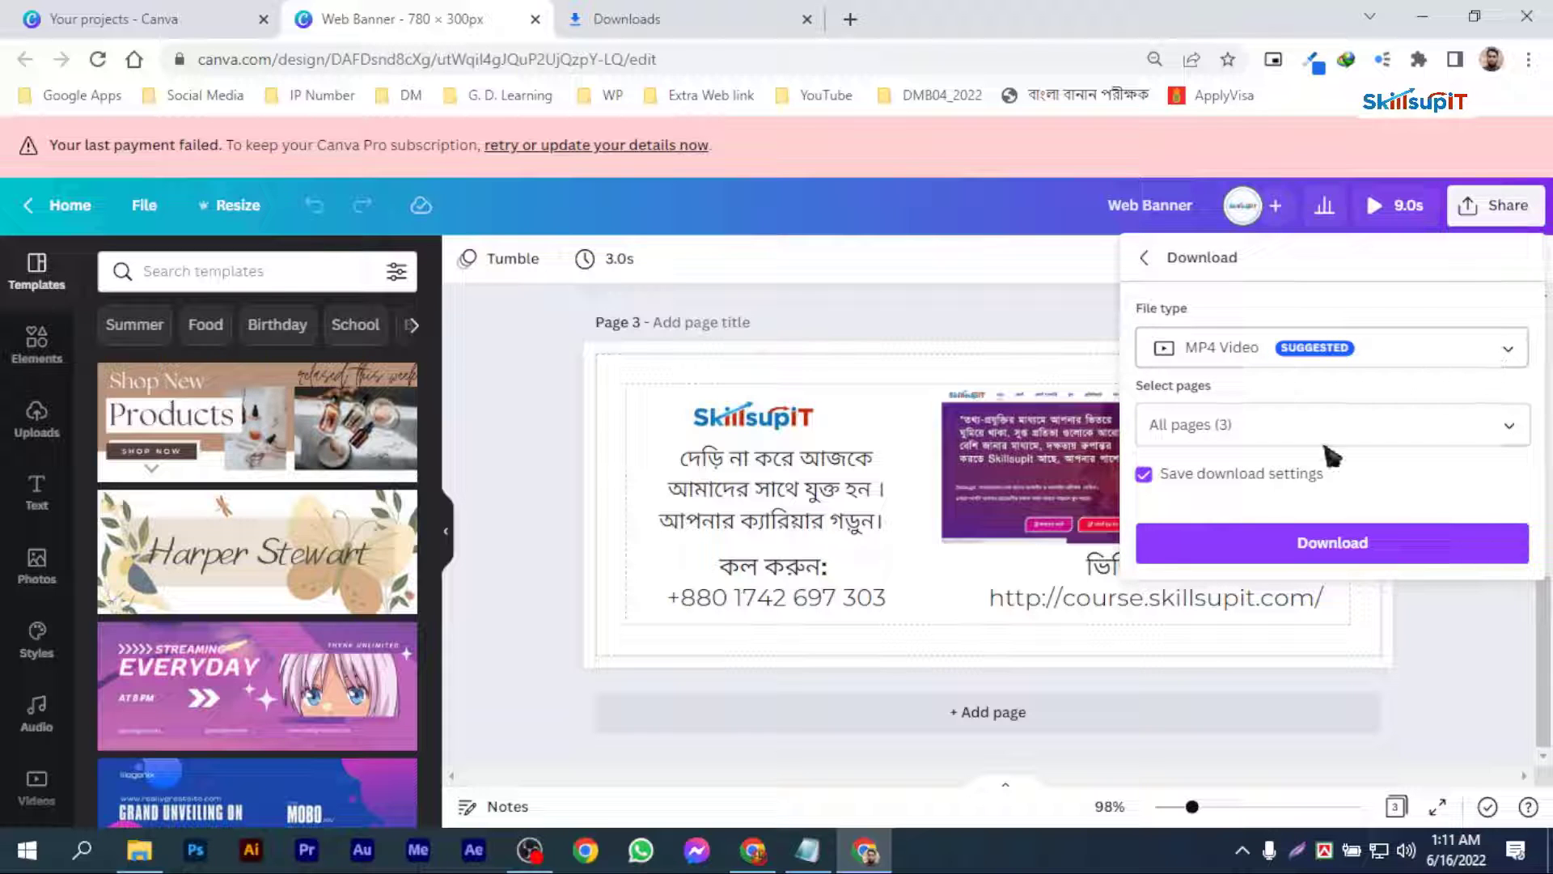
pyautogui.click(1449, 359)
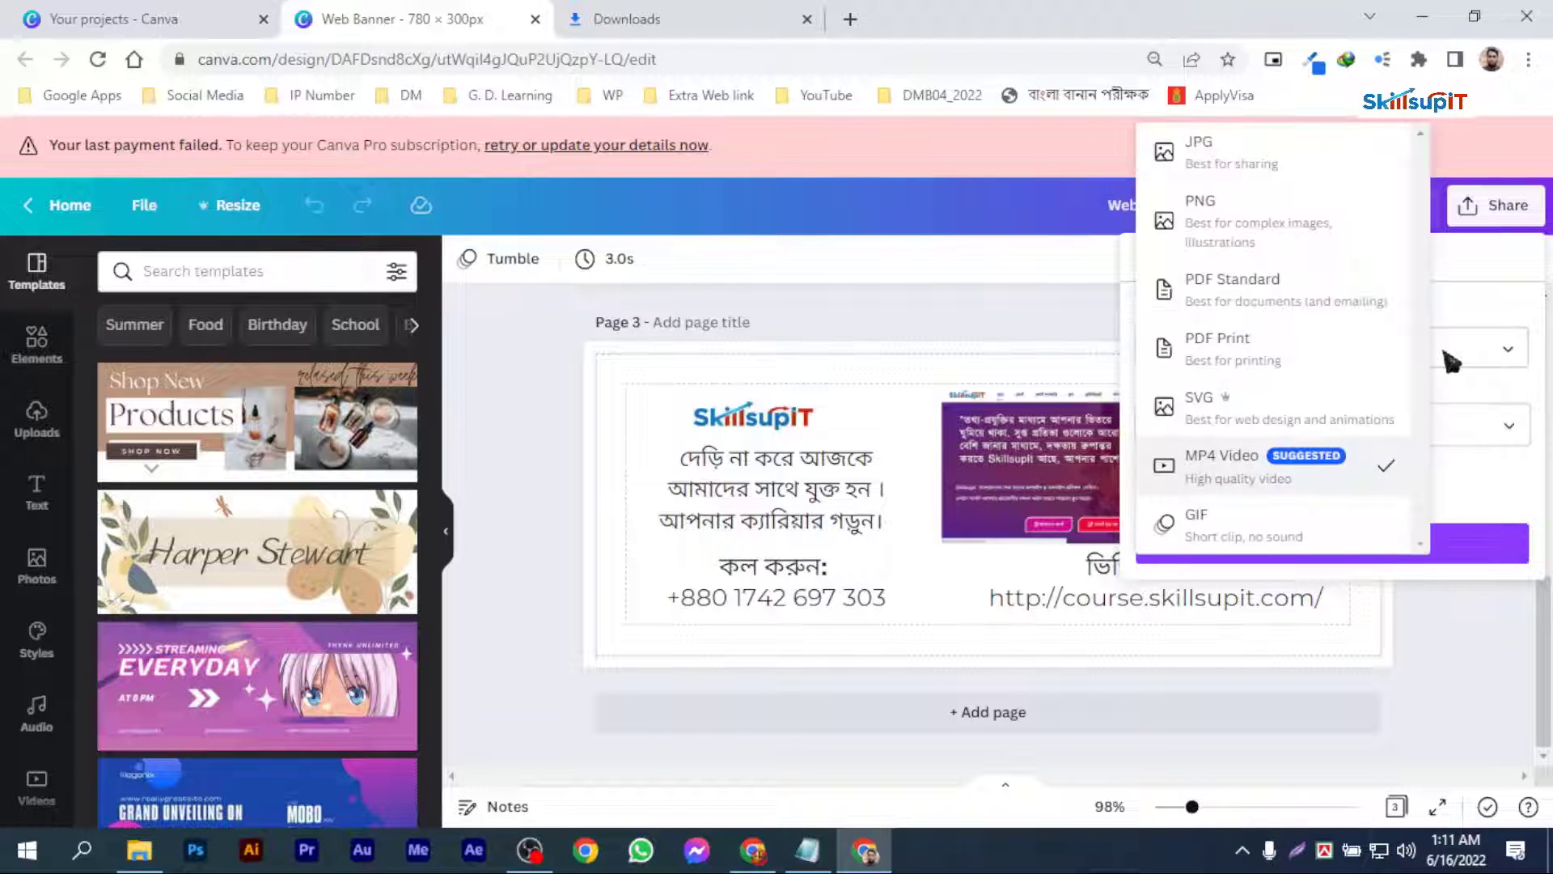
pyautogui.click(1230, 538)
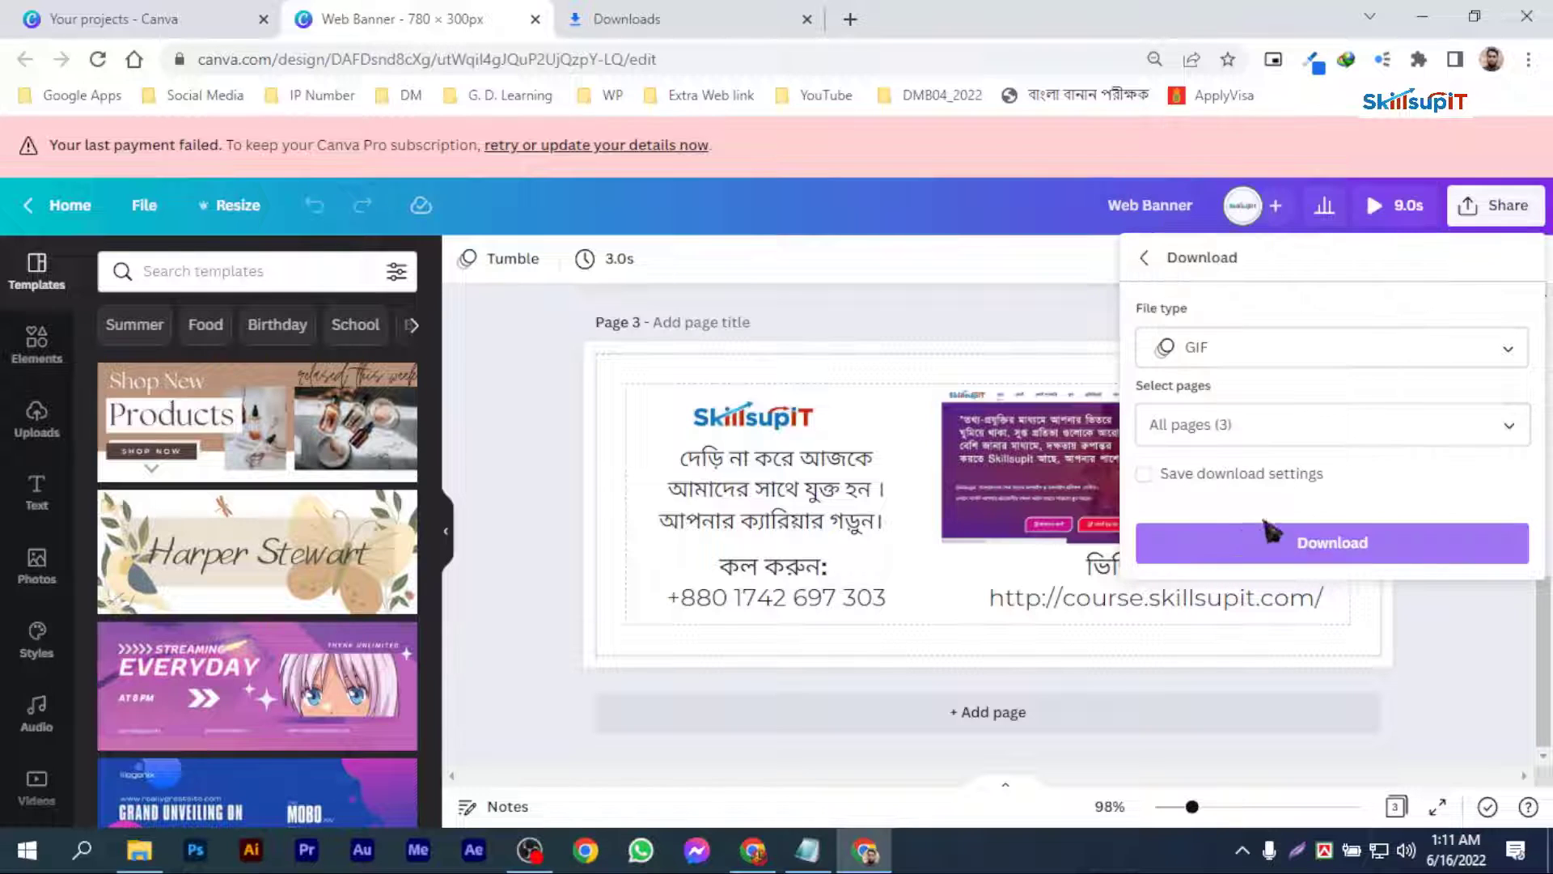
pyautogui.click(1353, 537)
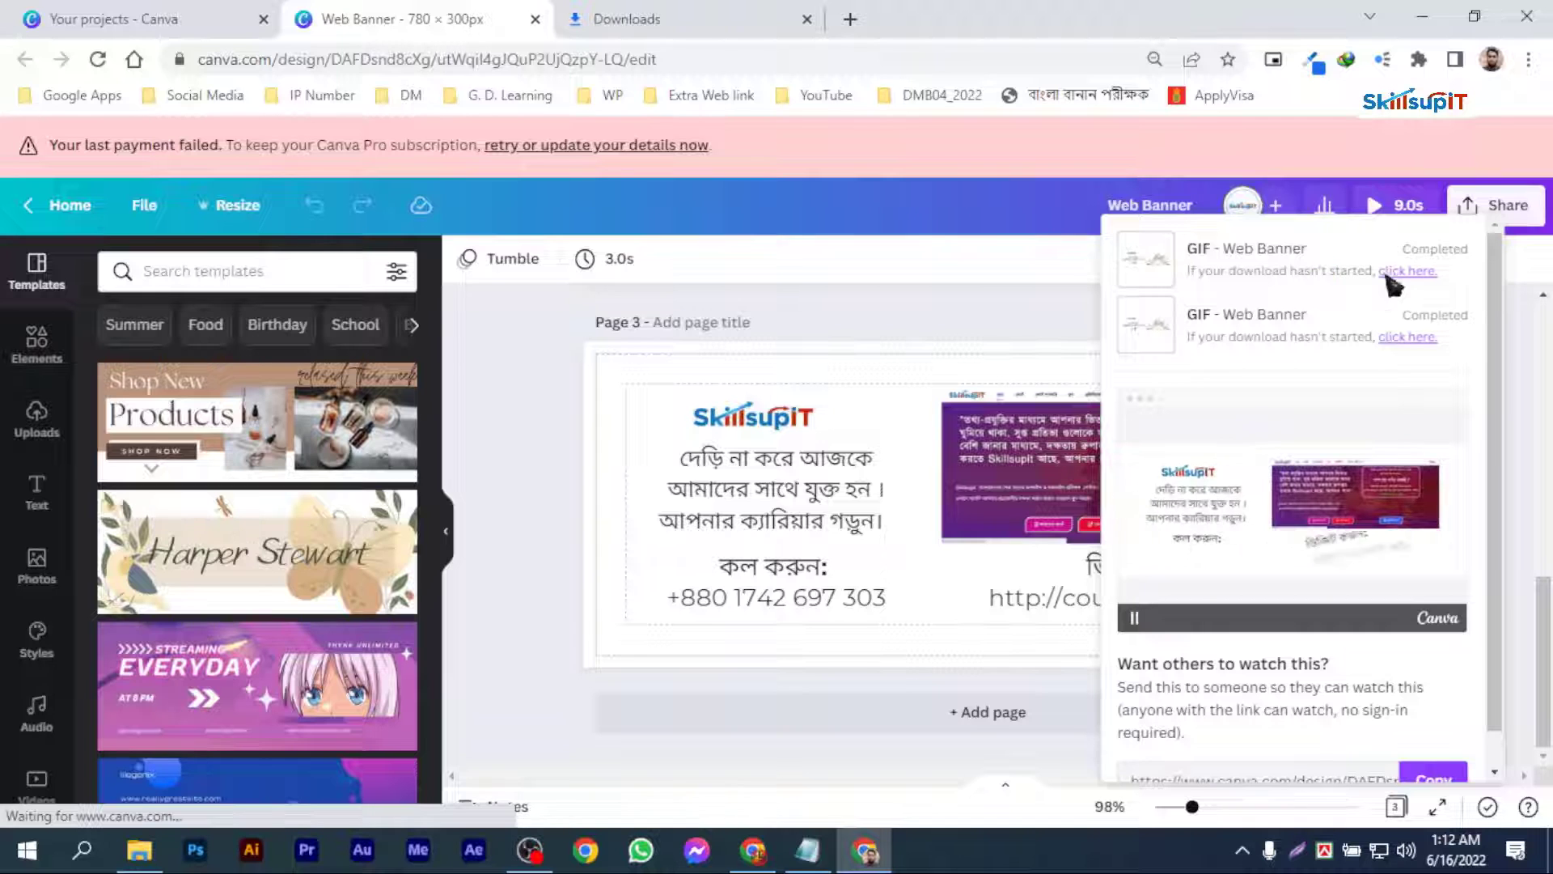
pyautogui.click(1408, 272)
pyautogui.click(1003, 731)
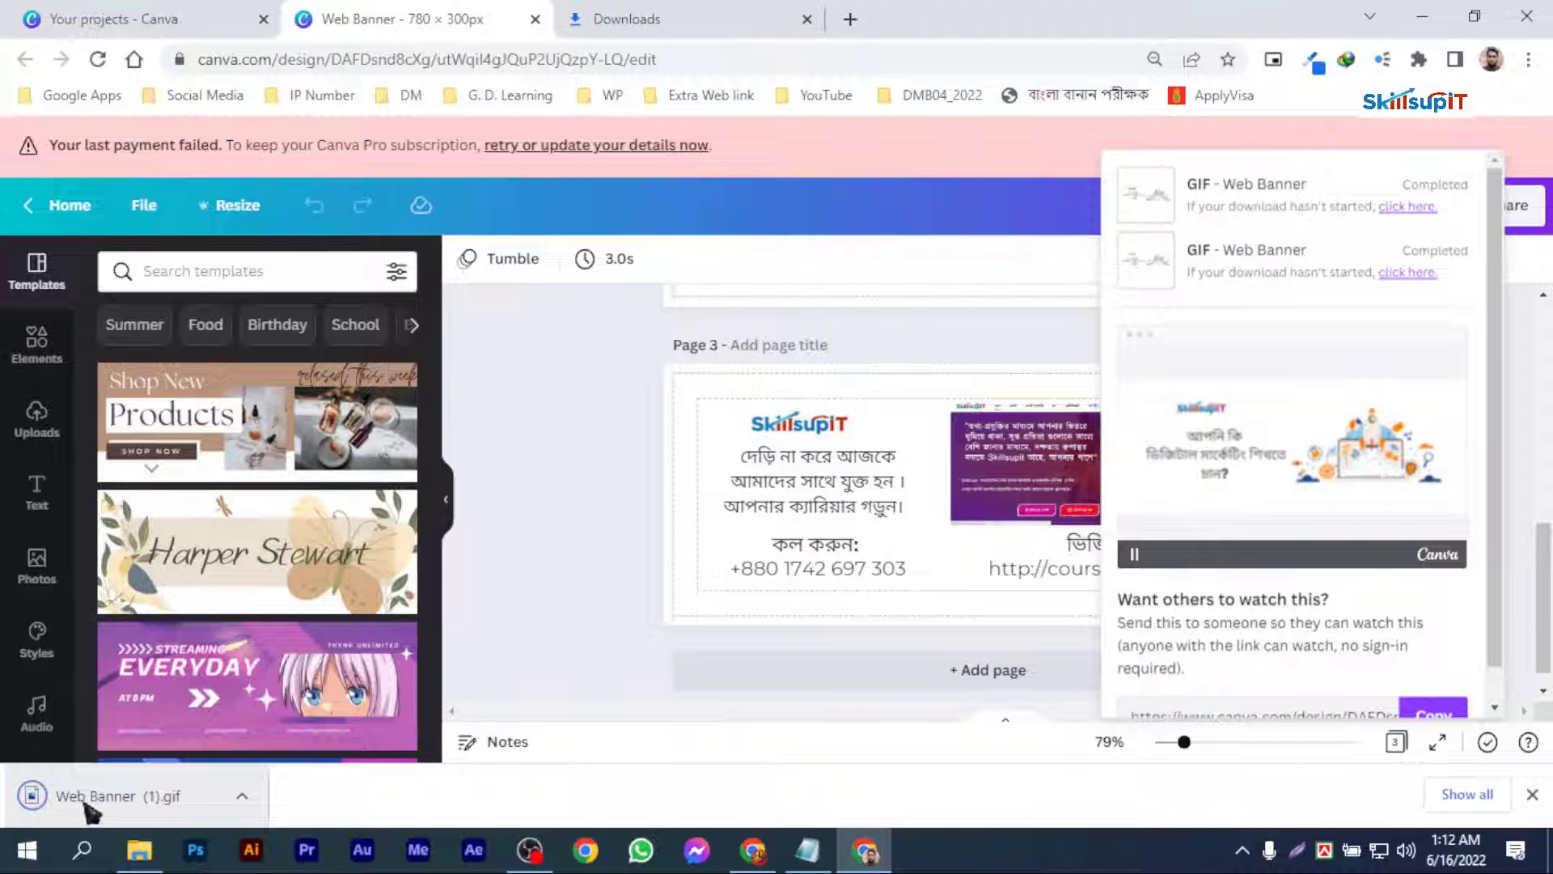
# Step: Open the downloaded Web Banner (1).gif and switch to the Photos app to watch its animation
pyautogui.click(87, 803)
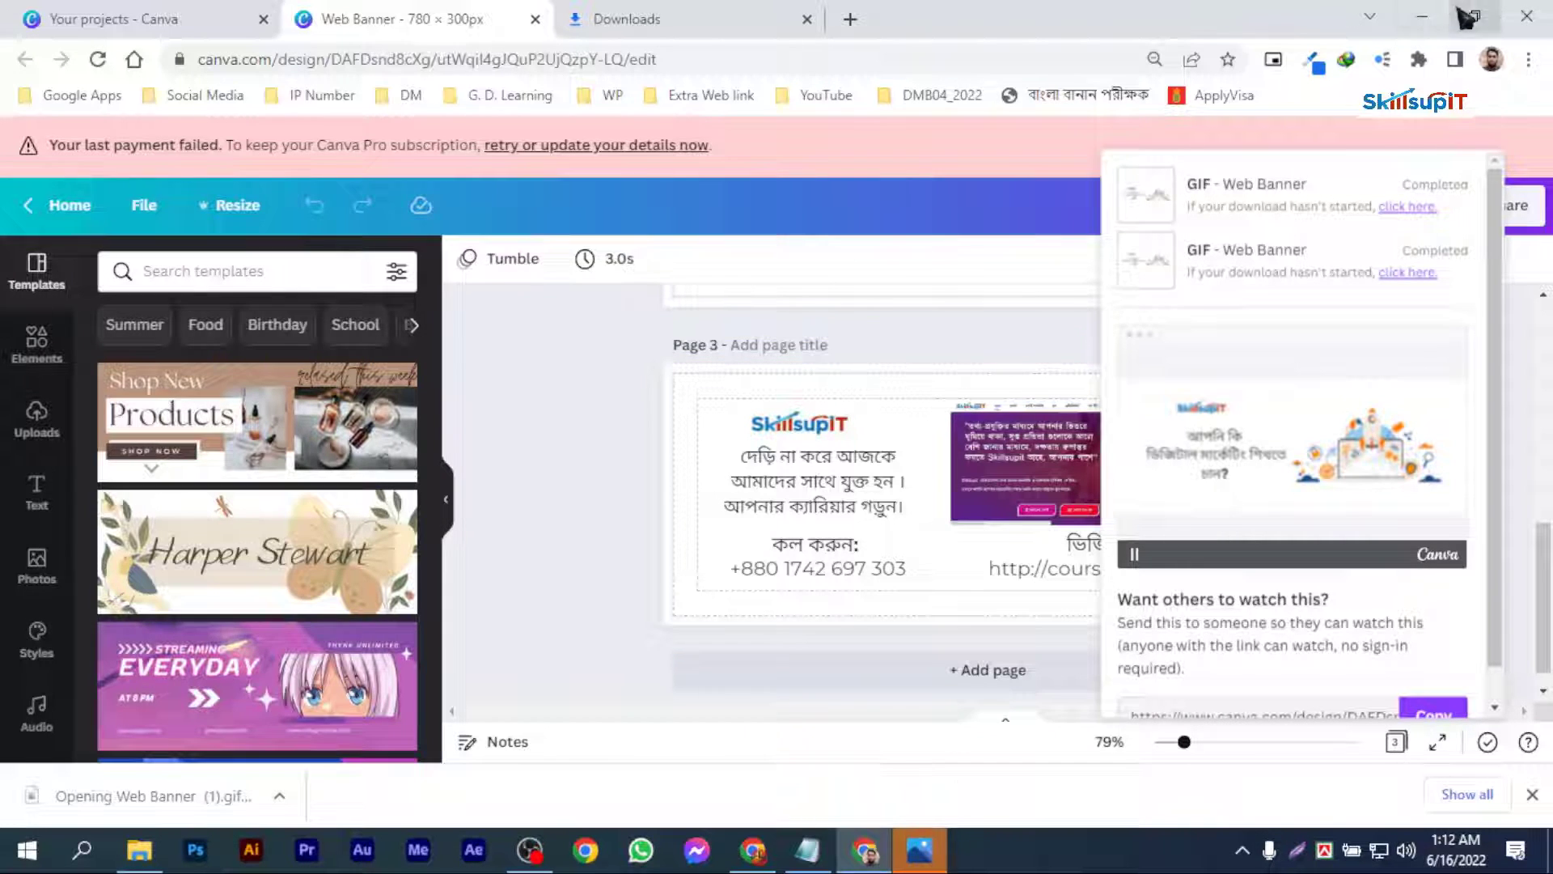
pyautogui.click(1467, 18)
pyautogui.click(1421, 18)
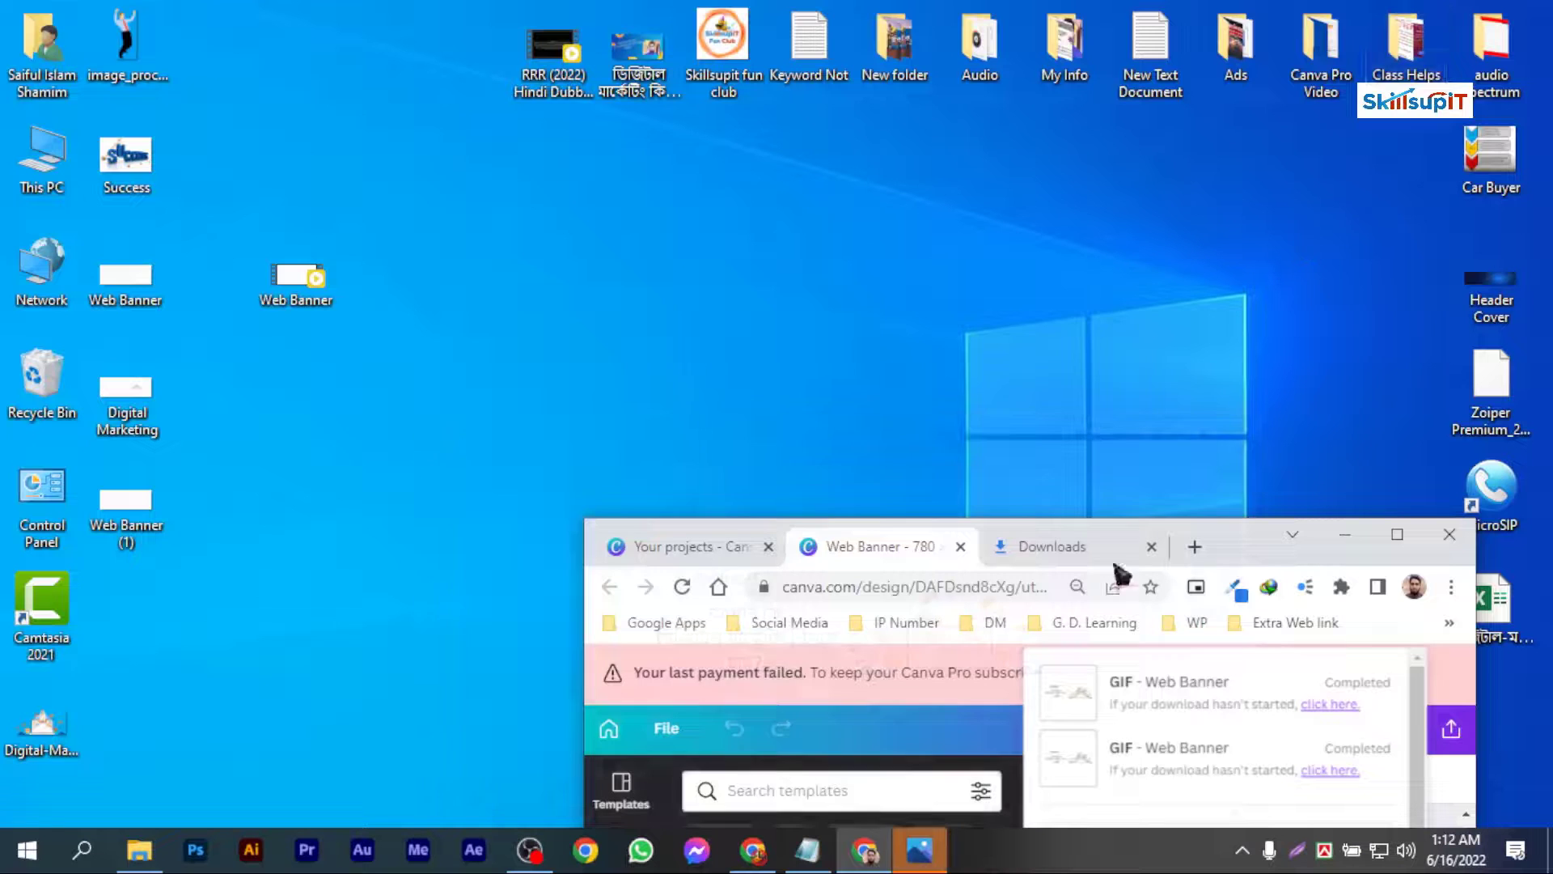
pyautogui.click(1345, 539)
pyautogui.click(931, 850)
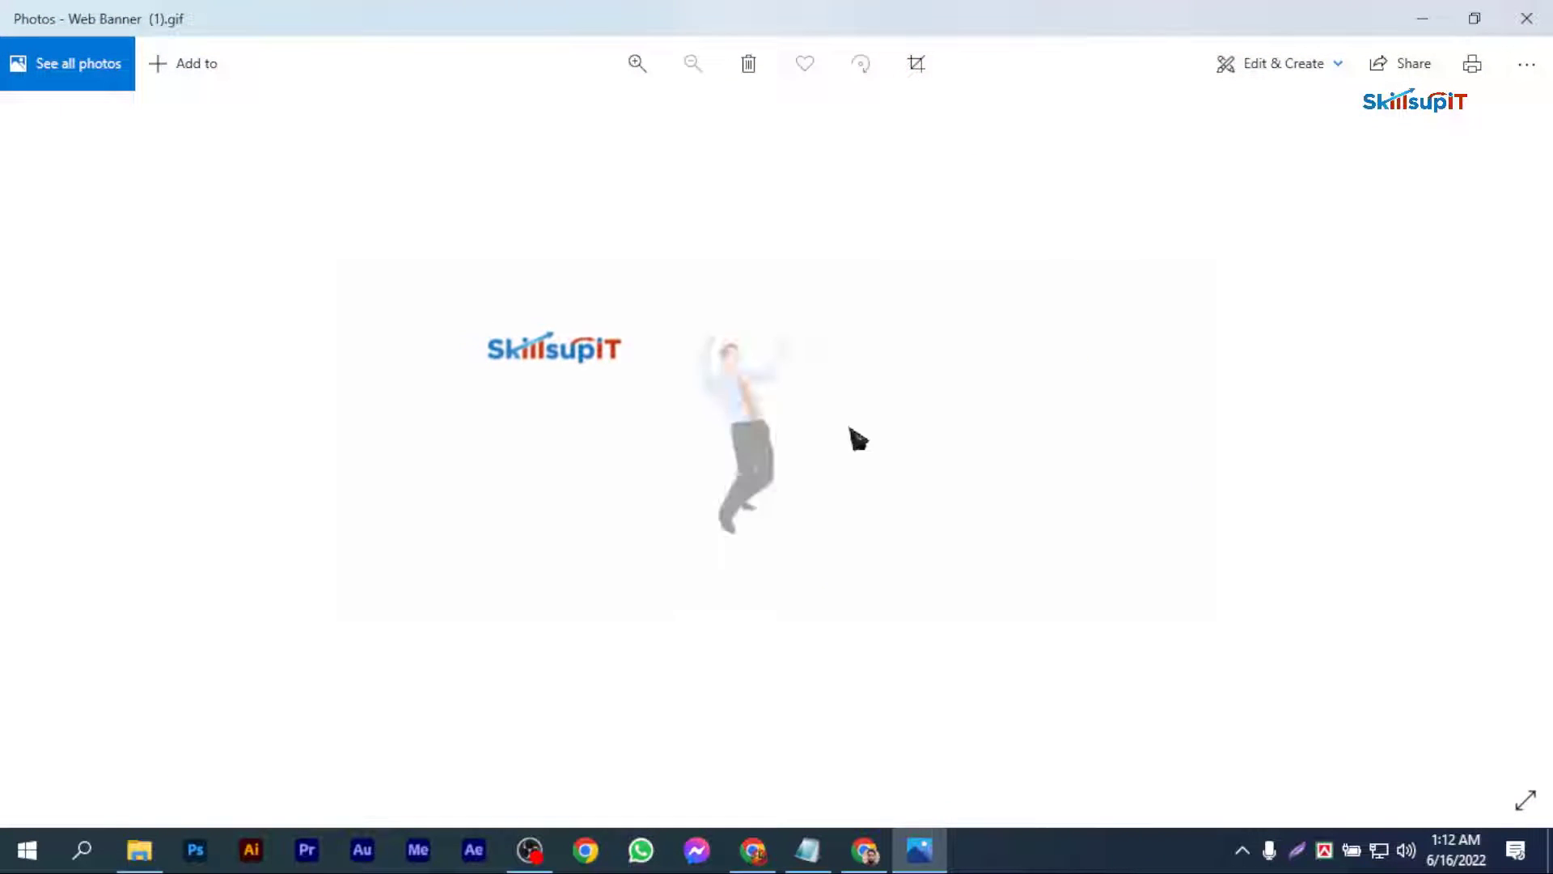
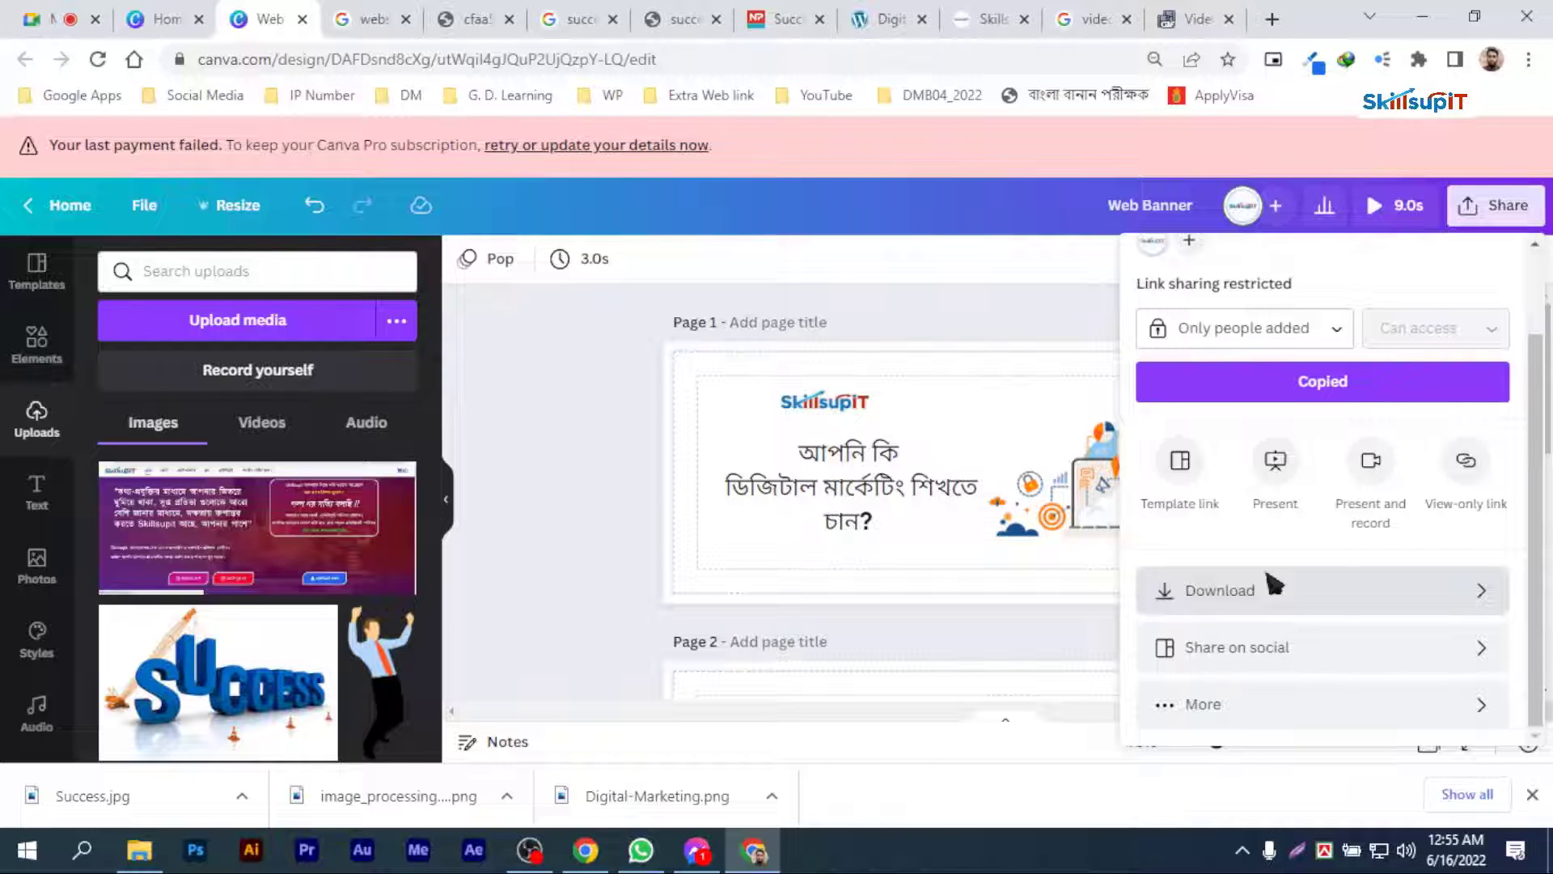
# Step: Download all three pages of the web banner as an MP4 video and save the file to the desktop
pyautogui.click(1274, 584)
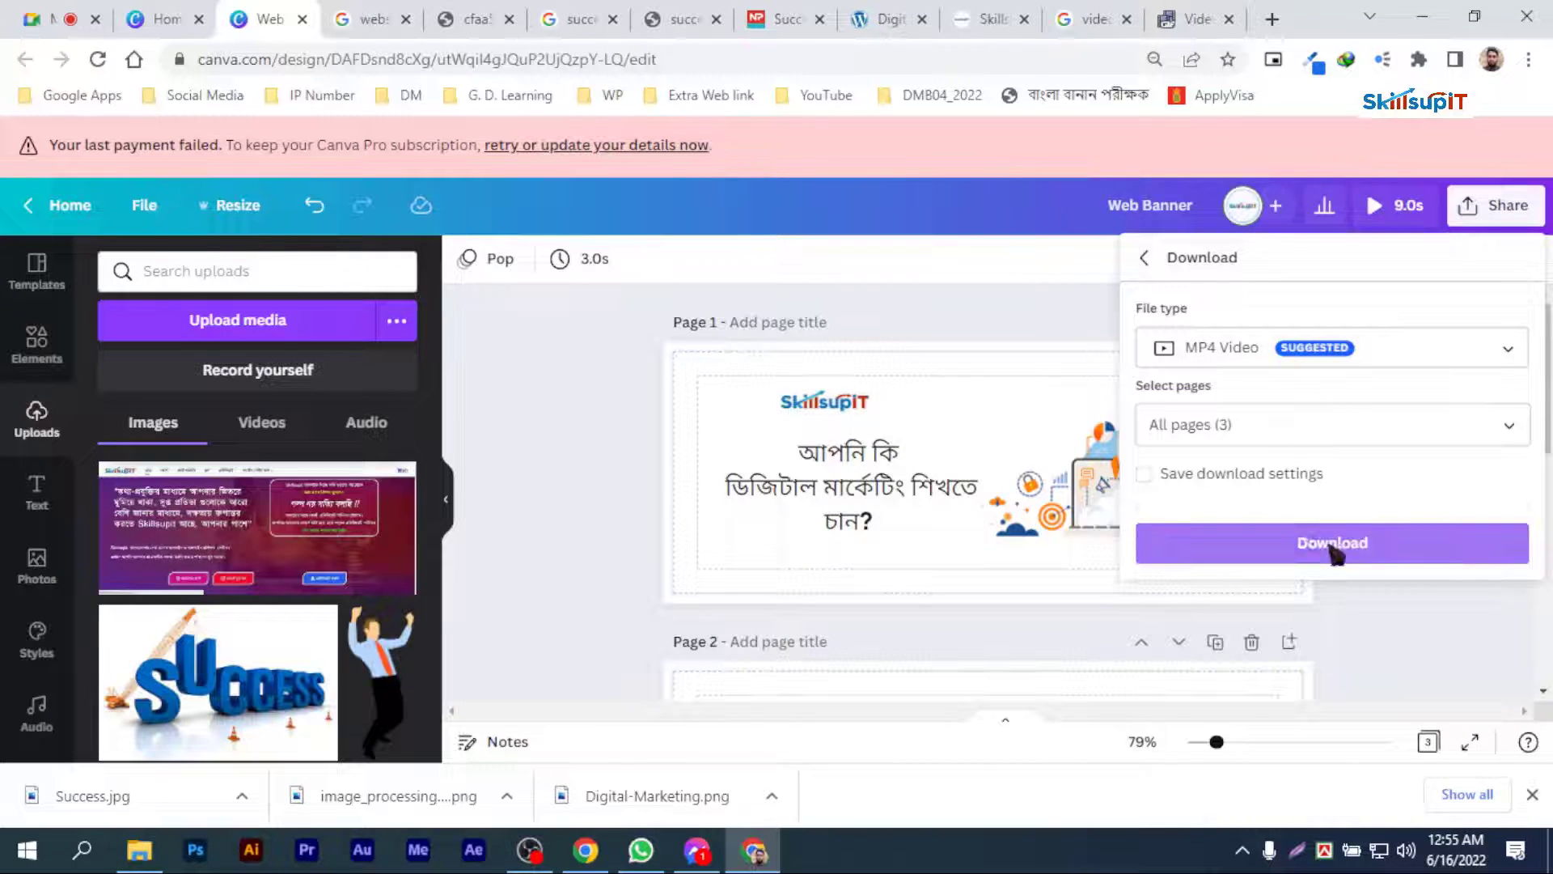
pyautogui.click(1345, 553)
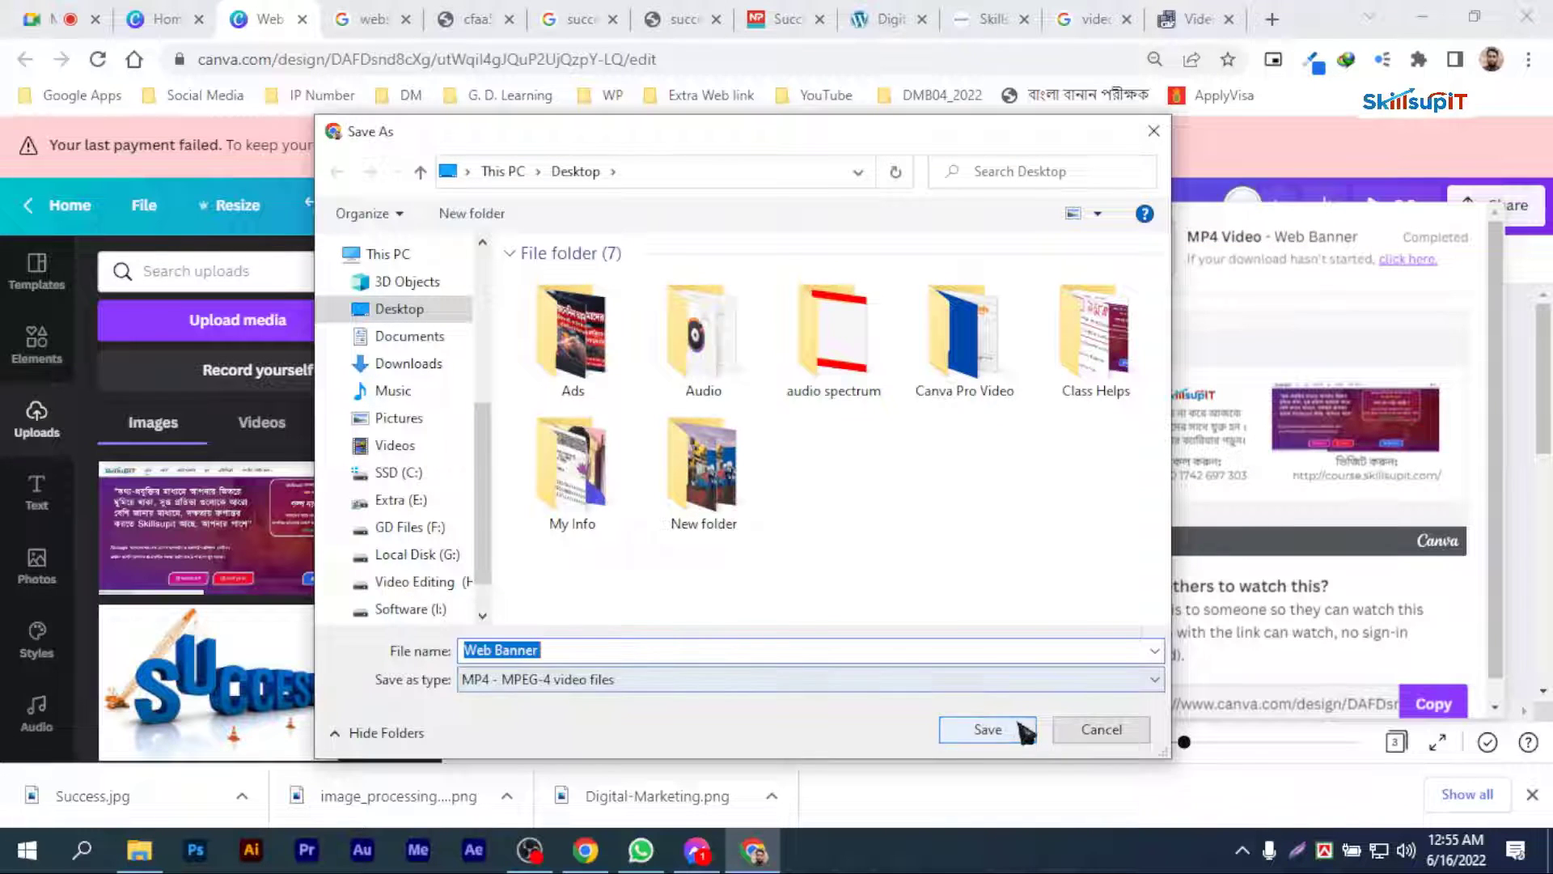
pyautogui.click(1007, 734)
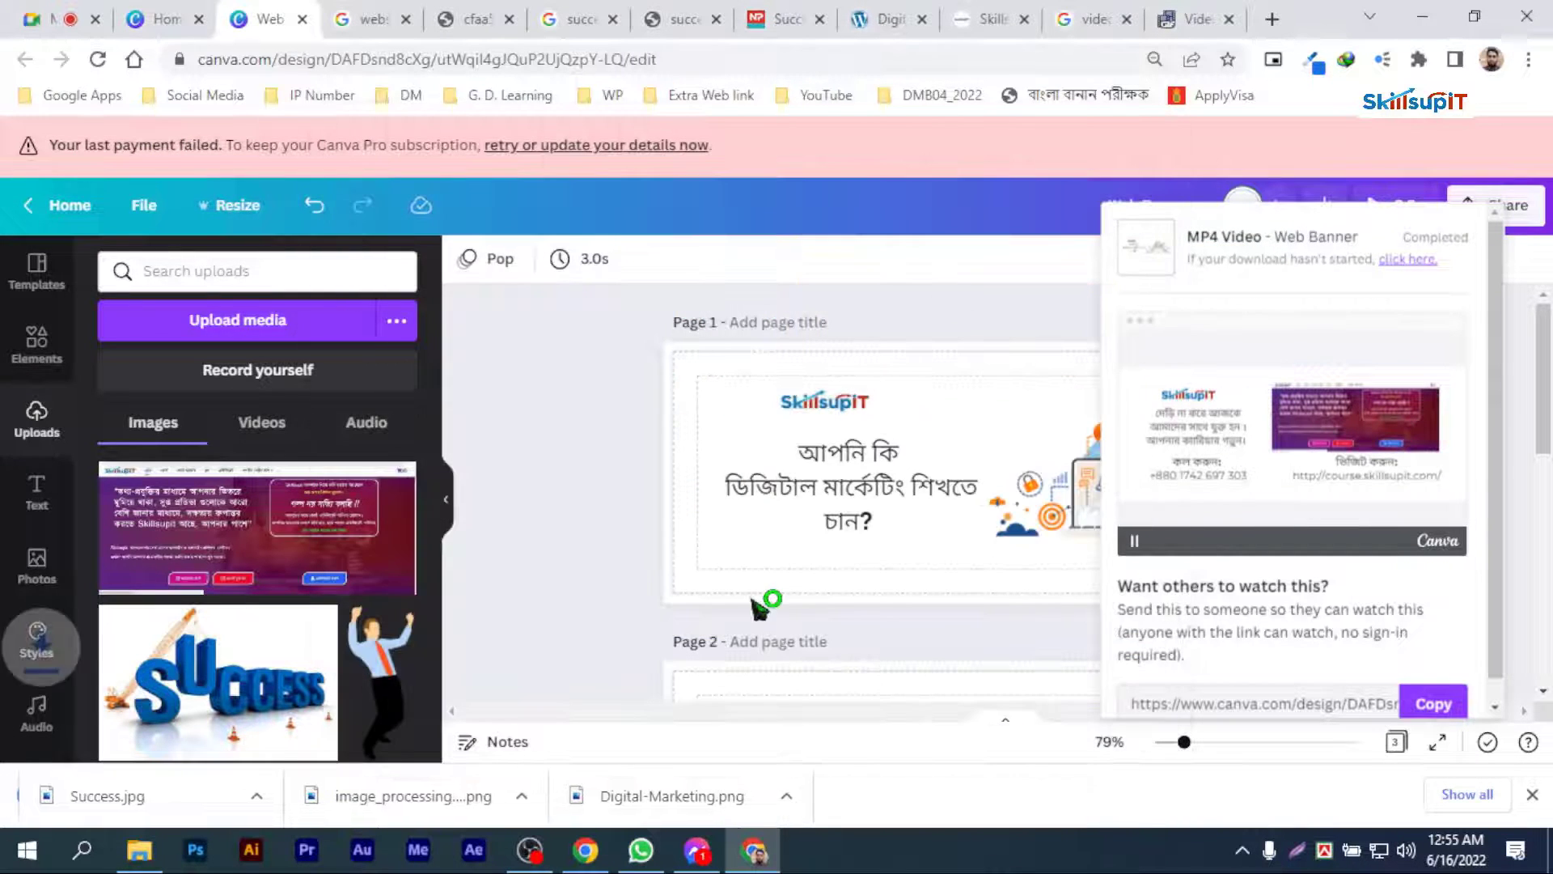
# Step: Switch to the ezgif.com Video to GIF converter and upload Web Banner .mp4 from the desktop
pyautogui.click(1196, 18)
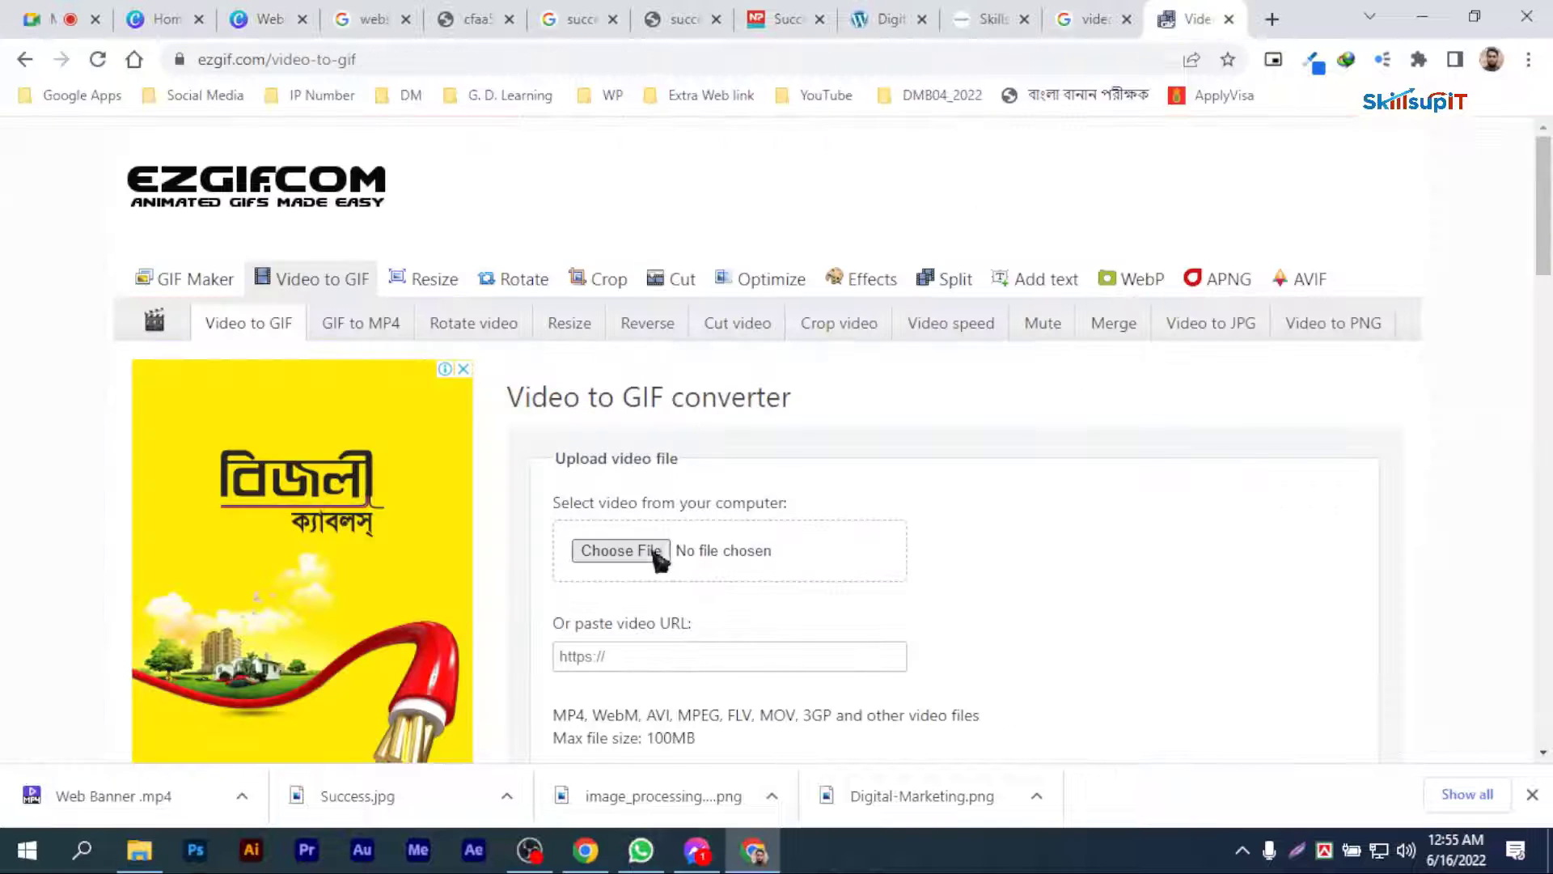
pyautogui.click(656, 559)
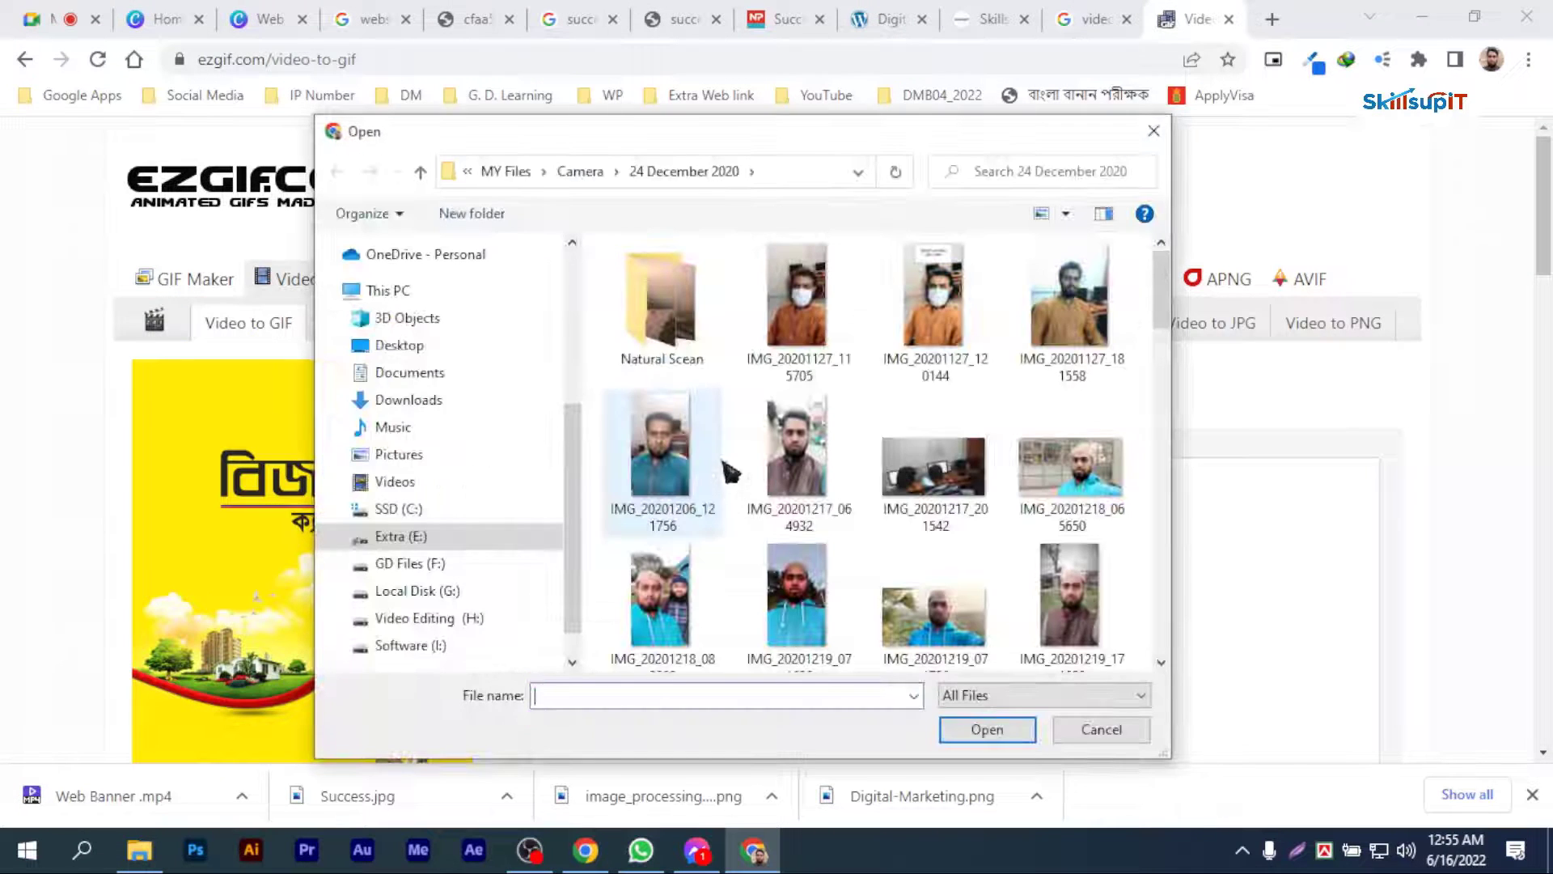
pyautogui.scroll(5, 580, 445)
pyautogui.click(405, 291)
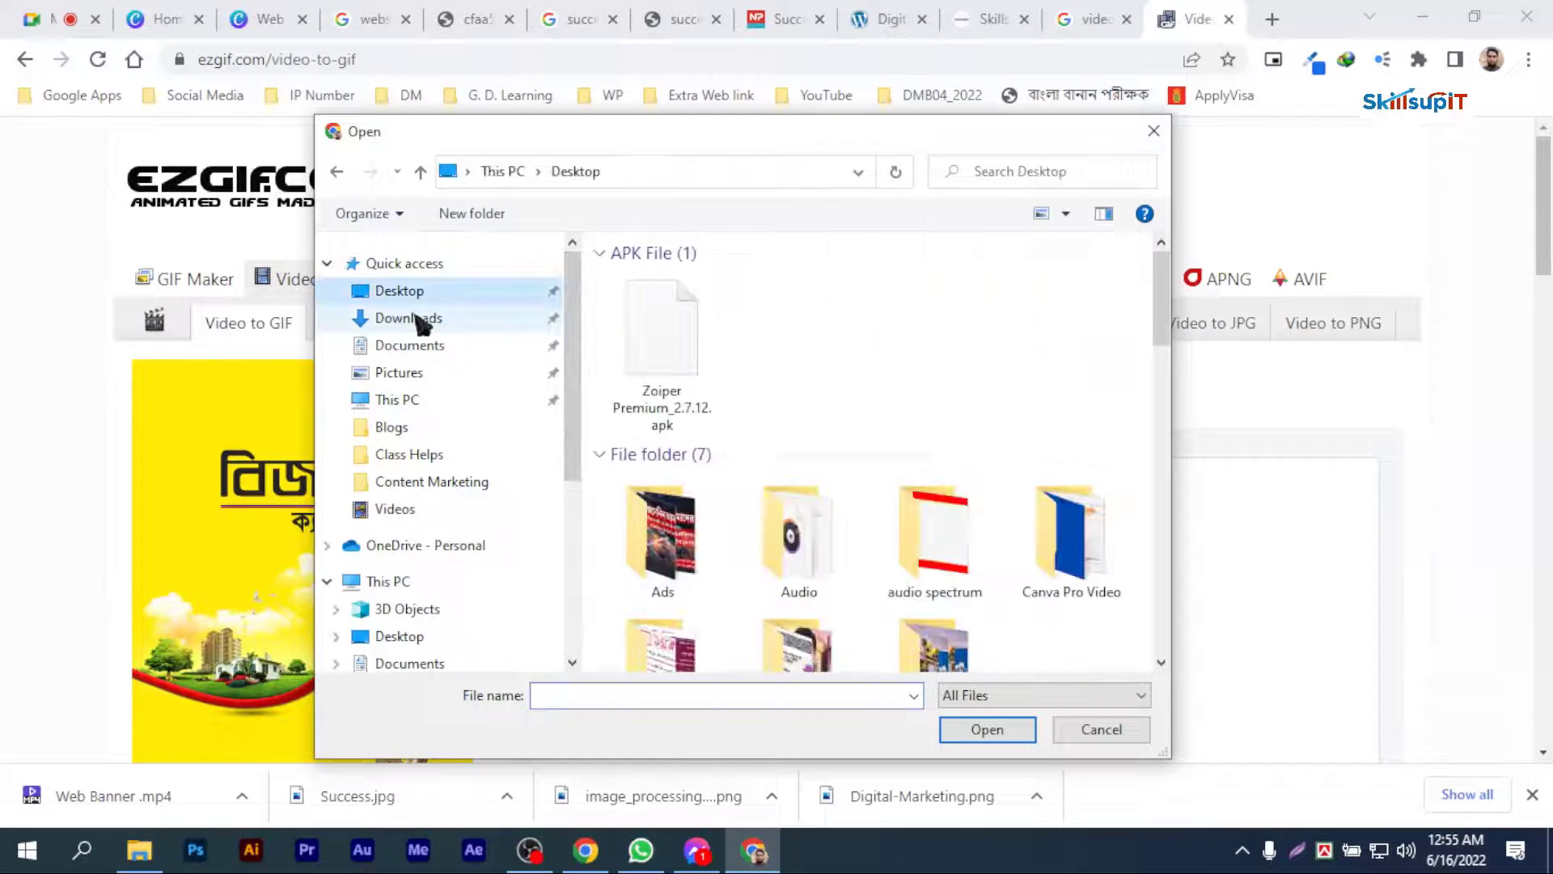
pyautogui.click(408, 319)
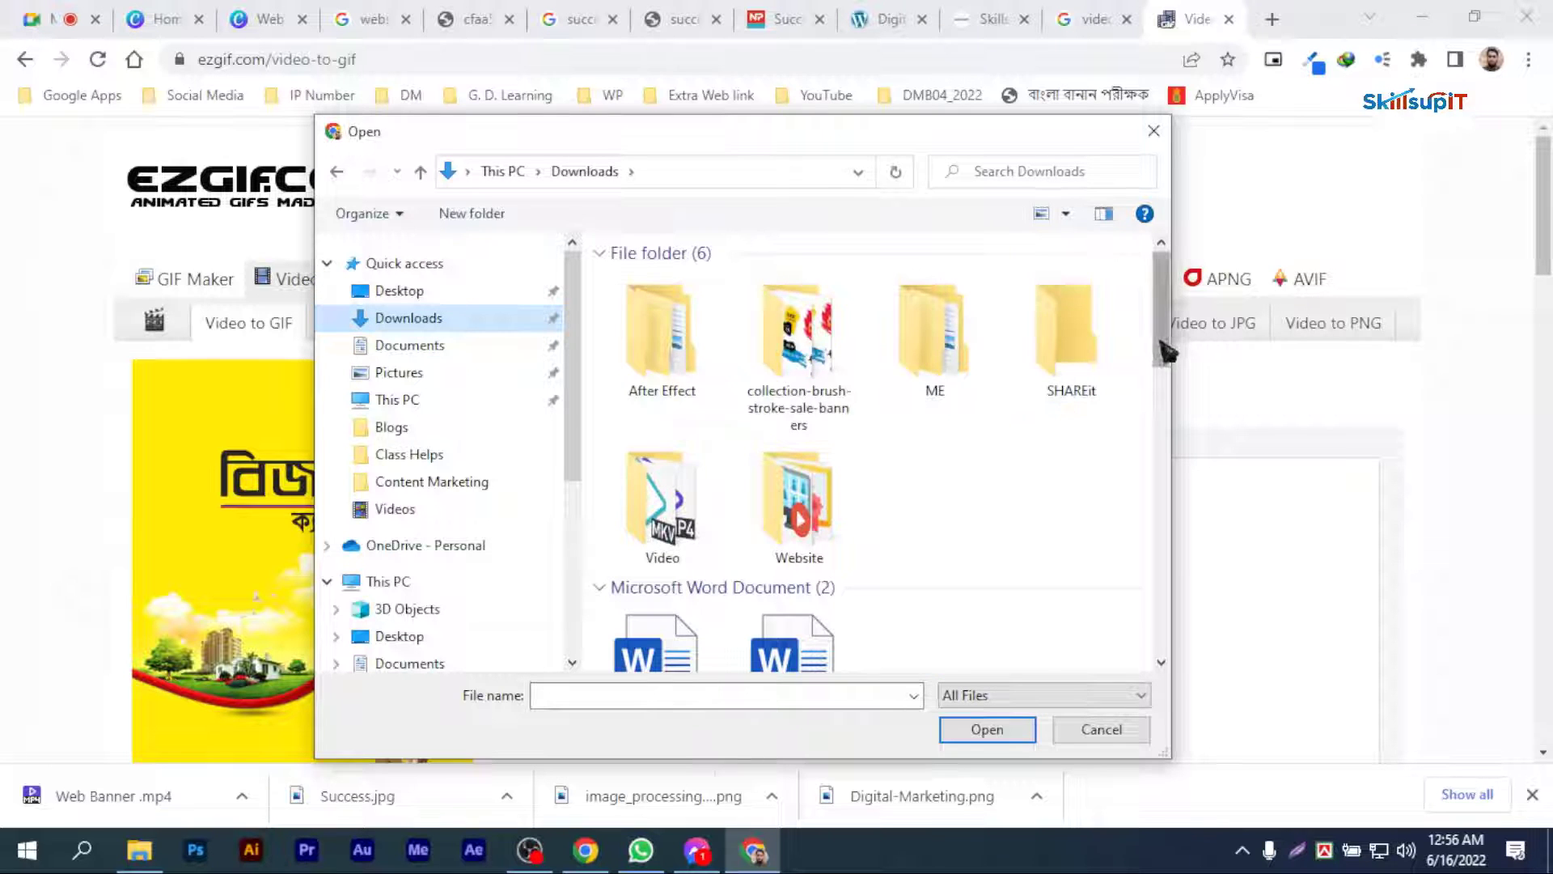
pyautogui.moveTo(1161, 341); pyautogui.dragTo(1153, 522)
pyautogui.click(399, 290)
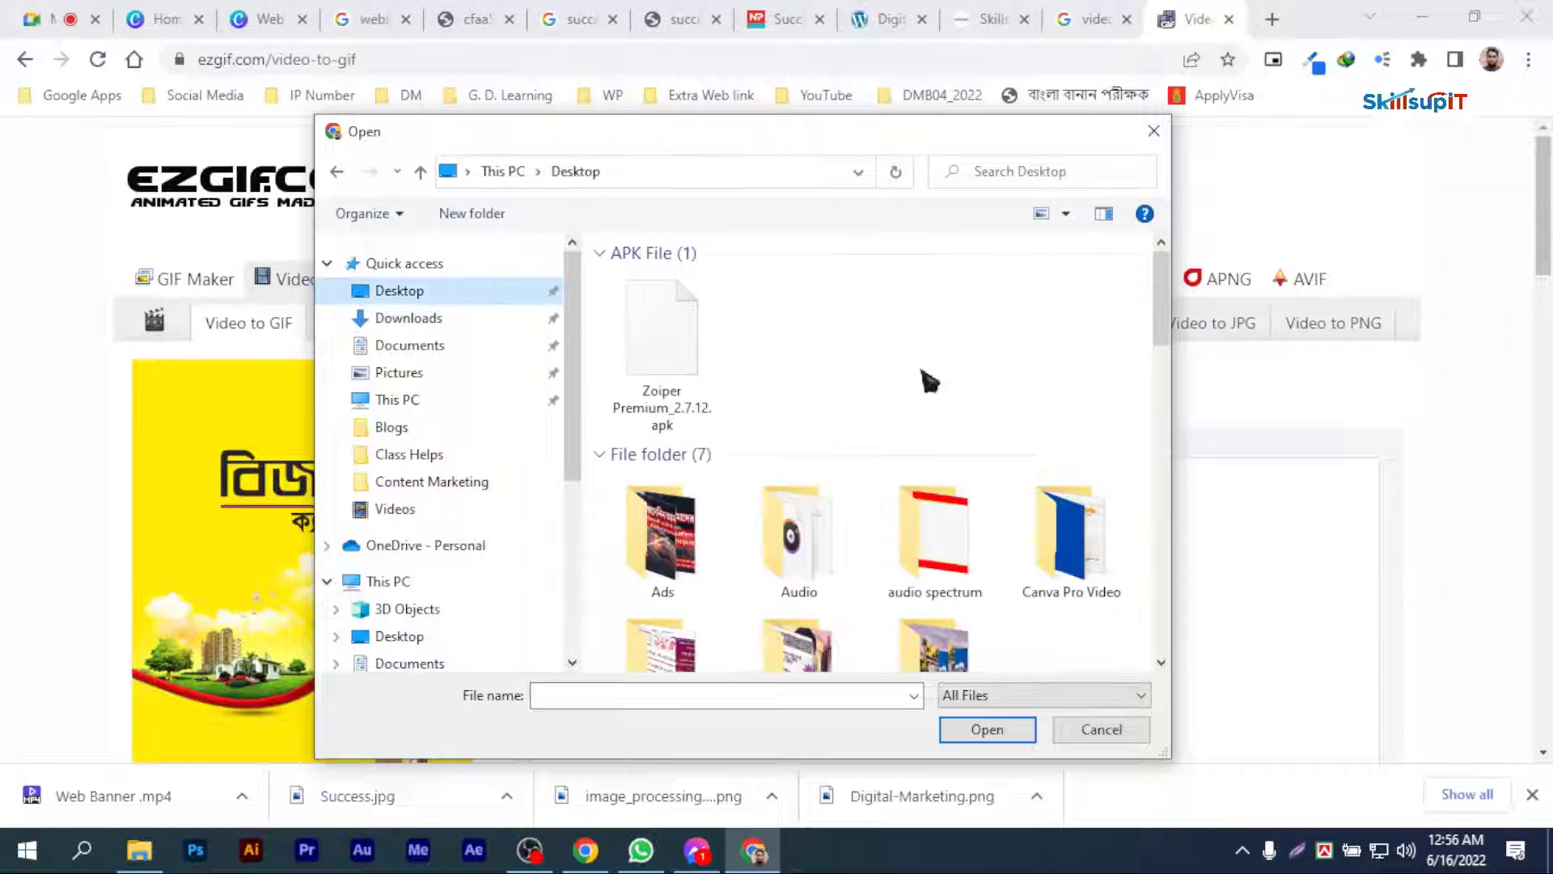
pyautogui.moveTo(1165, 344); pyautogui.dragTo(1165, 502)
pyautogui.click(661, 589)
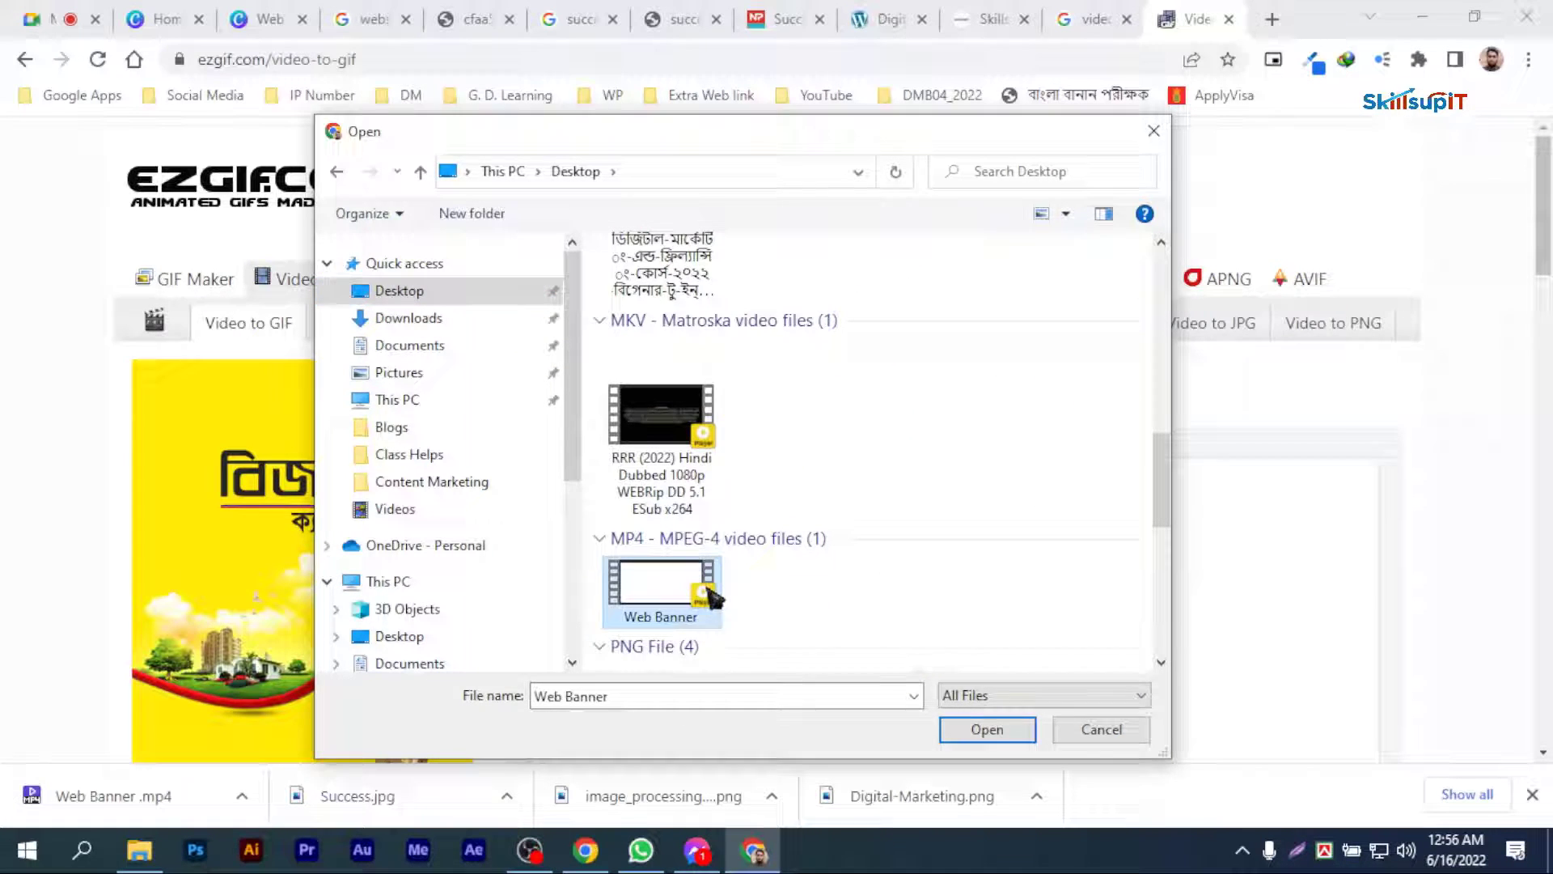
pyautogui.click(987, 730)
pyautogui.scroll(-4, 1133, 508)
pyautogui.click(623, 456)
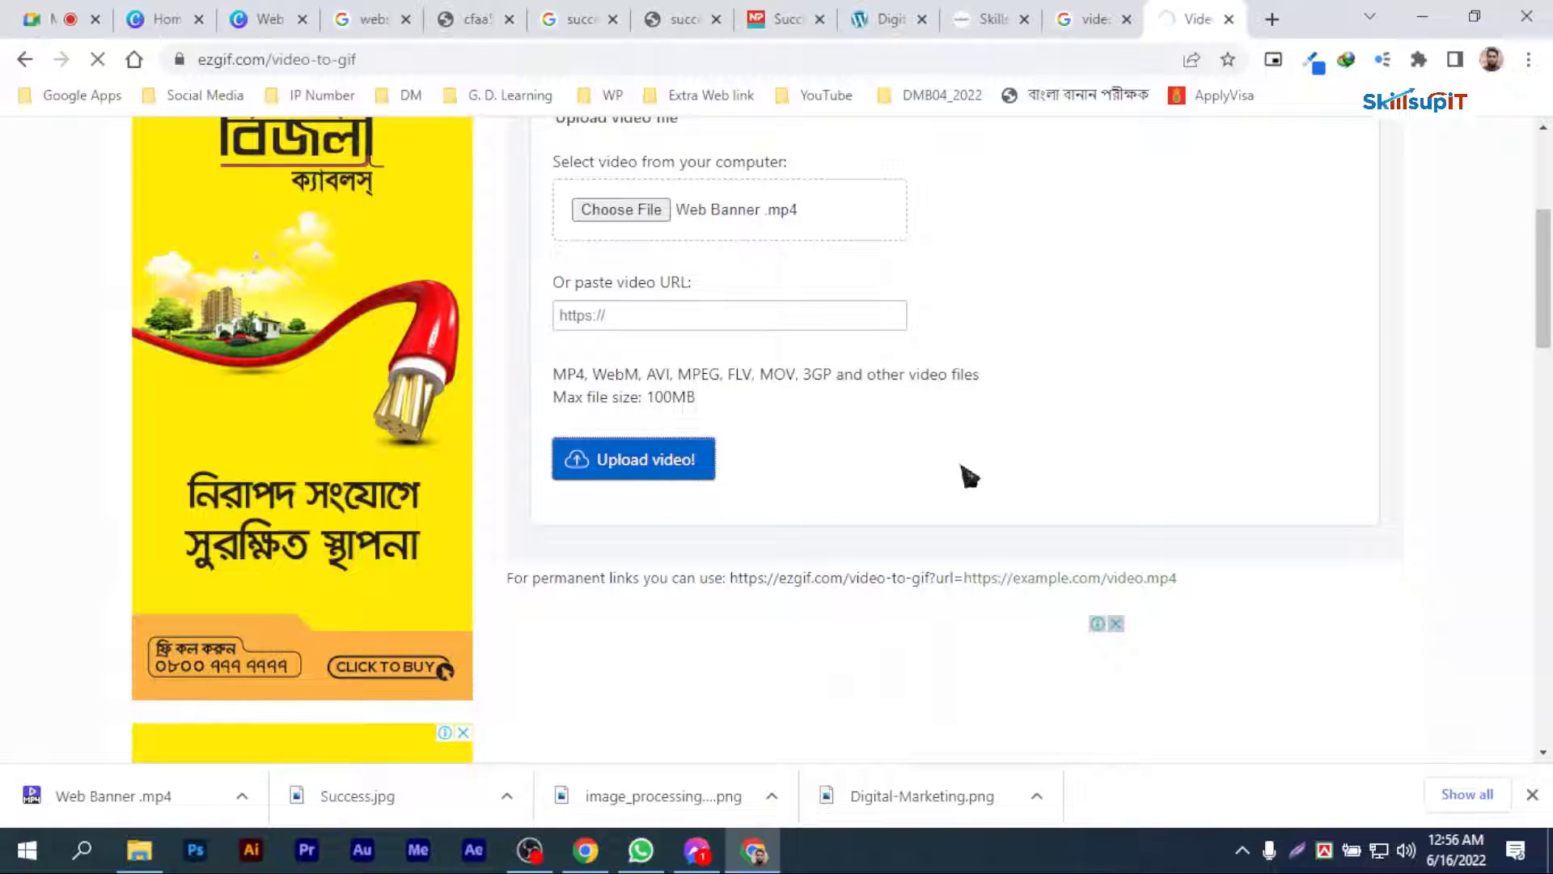
# Step: Convert the uploaded banner video to a GIF with Optimize for static background enabled
pyautogui.scroll(-3, 991, 478)
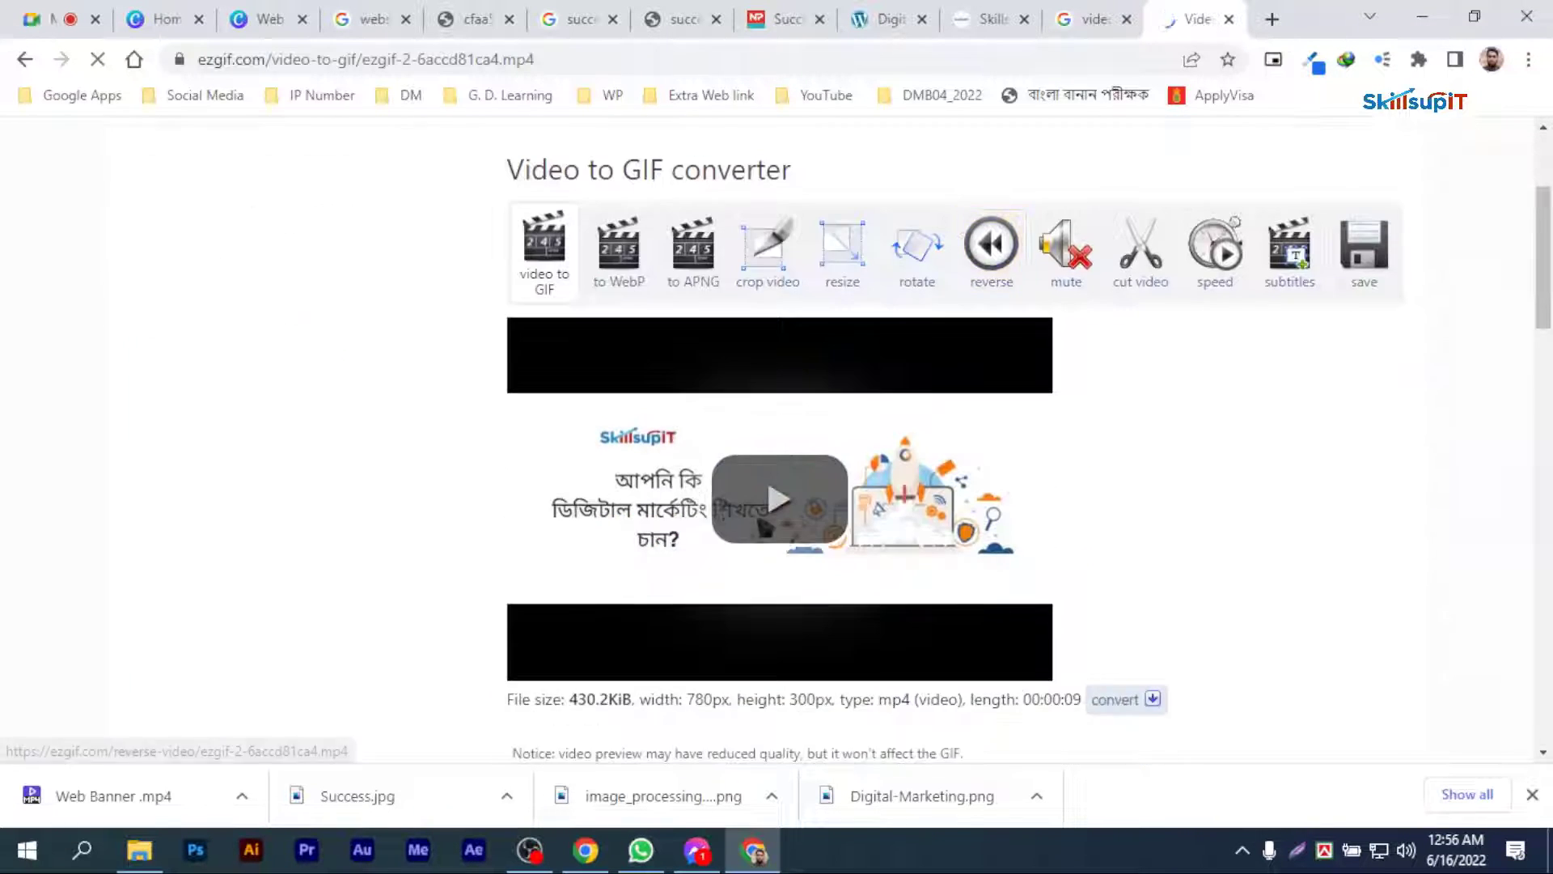
pyautogui.scroll(-4, 842, 510)
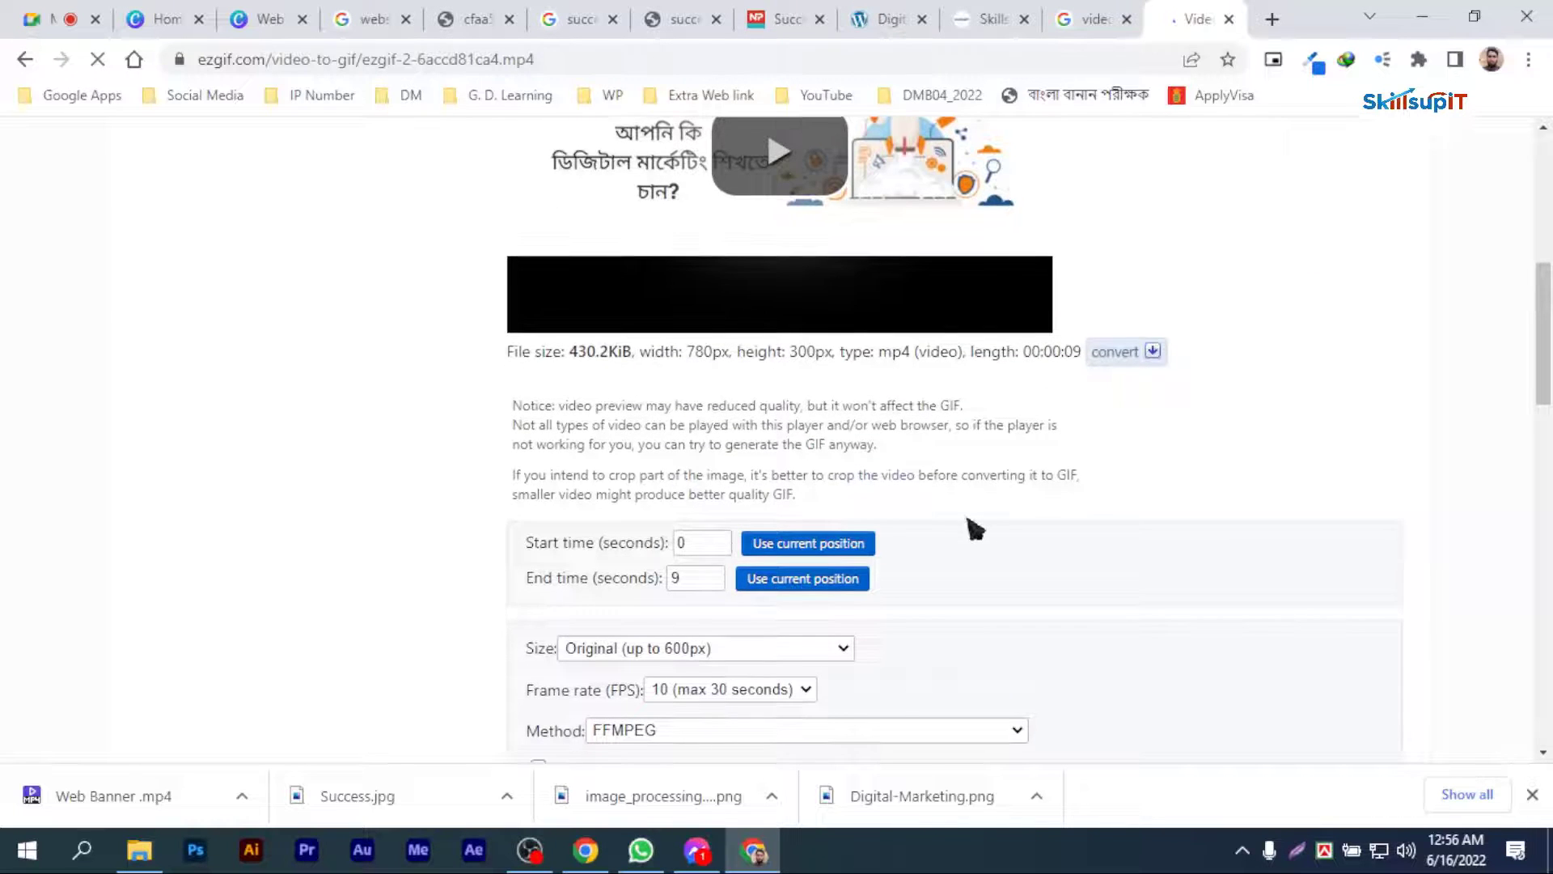
pyautogui.scroll(-3, 994, 519)
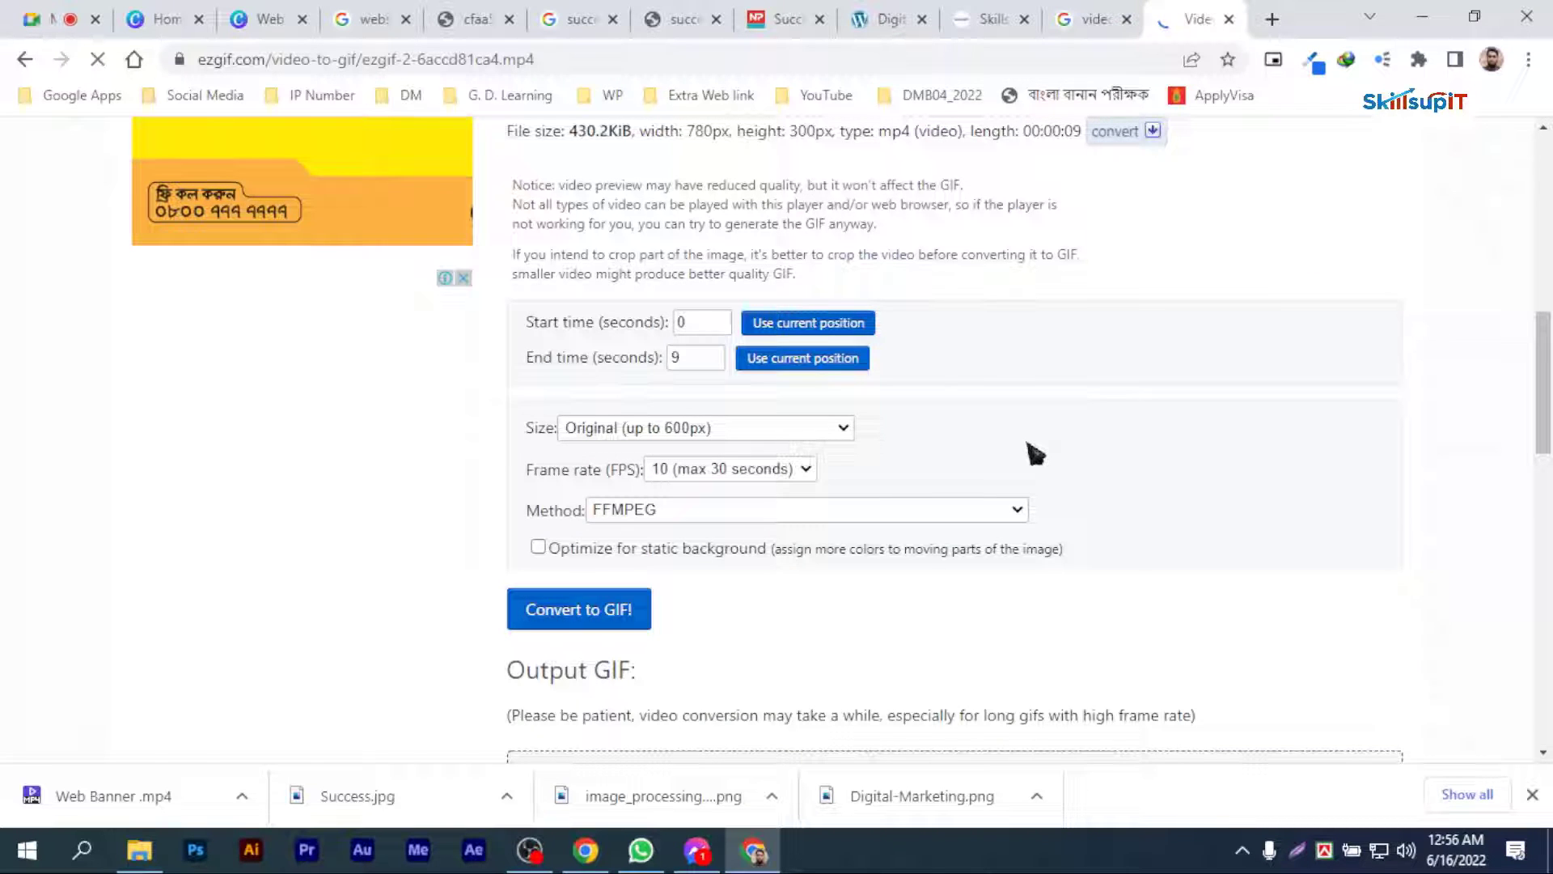
pyautogui.scroll(-2, 637, 455)
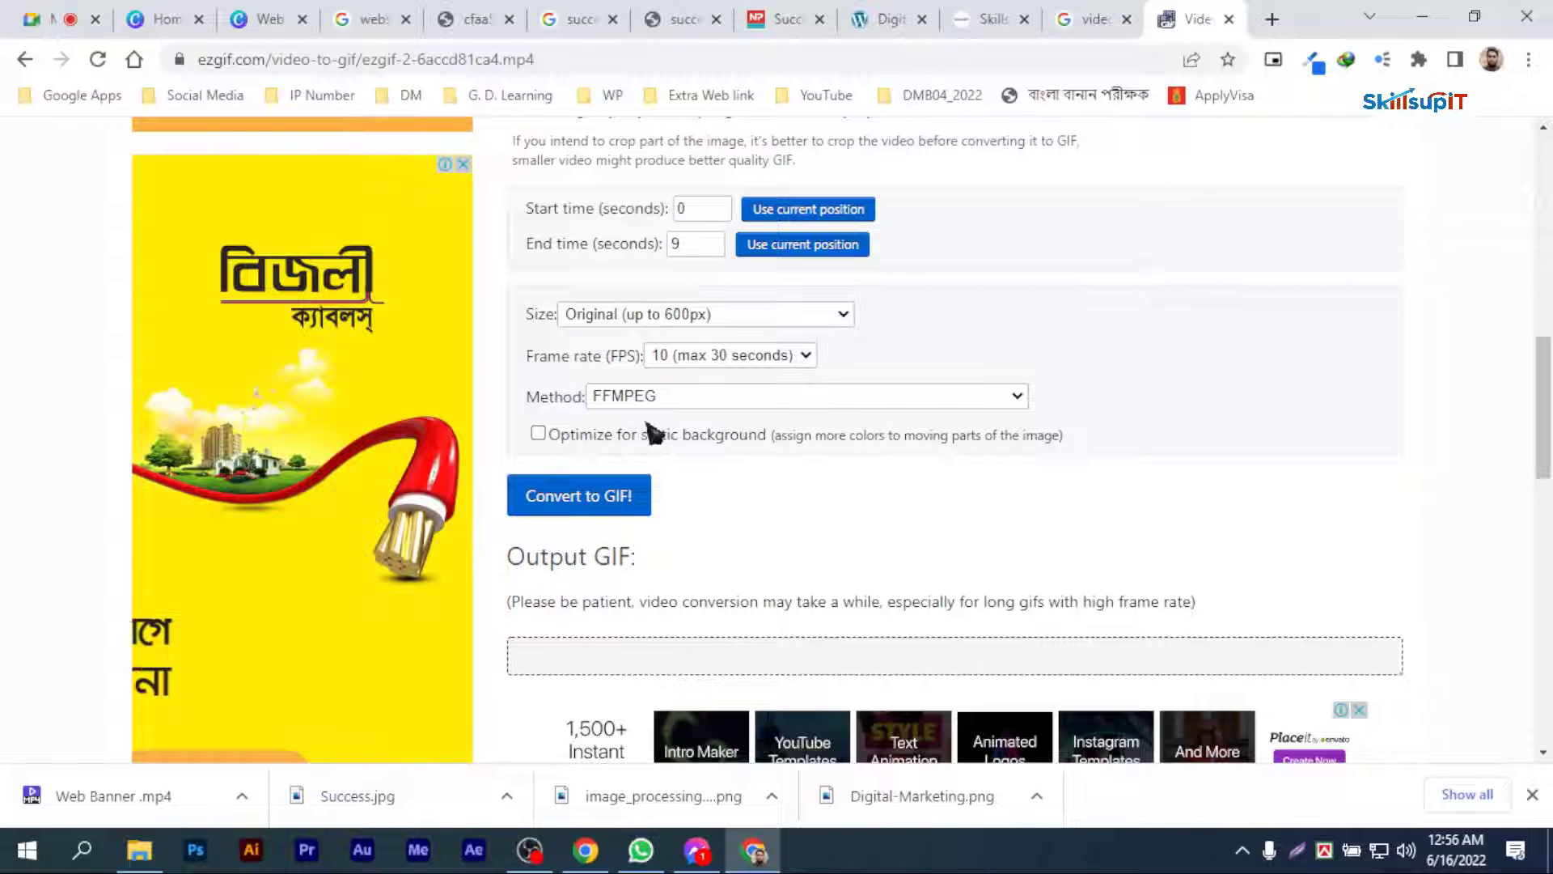
pyautogui.scroll(-3, 876, 485)
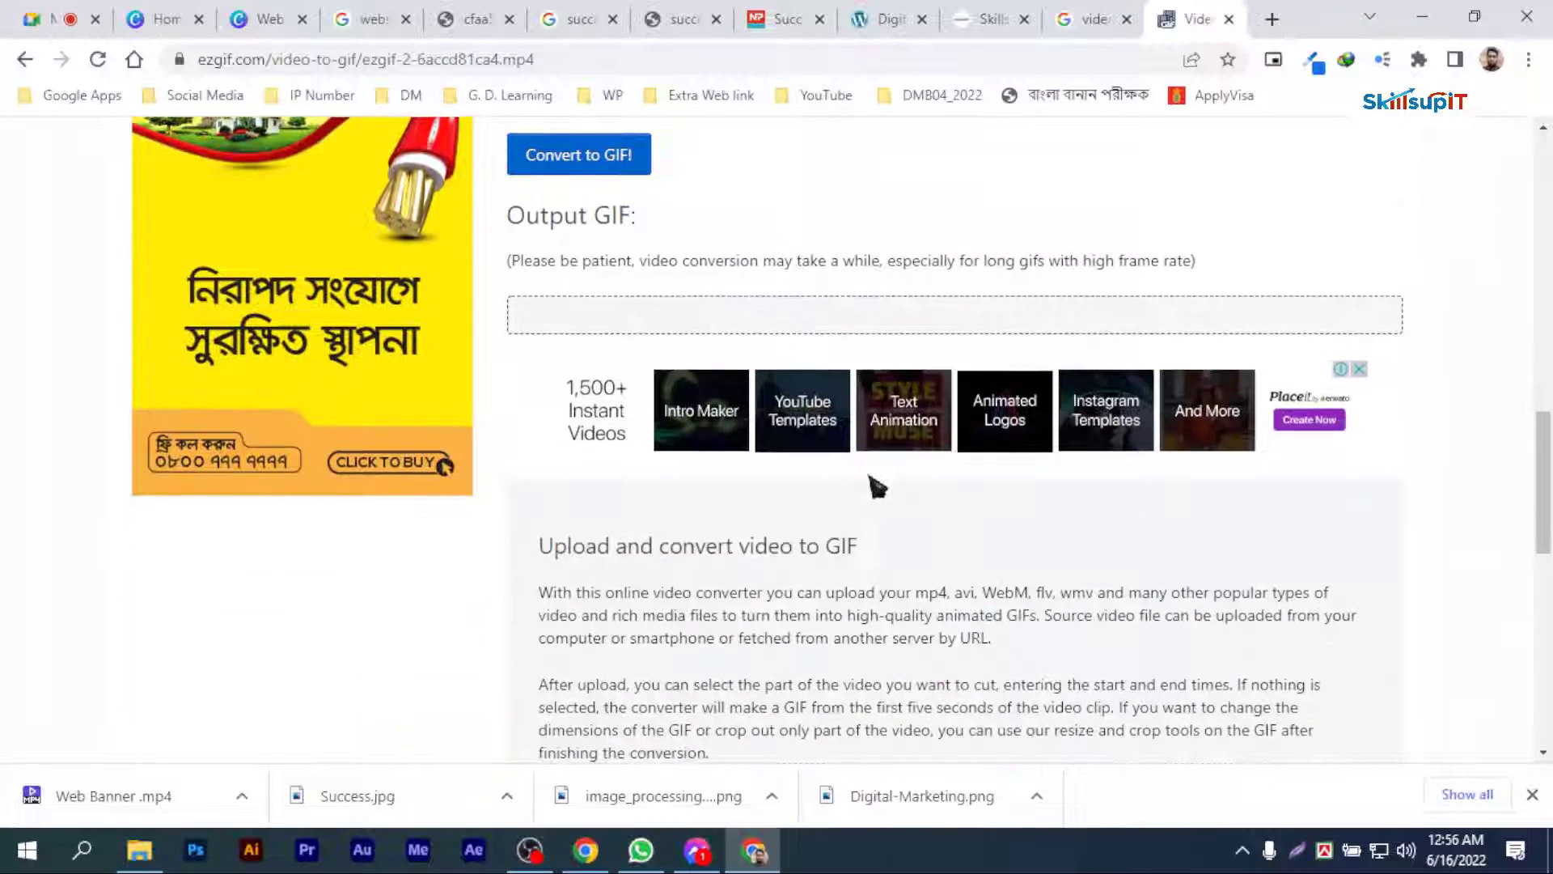
pyautogui.scroll(3, 873, 485)
pyautogui.scroll(3, 648, 440)
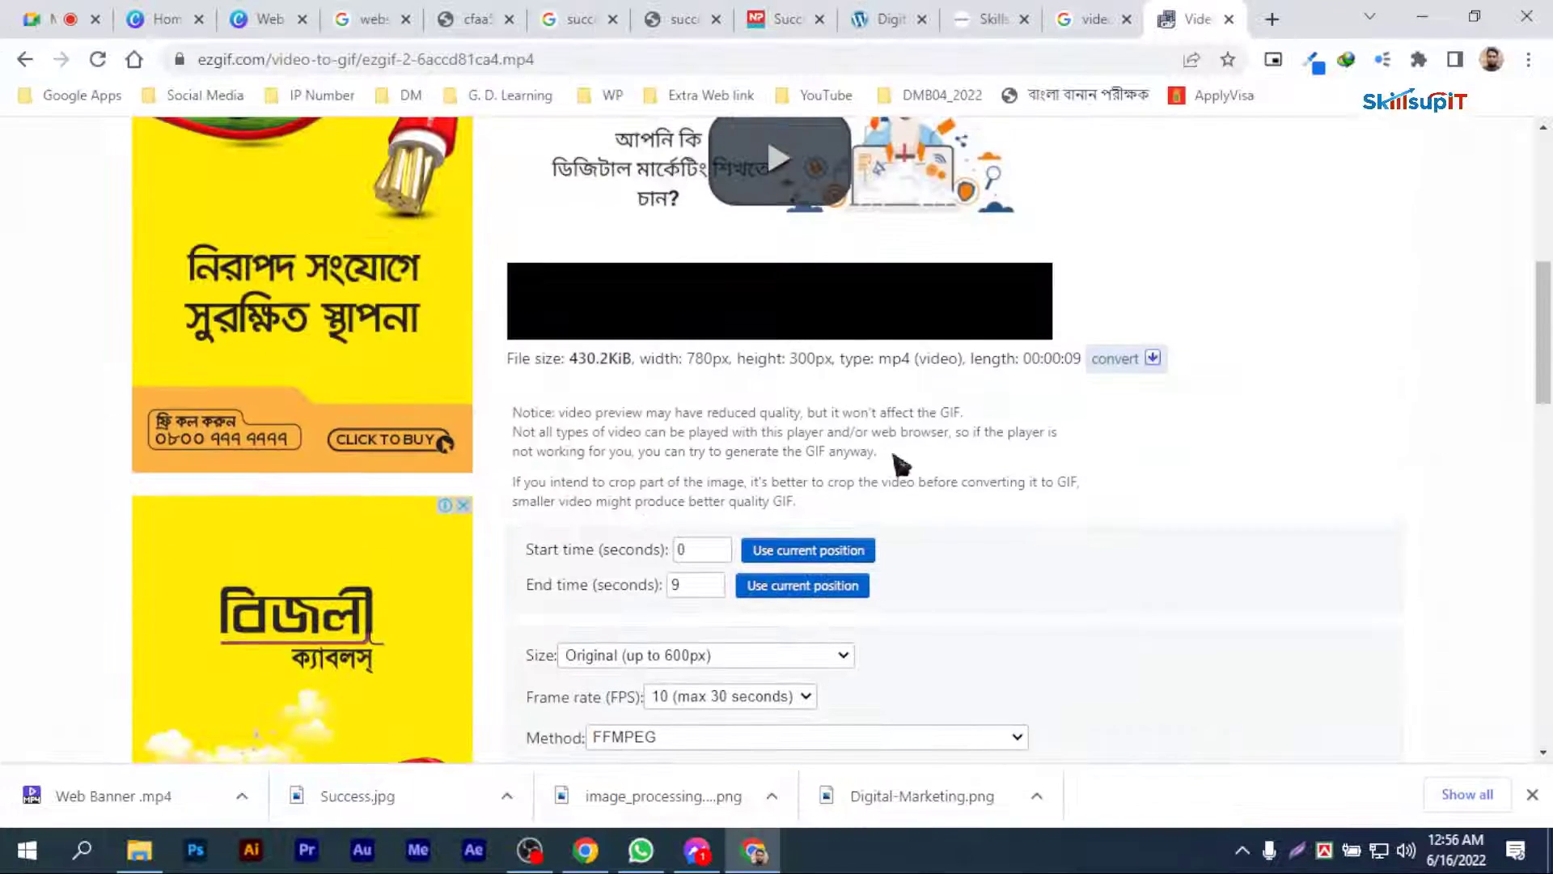
pyautogui.scroll(-3, 898, 467)
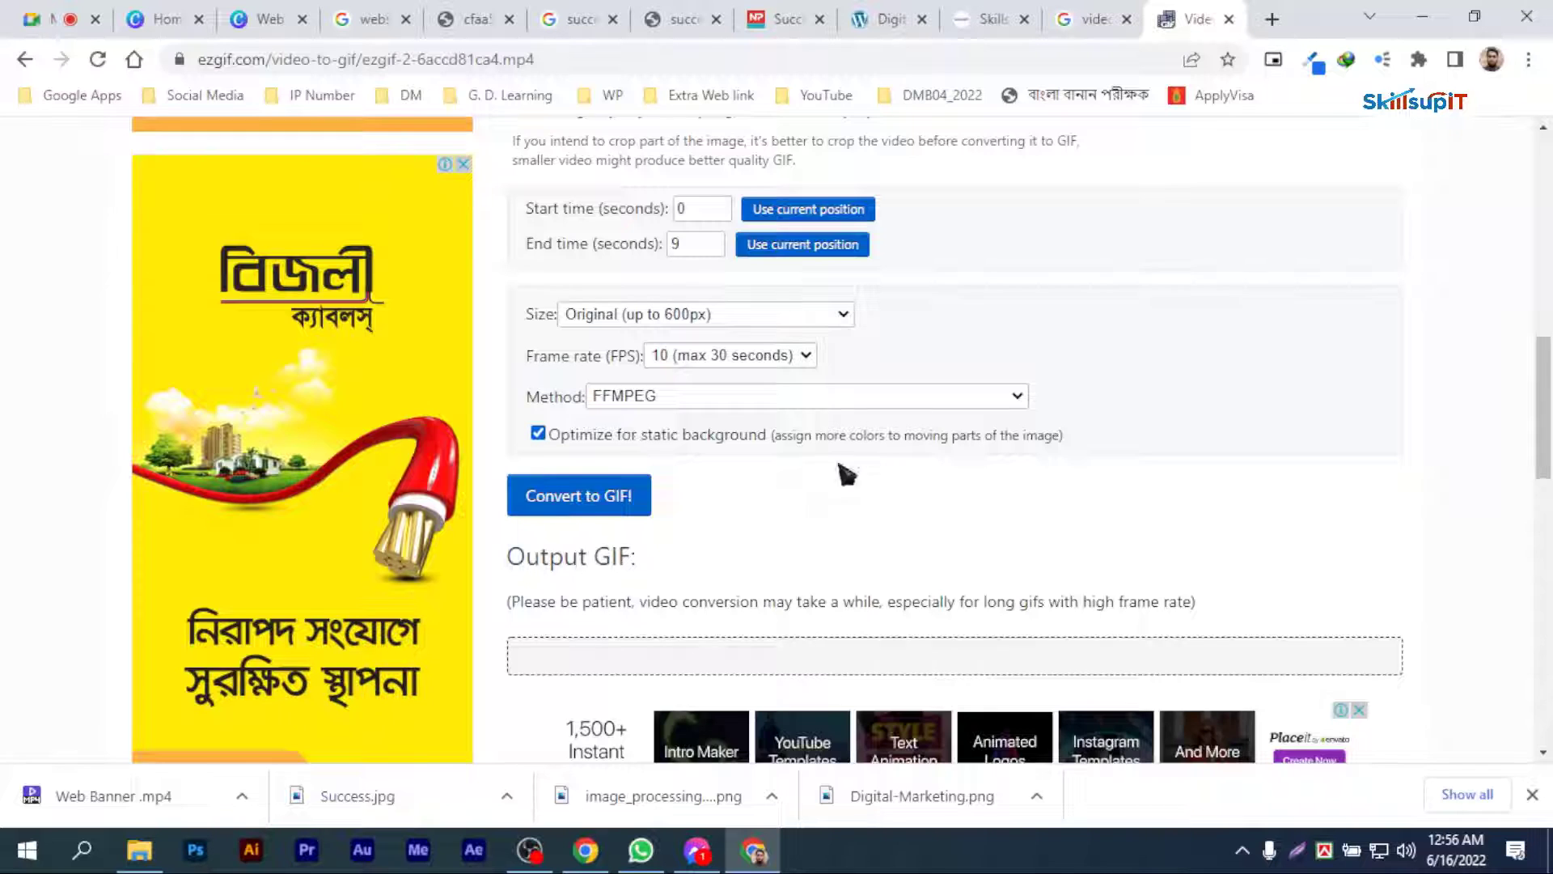
pyautogui.scroll(-3, 850, 475)
pyautogui.scroll(2, 856, 475)
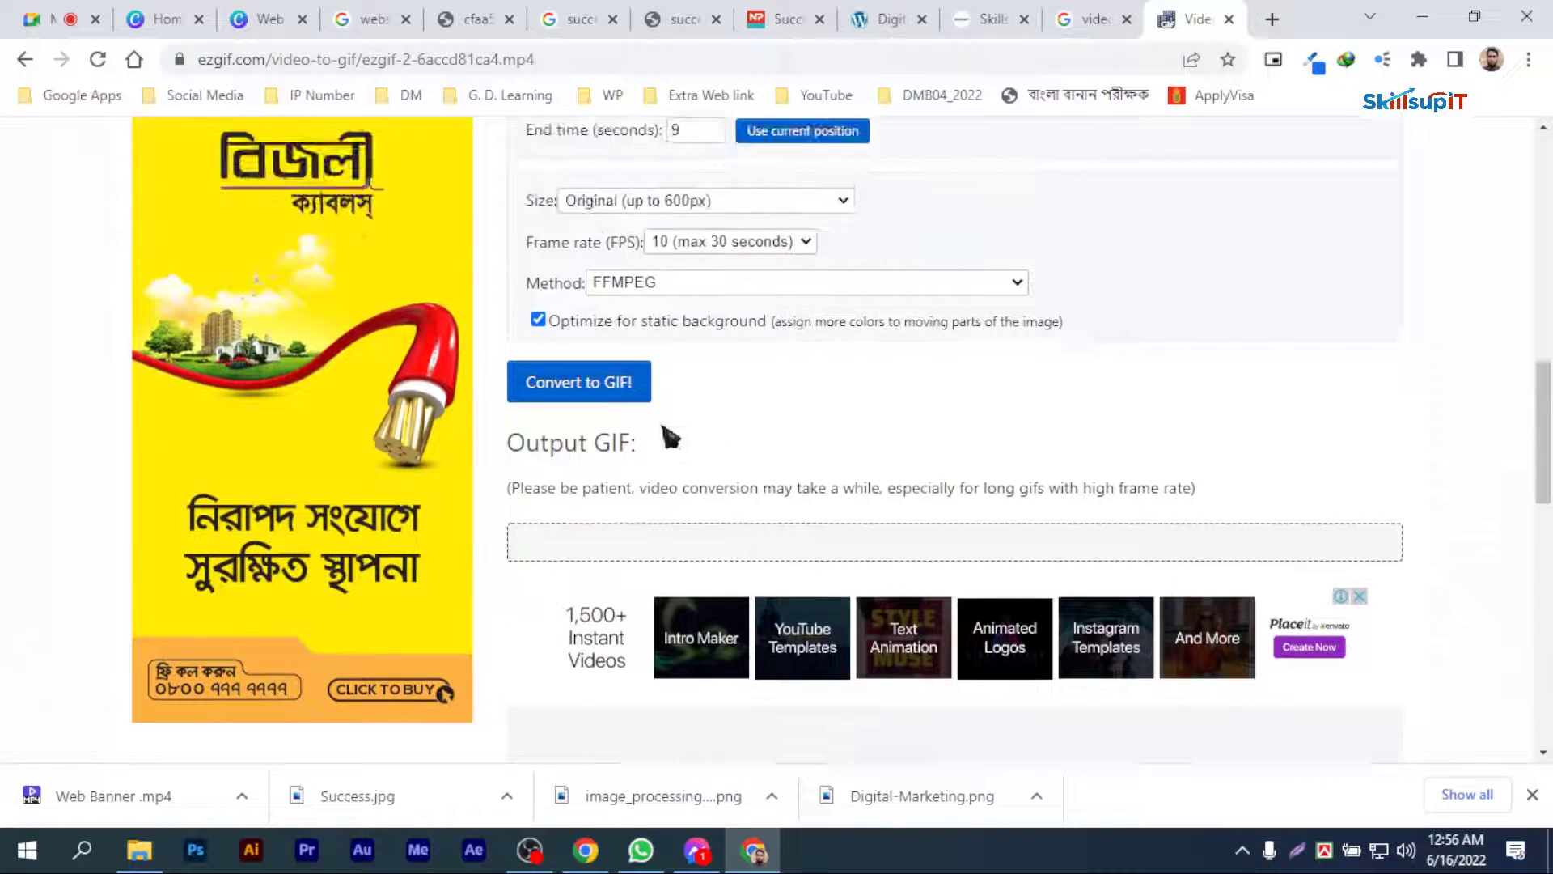
pyautogui.click(547, 391)
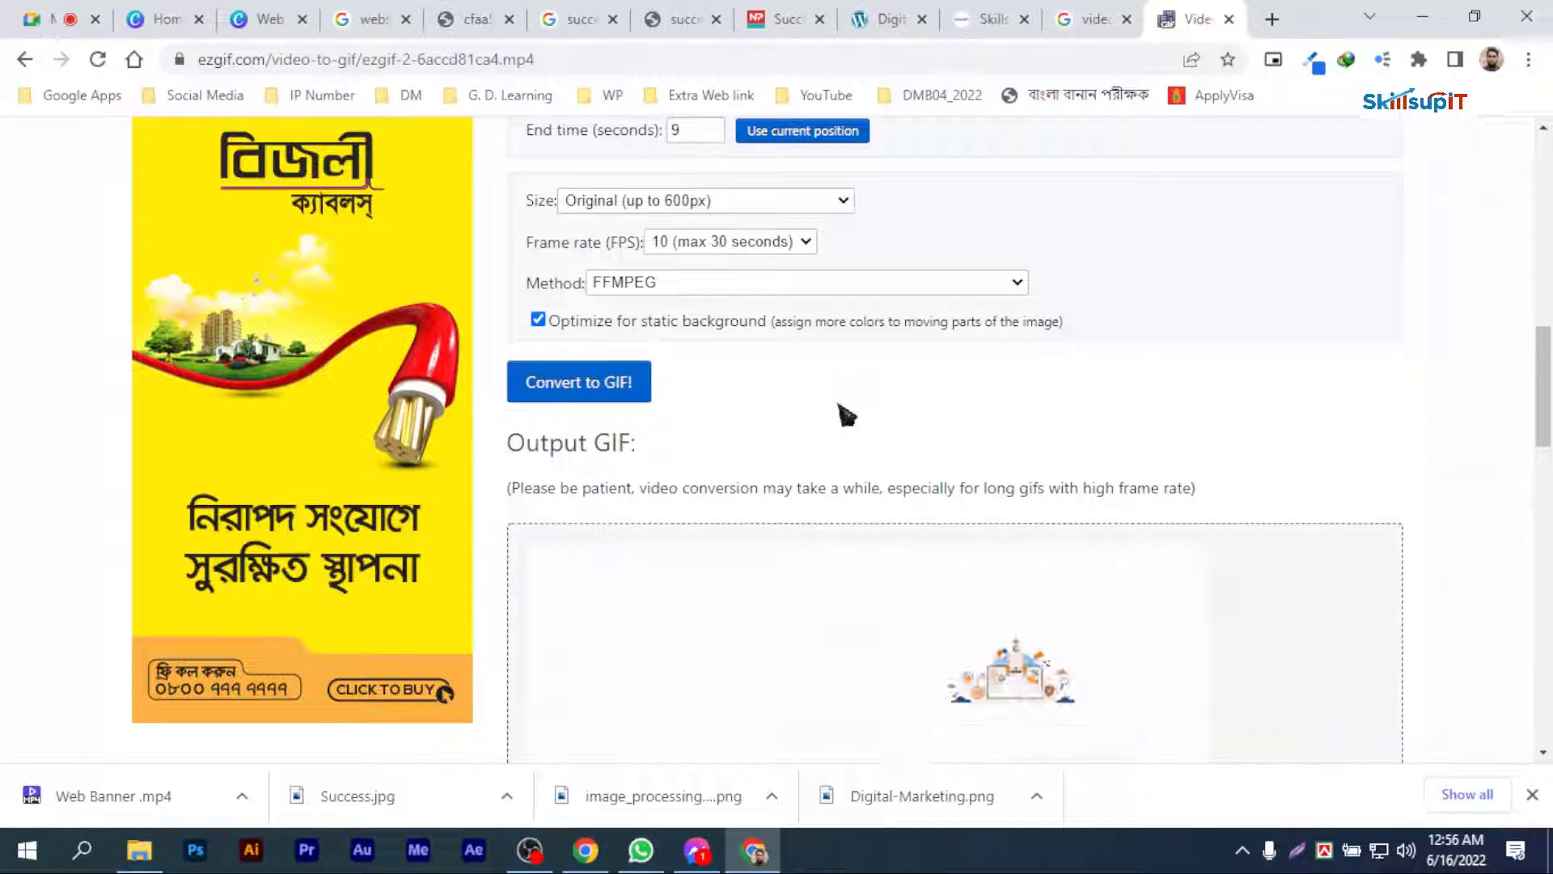
# Step: Save the converted banner GIF to the desktop as ezgif.com-gif-maker
pyautogui.scroll(-1, 845, 414)
pyautogui.scroll(-2, 847, 415)
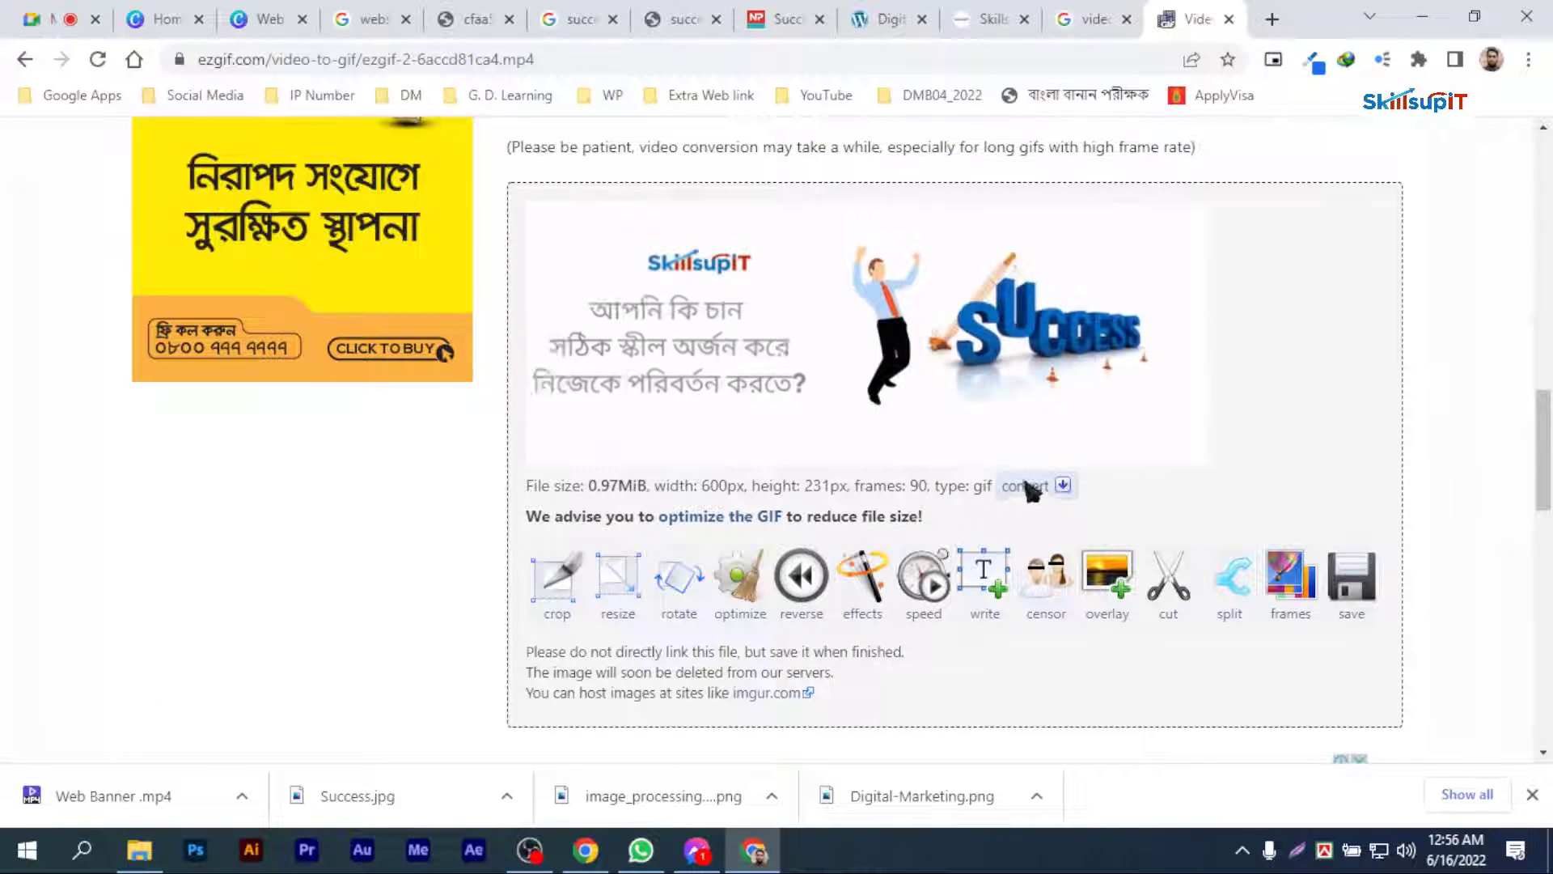
pyautogui.scroll(-1, 1028, 490)
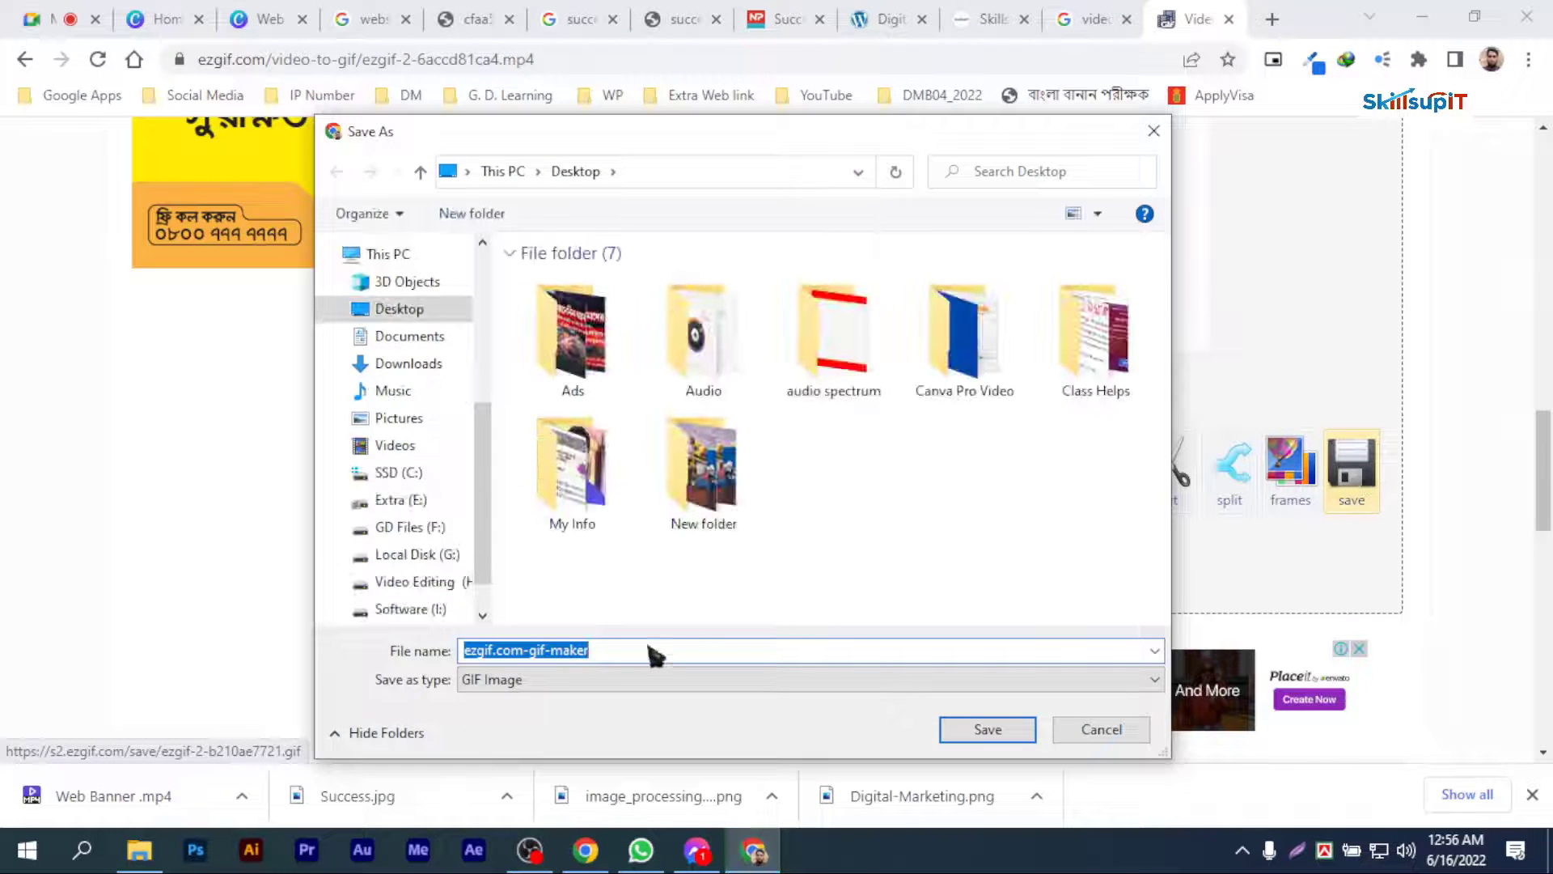
pyautogui.click(987, 730)
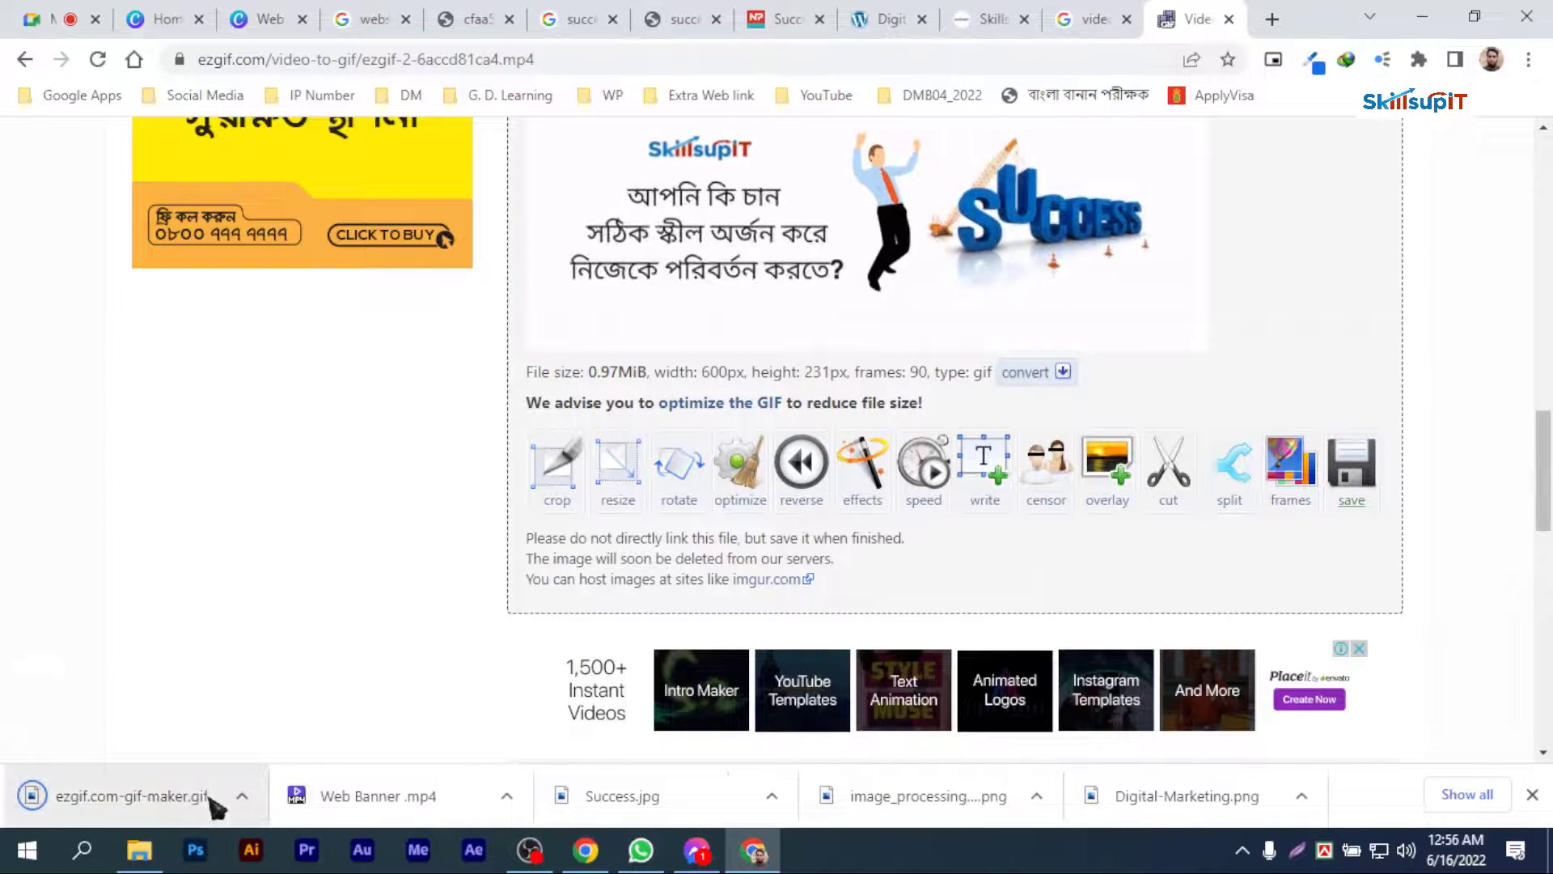
# Step: Show the downloaded ezgif.com-gif-maker.gif in its folder from the browser's download list
pyautogui.click(1460, 793)
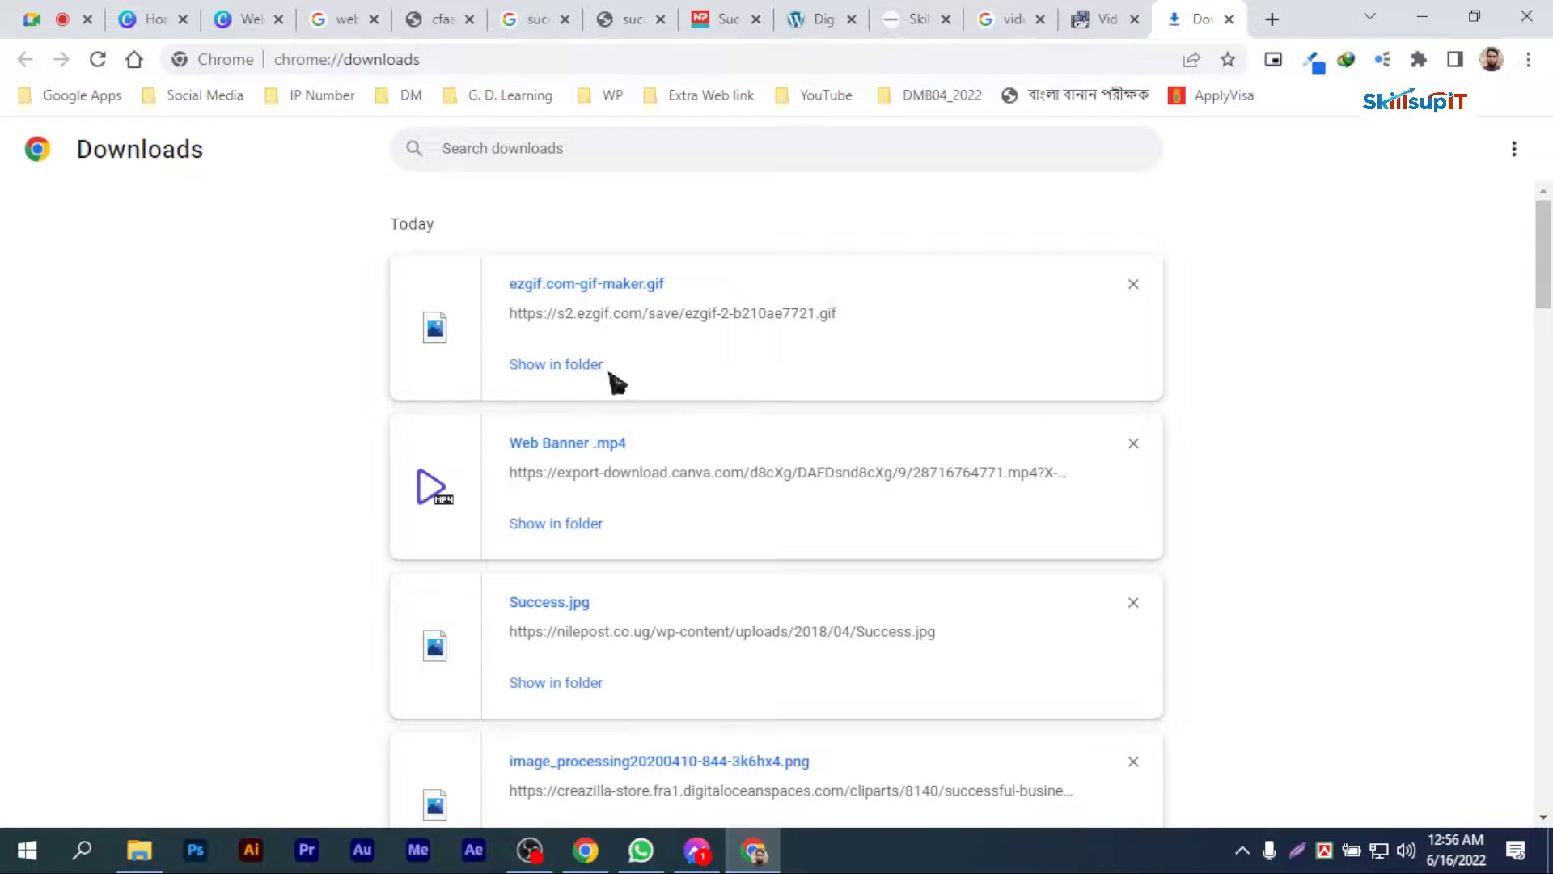
pyautogui.click(558, 364)
pyautogui.scroll(-5, 784, 548)
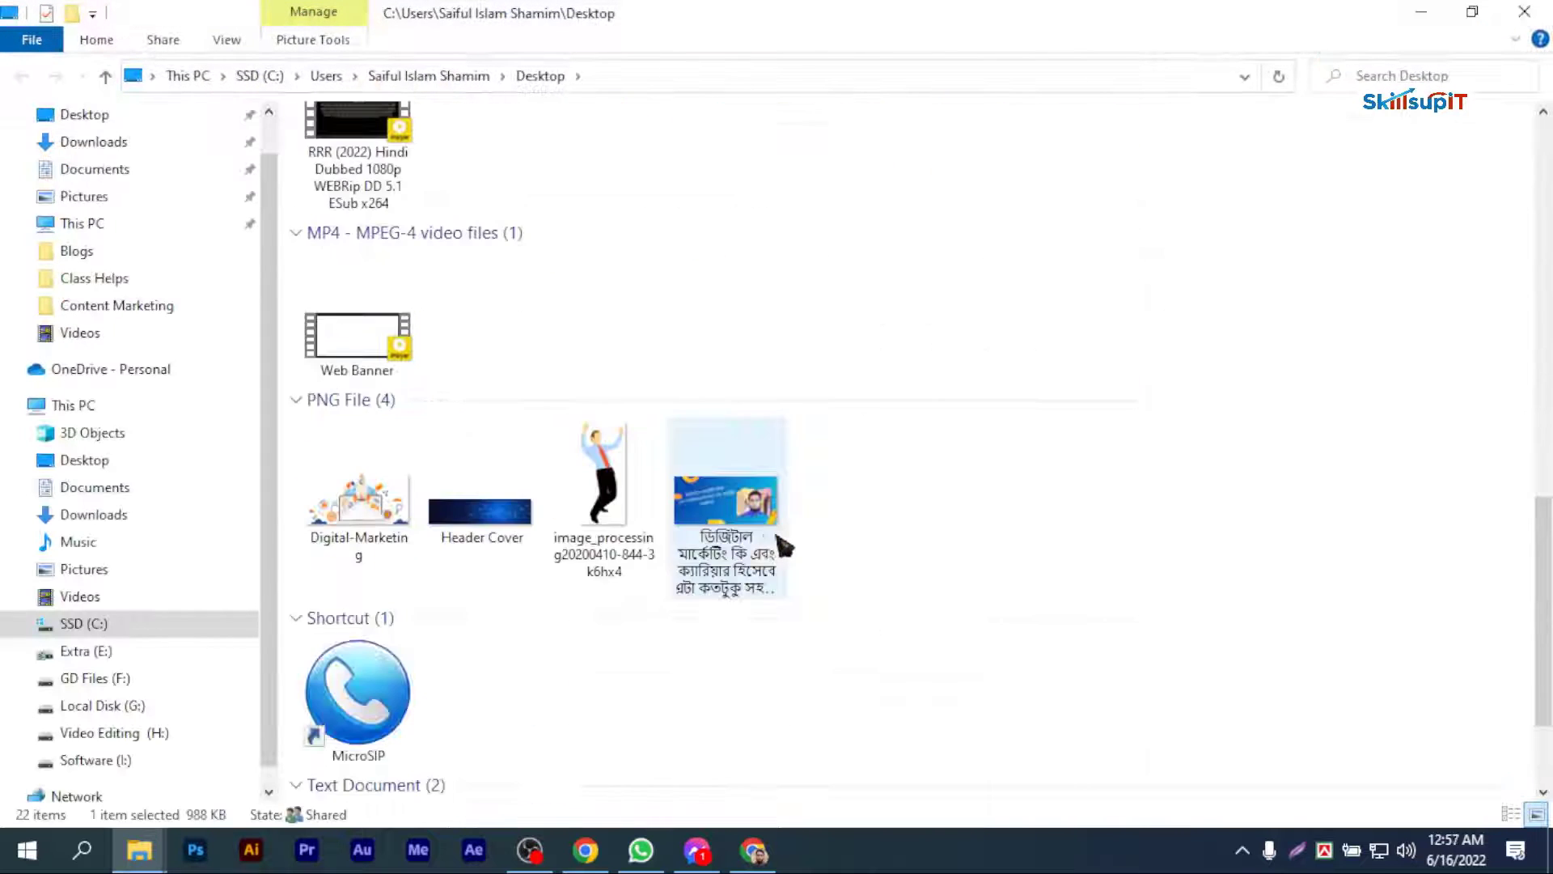
pyautogui.scroll(10, 836, 514)
pyautogui.scroll(-4, 798, 478)
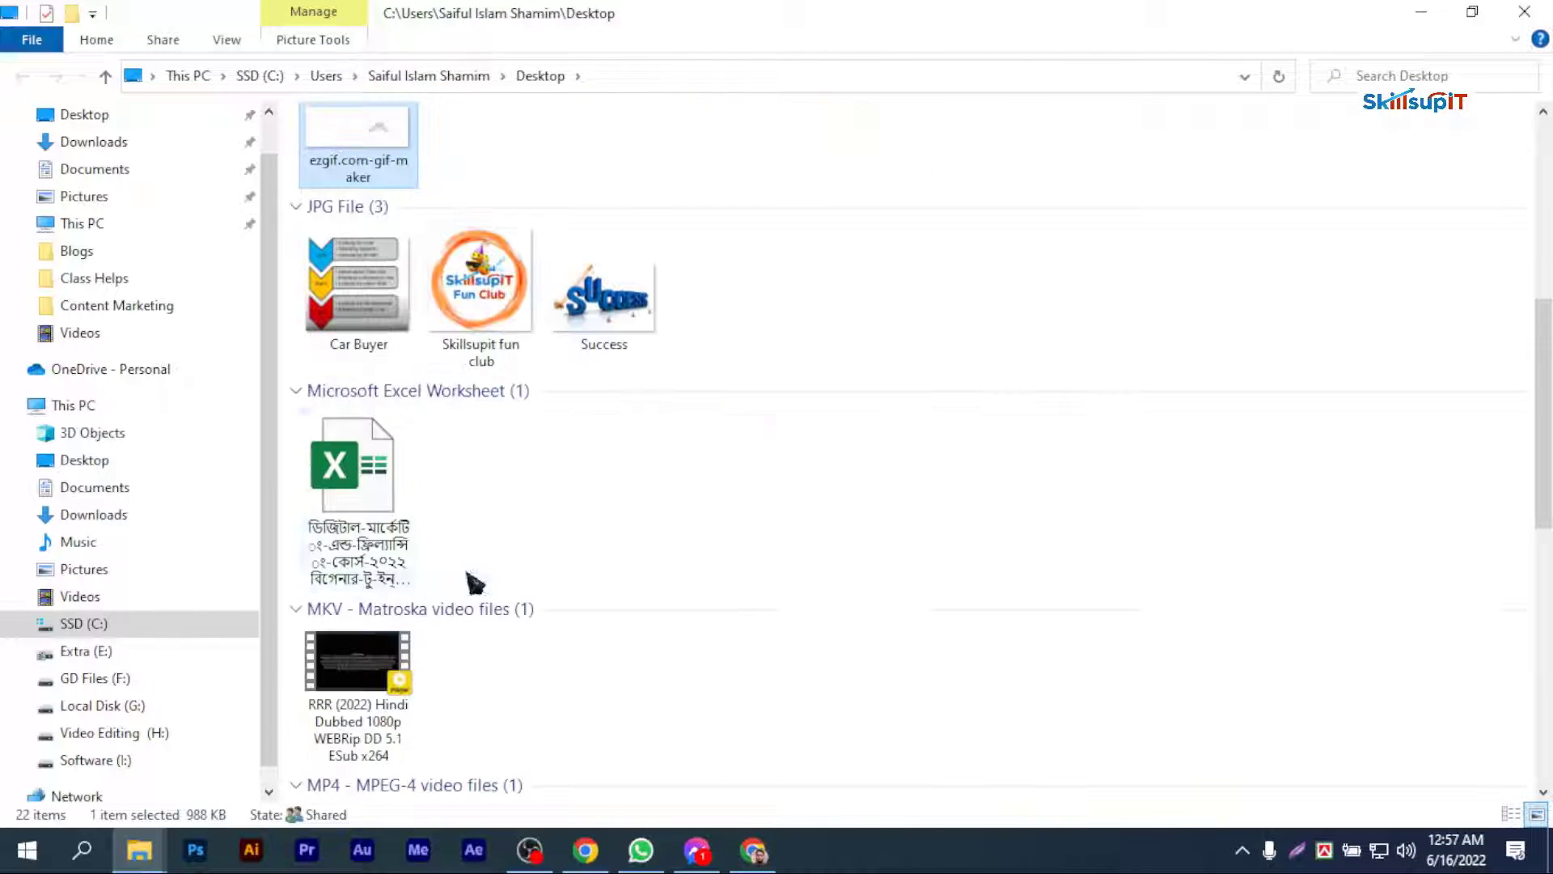
pyautogui.scroll(2, 437, 287)
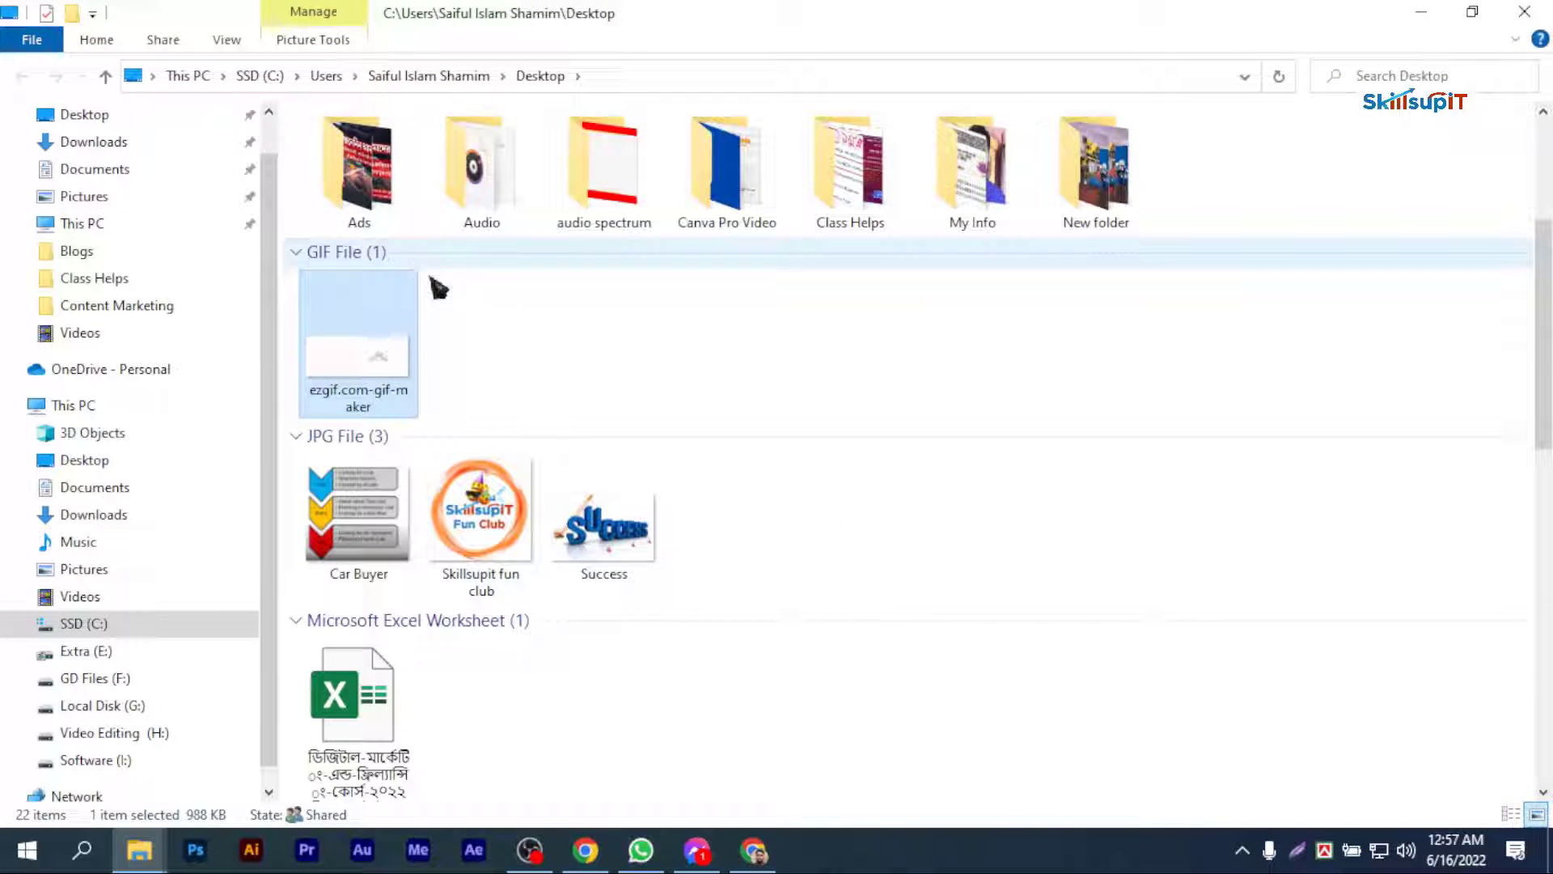
# Step: Rename the ezgif.com-gif-maker GIF on the desktop as Digital Marketing
pyautogui.rightClick(343, 316)
pyautogui.click(412, 775)
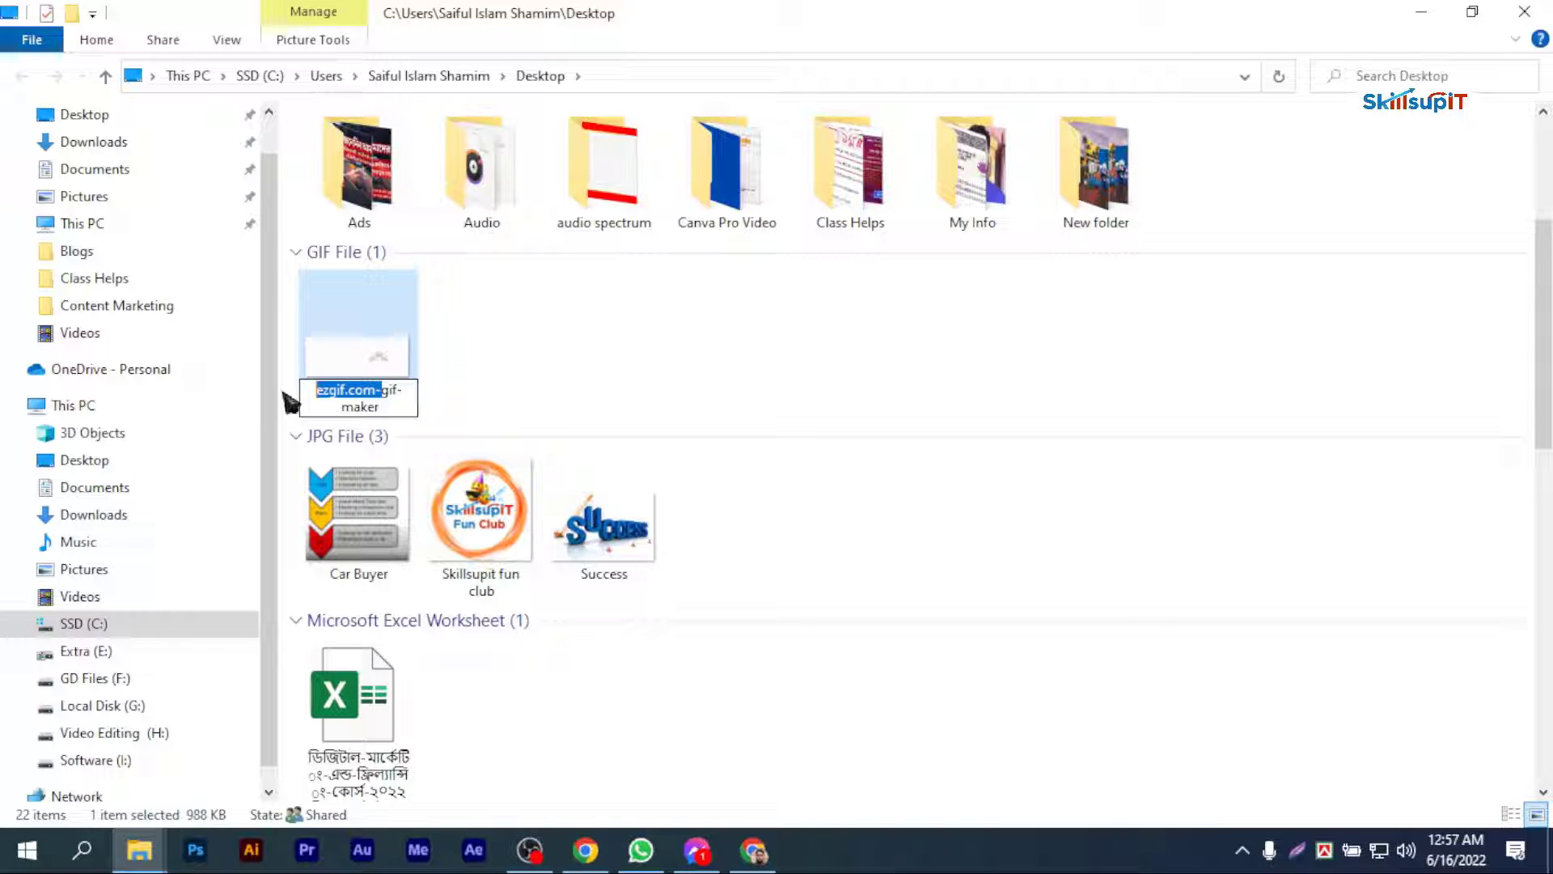
pyautogui.press('Delete')
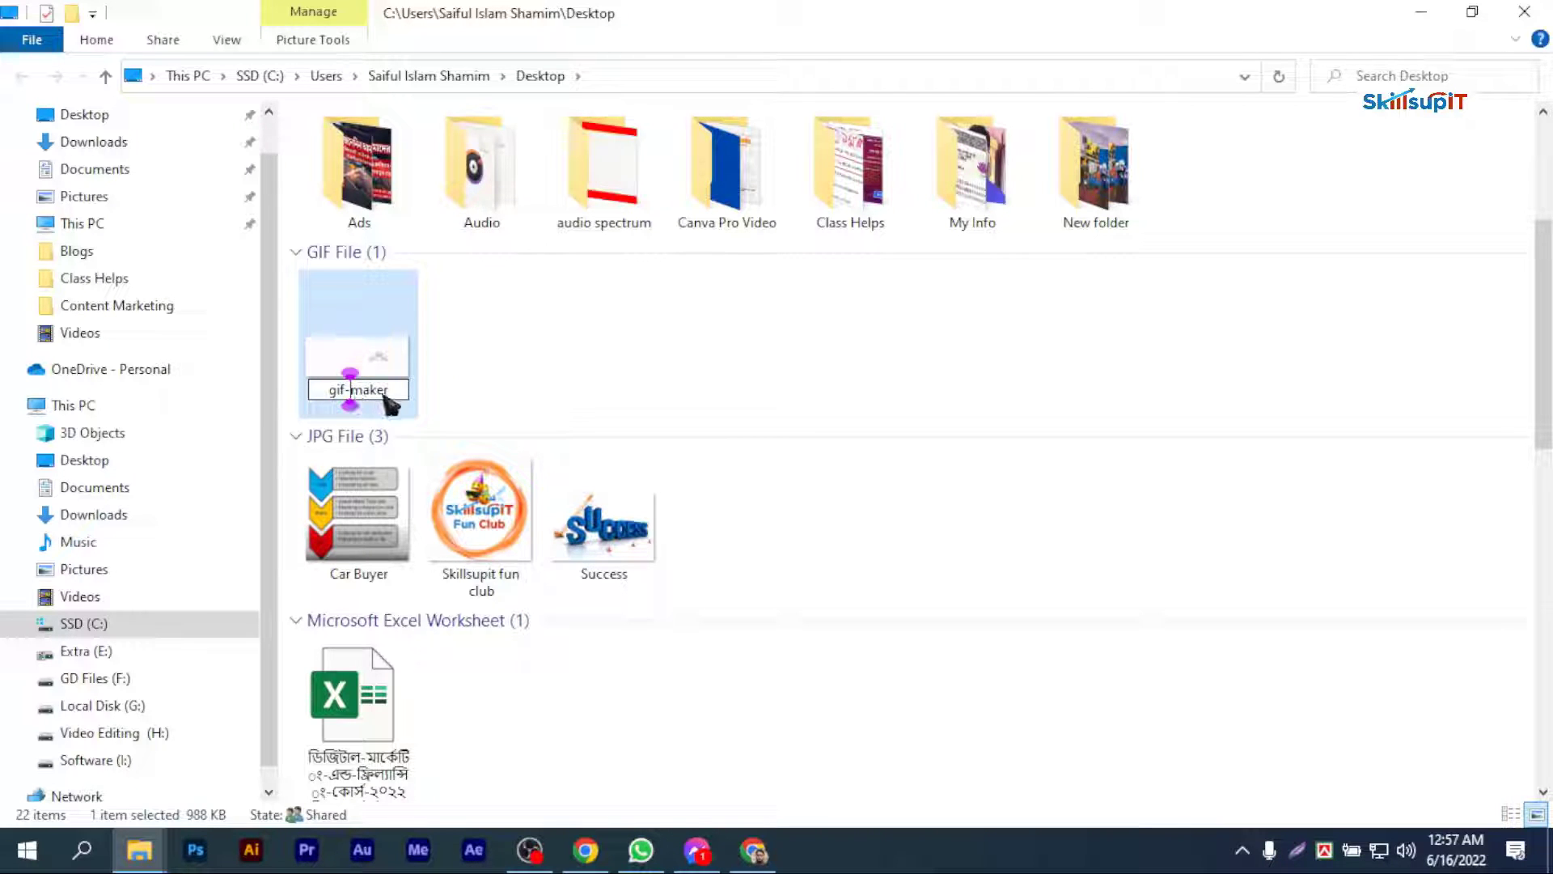
pyautogui.write('Digital Marketing')
pyautogui.press('Return')
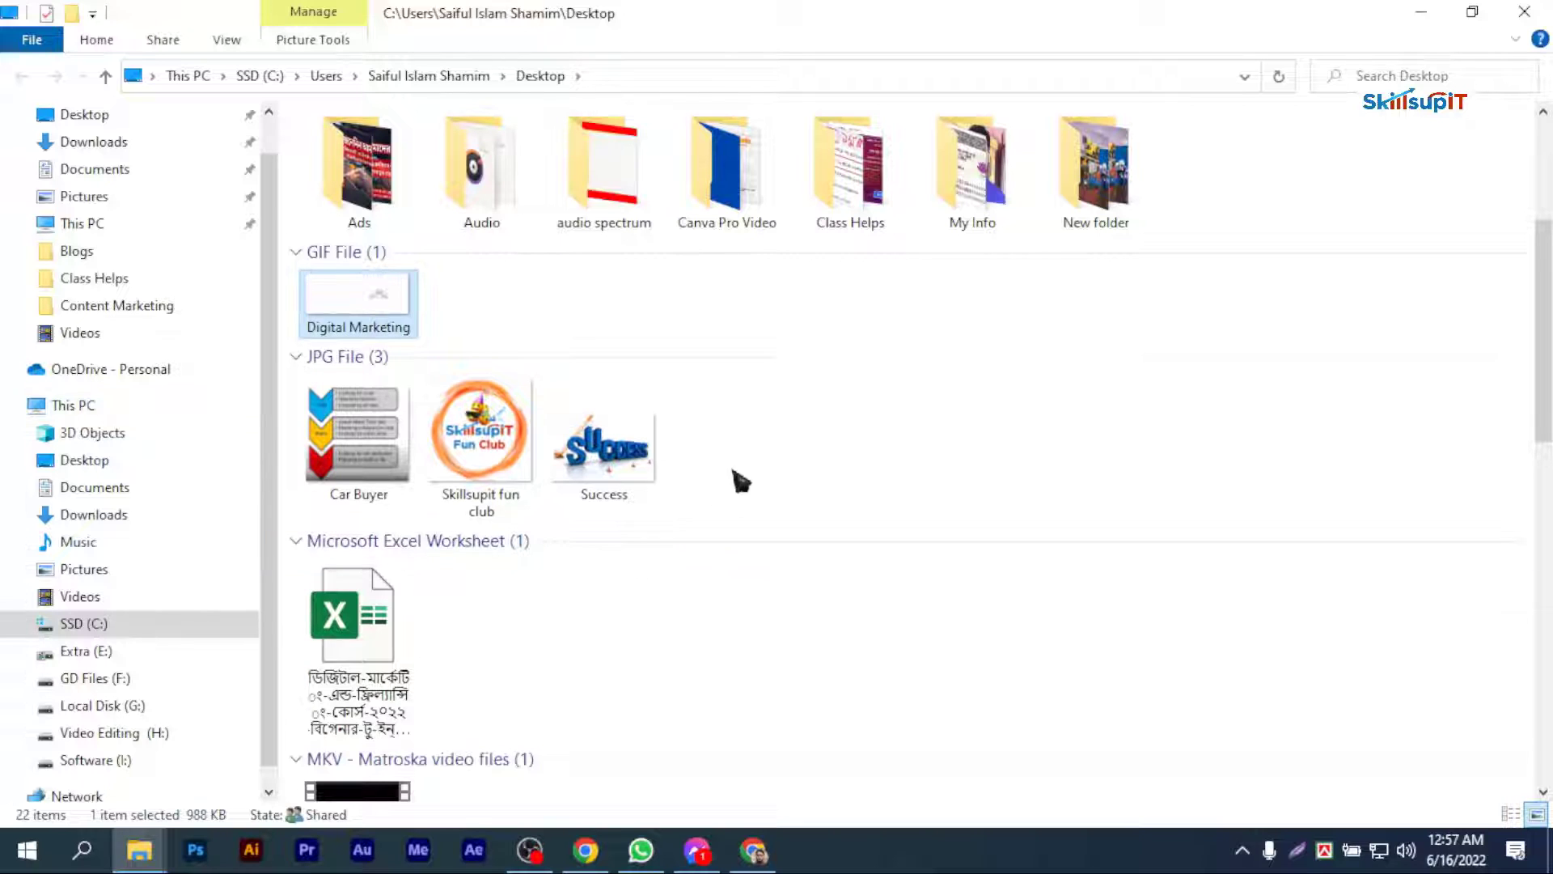
pyautogui.click(786, 428)
# Step: Switch back to Chrome and open a new browser window with the Skillsupit Fun Club profile
pyautogui.click(753, 850)
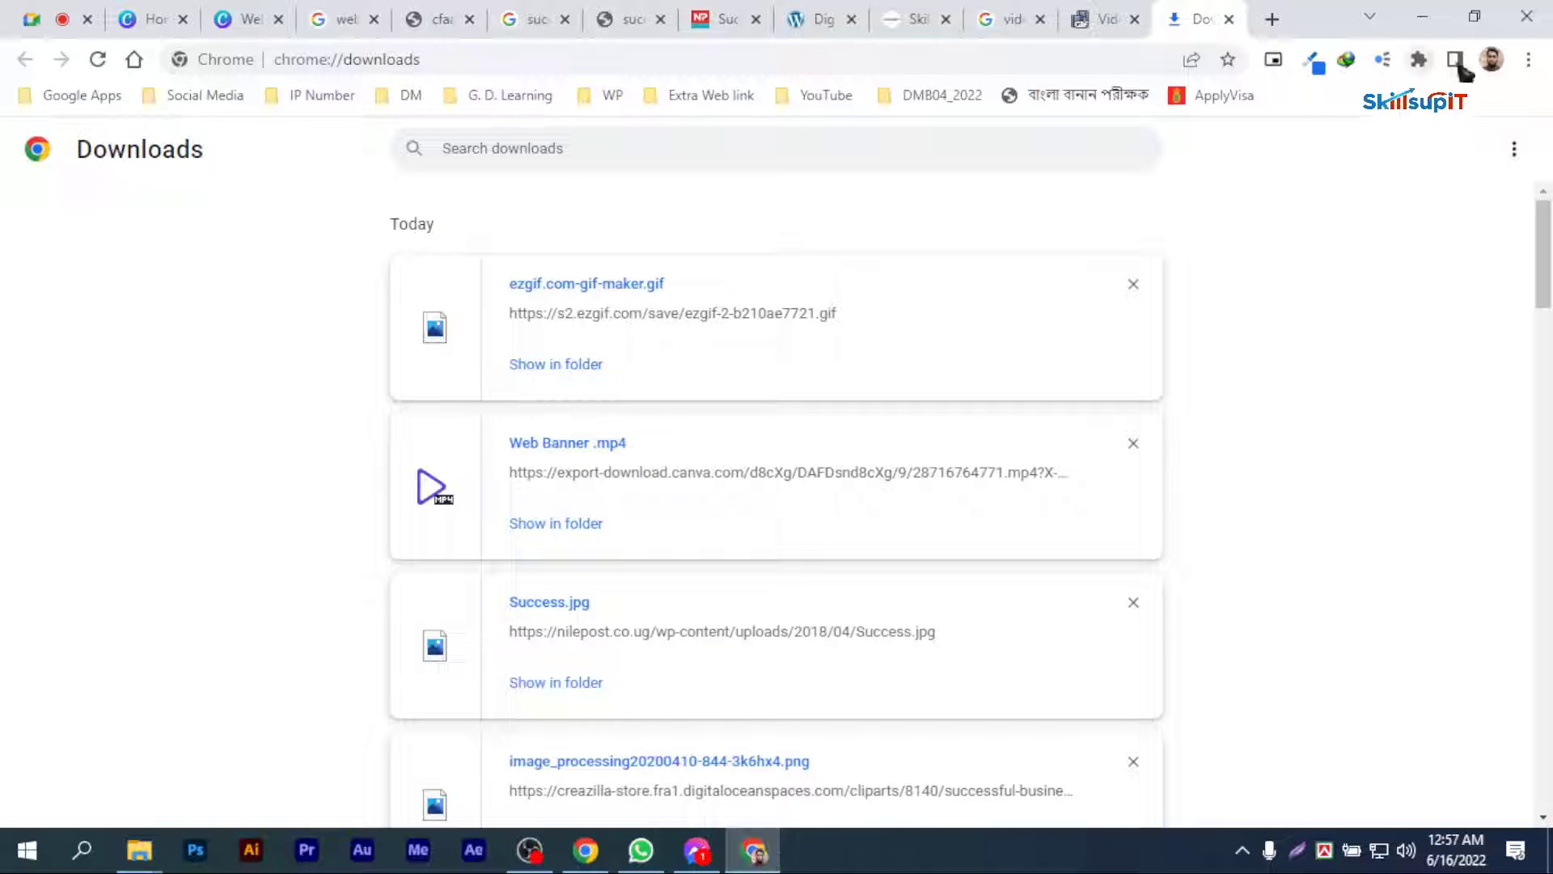
pyautogui.click(1491, 59)
pyautogui.scroll(-3, 1362, 517)
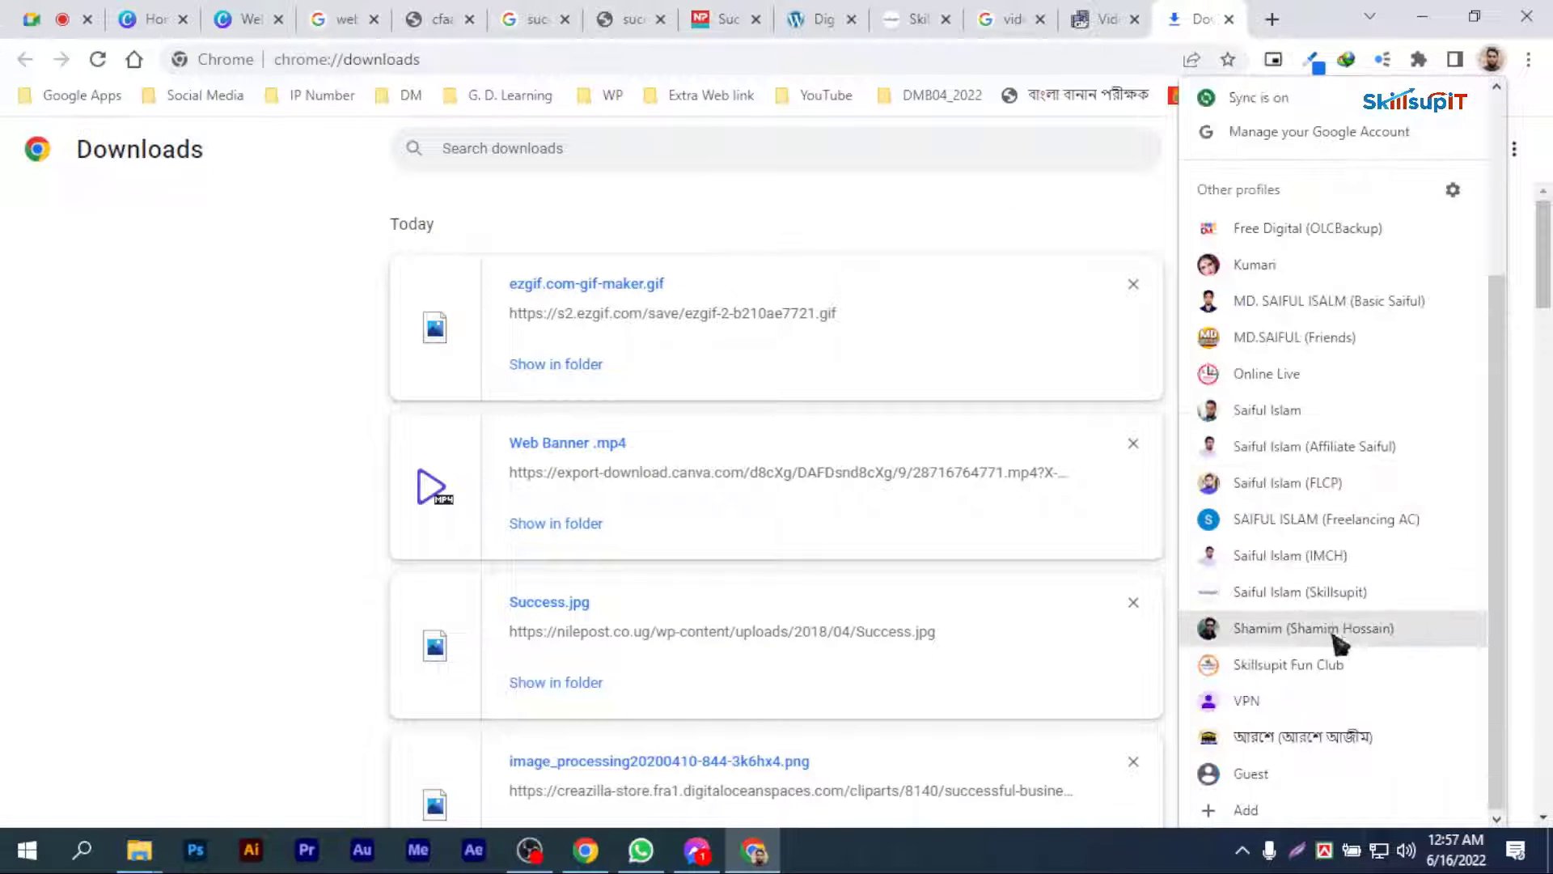
pyautogui.click(1287, 665)
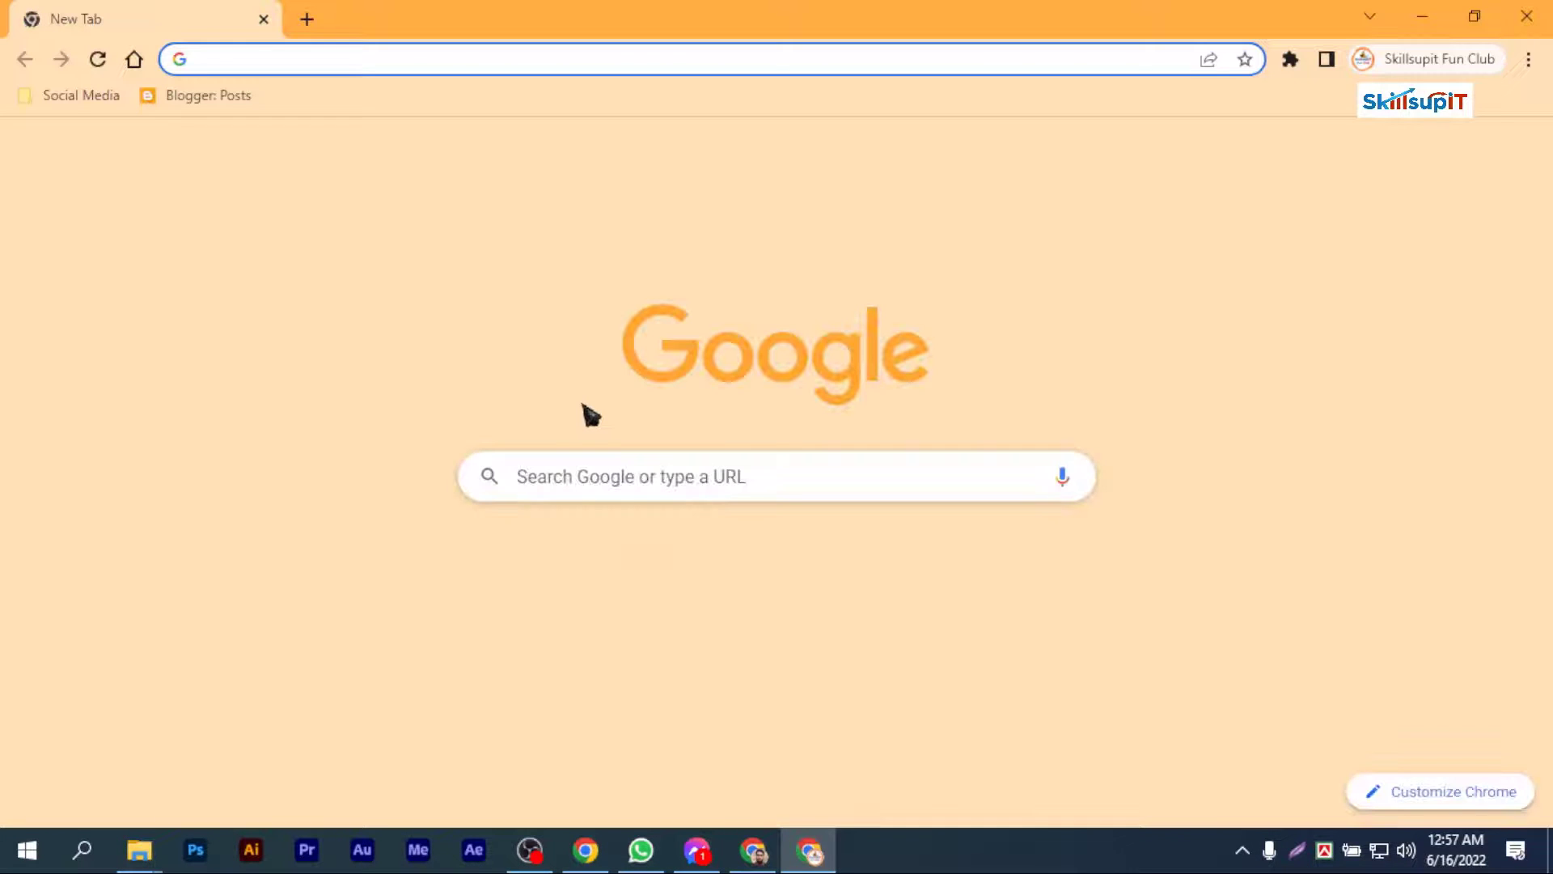
# Step: Go to the Blogger posts list and open the digital marketing post published on 14 June for editing
pyautogui.click(231, 96)
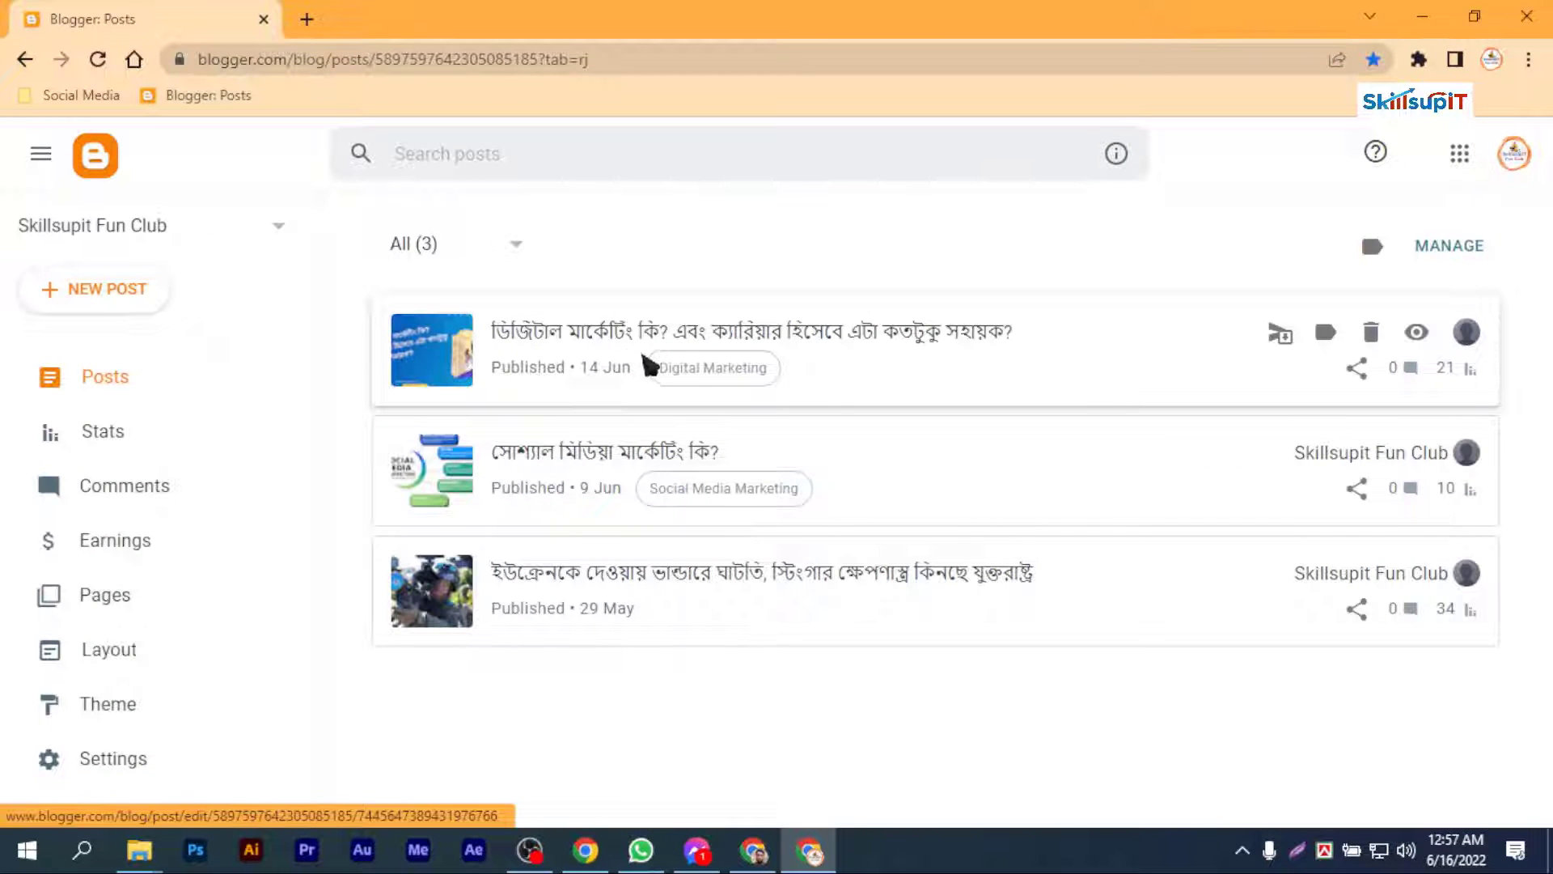
pyautogui.click(751, 349)
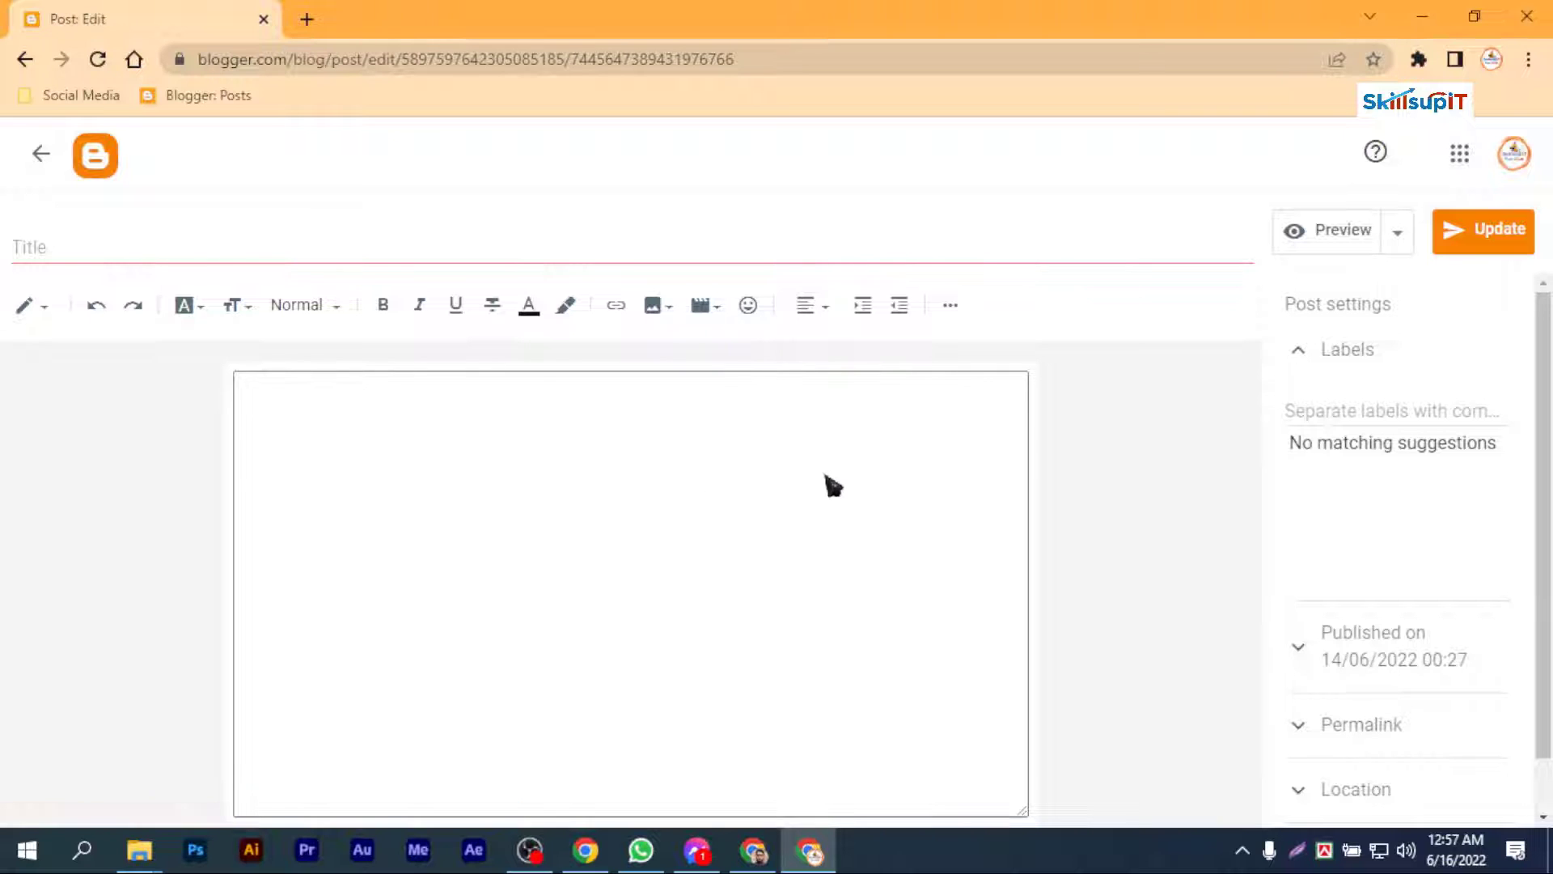
pyautogui.scroll(-10, 833, 477)
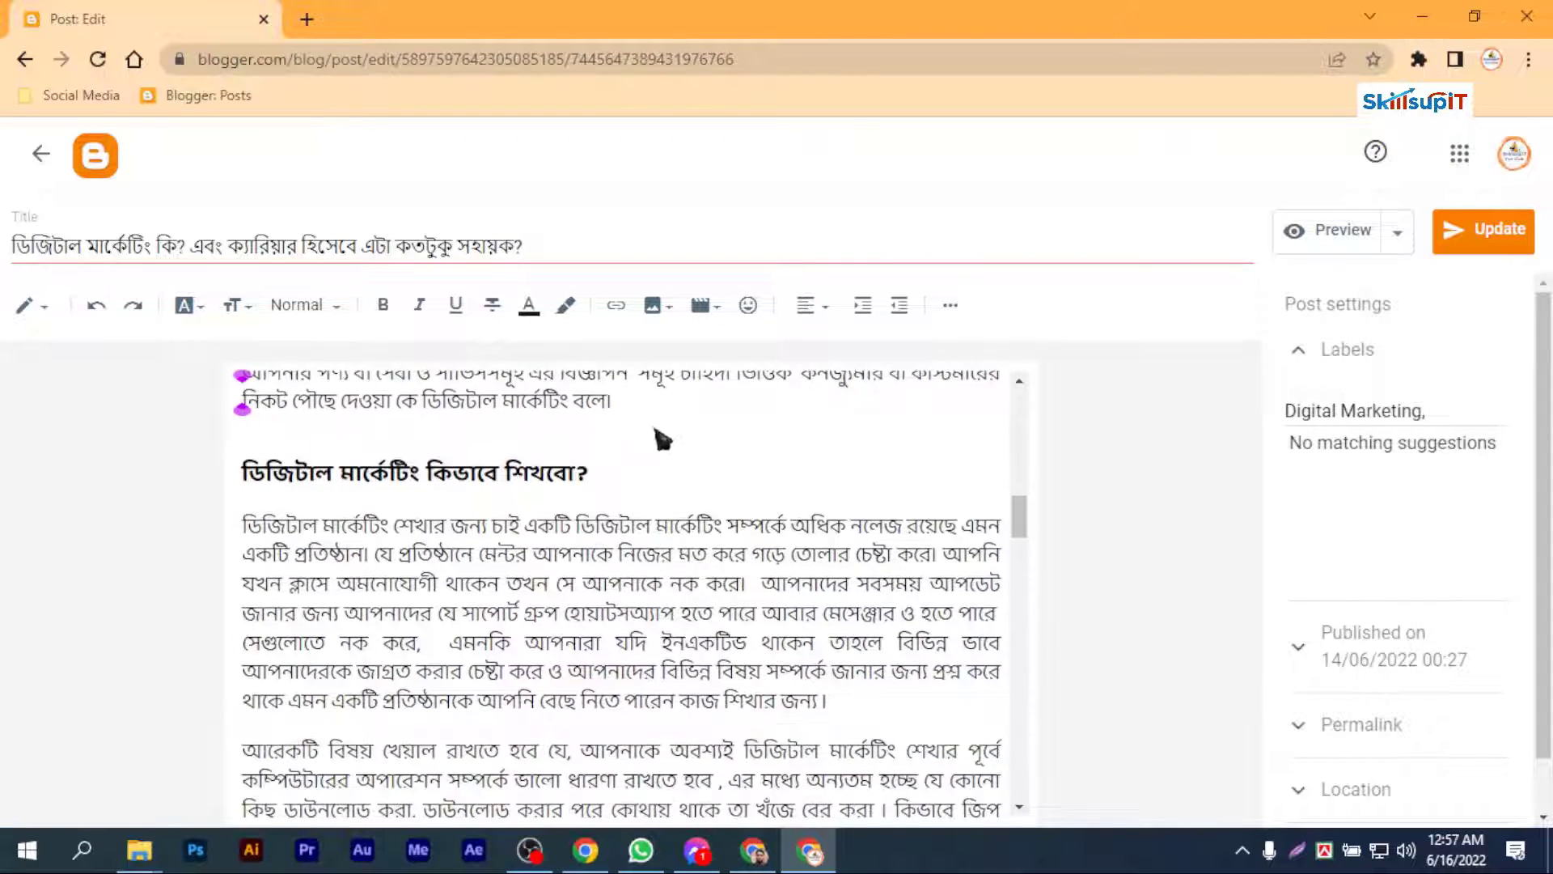
# Step: Insert several blank lines above the "ডিজিটাল মার্কেটিং কিভাবে শিখবো?" heading to make room for the banner
pyautogui.click(663, 418)
pyautogui.press('Return')
pyautogui.press('Return')
pyautogui.press('Return')
pyautogui.press('Return')
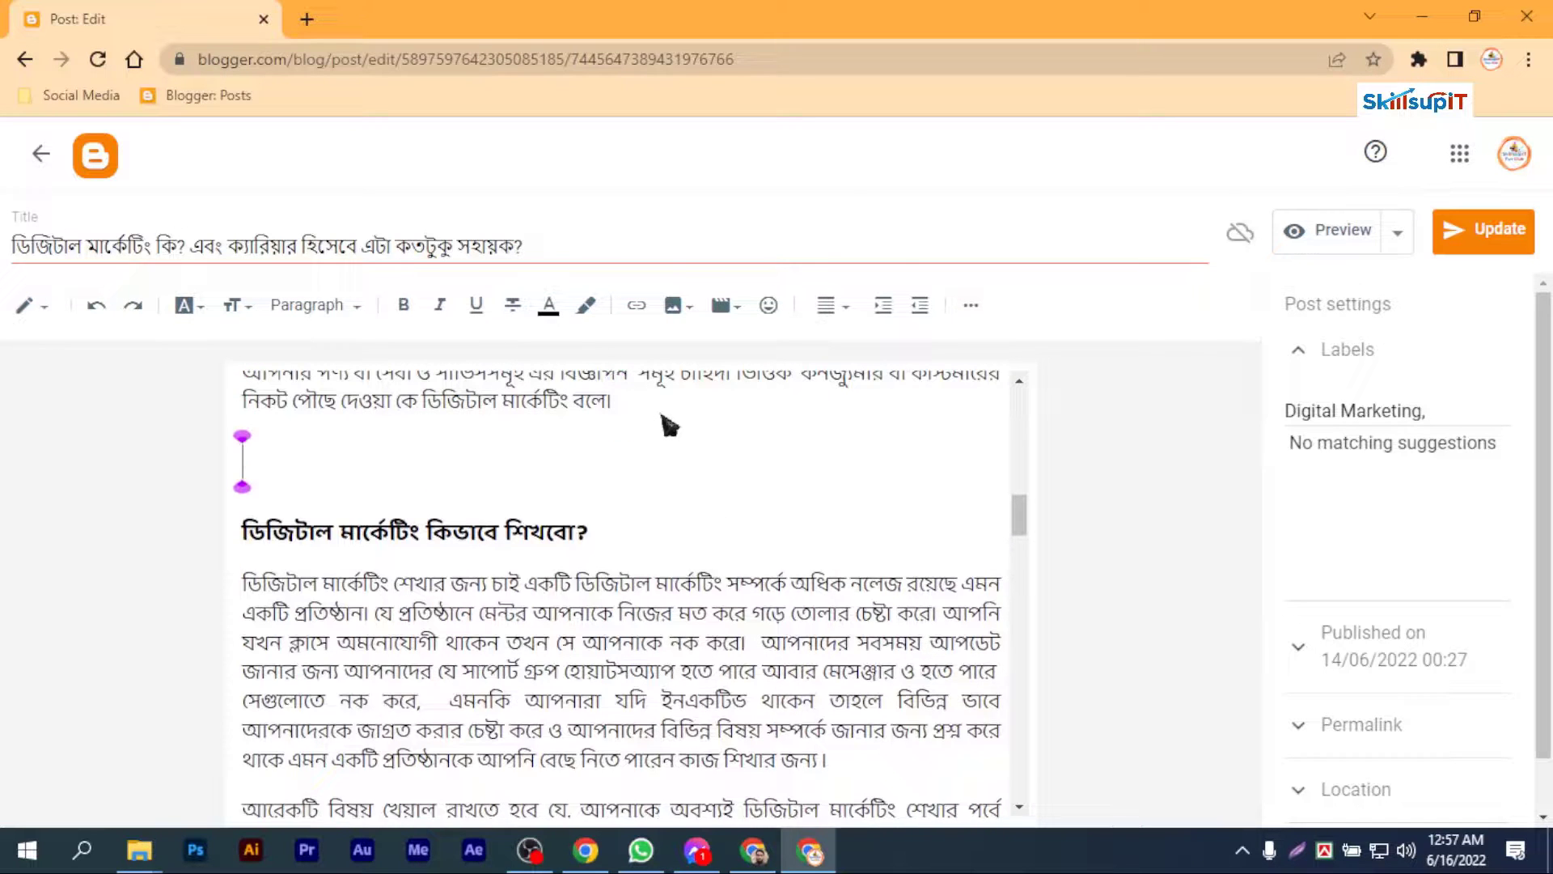
pyautogui.press('Return')
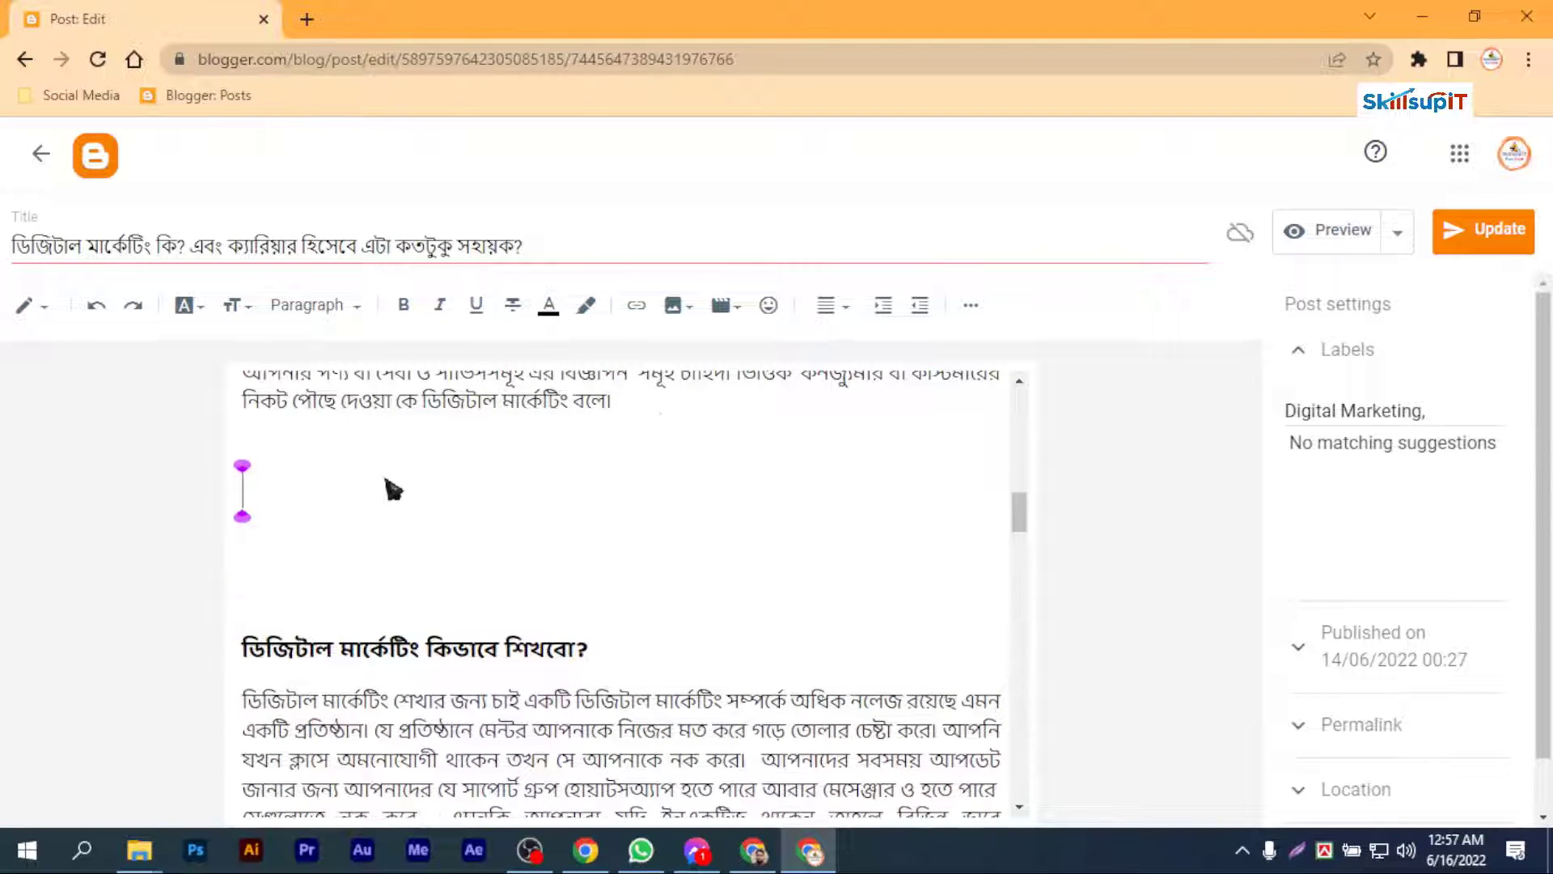
# Step: Upload the Digital Marketing GIF from the desktop and insert it in the blank space above the heading
pyautogui.click(690, 306)
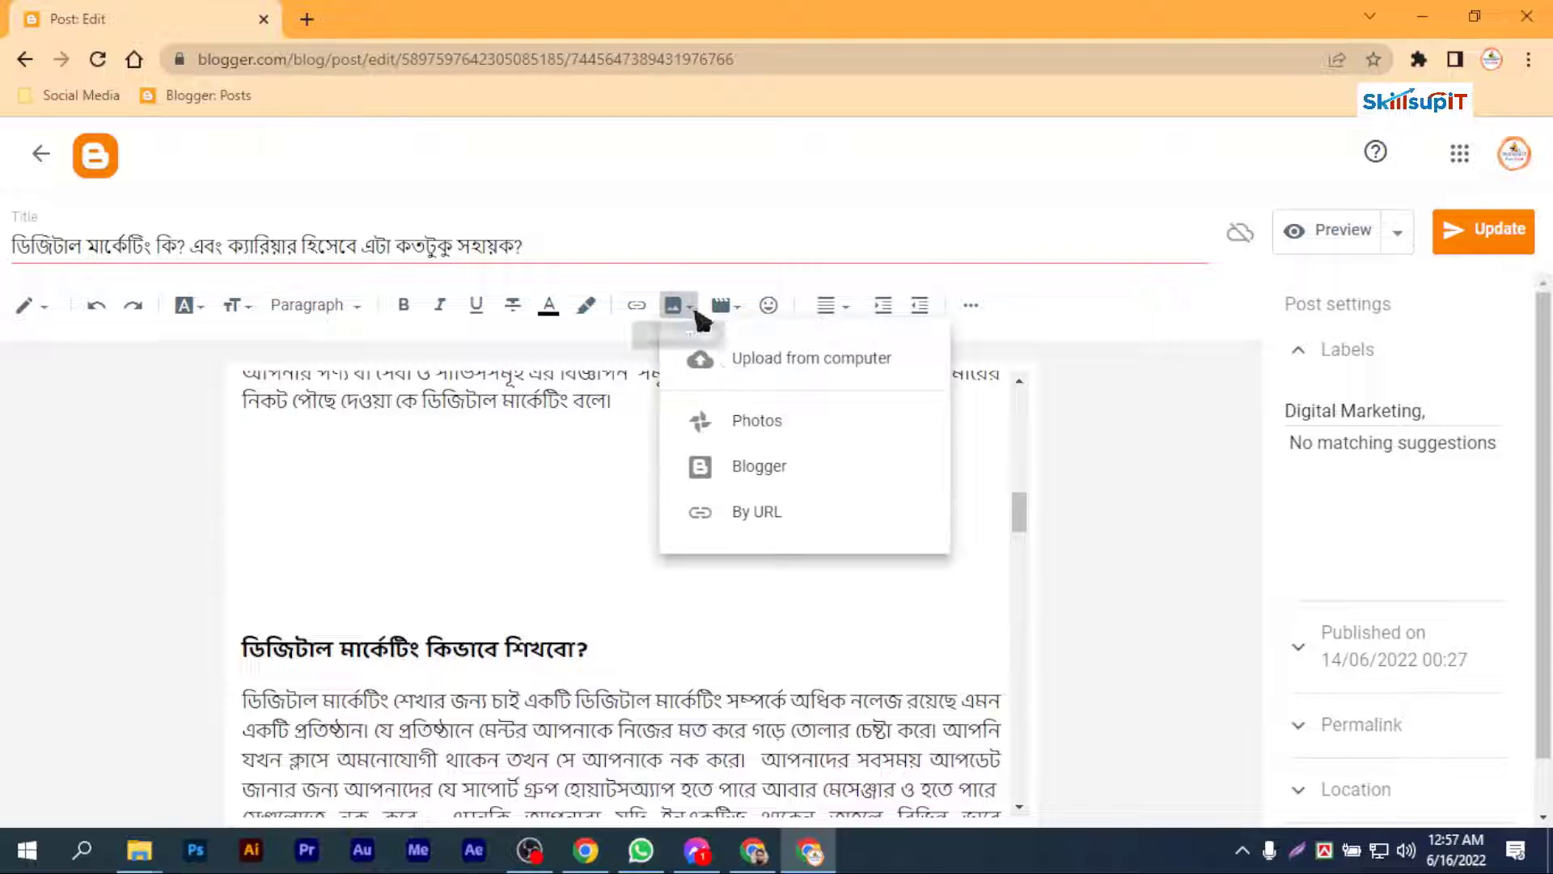
pyautogui.click(755, 361)
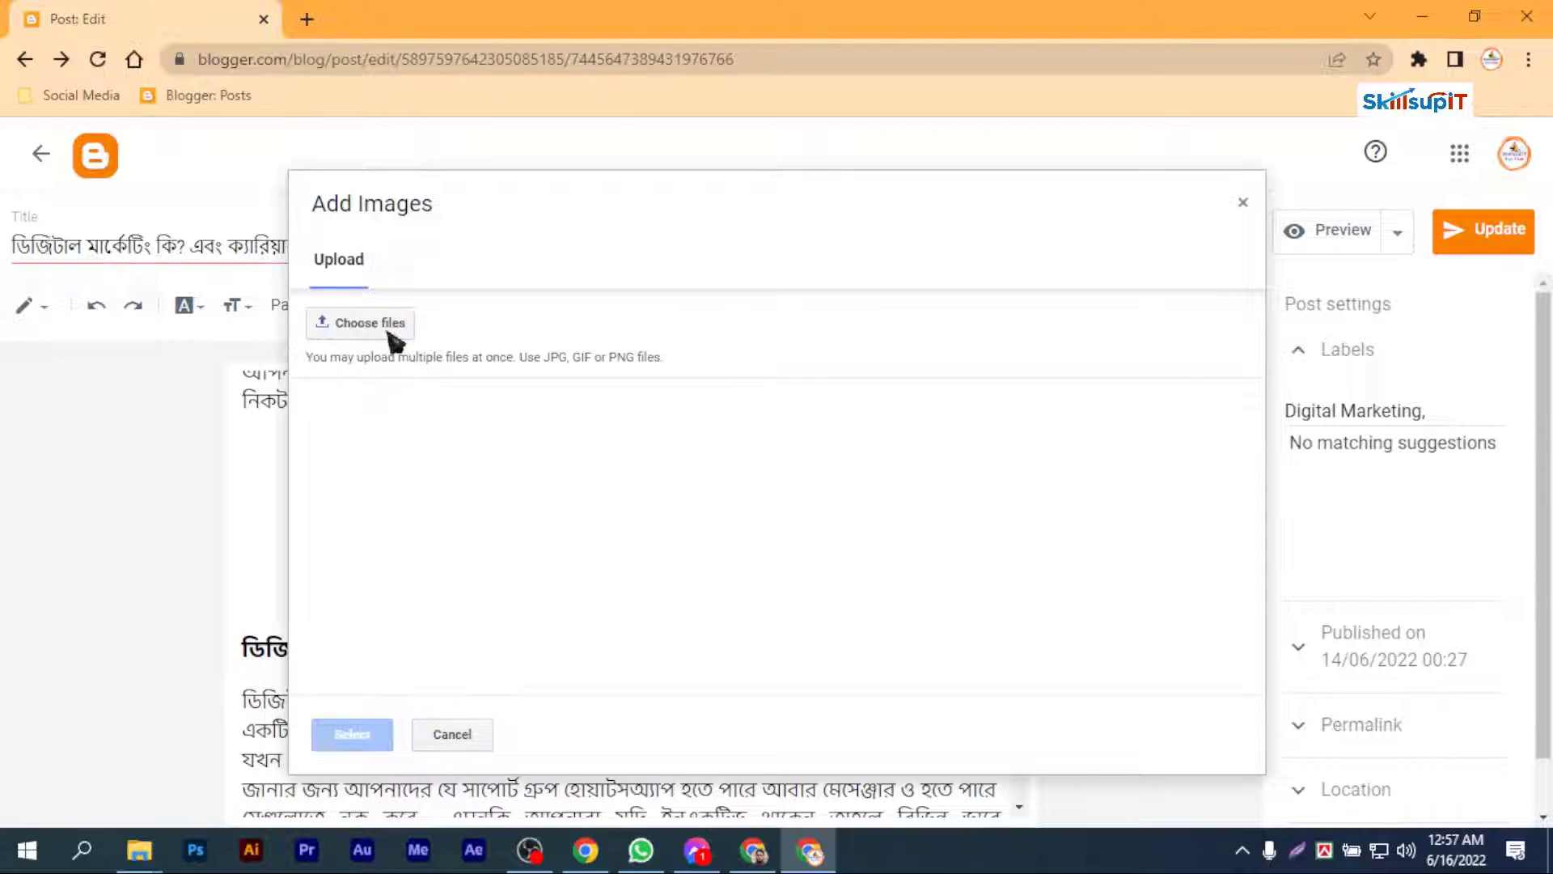
pyautogui.click(380, 324)
pyautogui.scroll(-2, 884, 468)
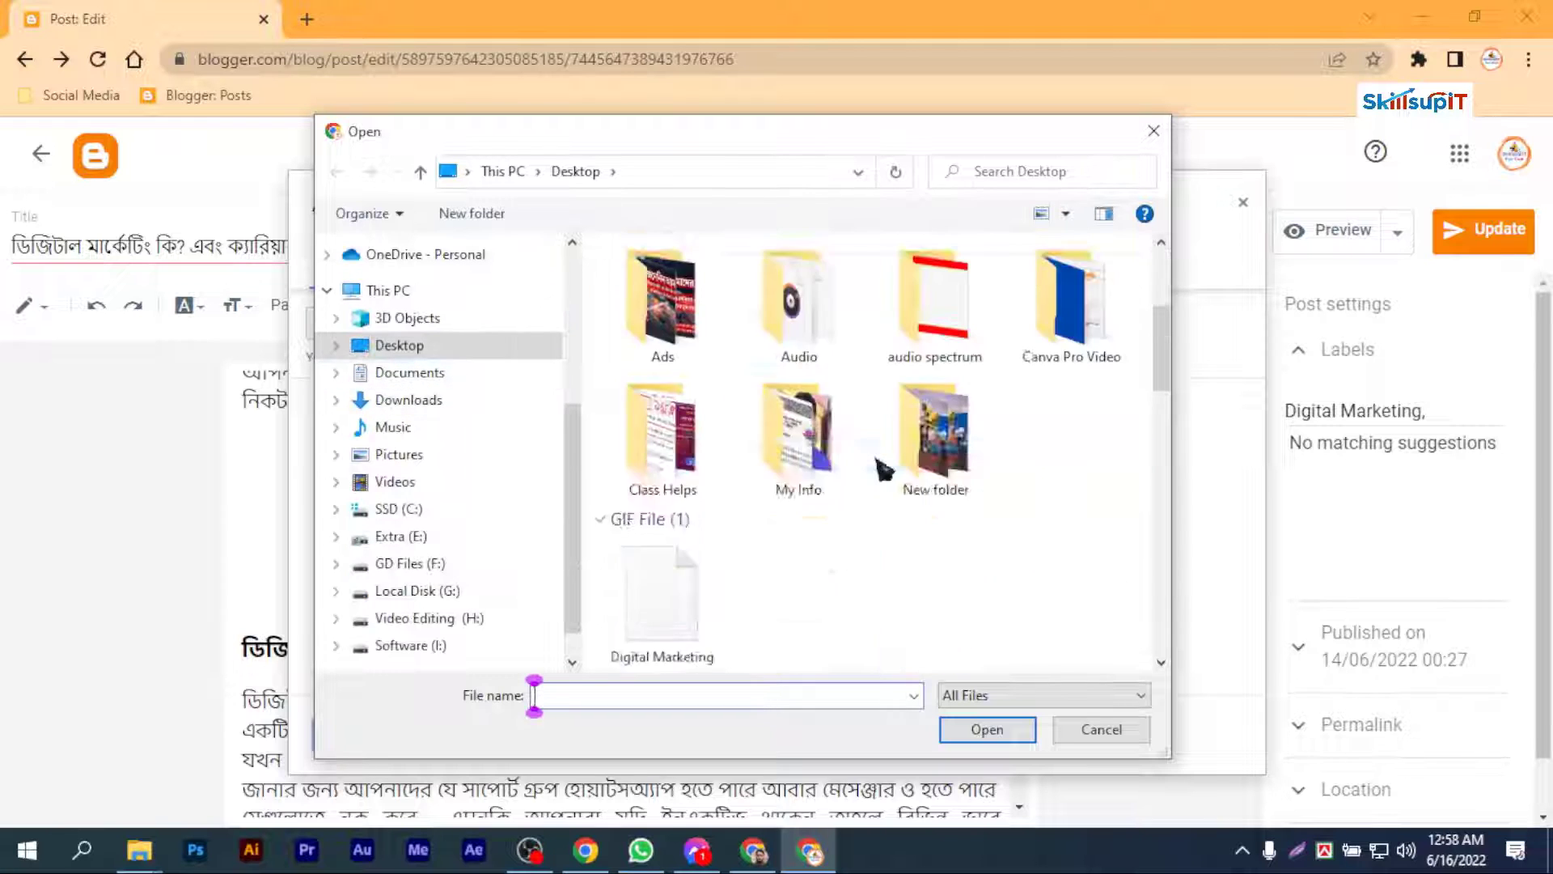
pyautogui.scroll(-5, 884, 468)
pyautogui.scroll(3, 906, 527)
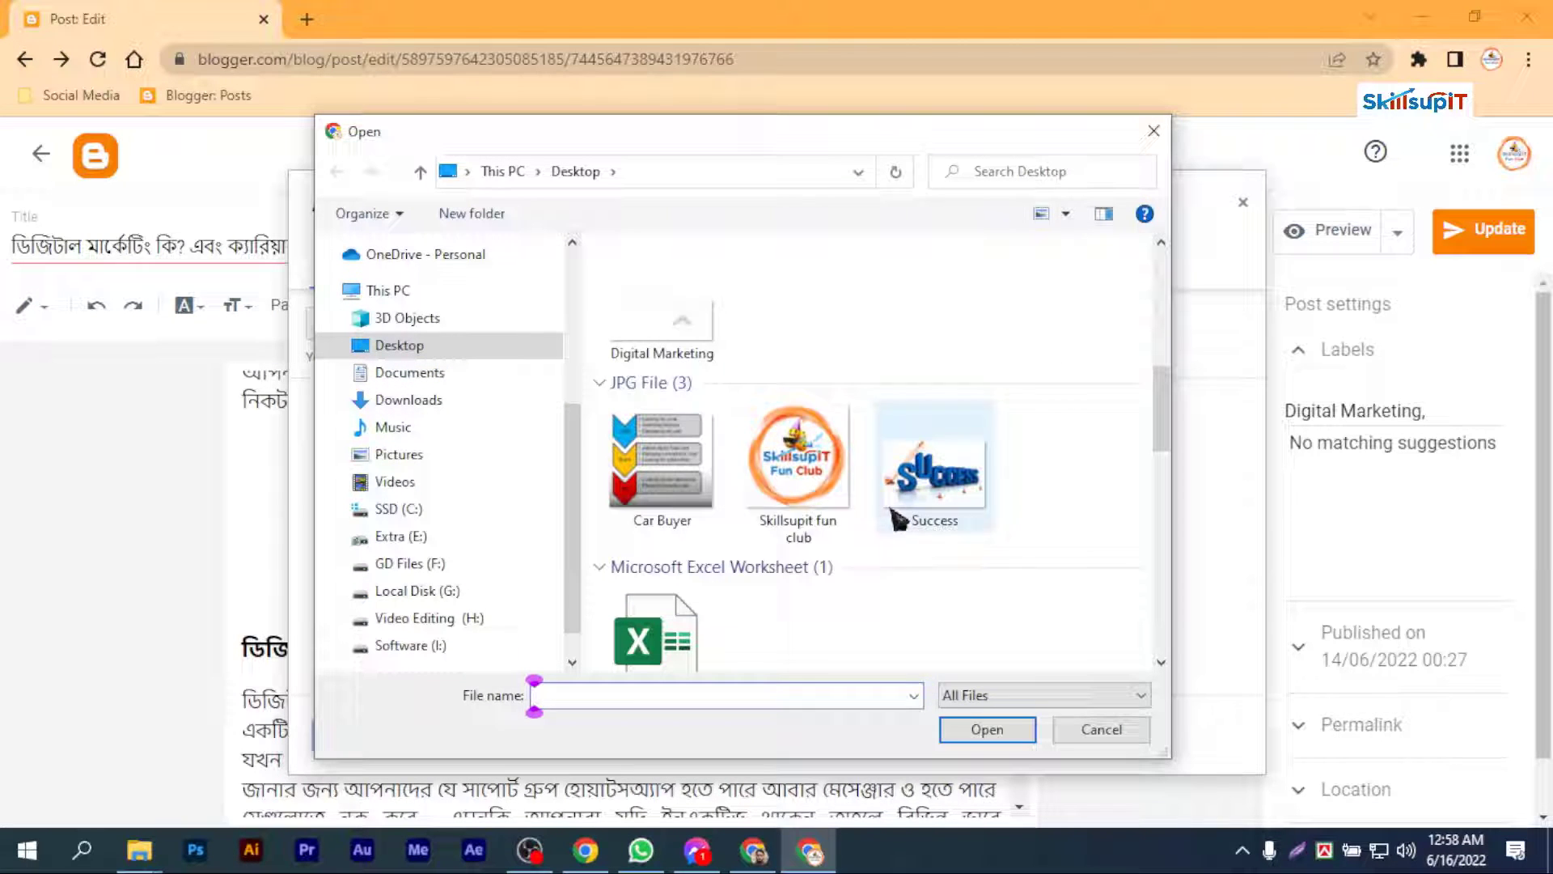
pyautogui.click(695, 368)
pyautogui.click(979, 729)
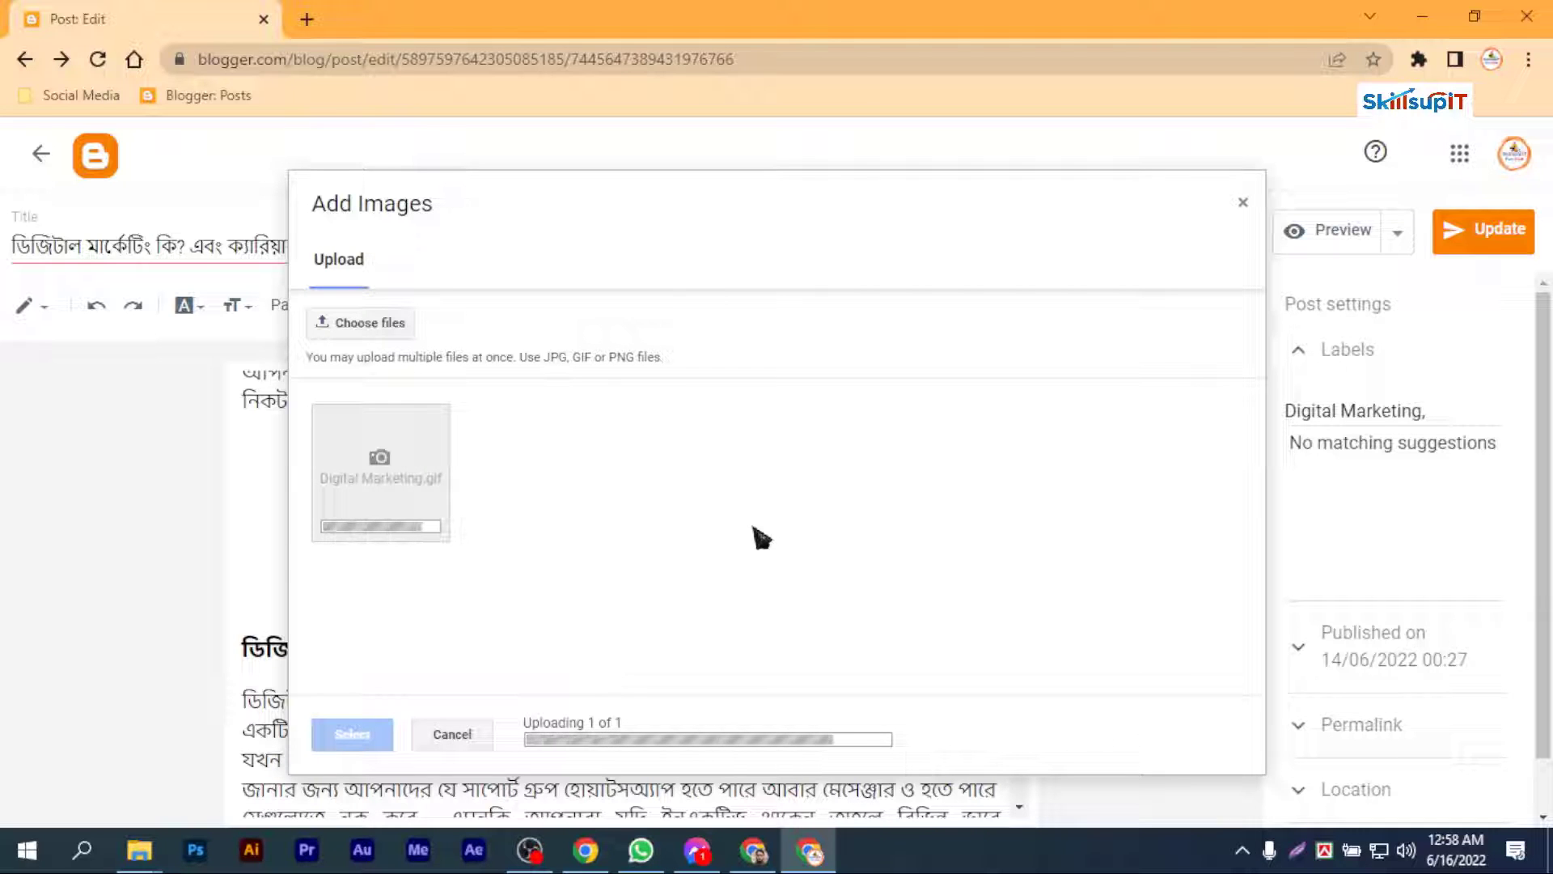
pyautogui.click(396, 466)
pyautogui.click(374, 736)
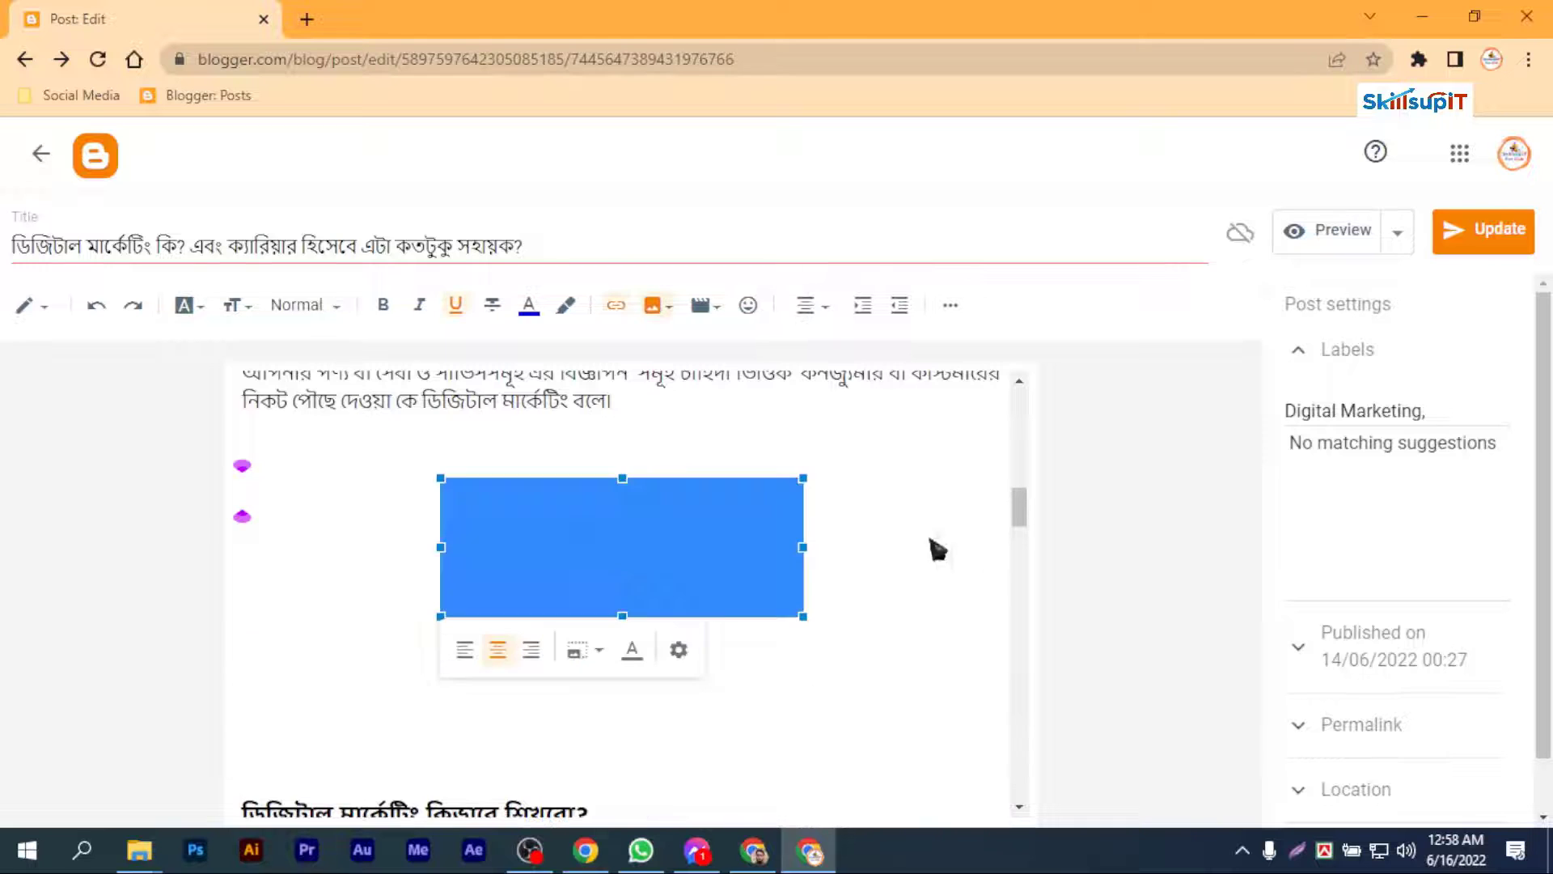
# Step: Set the inserted banner GIF's size to Extra large
pyautogui.click(589, 654)
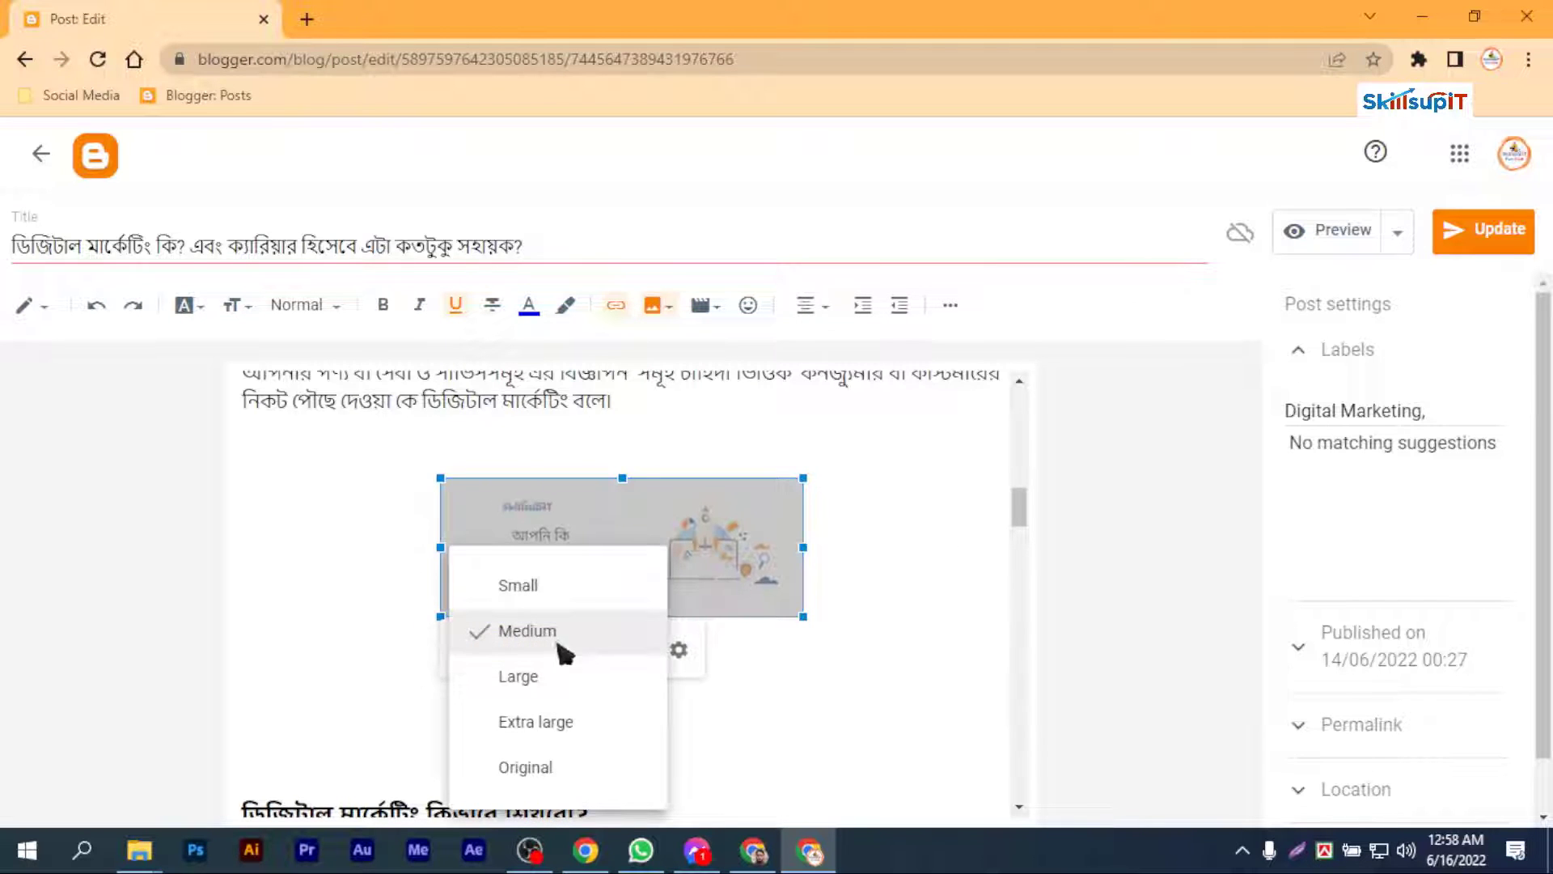
pyautogui.click(537, 678)
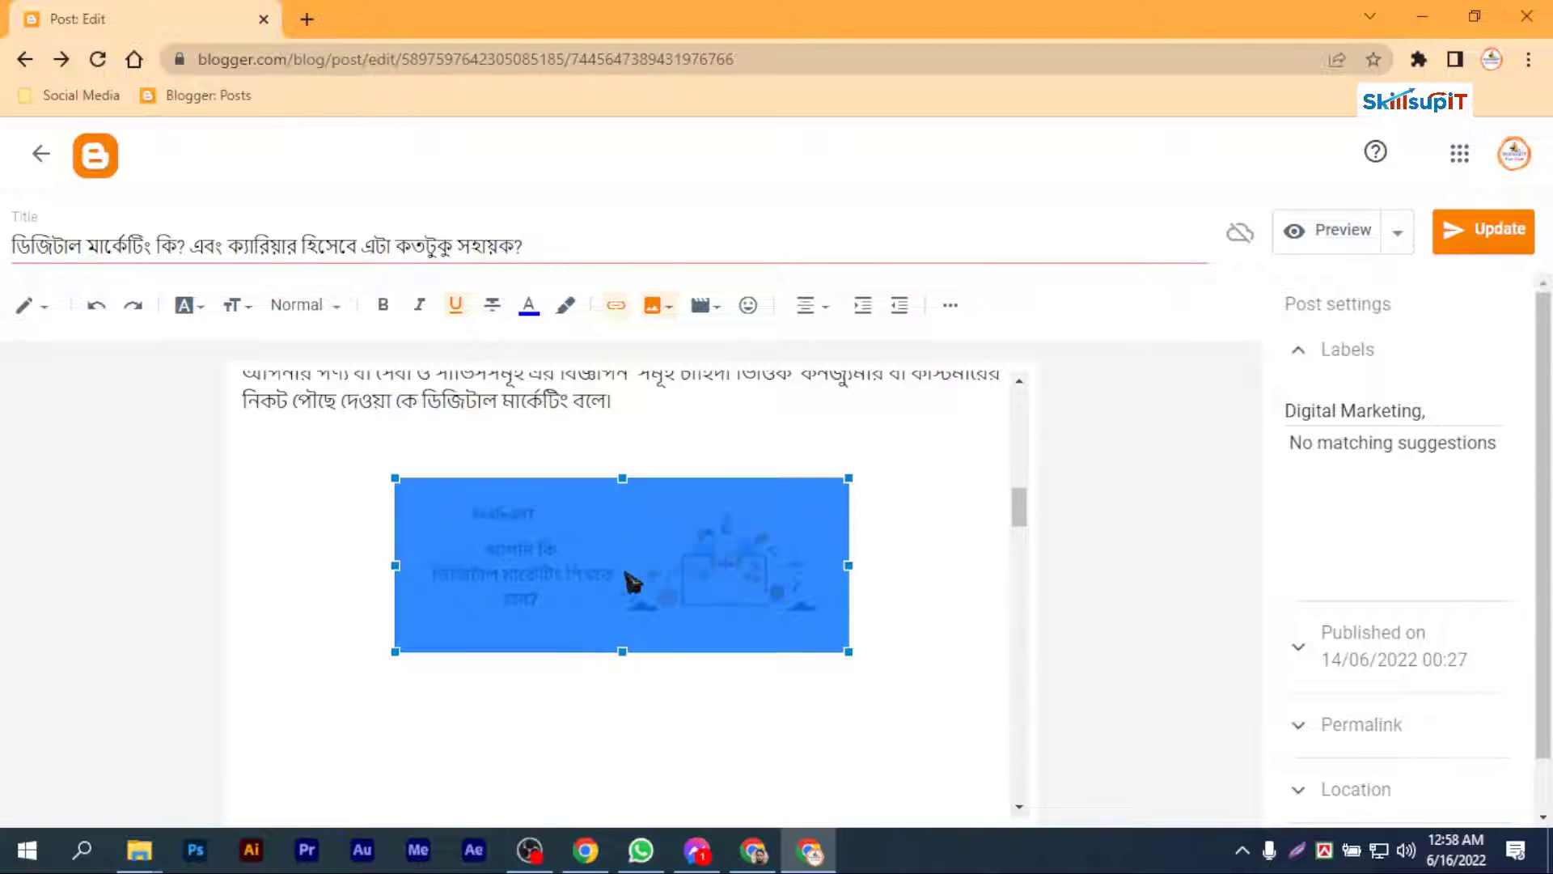
pyautogui.scroll(-1, 593, 467)
pyautogui.click(586, 479)
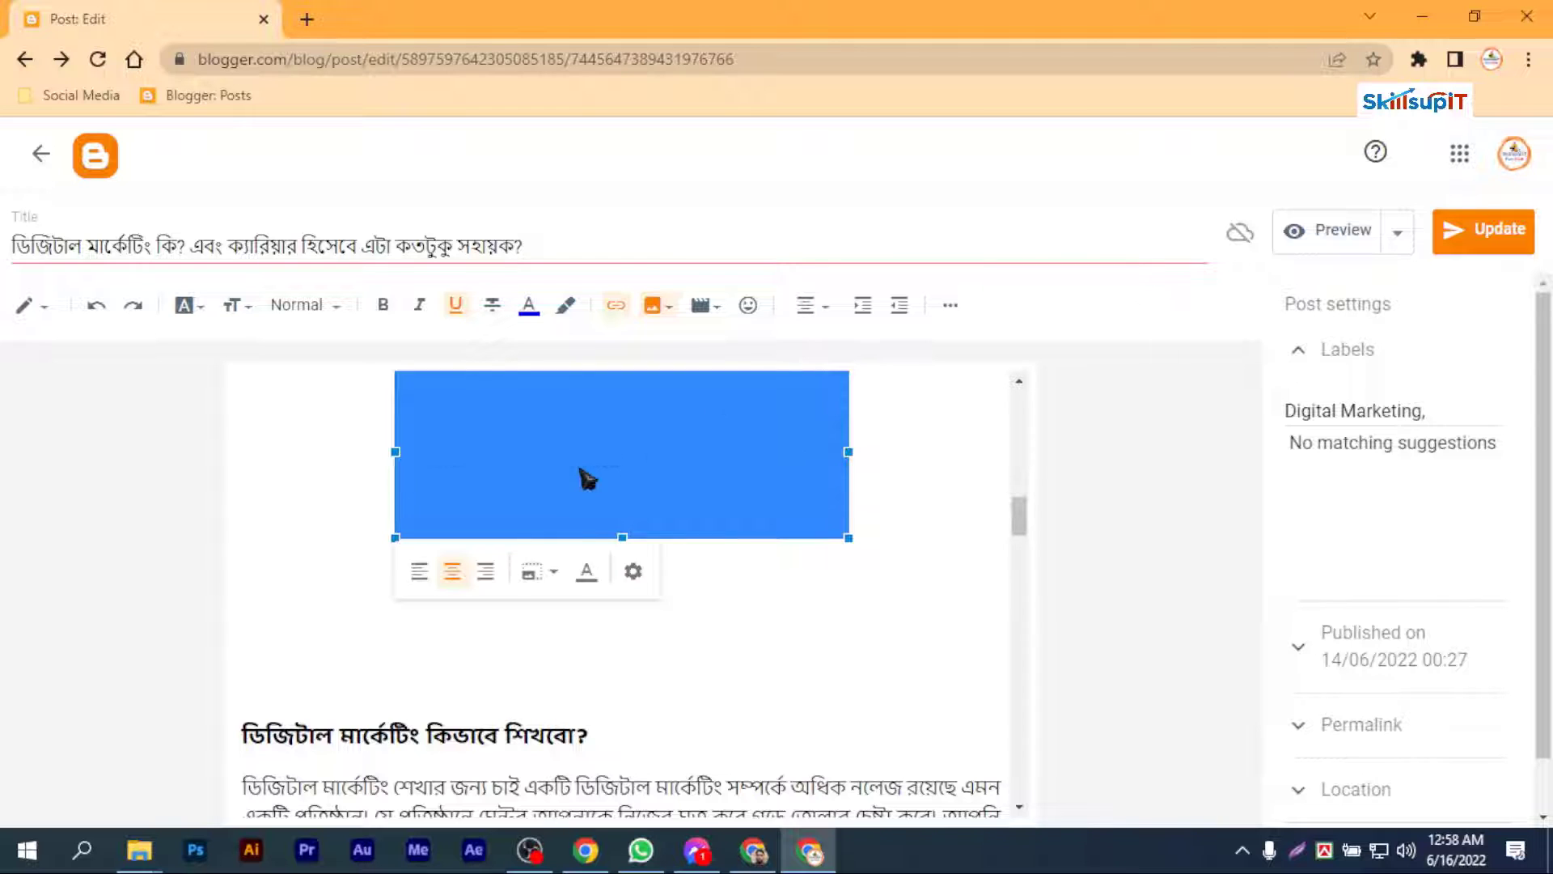
pyautogui.click(538, 571)
pyautogui.click(497, 723)
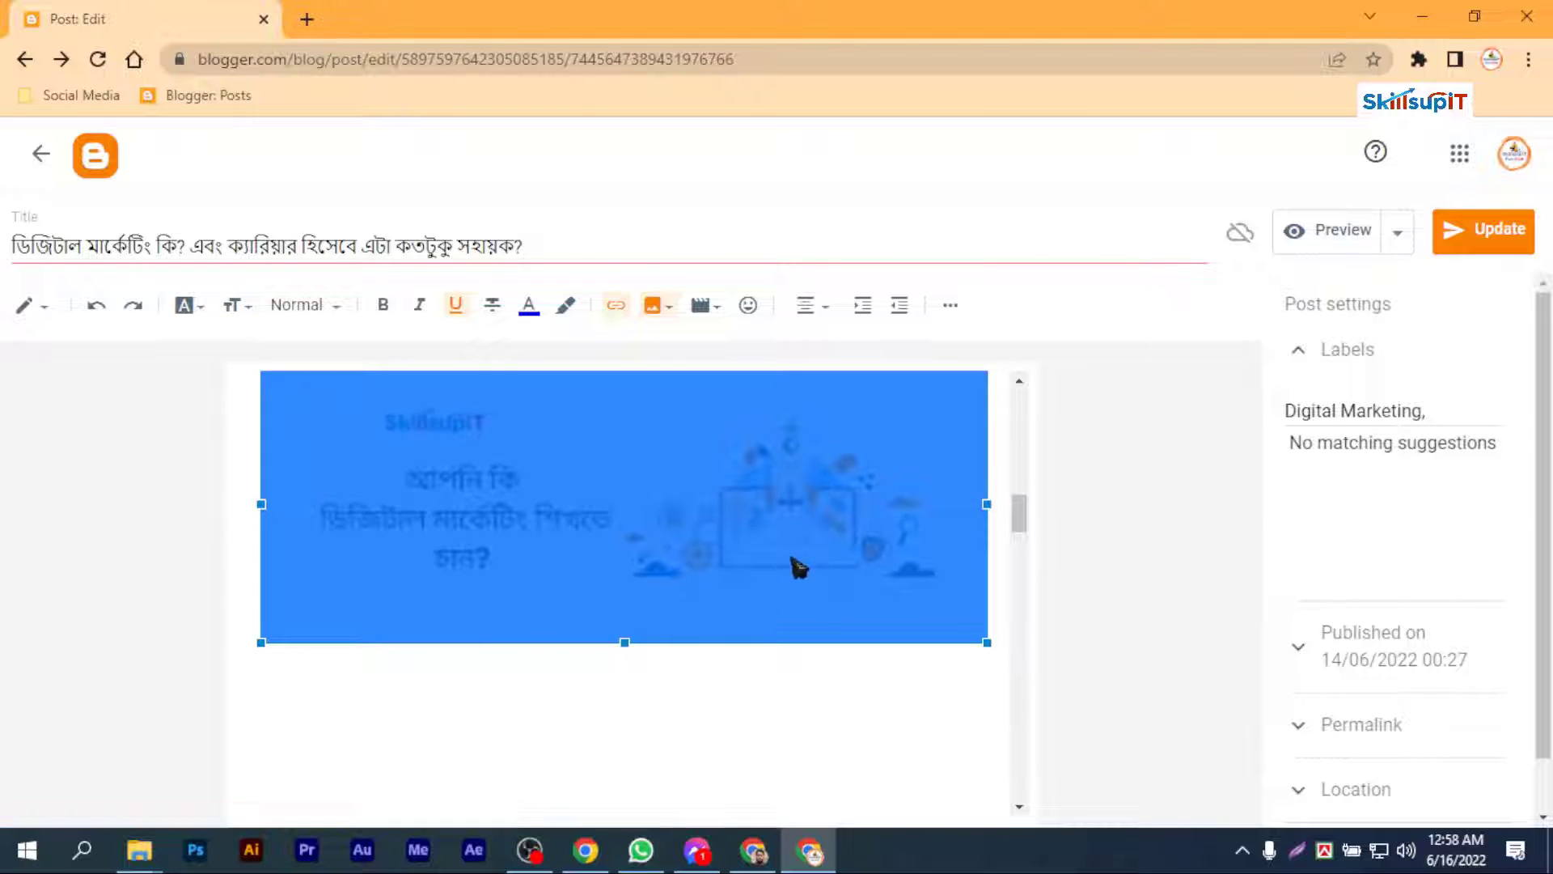
# Step: Fill in the banner image's alt text and the title text Digital Marketing Course 2022, and update the image
pyautogui.click(745, 540)
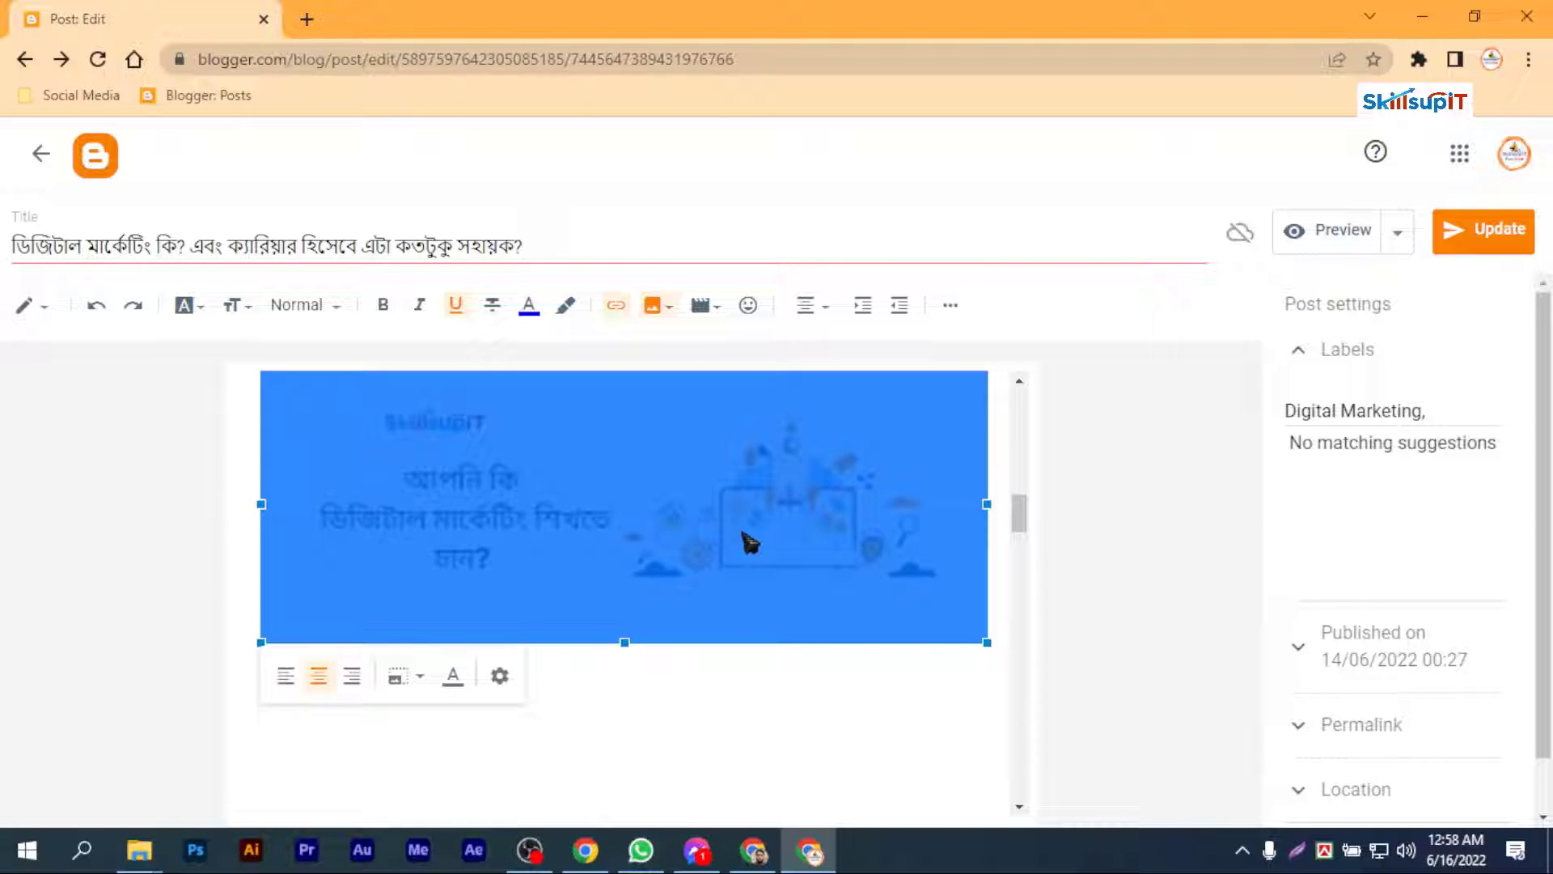
pyautogui.click(504, 680)
pyautogui.click(674, 324)
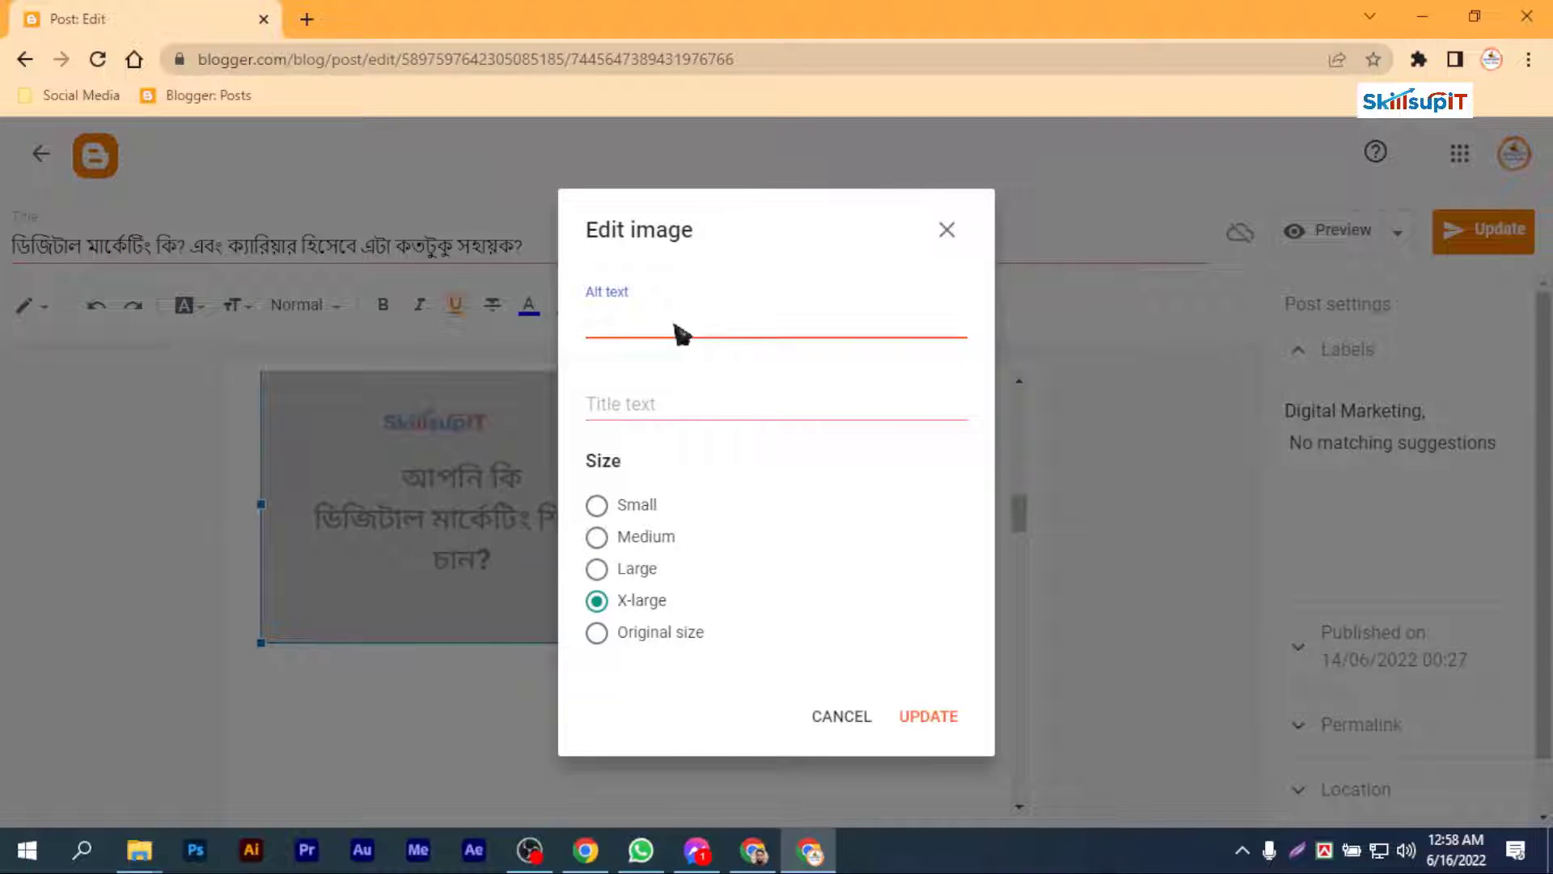
pyautogui.click(928, 716)
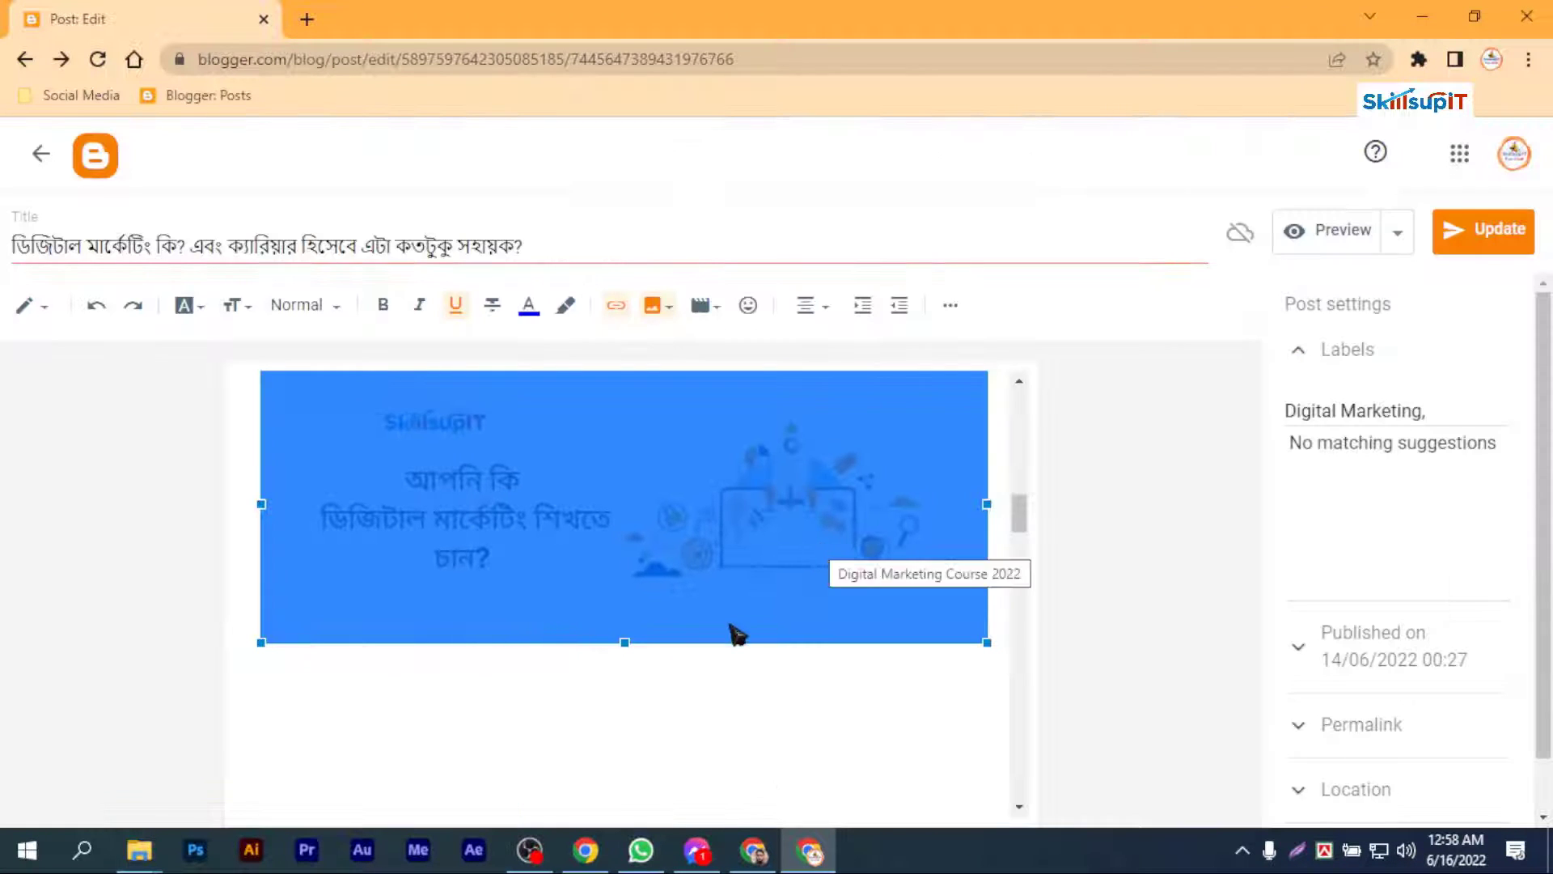
# Step: Adjust the blank lines above and below the banner, and update the published post
pyautogui.scroll(-5, 712, 572)
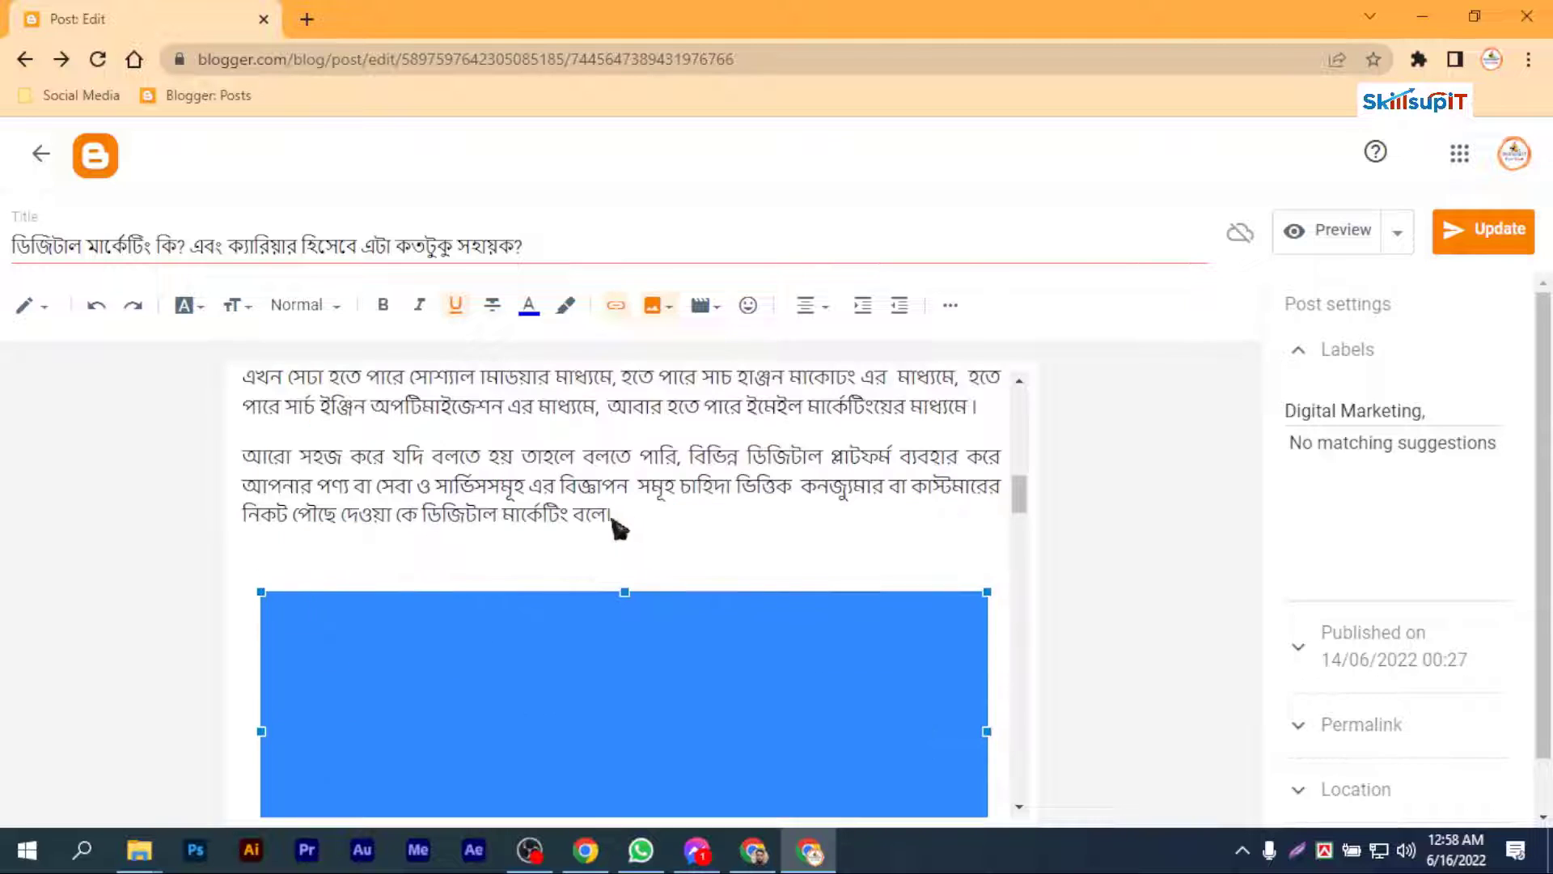
pyautogui.press('Return')
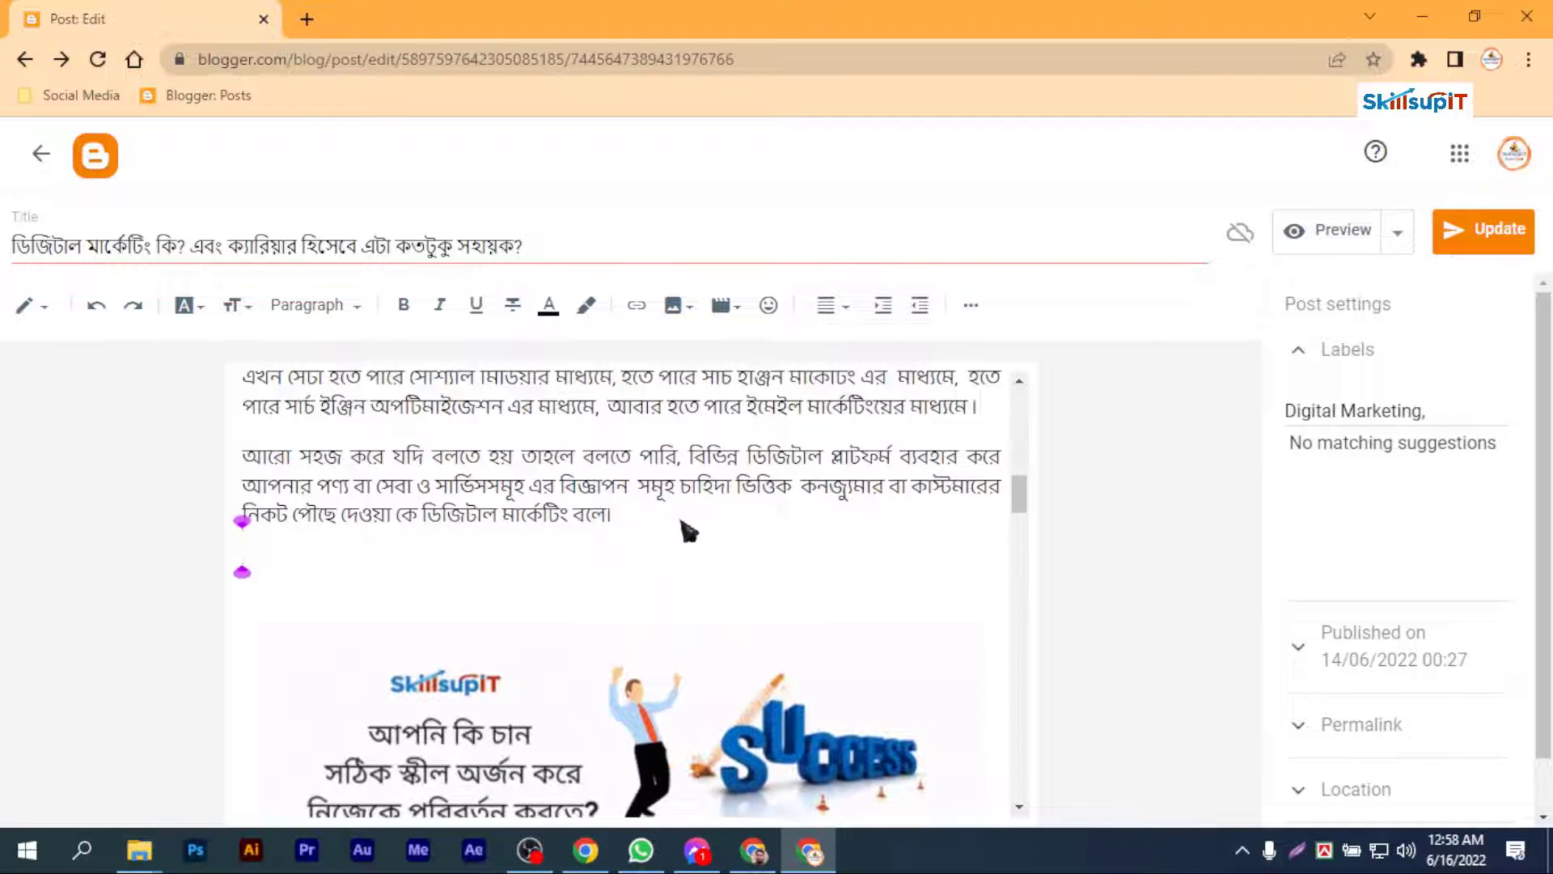
pyautogui.scroll(-15, 688, 531)
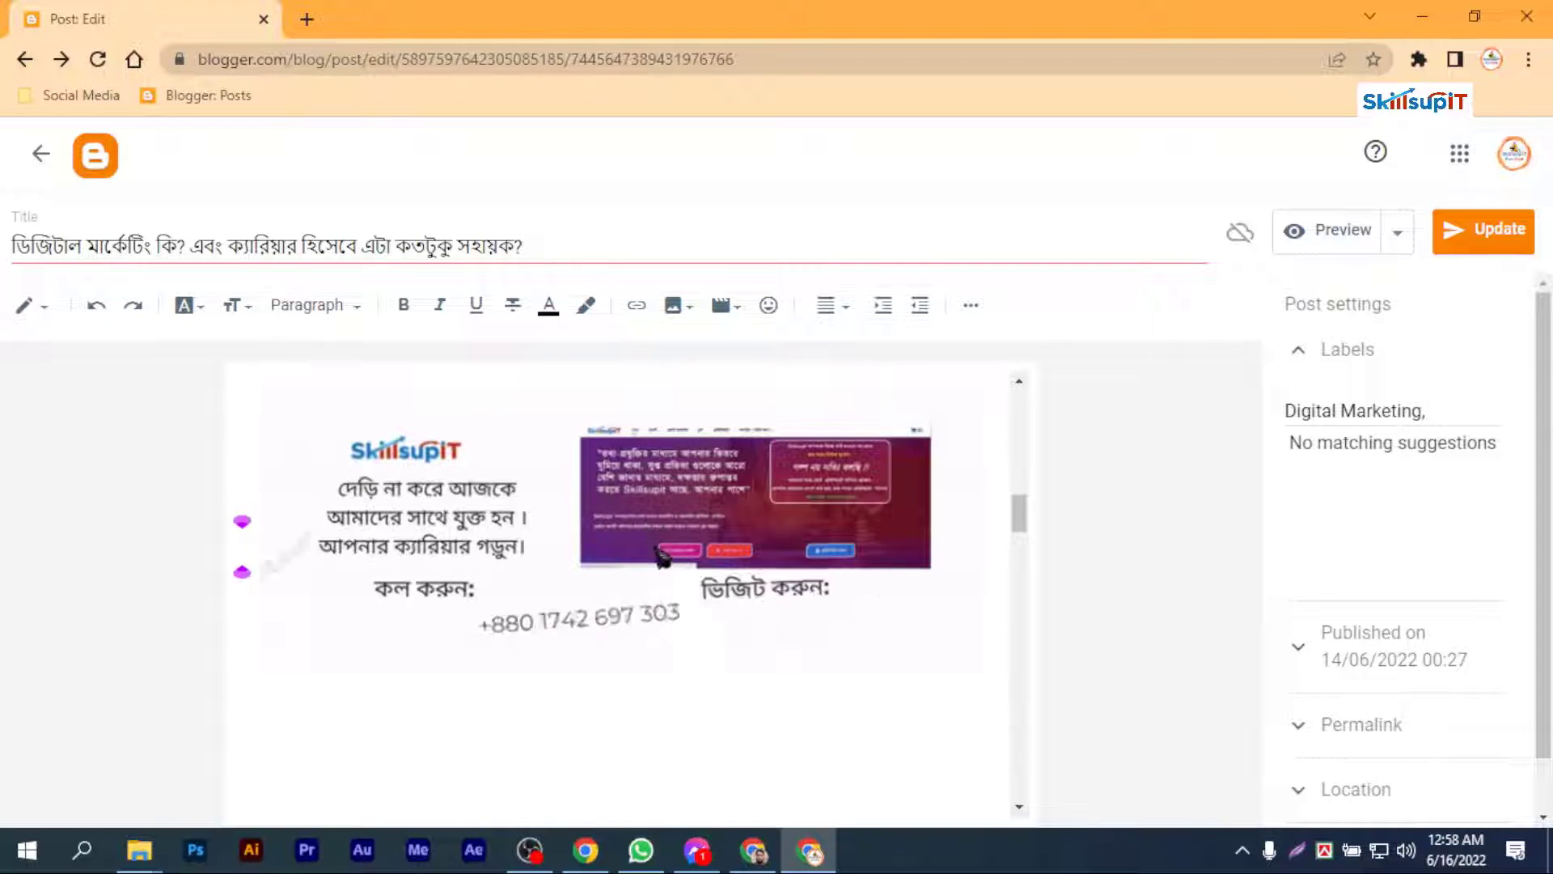
pyautogui.scroll(-2, 497, 643)
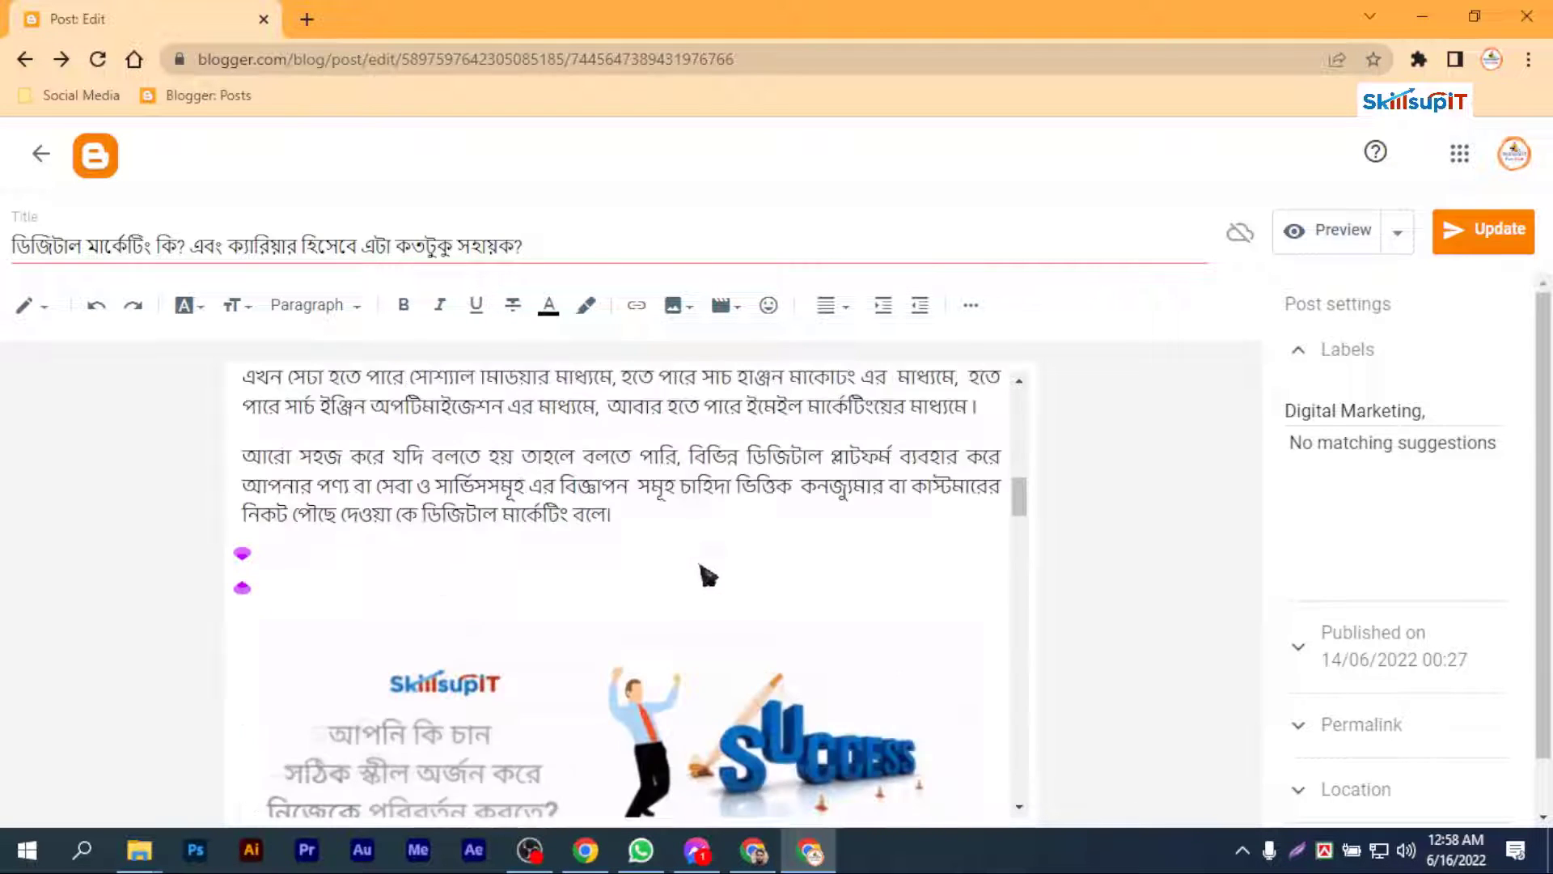
pyautogui.click(1478, 234)
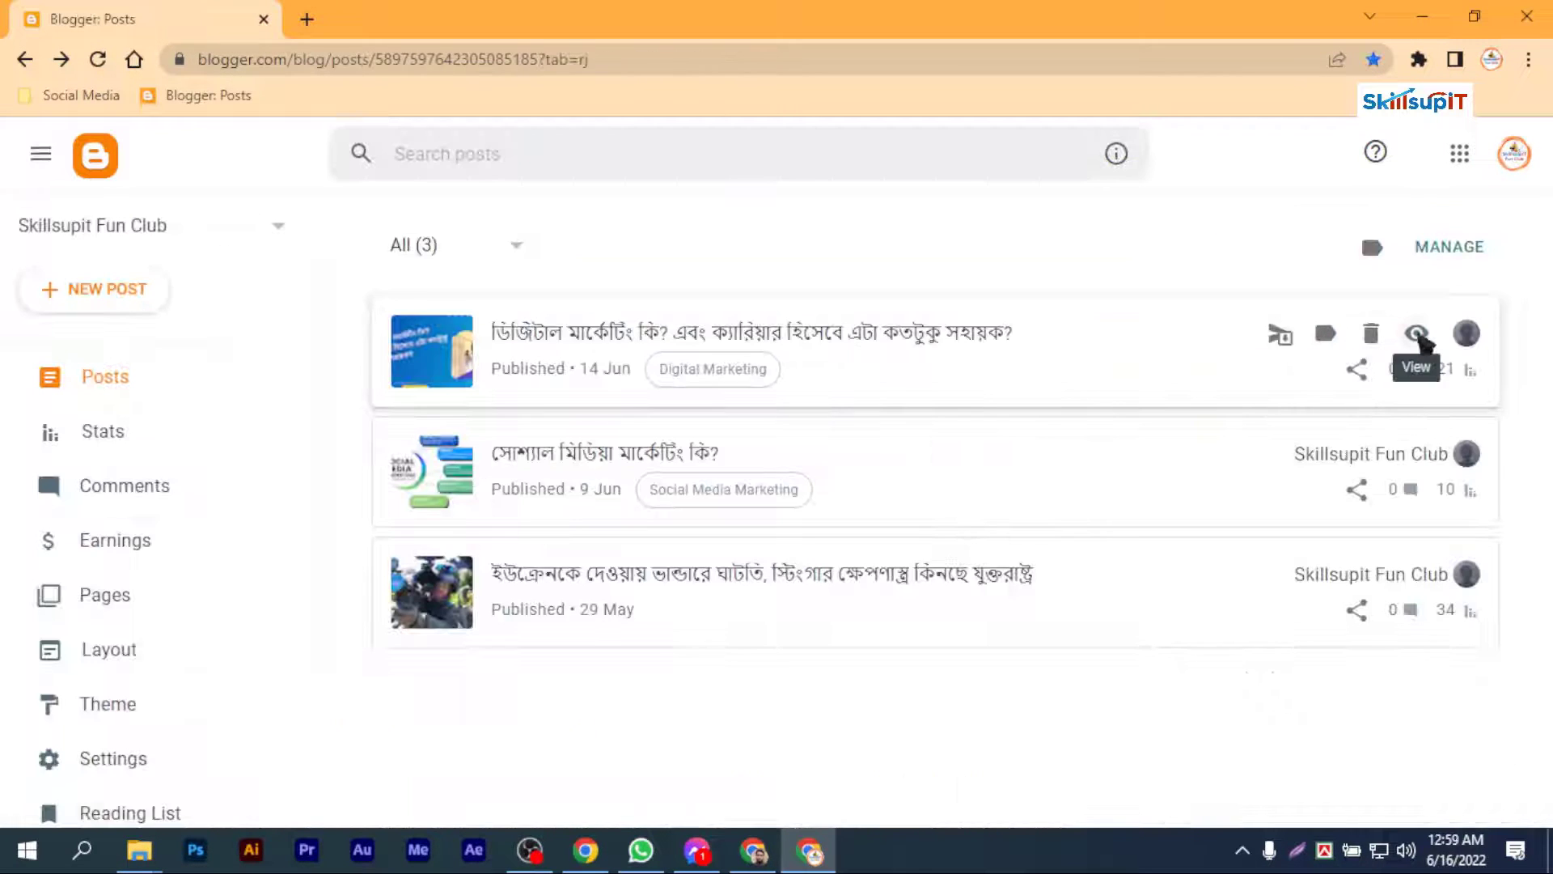
# Step: View the published digital marketing post on the blog and examine the animated banner in the article
pyautogui.click(1416, 335)
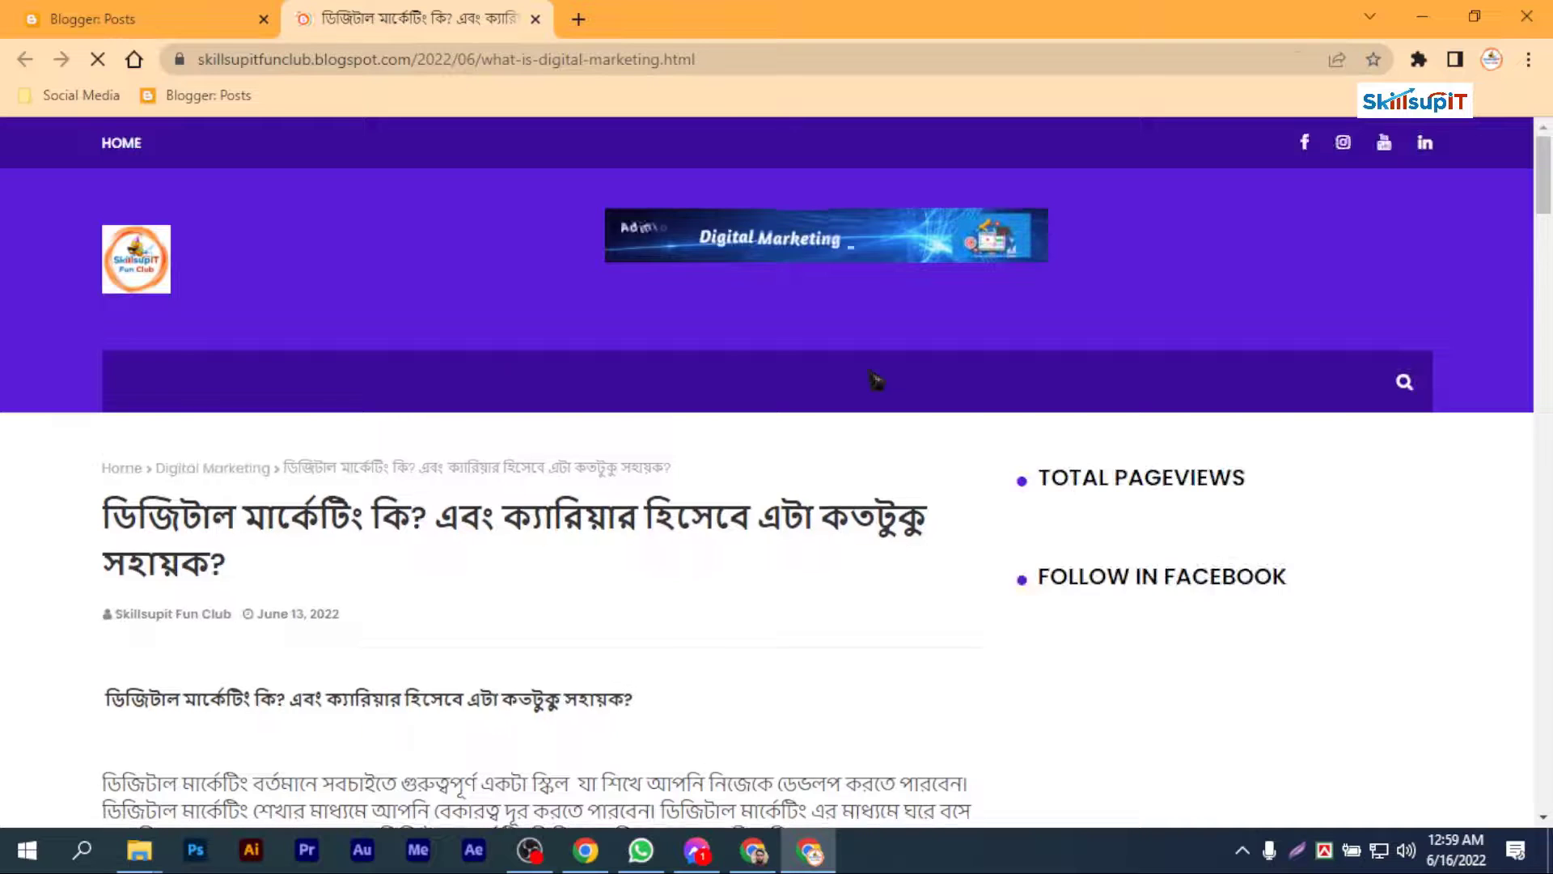
pyautogui.click(1371, 107)
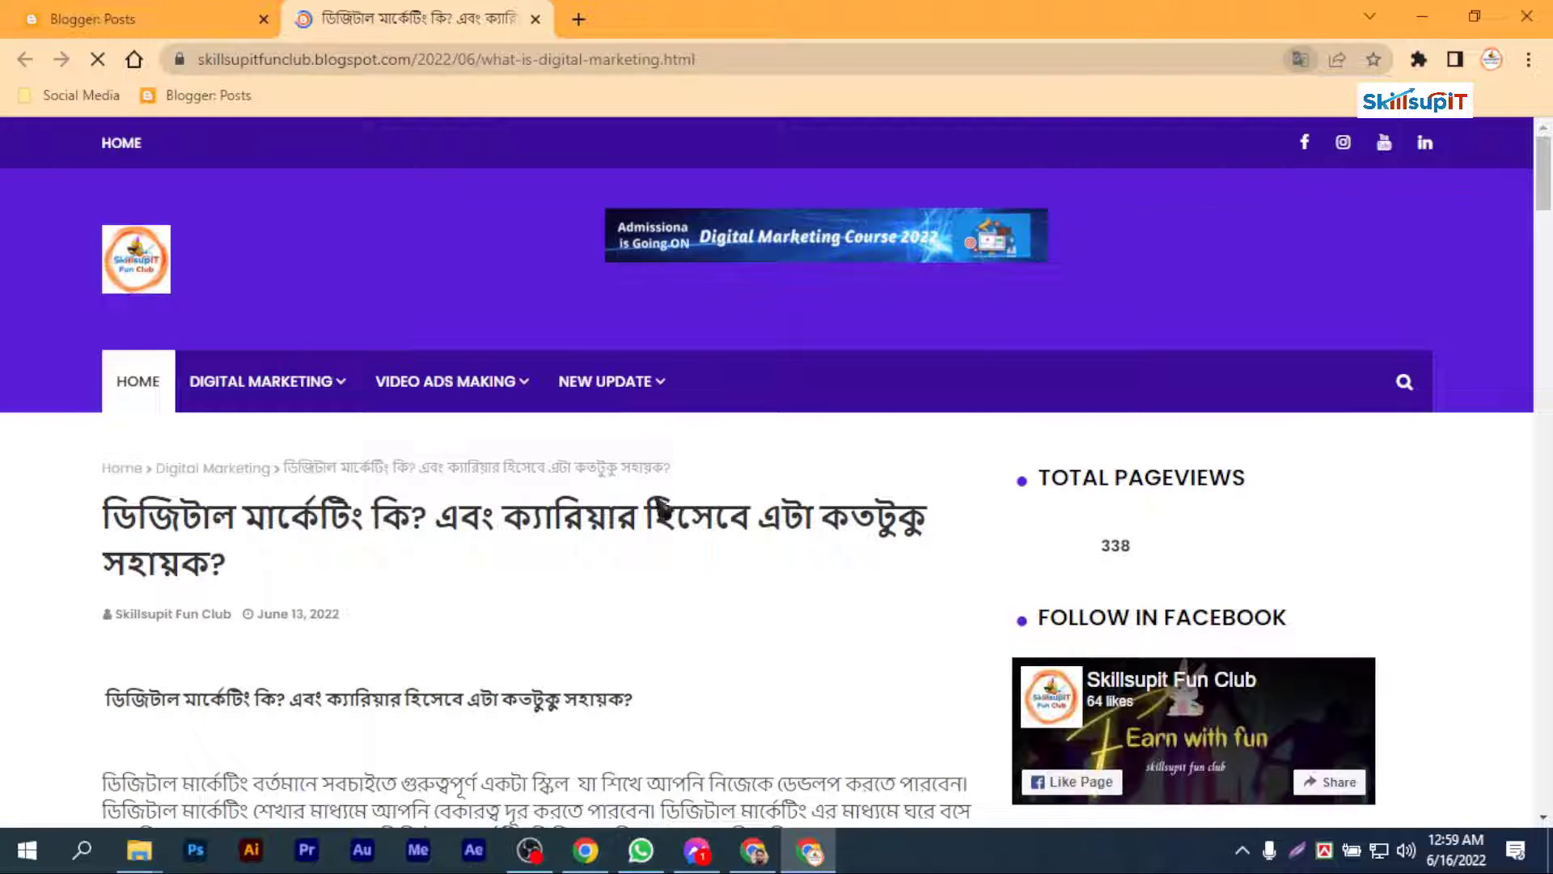
pyautogui.scroll(-8, 688, 522)
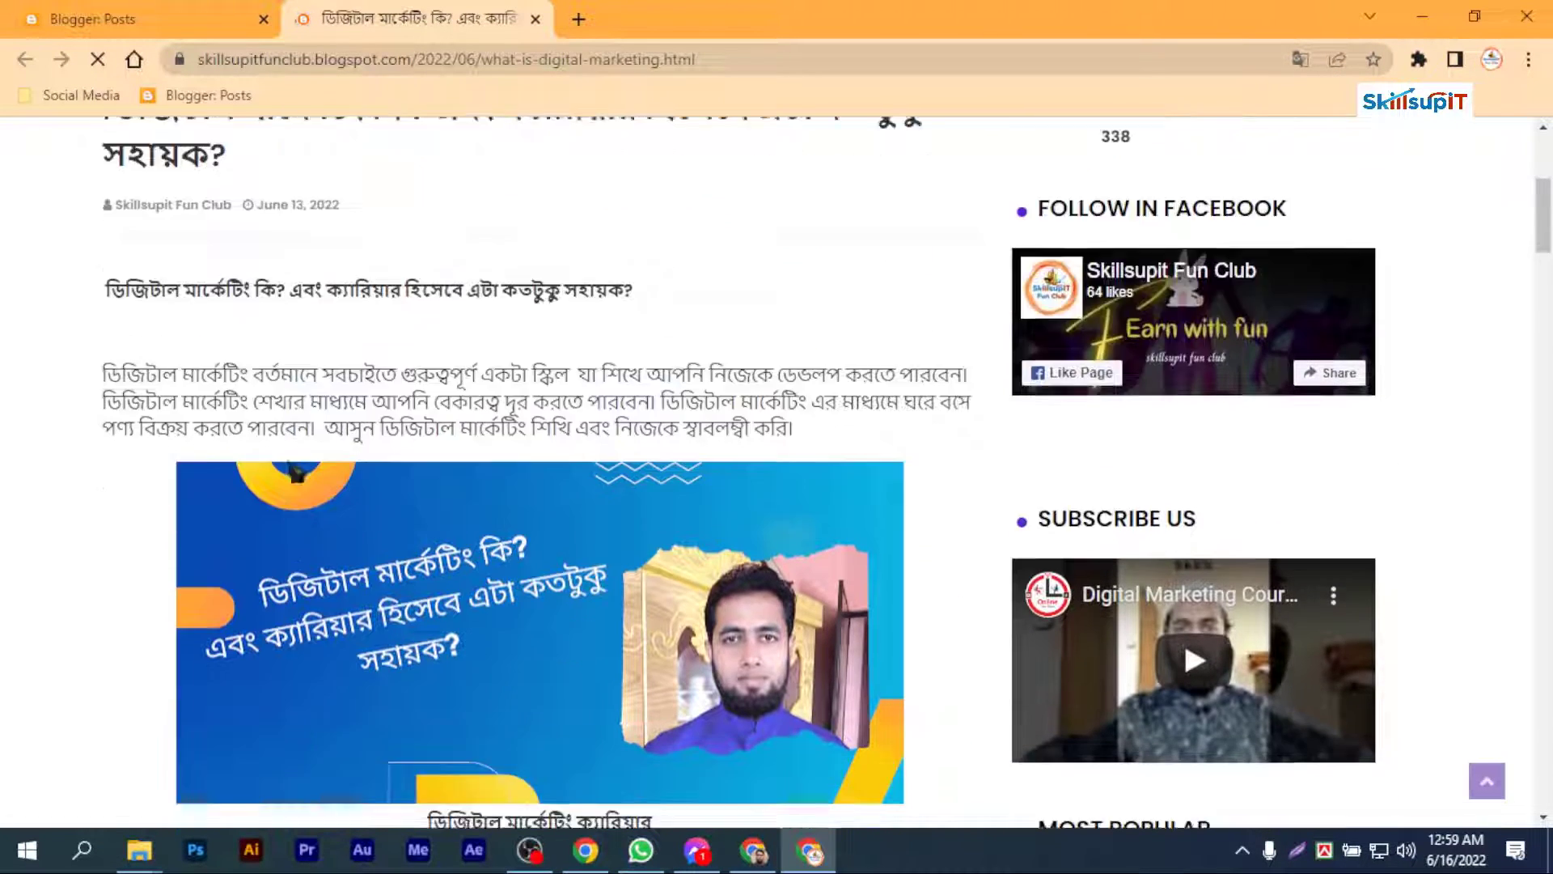
pyautogui.scroll(-12, 417, 469)
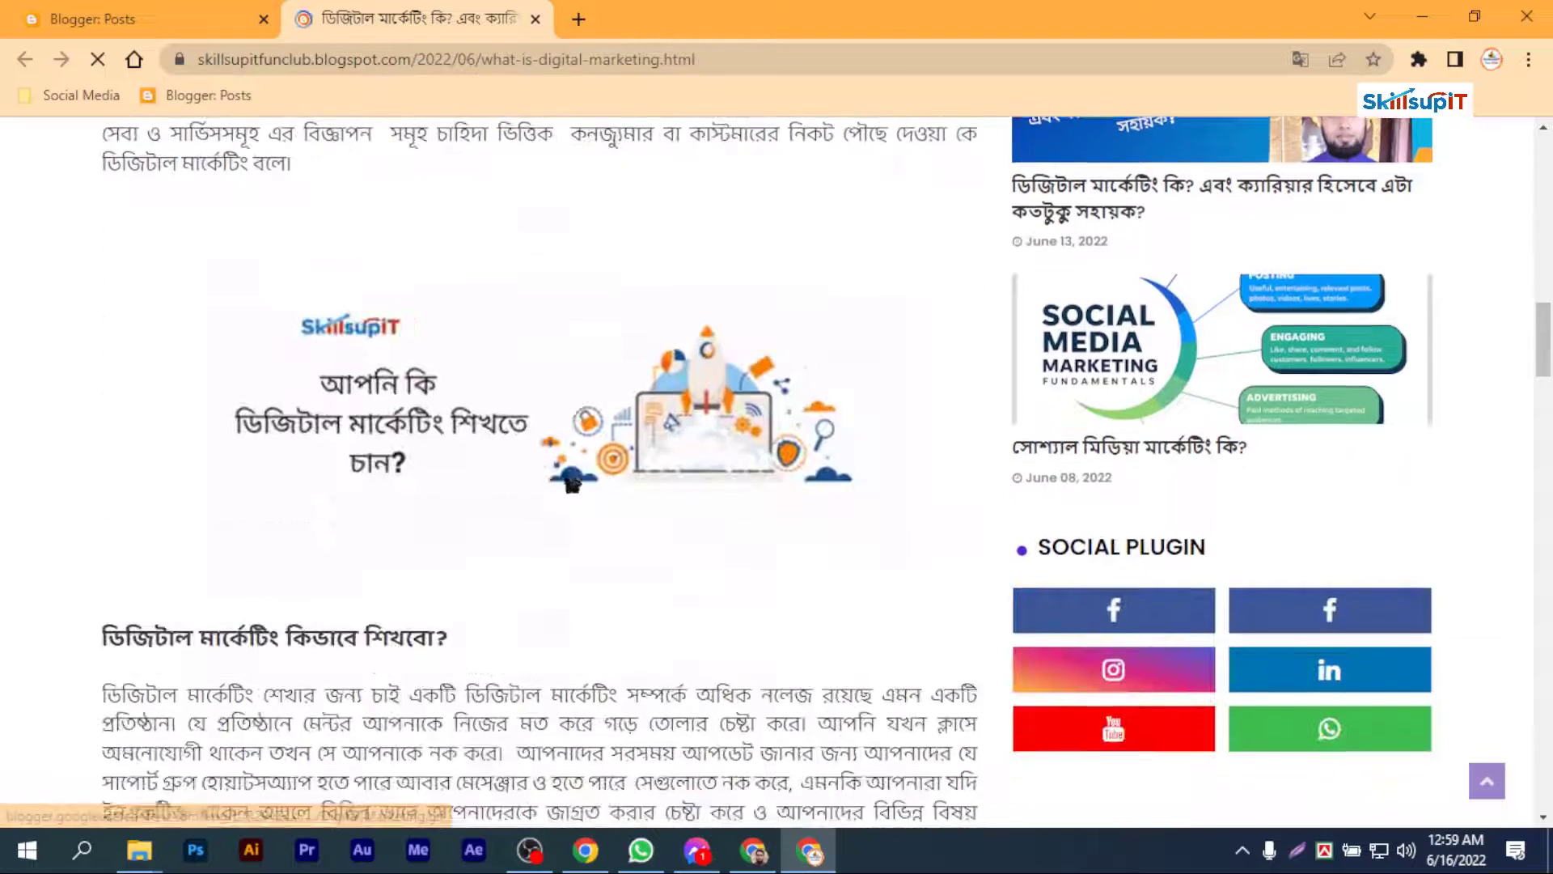
pyautogui.scroll(-3, 680, 573)
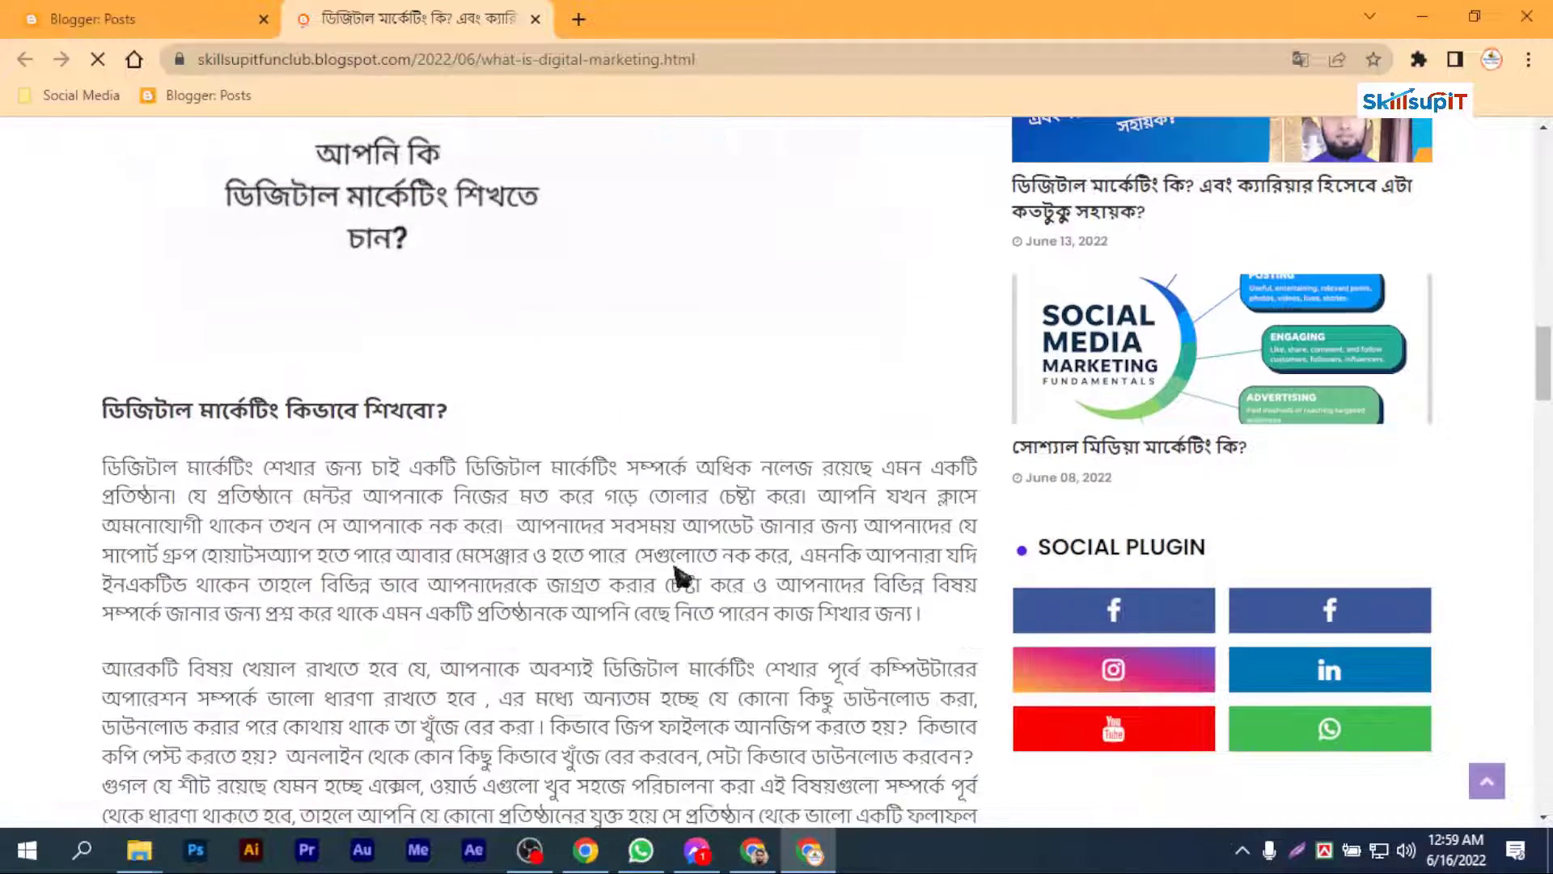
pyautogui.scroll(3, 680, 573)
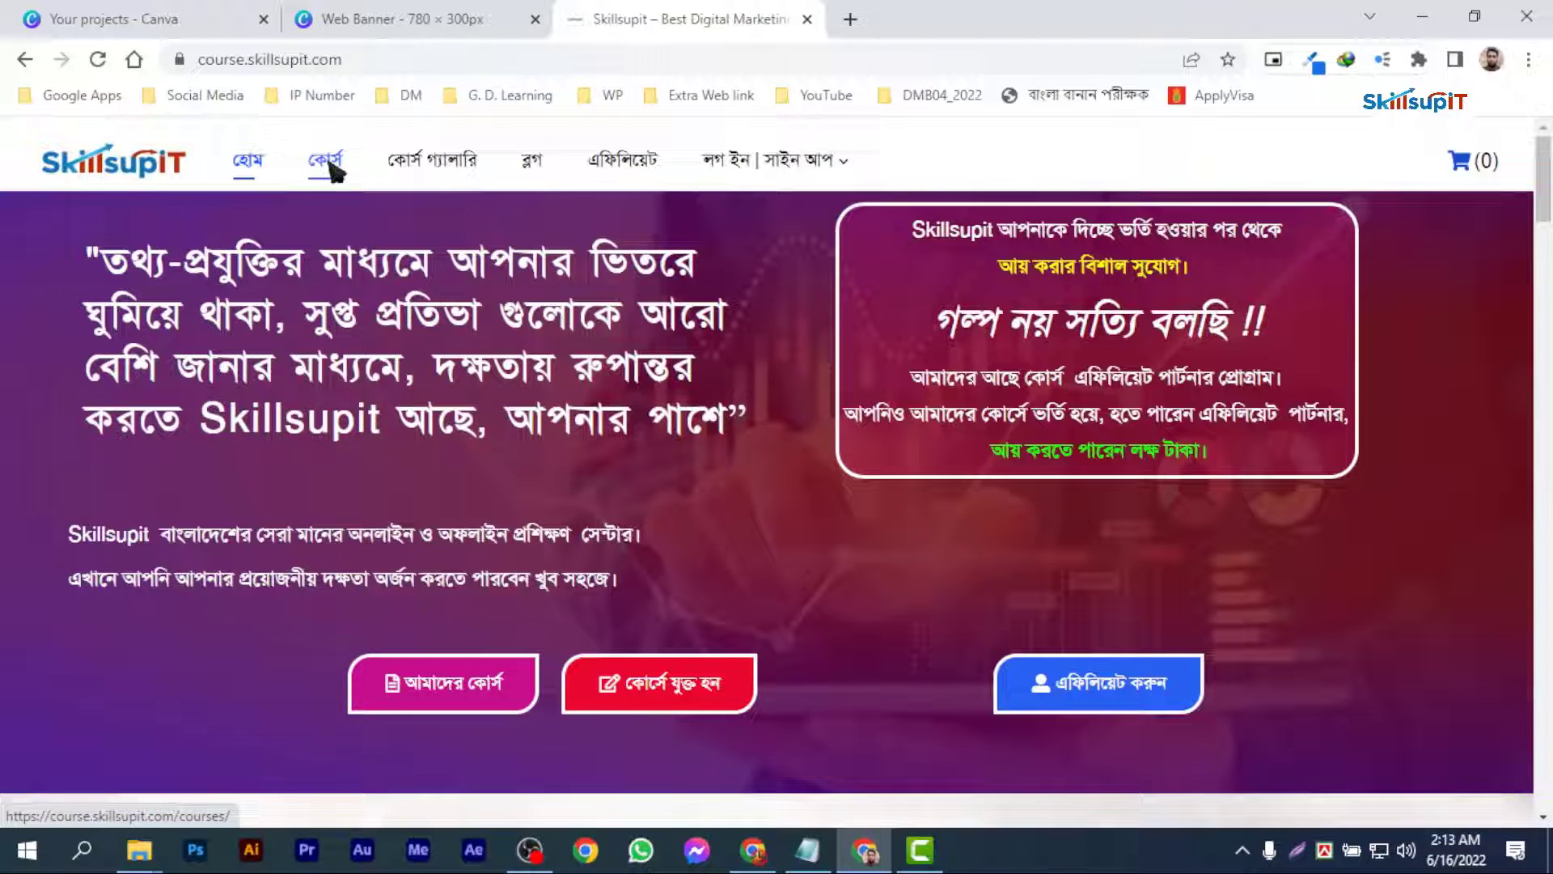
# Step: Open the Digital Marketing and Freelancing Course 2022 live class page on the Skillsupit course site and examine its price and curriculum
pyautogui.click(328, 161)
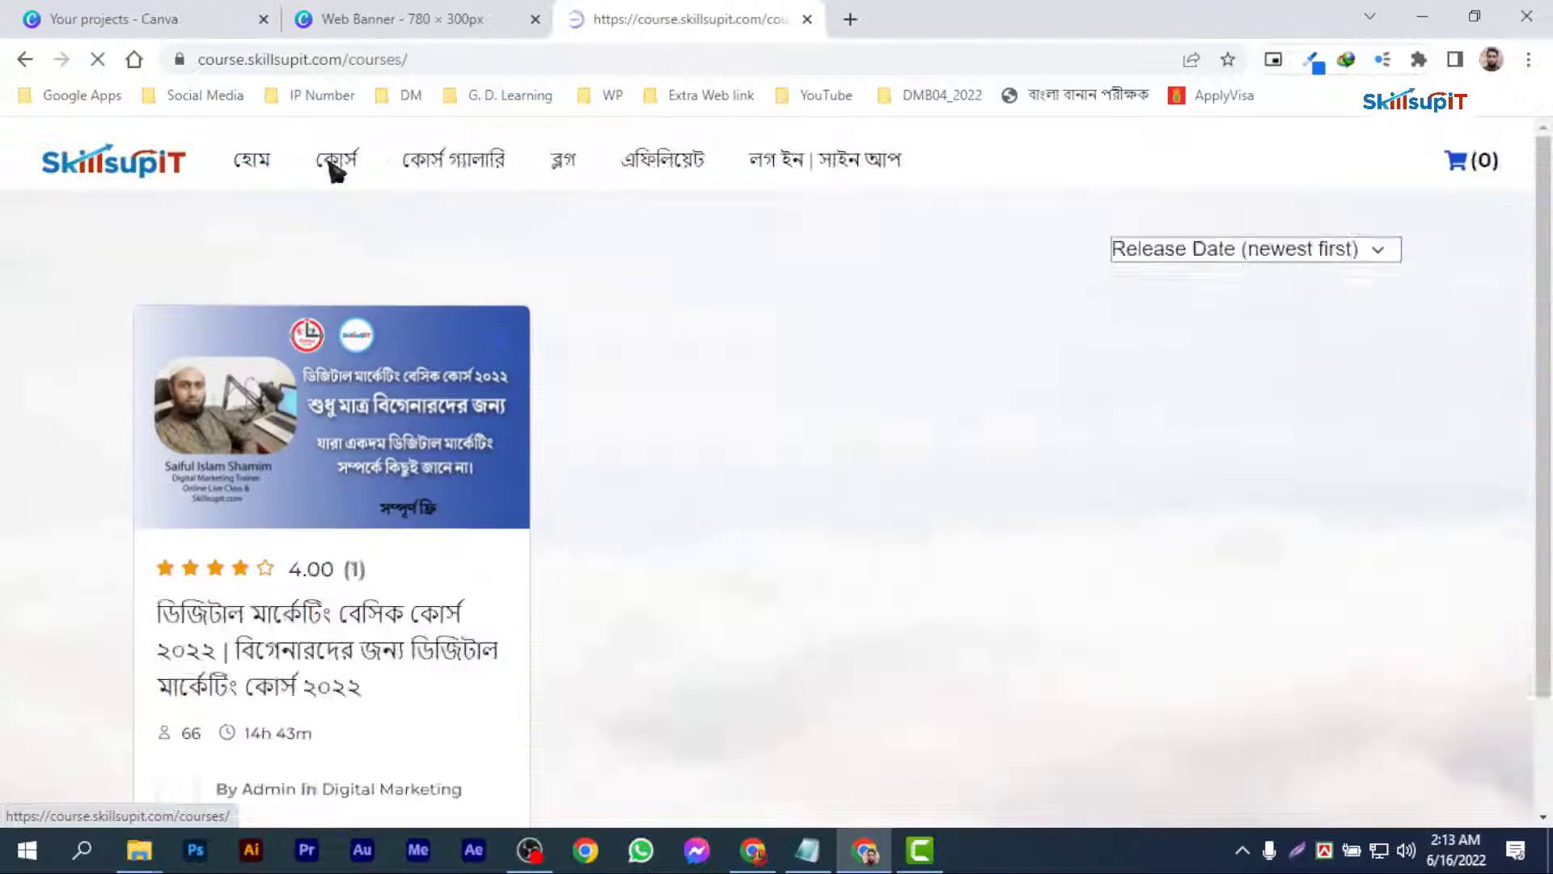
pyautogui.scroll(-1, 559, 388)
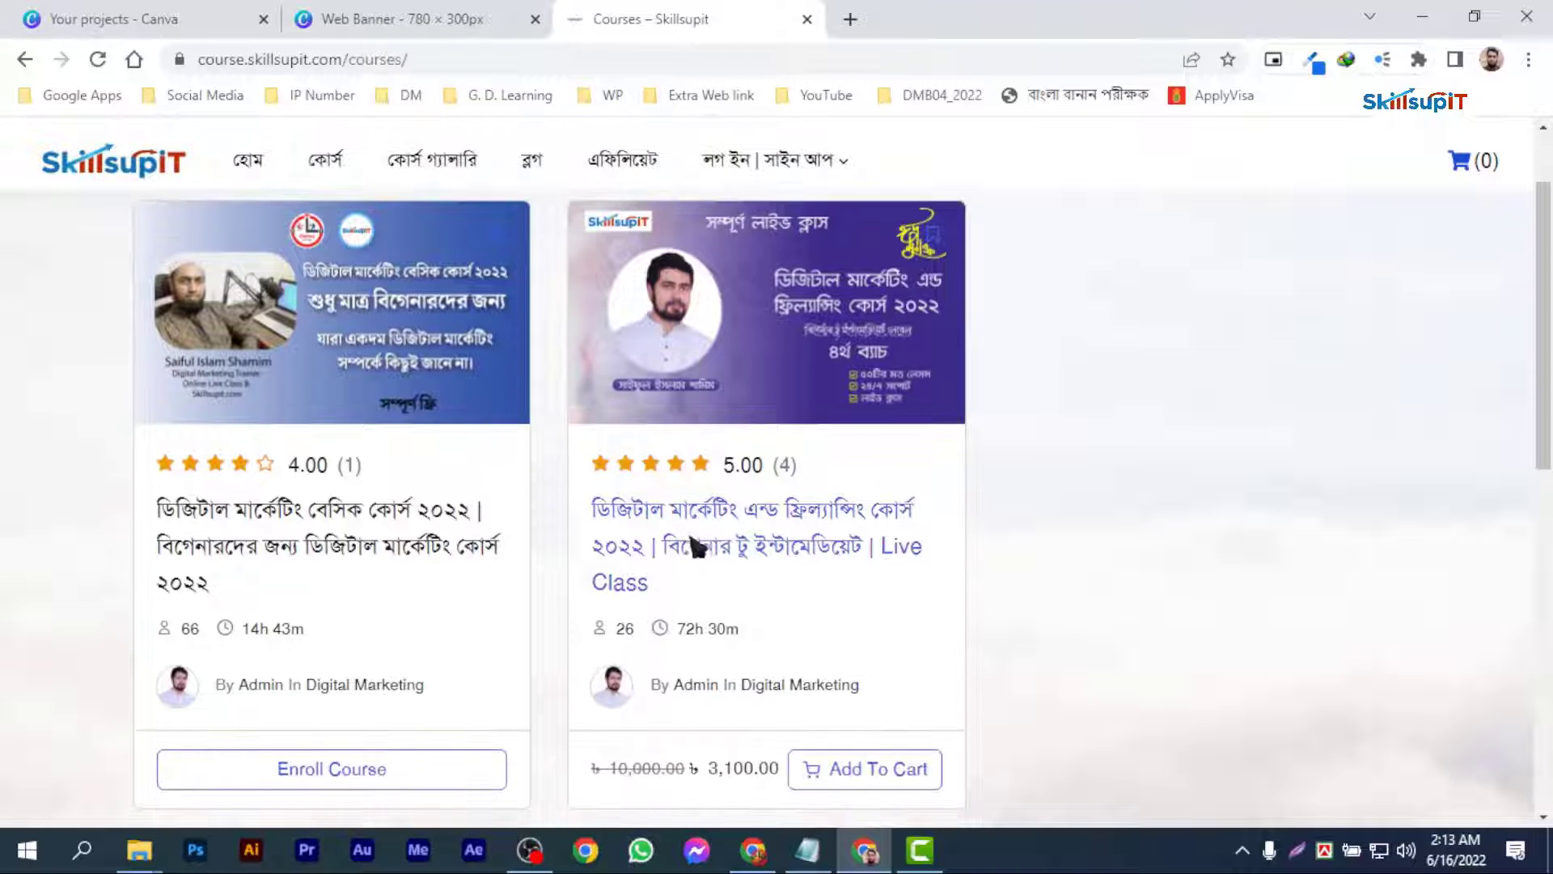
pyautogui.click(732, 517)
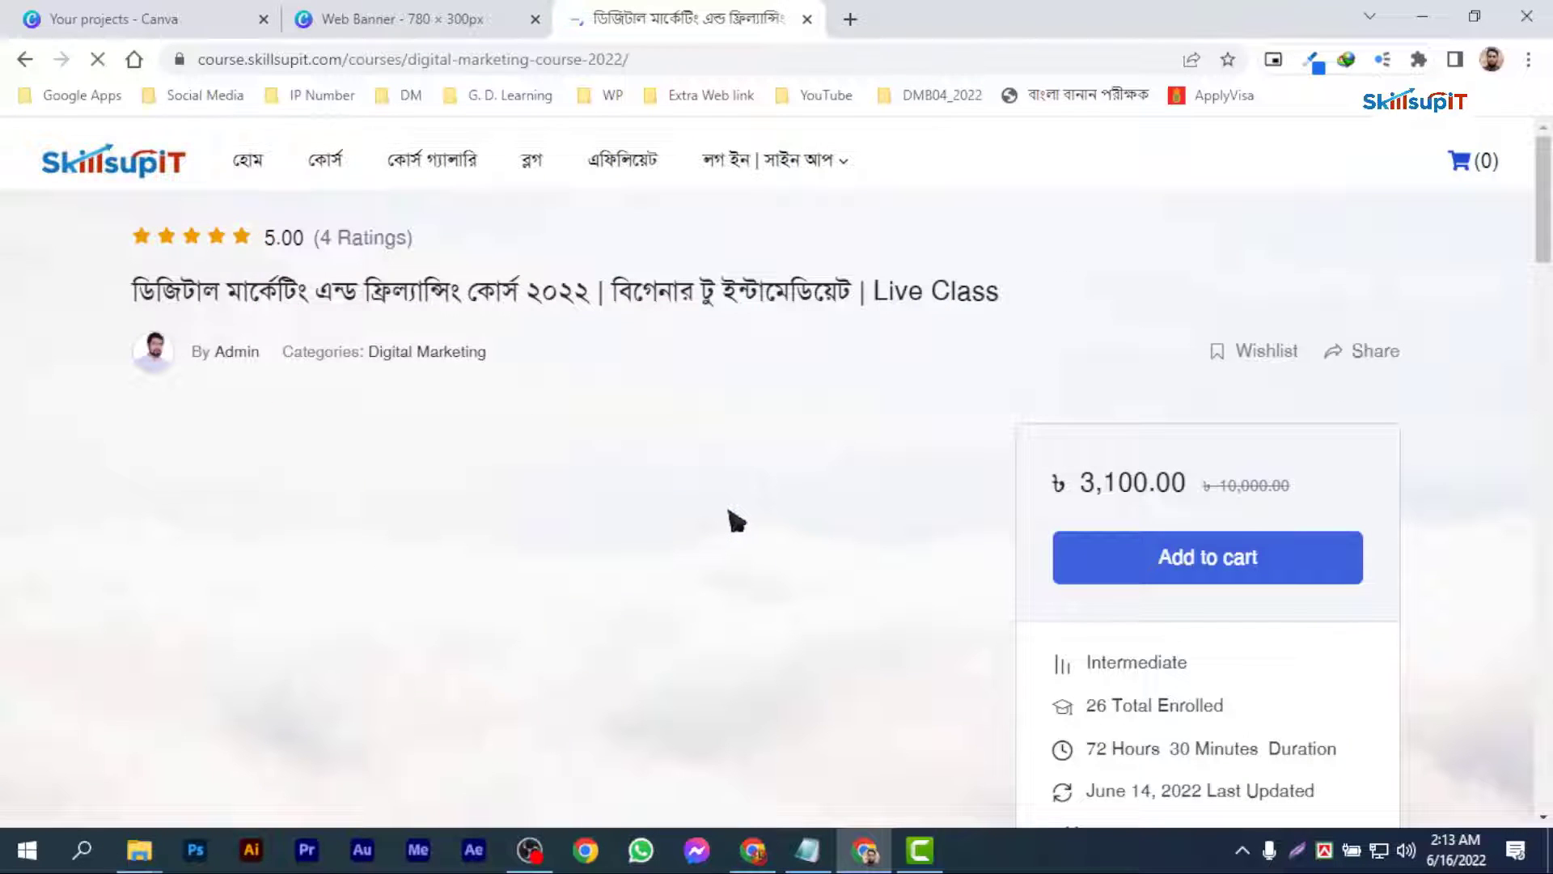
pyautogui.scroll(-1, 736, 521)
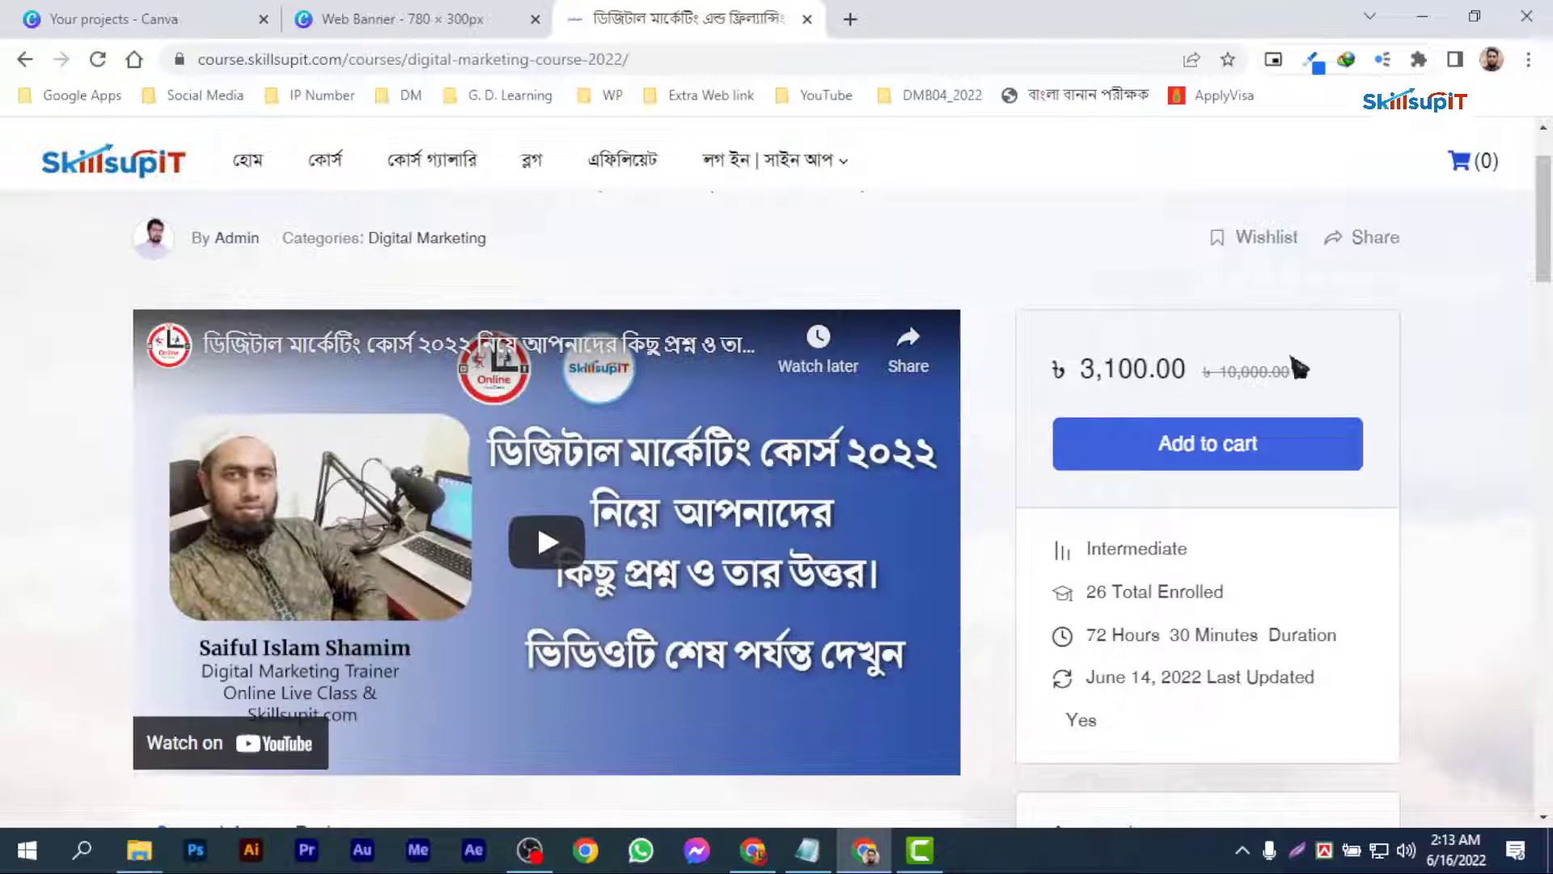
pyautogui.scroll(-10, 852, 543)
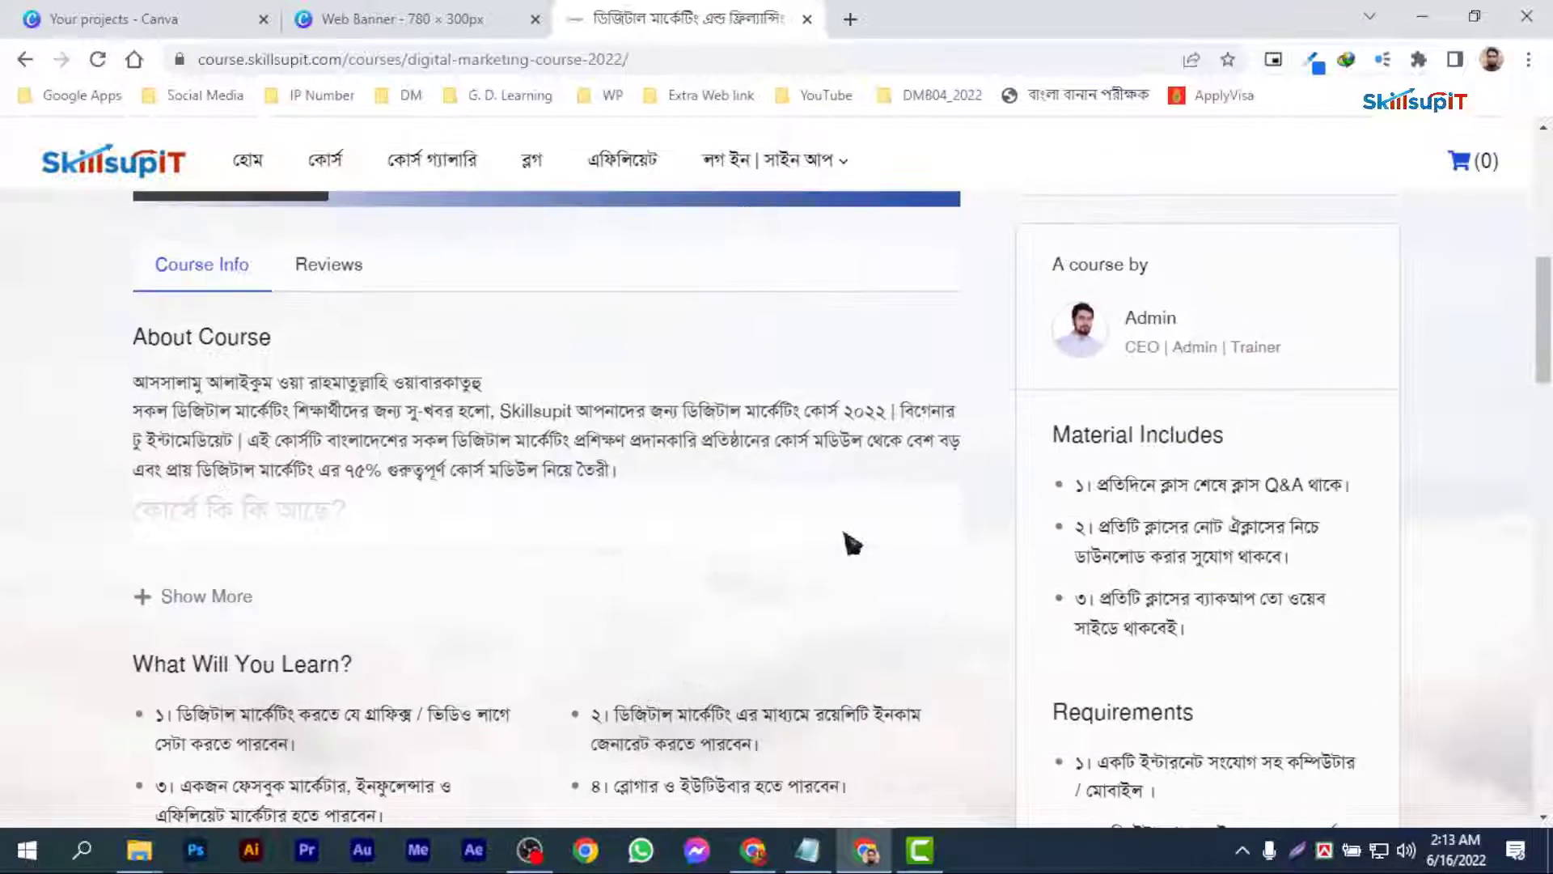
pyautogui.scroll(-8, 851, 544)
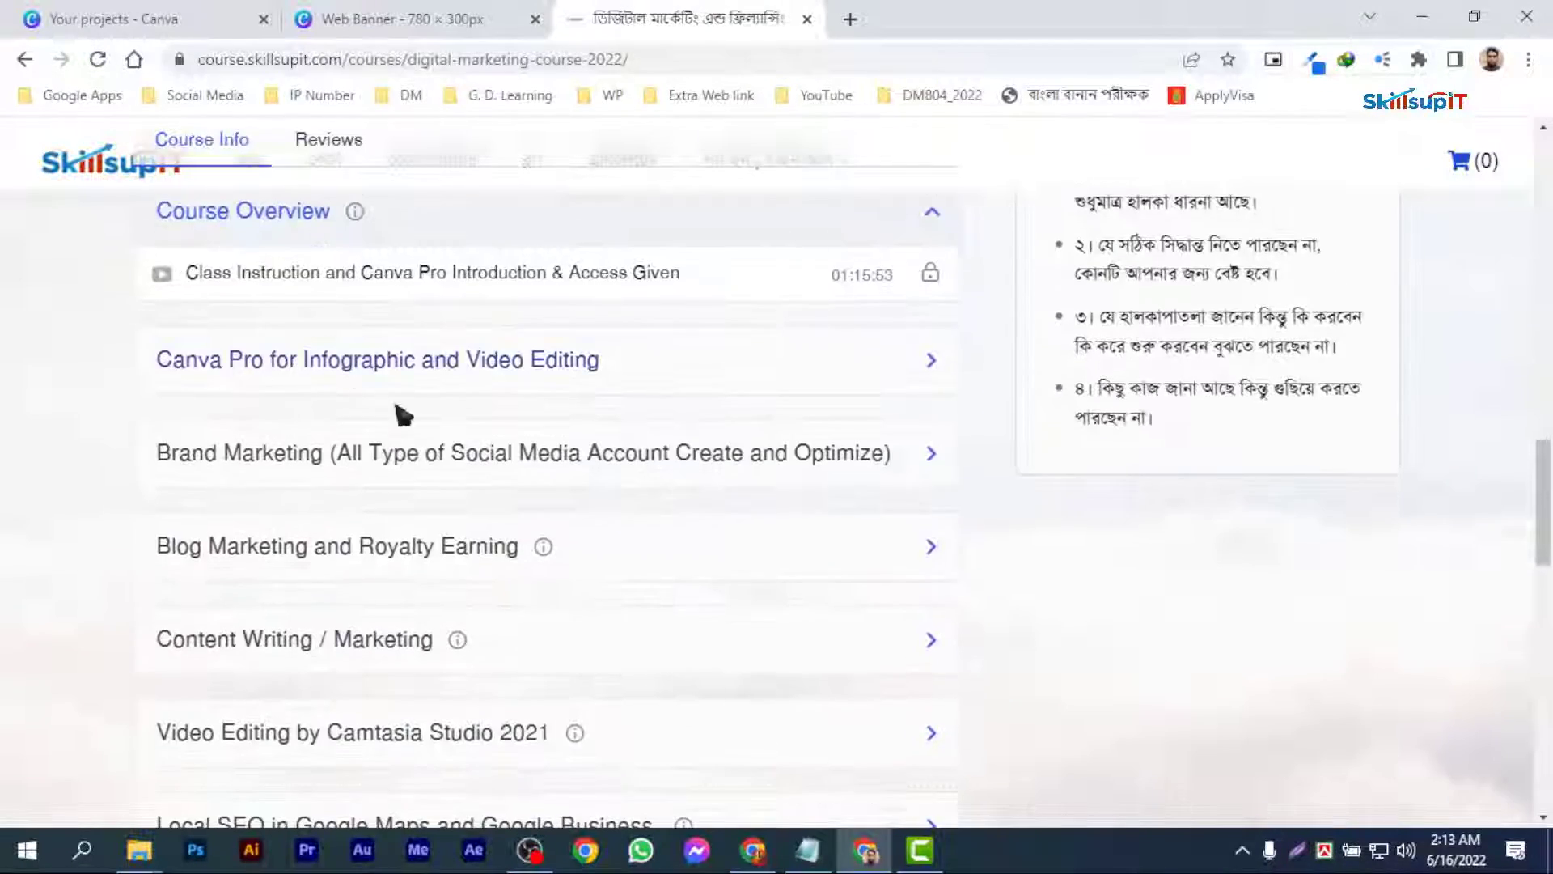
pyautogui.scroll(-10, 402, 415)
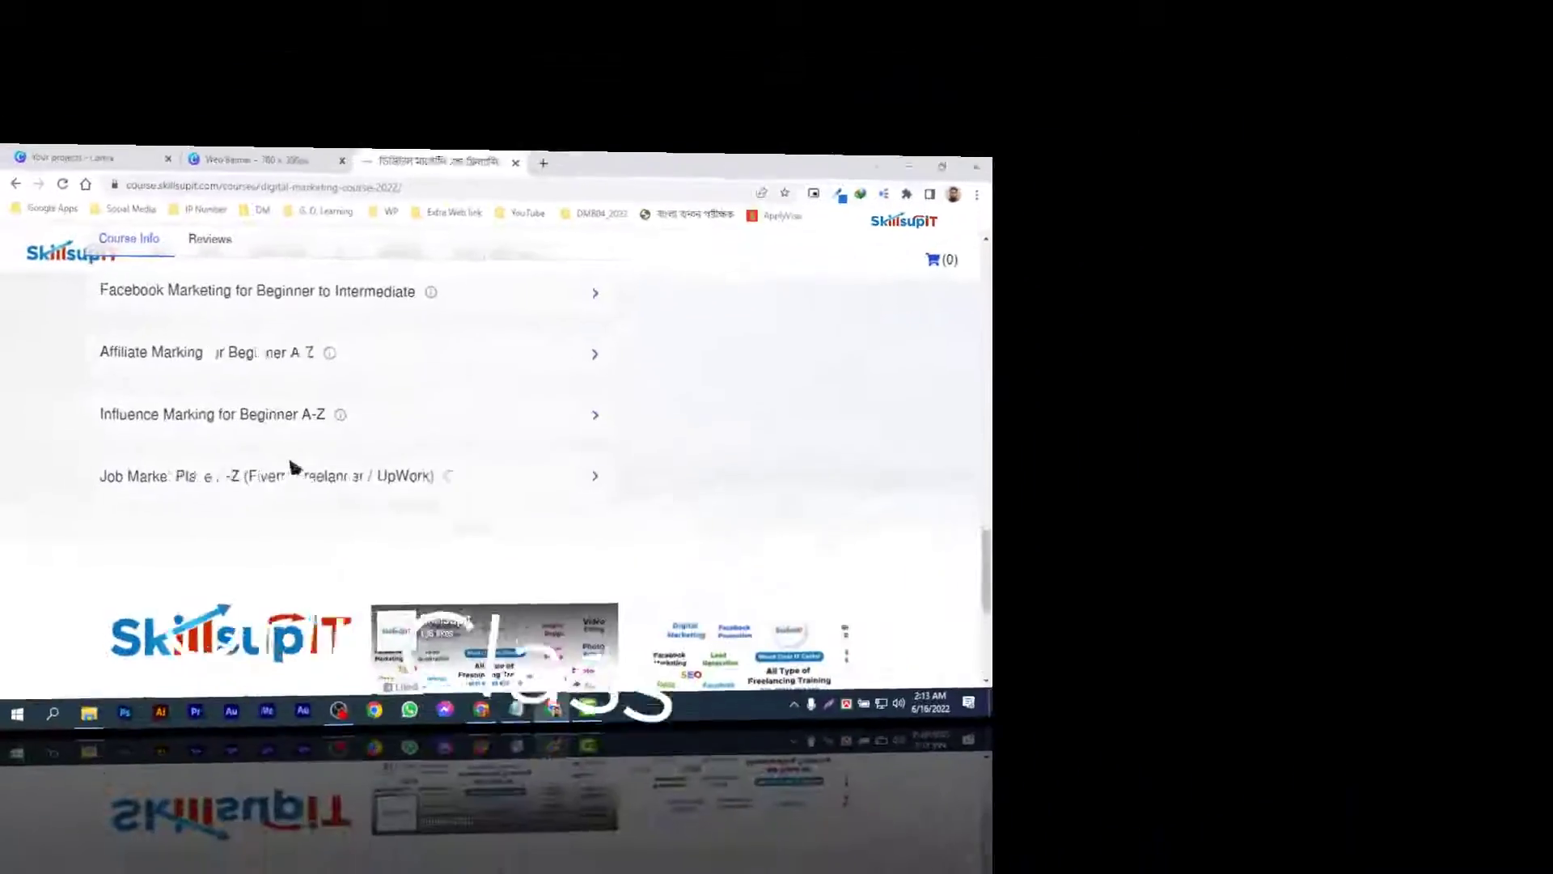